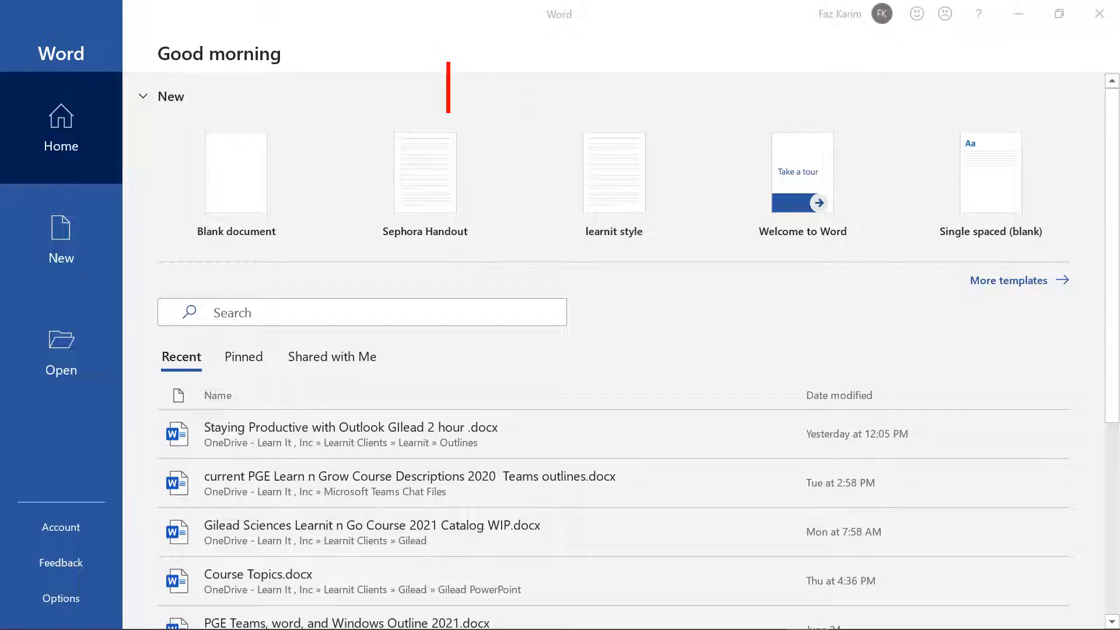
pyautogui.write('S')
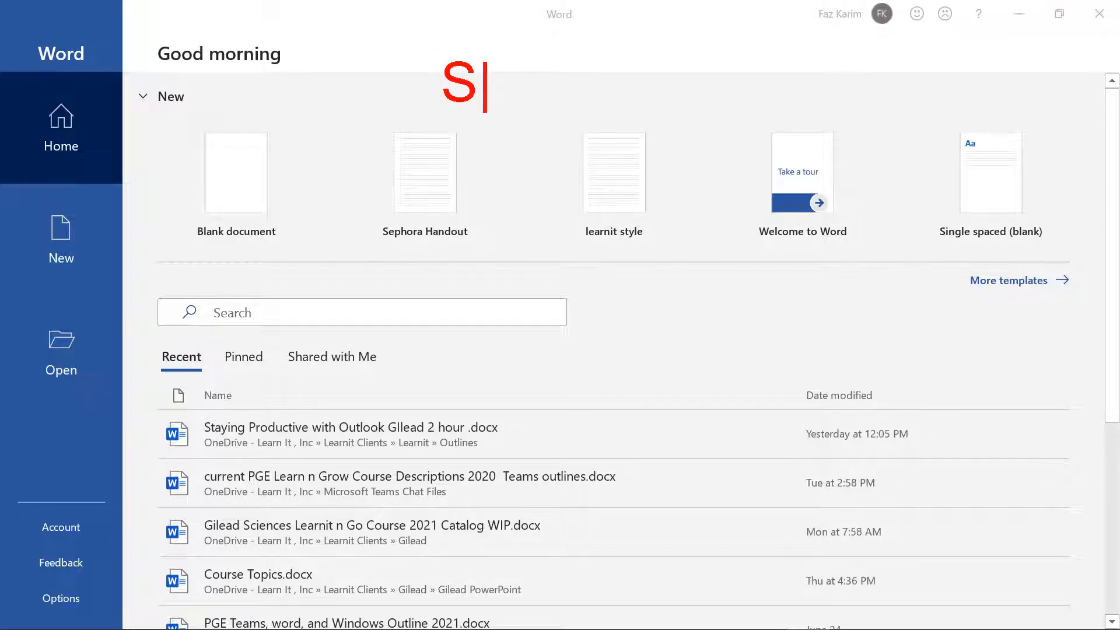
pyautogui.write('tar')
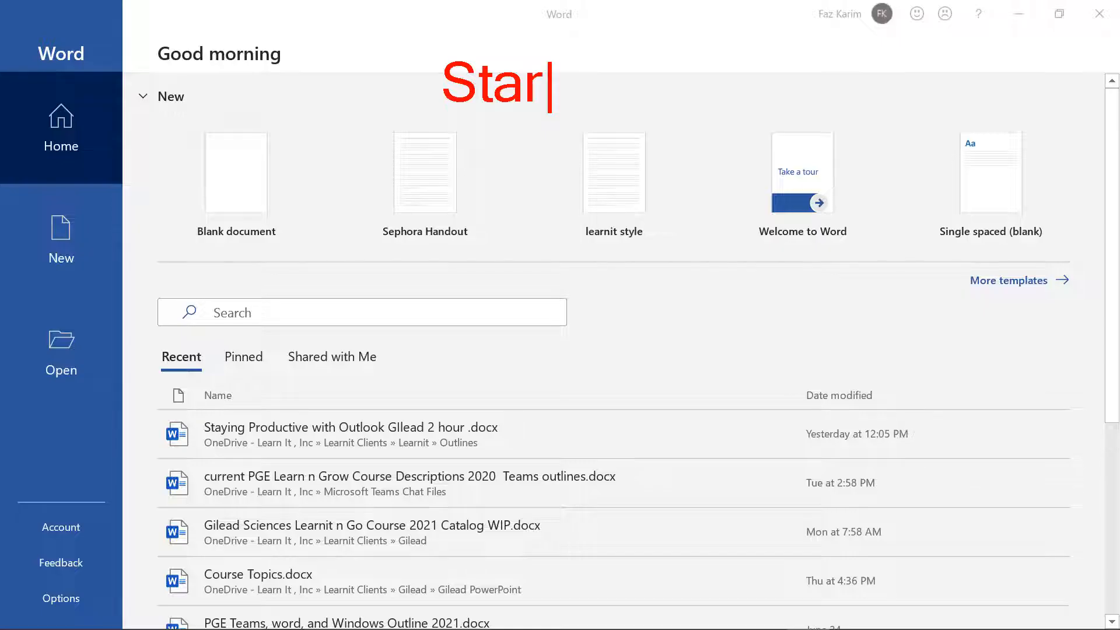
pyautogui.write('t Sc')
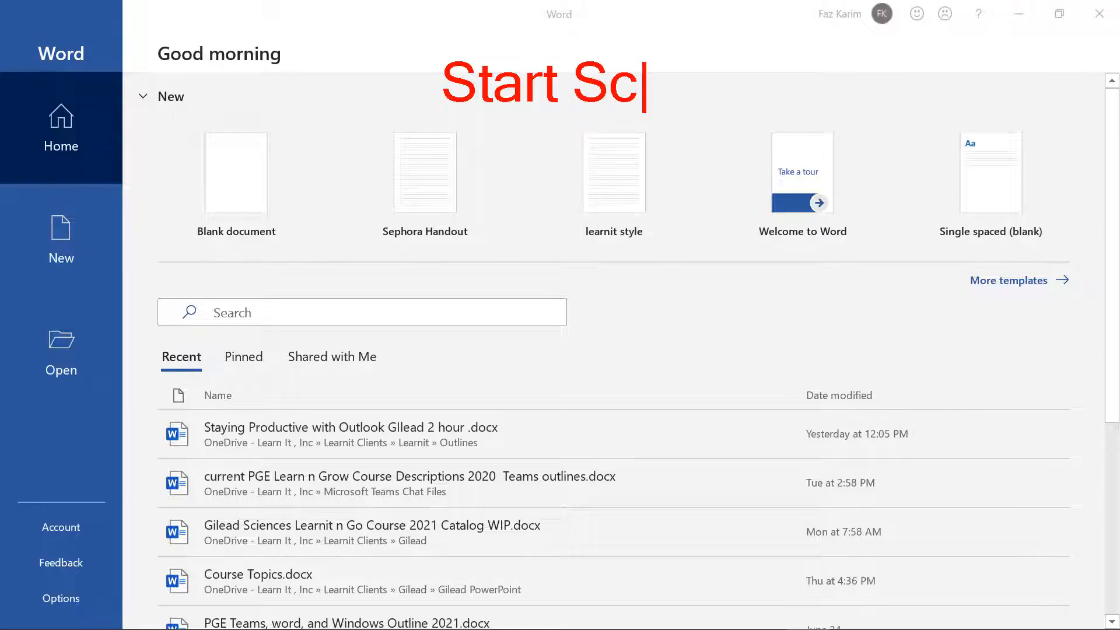
pyautogui.write('reen')
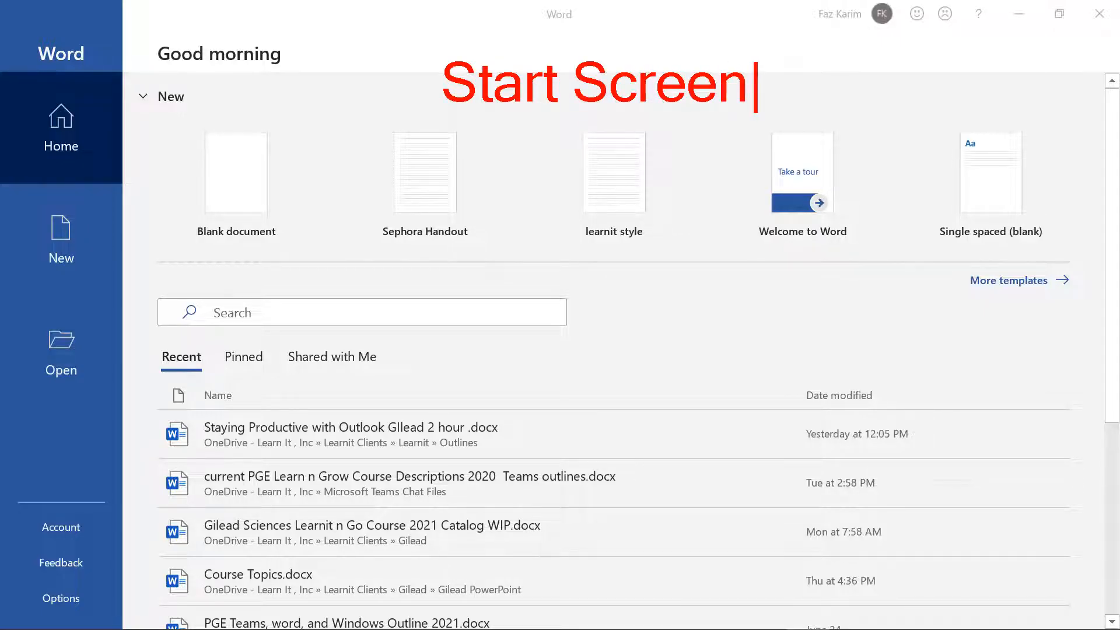
pyautogui.press('Escape')
pyautogui.moveTo(153, 264); pyautogui.dragTo(1063, 264)
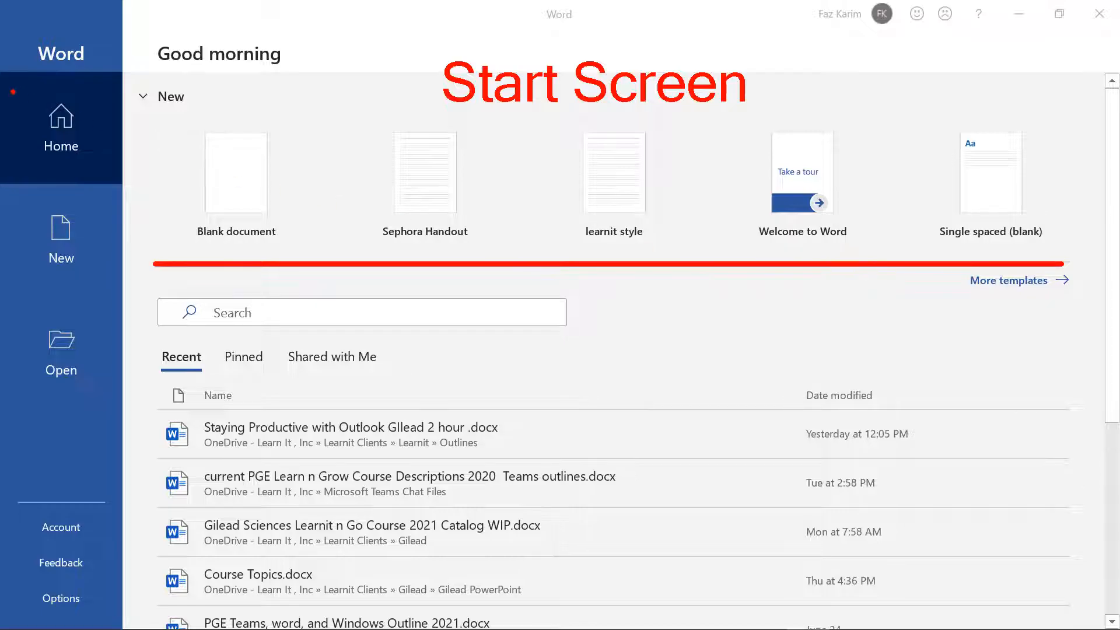
pyautogui.moveTo(1, 73); pyautogui.dragTo(122, 181)
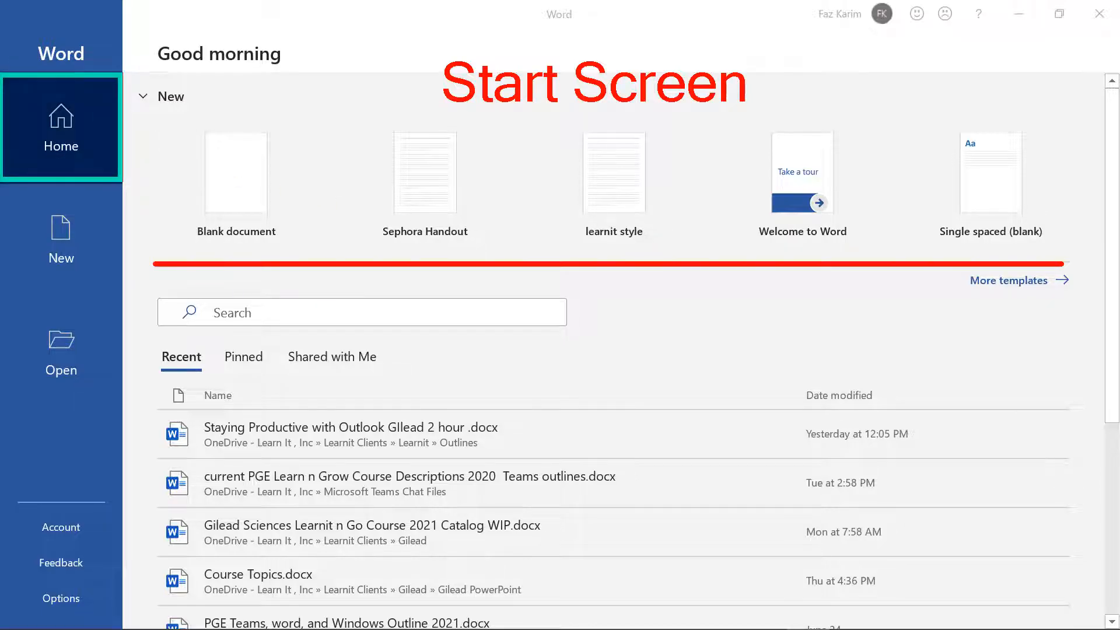
pyautogui.moveTo(999, 295)
pyautogui.mouseDown()
pyautogui.moveTo(1018, 316)
pyautogui.moveTo(1000, 329)
pyautogui.mouseUp()
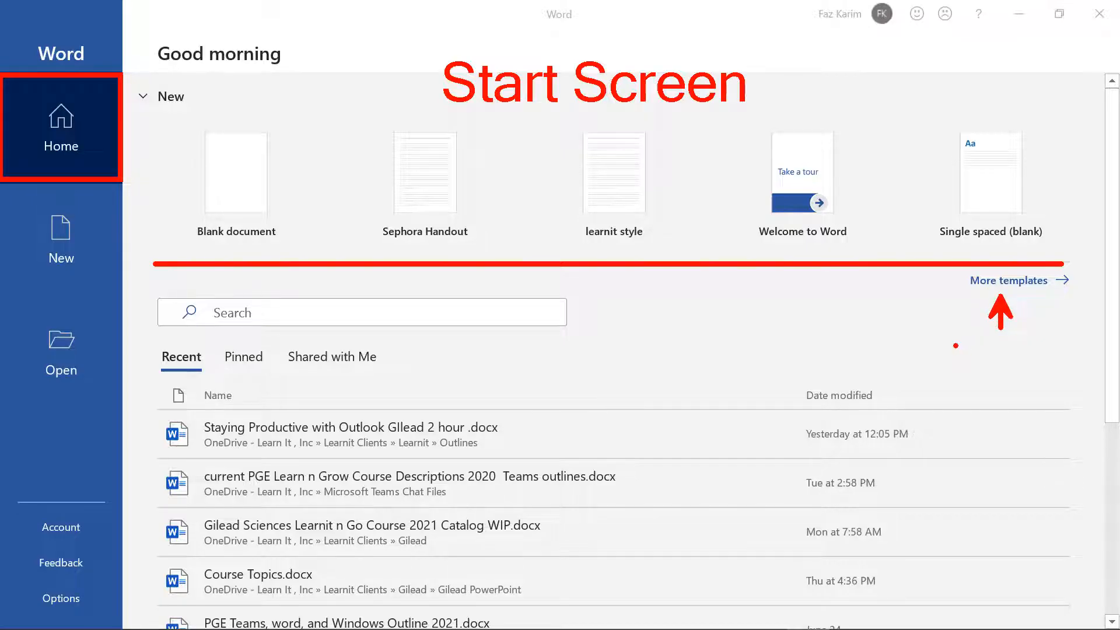
pyautogui.press('t')
pyautogui.scroll(-12, 961, 356)
pyautogui.write('1')
pyautogui.press('Escape')
pyautogui.moveTo(178, 344); pyautogui.dragTo(178, 297)
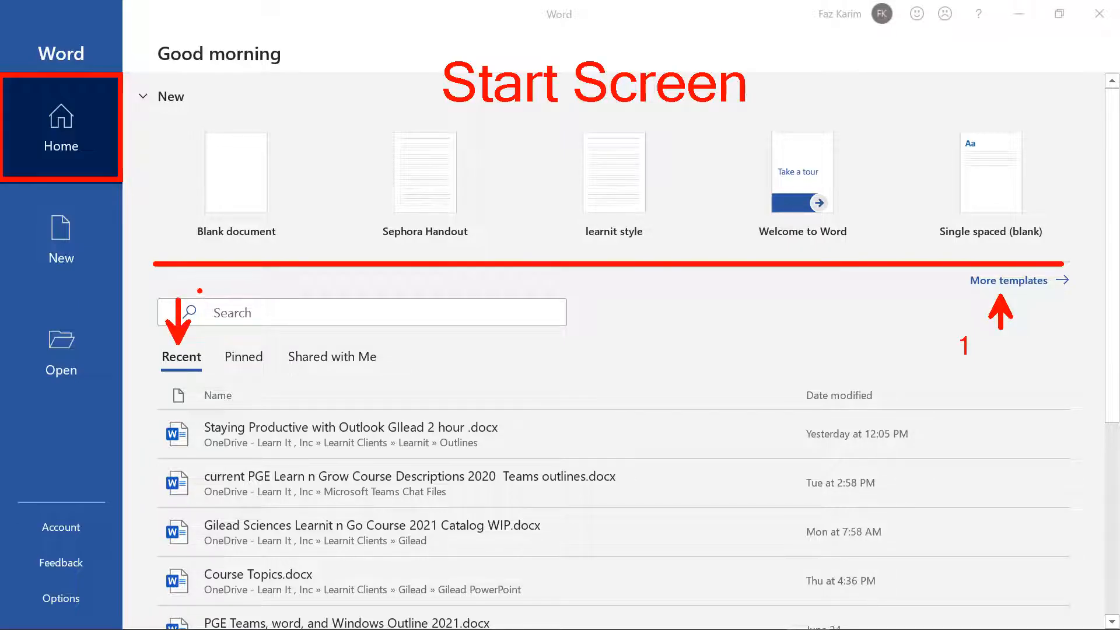
pyautogui.write('t')
pyautogui.write('2')
pyautogui.press('Escape')
pyautogui.moveTo(293, 369); pyautogui.dragTo(375, 368)
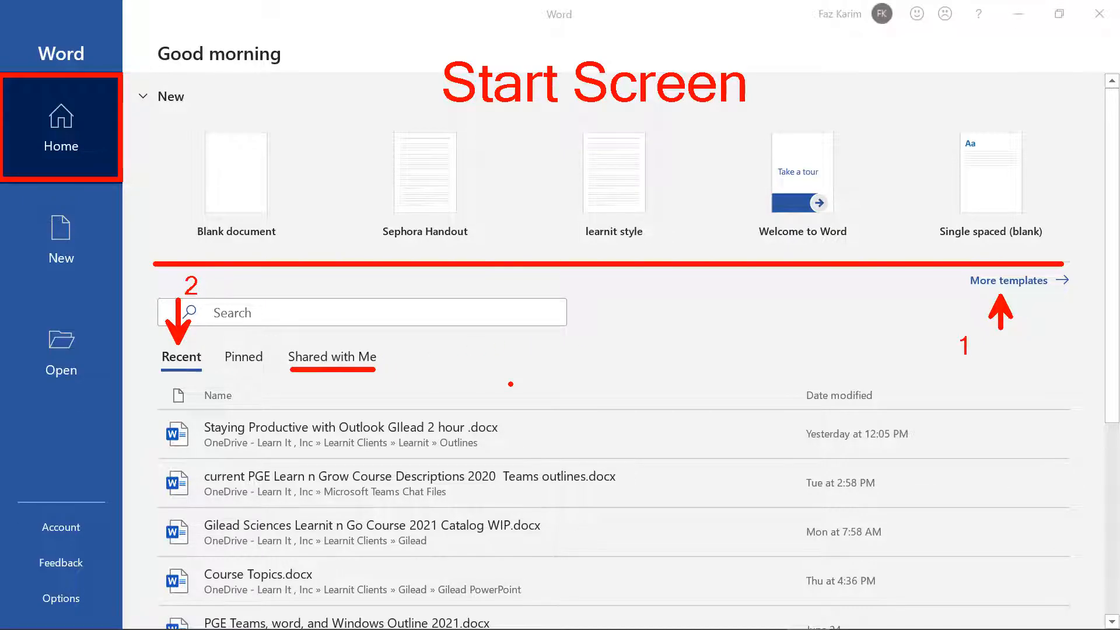
pyautogui.press('Escape')
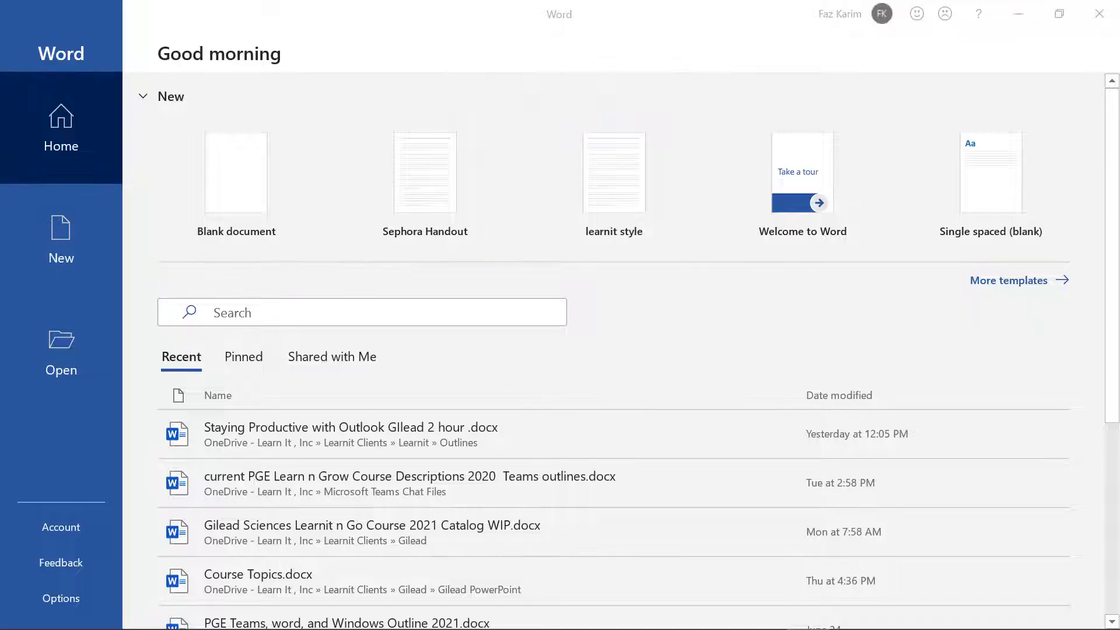
# Step: Show the Shared with Me list, with files such as Learnit n Go Course Outlines 2021.docx
pyautogui.click(352, 360)
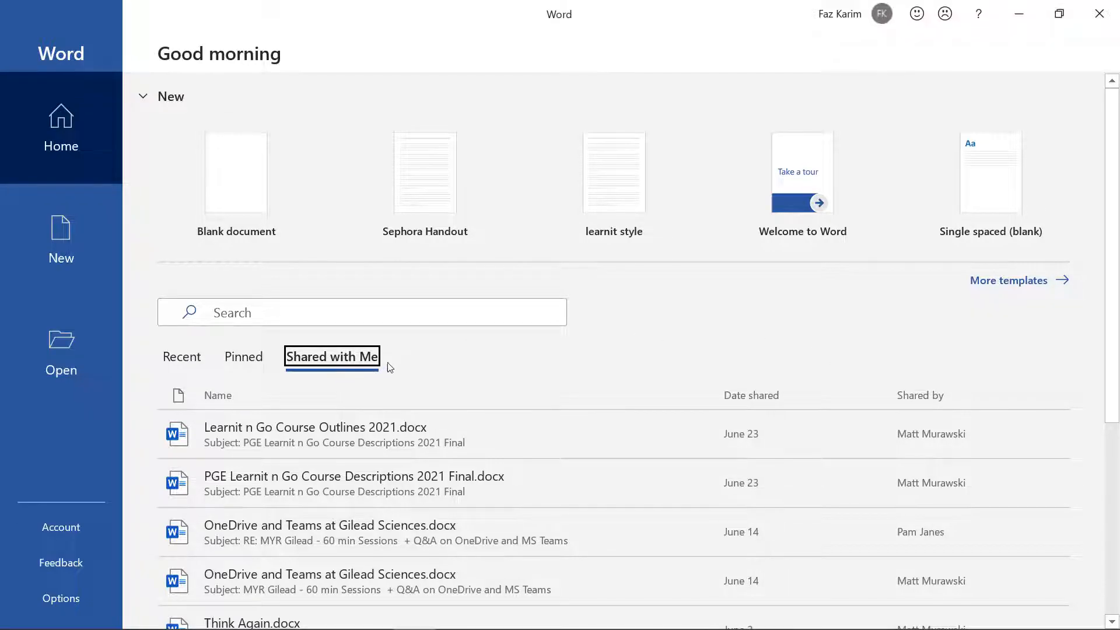
pyautogui.click(571, 354)
pyautogui.write('St')
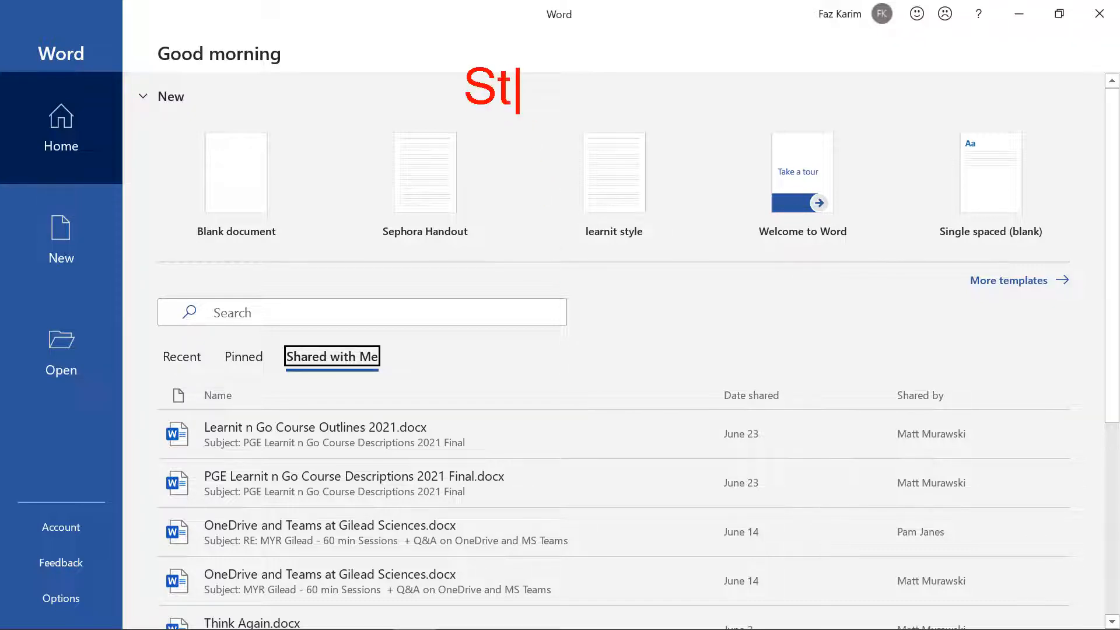
pyautogui.write('art Sc')
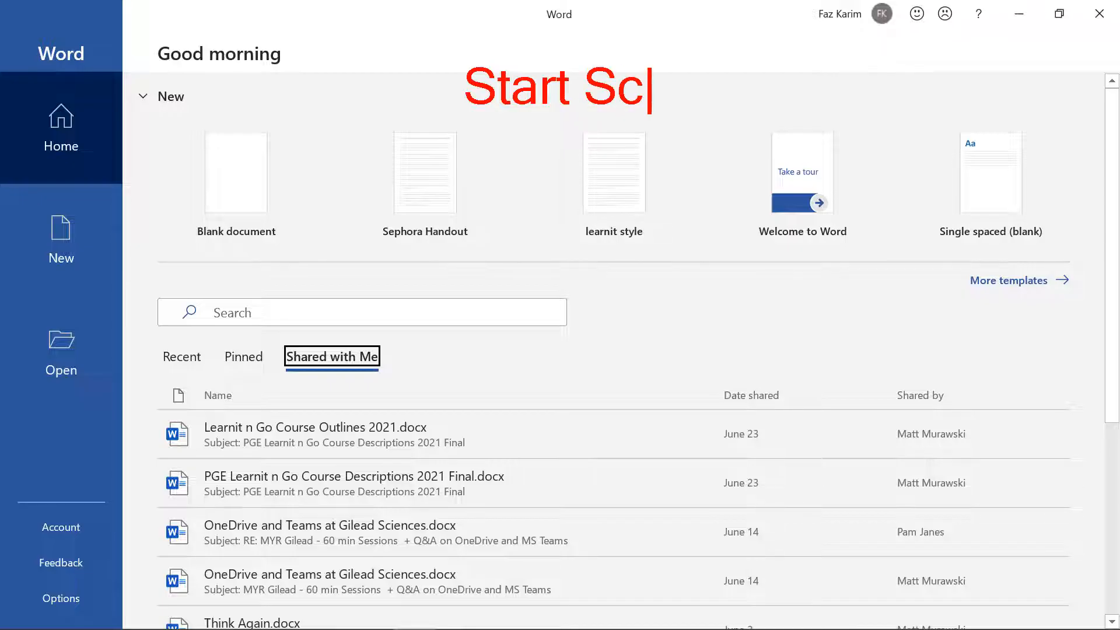
pyautogui.write('reen')
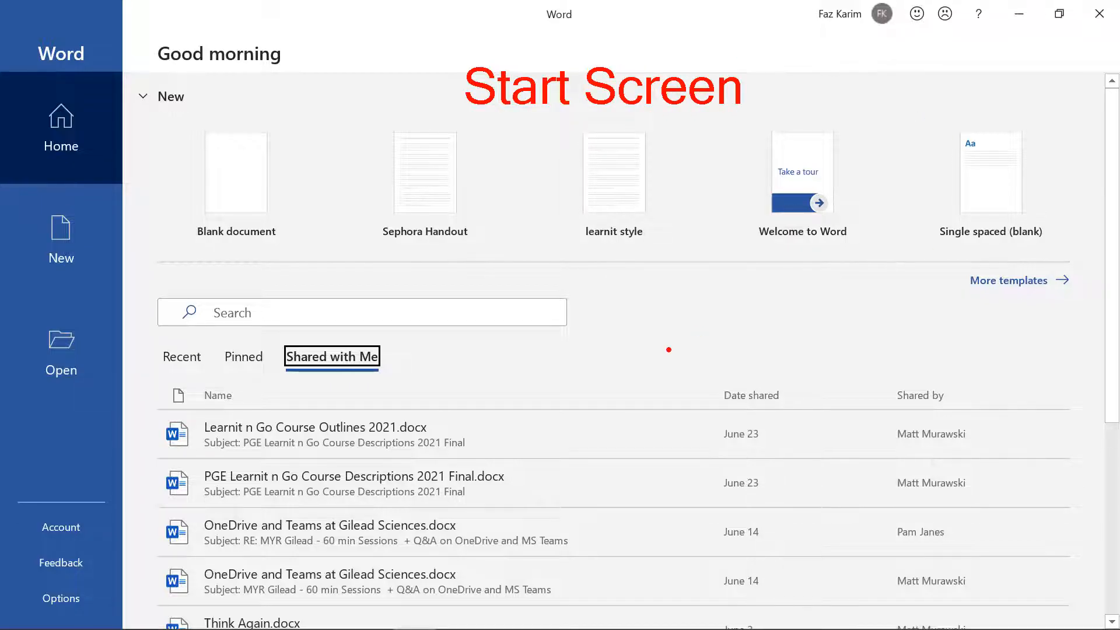
pyautogui.moveTo(1019, 301); pyautogui.dragTo(1019, 344)
pyautogui.moveTo(183, 348); pyautogui.dragTo(216, 329)
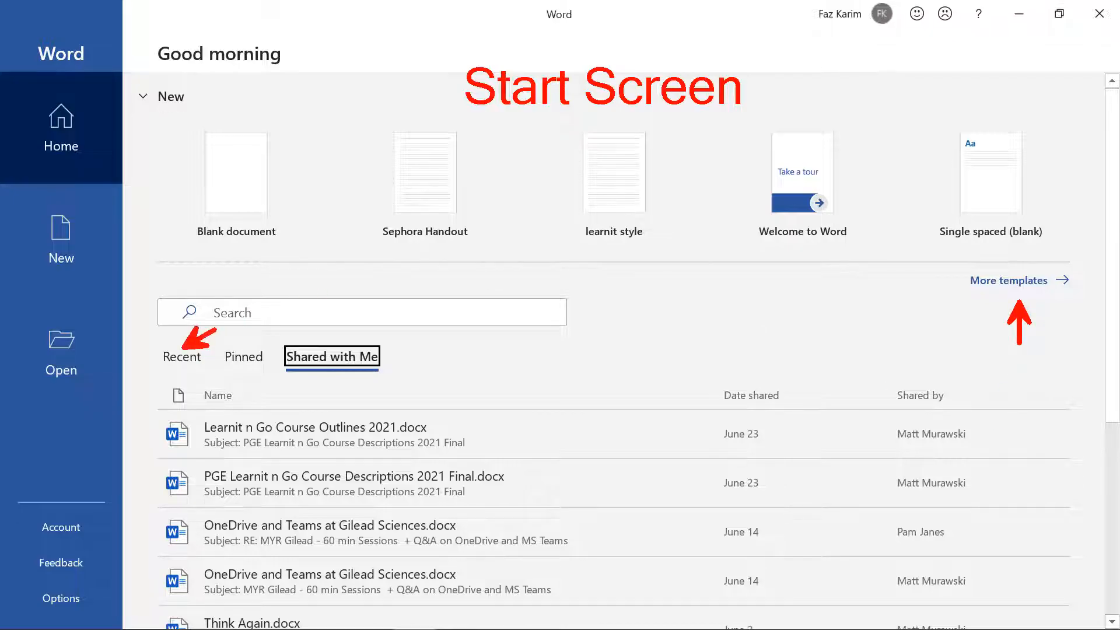
pyautogui.moveTo(387, 359); pyautogui.dragTo(435, 357)
pyautogui.moveTo(179, 114); pyautogui.dragTo(291, 247)
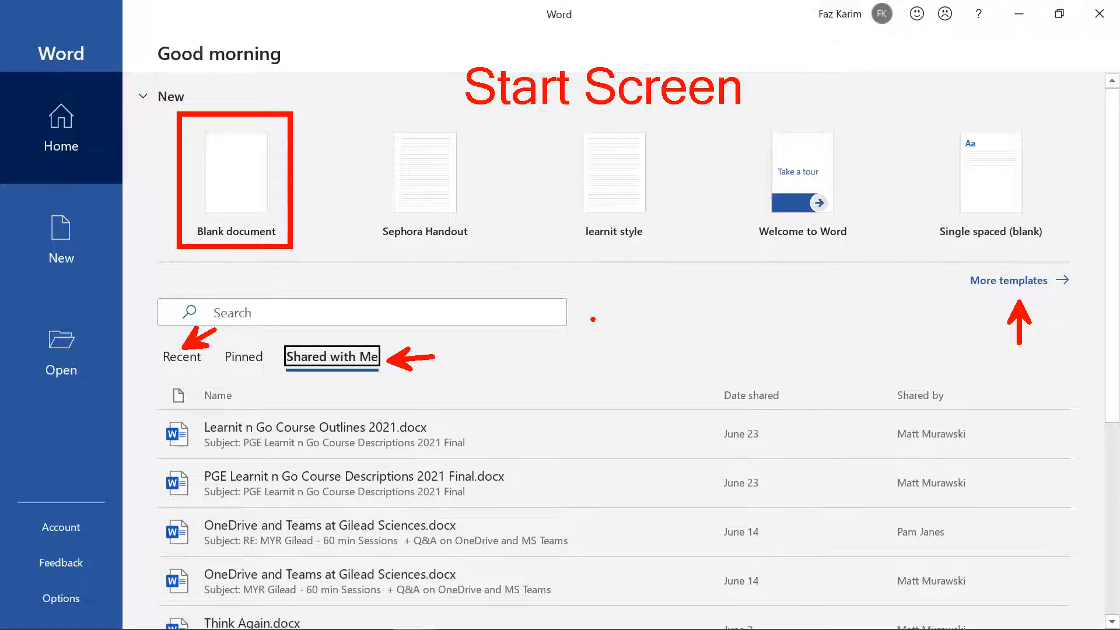
pyautogui.press('Escape')
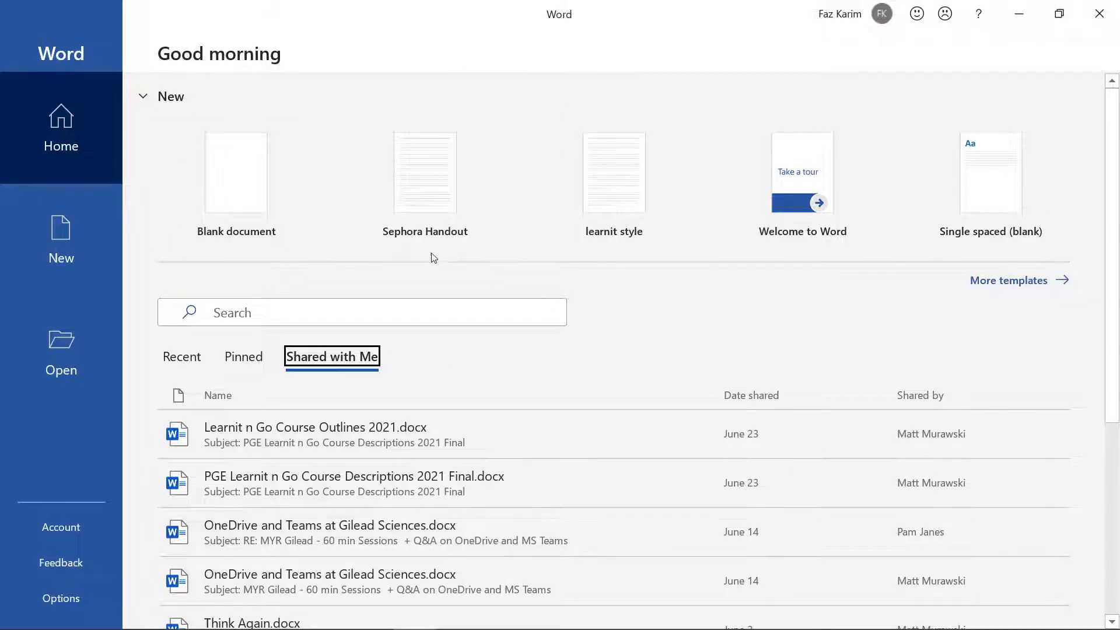
# Step: Create a blank Document1, turn off the Ruler, and go back to the Home tab
pyautogui.click(249, 194)
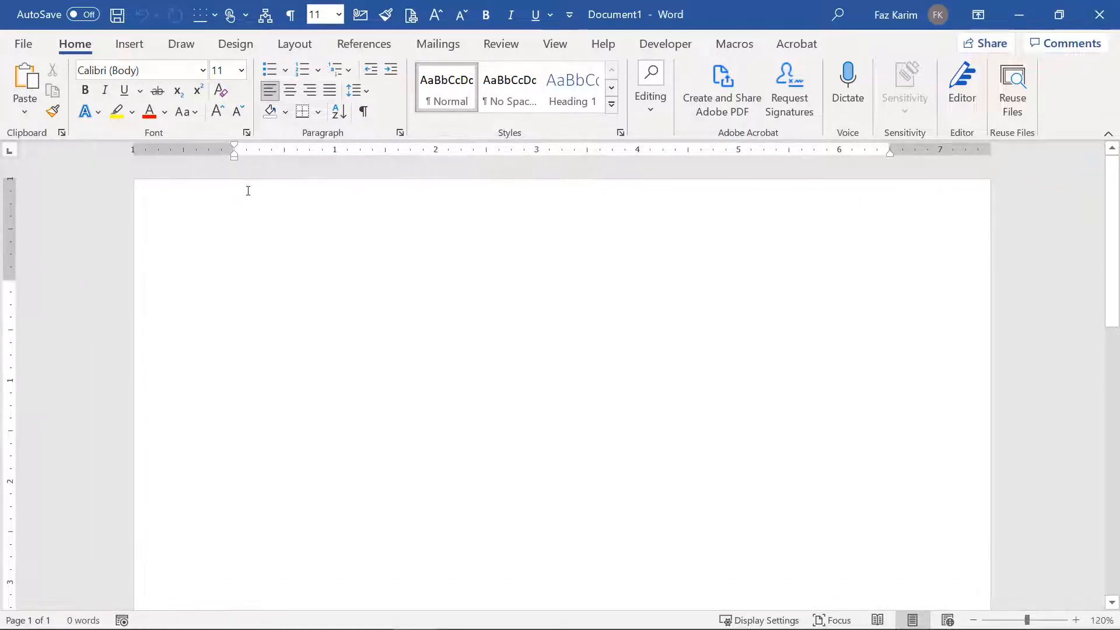
pyautogui.click(556, 47)
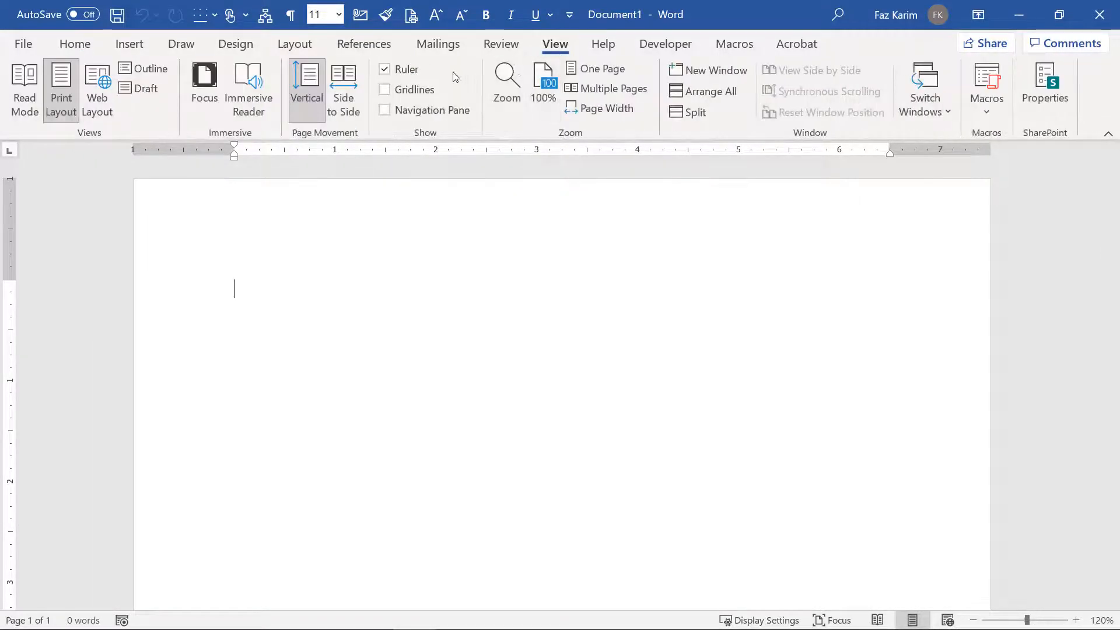
pyautogui.click(385, 69)
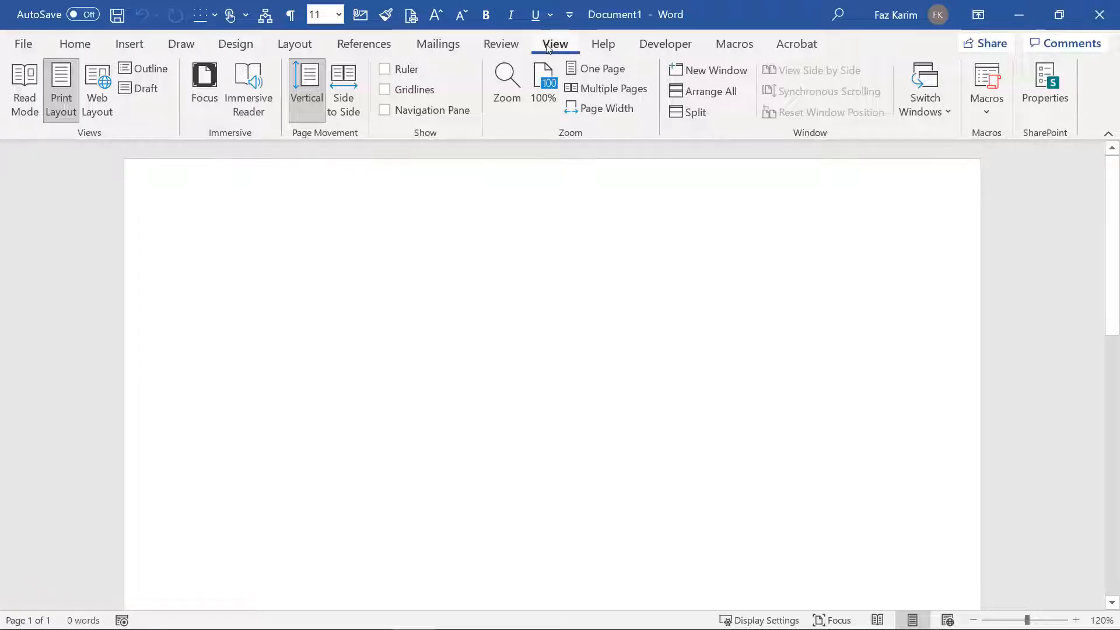
pyautogui.click(75, 45)
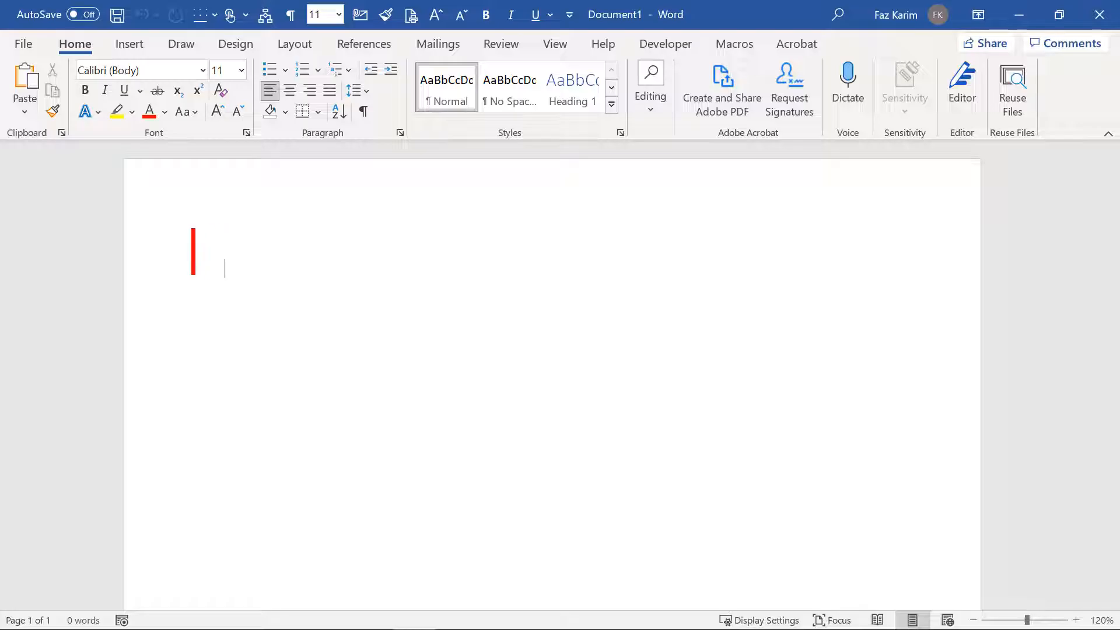
# Step: Type 'Saving Documents', enlarge the font to 26, and add the title 'Save in word'
pyautogui.write('Saving')
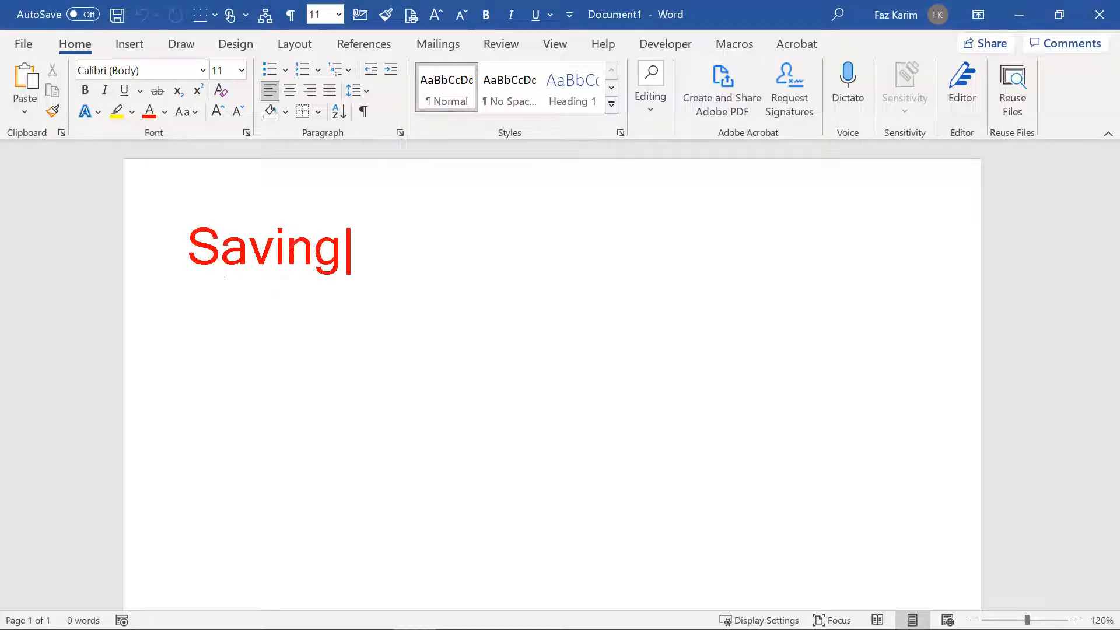
pyautogui.write(' Documet')
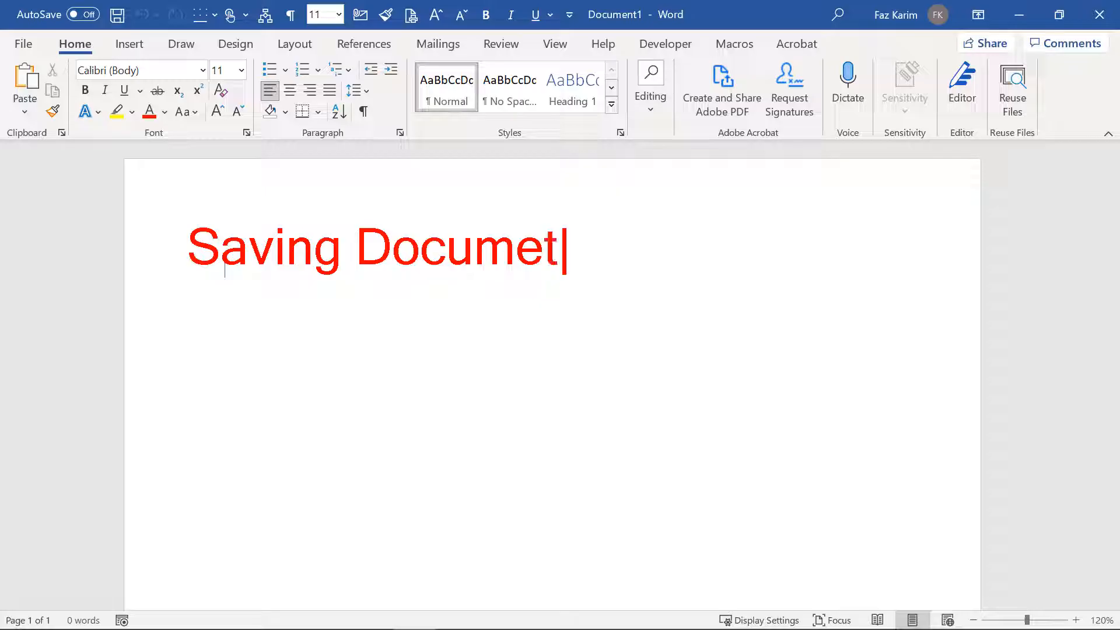
pyautogui.press('BackSpace')
pyautogui.write('nts')
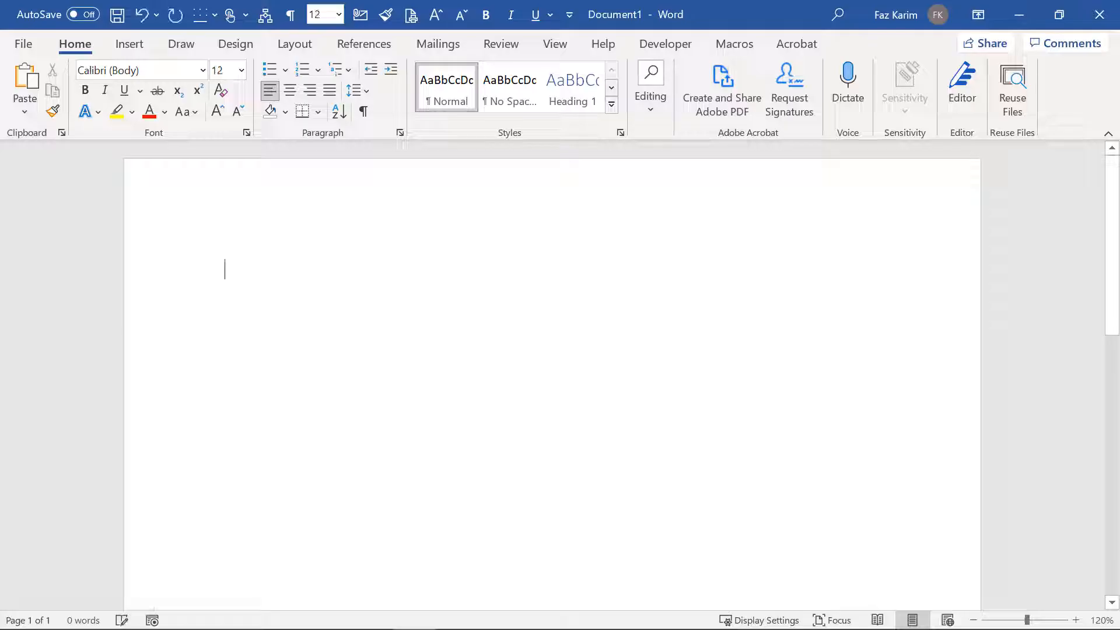
pyautogui.hotkey('ctrl', 'shift', '.')
pyautogui.hotkey('ctrl', 'shift', '.')
pyautogui.hotkey('ctrl', 'shift', '.')
pyautogui.hotkey('ctrl', 'shift', '.')
pyautogui.hotkey('ctrl', 'shift', '.')
pyautogui.hotkey('ctrl', 'shift', '.')
pyautogui.hotkey('ctrl', 'shift', '.')
pyautogui.hotkey('ctrl', 'shift', '.')
pyautogui.write('Sa')
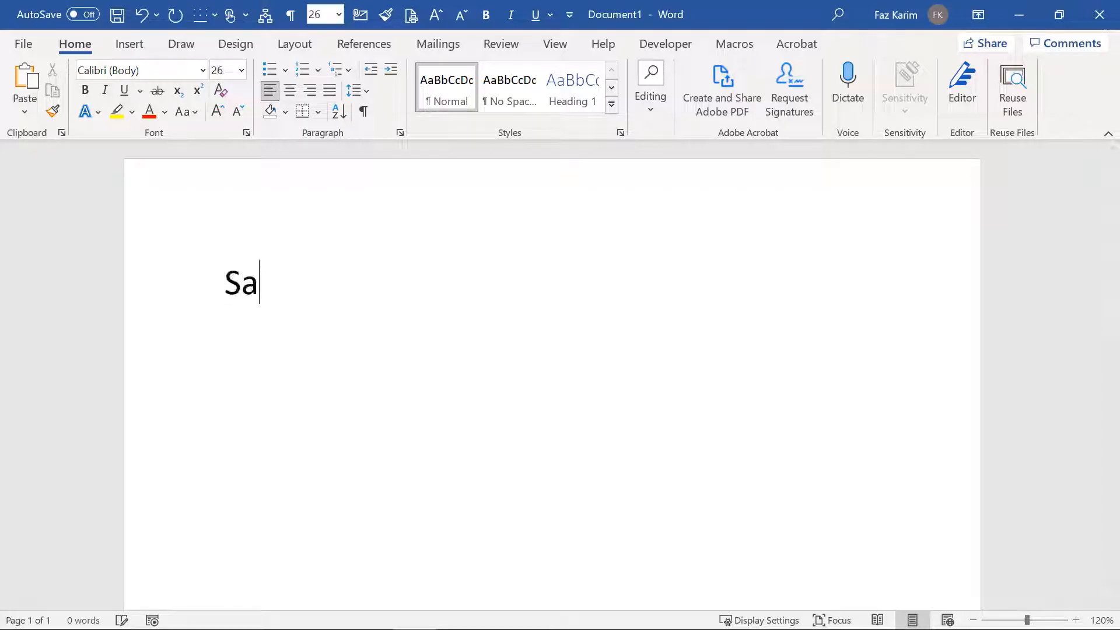
pyautogui.write('ve in word')
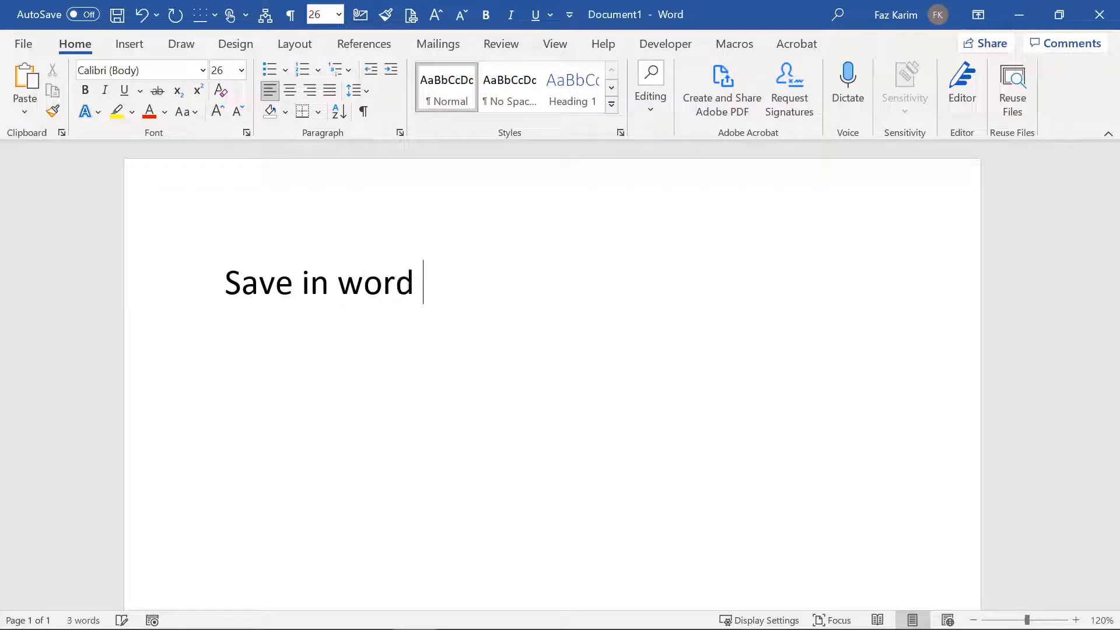
# Step: Start a numbered list with item 1, 'Save As'
pyautogui.press('Return')
pyautogui.write('1. Sae')
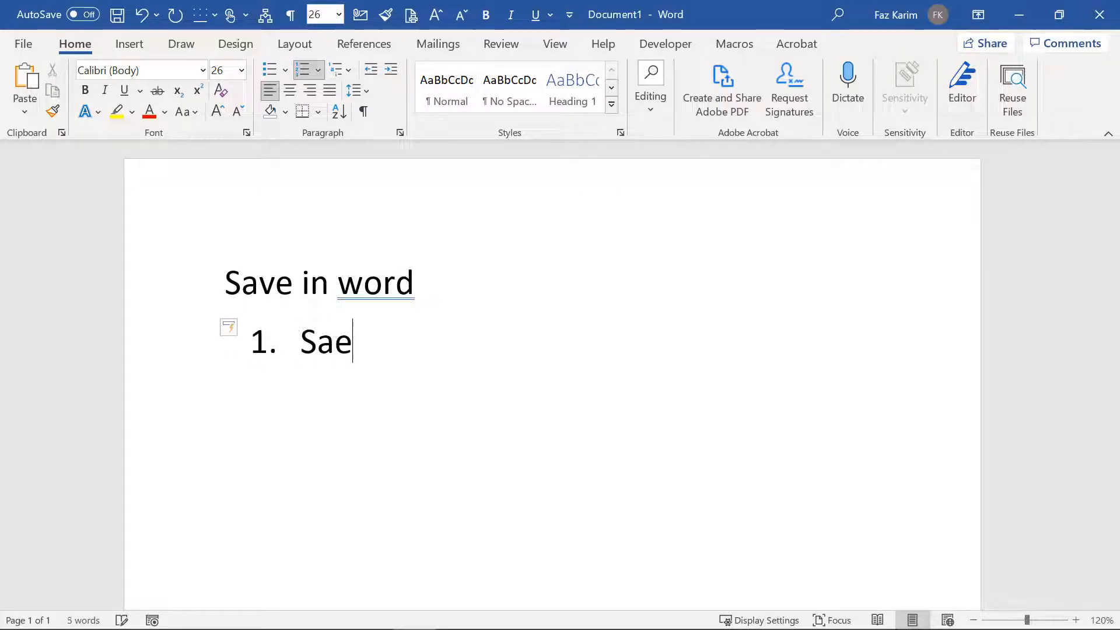
pyautogui.press('BackSpace')
pyautogui.write('ve As')
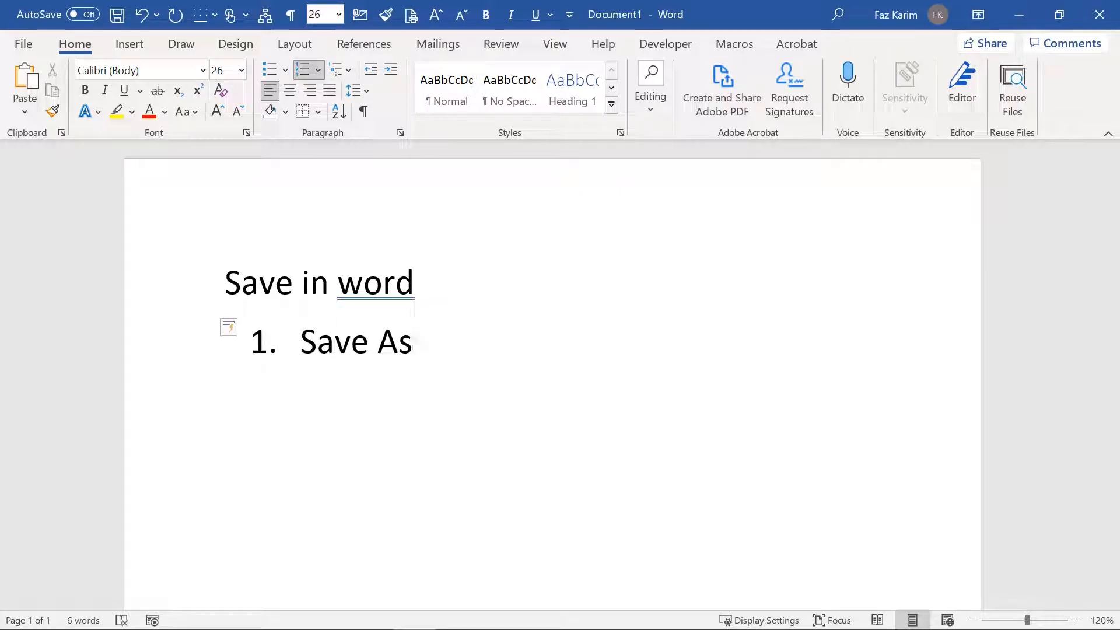
# Step: Add lettered sub-points 'File Name' and 'Location' under Save As
pyautogui.press('Return')
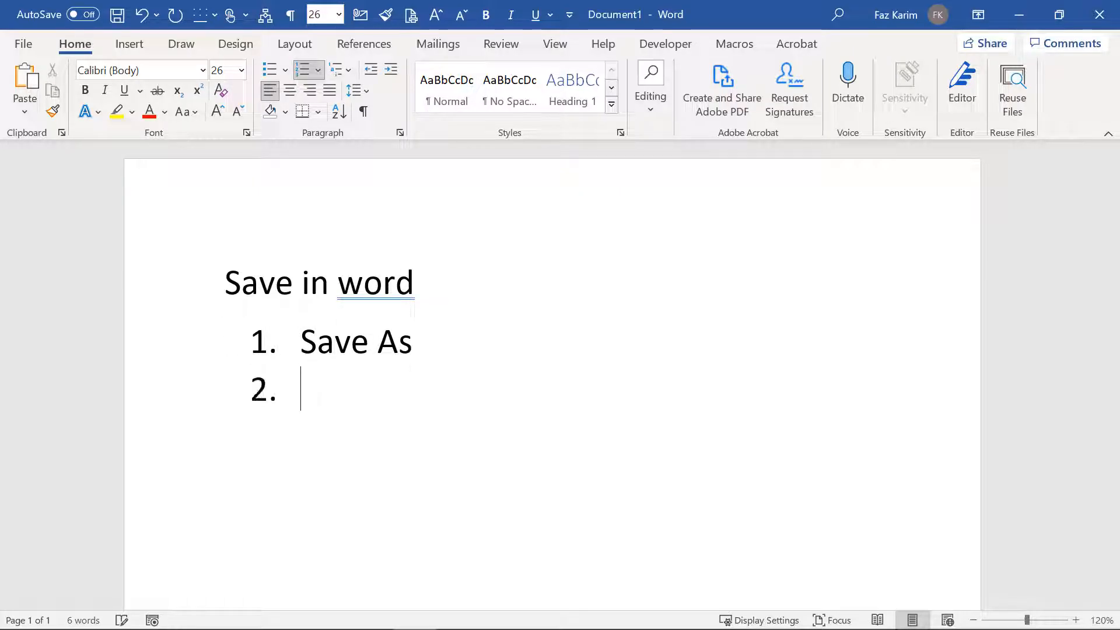
pyautogui.press('Tab')
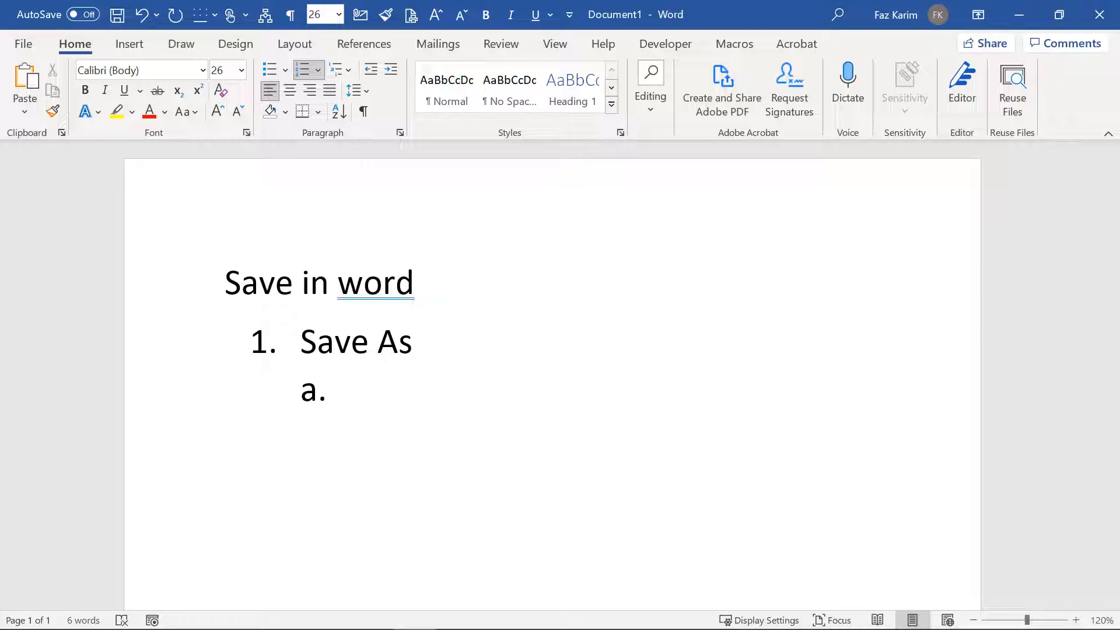
pyautogui.write('File Name')
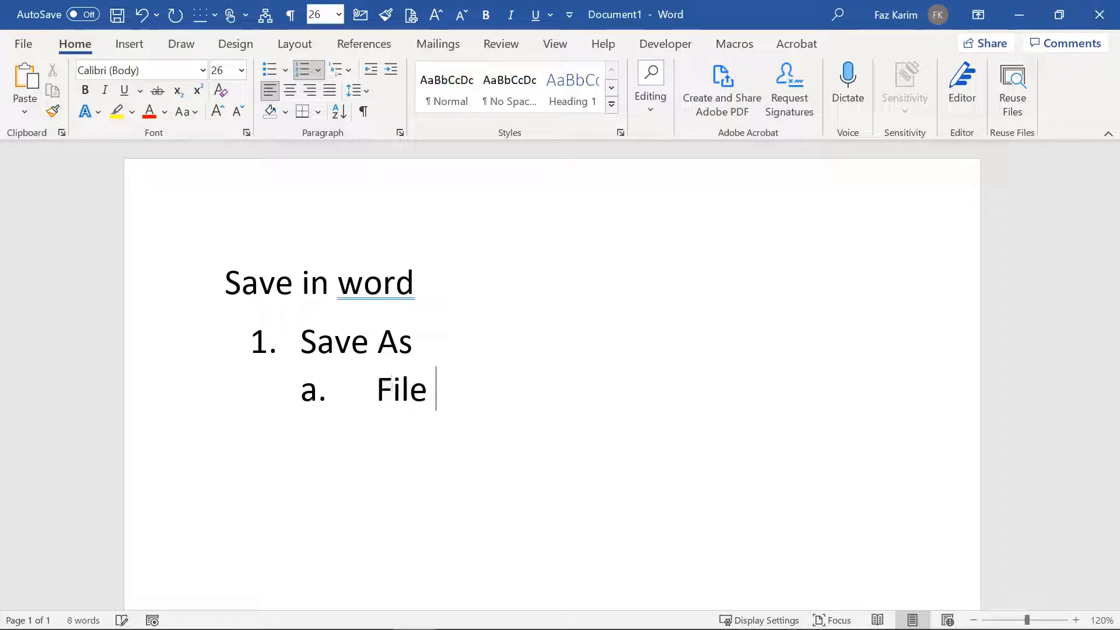
pyautogui.press('Return')
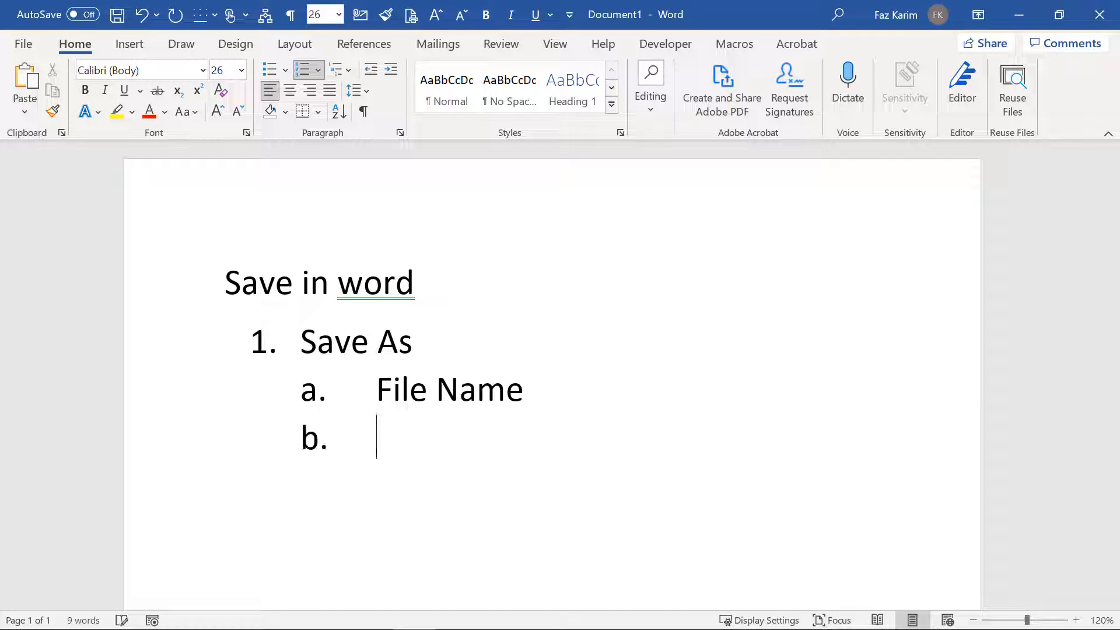
pyautogui.write('Location')
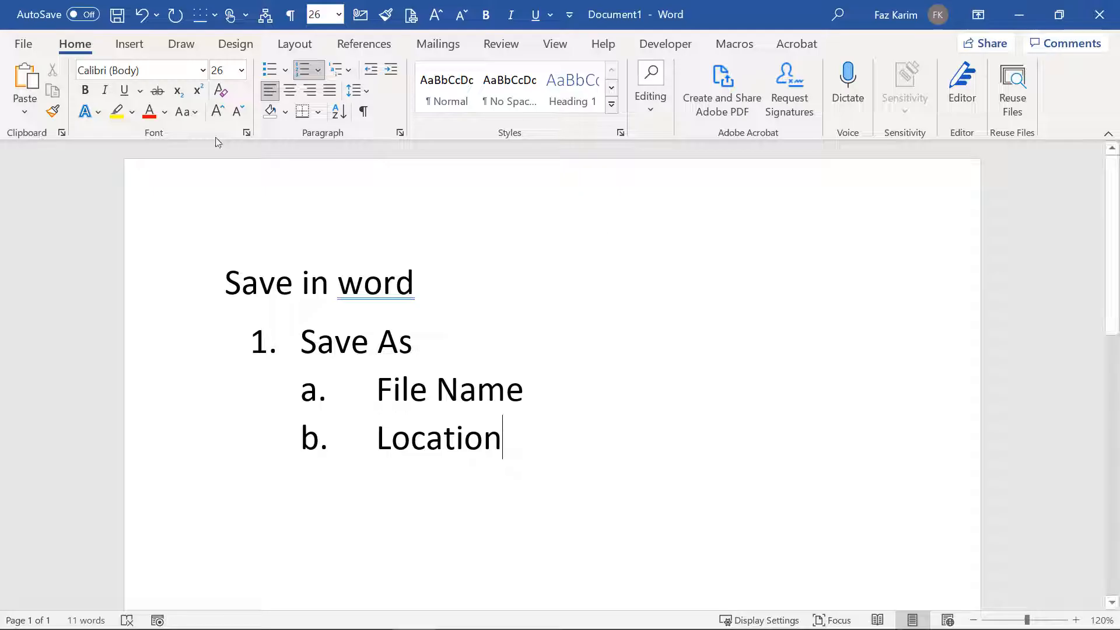
pyautogui.click(138, 47)
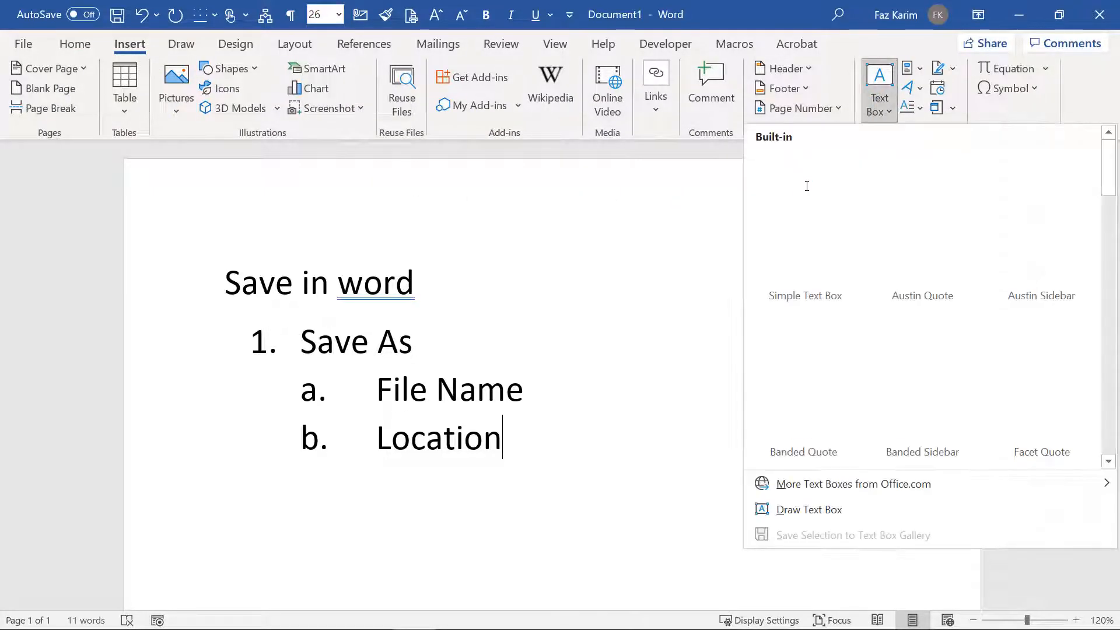
# Step: Draw a text box to the right of Save As containing 'Meta Data'
pyautogui.click(794, 505)
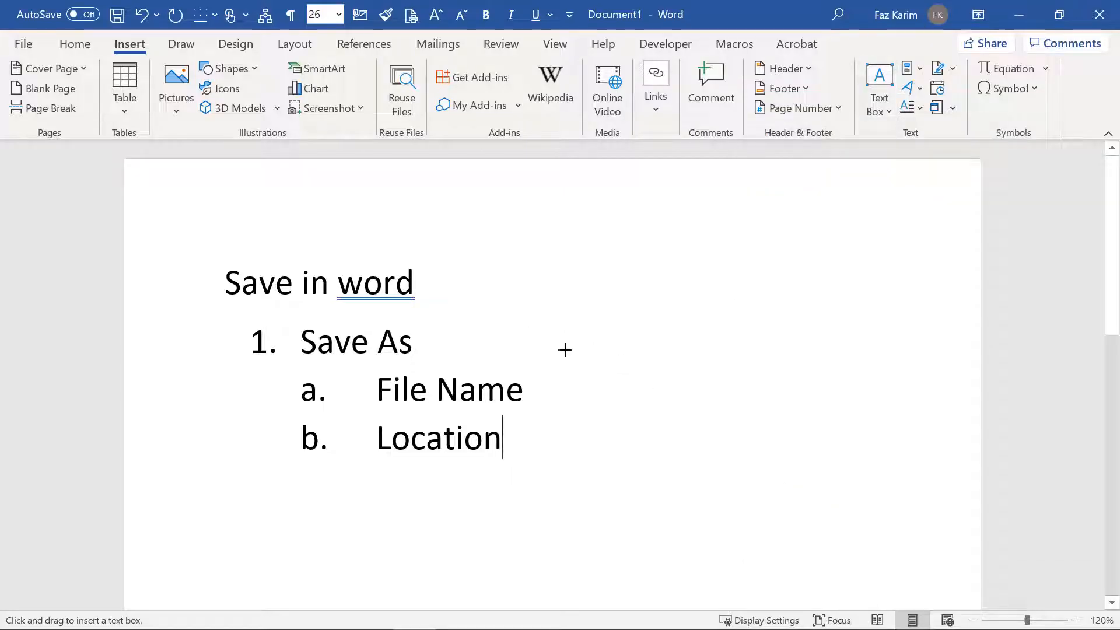
pyautogui.moveTo(535, 326); pyautogui.dragTo(669, 387)
pyautogui.write('Me')
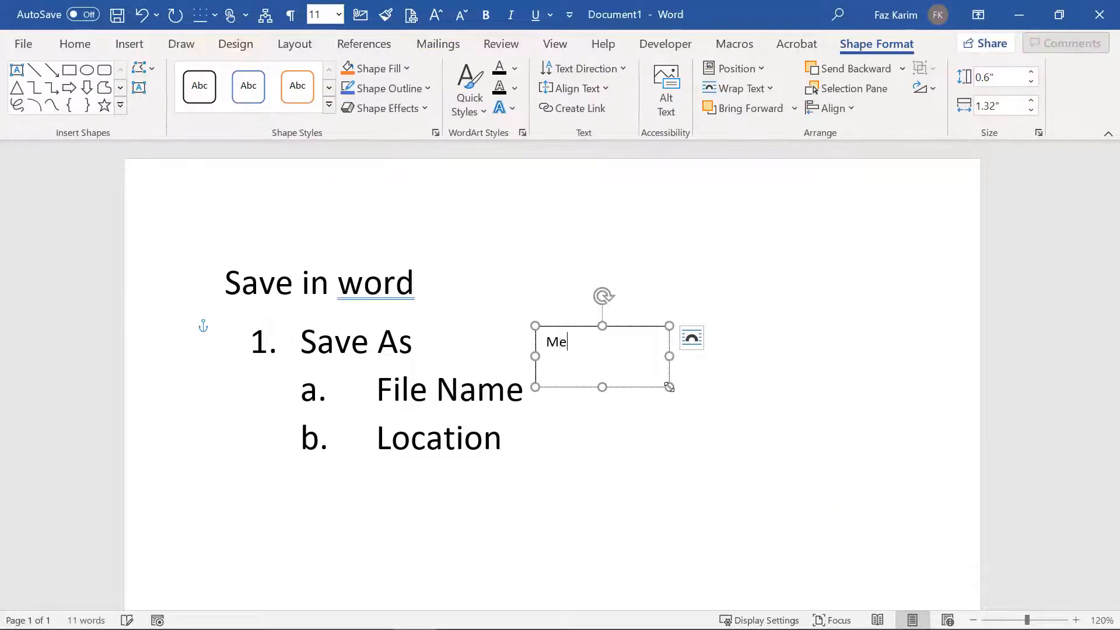
pyautogui.write('ta Data')
pyautogui.click(904, 439)
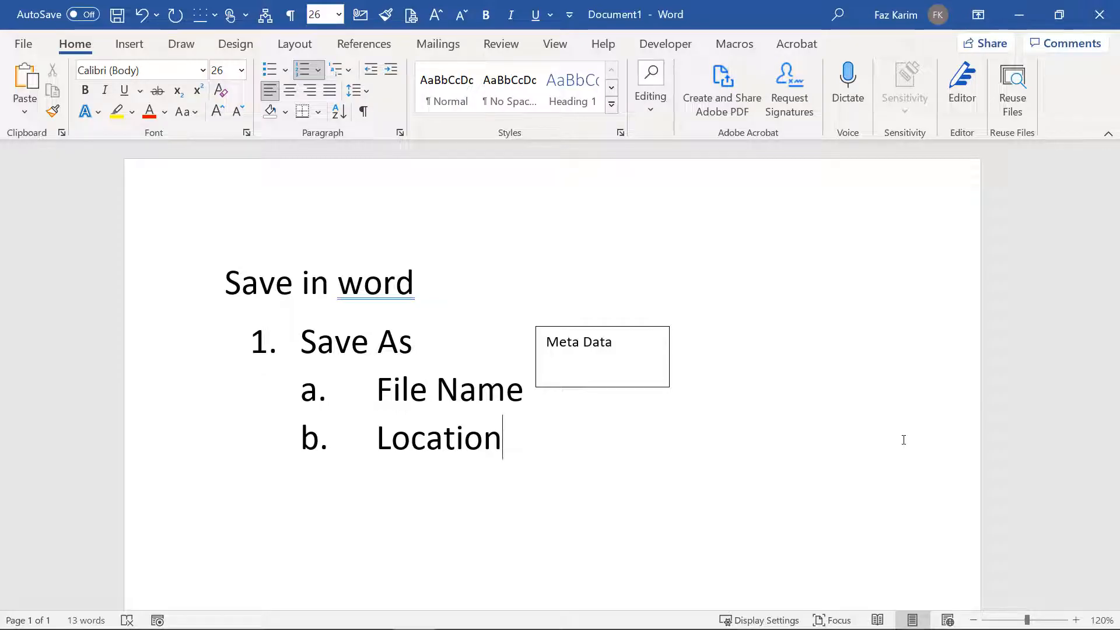
# Step: Accept the grammar suggestion so the title ends with 'word.'
pyautogui.click(383, 283)
pyautogui.rightClick(430, 301)
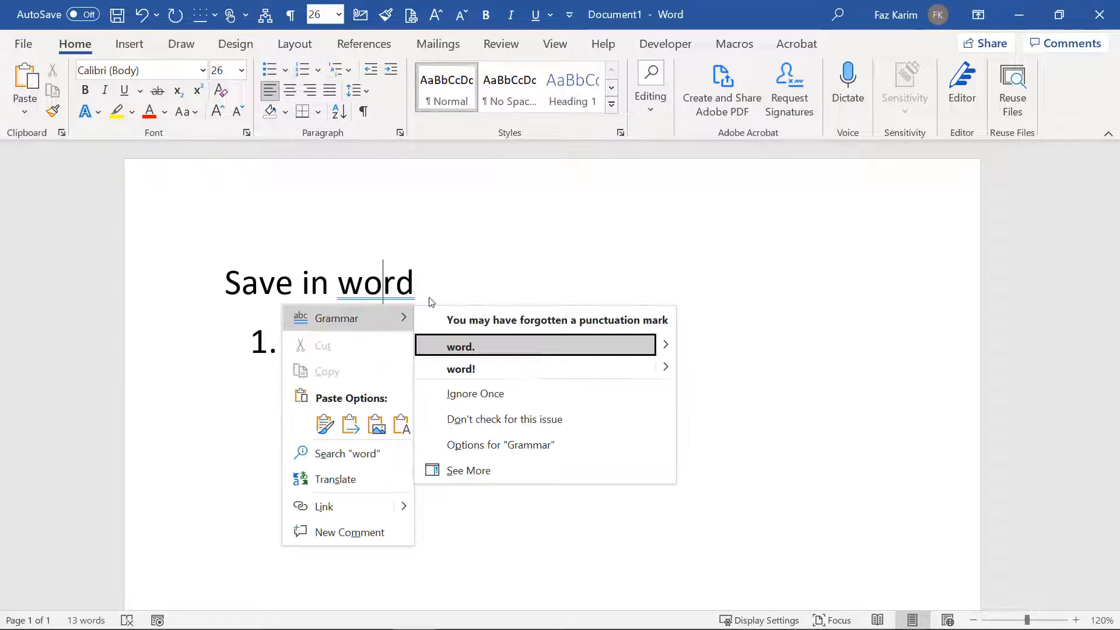
pyautogui.click(498, 347)
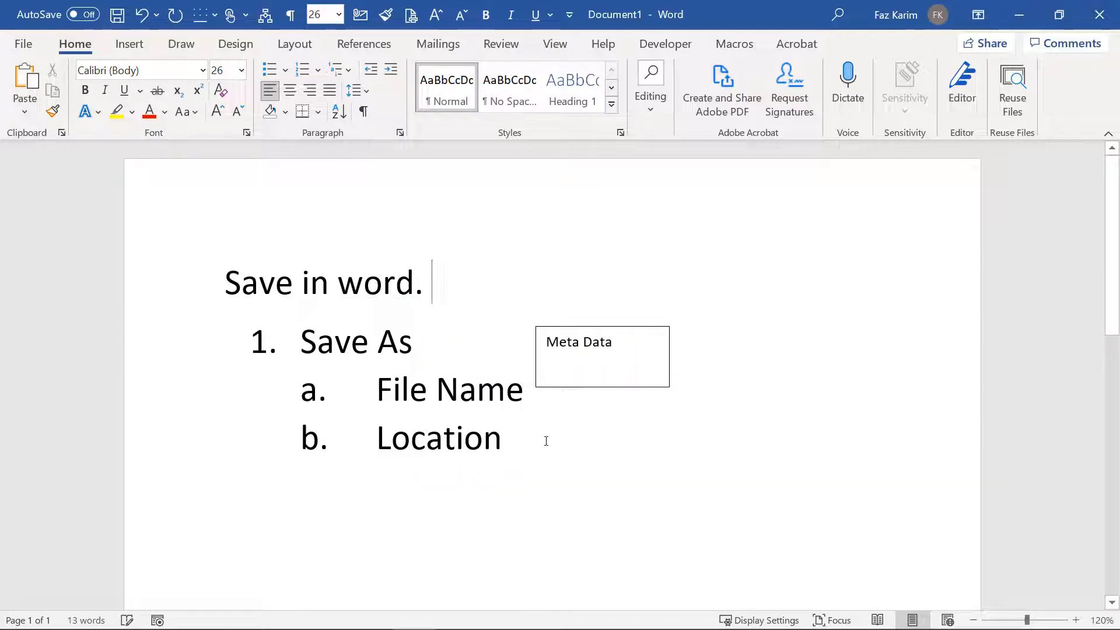
# Step: Add list item 2: 'Save – update the contents of the file.'
pyautogui.click(546, 441)
pyautogui.press('Return')
pyautogui.press('Return')
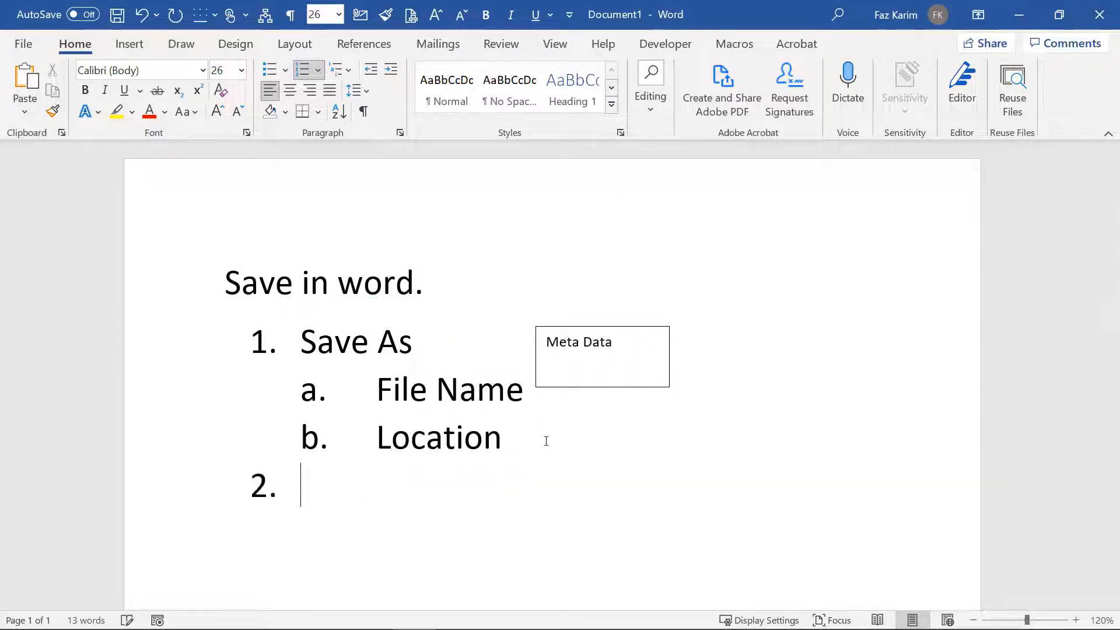
pyautogui.write('Sav')
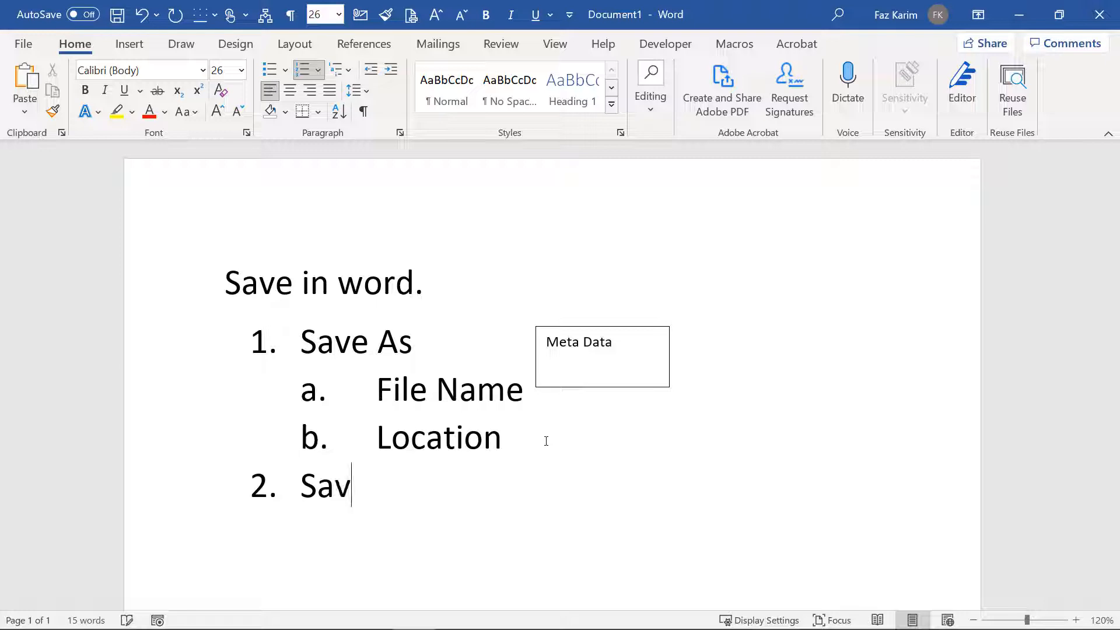
pyautogui.write('e')
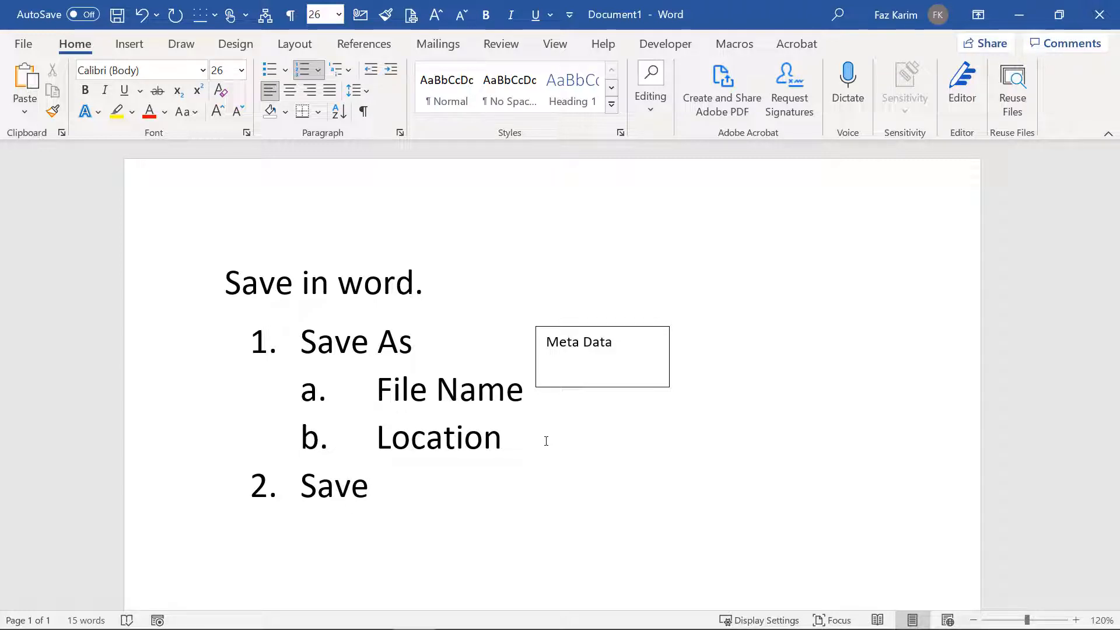
pyautogui.write(' - update')
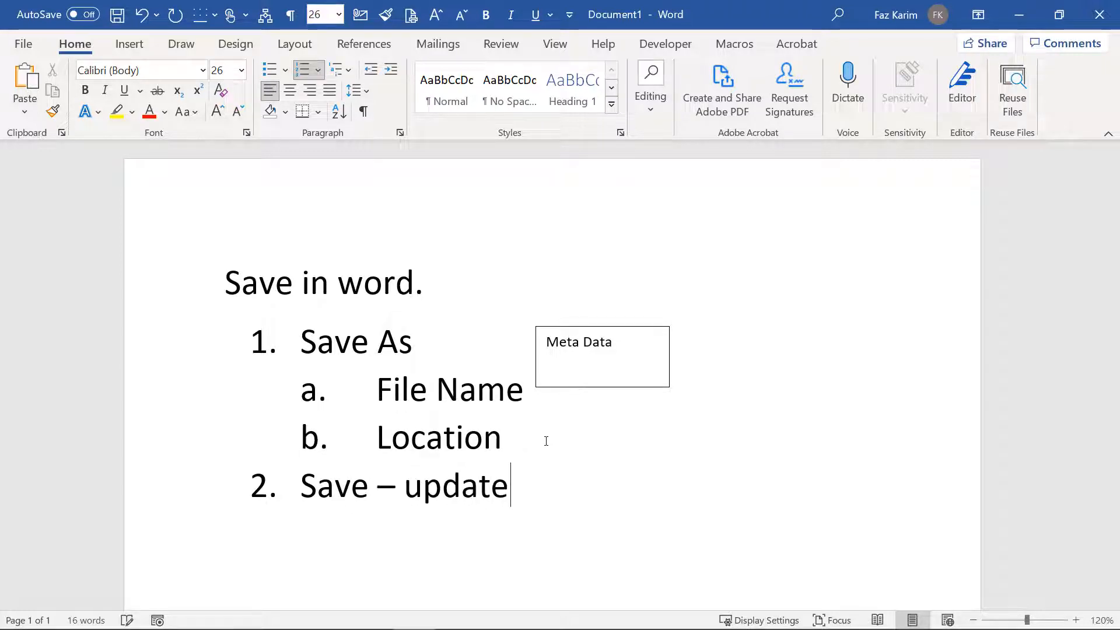
pyautogui.write(' the contents of')
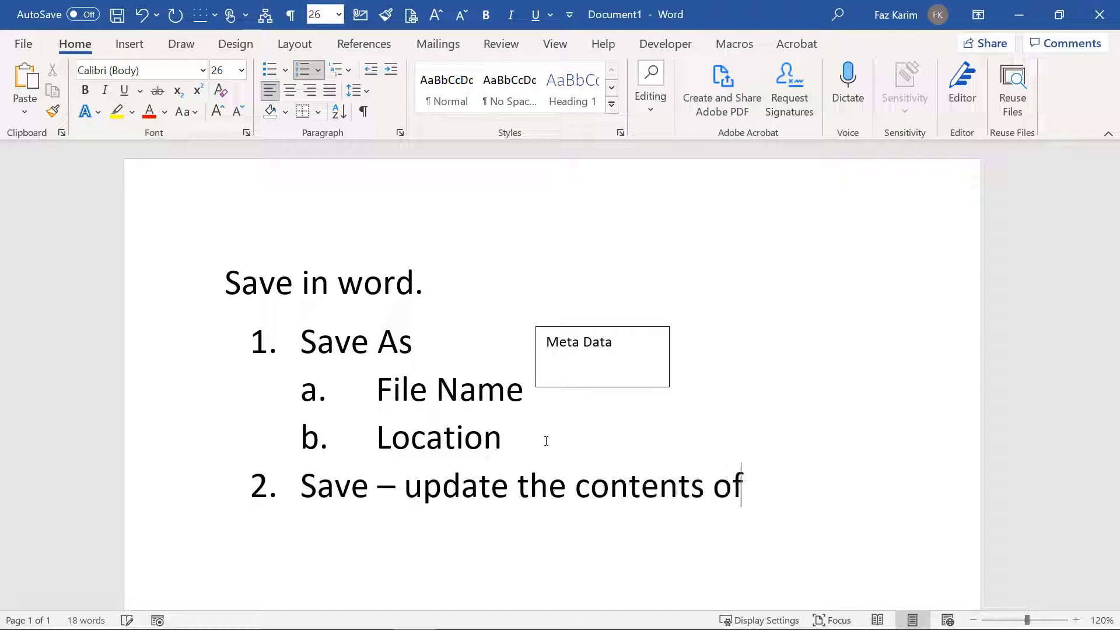
pyautogui.write(' the ful')
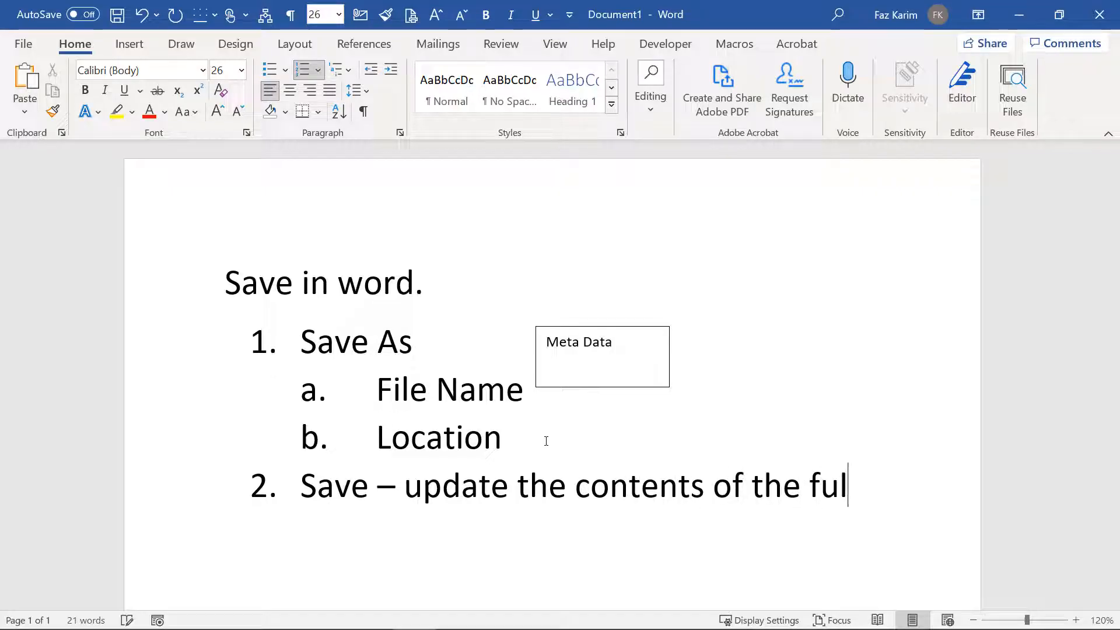
pyautogui.press('BackSpace')
pyautogui.press('BackSpace')
pyautogui.write('ile.')
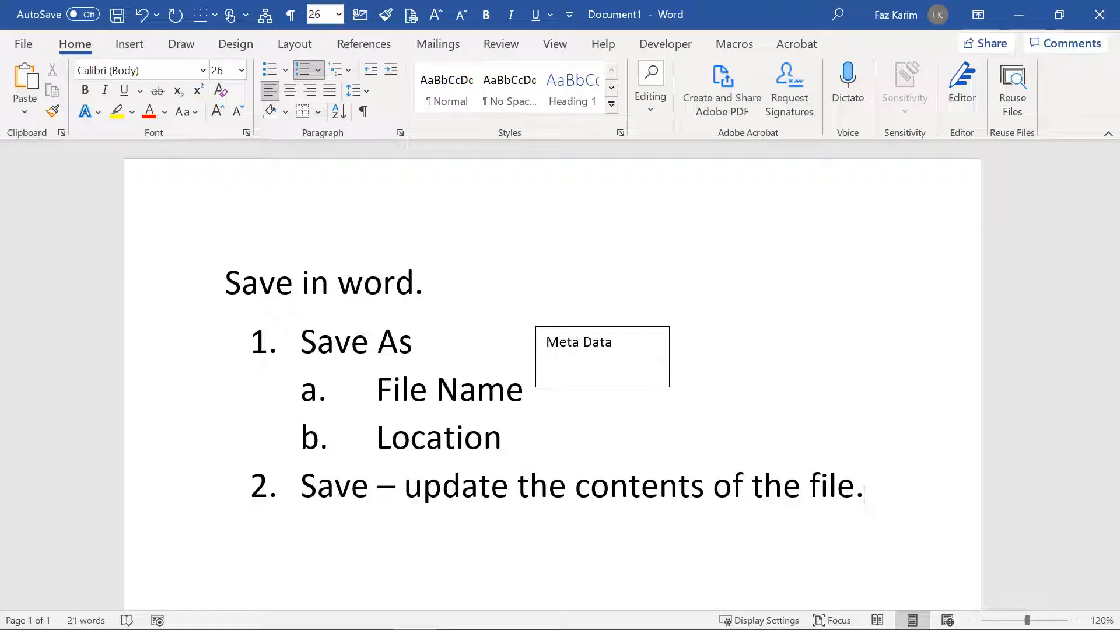
# Step: Append a red 'F12 – Save as box (fn)' note to the title, then press F12
pyautogui.click(468, 284)
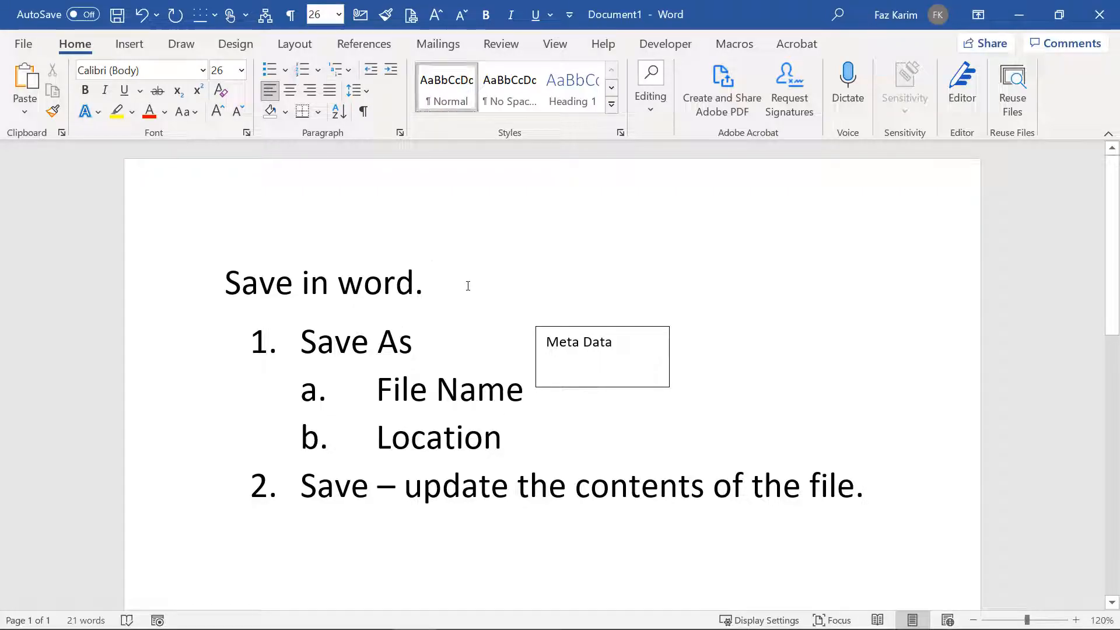
pyautogui.write('F12')
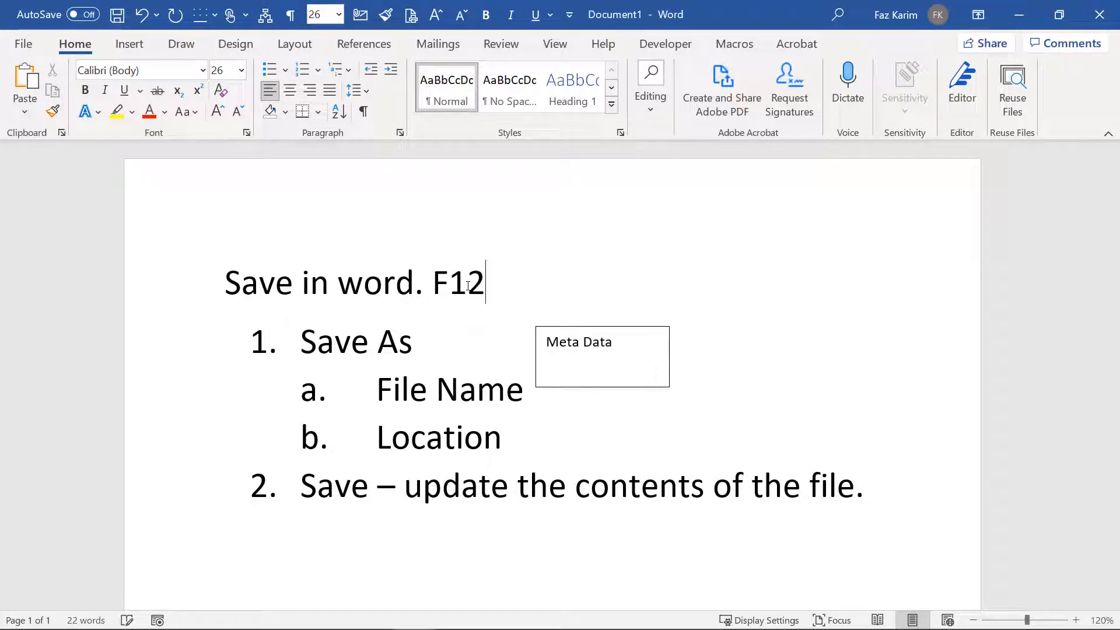
pyautogui.write(' - Sa')
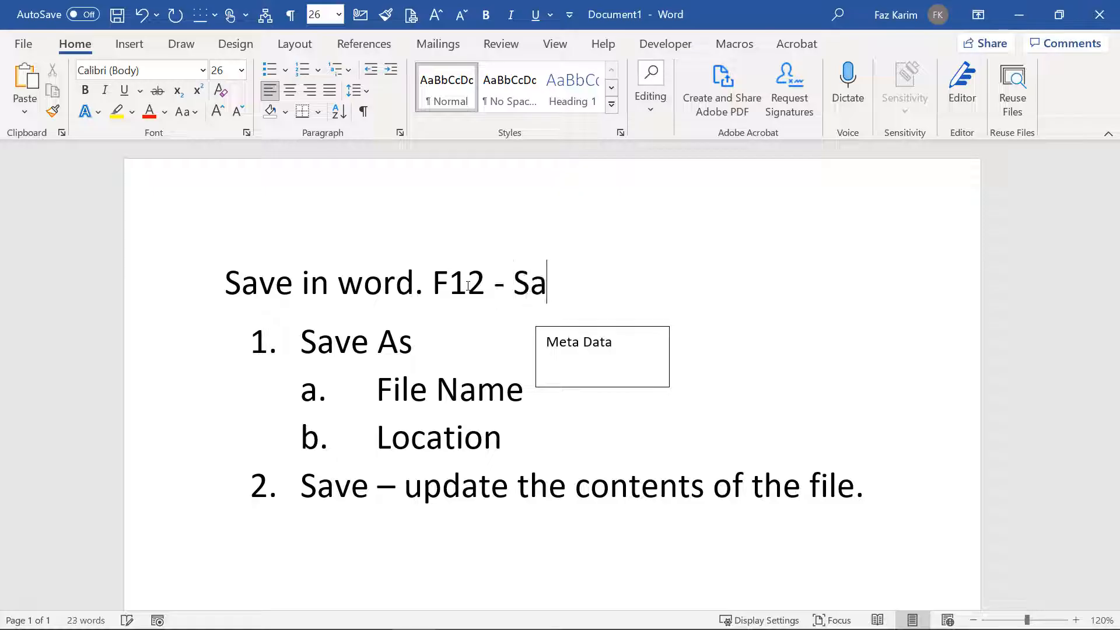
pyautogui.write('vee')
pyautogui.press('BackSpace')
pyautogui.write('as box')
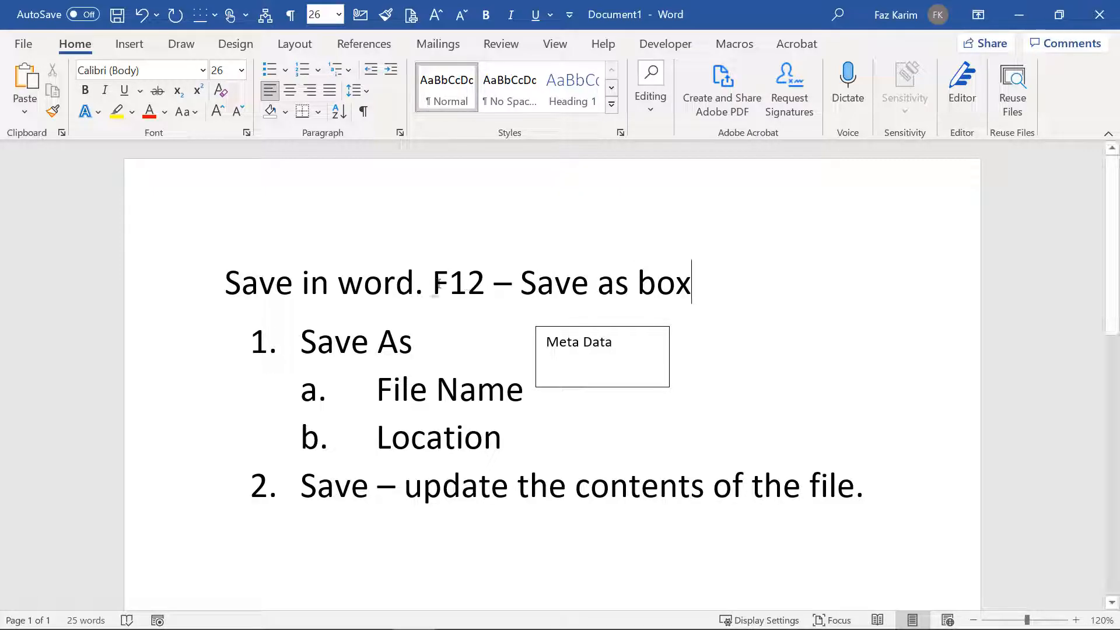
pyautogui.moveTo(439, 284); pyautogui.dragTo(714, 287)
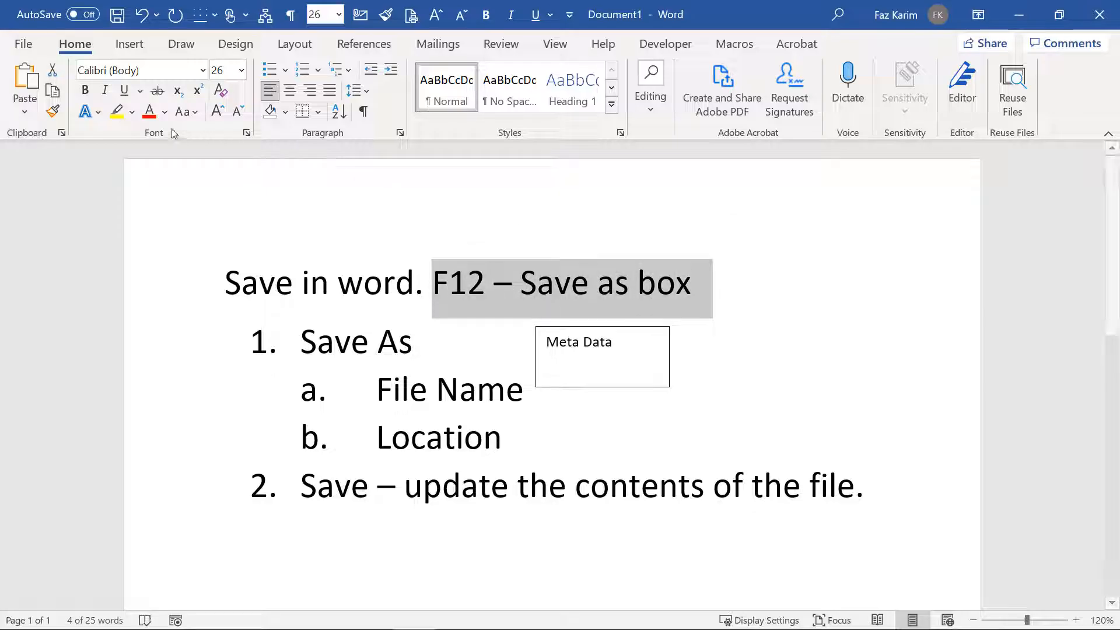
pyautogui.click(148, 110)
pyautogui.click(749, 264)
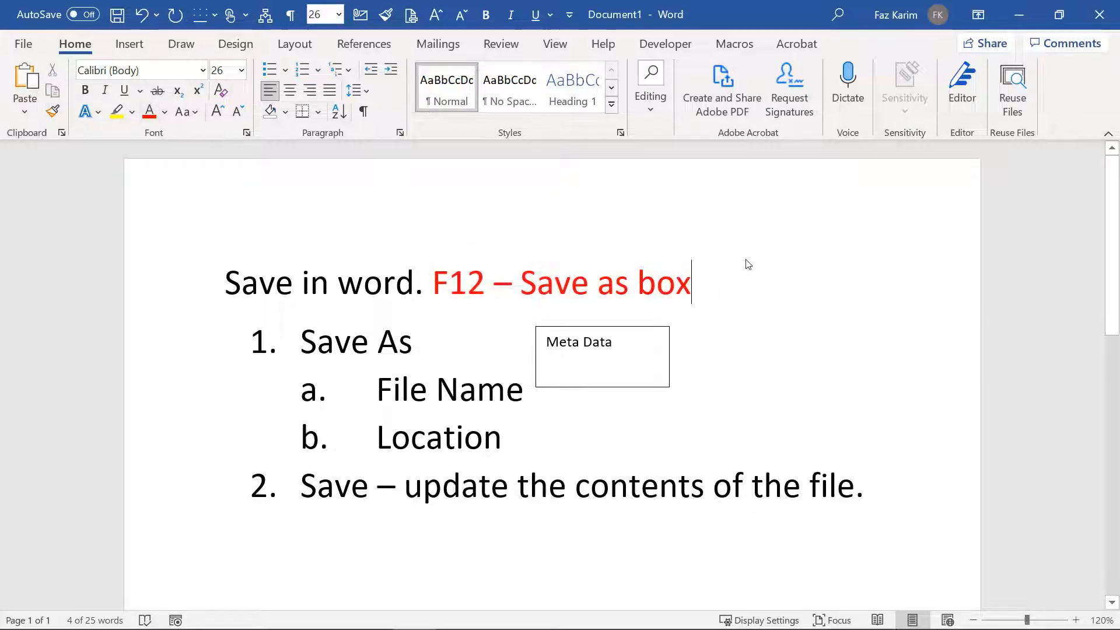
pyautogui.write('(')
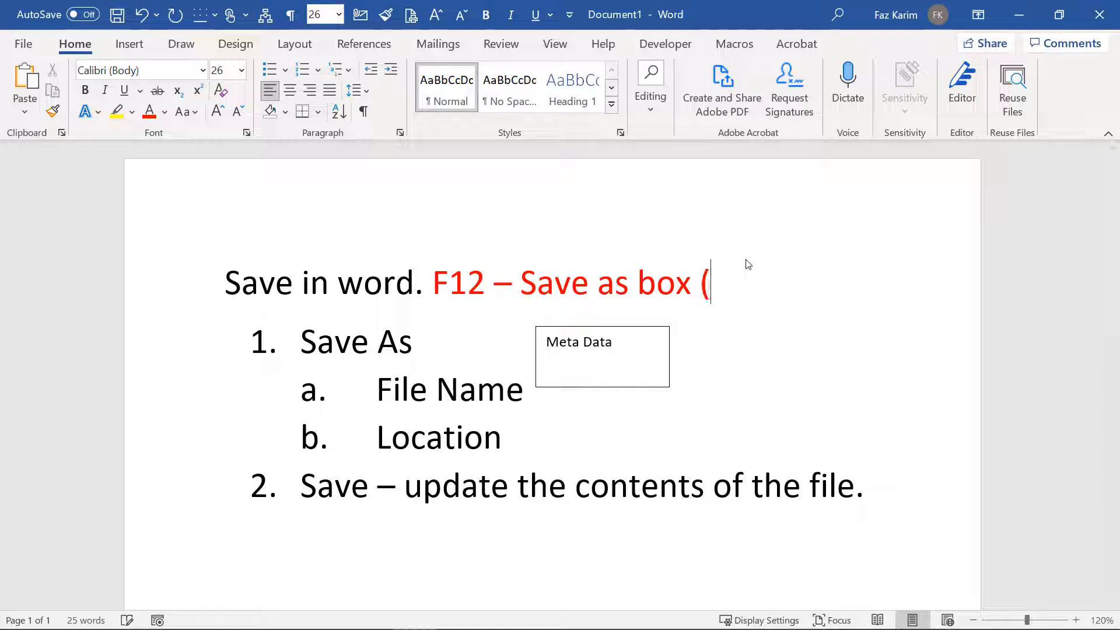
pyautogui.write('fn)')
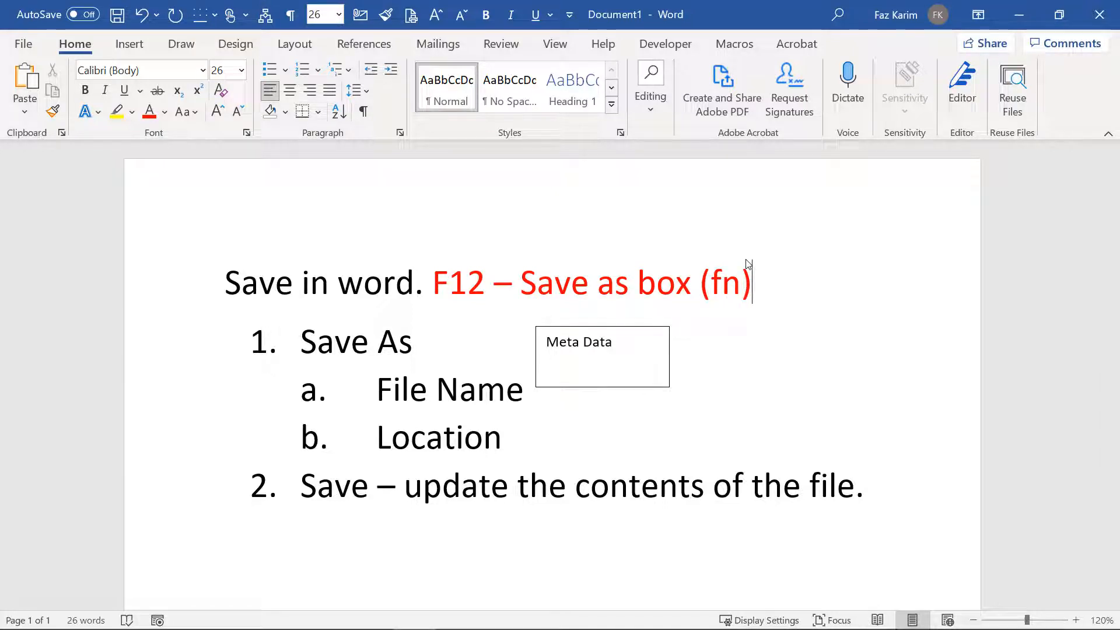
pyautogui.press('F12')
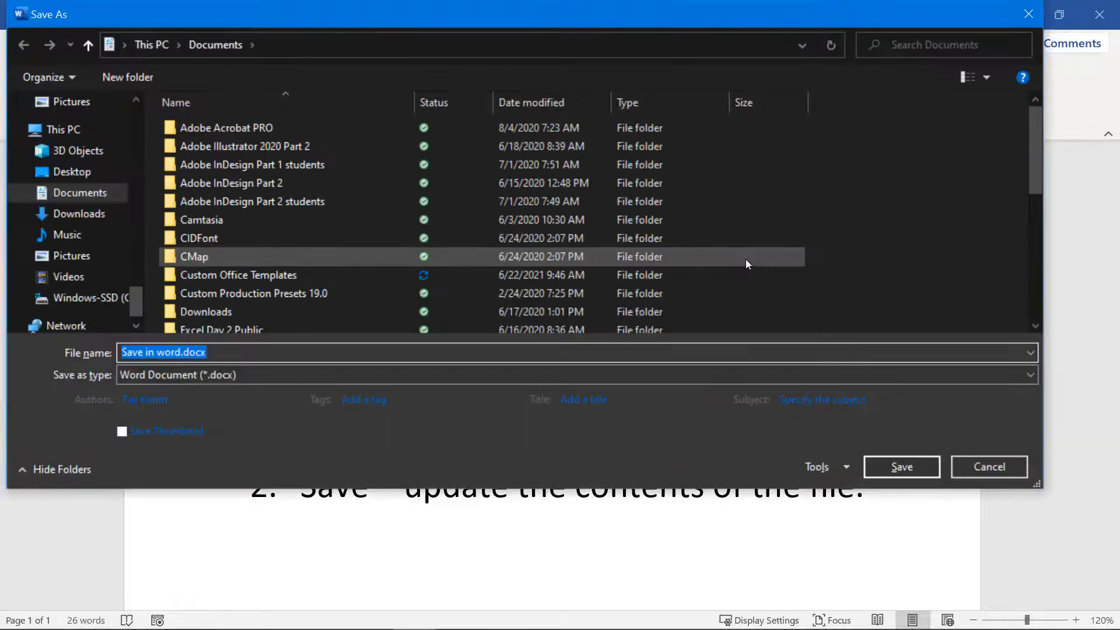
# Step: Name the file 'Word Intro' and save it into the Word Introduction folder
pyautogui.moveTo(232, 27); pyautogui.dragTo(150, 61)
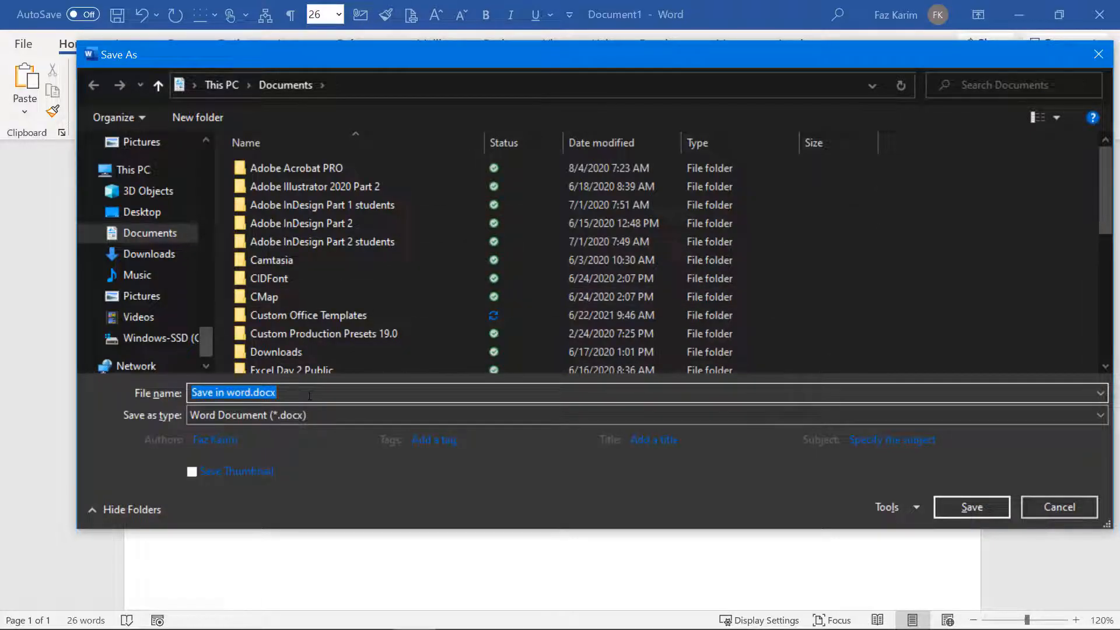
pyautogui.press('BackSpace')
pyautogui.write('Word')
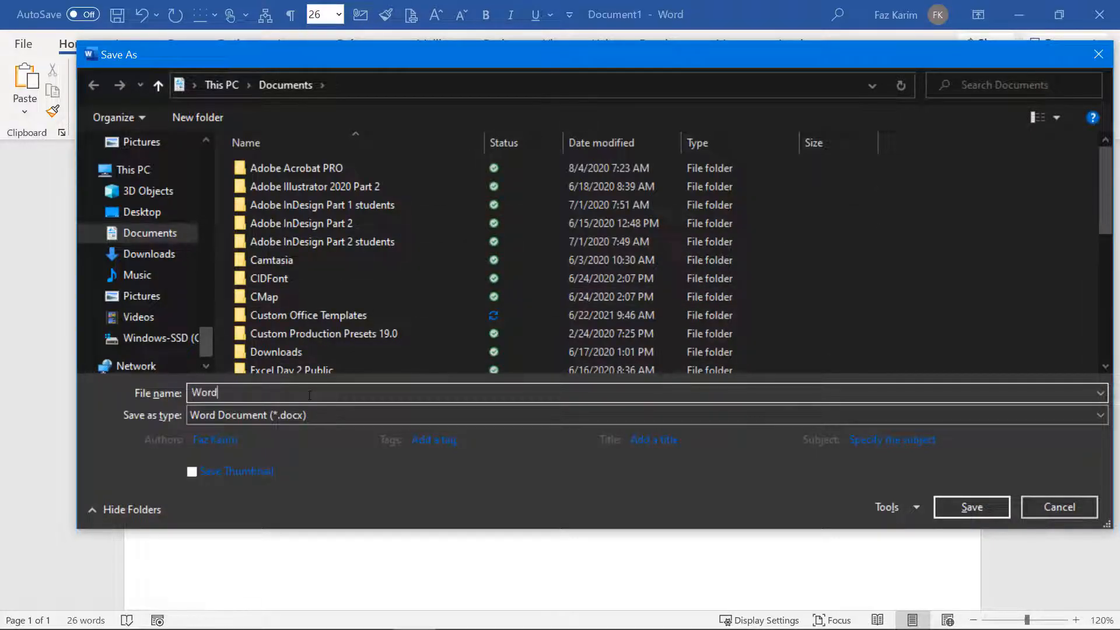
pyautogui.write(' Into')
pyautogui.press('BackSpace')
pyautogui.press('BackSpace')
pyautogui.write('tro')
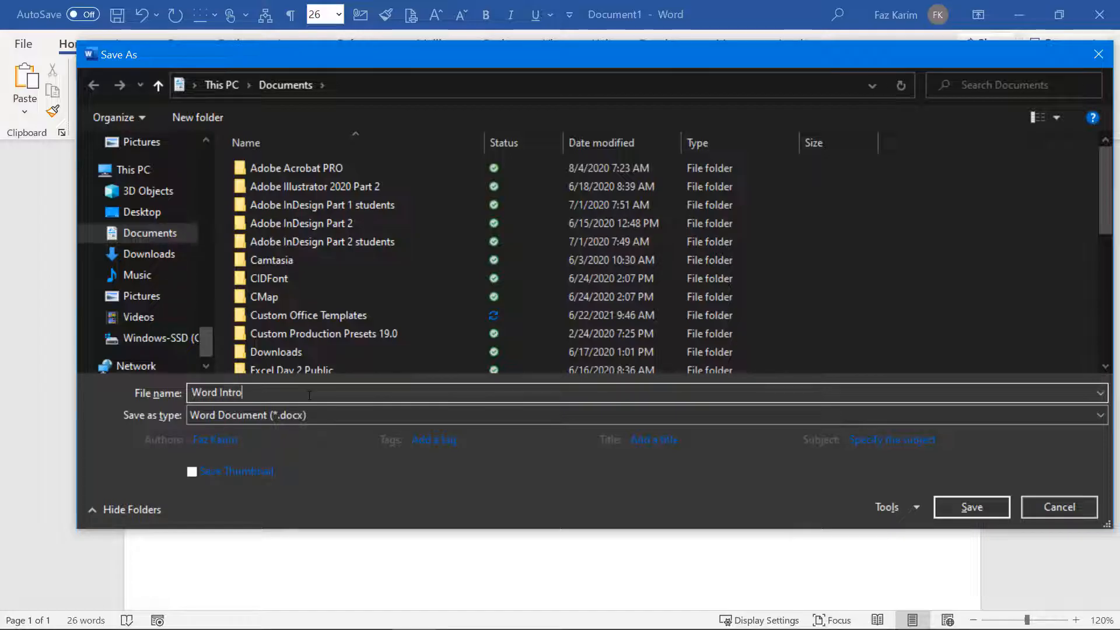
pyautogui.moveTo(212, 337); pyautogui.dragTo(226, 173)
pyautogui.click(165, 267)
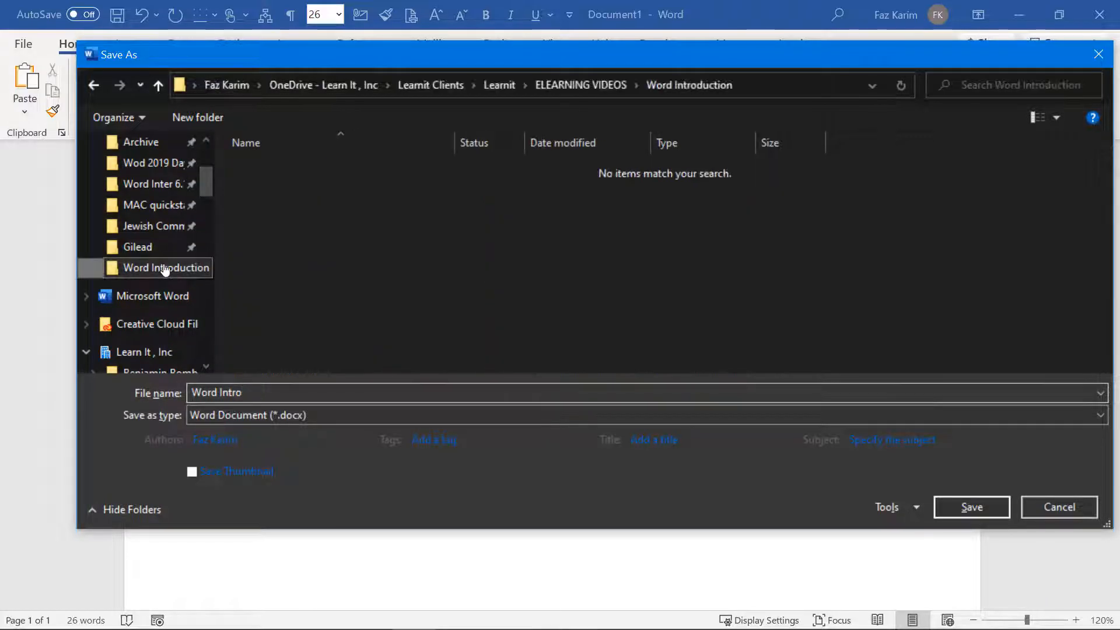
pyautogui.click(975, 509)
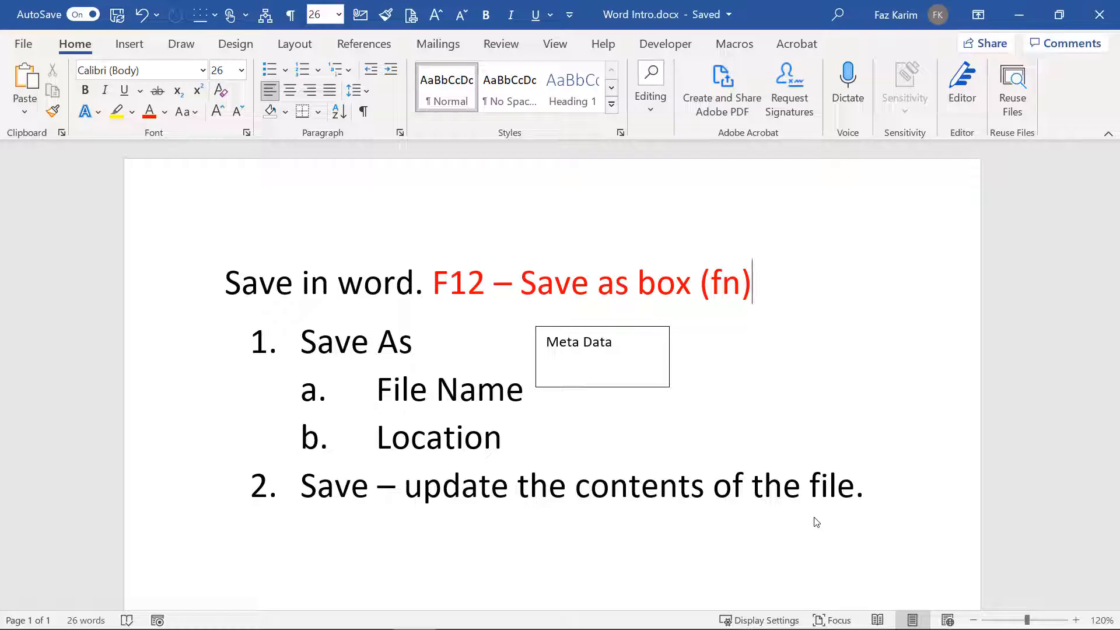
# Step: Underline the red 'F12 – Save as box (fn)' note
pyautogui.moveTo(776, 288); pyautogui.dragTo(432, 289)
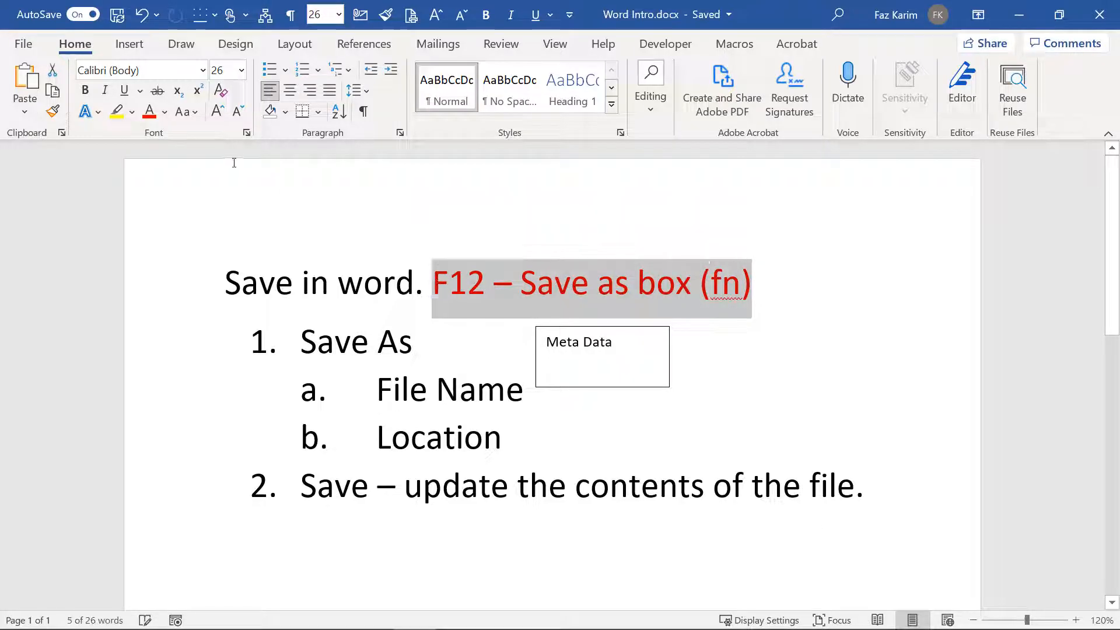
pyautogui.click(125, 90)
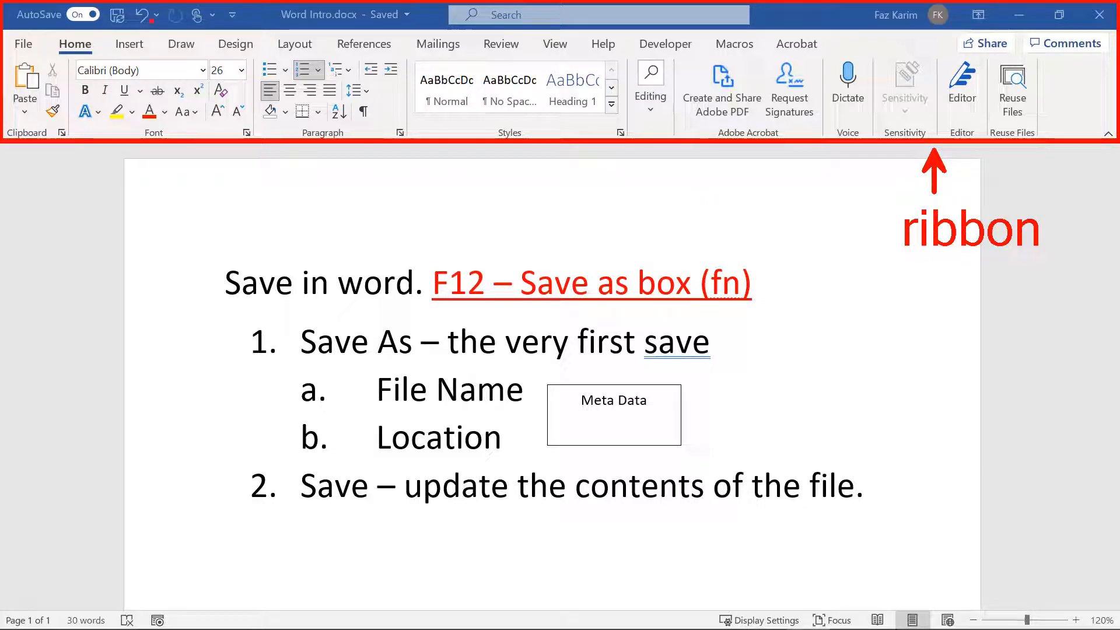
# Step: Draw red arrows labelled 'Tab' and 'command groups', then box the Quick Access Toolbar in blue
pyautogui.moveTo(105, 46); pyautogui.dragTo(163, 45)
pyautogui.press('t')
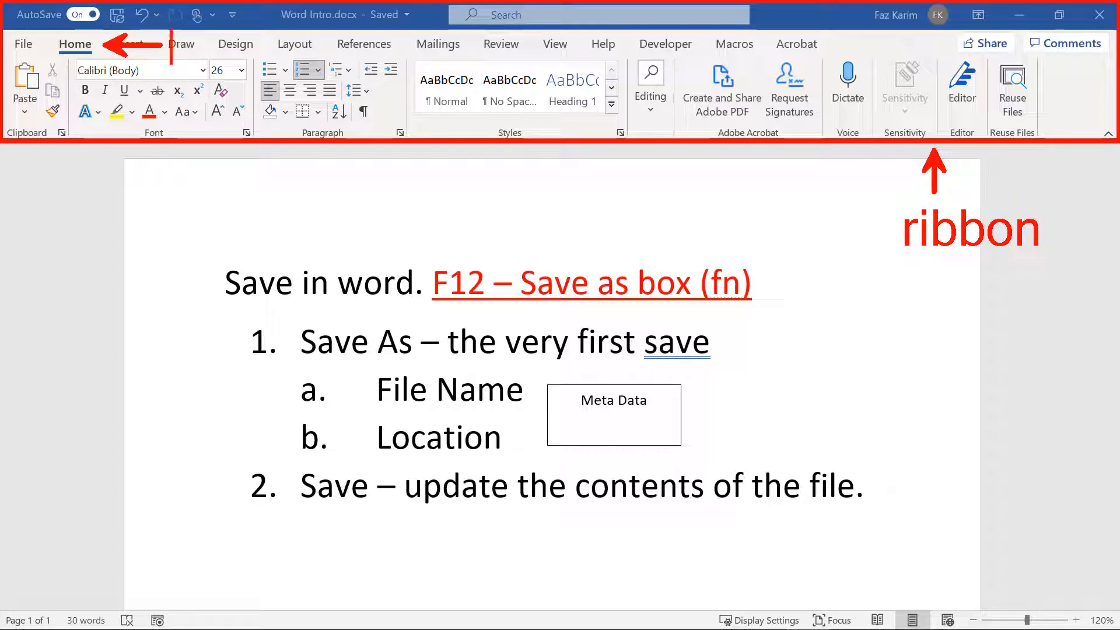
pyautogui.write('Tab')
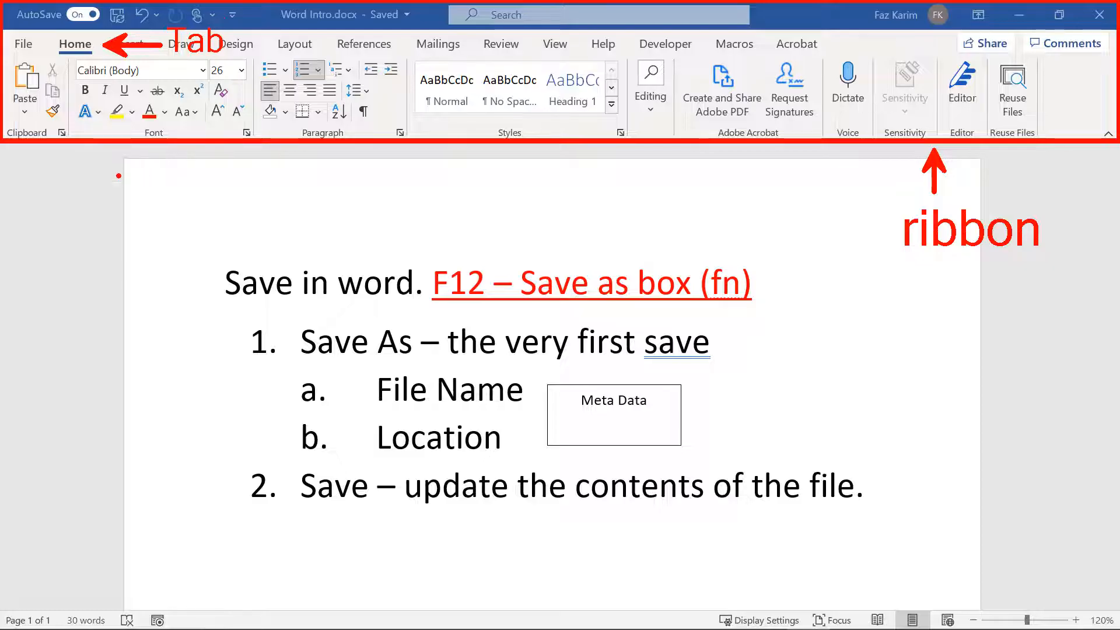
pyautogui.moveTo(30, 148); pyautogui.dragTo(51, 179)
pyautogui.write('tc')
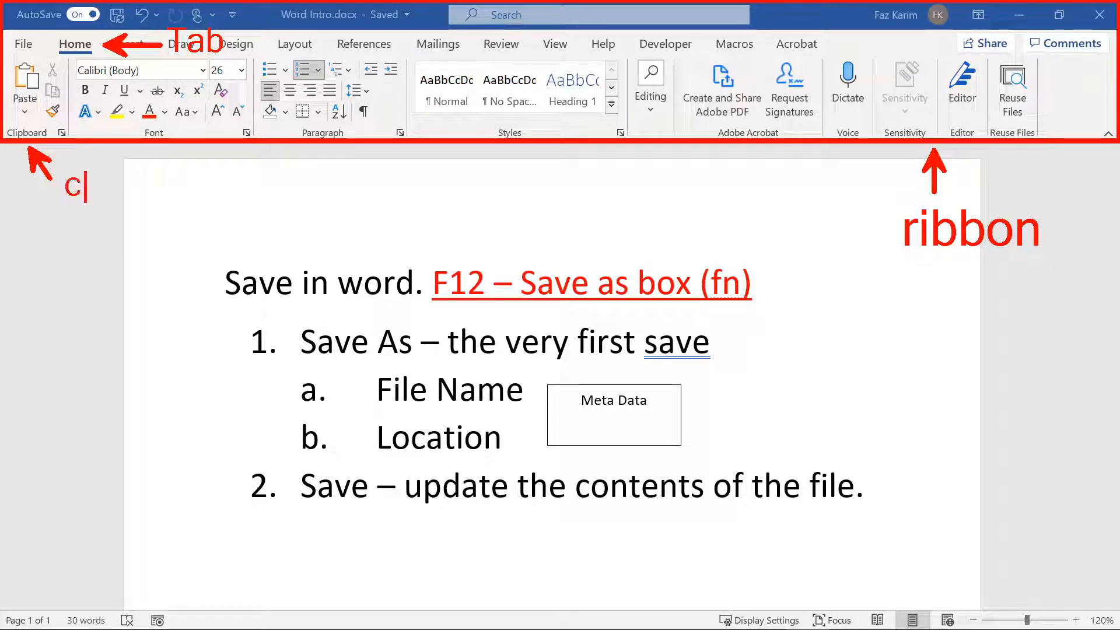
pyautogui.write('ommand groups')
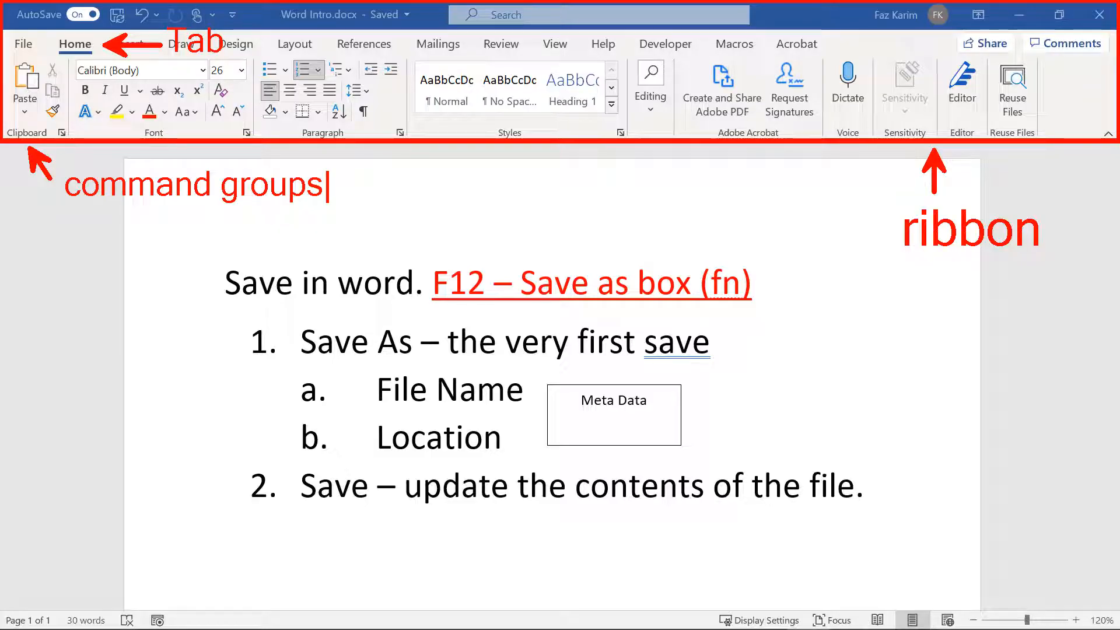
pyautogui.press('Escape')
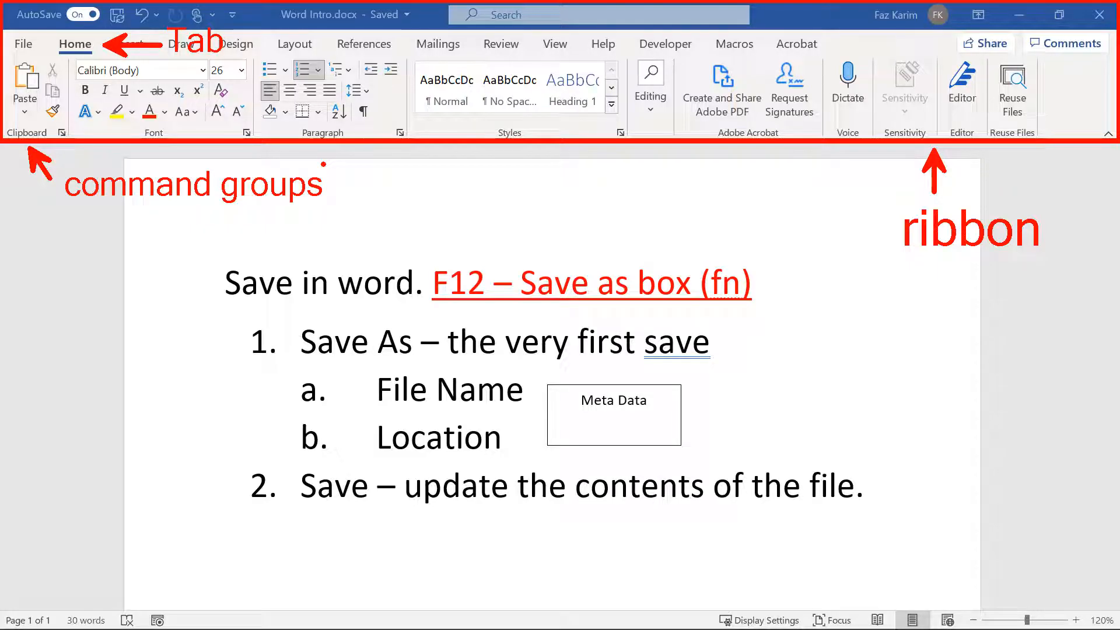
pyautogui.press('b')
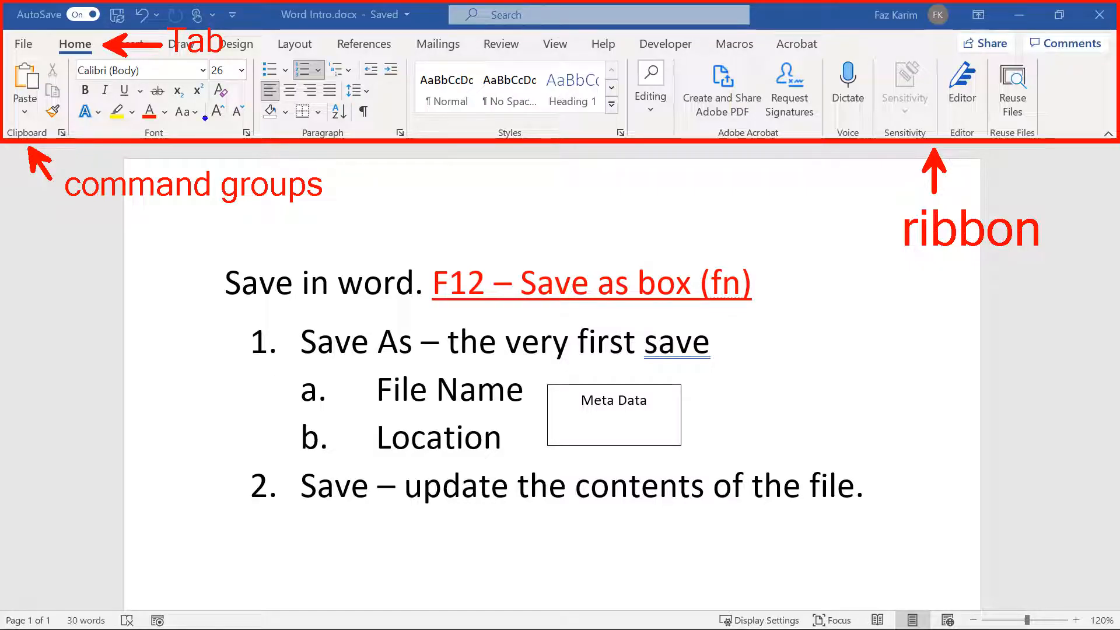
pyautogui.moveTo(3, 3)
pyautogui.mouseDown()
pyautogui.moveTo(96, 32)
pyautogui.moveTo(257, 30)
pyautogui.moveTo(430, 206)
pyautogui.mouseUp()
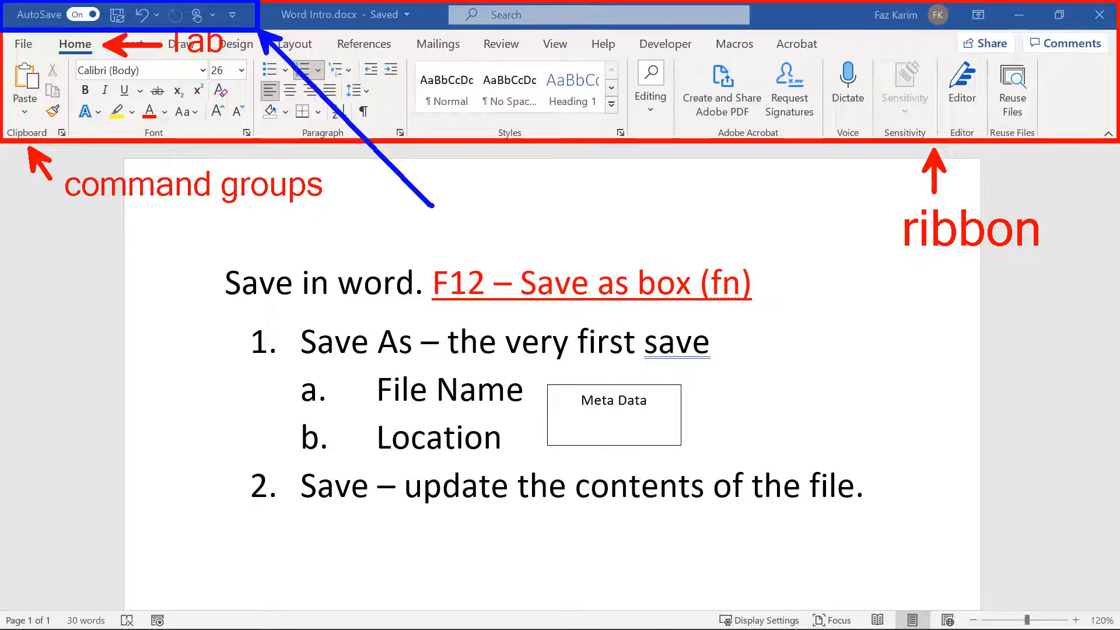
# Step: Label 'Quick Access toolbar', mark Grow/Shrink Font and Strikethrough, then clear all annotations
pyautogui.click(450, 189)
pyautogui.write('Qu')
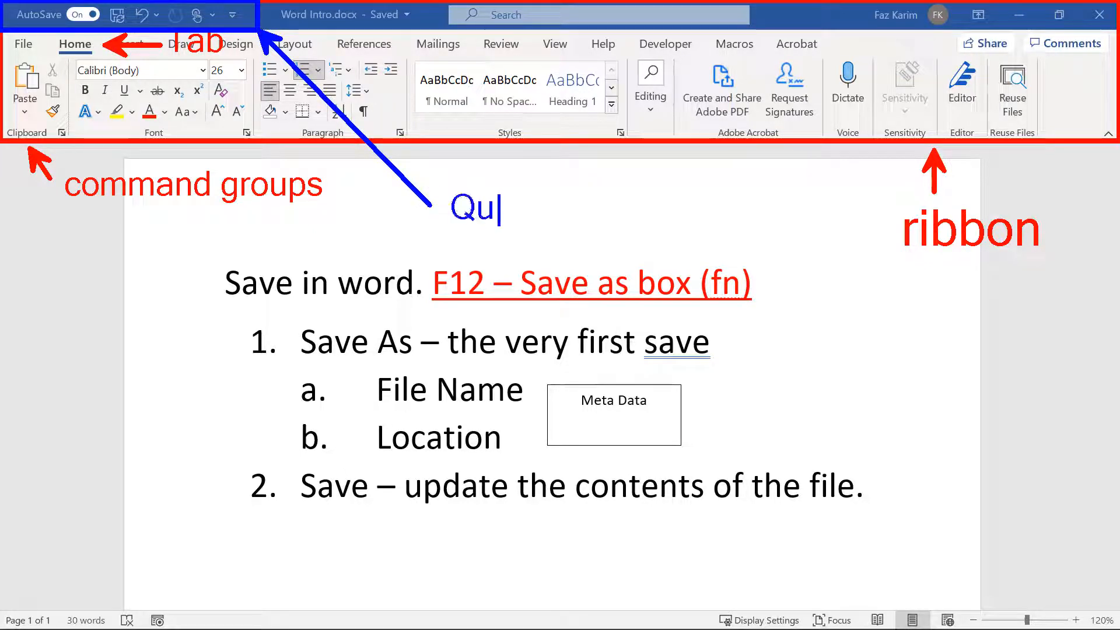
pyautogui.write('ick Acc')
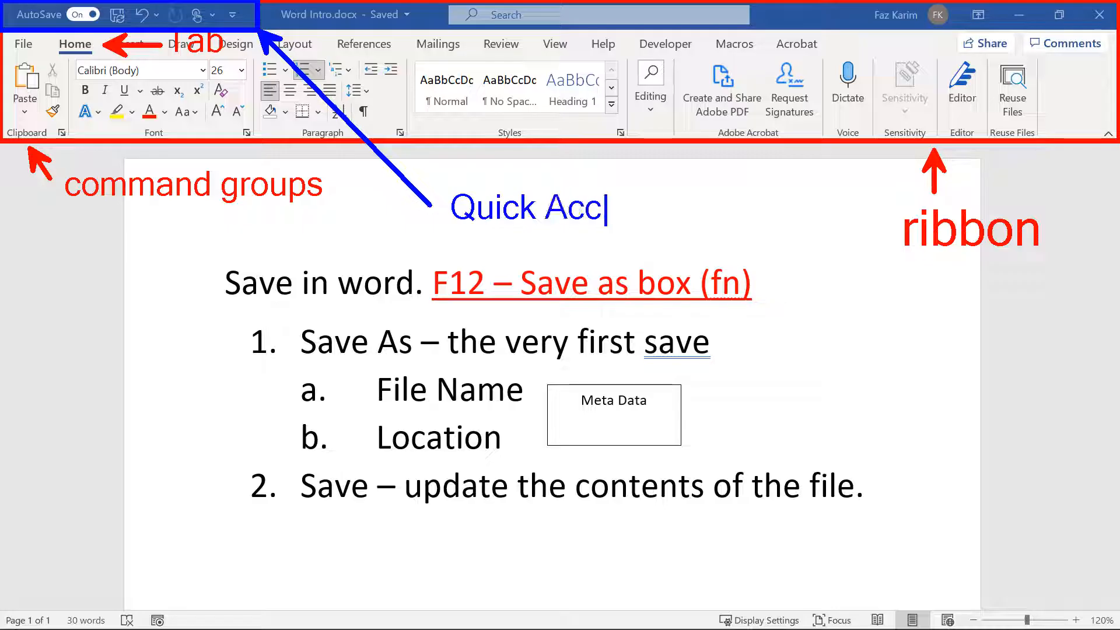
pyautogui.write('ess toolbar')
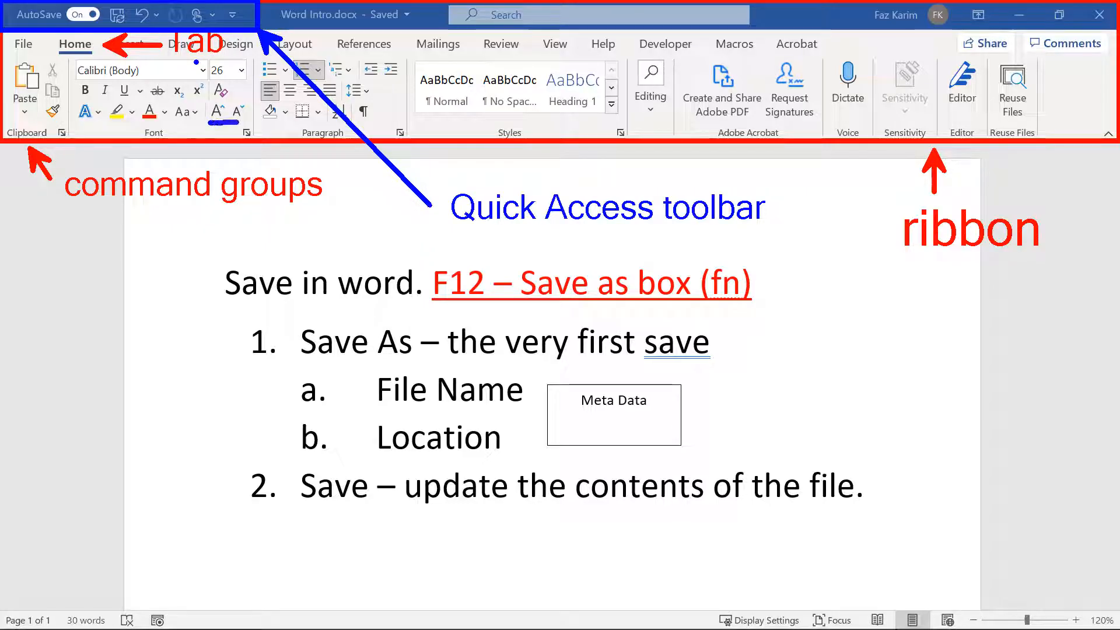
pyautogui.moveTo(237, 123); pyautogui.dragTo(281, 67)
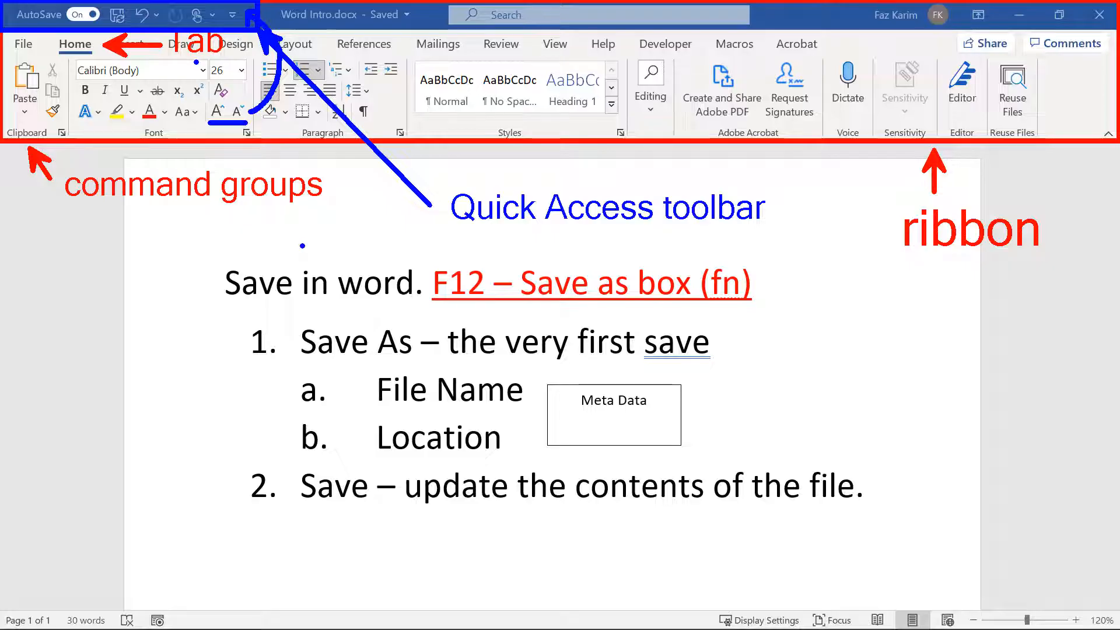
pyautogui.moveTo(158, 83); pyautogui.dragTo(170, 62)
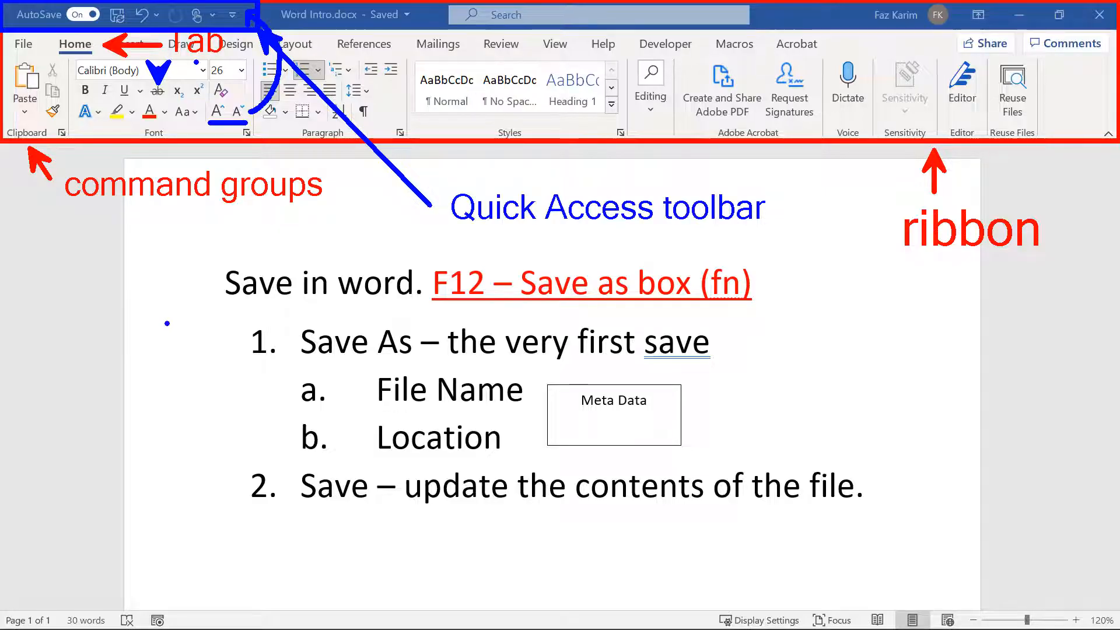
pyautogui.press('Escape')
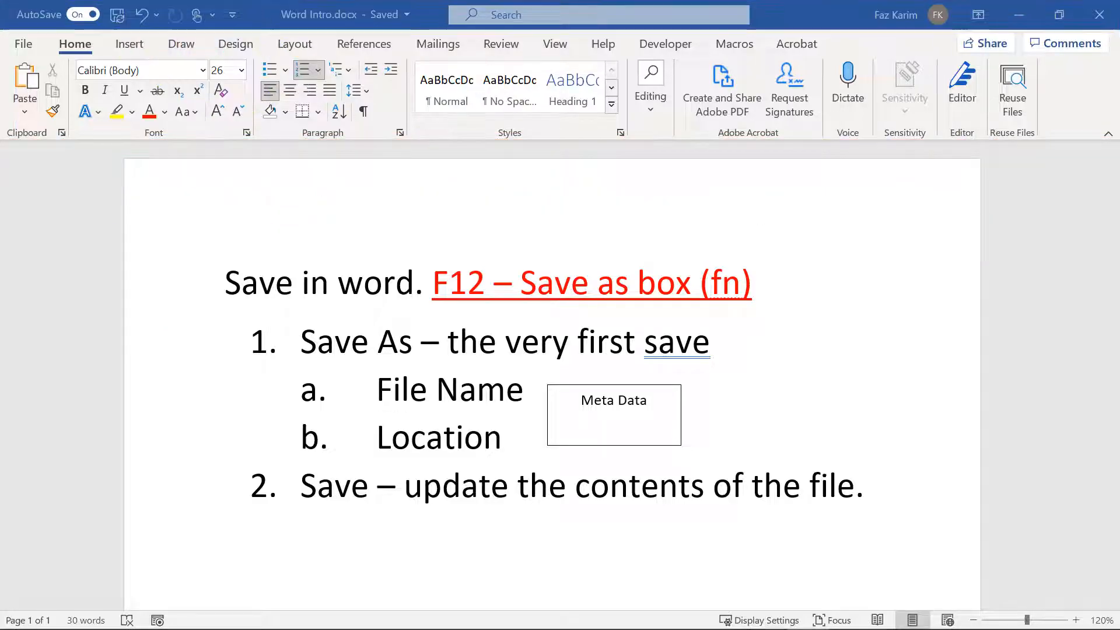
# Step: Add a new paragraph below the save steps reading 'The Ribbon interface'
pyautogui.click(889, 478)
pyautogui.press('Return')
pyautogui.press('Return')
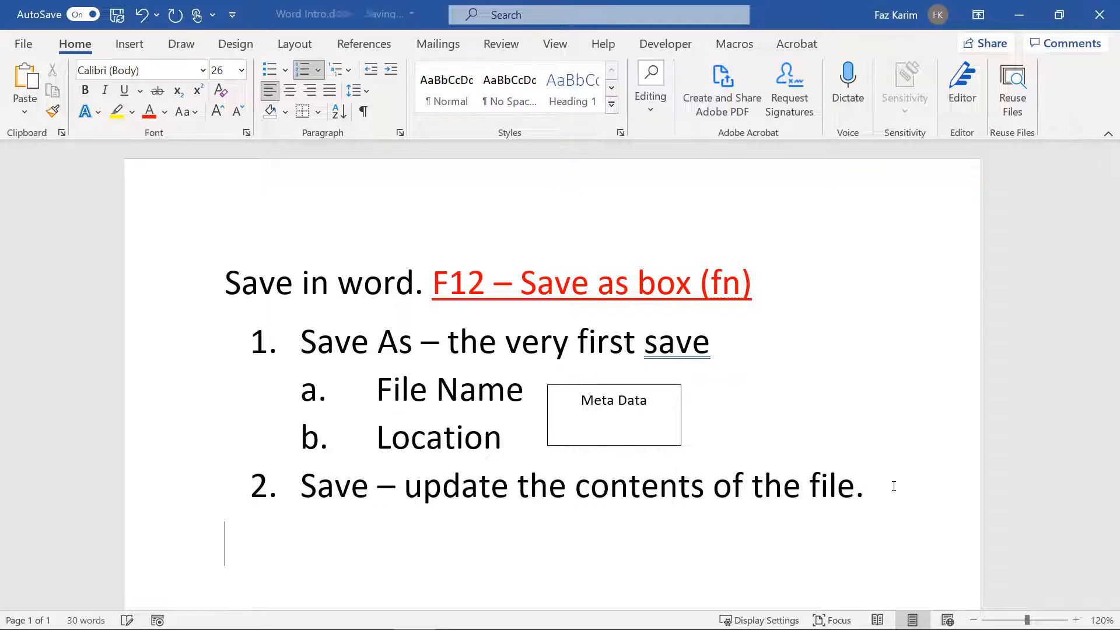
pyautogui.scroll(-1, 894, 486)
pyautogui.write('THe Ri')
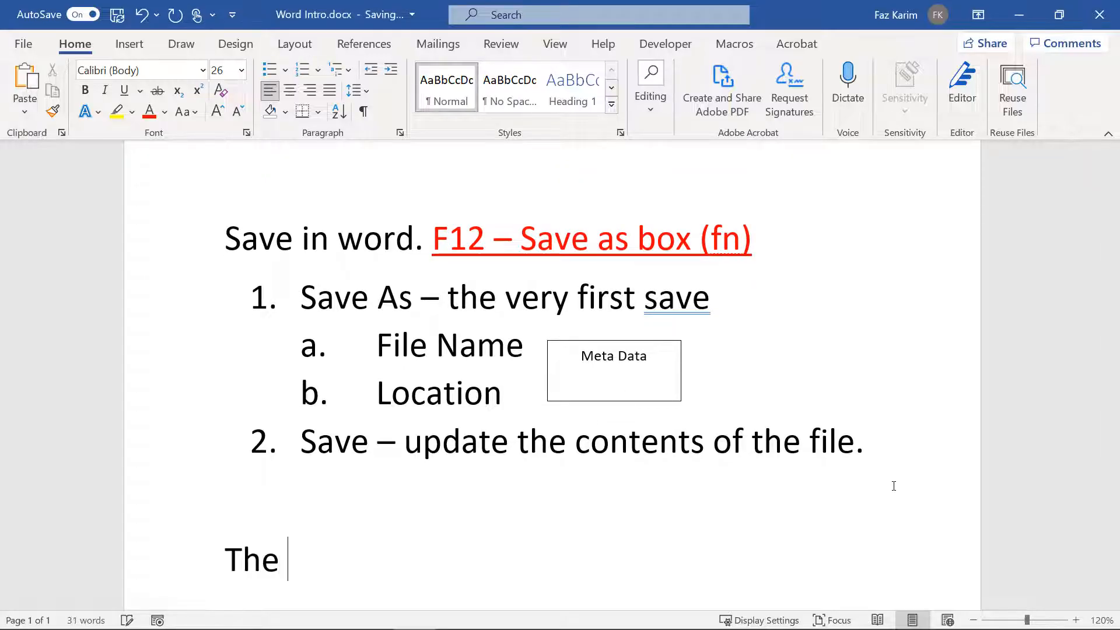
pyautogui.write('bbon int')
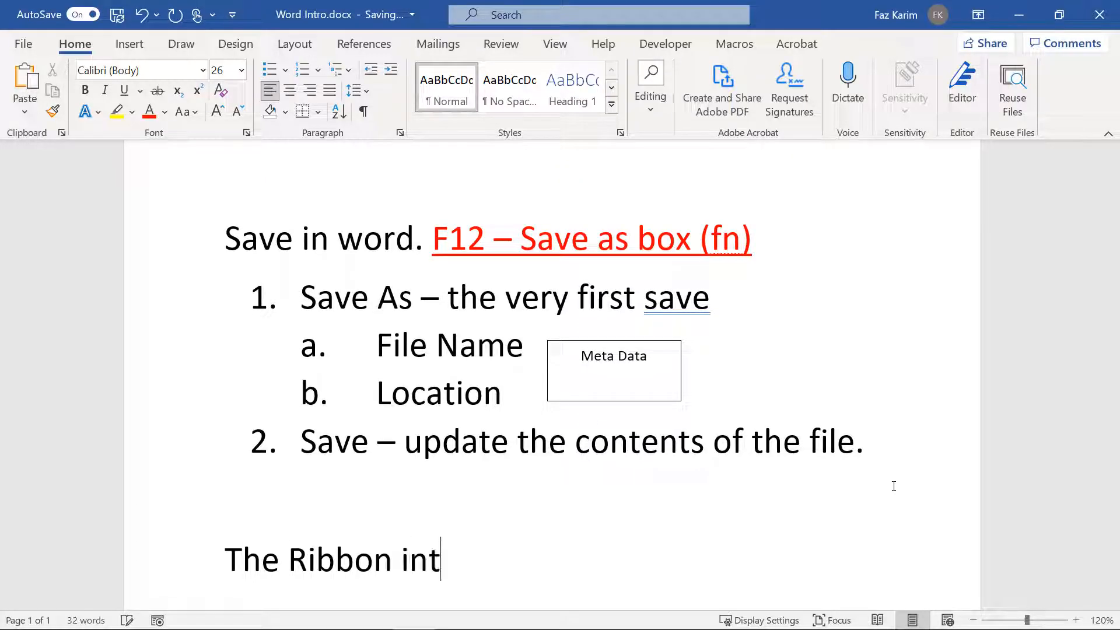
pyautogui.write('erface')
# Step: Add a bullet under the heading reading 'Quick access toolbar with commands'
pyautogui.press('Return')
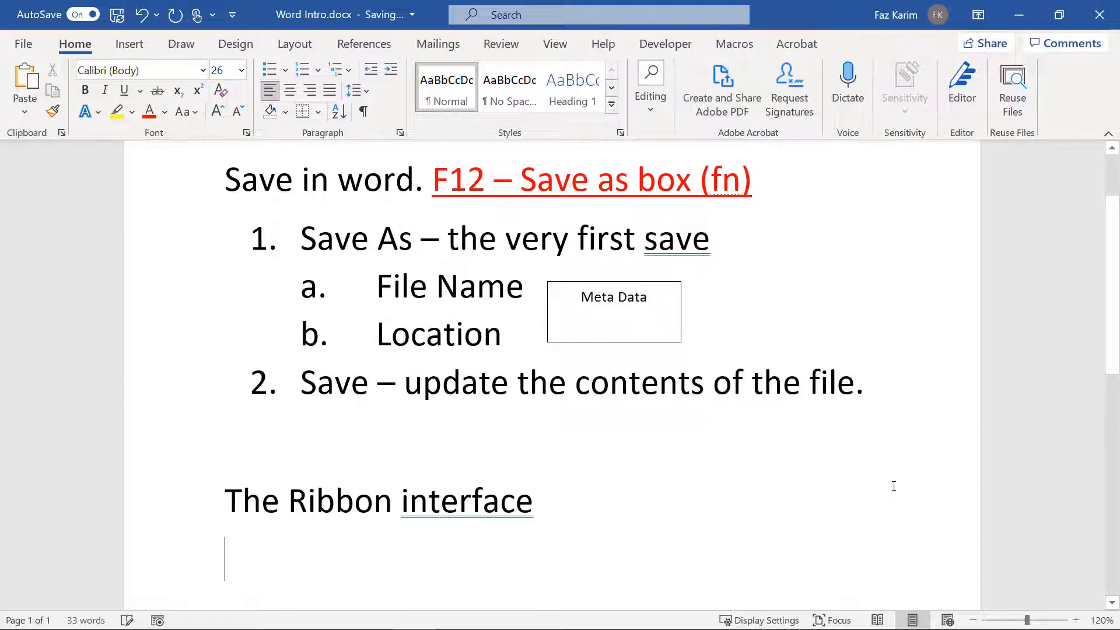
pyautogui.hotkey('ctrl', 'shift', 'l')
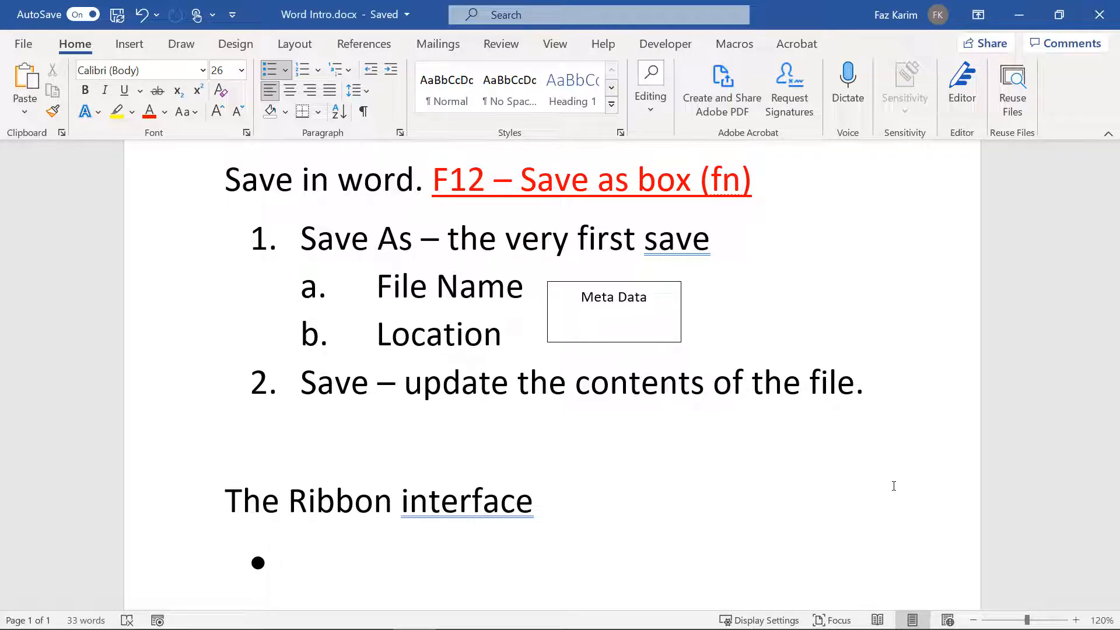
pyautogui.write('Quick acce')
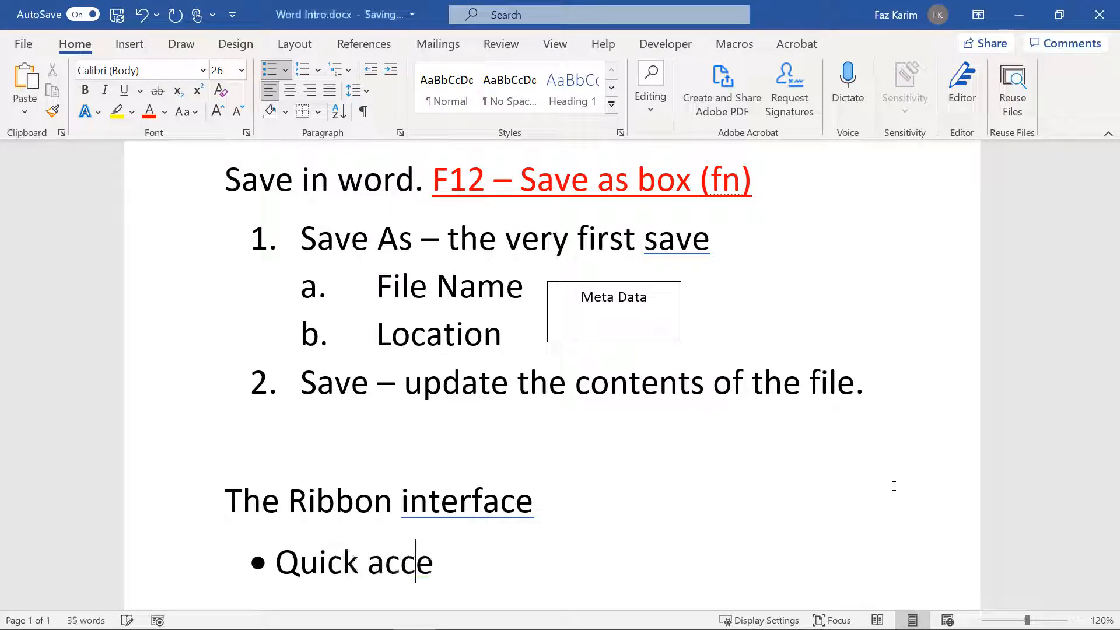
pyautogui.write('ss toolbar')
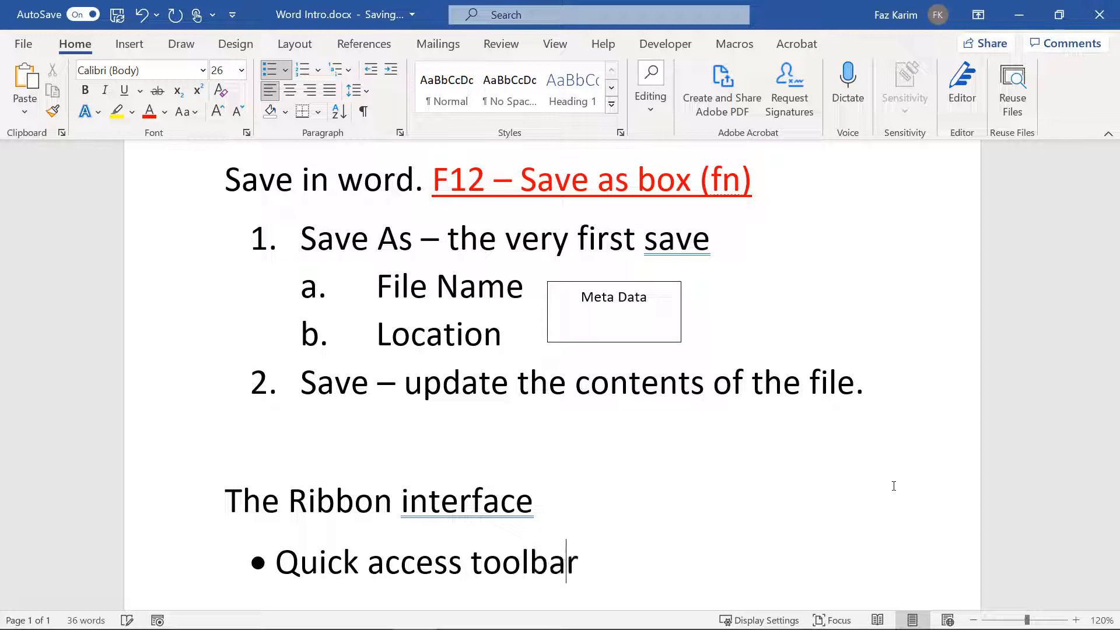
pyautogui.write(' with com')
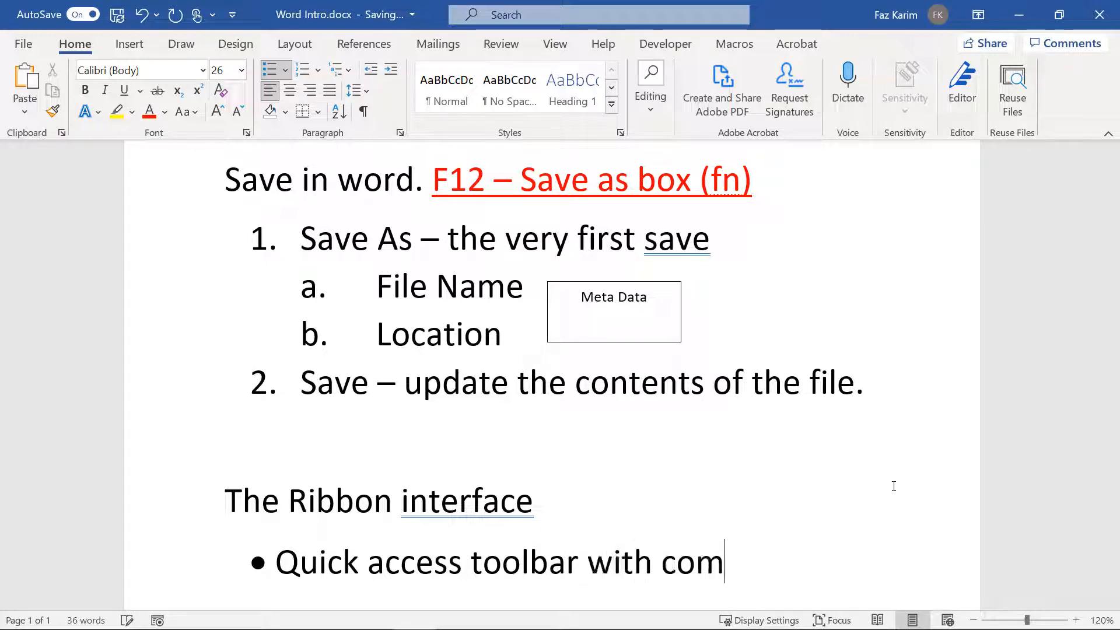
pyautogui.write('mands')
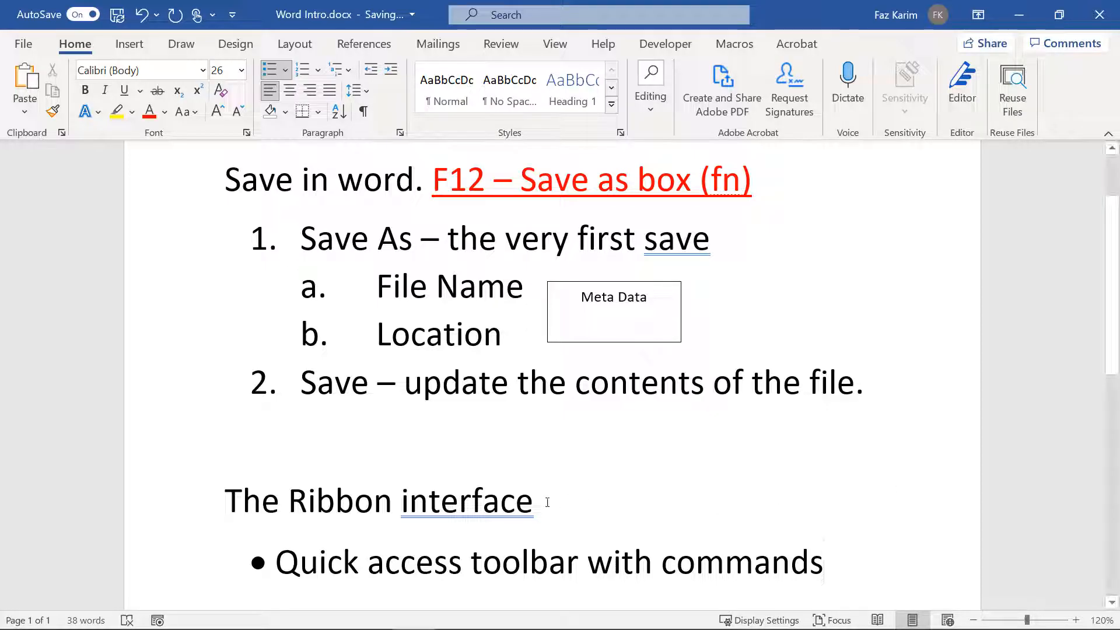
# Step: Accept the 'interfaces' grammar suggestion, then bring up Grow Font's quick access toolbar options
pyautogui.rightClick(517, 502)
pyautogui.click(642, 278)
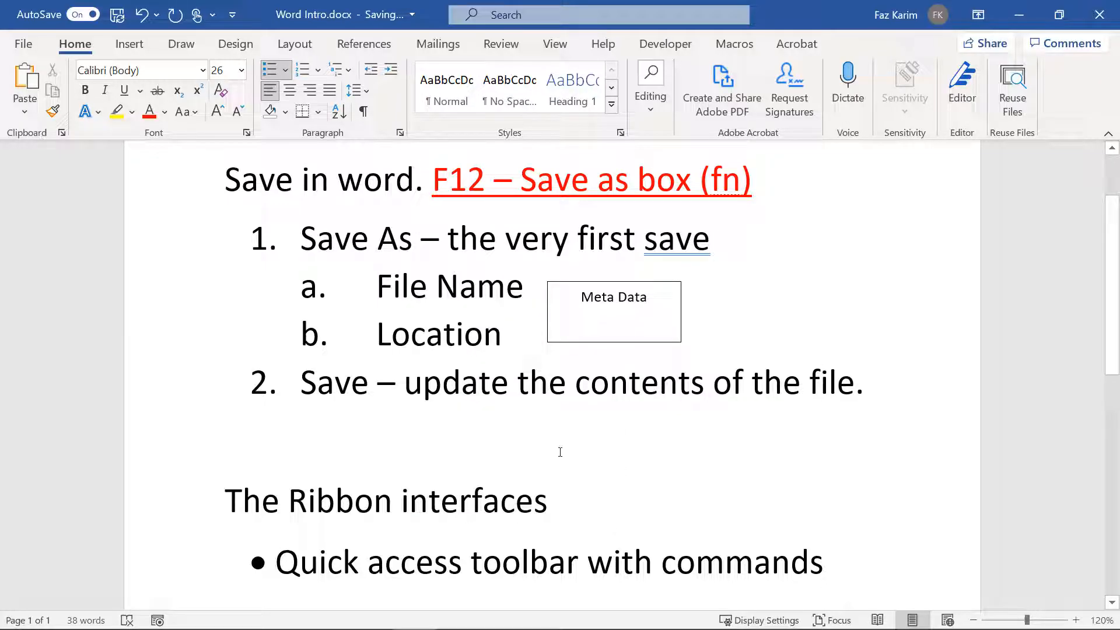
pyautogui.rightClick(219, 120)
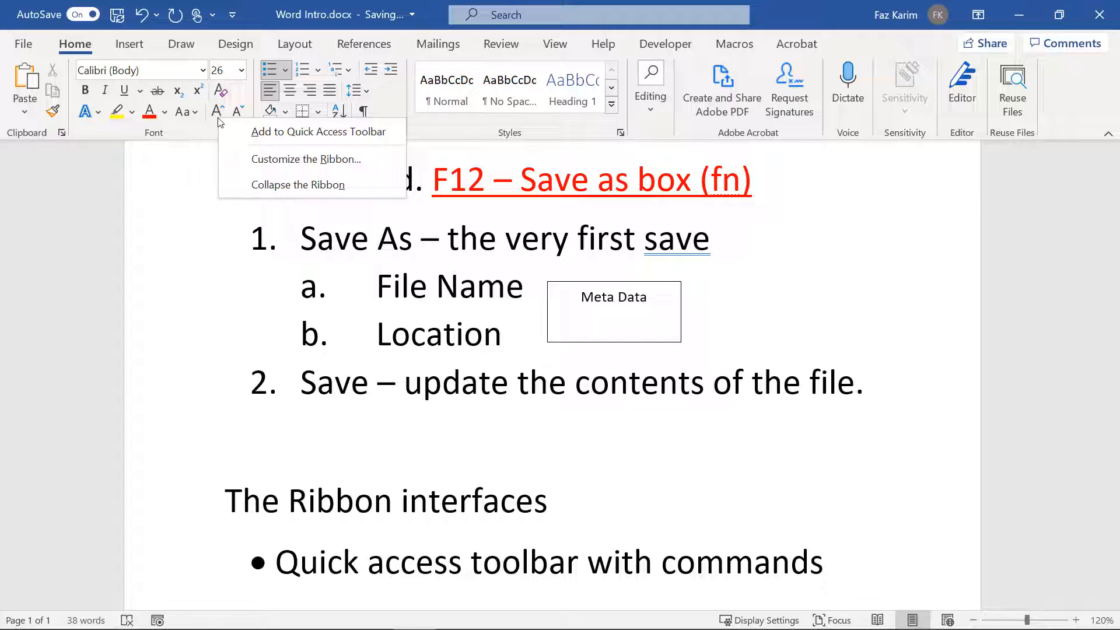
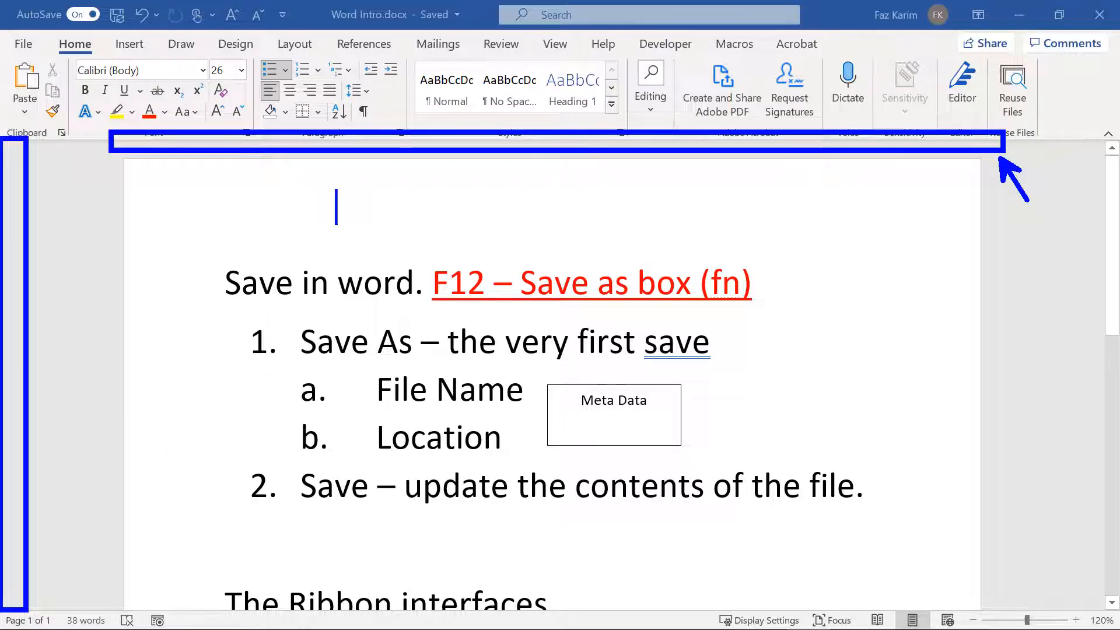
# Step: Type the on-screen note 'Turn on the Ruler from the view Tab'
pyautogui.write('Tu')
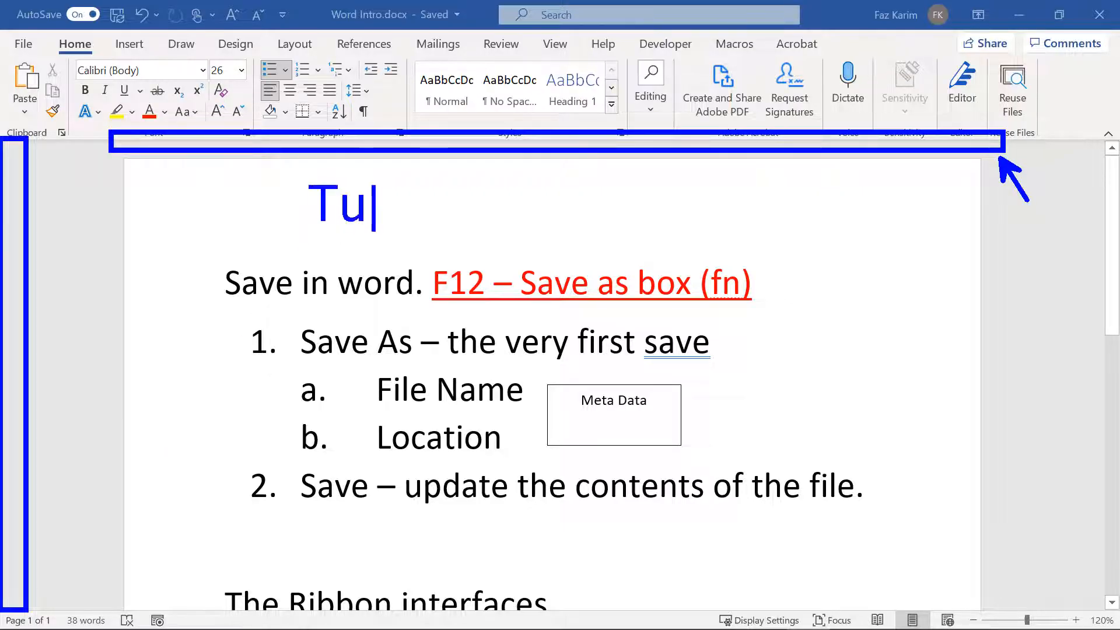
pyautogui.write('rn on the ')
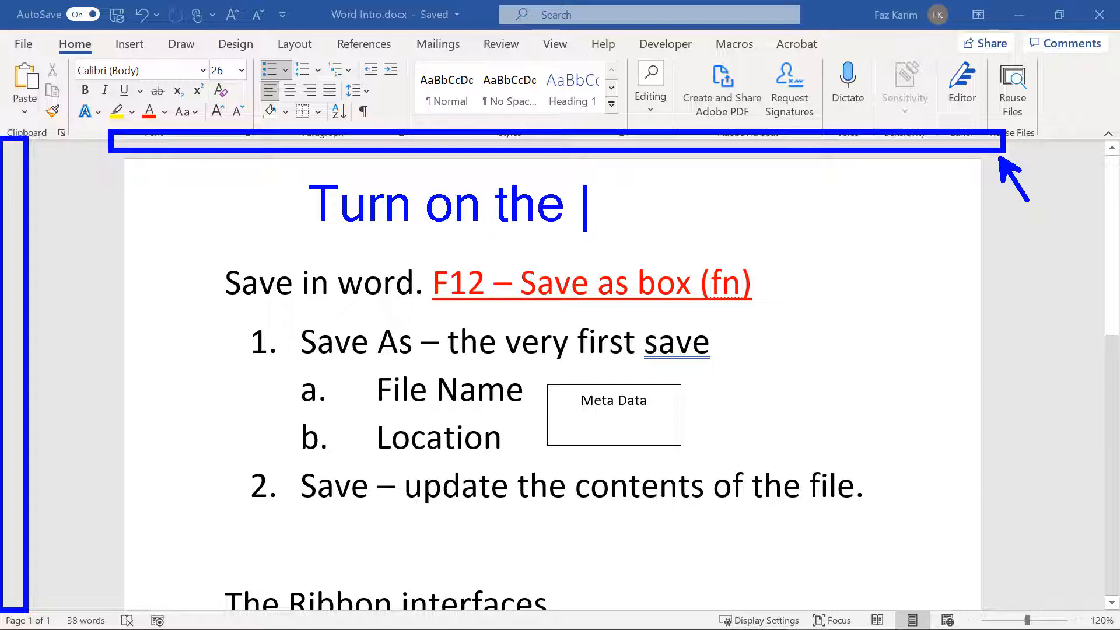
pyautogui.write('Ru')
pyautogui.press('BackSpace')
pyautogui.write('Ru')
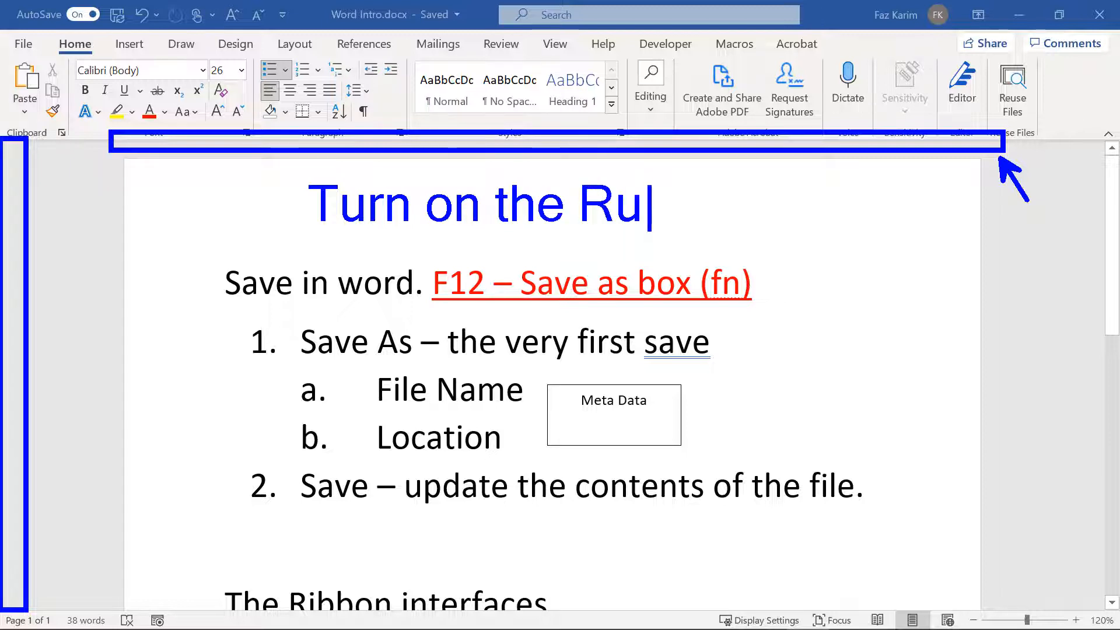
pyautogui.write('ler from the ')
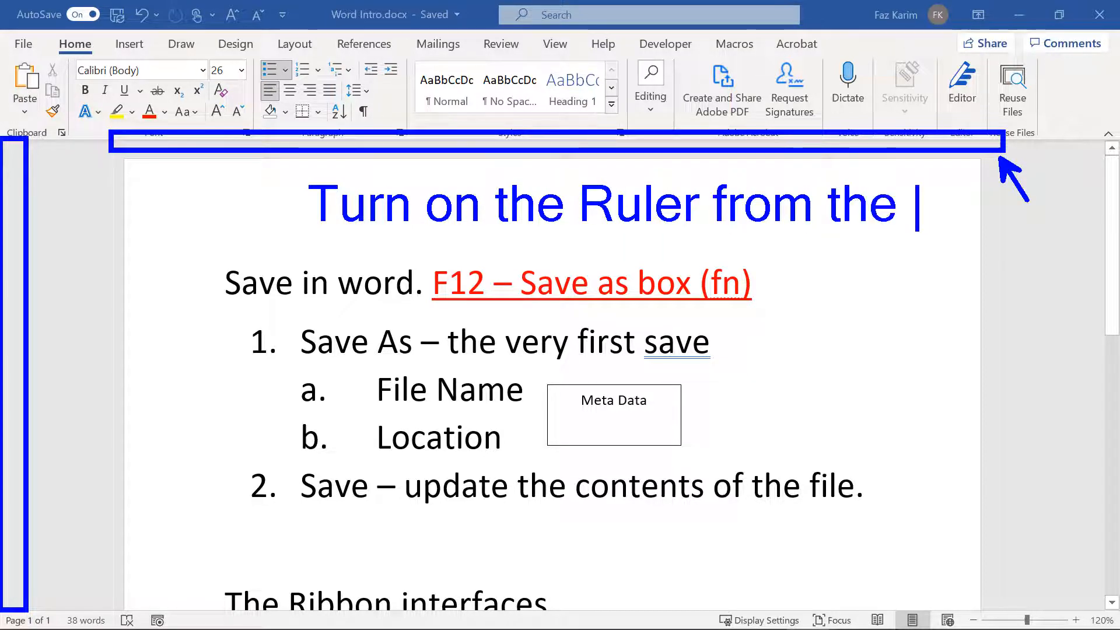
pyautogui.write('view')
pyautogui.press('Return')
pyautogui.write('Ta')
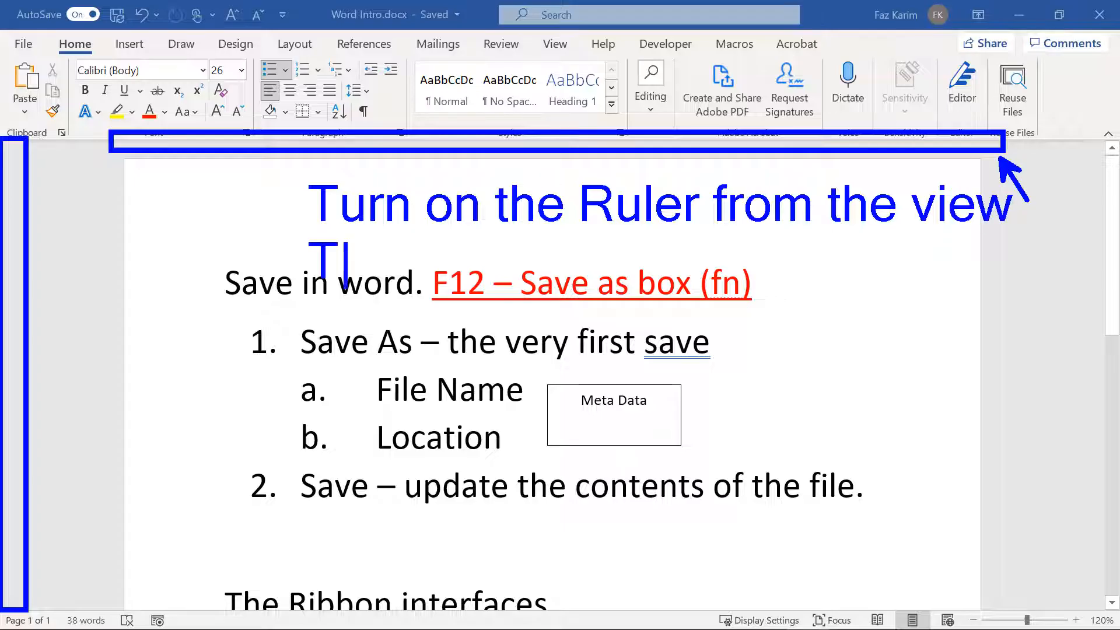
pyautogui.write('b')
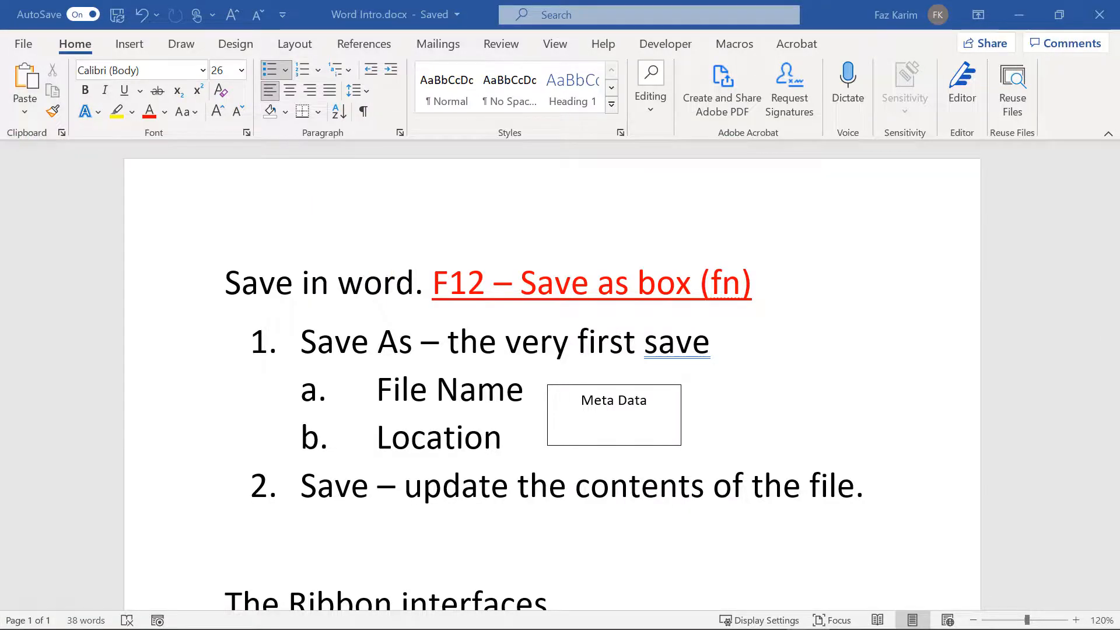
# Step: Tick Ruler on the View tab so the rulers appear around the page
pyautogui.click(561, 48)
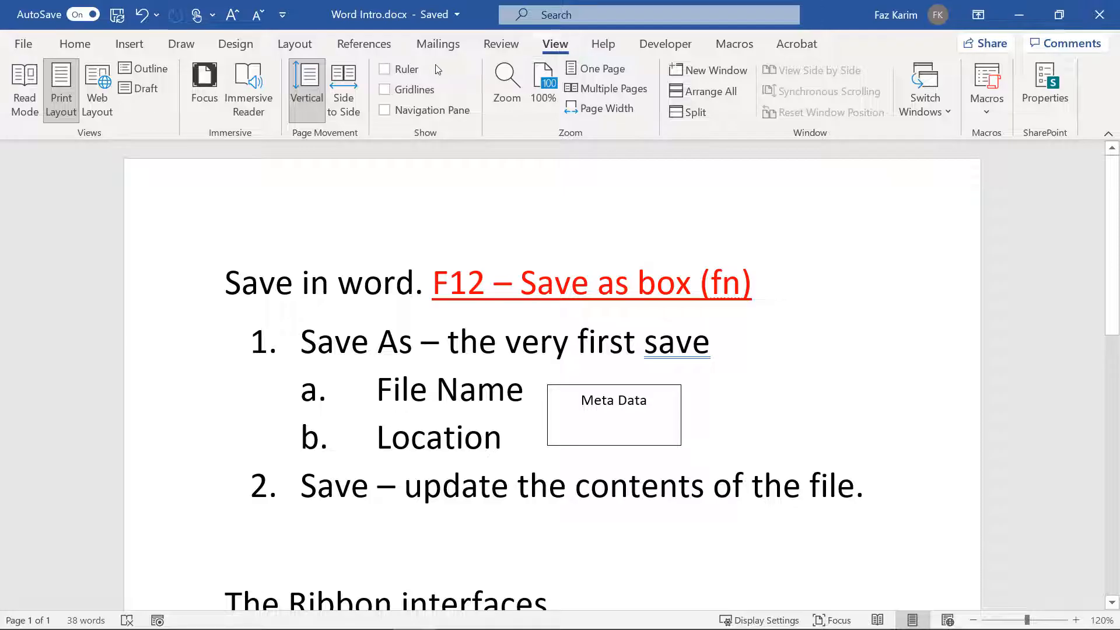
pyautogui.click(384, 72)
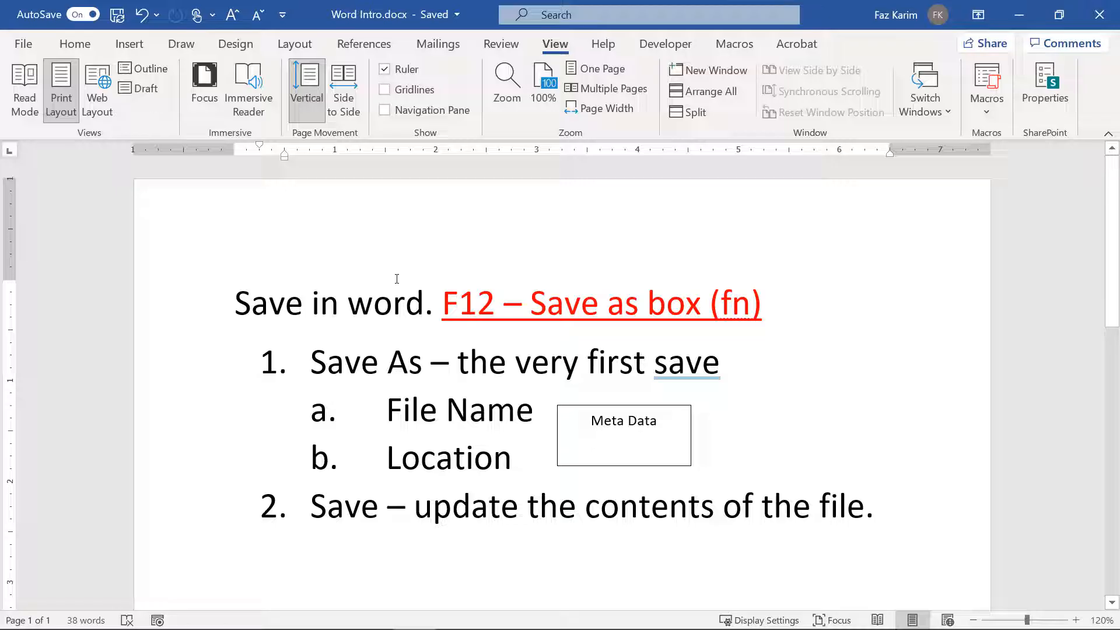
pyautogui.hotkey('ctrl', '2')
pyautogui.moveTo(369, 53); pyautogui.dragTo(426, 84)
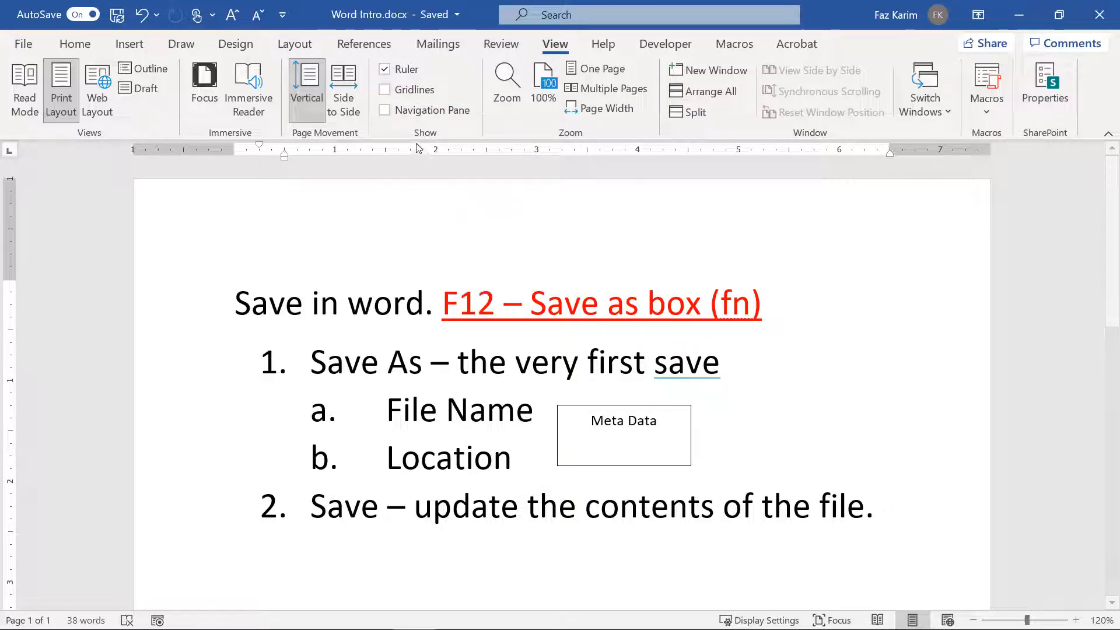
# Step: Open a narrowed Navigation Pane showing page thumbnails
pyautogui.click(385, 111)
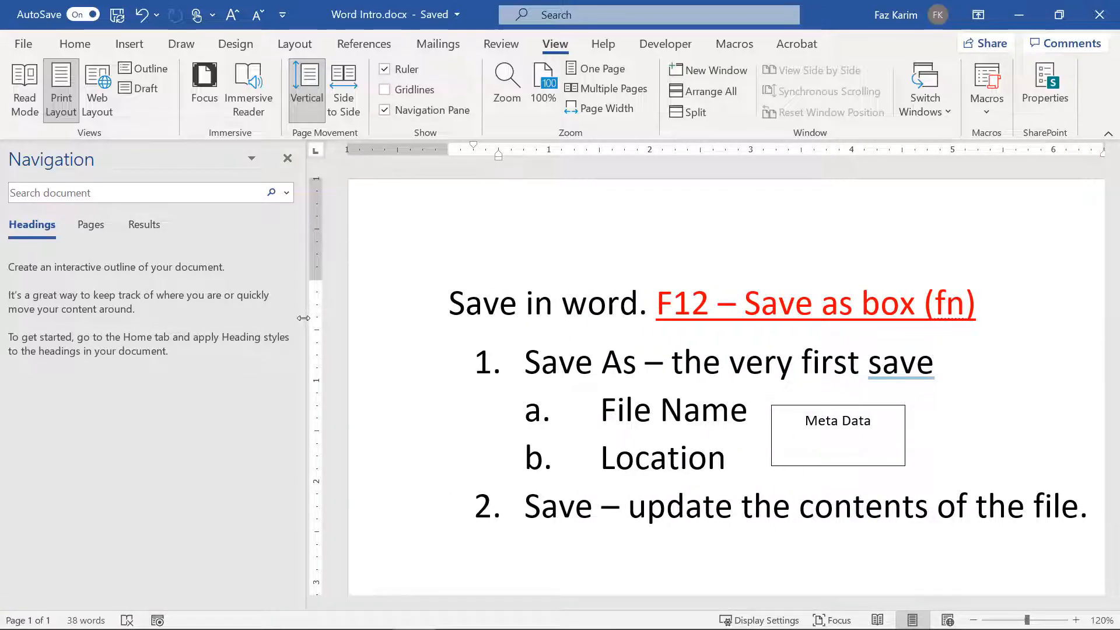
pyautogui.moveTo(307, 321); pyautogui.dragTo(182, 323)
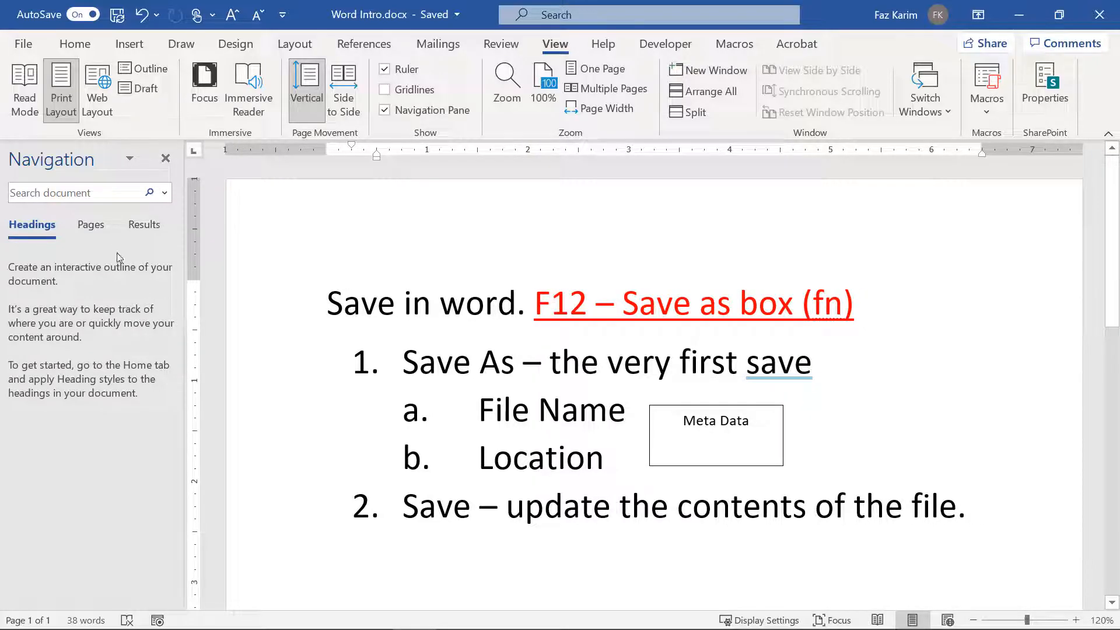
pyautogui.click(93, 230)
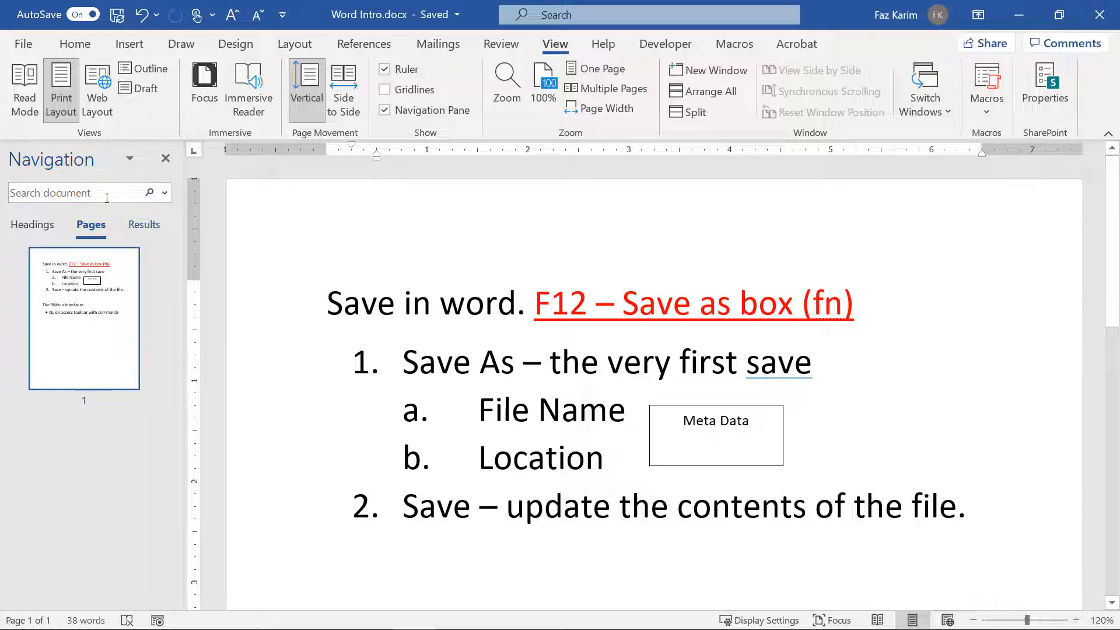
# Step: Search the document for 'file', check the search options, and close that list
pyautogui.click(103, 195)
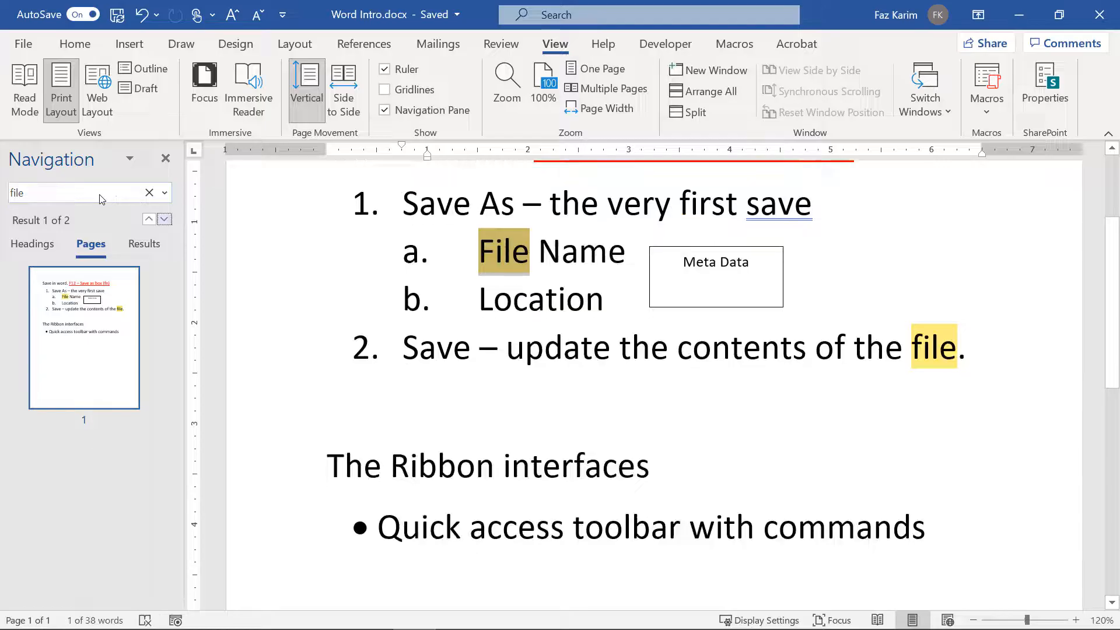
pyautogui.click(165, 195)
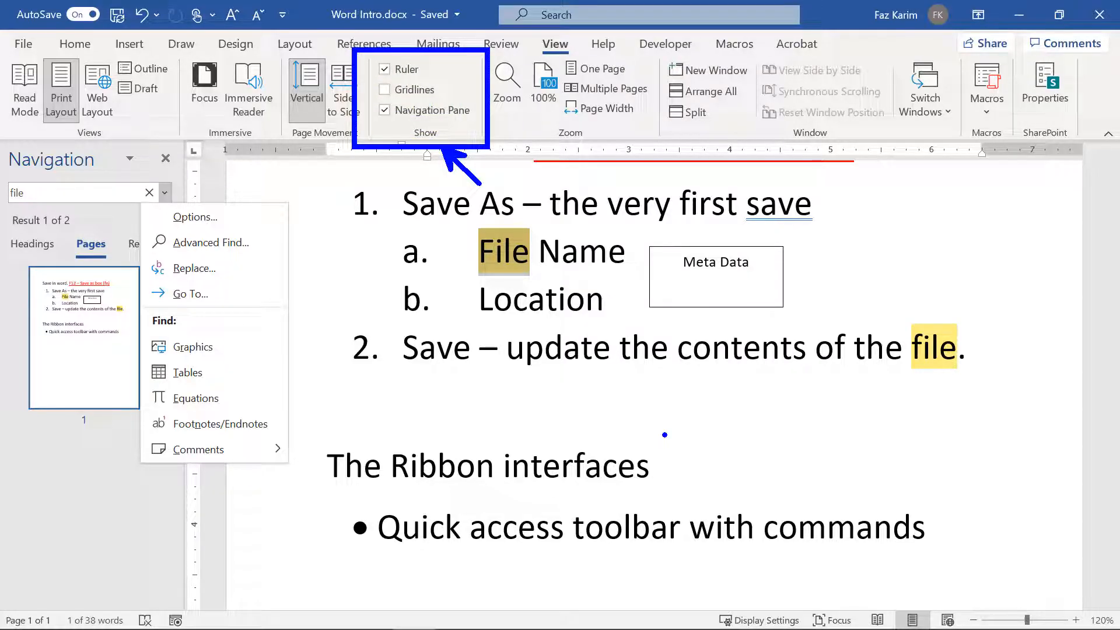
pyautogui.press('Escape')
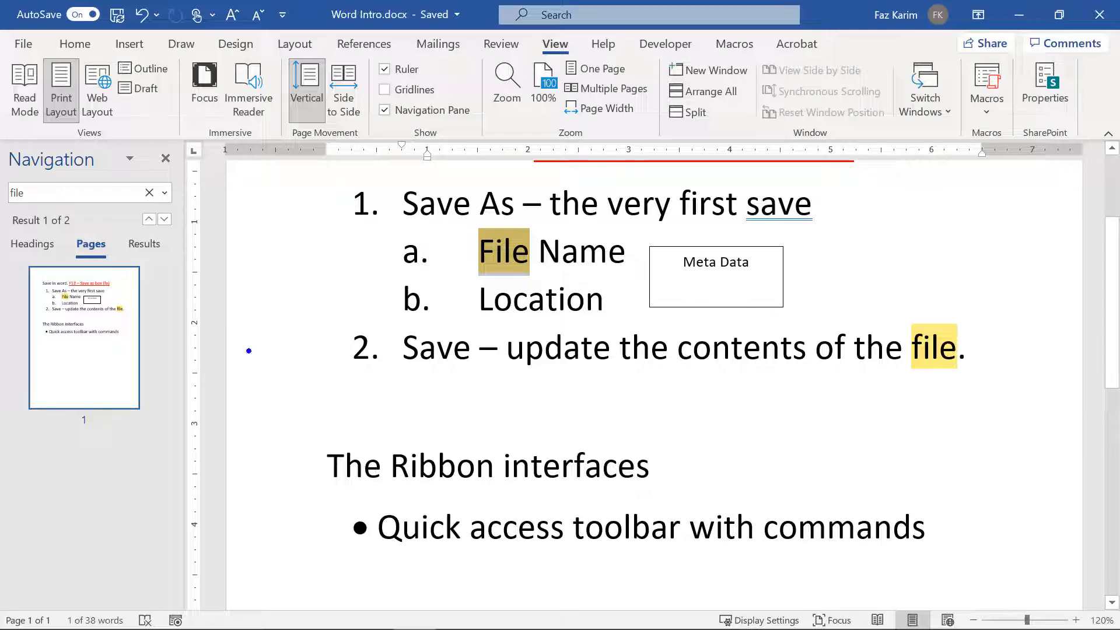
pyautogui.moveTo(137, 332); pyautogui.dragTo(225, 386)
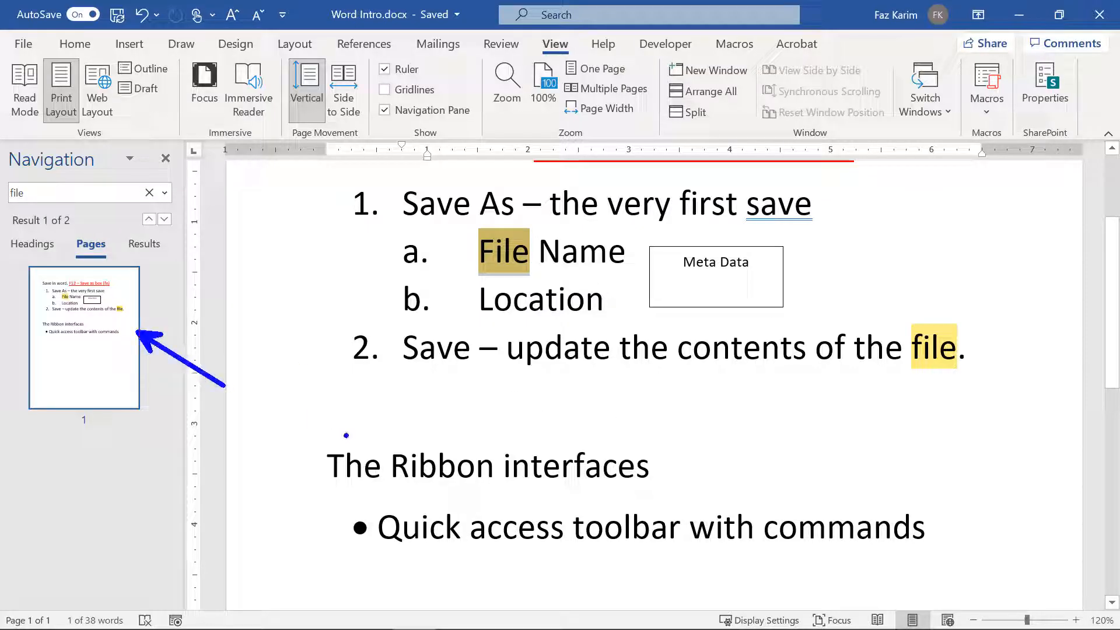
pyautogui.click(23, 43)
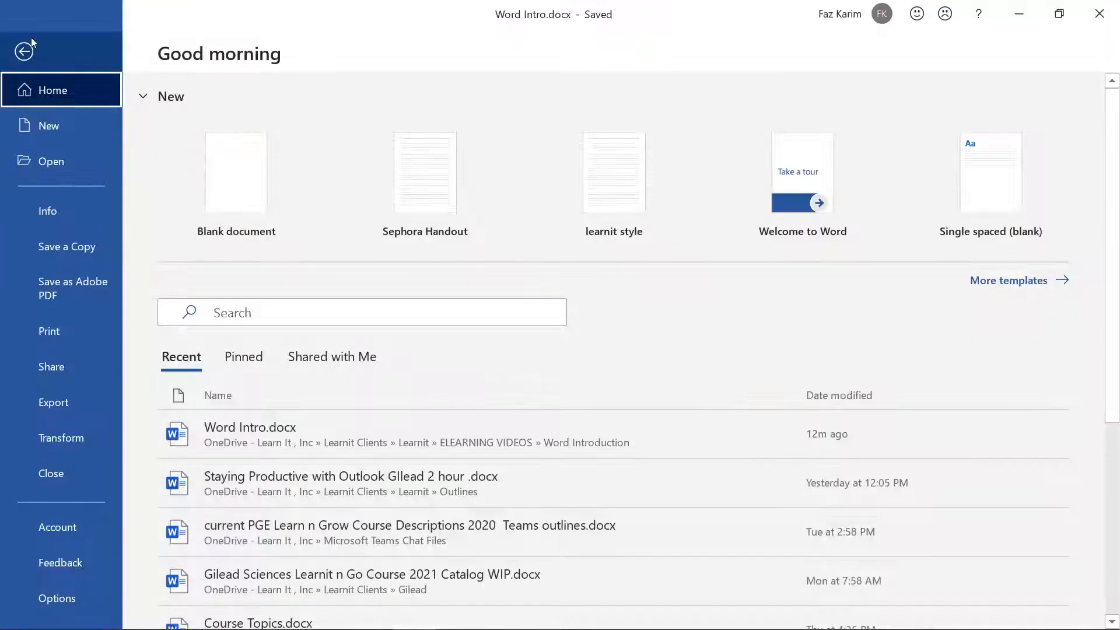
pyautogui.click(41, 344)
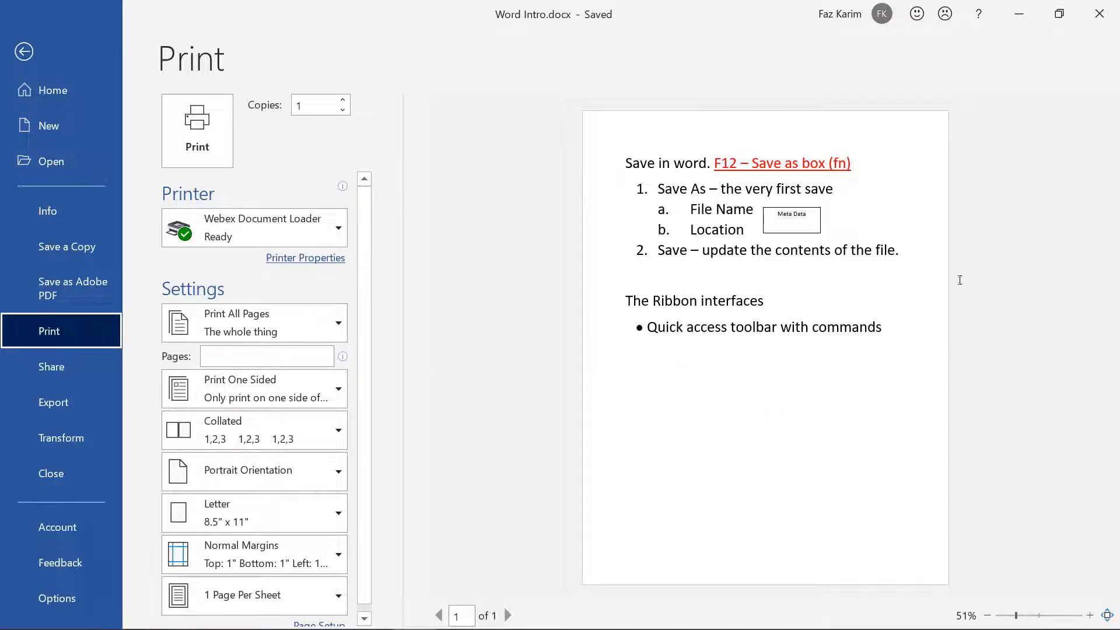
pyautogui.click(26, 60)
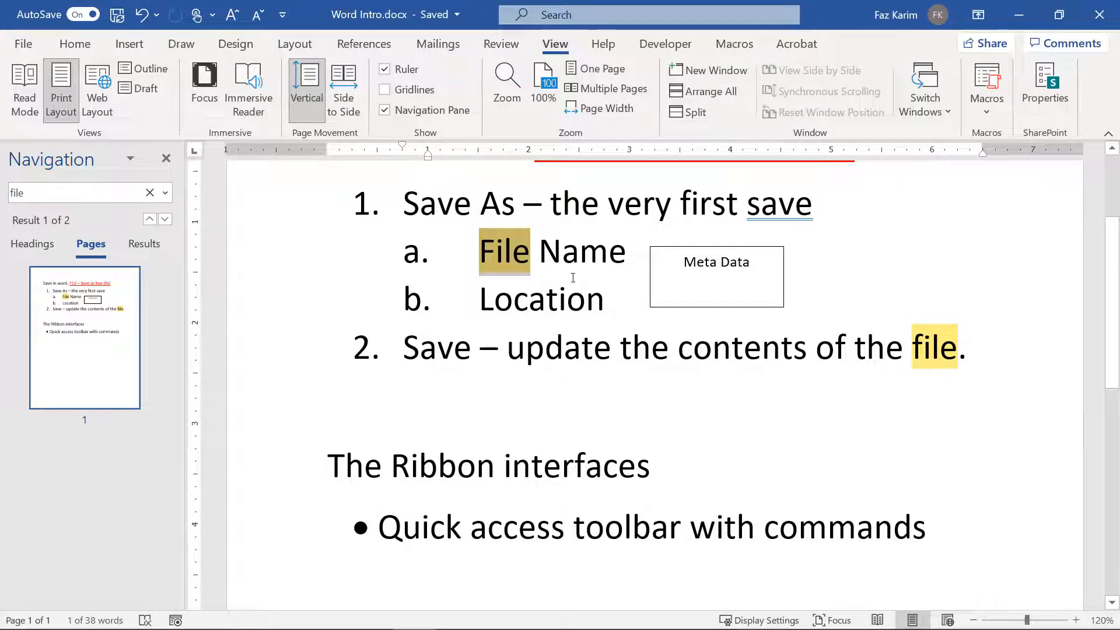
# Step: Below the toolbar bullet, add 'View > customize word' and a numbered list: Ruler, Navigation Pane
pyautogui.click(955, 528)
pyautogui.press('Return')
pyautogui.press('Return')
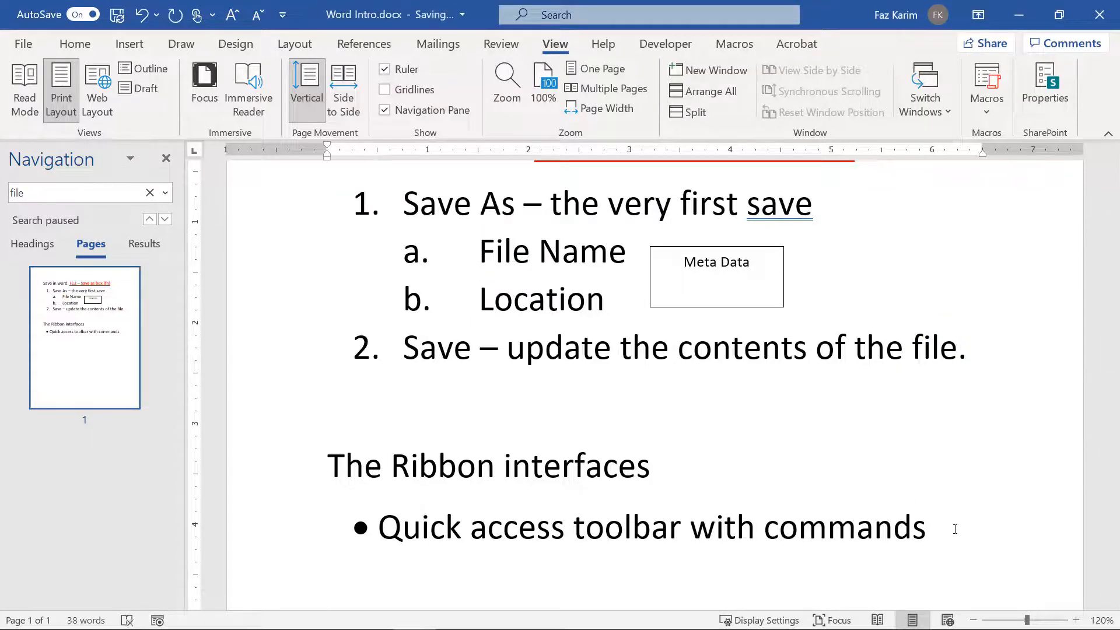
pyautogui.scroll(-1, 955, 529)
pyautogui.scroll(-1, 955, 528)
pyautogui.write('V')
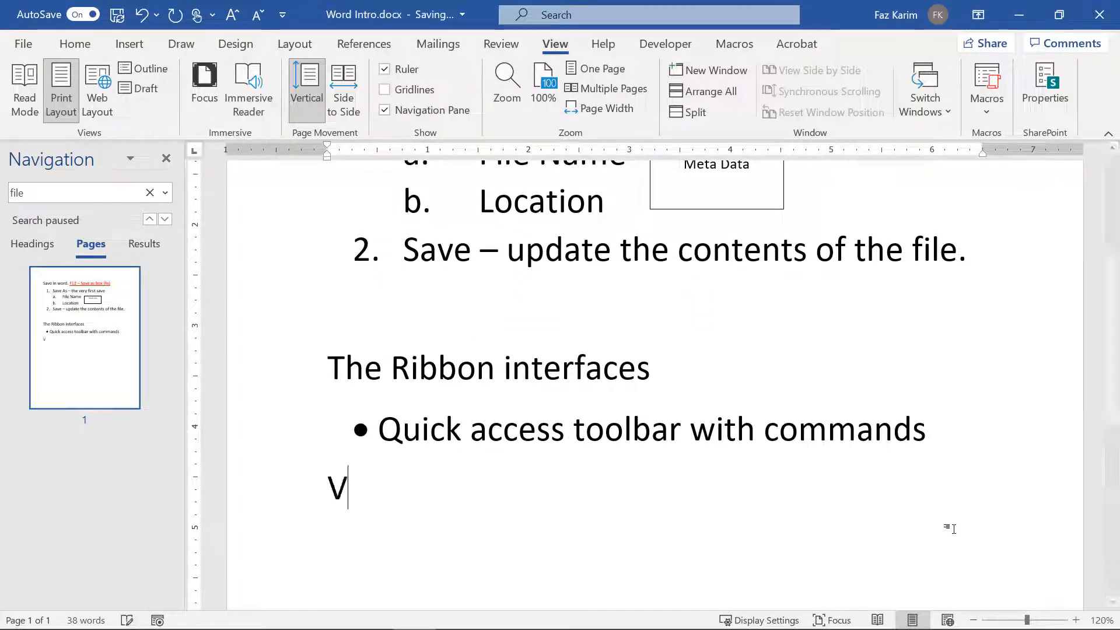
pyautogui.write('iew > custom')
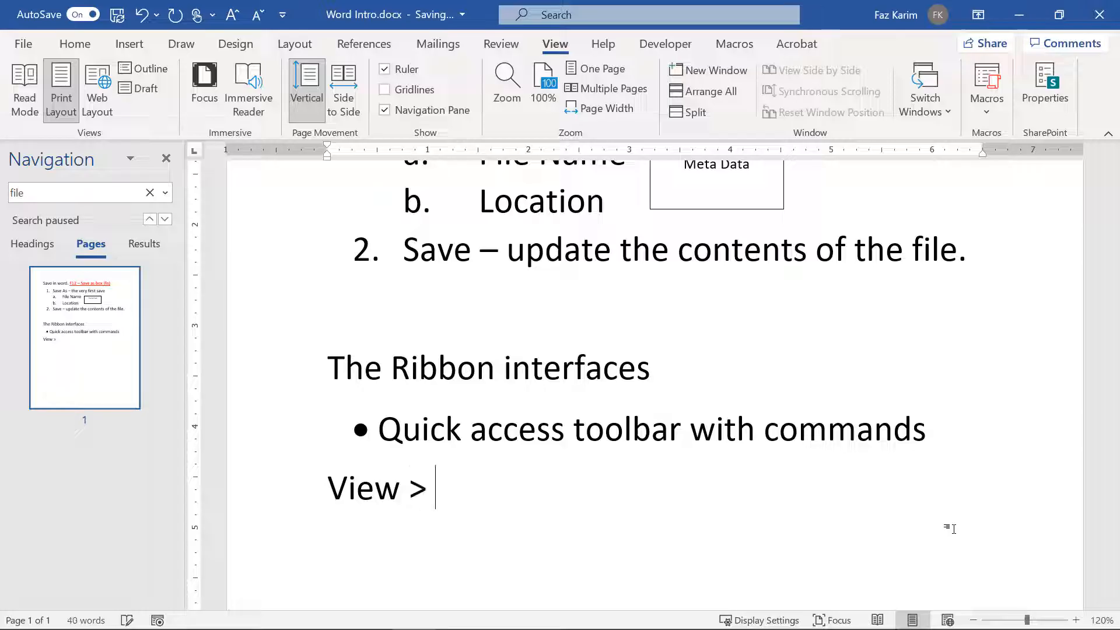
pyautogui.write('ize word')
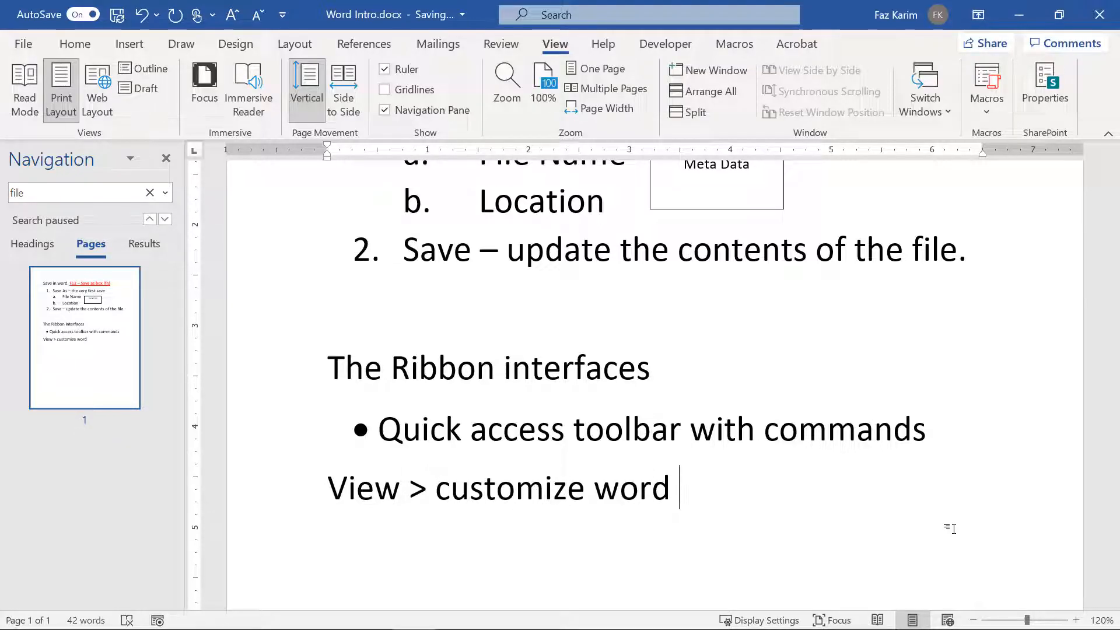
pyautogui.press('Return')
pyautogui.write('1. Ruler')
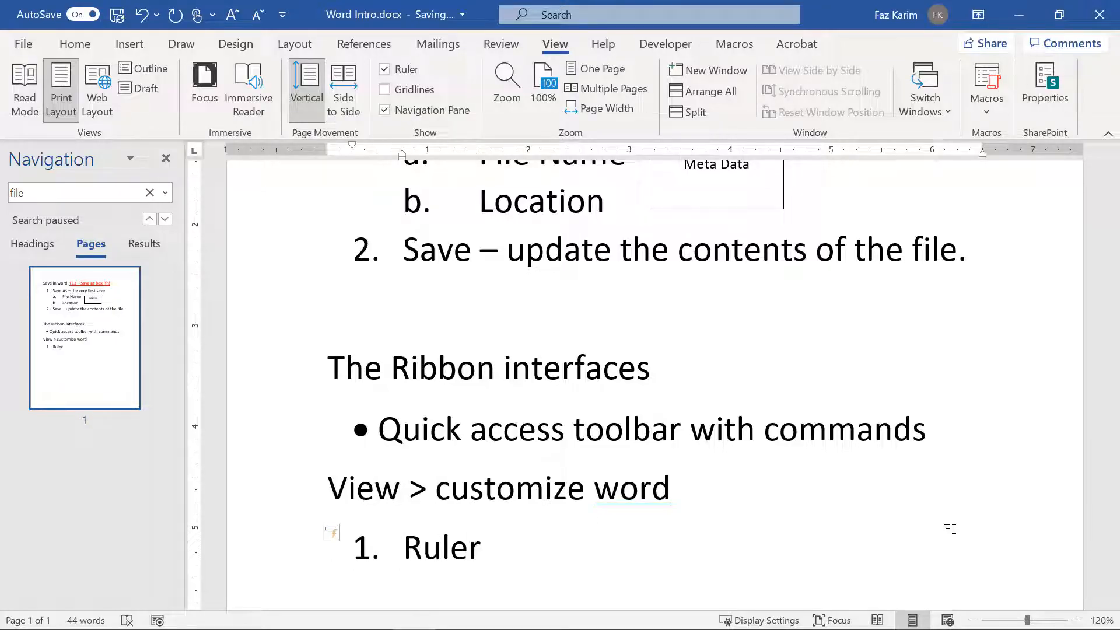
pyautogui.press('Return')
pyautogui.scroll(-2, 949, 528)
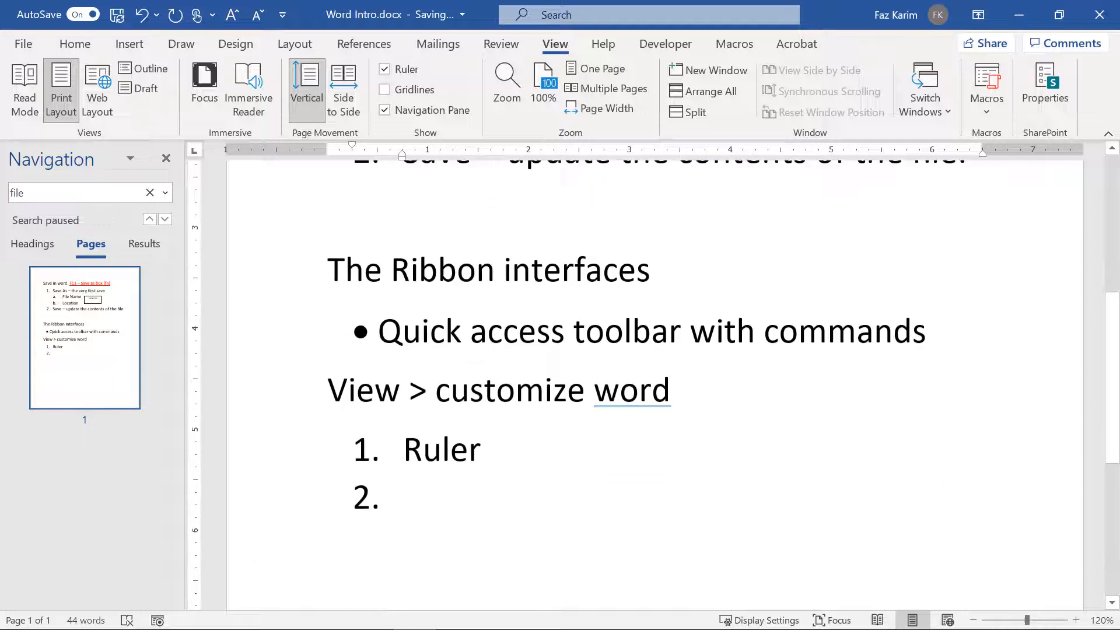
pyautogui.write('Navigation Pa')
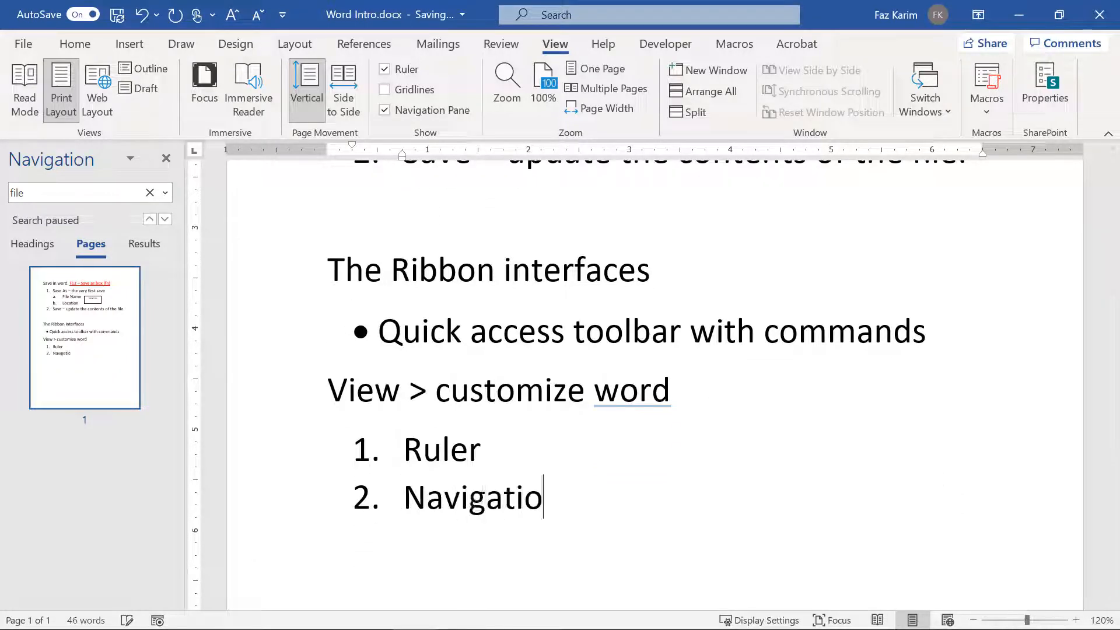
pyautogui.write('ne')
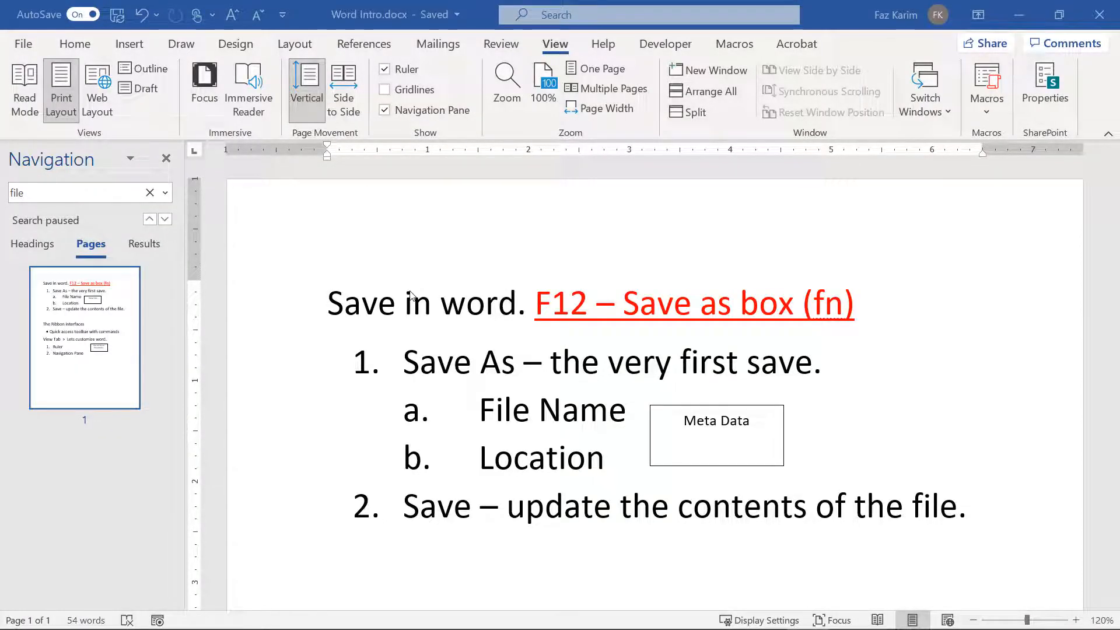
# Step: Open the Change Case (Aa) dropdown in the Home tab's Font group
pyautogui.click(75, 46)
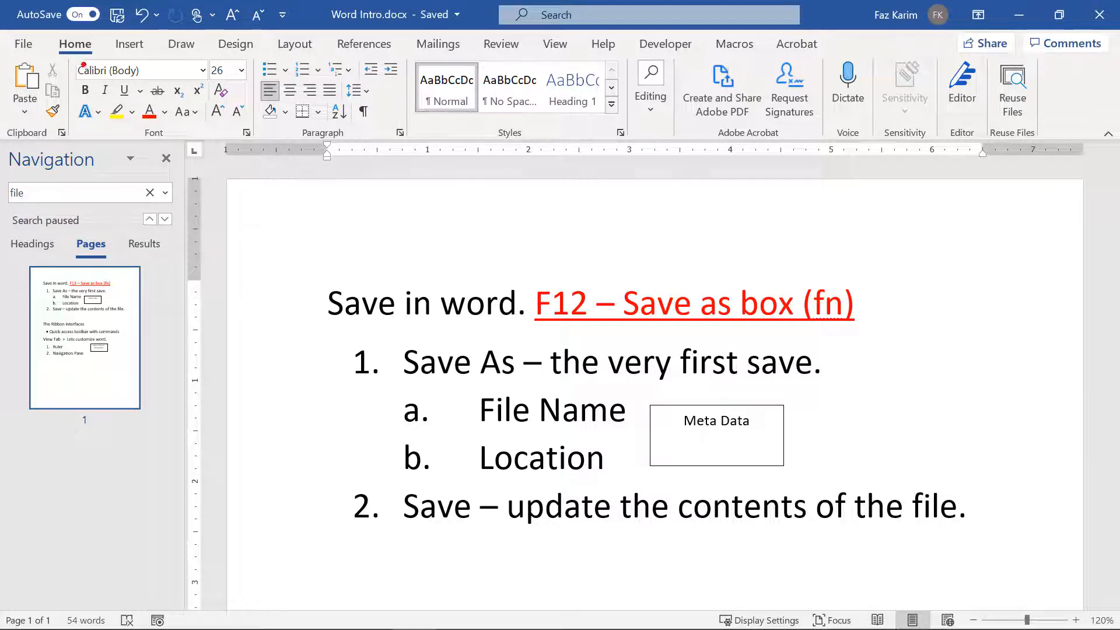
pyautogui.moveTo(40, 27)
pyautogui.mouseDown()
pyautogui.moveTo(75, 56)
pyautogui.moveTo(104, 58)
pyautogui.mouseUp()
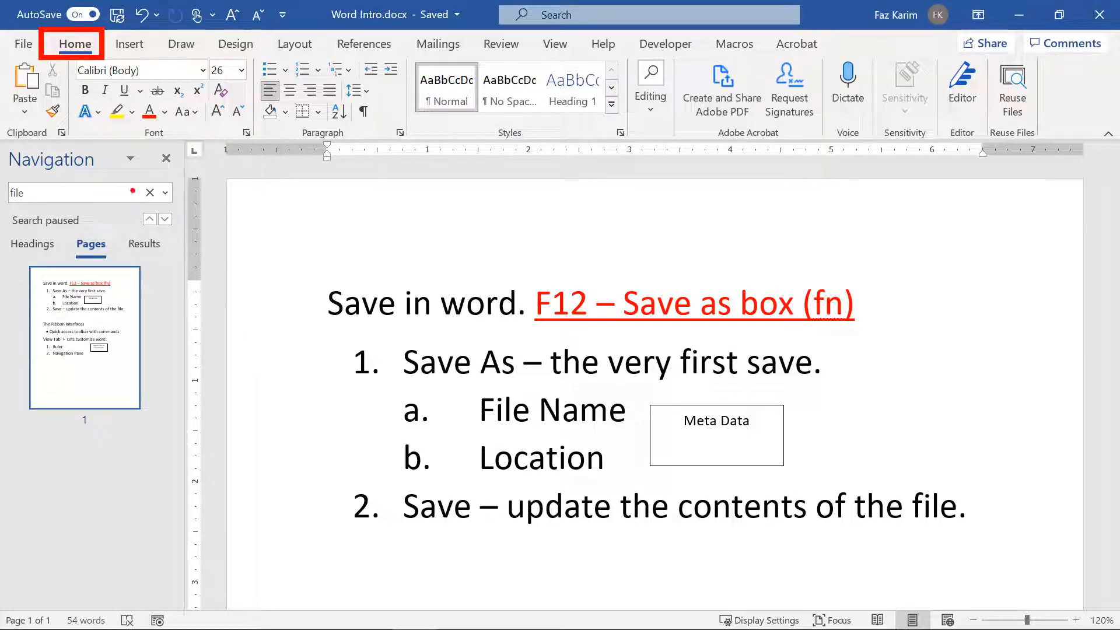
pyautogui.moveTo(60, 56)
pyautogui.mouseDown()
pyautogui.moveTo(119, 101)
pyautogui.moveTo(196, 131)
pyautogui.moveTo(412, 142)
pyautogui.mouseUp()
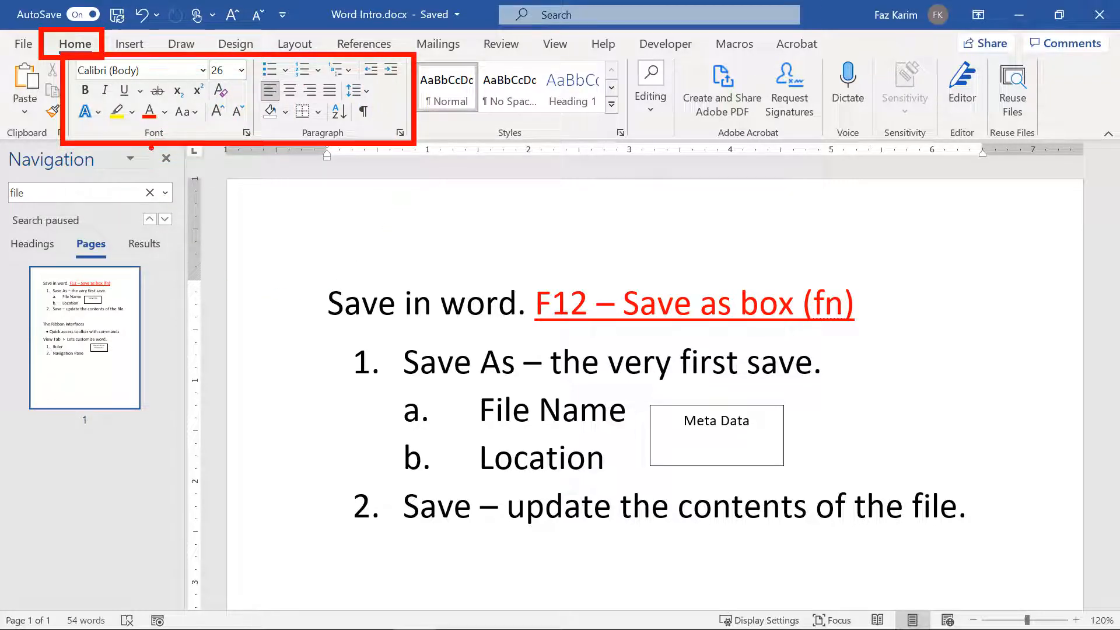
pyautogui.moveTo(151, 148); pyautogui.dragTo(153, 198)
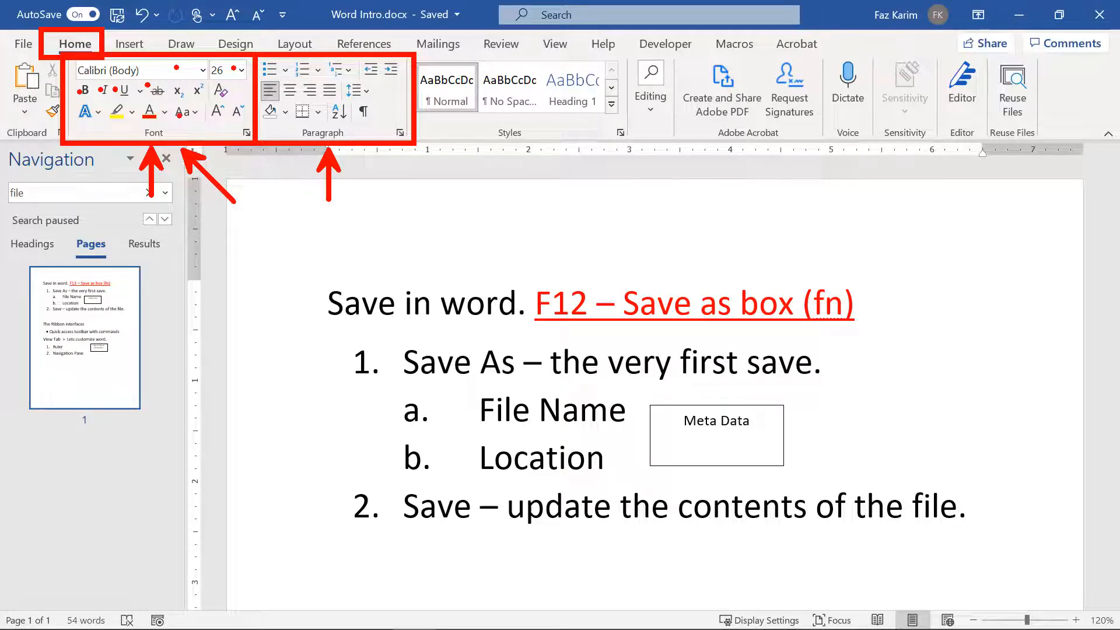
pyautogui.click(181, 112)
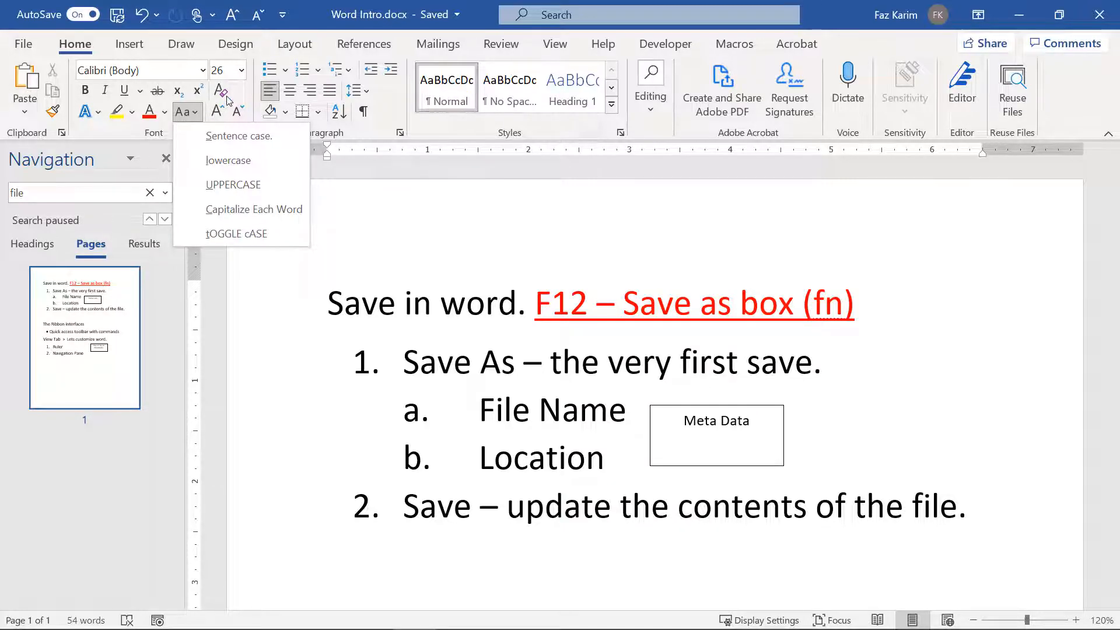
# Step: Close Change Case, then select the heading's word 'Save' and whole line by drag, double- and triple-click
pyautogui.click(358, 246)
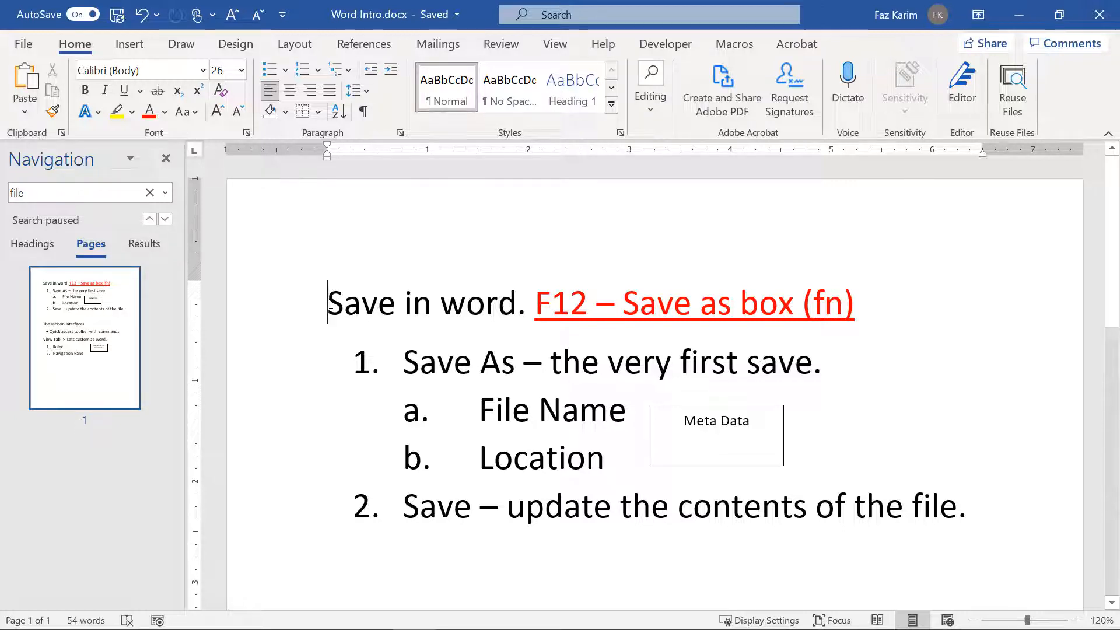
pyautogui.moveTo(330, 305); pyautogui.dragTo(395, 307)
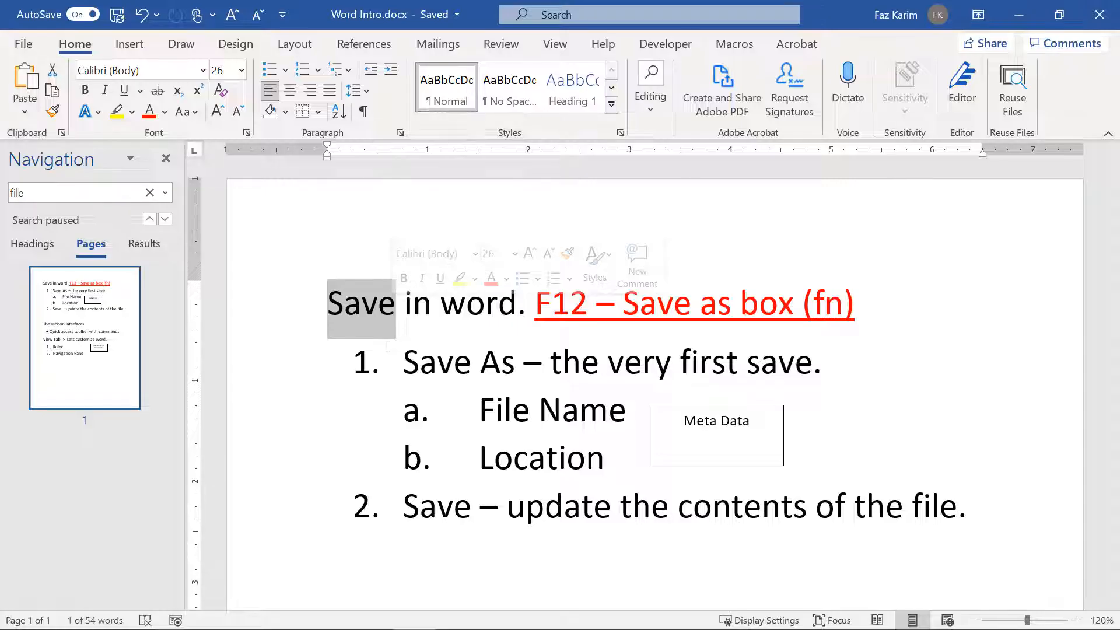
pyautogui.click(385, 316)
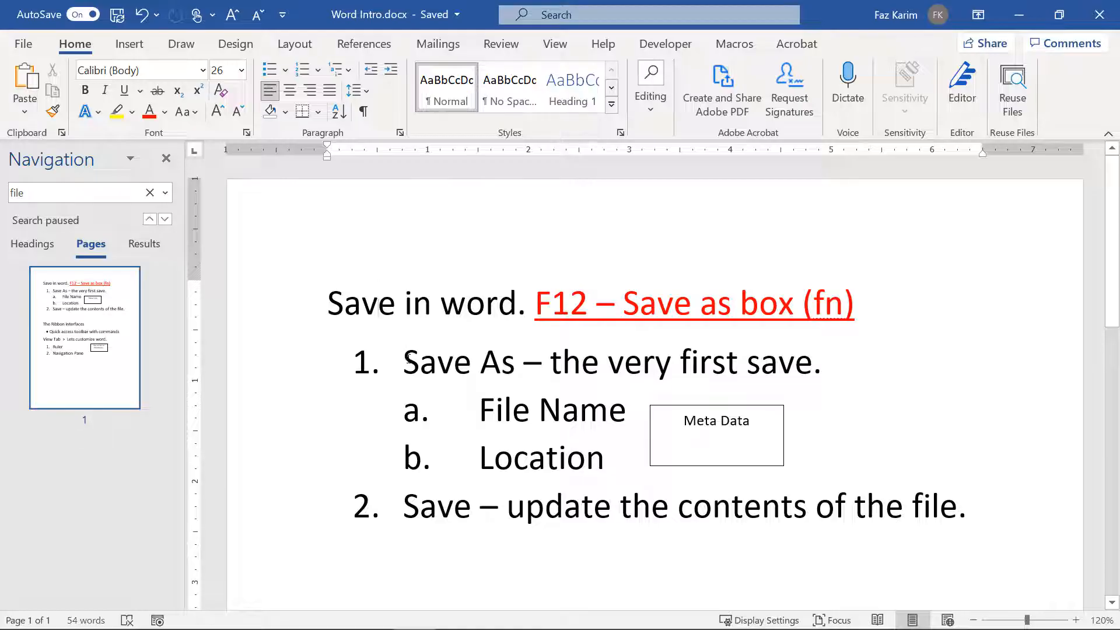
pyautogui.doubleClick(379, 308)
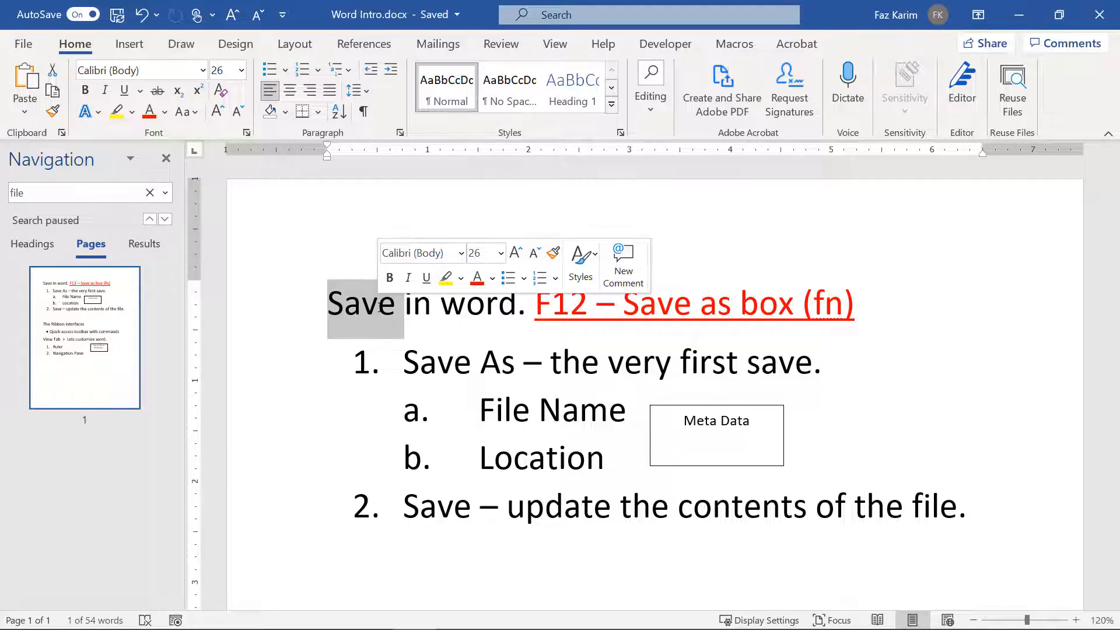
pyautogui.click(379, 307)
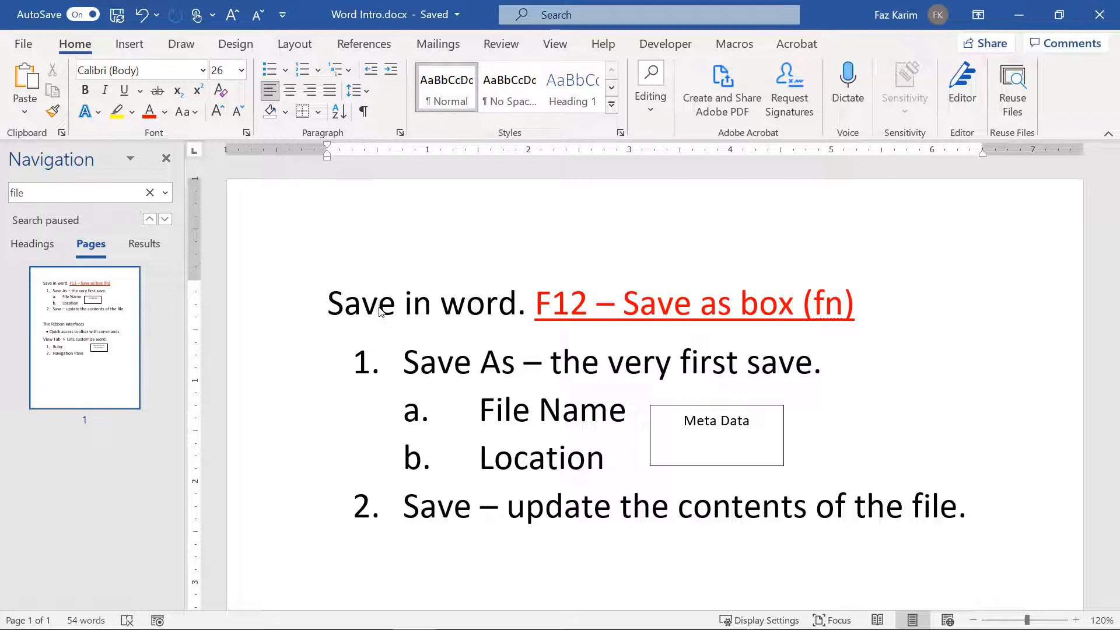
pyautogui.tripleClick(380, 307)
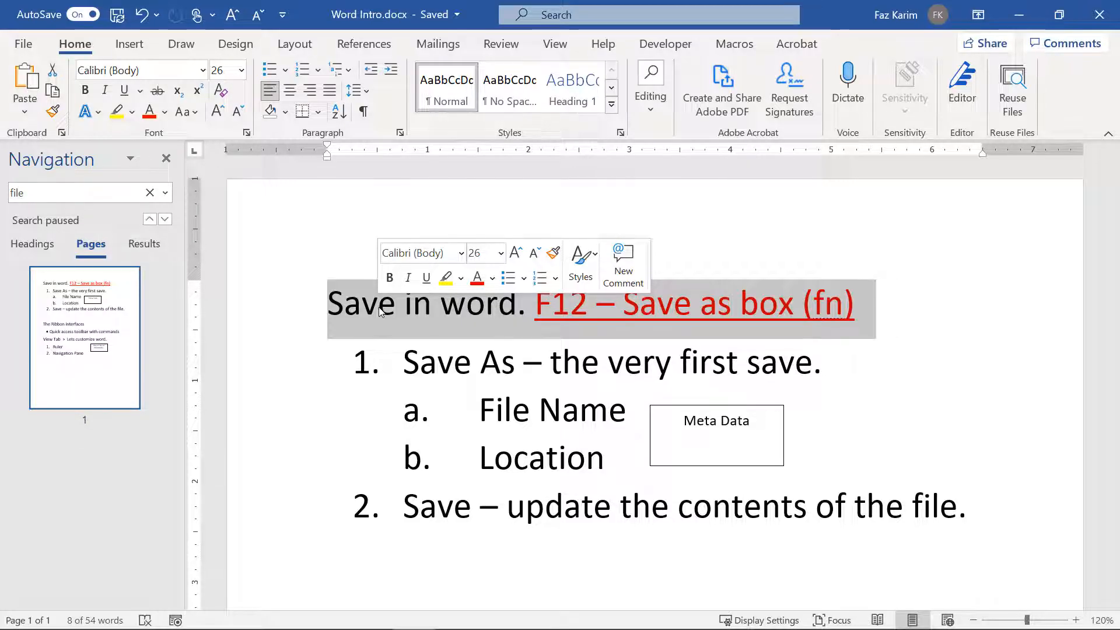
pyautogui.click(380, 312)
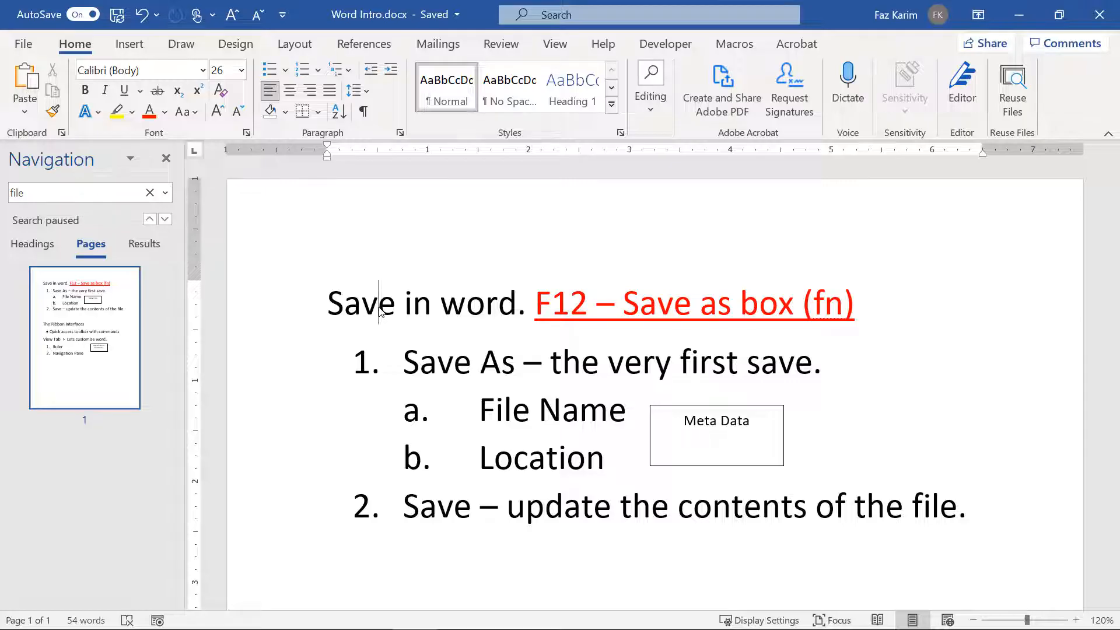
pyautogui.doubleClick(380, 311)
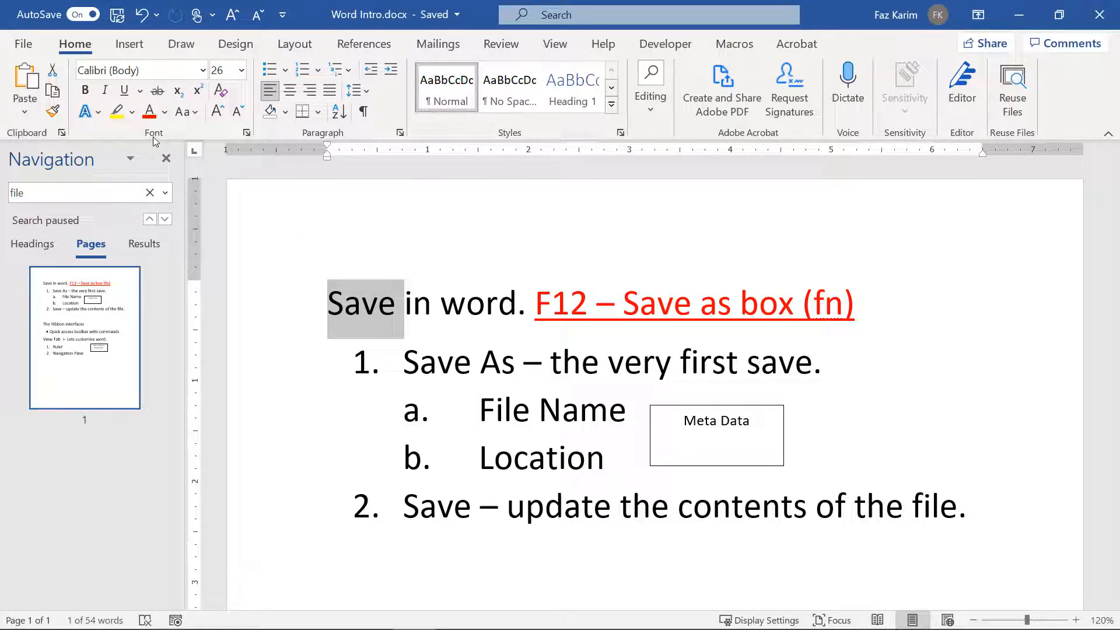
# Step: Make 'Save' bold, italic and underlined, then add and remove strikethrough
pyautogui.click(91, 89)
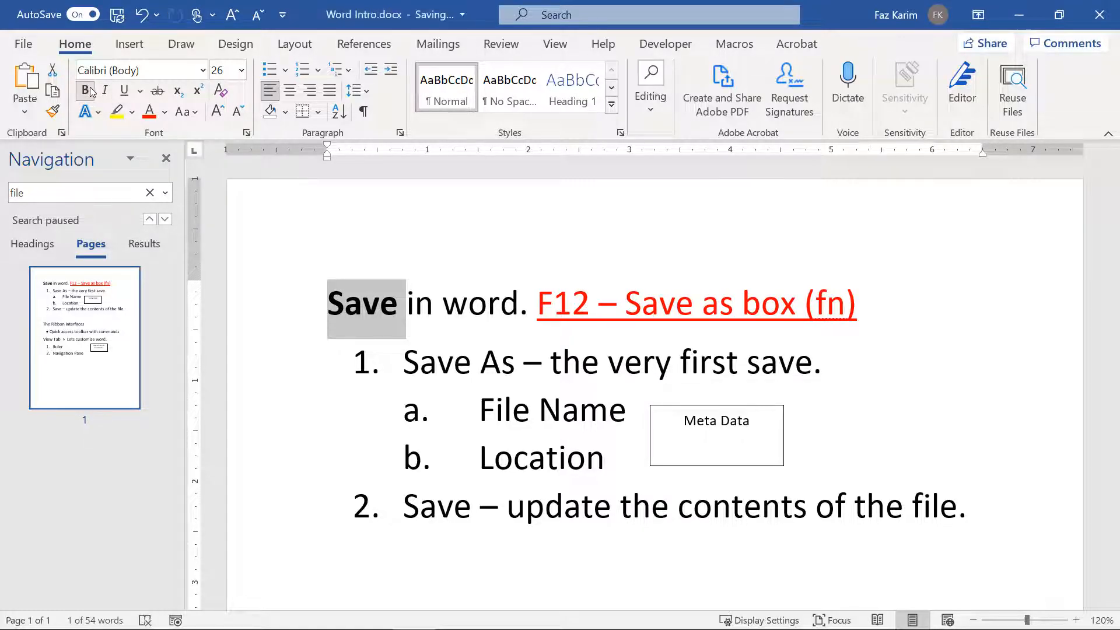
pyautogui.click(103, 91)
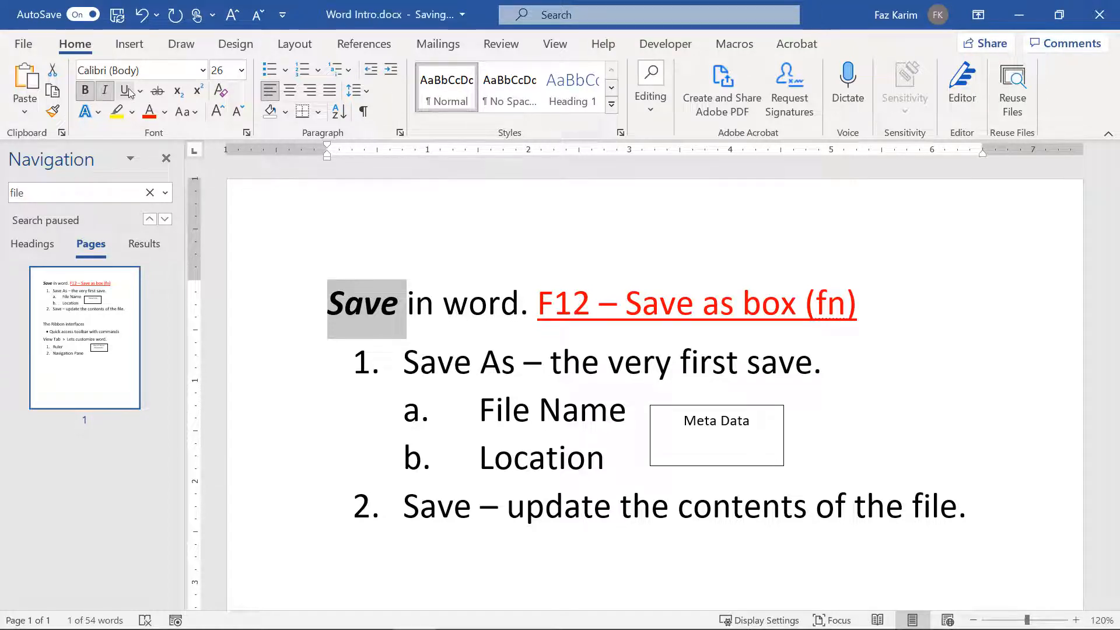
pyautogui.click(125, 90)
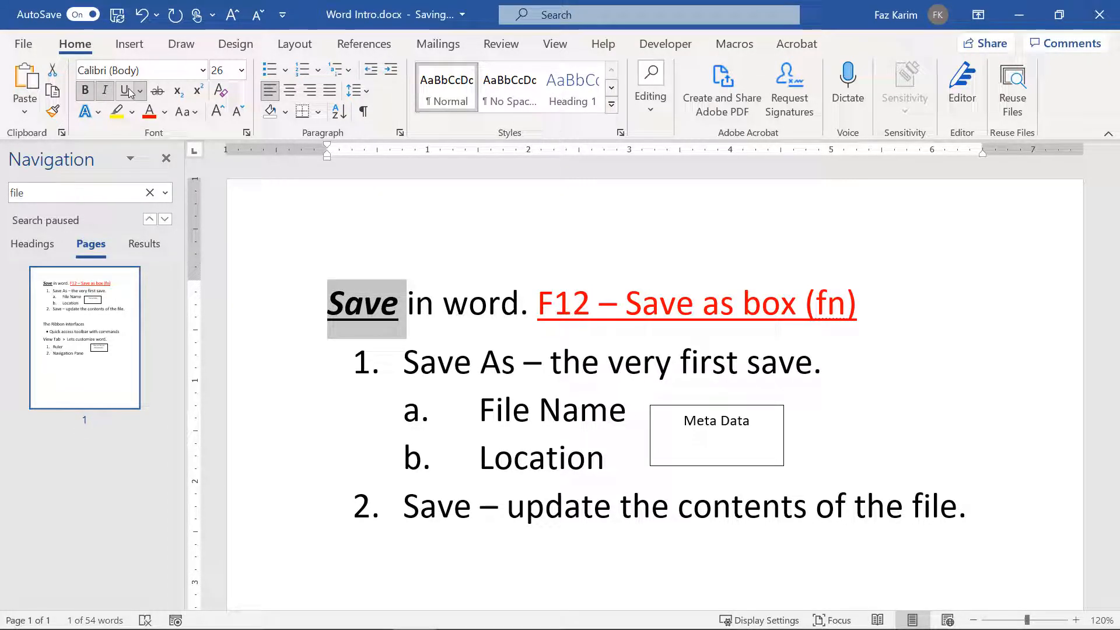
pyautogui.click(155, 92)
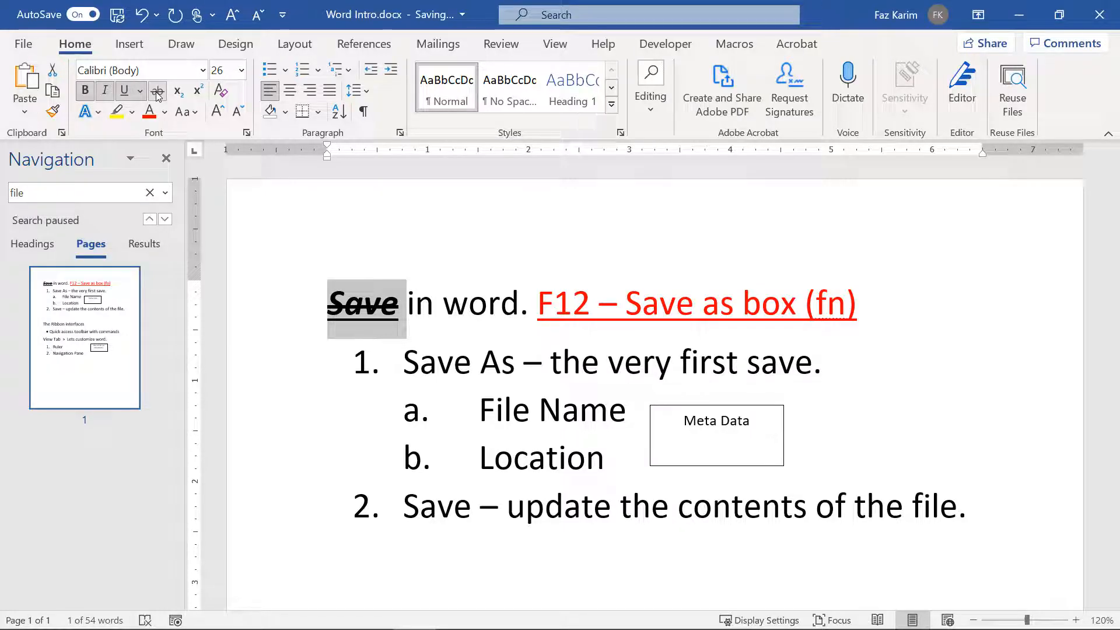
pyautogui.click(157, 94)
# Step: Grow and shrink 'Save' between 24 and 72 pt, ending at 28 pt
pyautogui.click(217, 116)
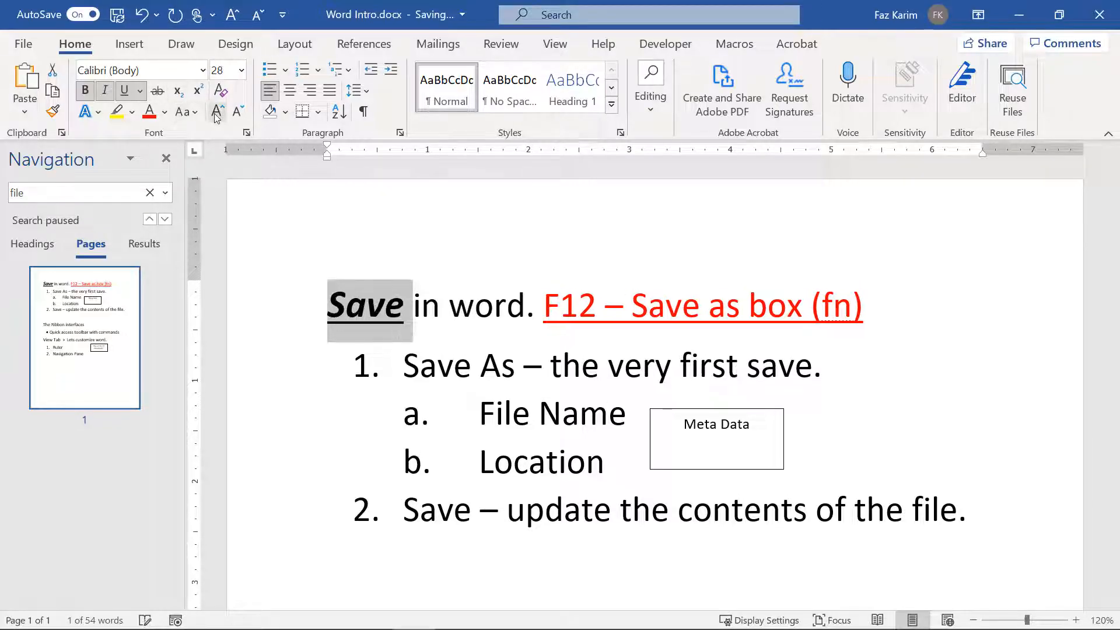
pyautogui.click(216, 113)
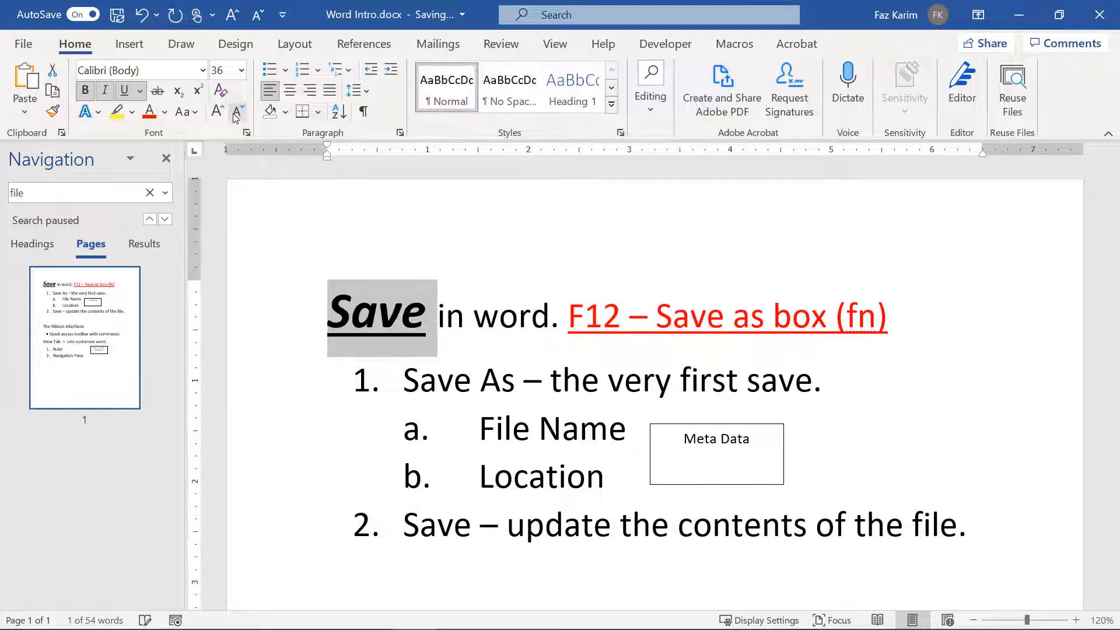
pyautogui.click(235, 114)
pyautogui.click(235, 113)
pyautogui.click(235, 114)
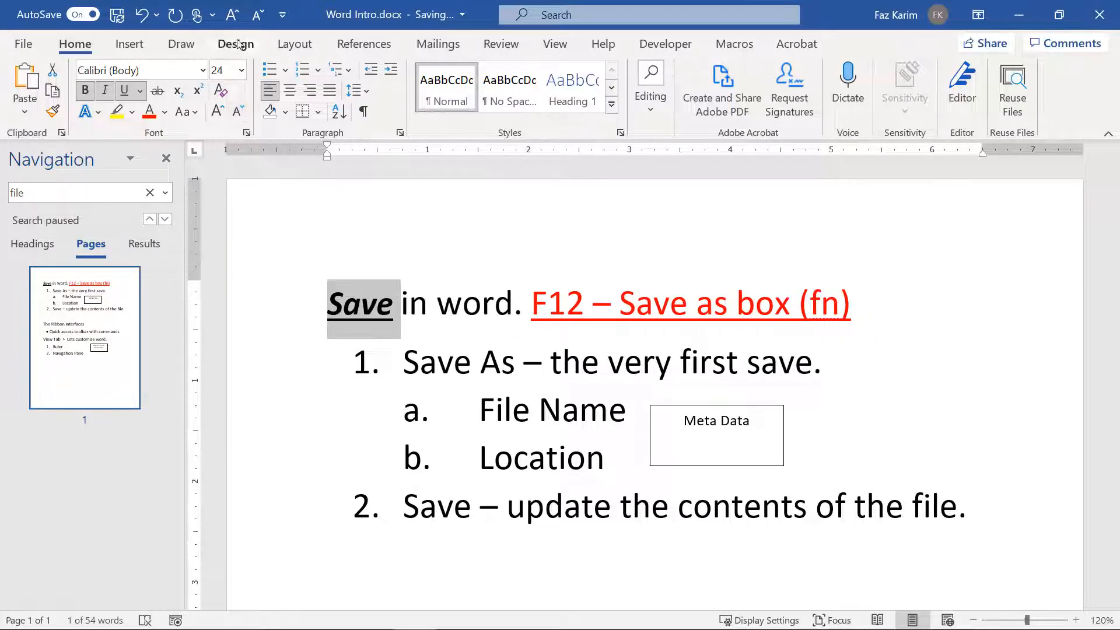
pyautogui.click(232, 14)
pyautogui.click(232, 14)
pyautogui.click(232, 14)
pyautogui.click(232, 14)
pyautogui.click(232, 14)
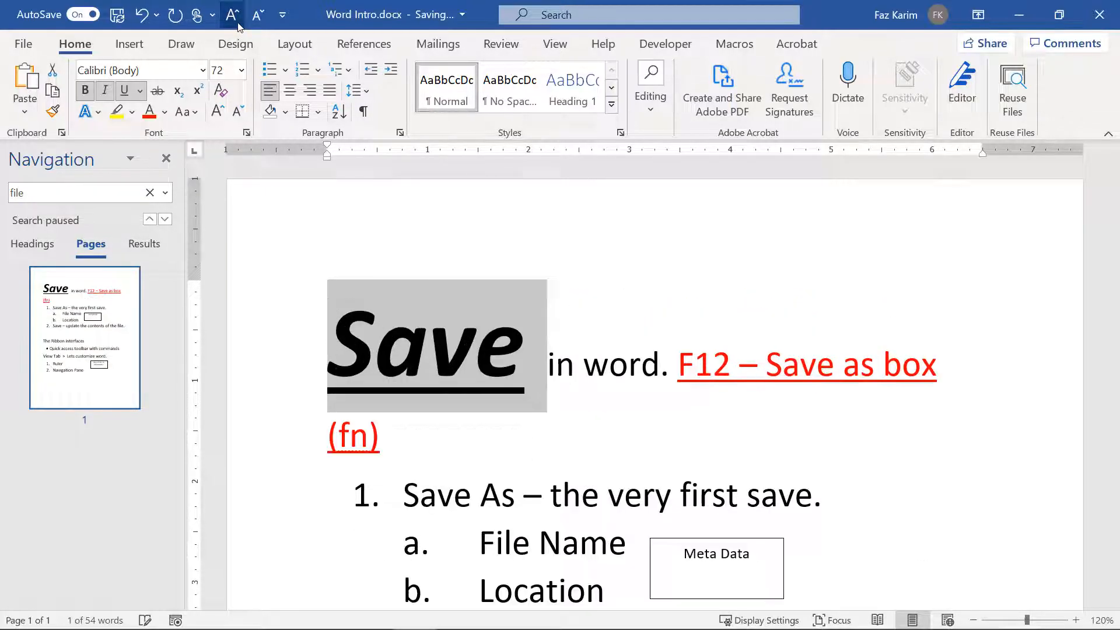
pyautogui.click(255, 16)
pyautogui.click(256, 15)
pyautogui.click(256, 15)
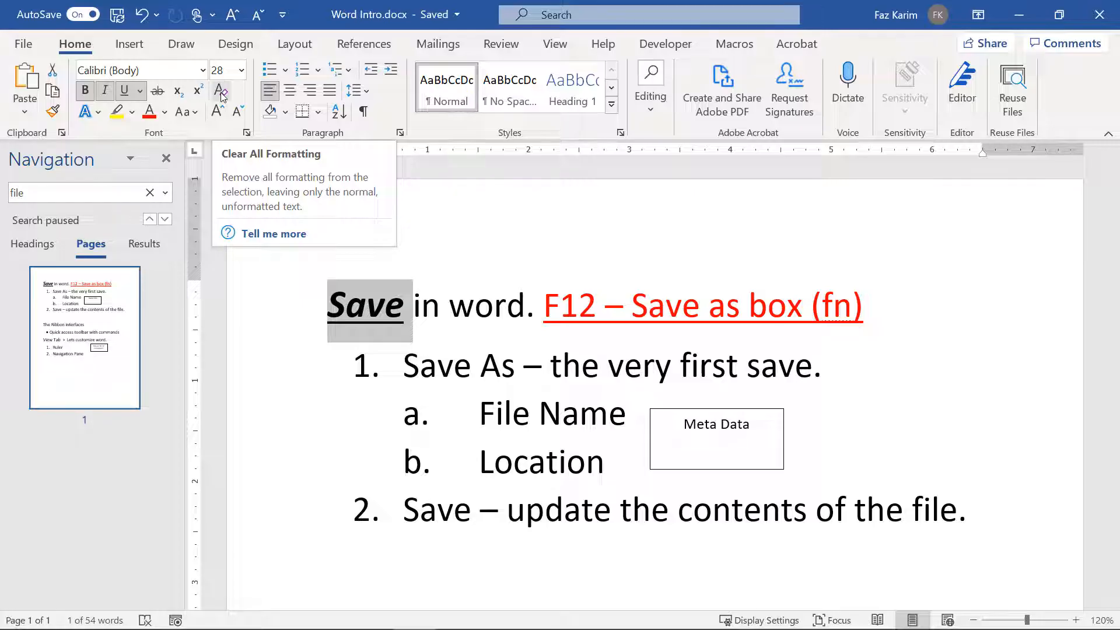
# Step: Clear all formatting from 'Save' and grow it from 11 pt back to 28 pt
pyautogui.click(221, 91)
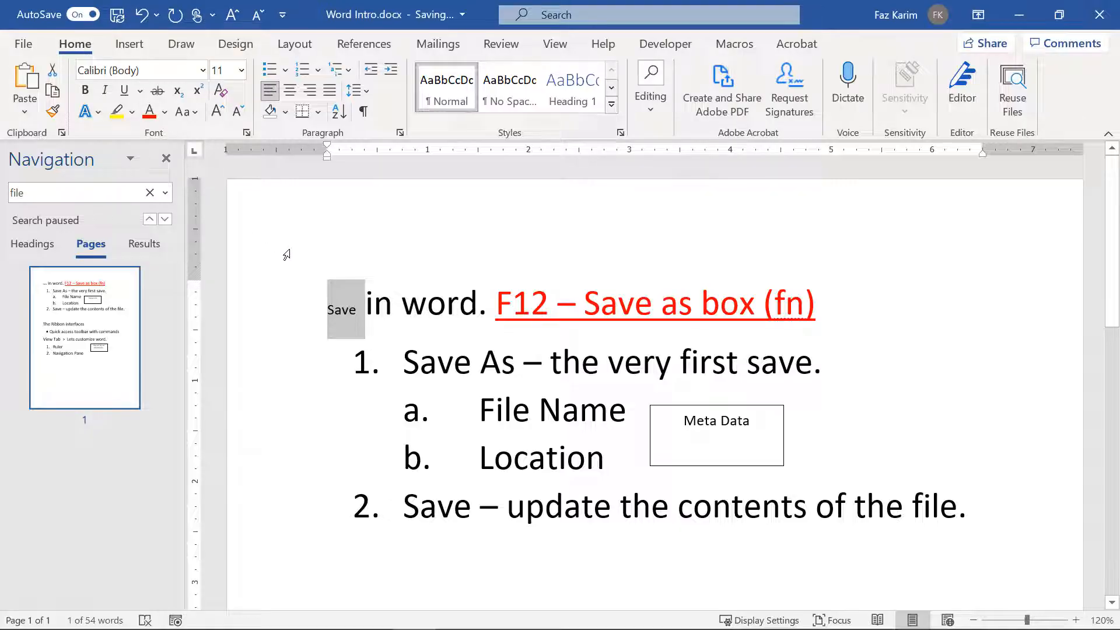
pyautogui.click(218, 112)
pyautogui.click(218, 112)
pyautogui.click(218, 112)
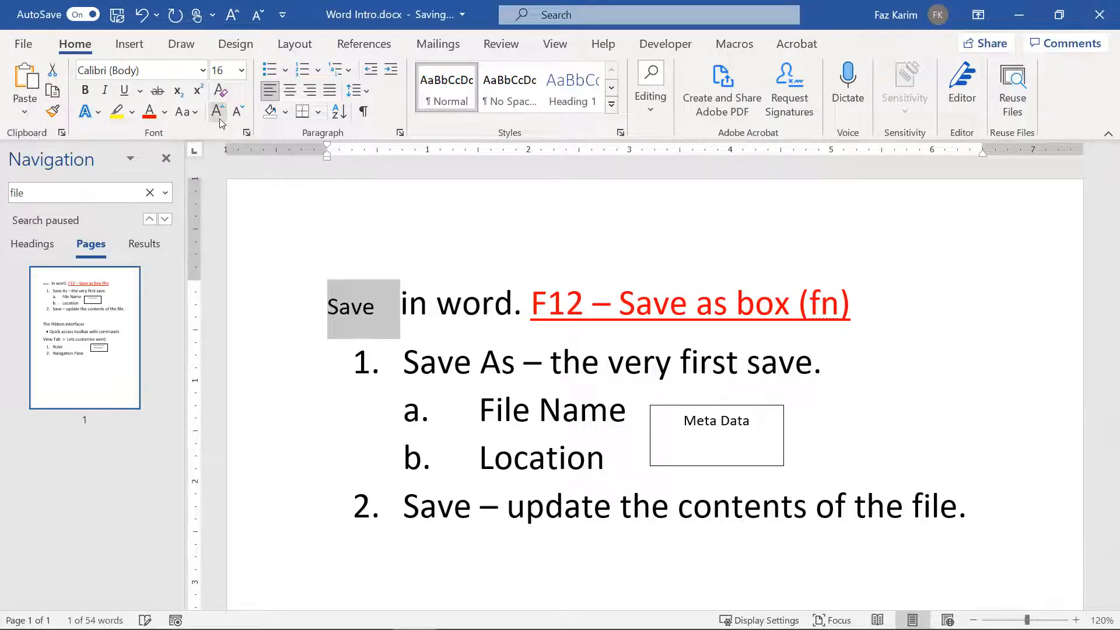
pyautogui.click(219, 119)
pyautogui.click(219, 119)
pyautogui.click(220, 119)
pyautogui.click(219, 119)
pyautogui.click(219, 118)
pyautogui.click(219, 119)
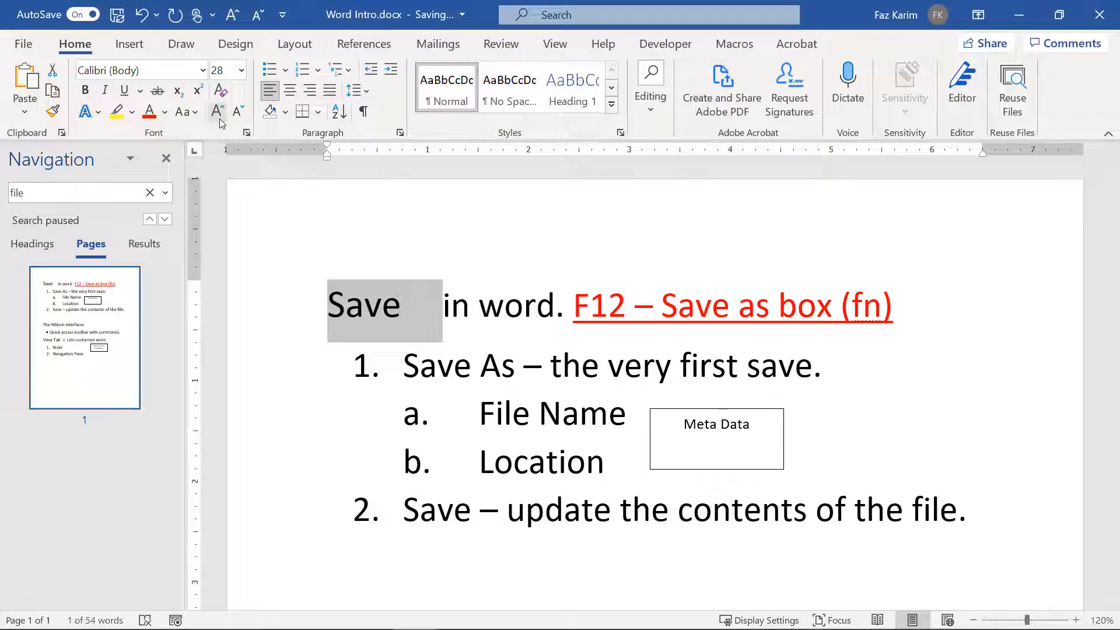
pyautogui.click(97, 116)
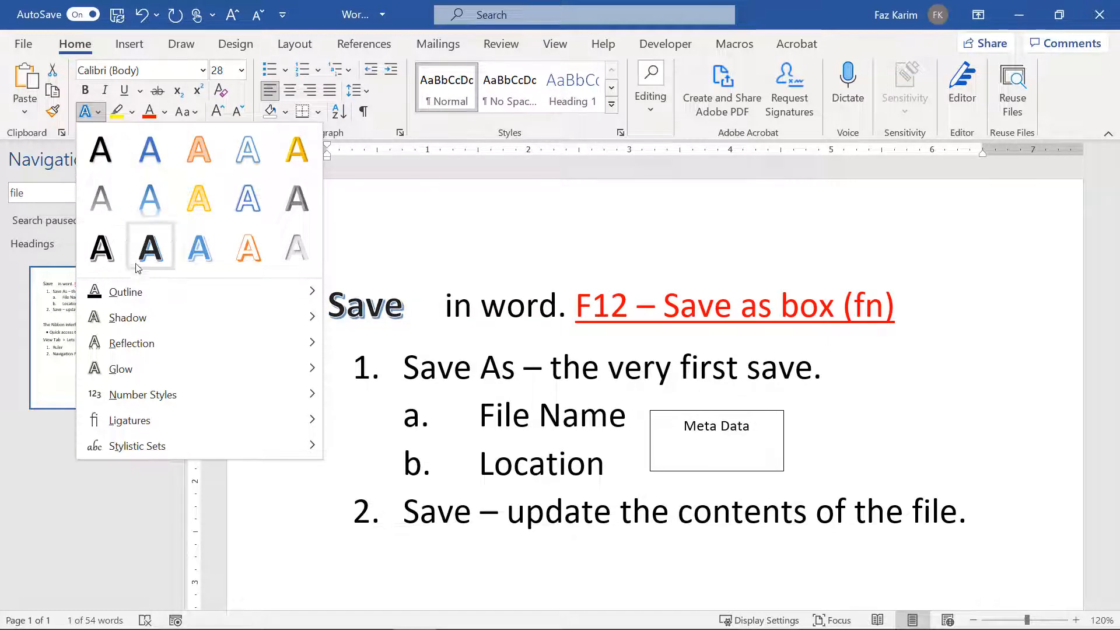
pyautogui.moveTo(148, 286)
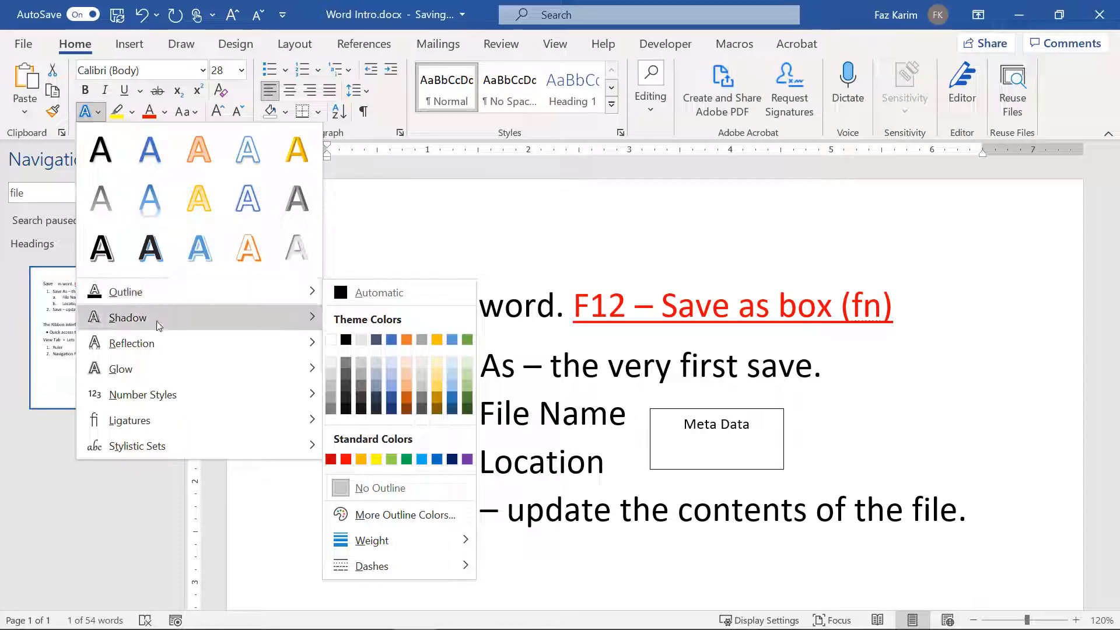
pyautogui.moveTo(152, 320)
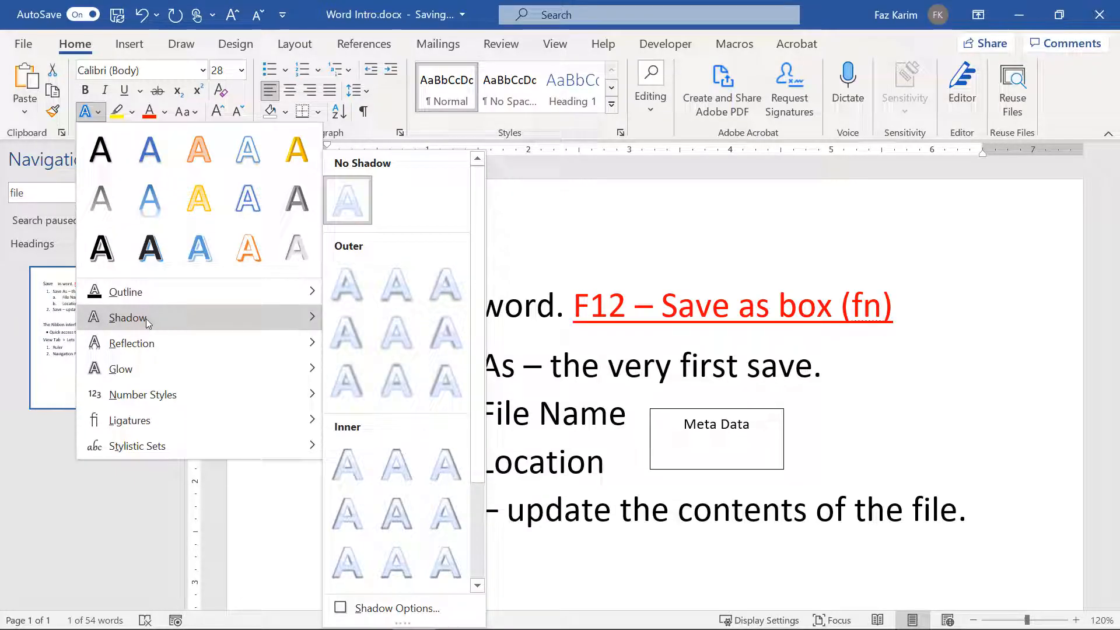
pyautogui.moveTo(161, 348)
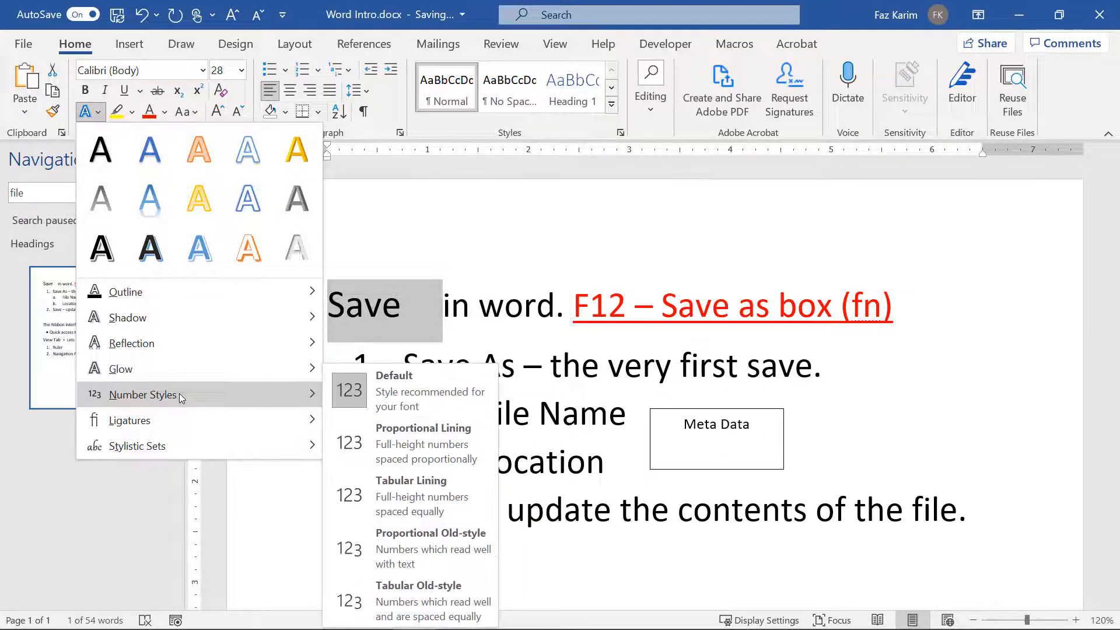
pyautogui.moveTo(189, 420)
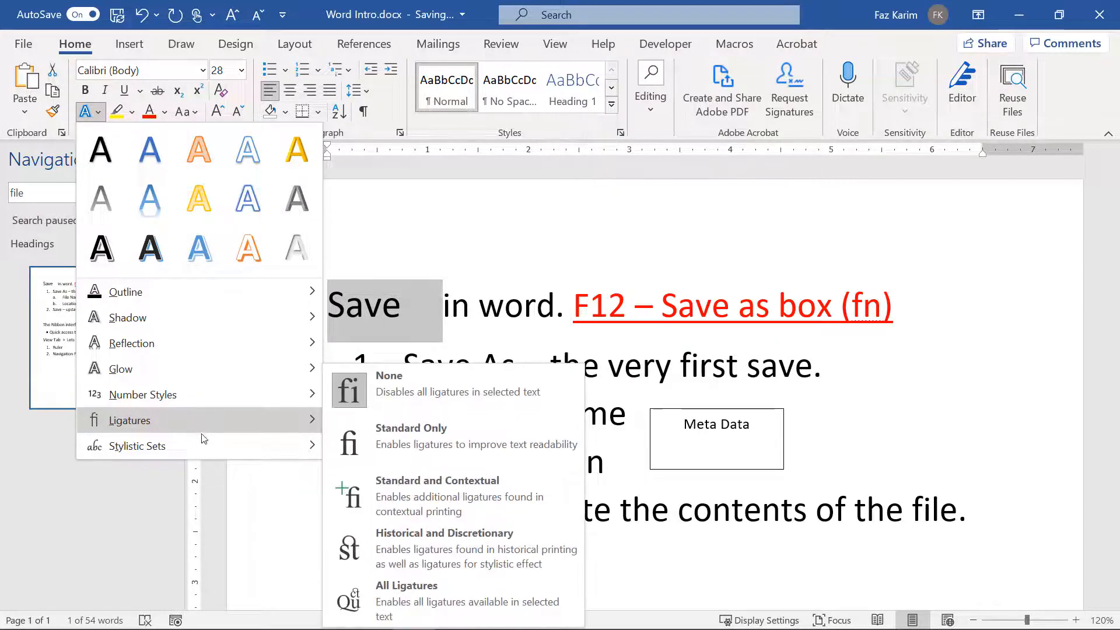
pyautogui.moveTo(205, 436)
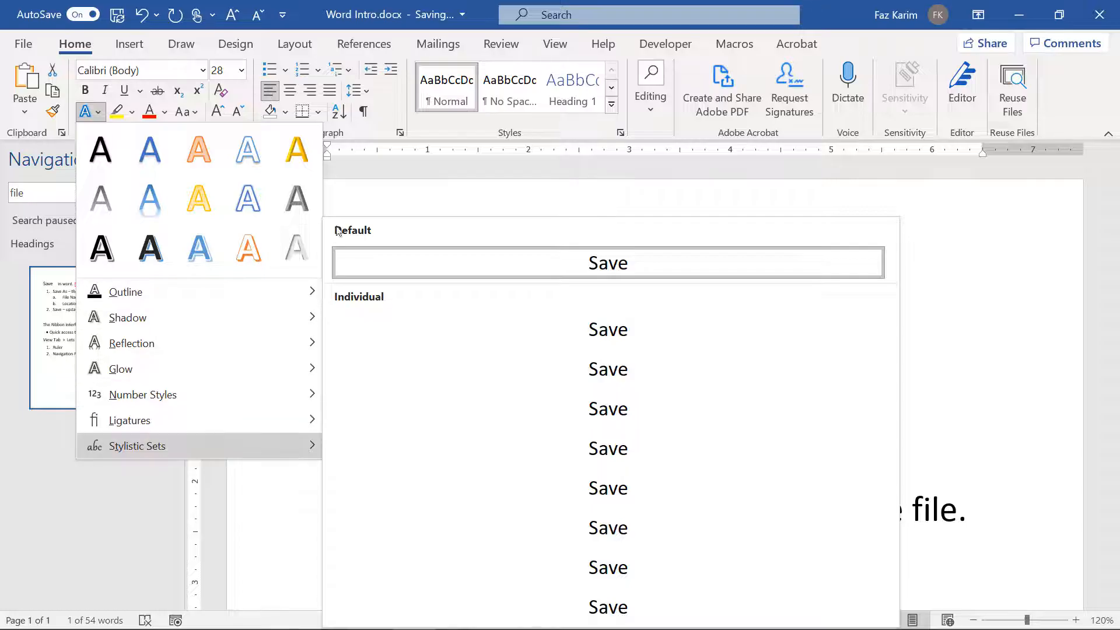
pyautogui.click(377, 202)
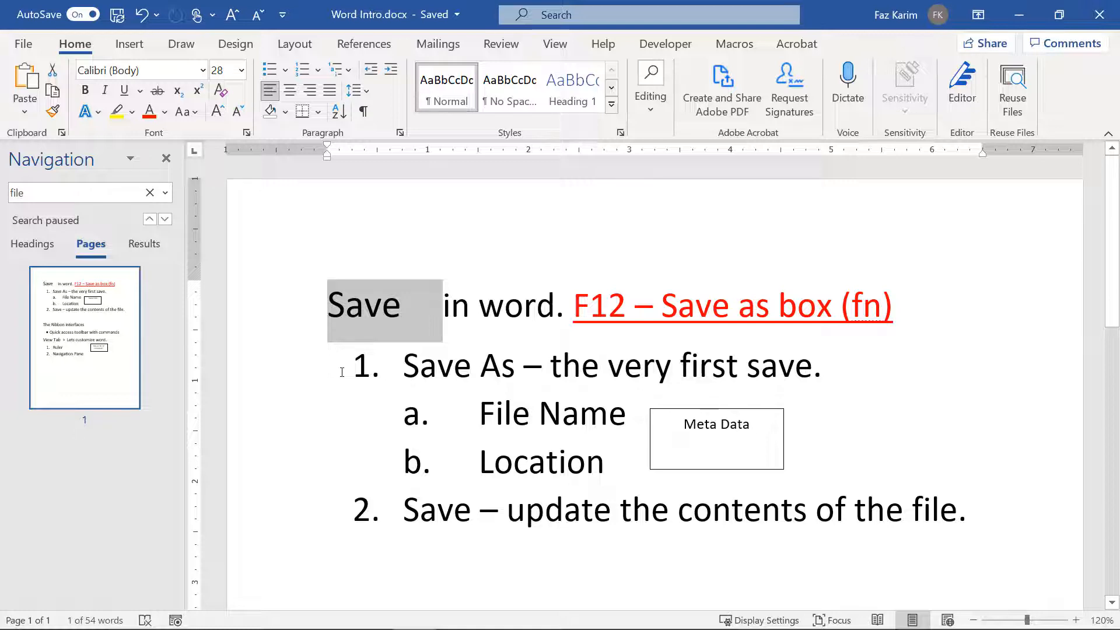
# Step: Insert sample text below Navigation Pane using =rand(1,3)
pyautogui.scroll(-10, 342, 370)
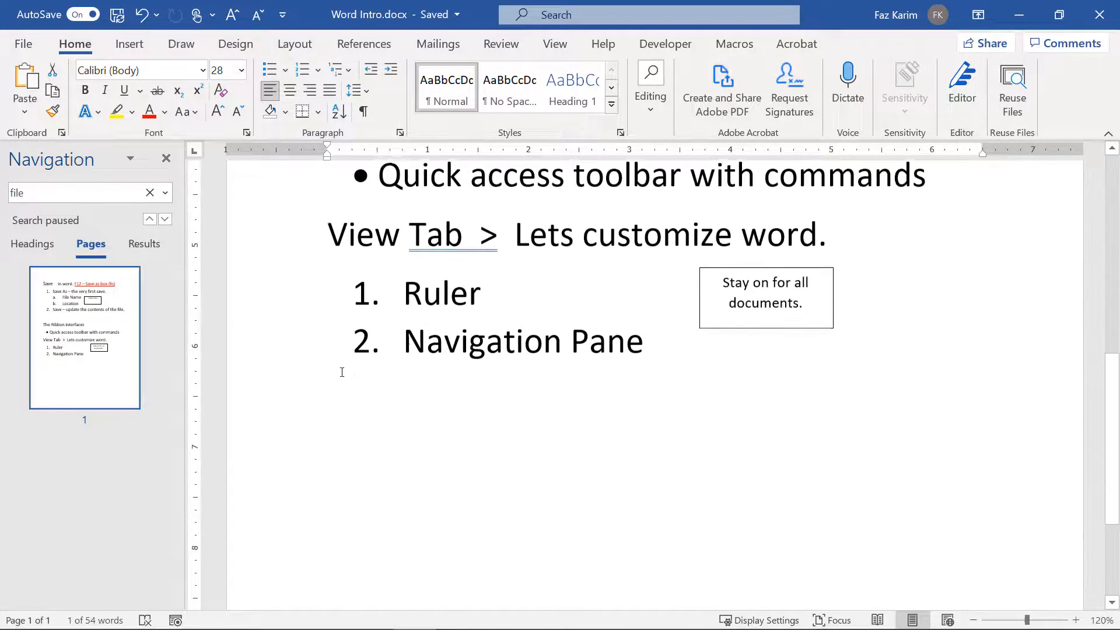
pyautogui.click(720, 309)
pyautogui.press('Return')
pyautogui.press('Return')
pyautogui.press('Return')
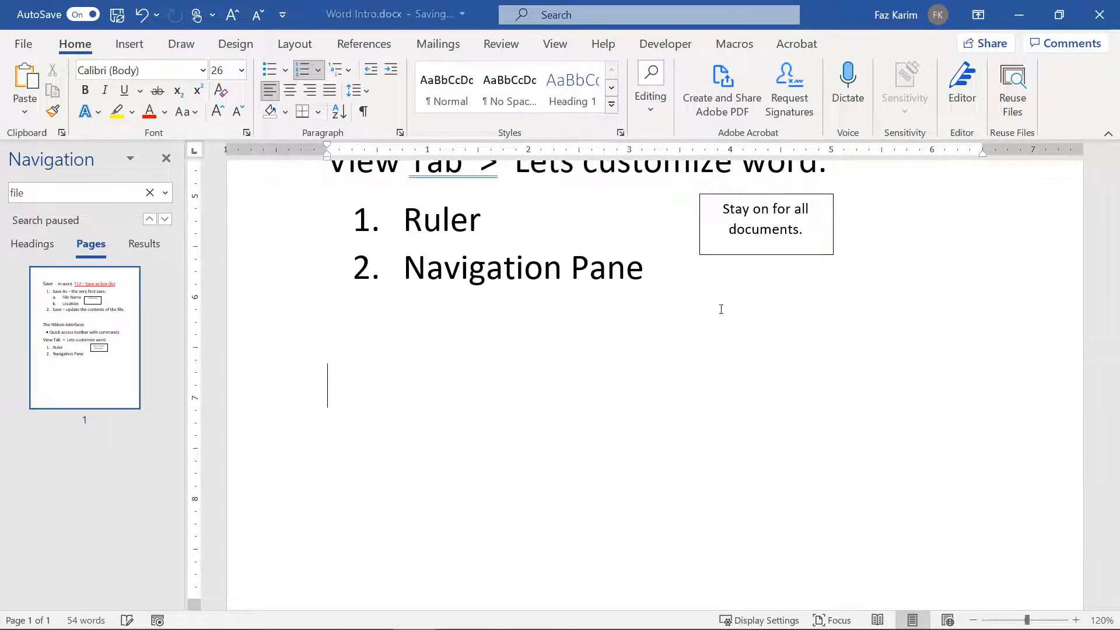
pyautogui.write('=ran')
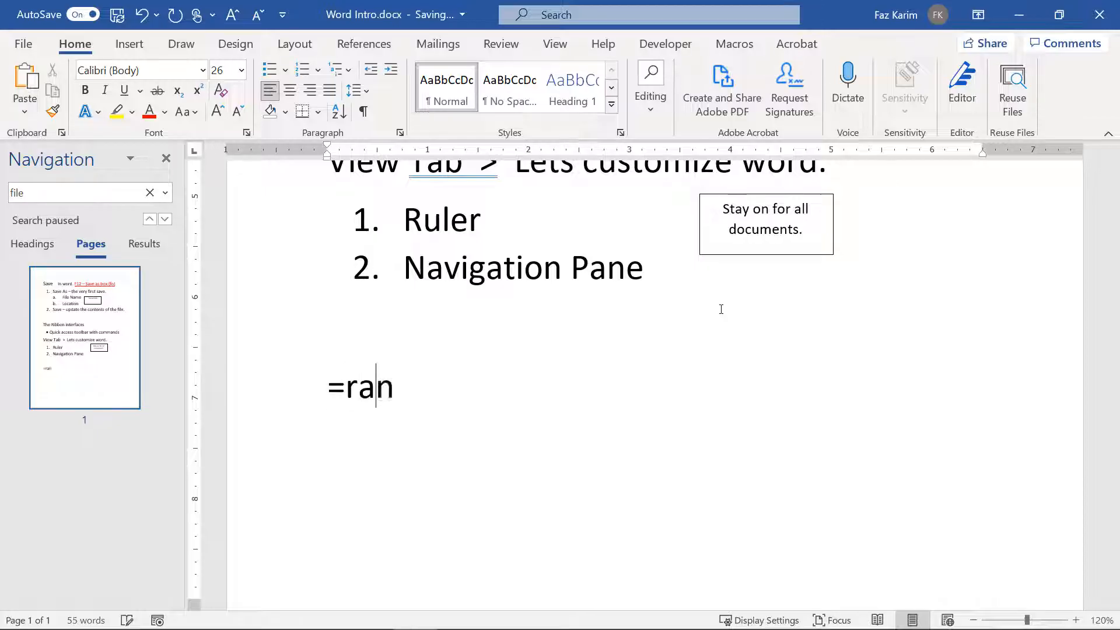
pyautogui.write('d(1')
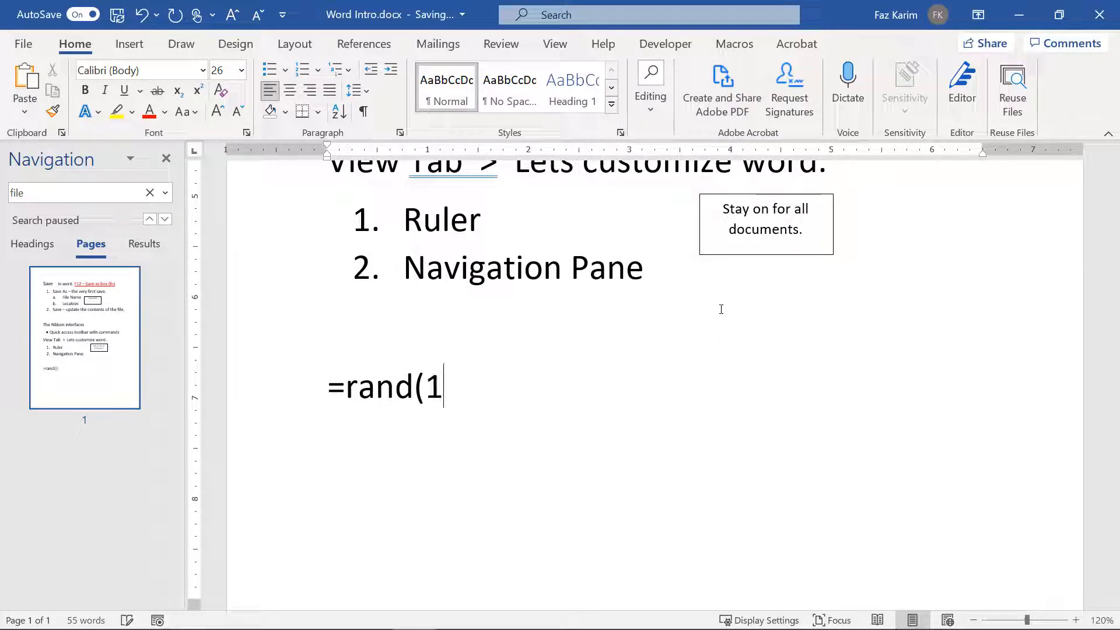
pyautogui.write(',3)')
pyautogui.press('Return')
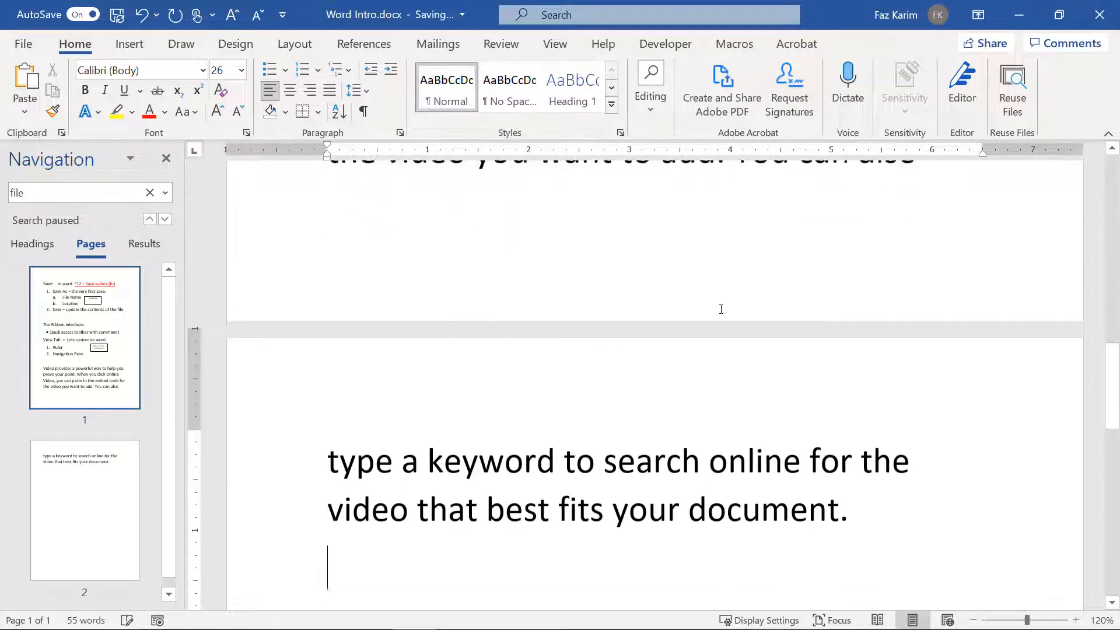
# Step: Push the 'Video provides…' paragraph down so it starts on page 2
pyautogui.keyDown('ctrl'); pyautogui.scroll(-2, 721, 309); pyautogui.keyUp('ctrl')
pyautogui.scroll(5, 721, 309)
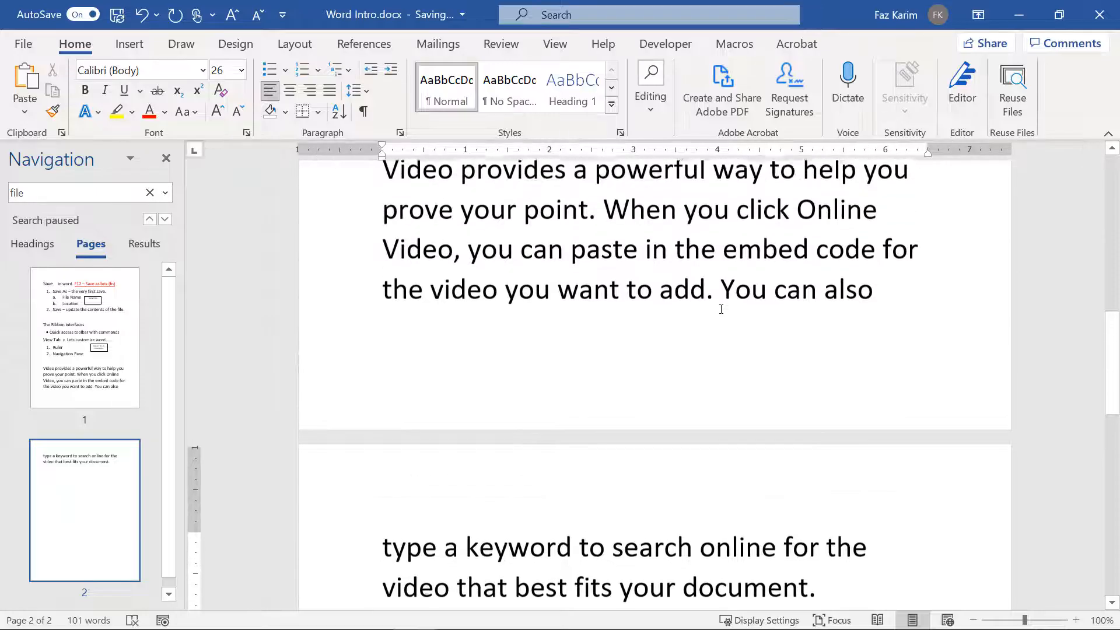
pyautogui.click(387, 269)
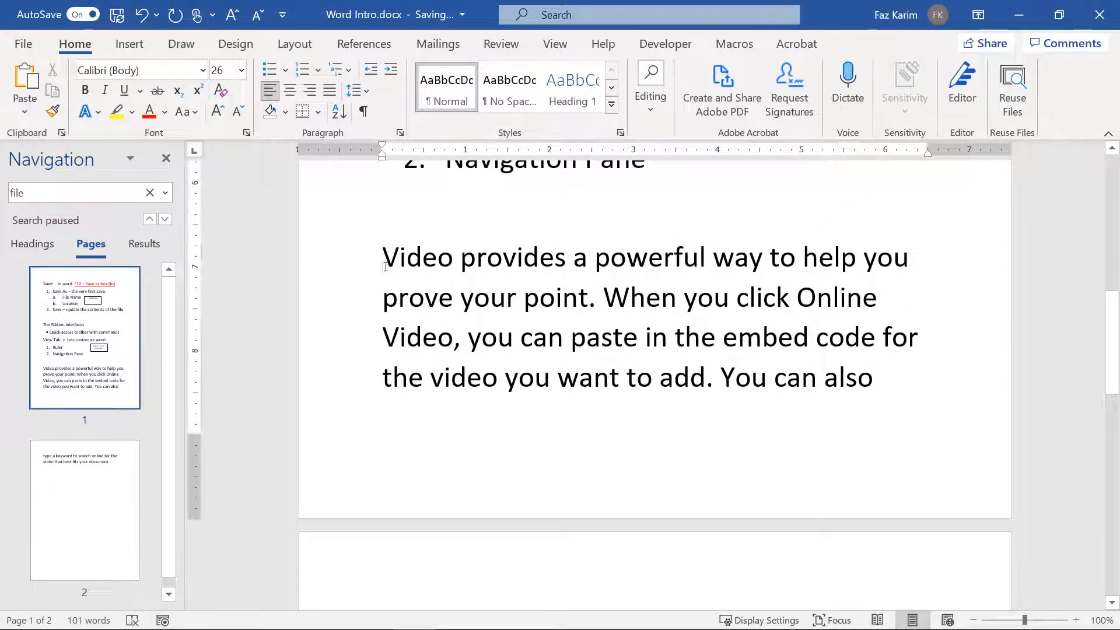
pyautogui.press('Return')
pyautogui.press('Return')
pyautogui.press('Return')
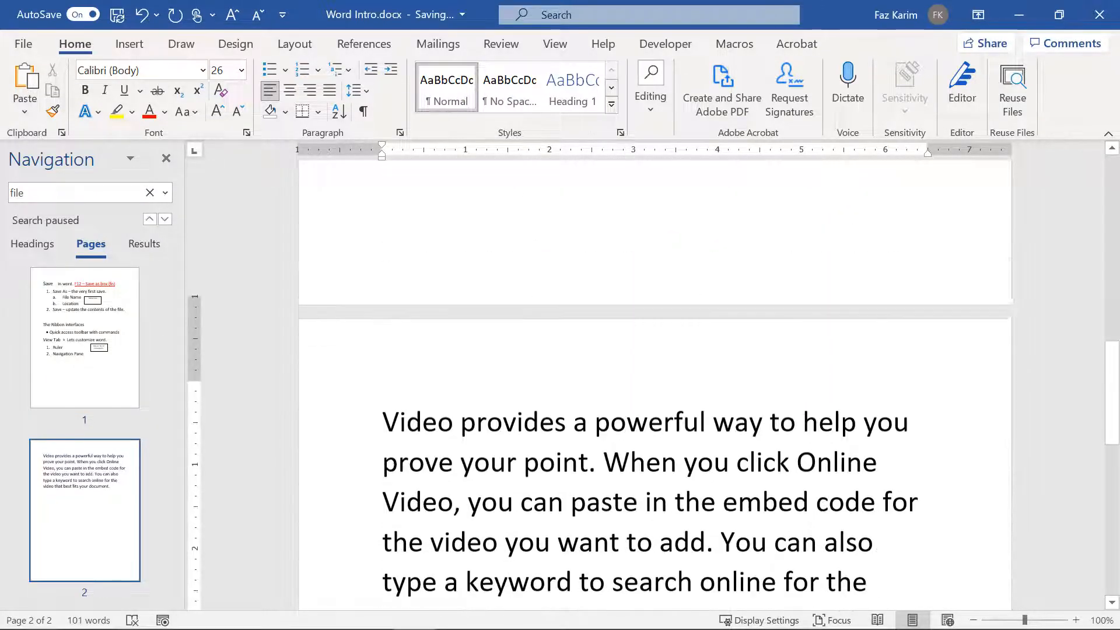
pyautogui.scroll(-1, 655, 385)
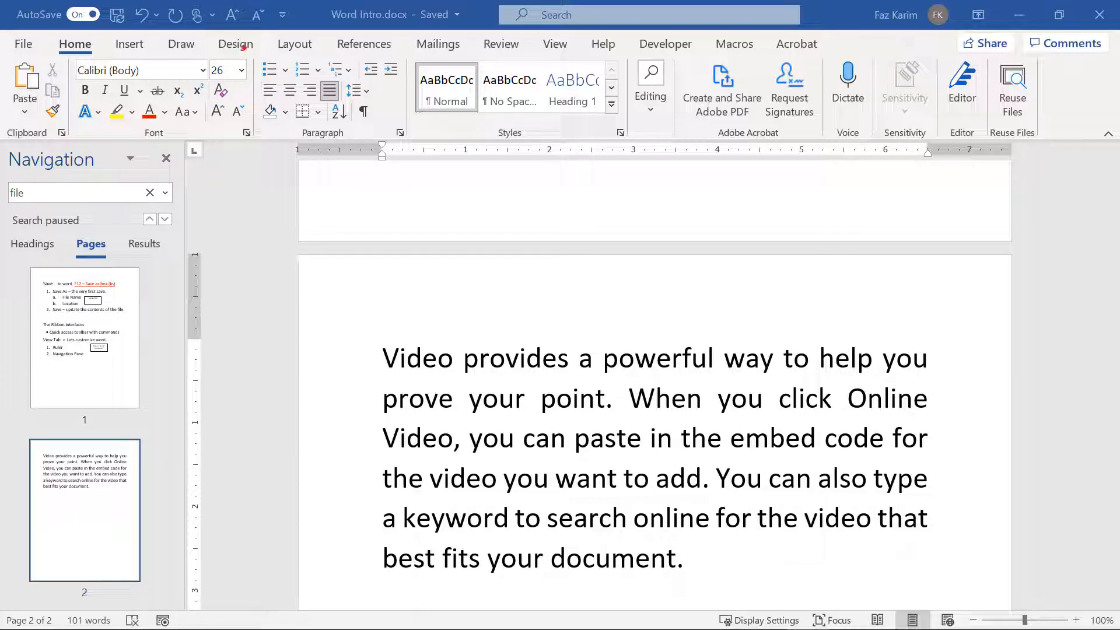
# Step: Cycle the sample paragraph through left, centre and right alignment back to Justify, then open line spacing
pyautogui.moveTo(244, 49)
pyautogui.mouseDown()
pyautogui.moveTo(353, 132)
pyautogui.moveTo(418, 154)
pyautogui.moveTo(360, 226)
pyautogui.mouseUp()
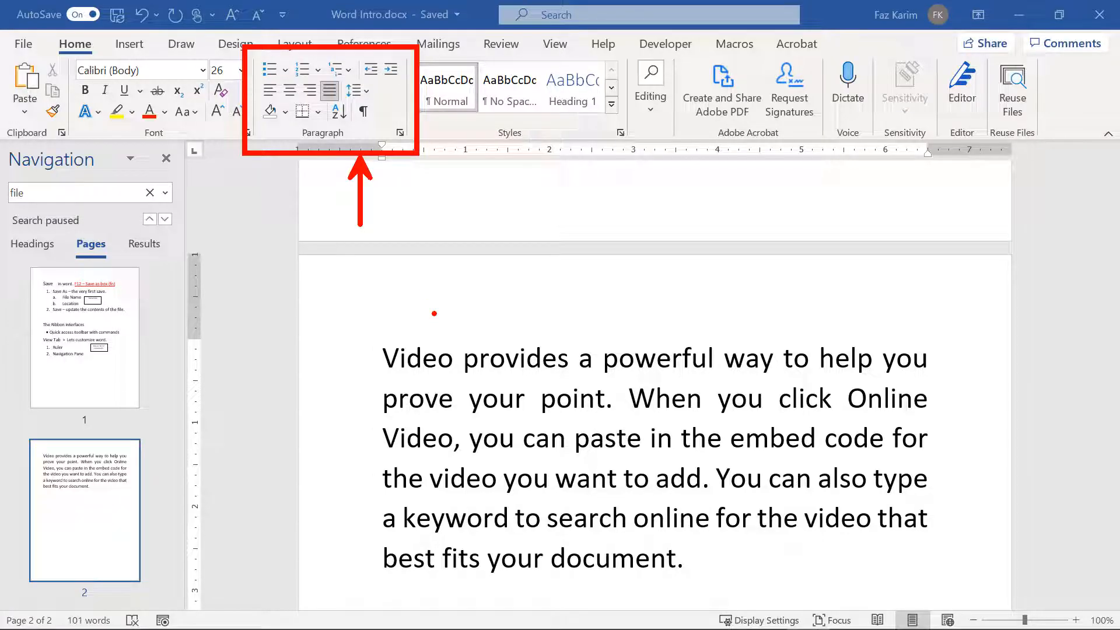
pyautogui.press('Escape')
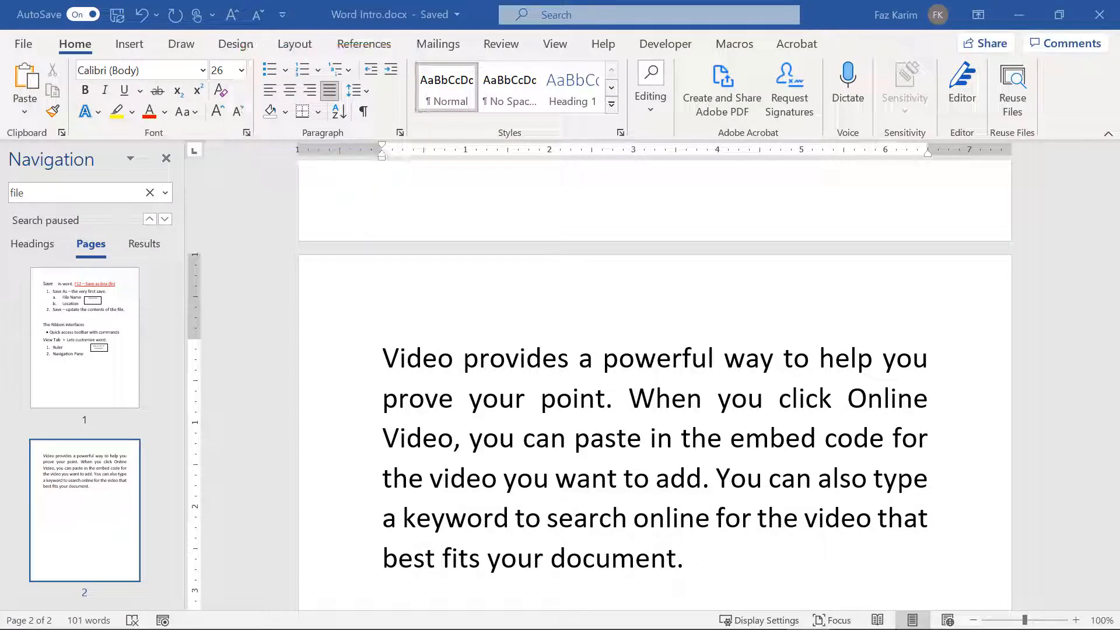
pyautogui.moveTo(380, 350); pyautogui.dragTo(694, 574)
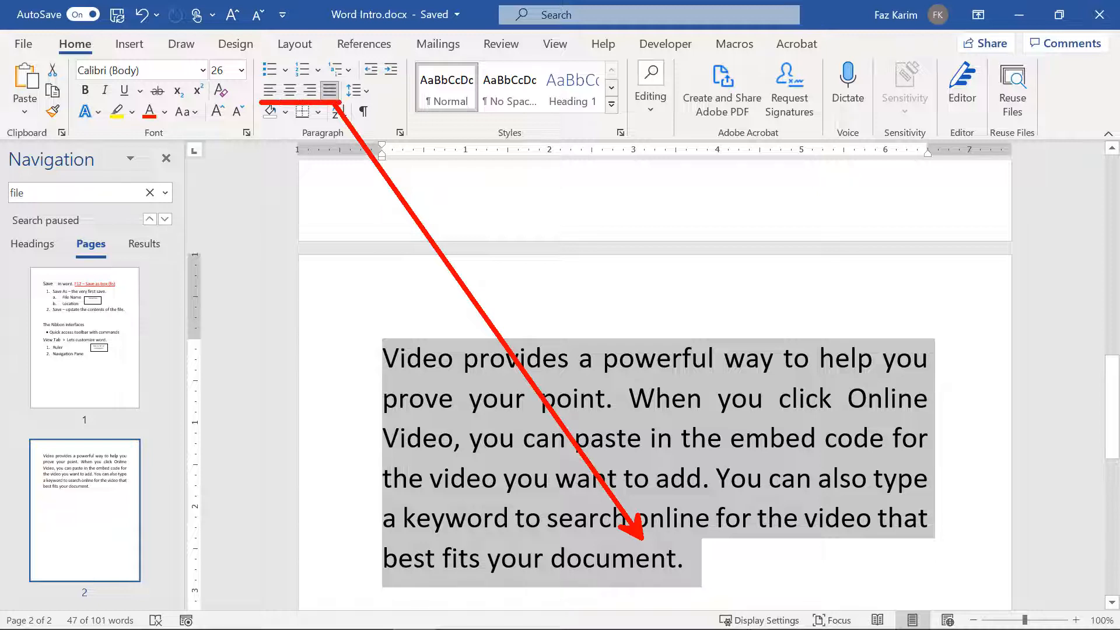
pyautogui.click(278, 88)
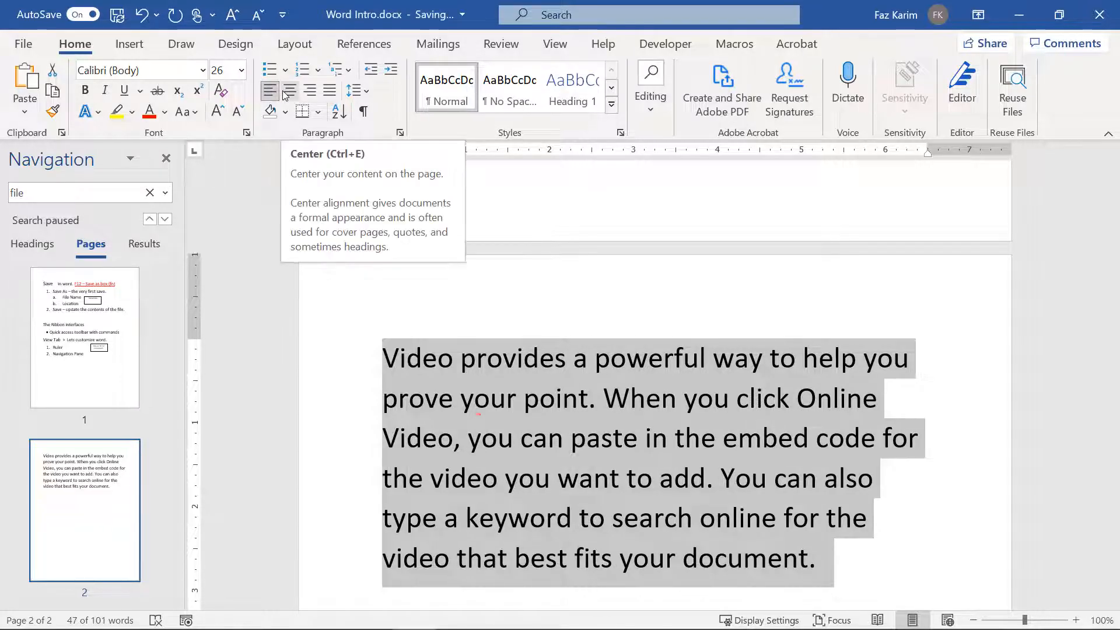
pyautogui.click(288, 93)
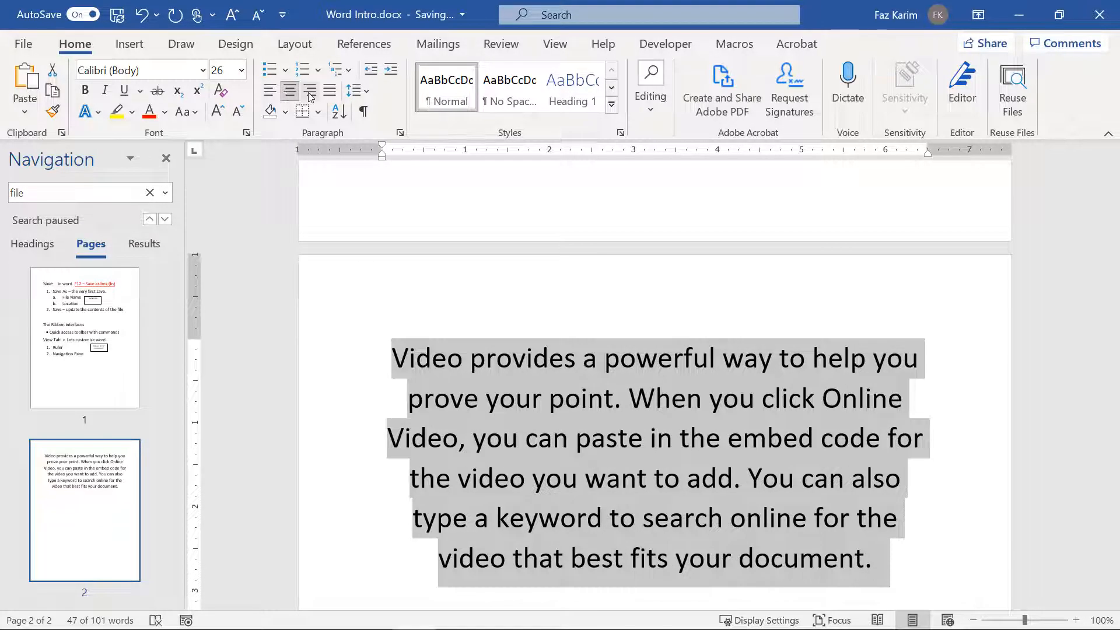
pyautogui.click(309, 95)
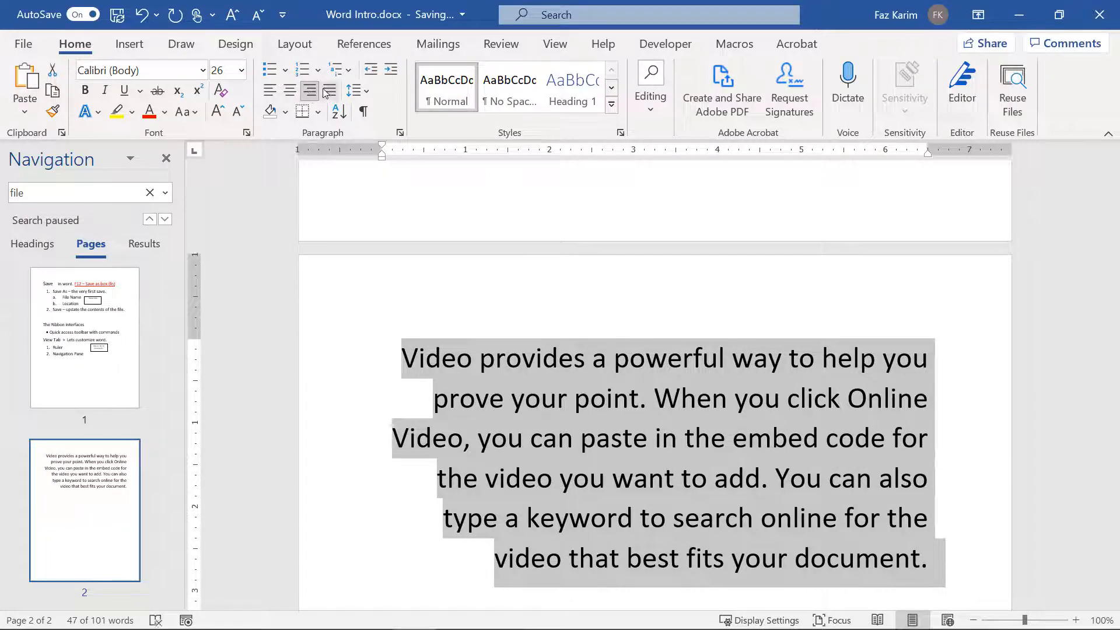
pyautogui.click(329, 91)
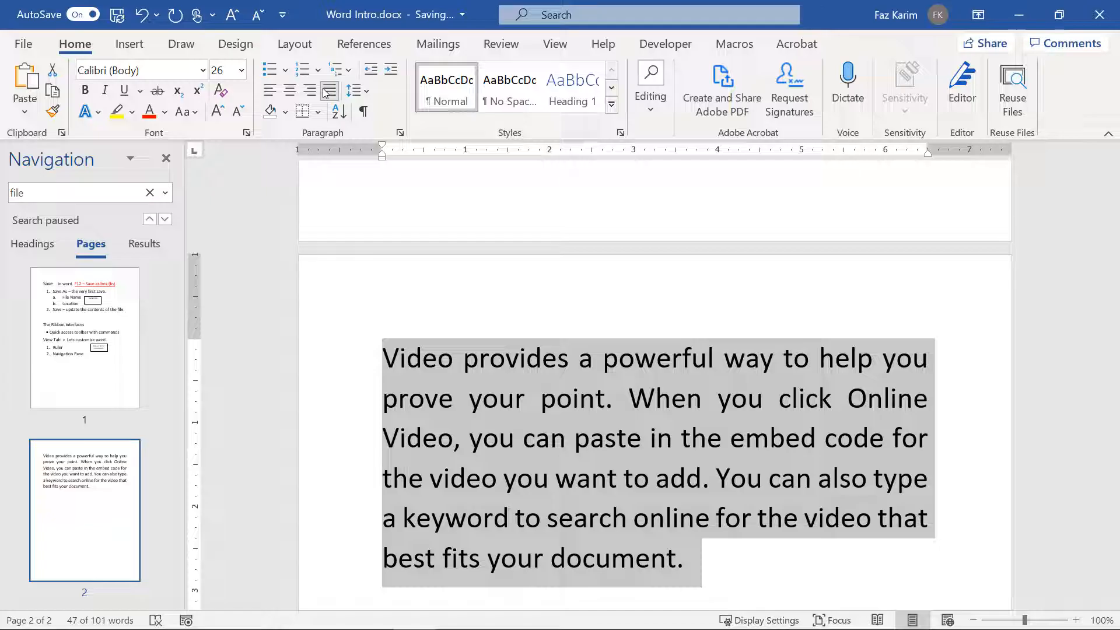
pyautogui.click(357, 92)
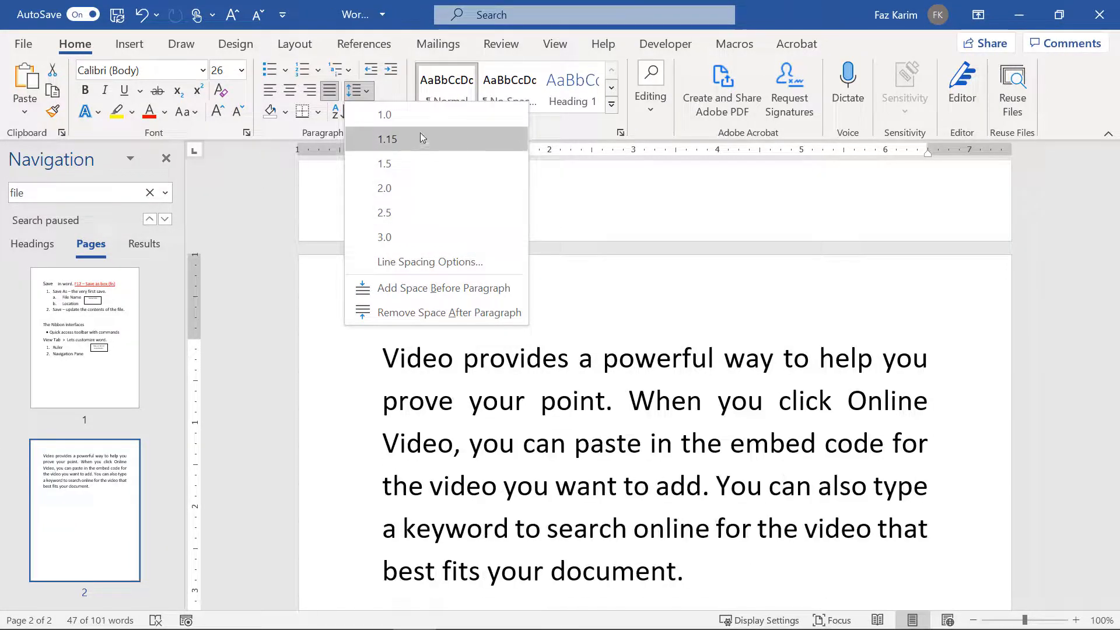
pyautogui.click(608, 192)
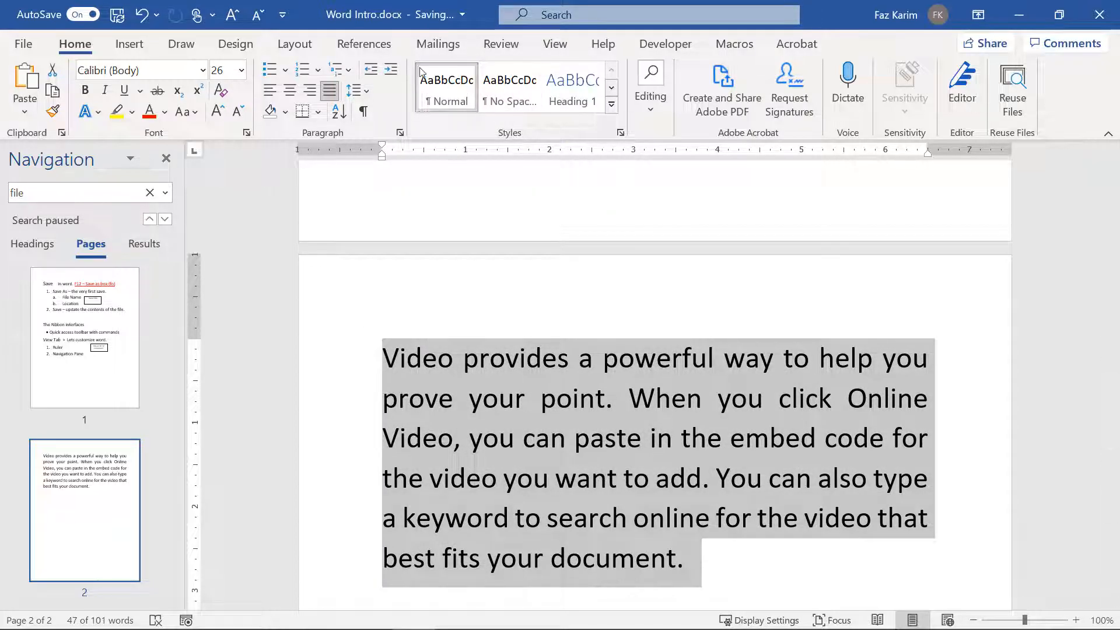
pyautogui.click(385, 67)
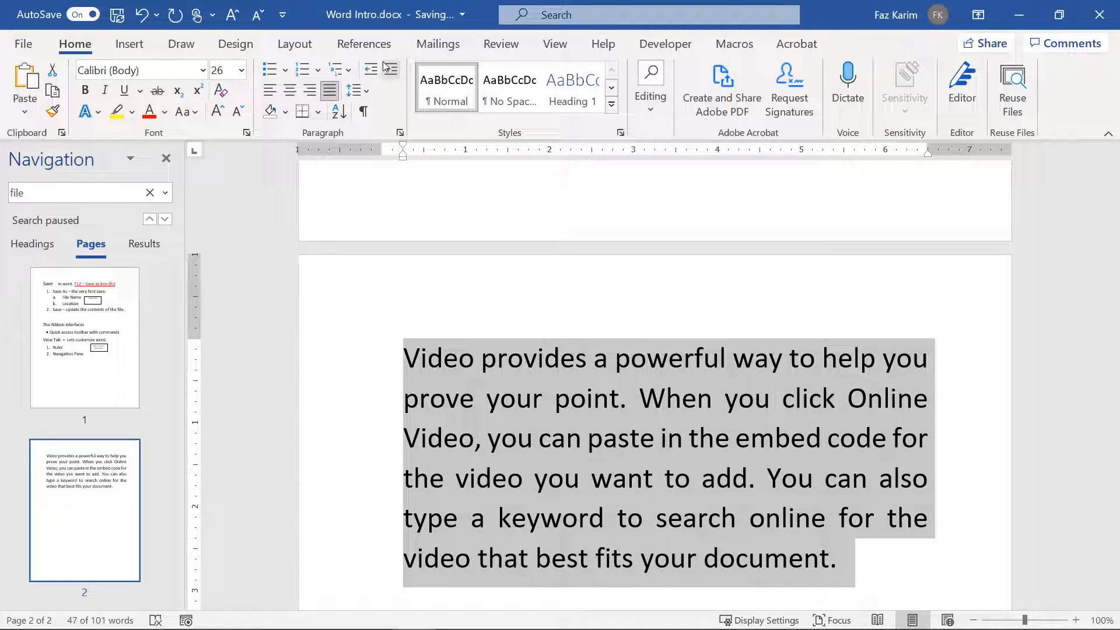
pyautogui.click(385, 68)
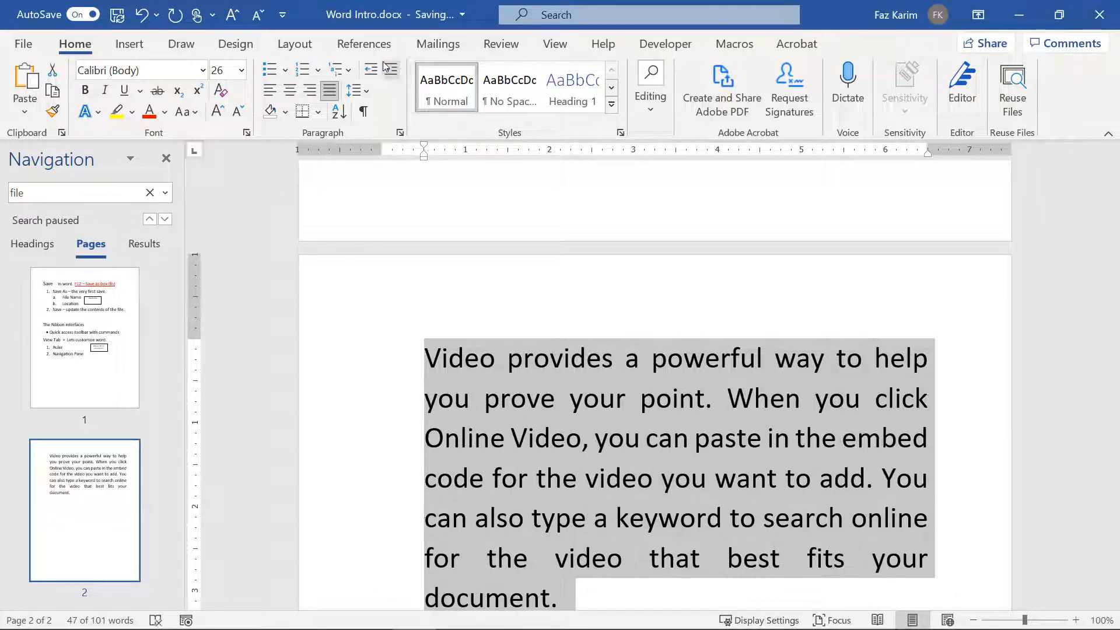
pyautogui.click(385, 67)
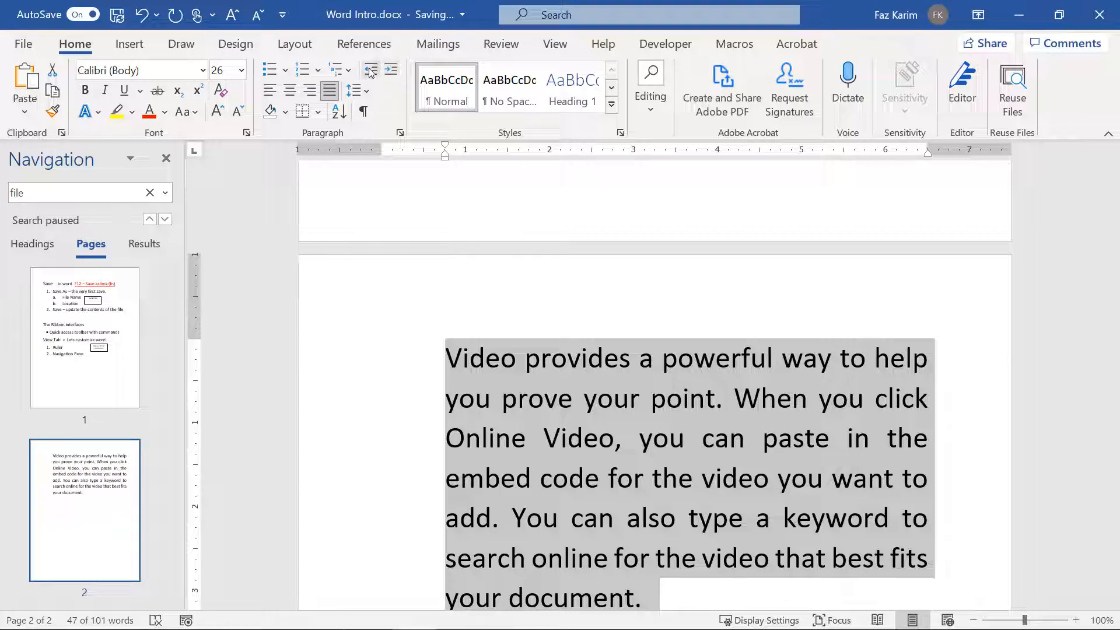
pyautogui.click(370, 70)
pyautogui.click(370, 70)
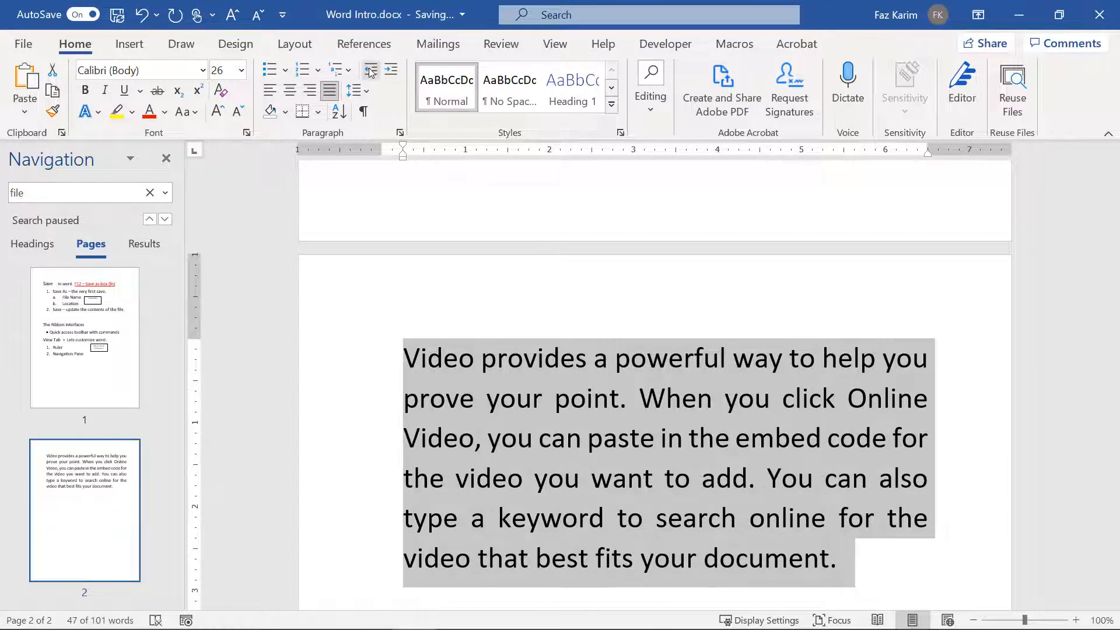
pyautogui.click(369, 70)
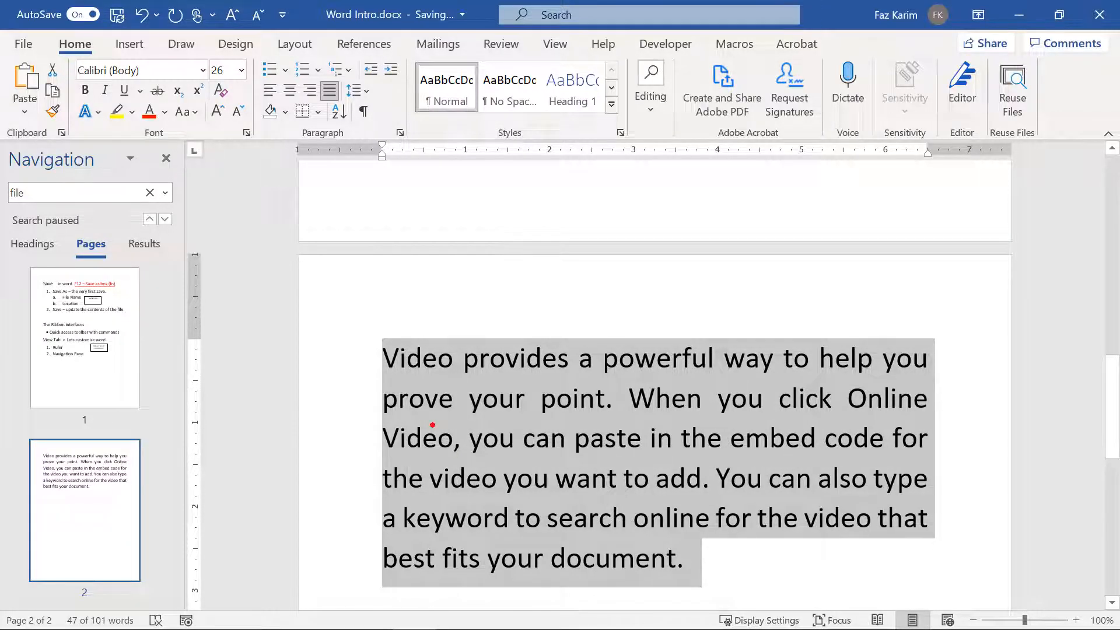
pyautogui.moveTo(420, 397)
pyautogui.mouseDown()
pyautogui.moveTo(377, 76)
pyautogui.moveTo(411, 91)
pyautogui.mouseUp()
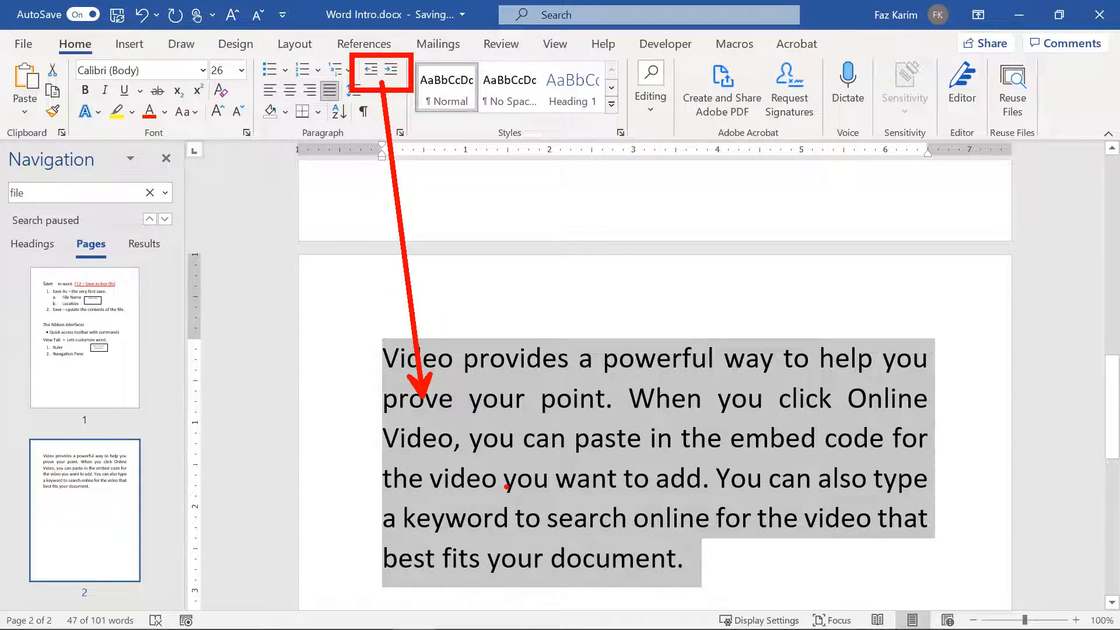
pyautogui.press('Escape')
pyautogui.click(382, 354)
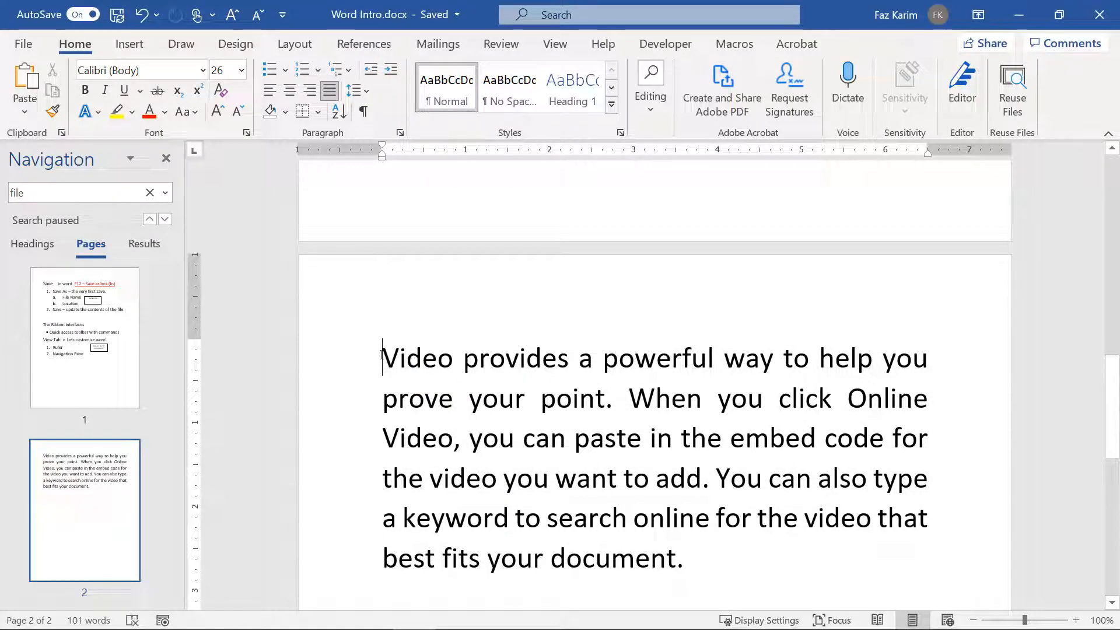
# Step: Indent the first line of the page 2 paragraph with a tab
pyautogui.press('Tab')
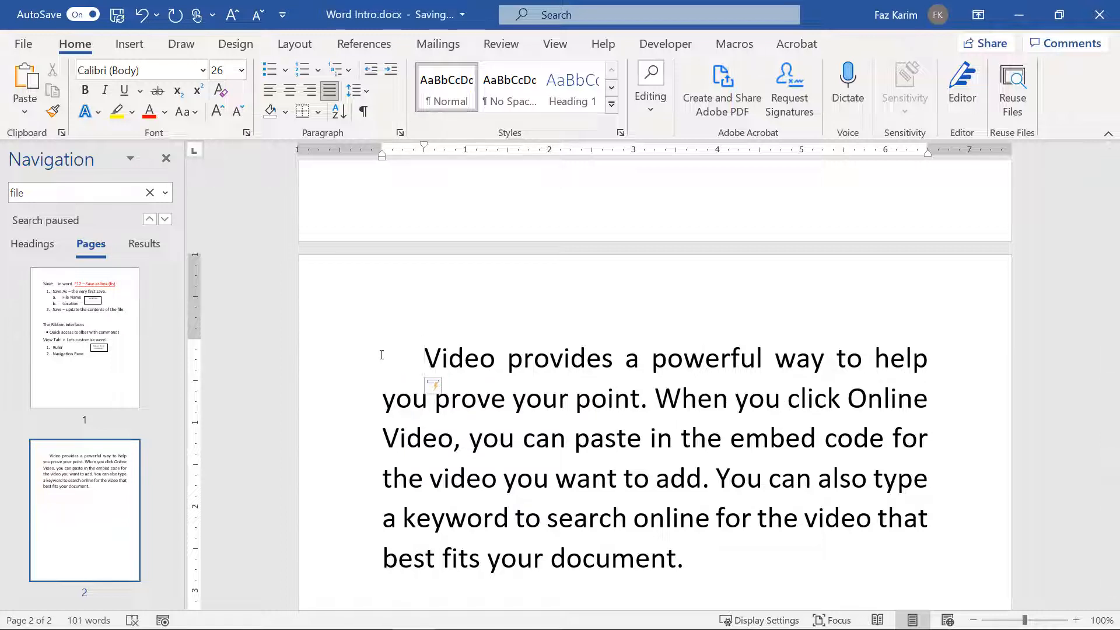
pyautogui.press('BackSpace')
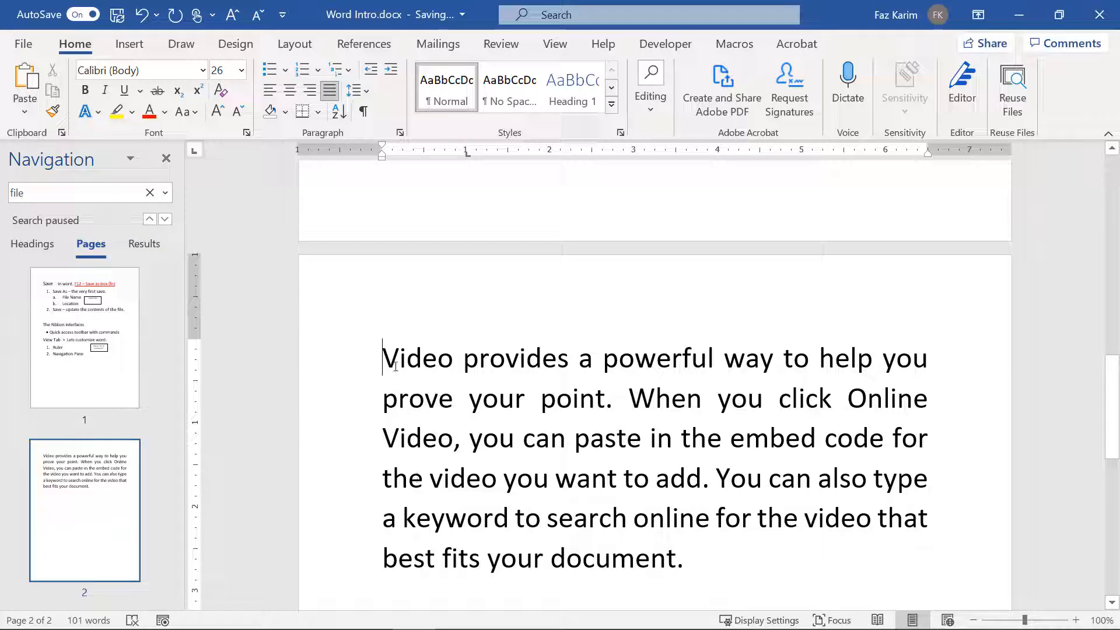
pyautogui.press('Tab')
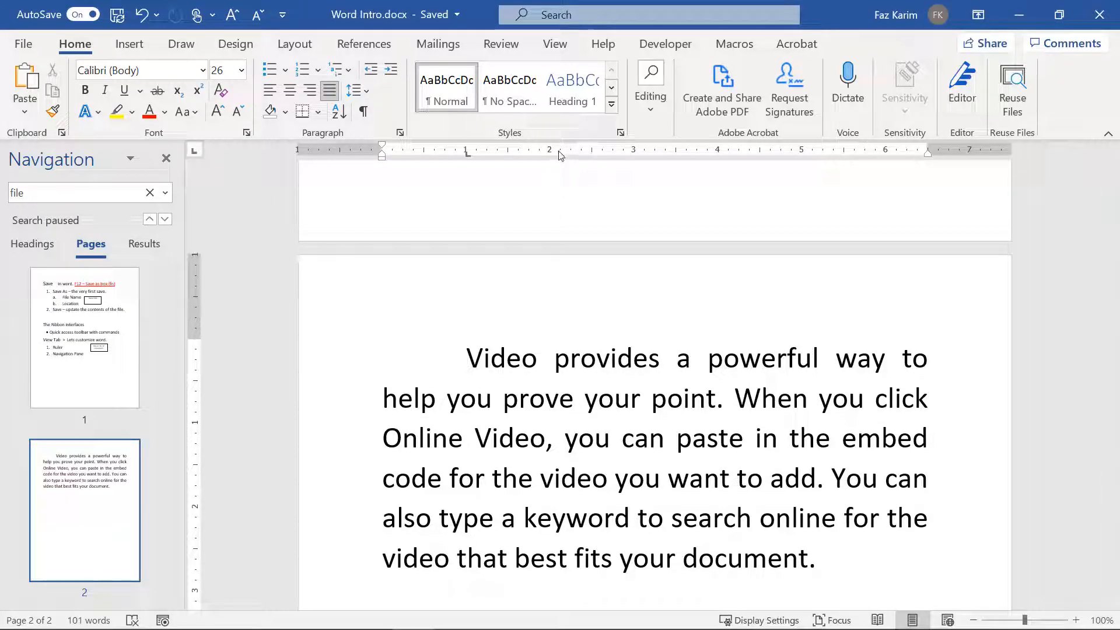
pyautogui.hotkey('ctrl', 'z')
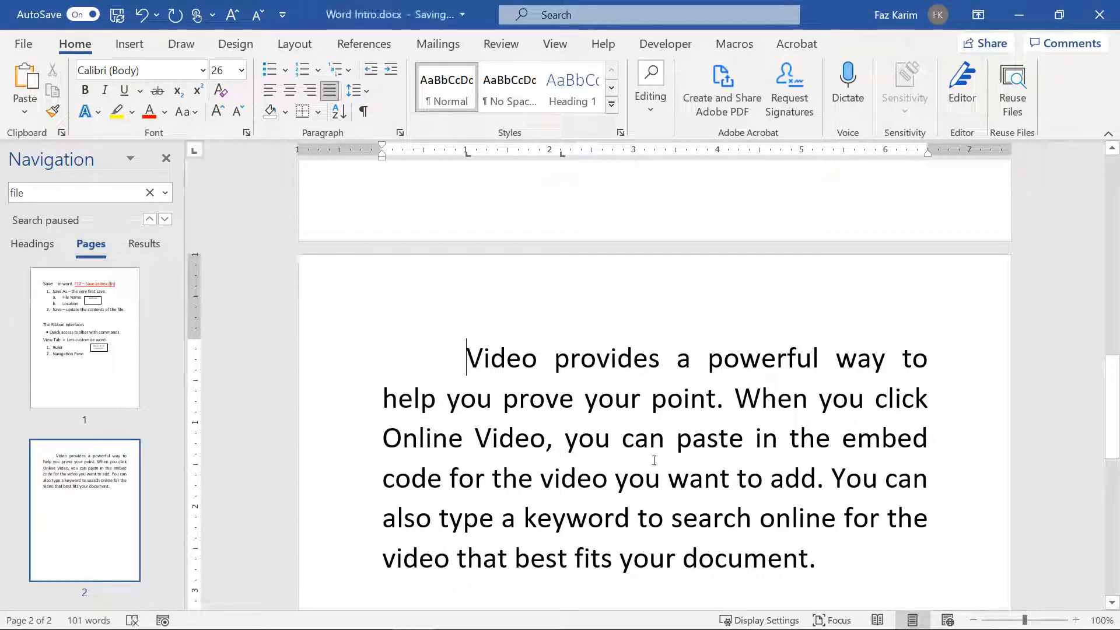
# Step: Add a one-sentence =rand(1,1) paragraph below and tab-indent its first line
pyautogui.click(822, 560)
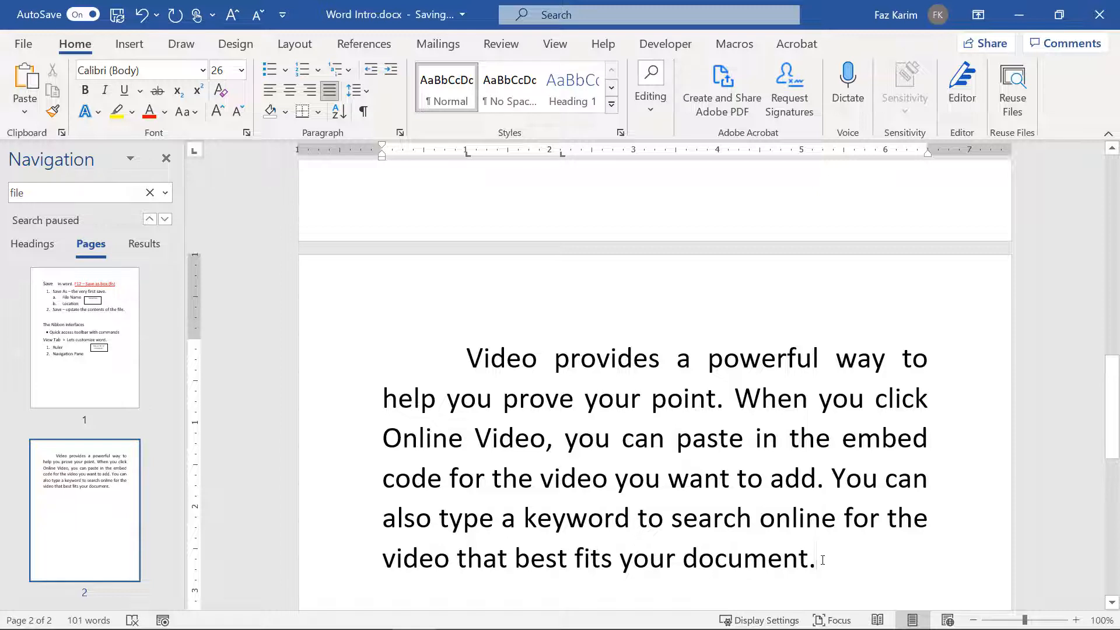
pyautogui.press('Return')
pyautogui.write('+ran')
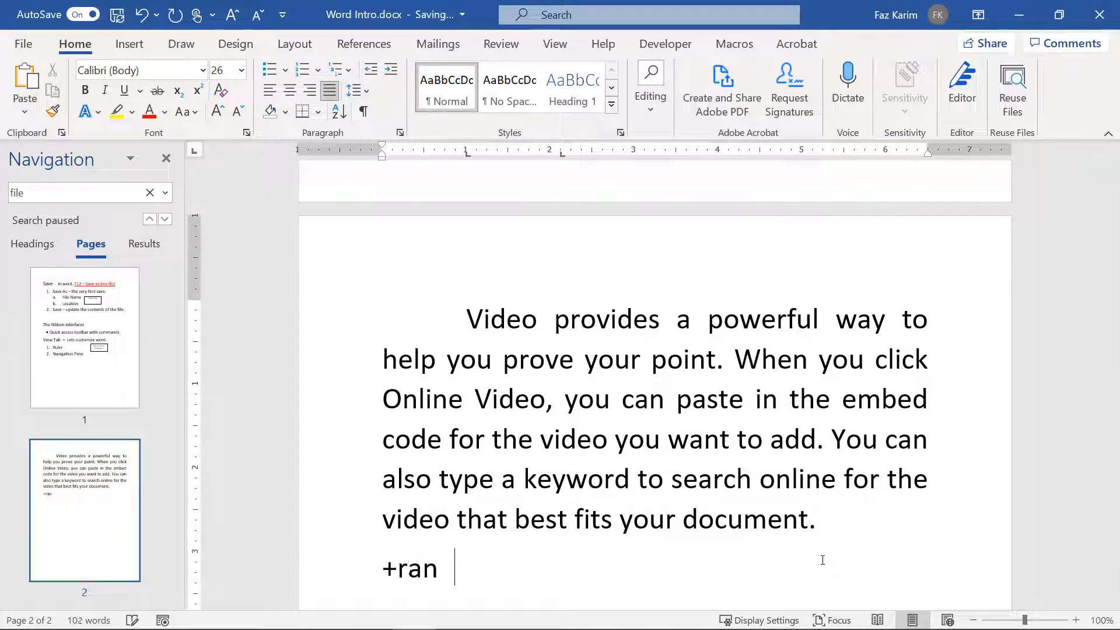
pyautogui.press('BackSpace')
pyautogui.press('BackSpace')
pyautogui.press('BackSpace')
pyautogui.press('BackSpace')
pyautogui.press('BackSpace')
pyautogui.write('=')
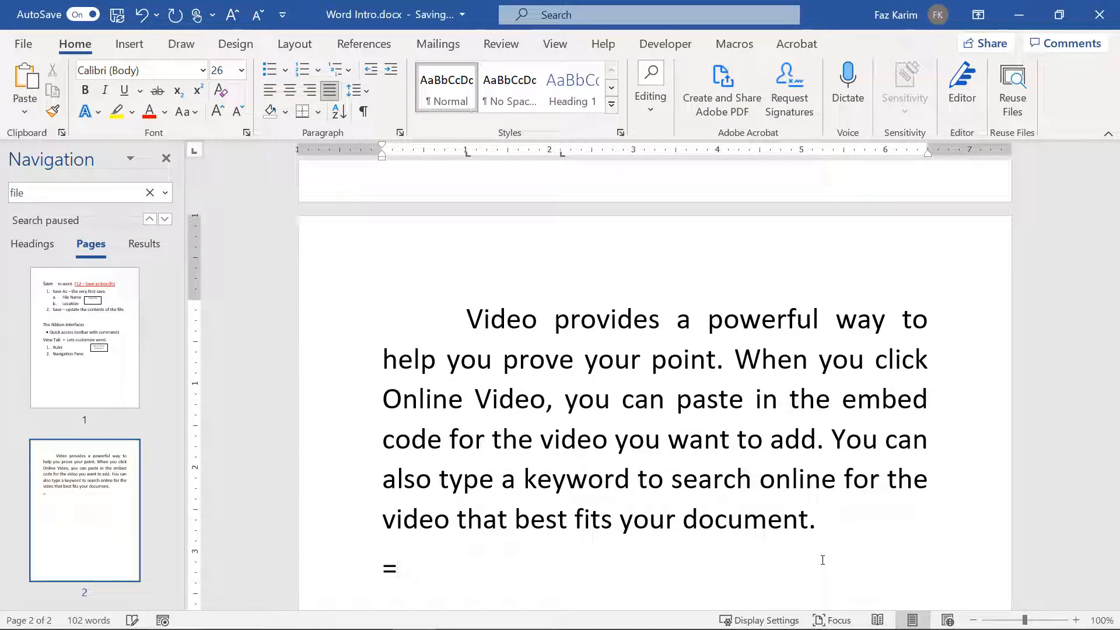
pyautogui.write('rand(1,1')
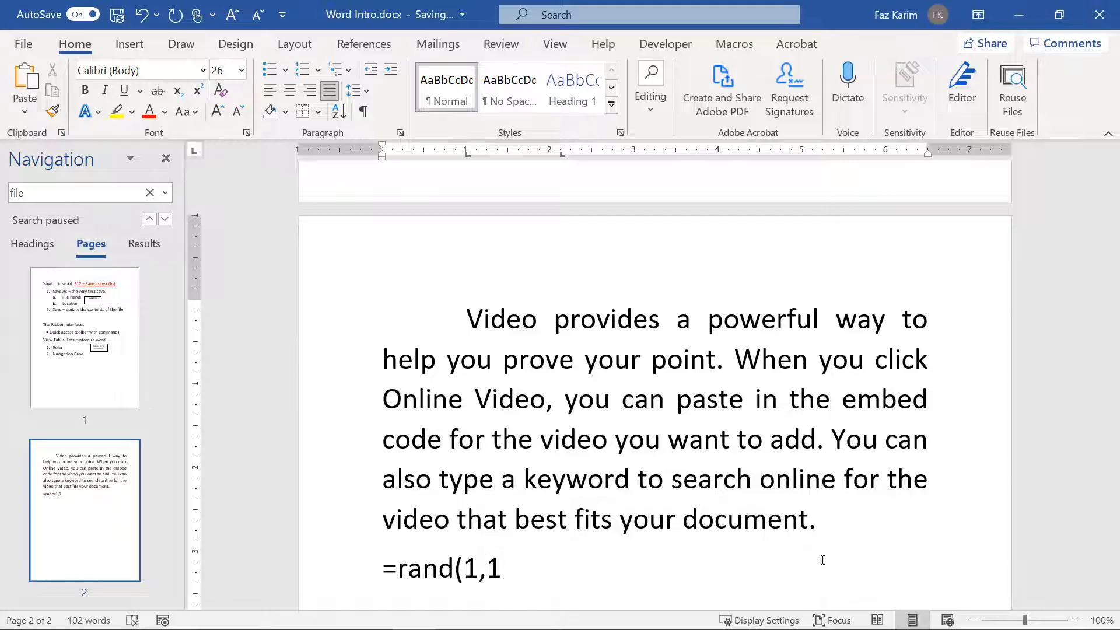
pyautogui.write(')')
pyautogui.press('Return')
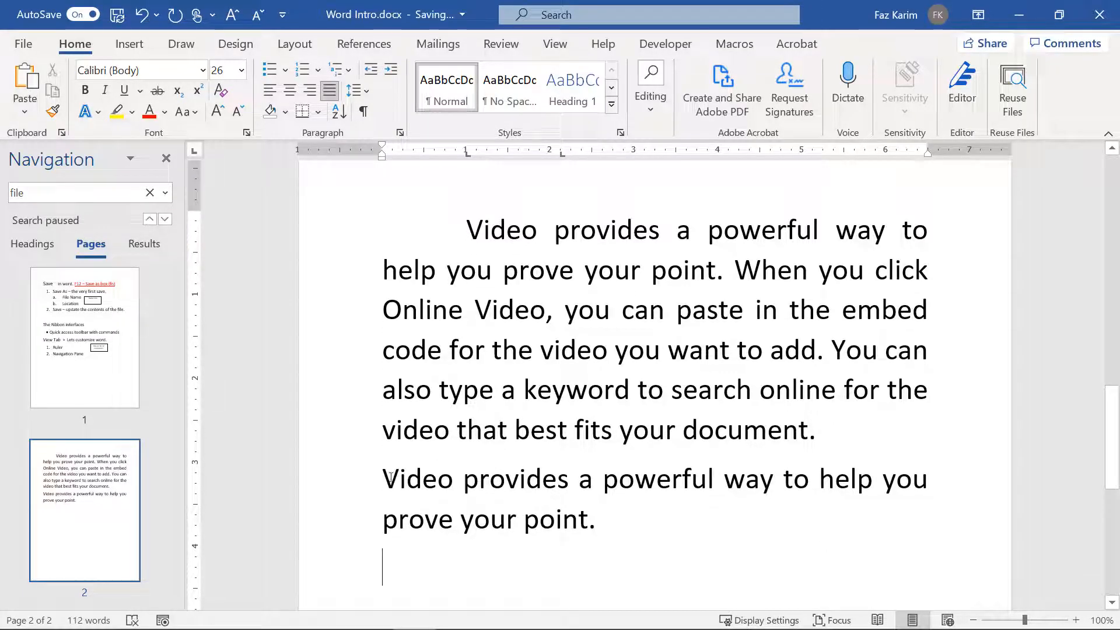
pyautogui.click(391, 477)
pyautogui.press('Tab')
pyautogui.press('Tab')
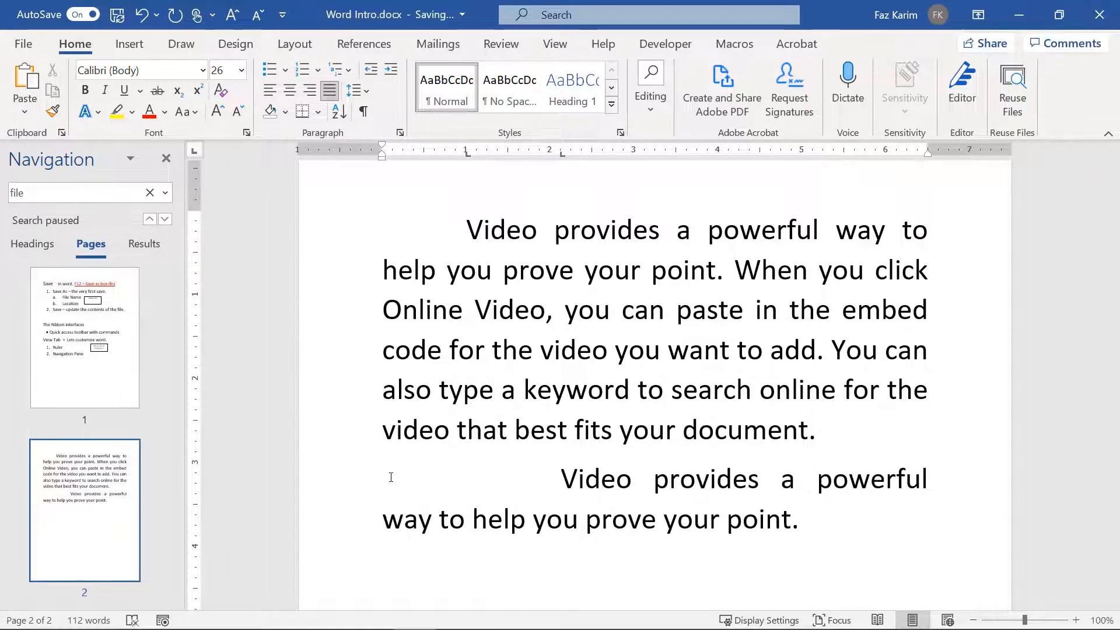
# Step: Draw red pen marks pointing out the indent, then clear them
pyautogui.moveTo(563, 473); pyautogui.dragTo(563, 156)
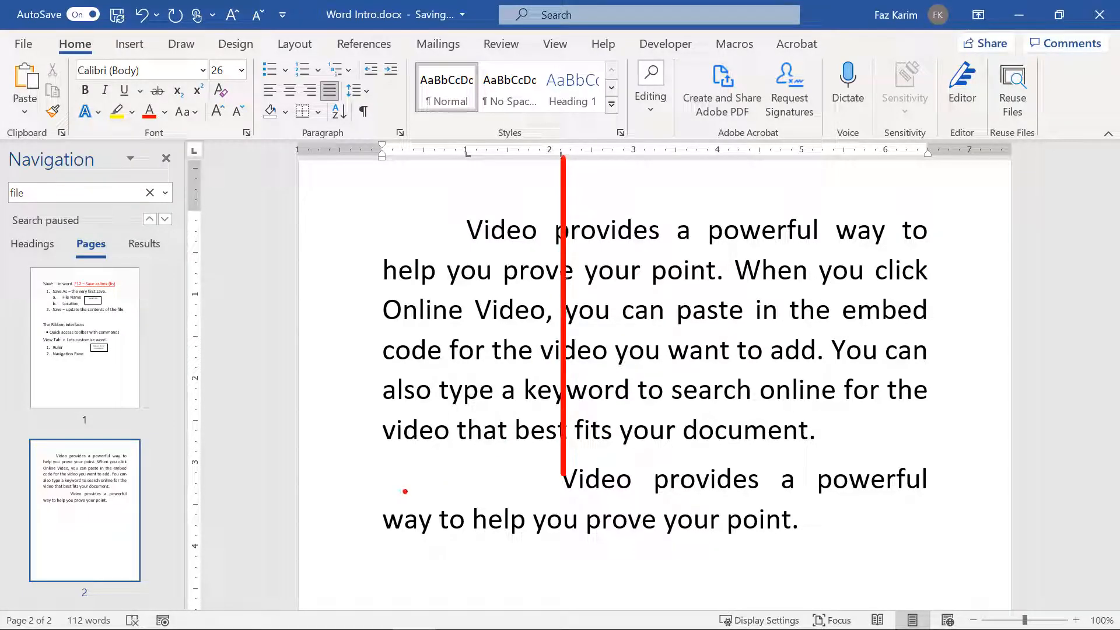
pyautogui.moveTo(389, 479)
pyautogui.mouseDown()
pyautogui.moveTo(484, 476)
pyautogui.moveTo(467, 495)
pyautogui.mouseUp()
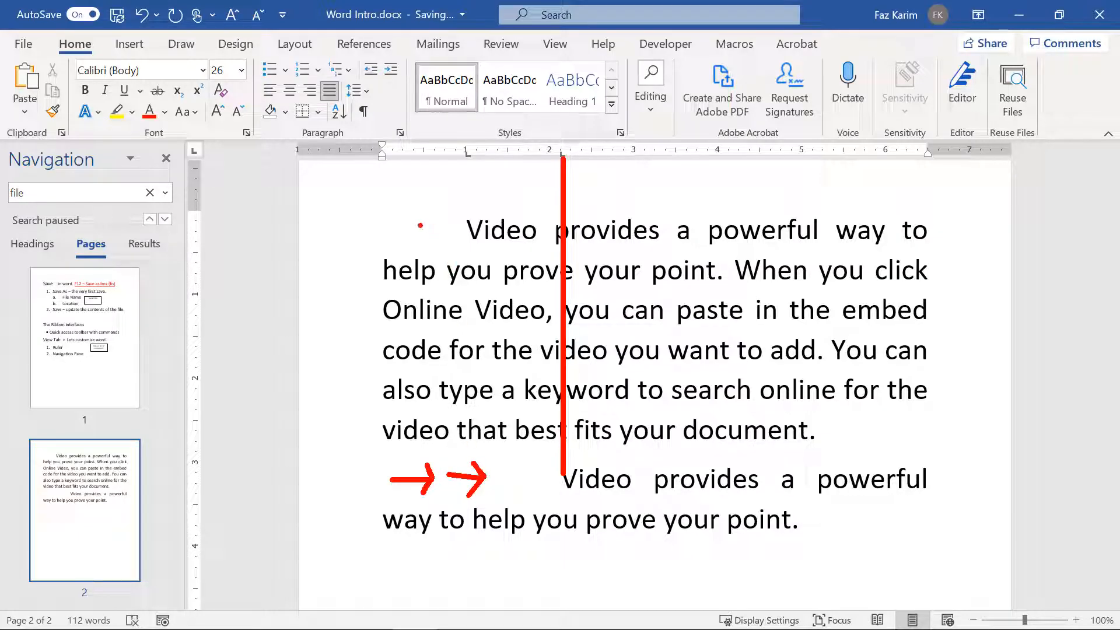
pyautogui.moveTo(413, 225)
pyautogui.mouseDown()
pyautogui.moveTo(445, 220)
pyautogui.moveTo(437, 240)
pyautogui.mouseUp()
pyautogui.press('Escape')
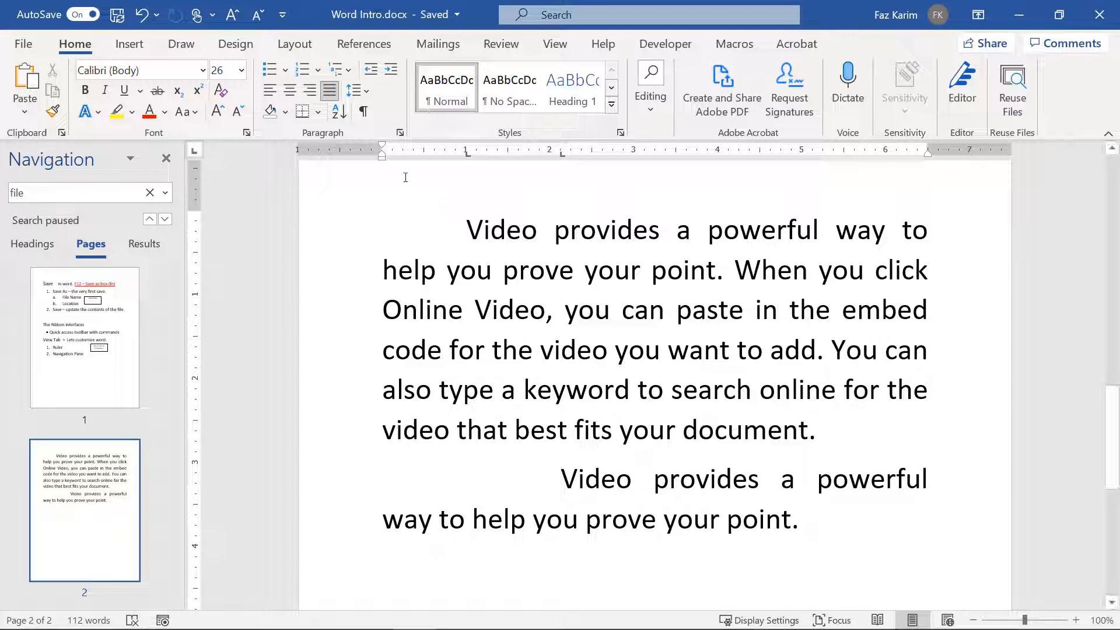
pyautogui.click(364, 112)
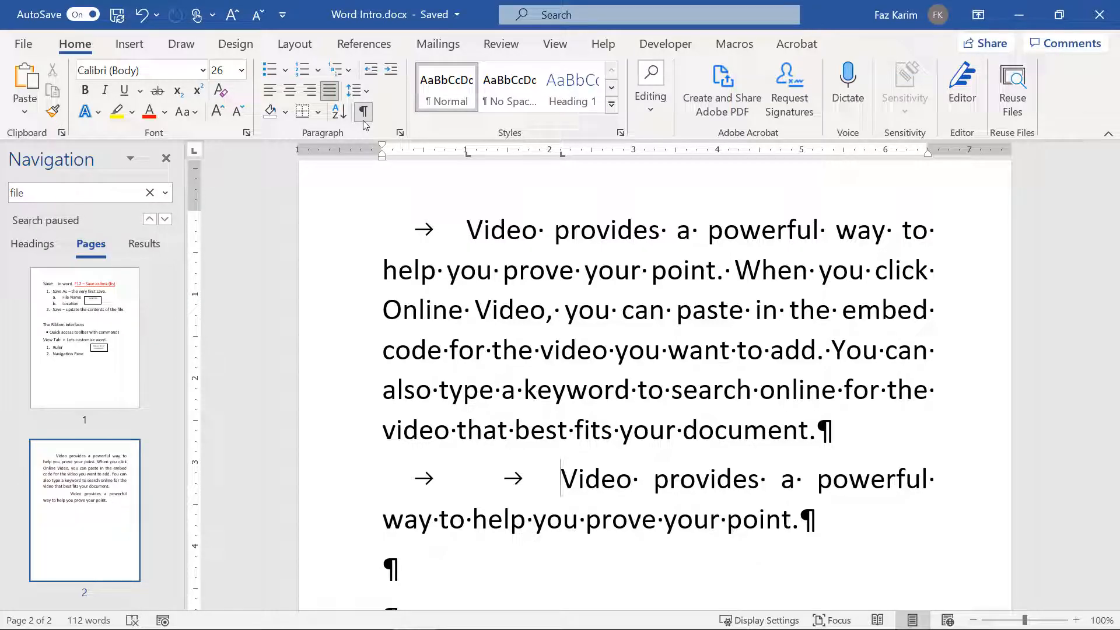
pyautogui.click(363, 119)
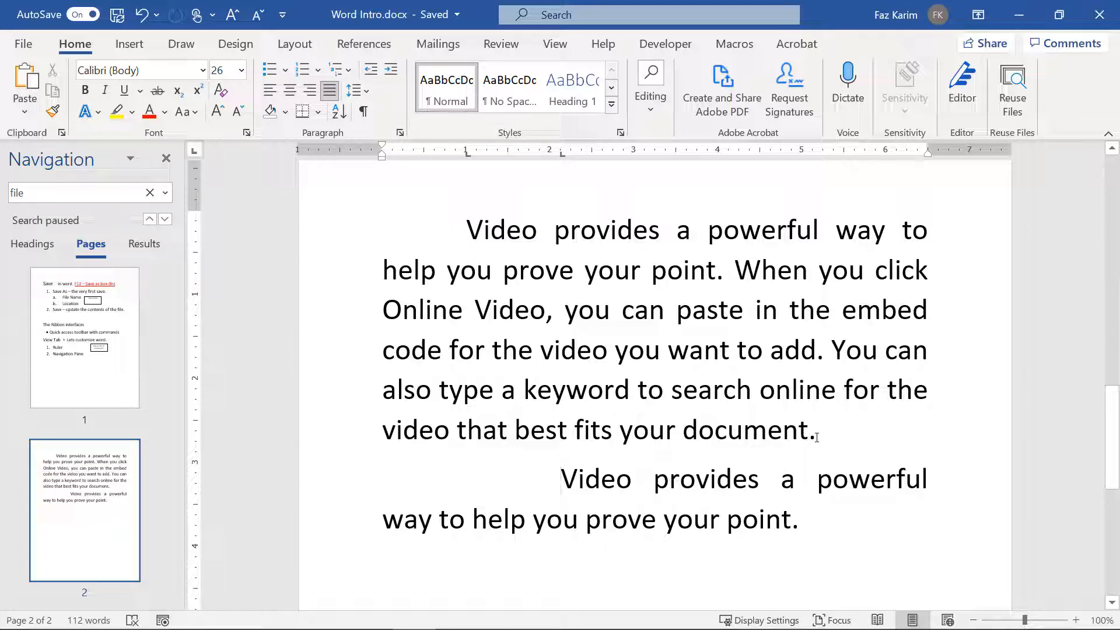
# Step: Centre the first page 2 sample paragraph, leaving the Borders list unused
pyautogui.moveTo(803, 432); pyautogui.dragTo(468, 212)
pyautogui.click(290, 92)
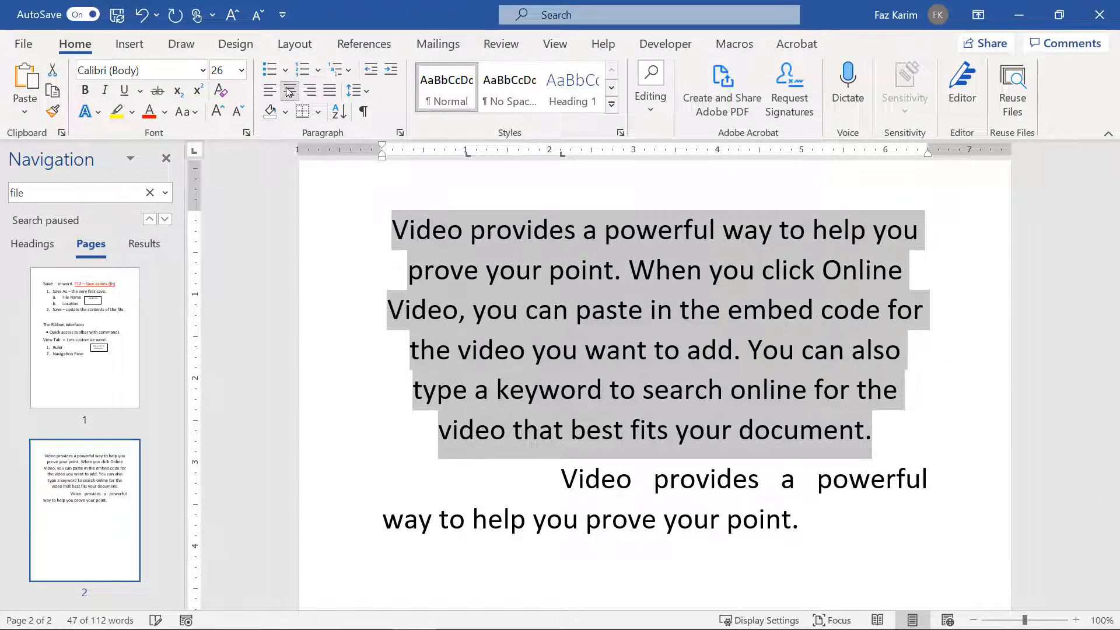
pyautogui.click(318, 112)
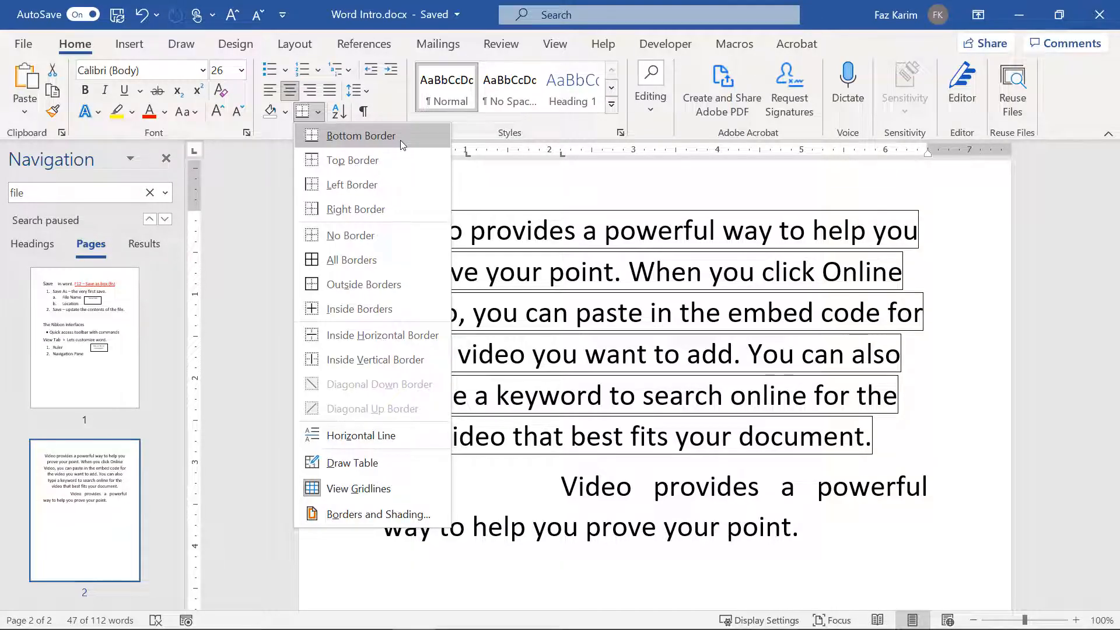
pyautogui.click(531, 194)
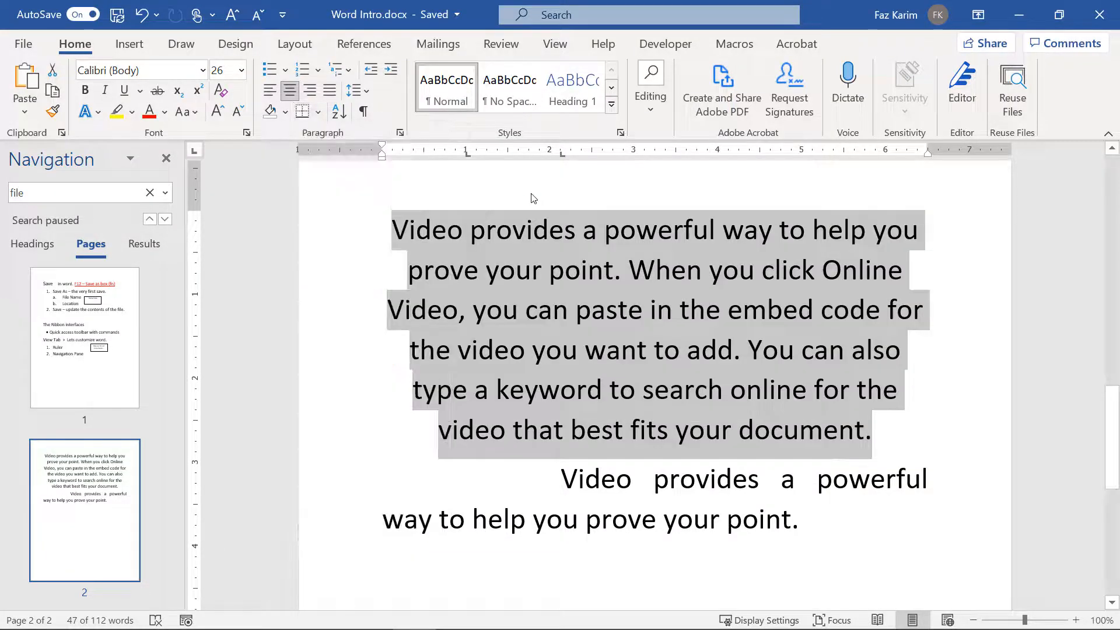
# Step: Apply Yellow shading to the centred paragraph
pyautogui.click(285, 112)
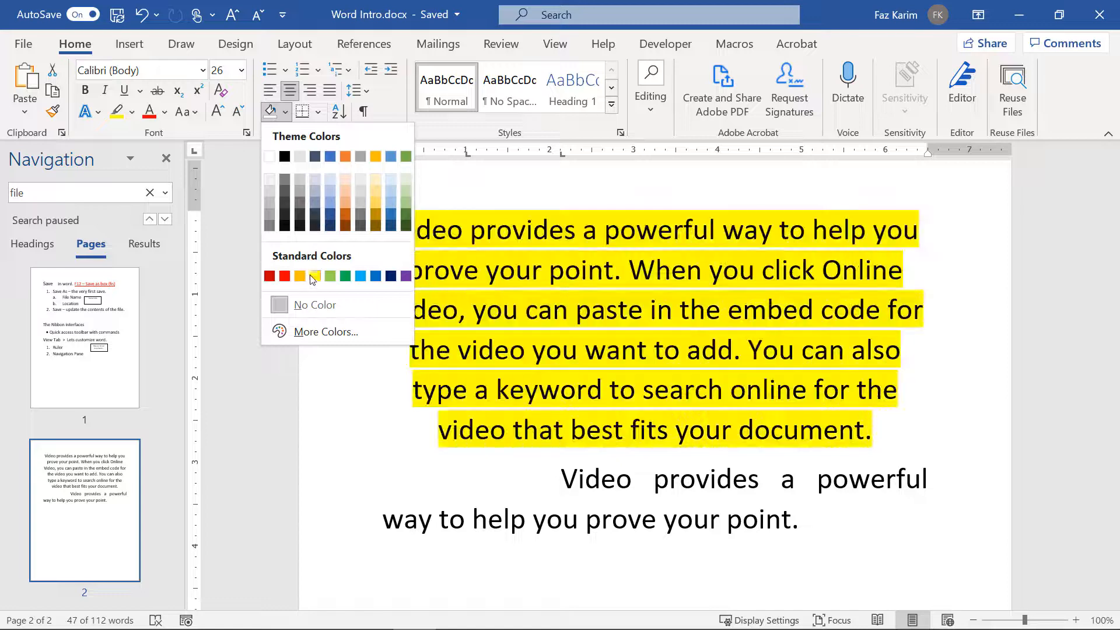
pyautogui.click(314, 276)
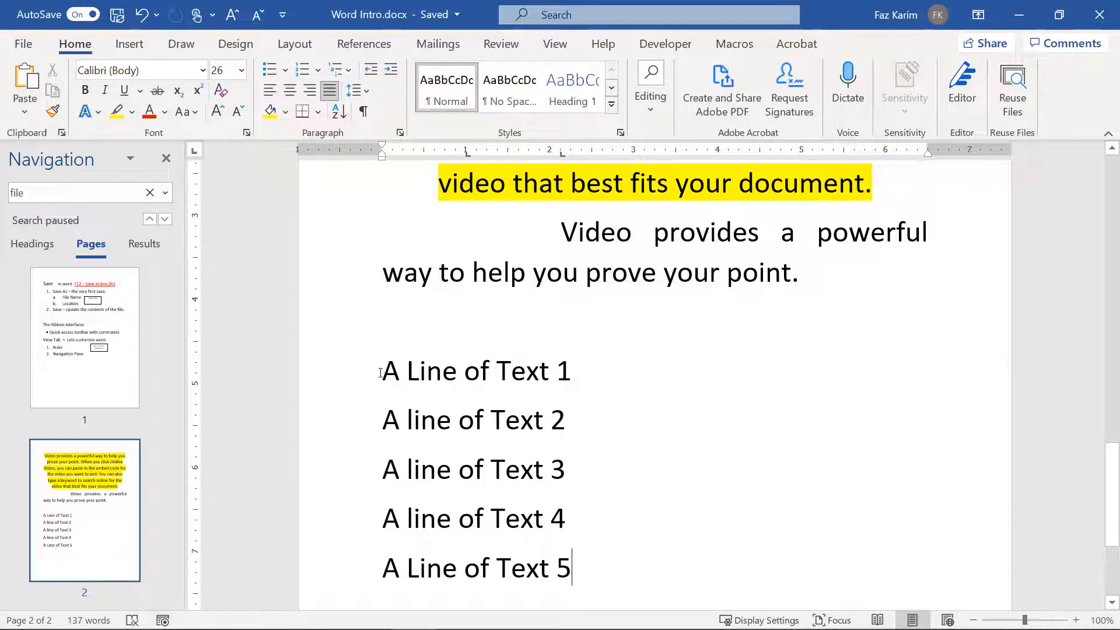
# Step: Give the five 'A Line of Text' lines solid round bullets
pyautogui.moveTo(380, 373); pyautogui.dragTo(574, 596)
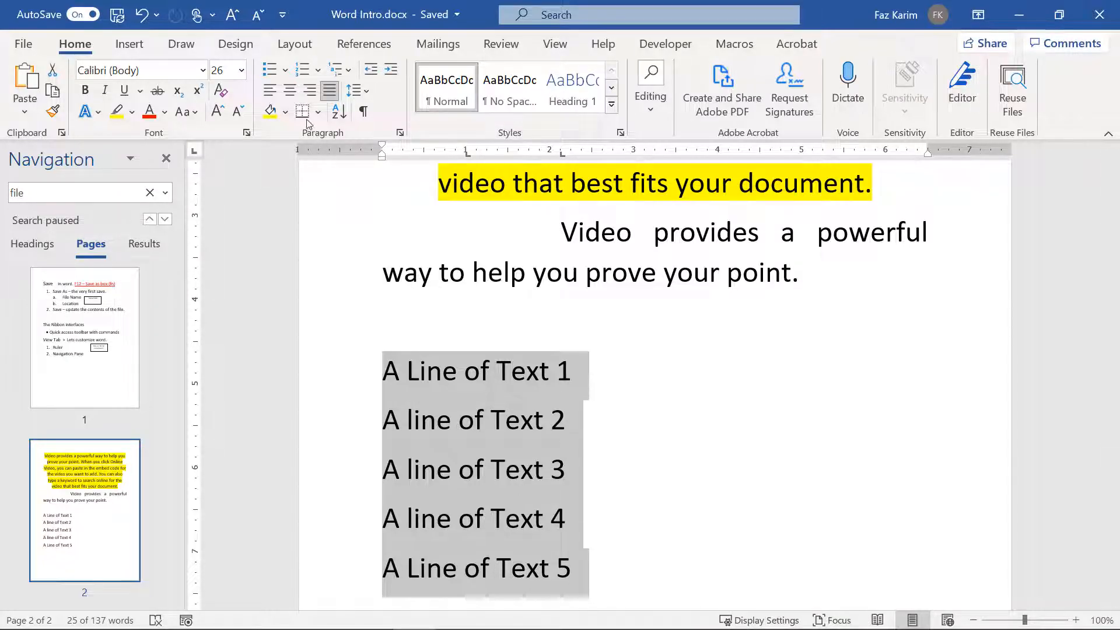
pyautogui.click(274, 78)
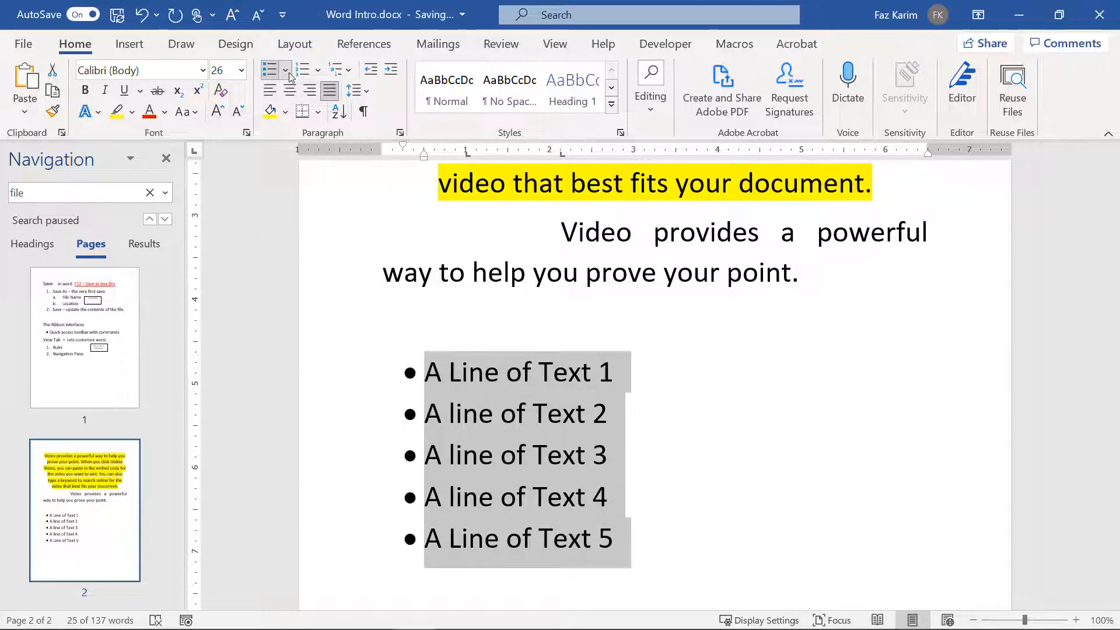
pyautogui.click(286, 72)
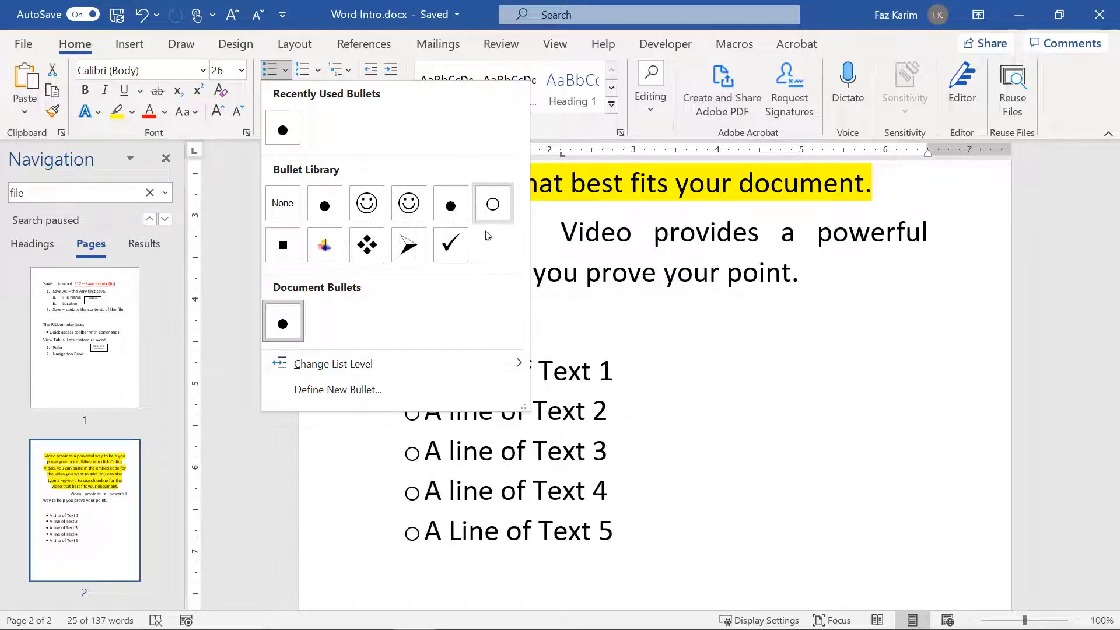
pyautogui.click(596, 402)
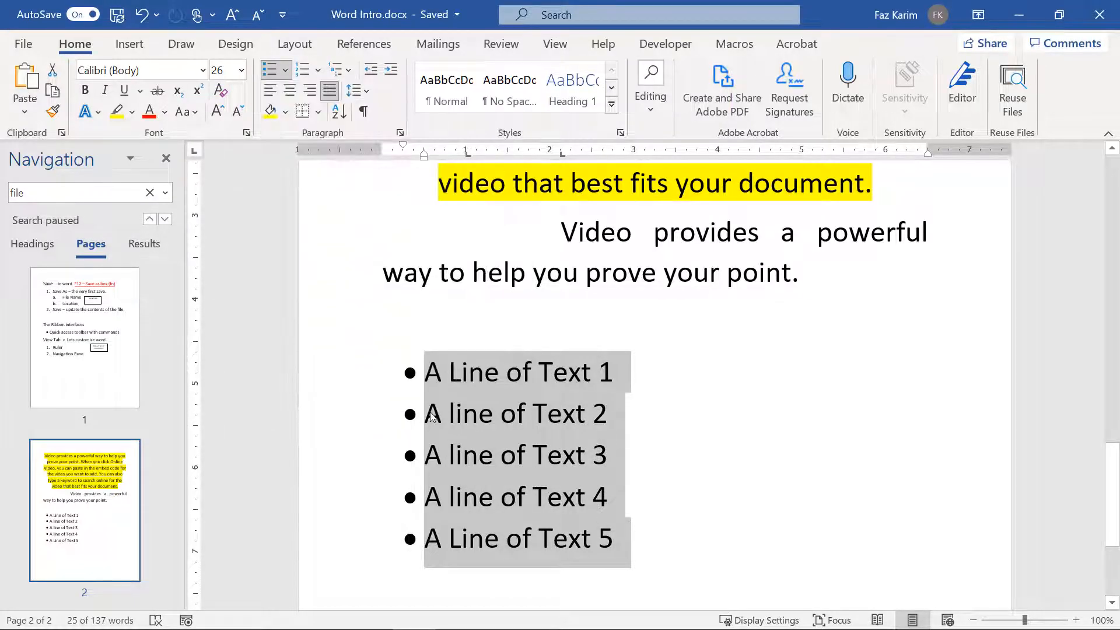
pyautogui.click(426, 414)
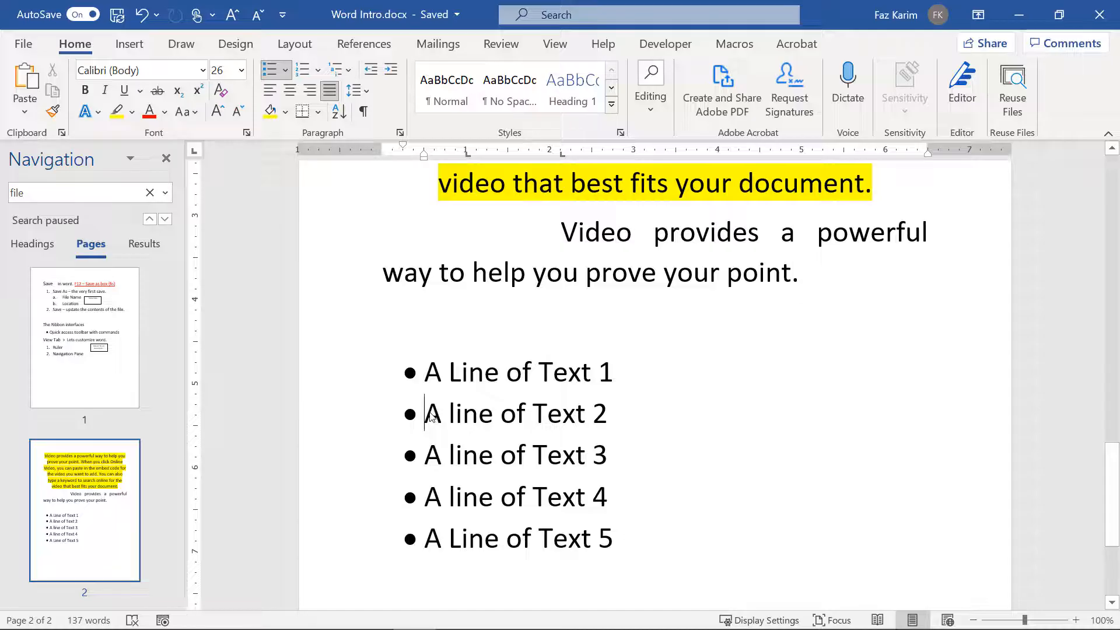
# Step: Demote 'A line of Text 2' two levels and give it a checkmark bullet
pyautogui.click(391, 69)
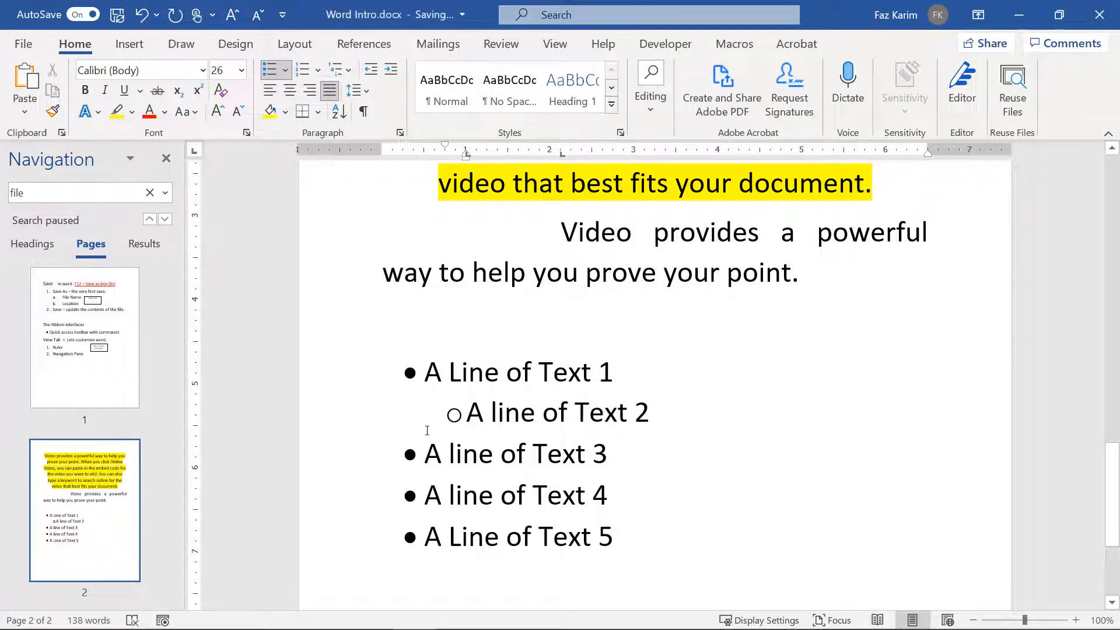
pyautogui.press('Tab')
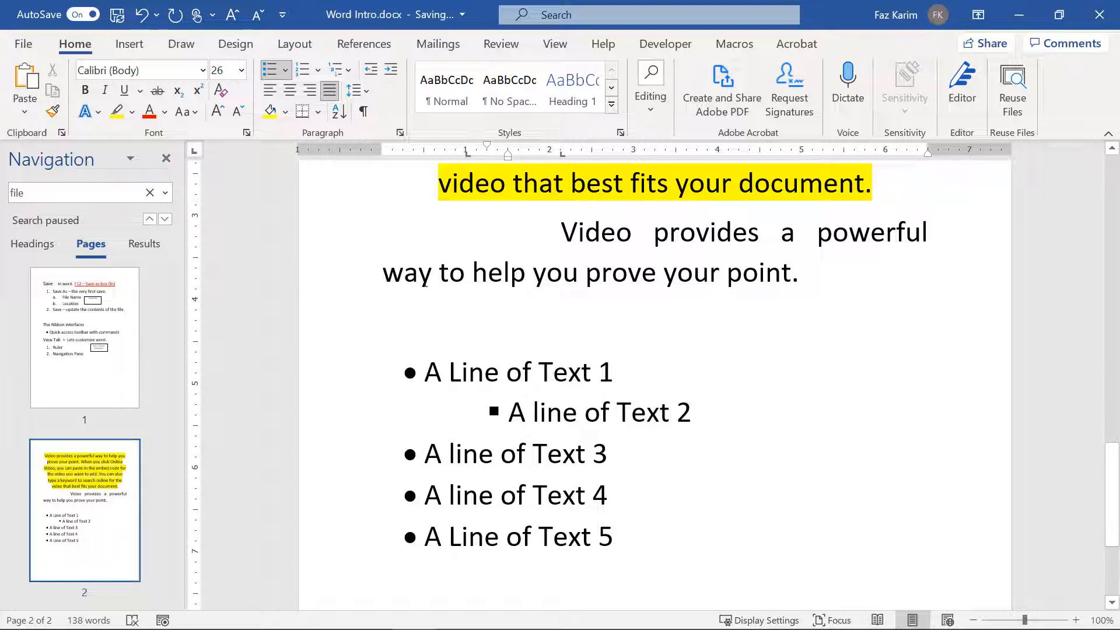
pyautogui.click(285, 71)
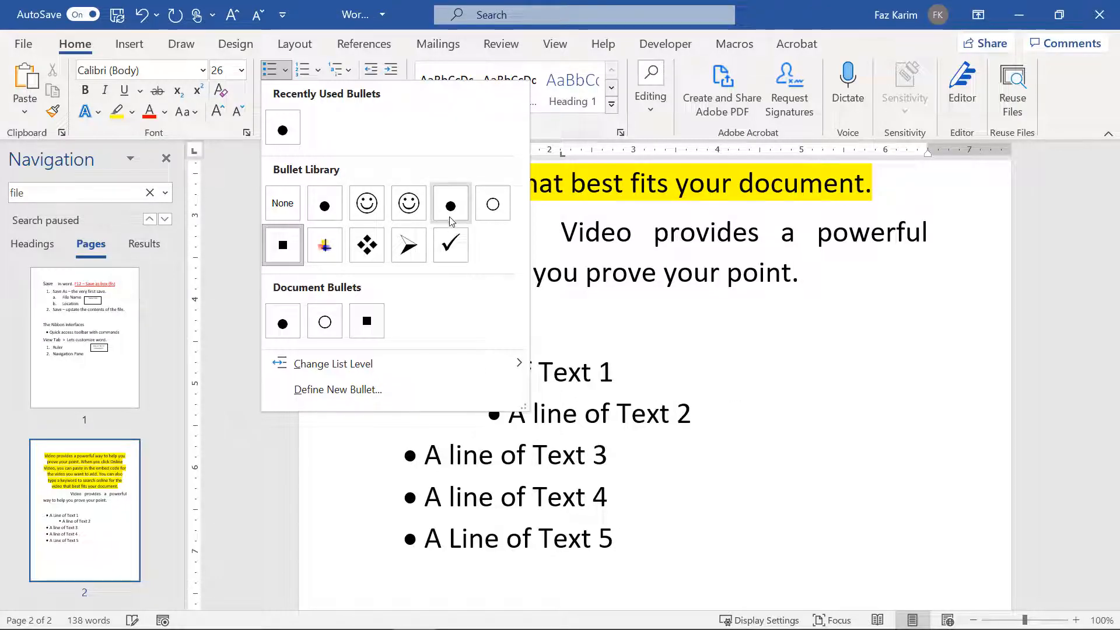
pyautogui.click(450, 245)
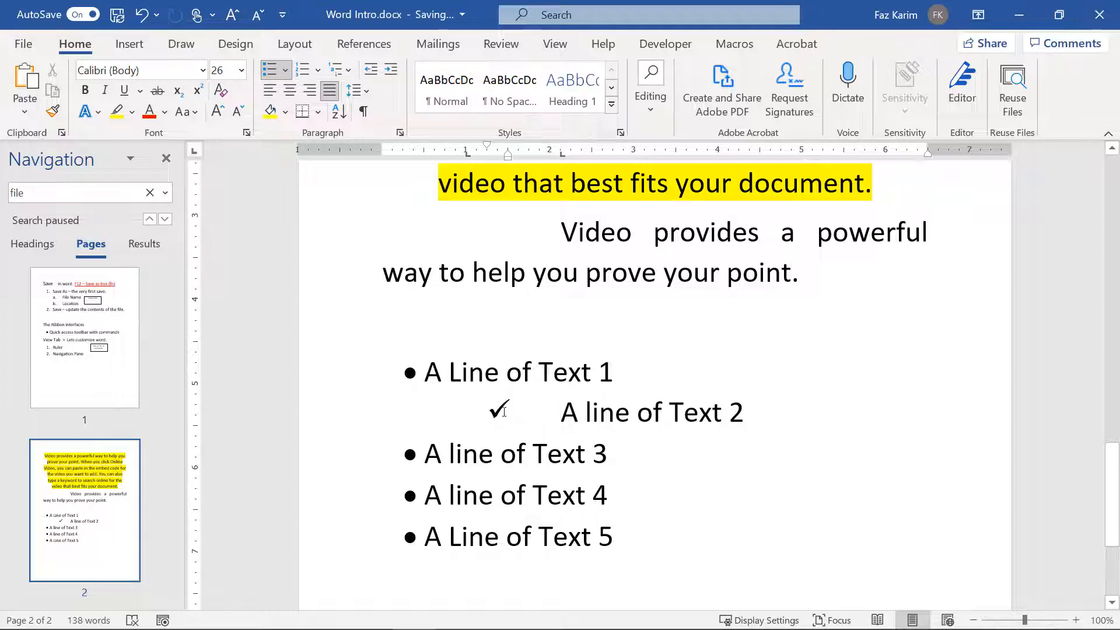
pyautogui.click(494, 408)
pyautogui.click(489, 407)
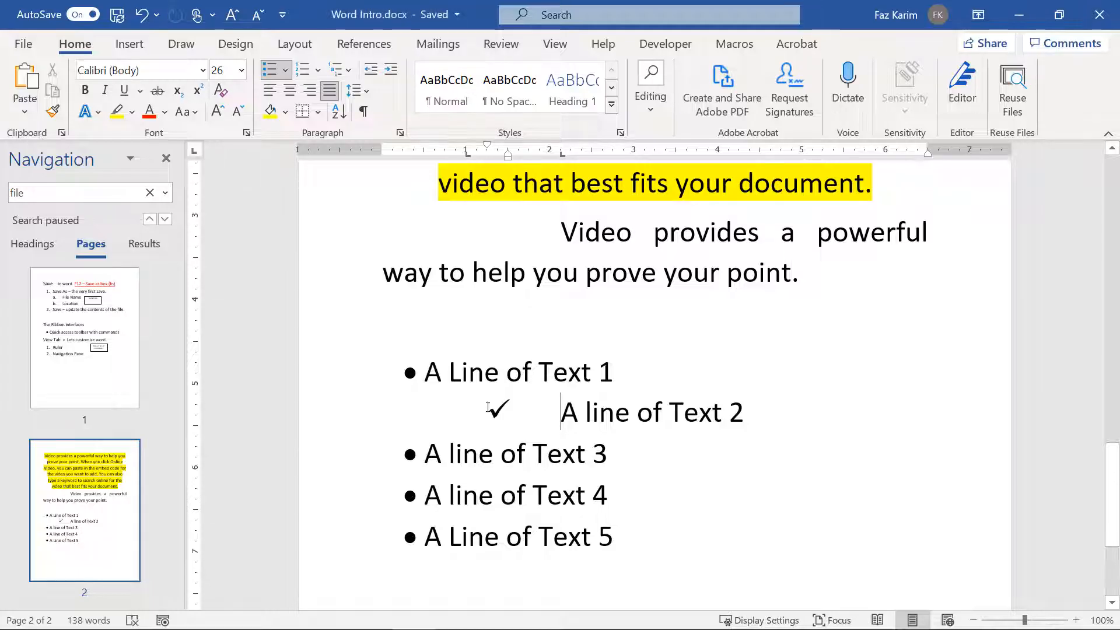
pyautogui.hotkey('ctrl', 'z')
pyautogui.hotkey('ctrl', 'y')
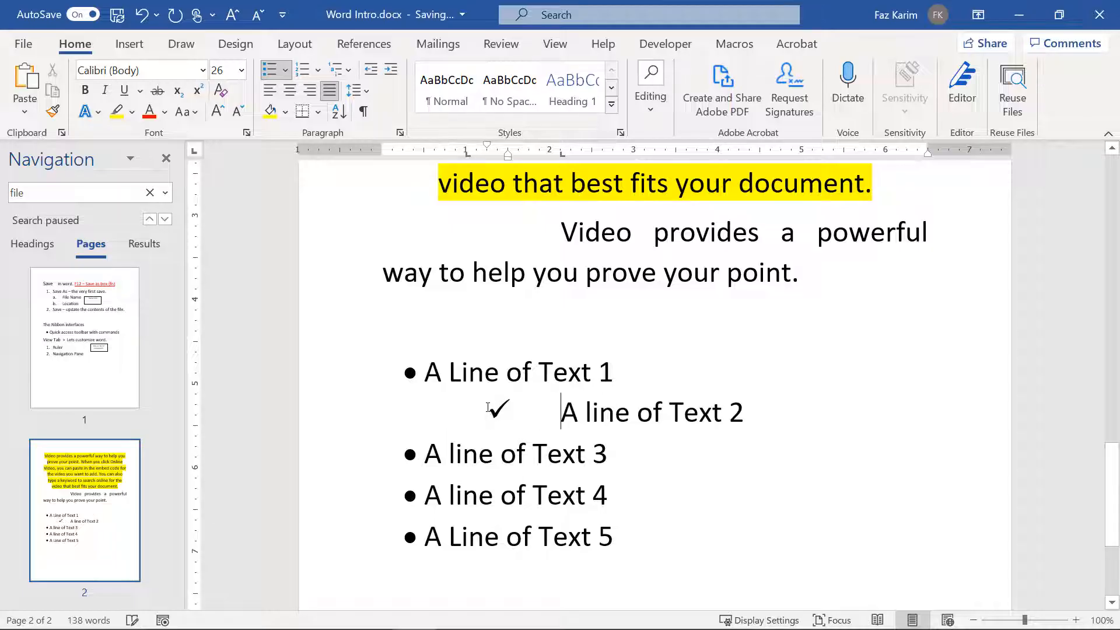
# Step: Indent lines 3 and 4, giving line 3 the multicolour plus bullet
pyautogui.click(426, 460)
pyautogui.press('Tab')
pyautogui.press('Tab')
pyautogui.click(422, 493)
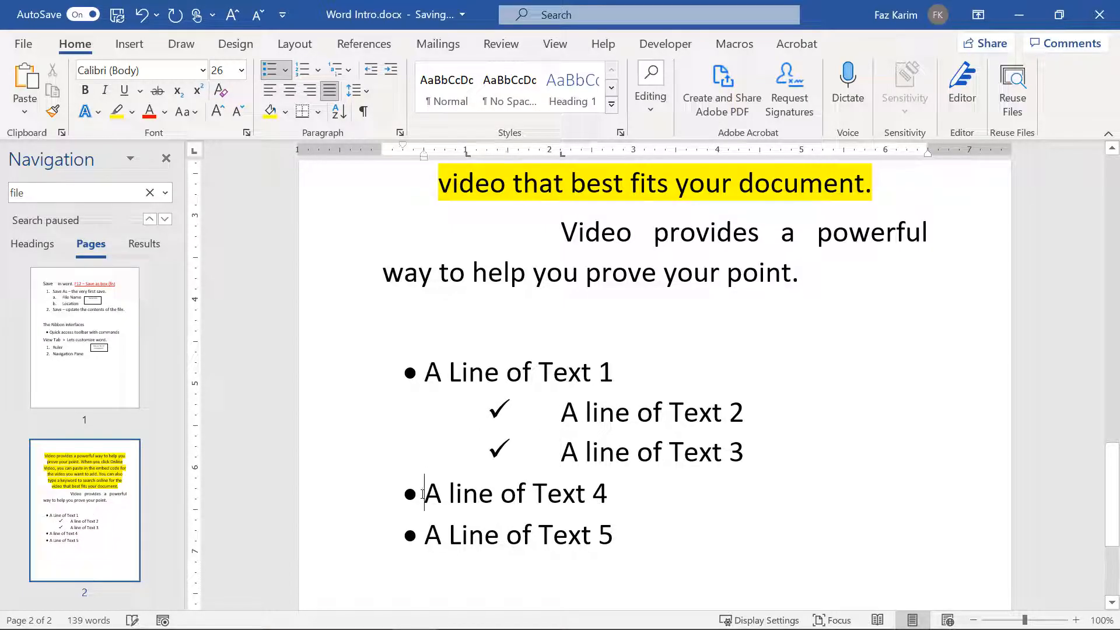
pyautogui.press('Tab')
pyautogui.press('Tab')
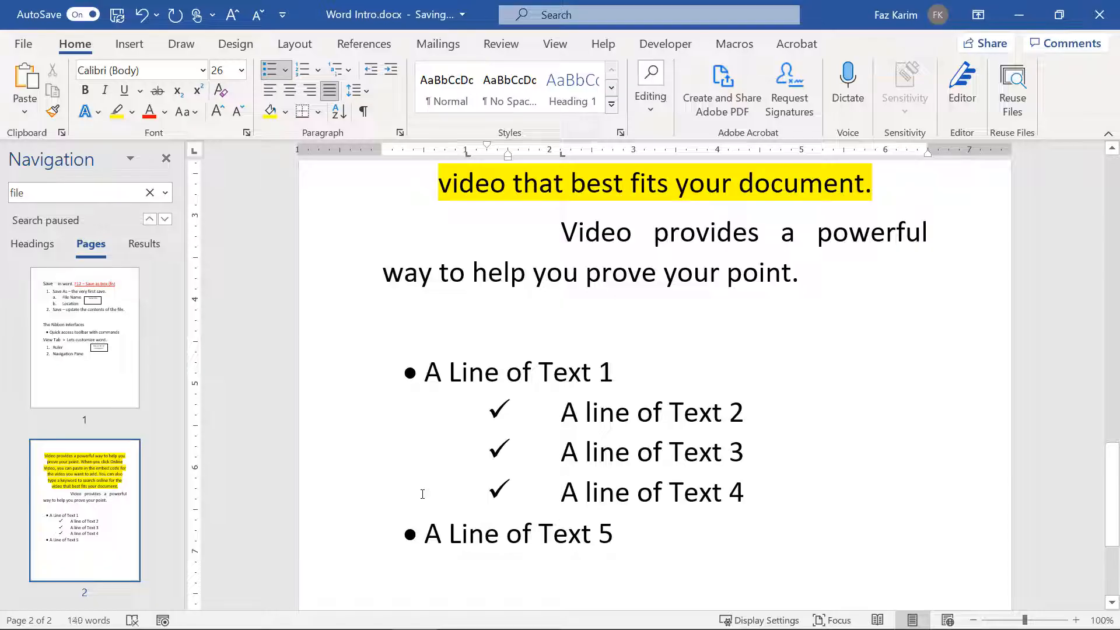
pyautogui.click(480, 454)
pyautogui.hotkey('shift', 'Tab')
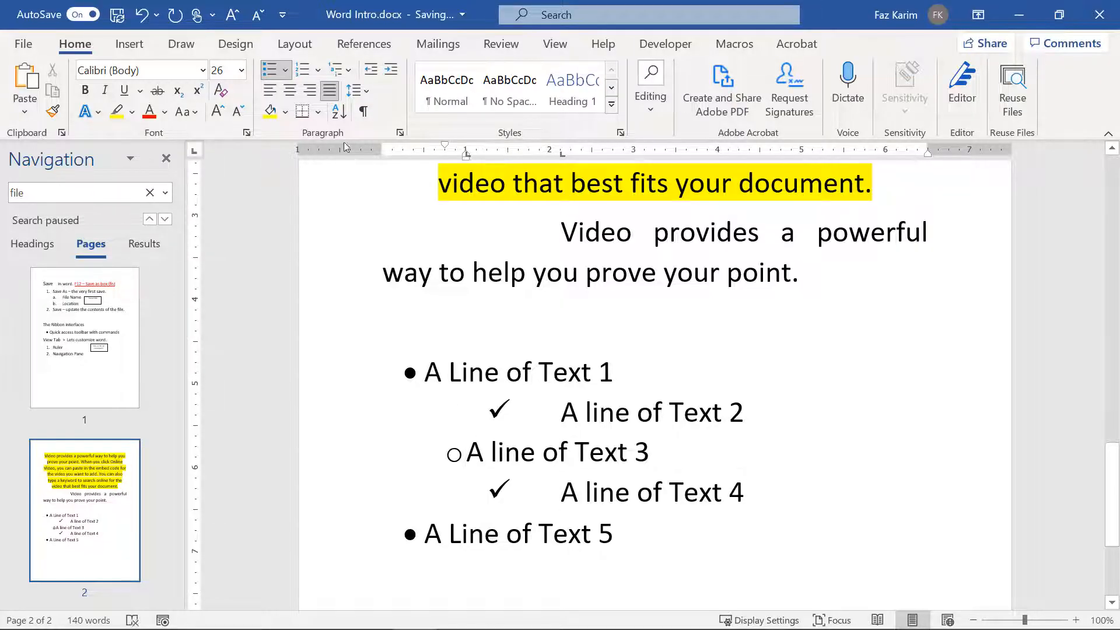
pyautogui.click(286, 70)
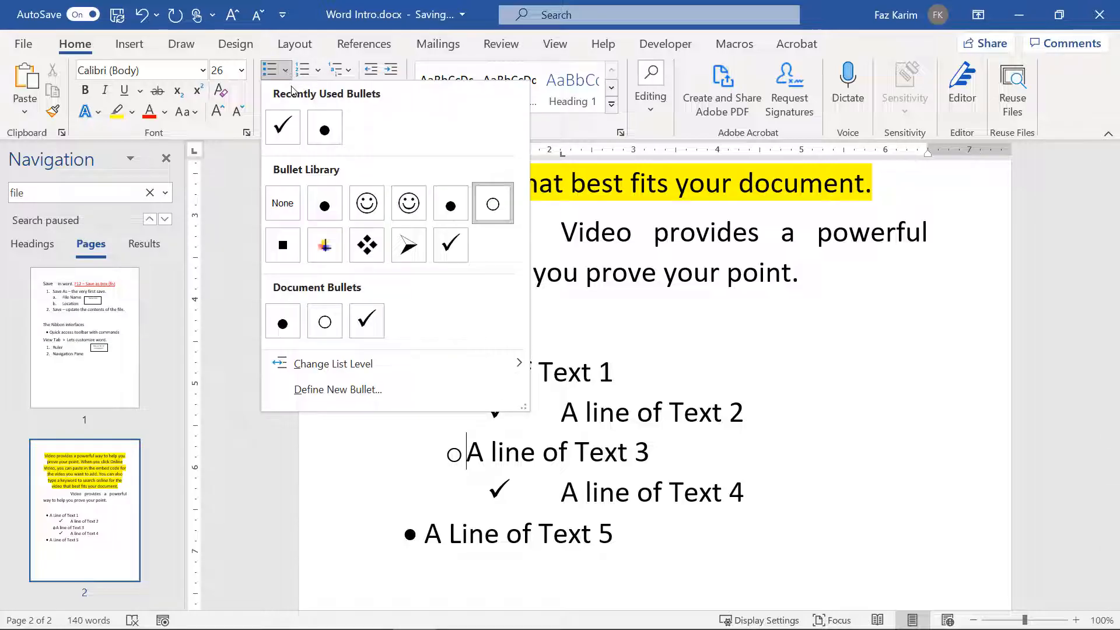
pyautogui.click(337, 246)
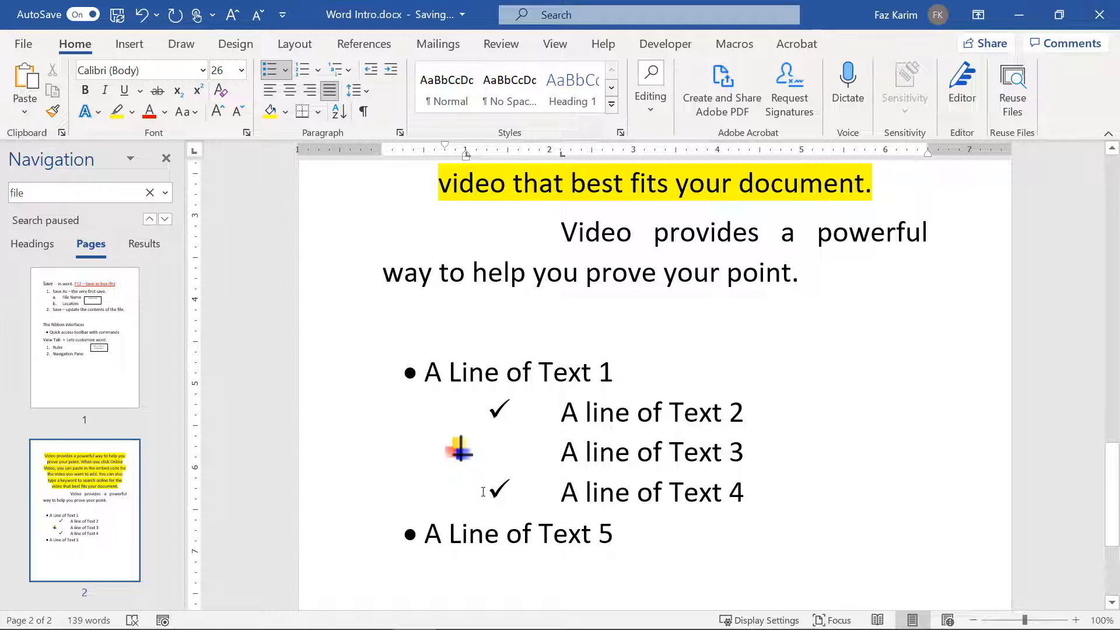
# Step: Indent line 5 one level and return line 2 to the top list level
pyautogui.click(433, 533)
pyautogui.press('F4')
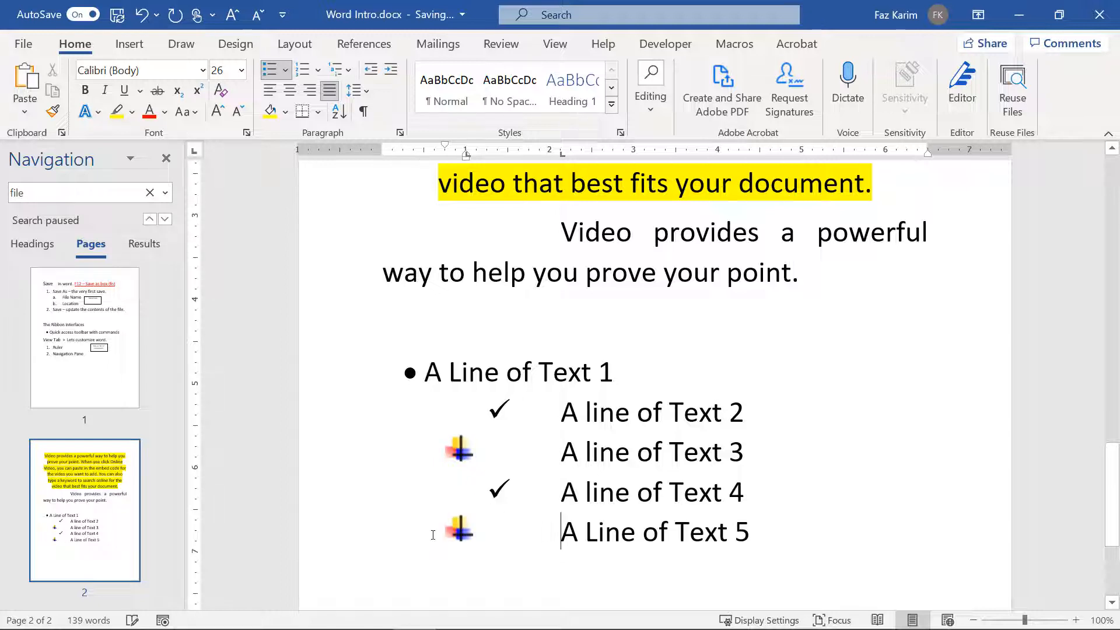
pyautogui.scroll(-1, 433, 535)
pyautogui.scroll(-1, 461, 527)
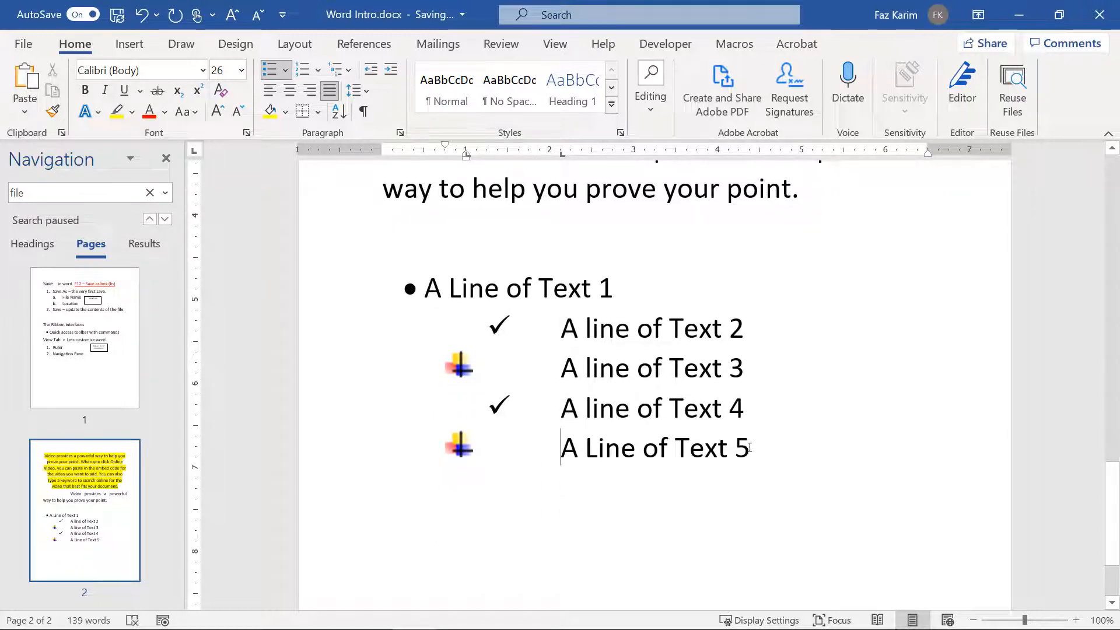
pyautogui.click(556, 333)
pyautogui.press('F4')
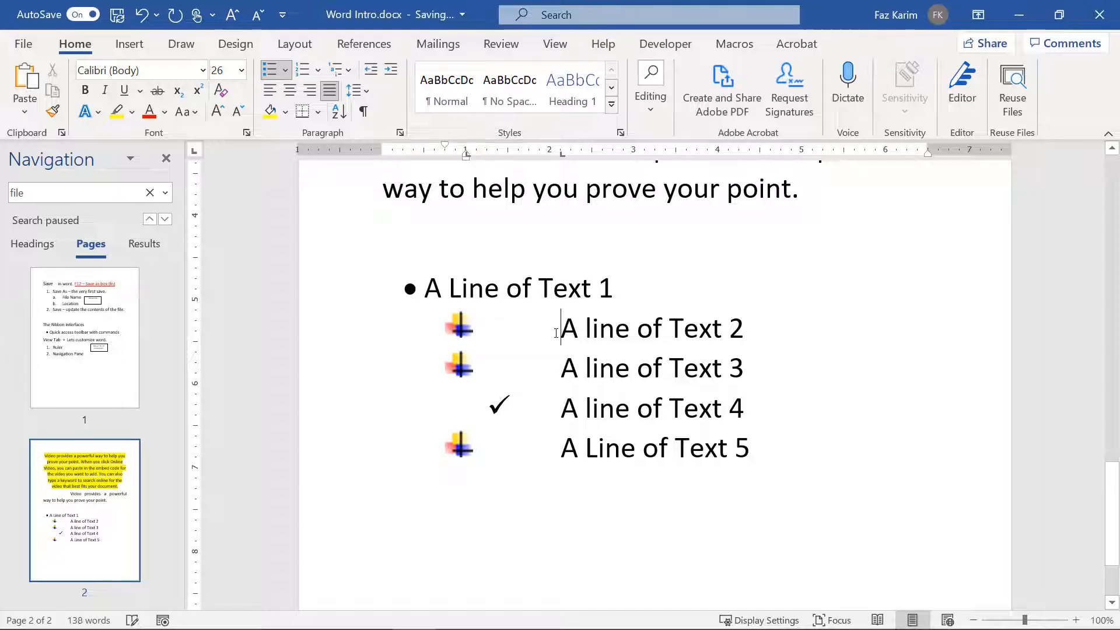
pyautogui.hotkey('shift', 'Tab')
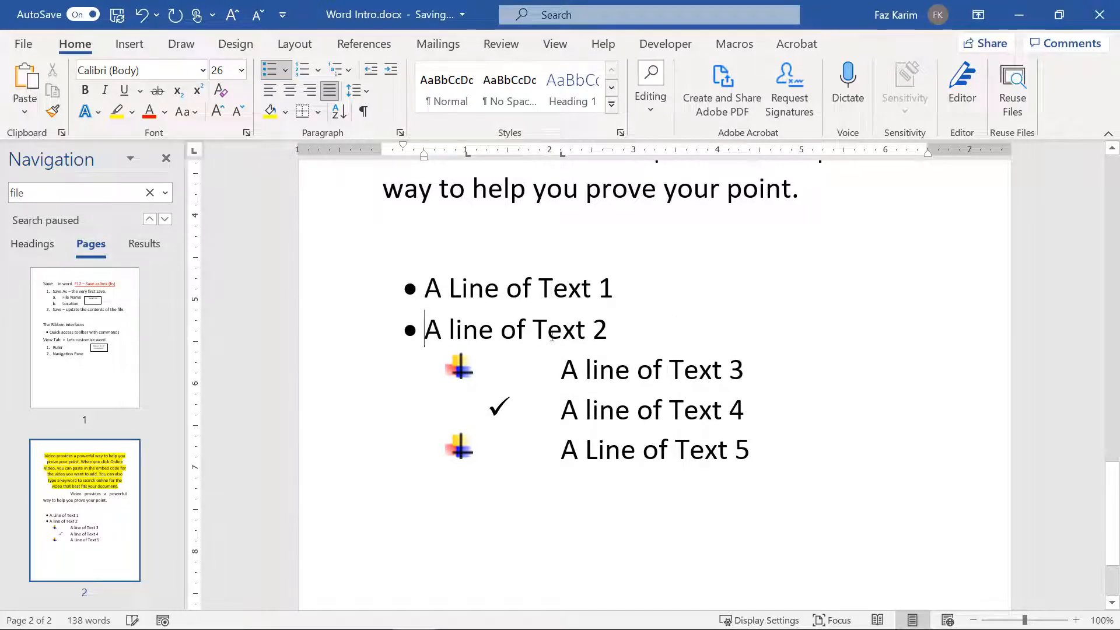
pyautogui.press('Up')
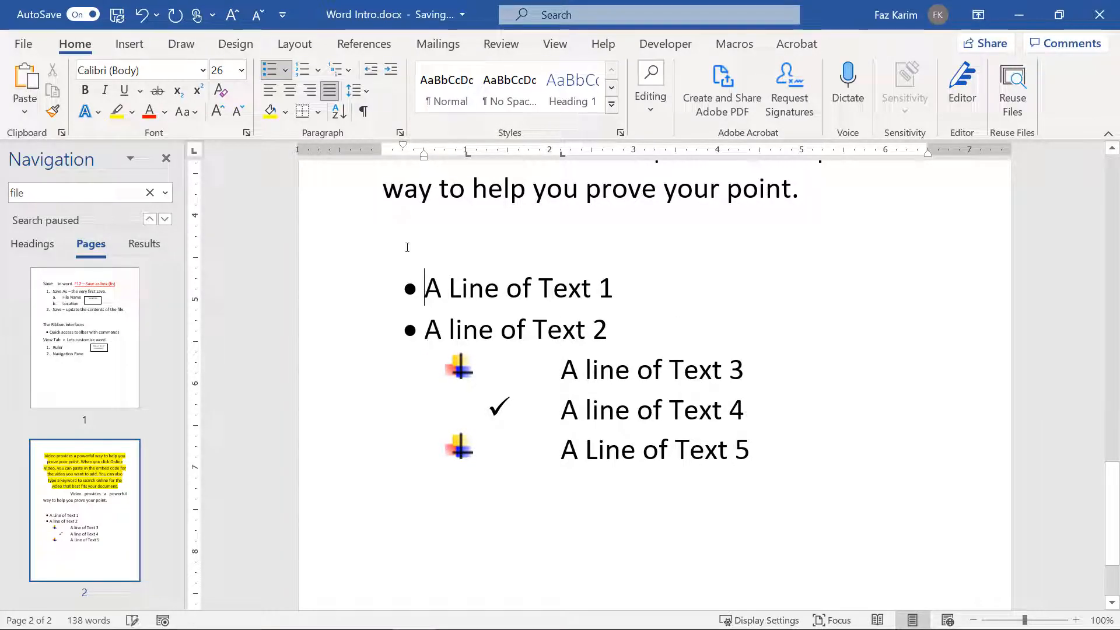
# Step: Give the top lines a smiley bullet and indent lines 2 and 3 one level
pyautogui.click(286, 70)
pyautogui.click(360, 196)
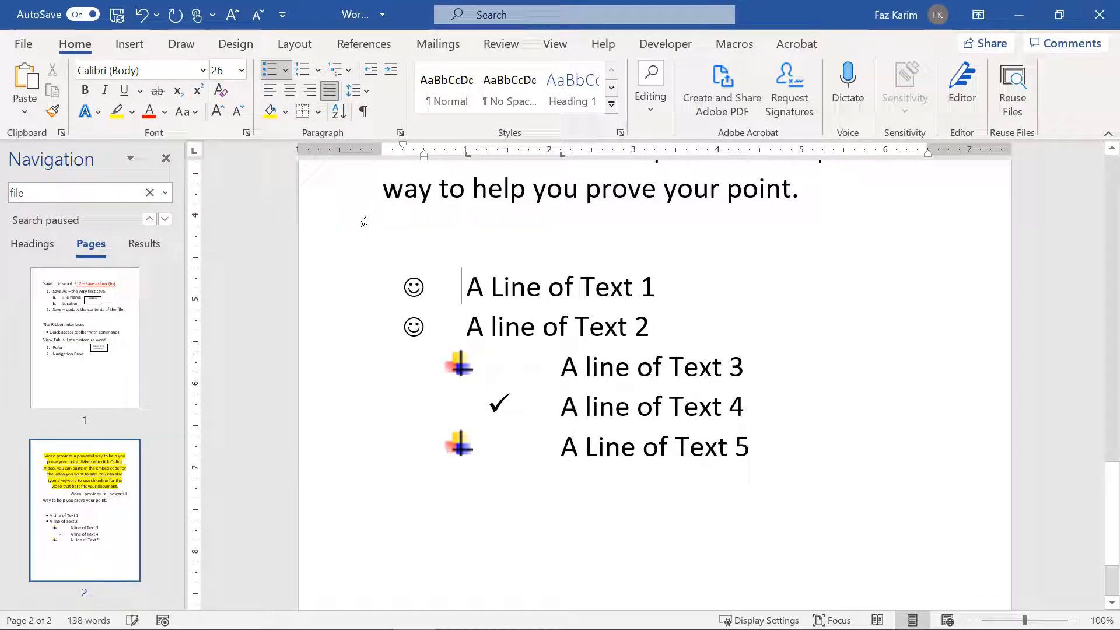
pyautogui.click(452, 334)
pyautogui.press('Tab')
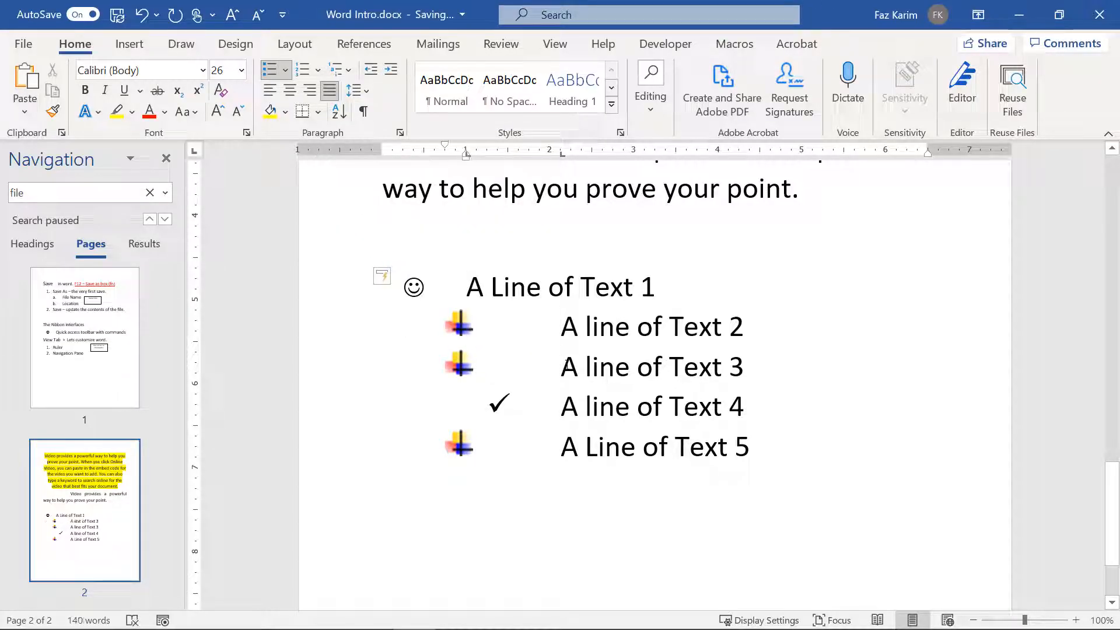
pyautogui.click(566, 364)
pyautogui.press('Tab')
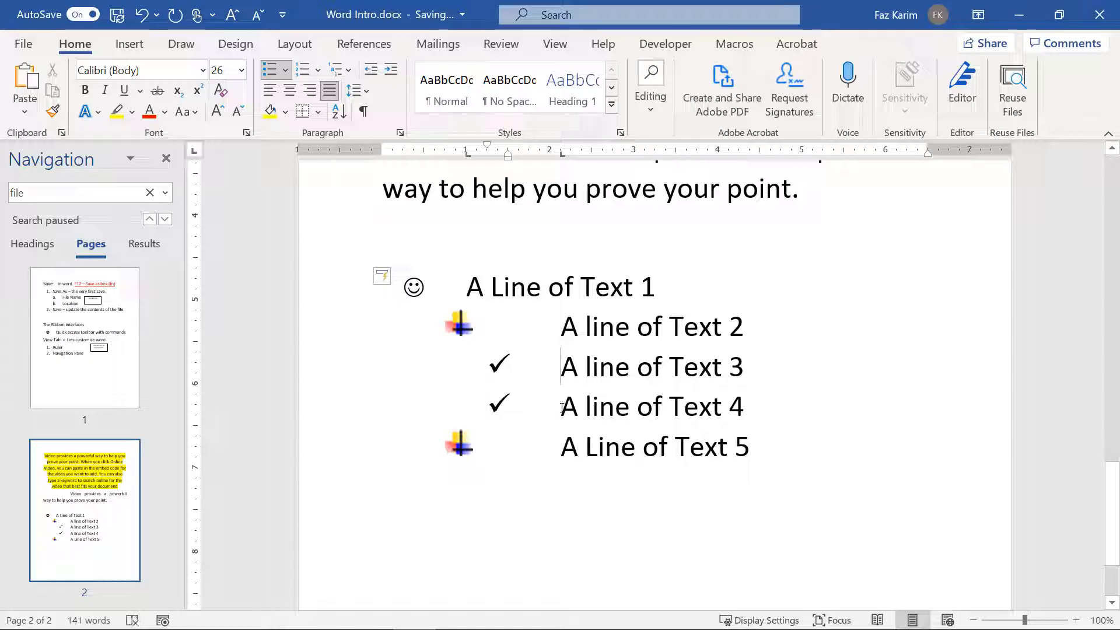
# Step: Give line 3 a four-diamond bullet and line 4 an arrow bullet
pyautogui.click(562, 406)
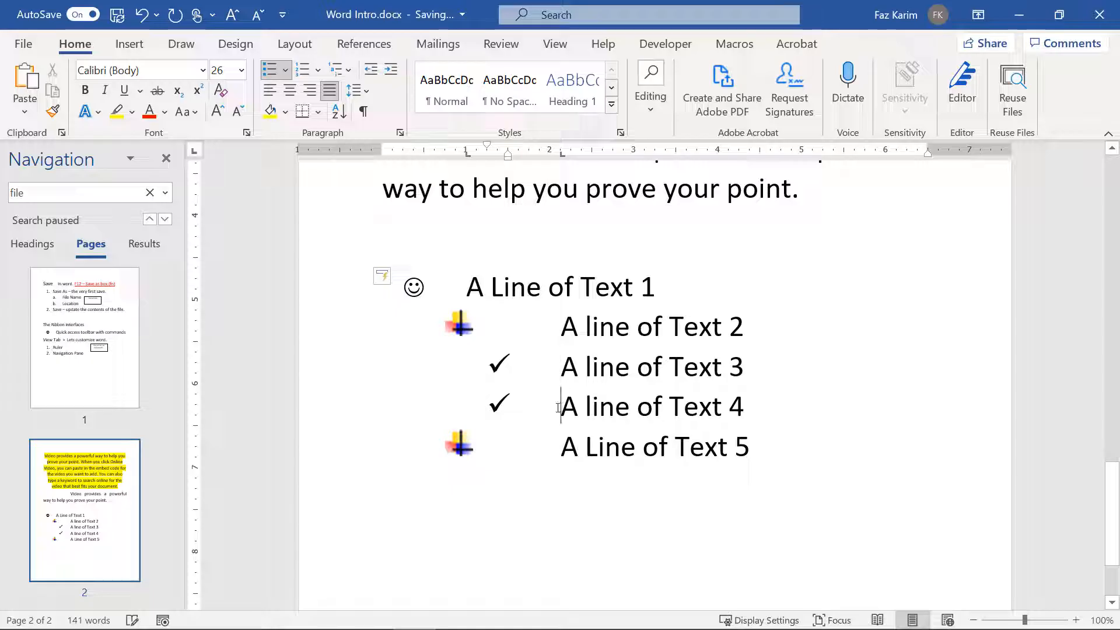
pyautogui.click(286, 70)
pyautogui.click(367, 317)
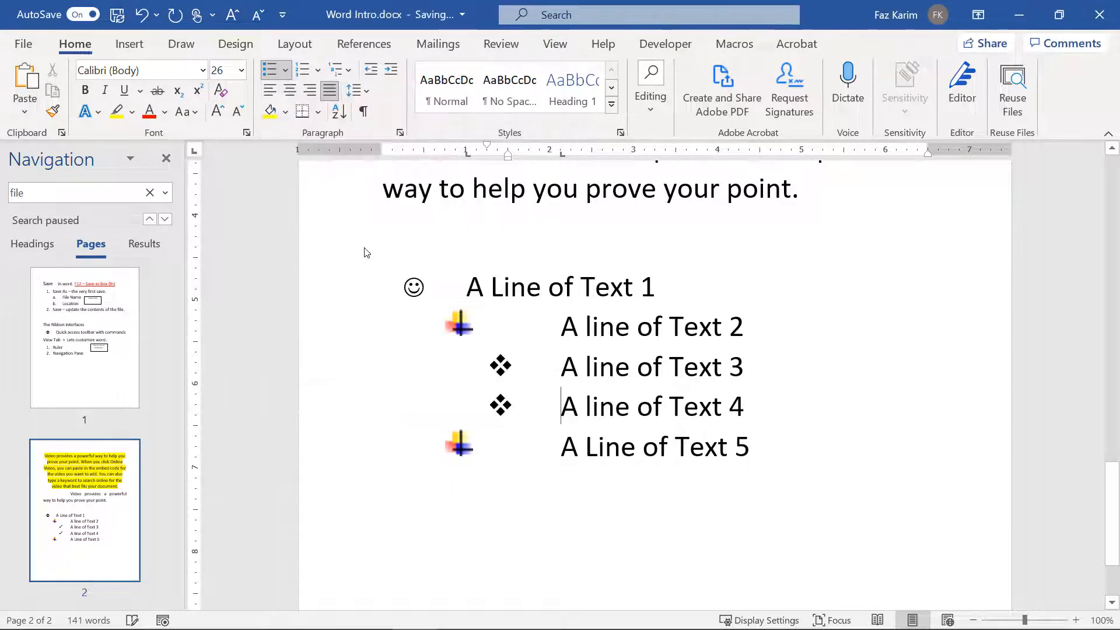
pyautogui.press('BackSpace')
pyautogui.write('*')
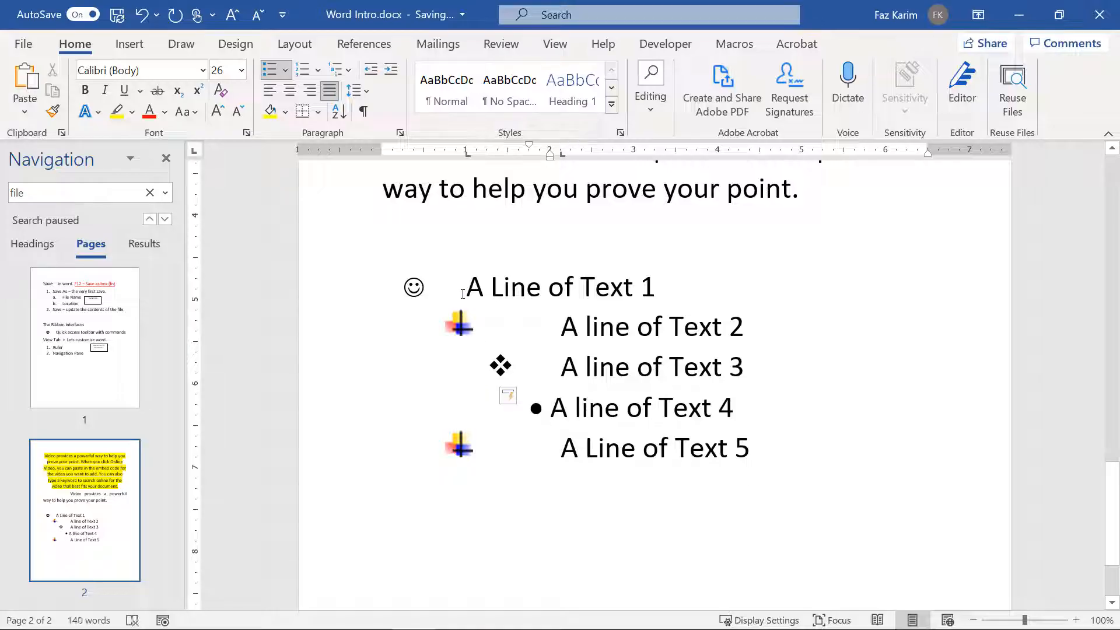
pyautogui.click(286, 70)
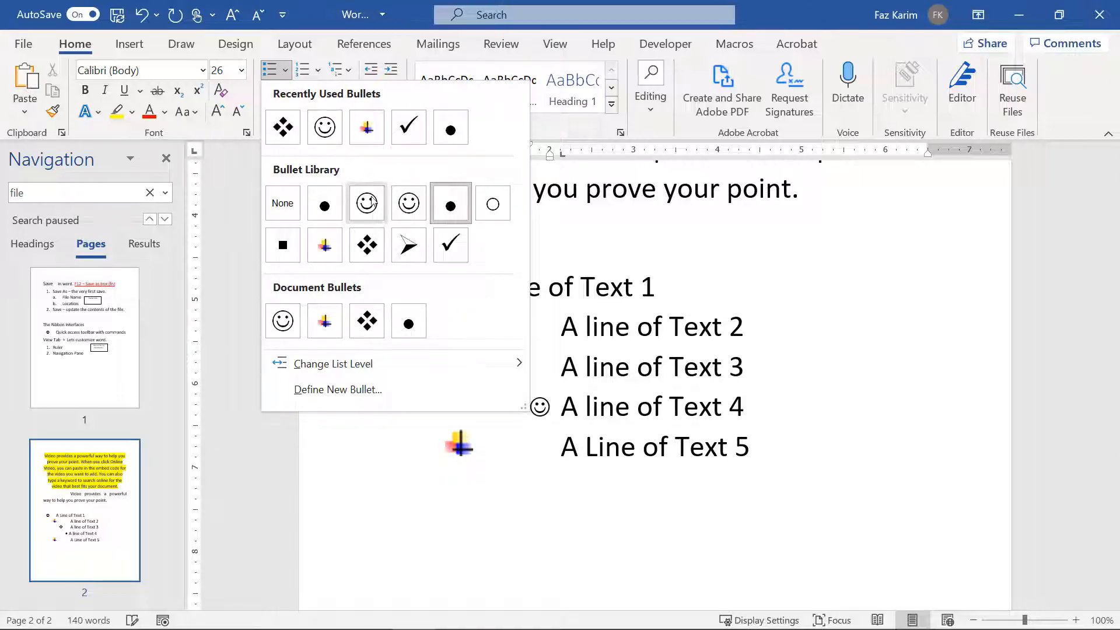
pyautogui.click(408, 245)
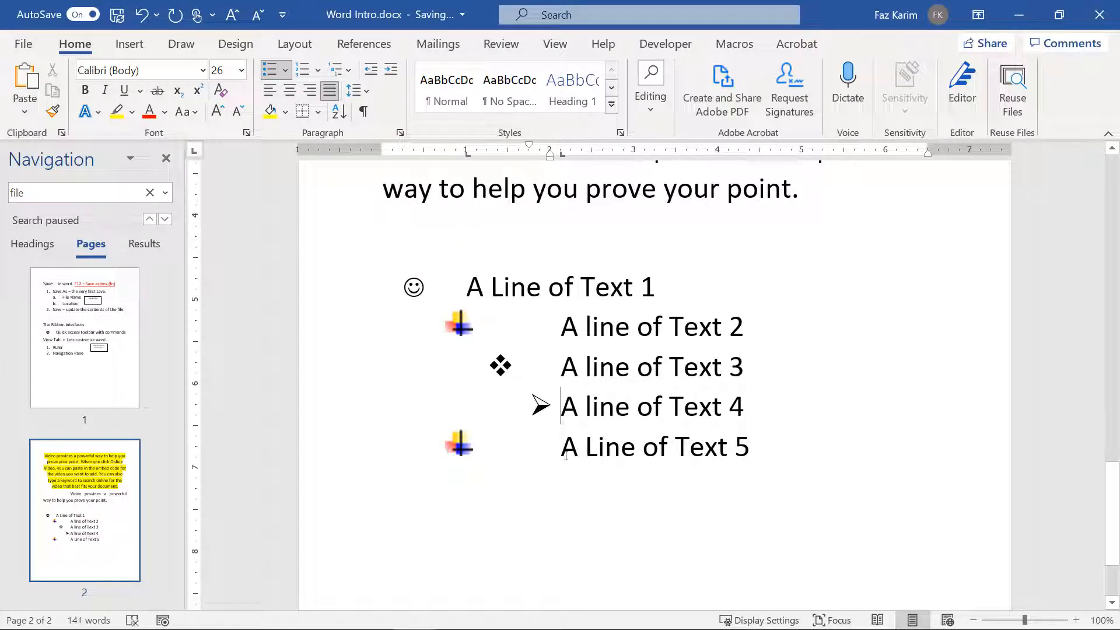
# Step: Indent 'A Line of Text 5' further and give it a square bullet
pyautogui.press('Down')
pyautogui.press('Tab')
pyautogui.press('Tab')
pyautogui.press('Tab')
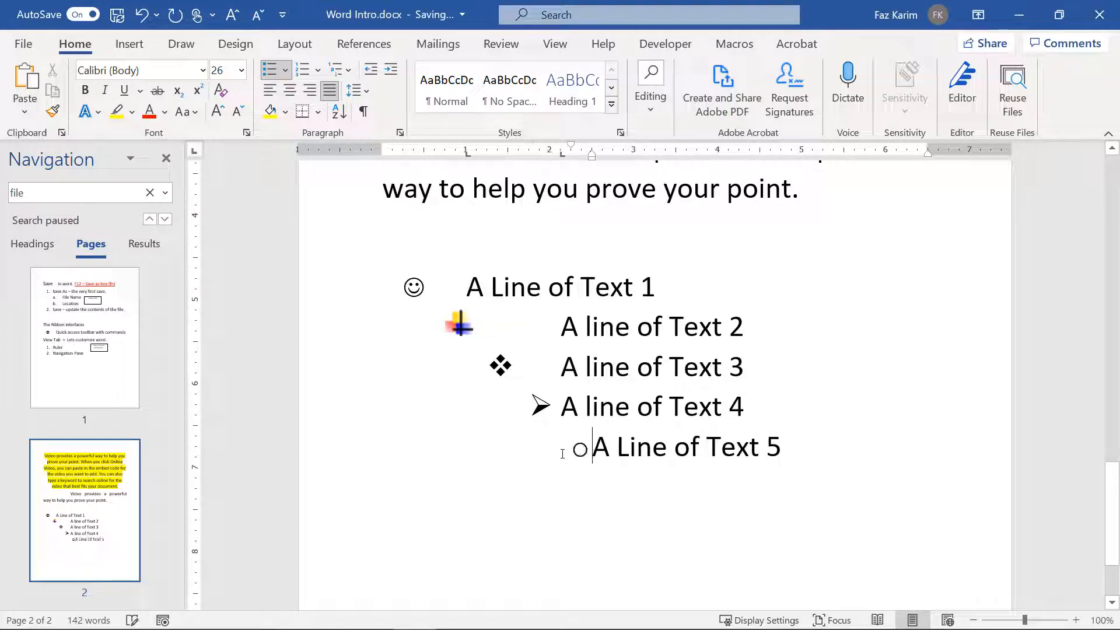
pyautogui.click(285, 70)
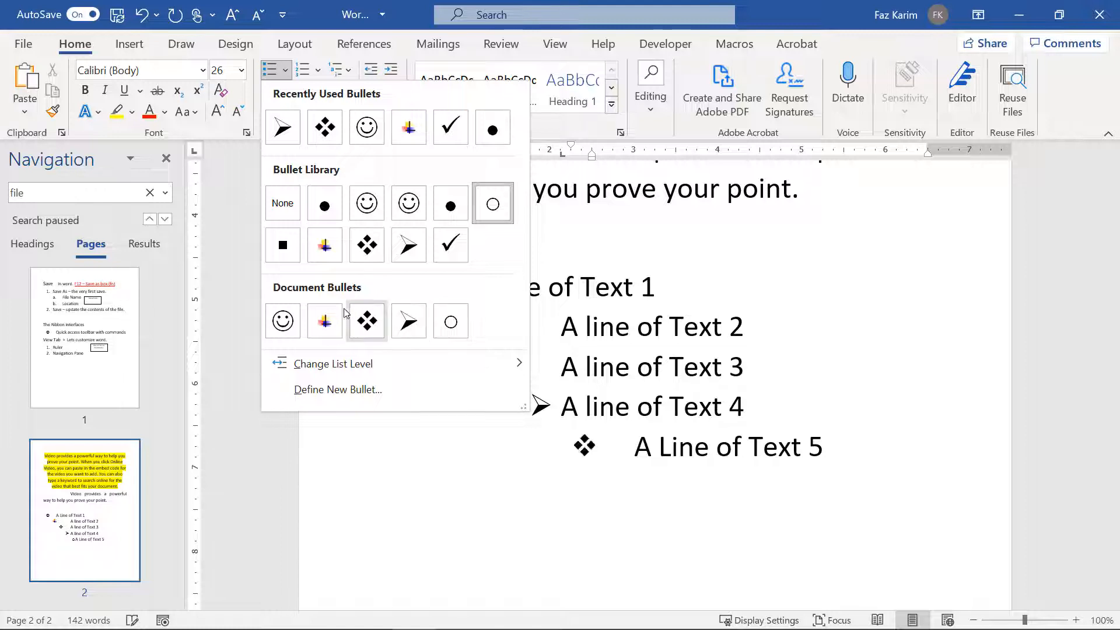
pyautogui.click(283, 244)
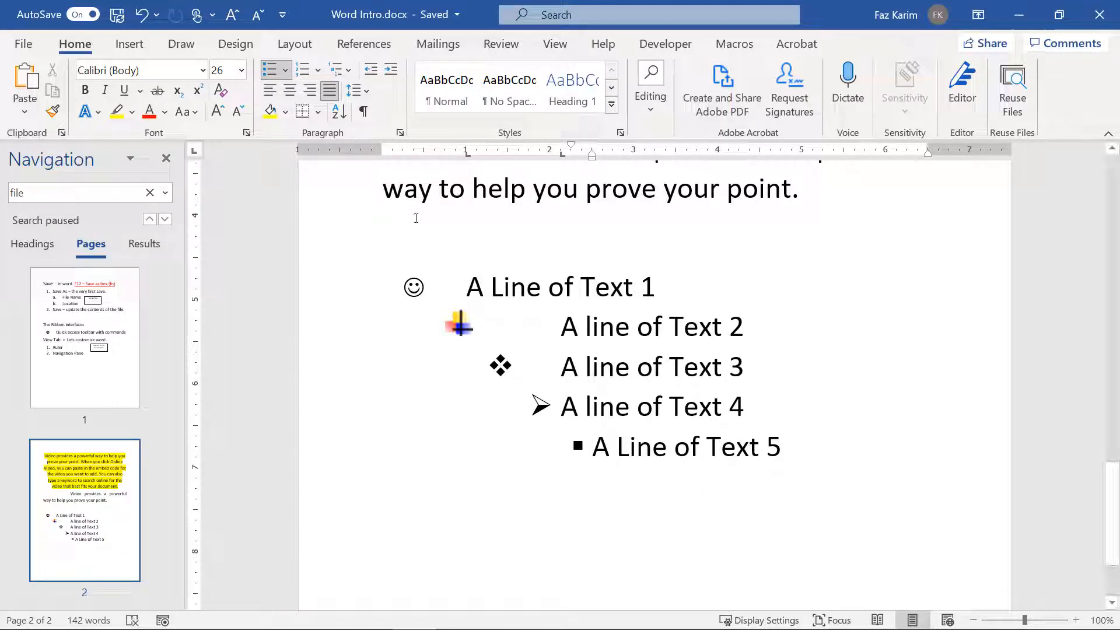
# Step: Check the Define New Bullet alignment is Left, then cancel without changes
pyautogui.click(284, 72)
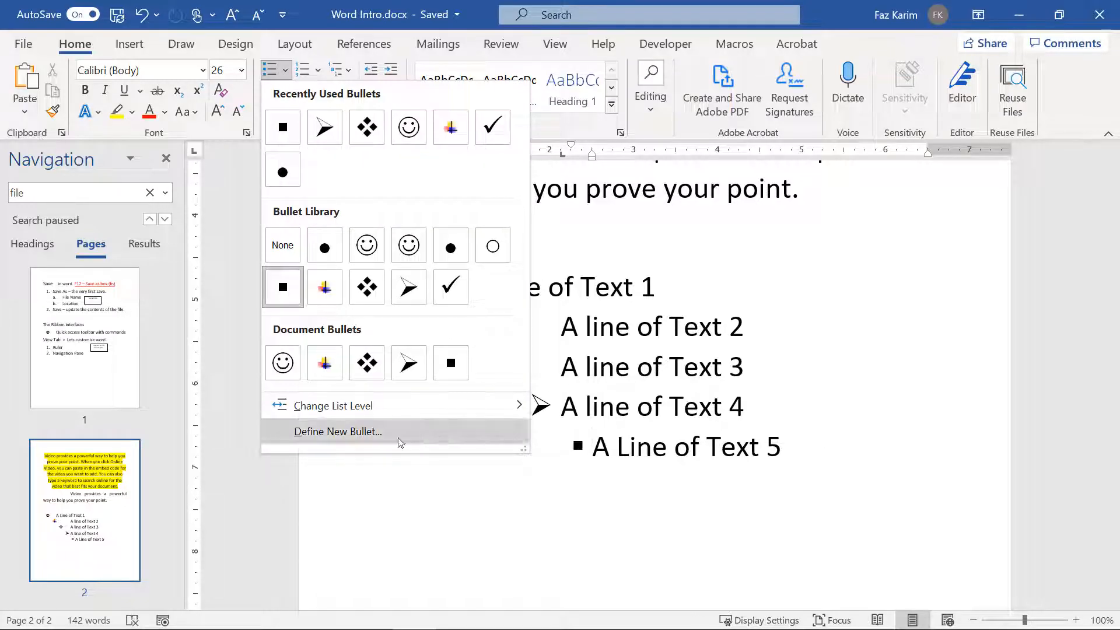
pyautogui.click(310, 440)
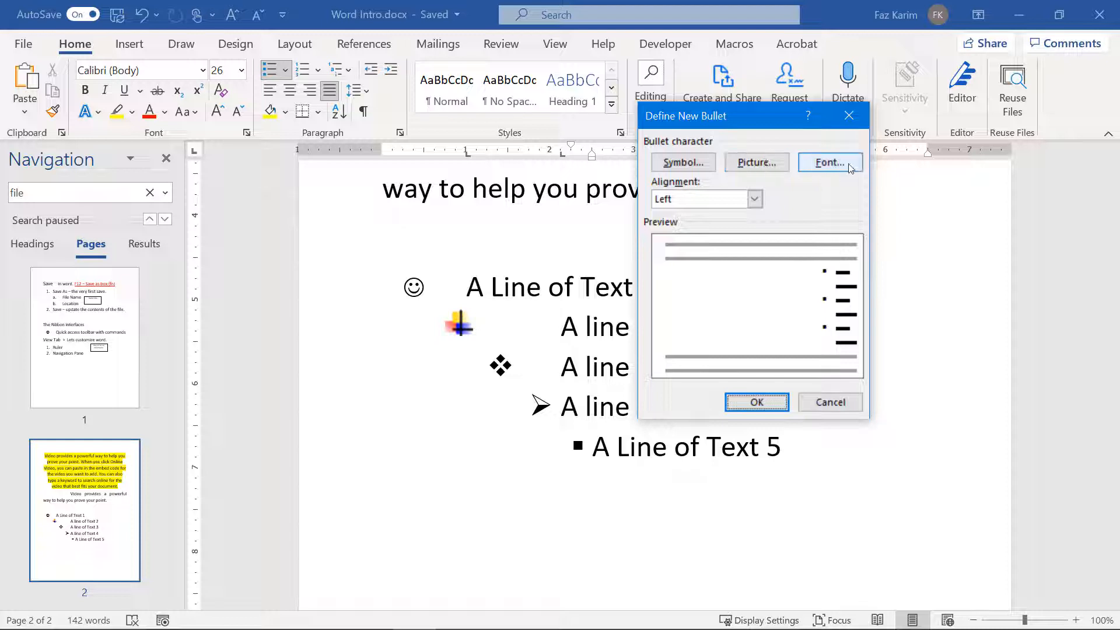
pyautogui.click(756, 198)
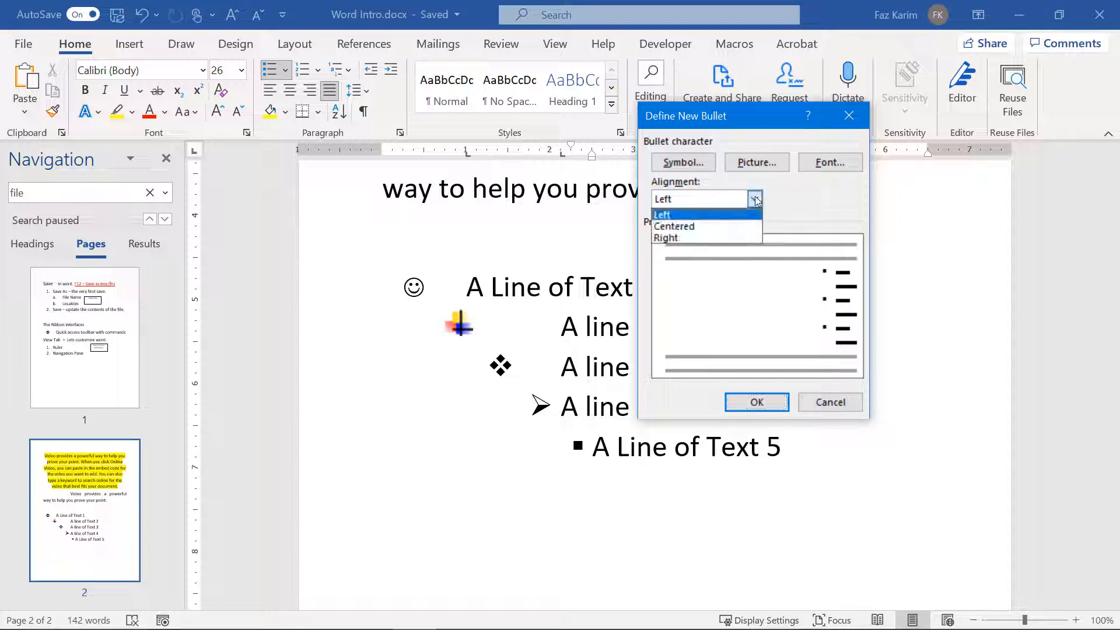
pyautogui.click(755, 199)
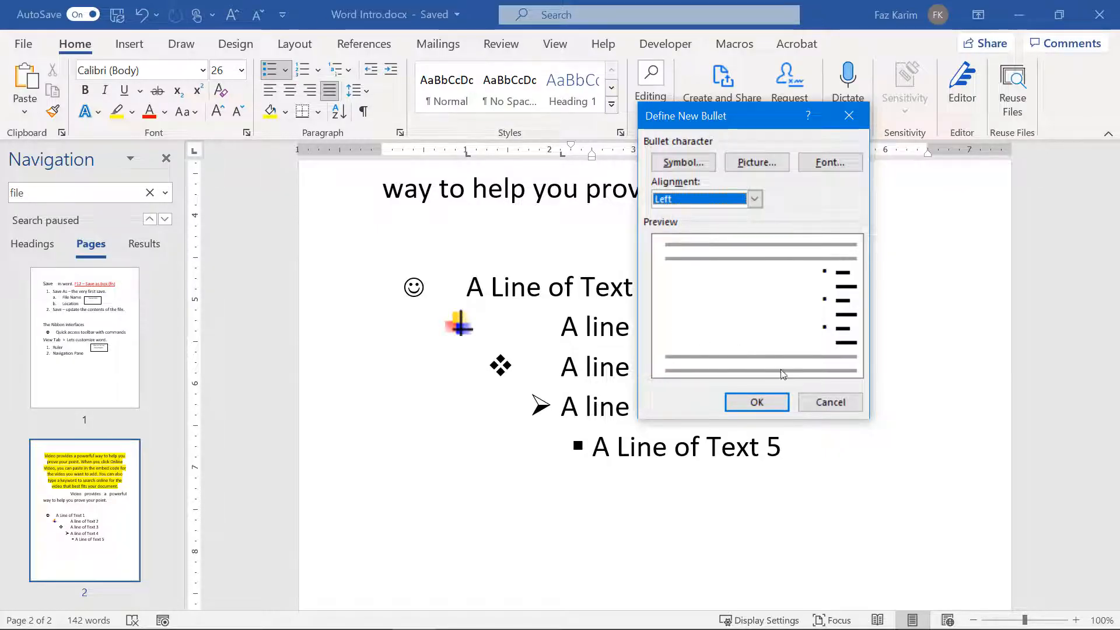
pyautogui.click(827, 408)
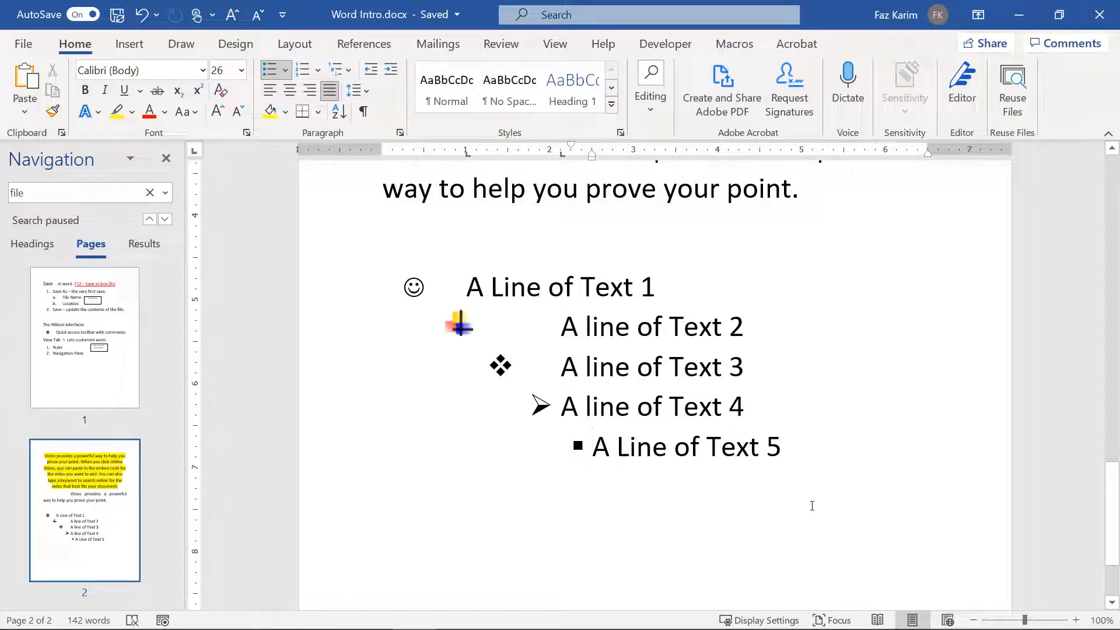
# Step: Start a new unbulleted line below 'A Line of Text 5', outside the list
pyautogui.click(825, 462)
pyautogui.press('Return')
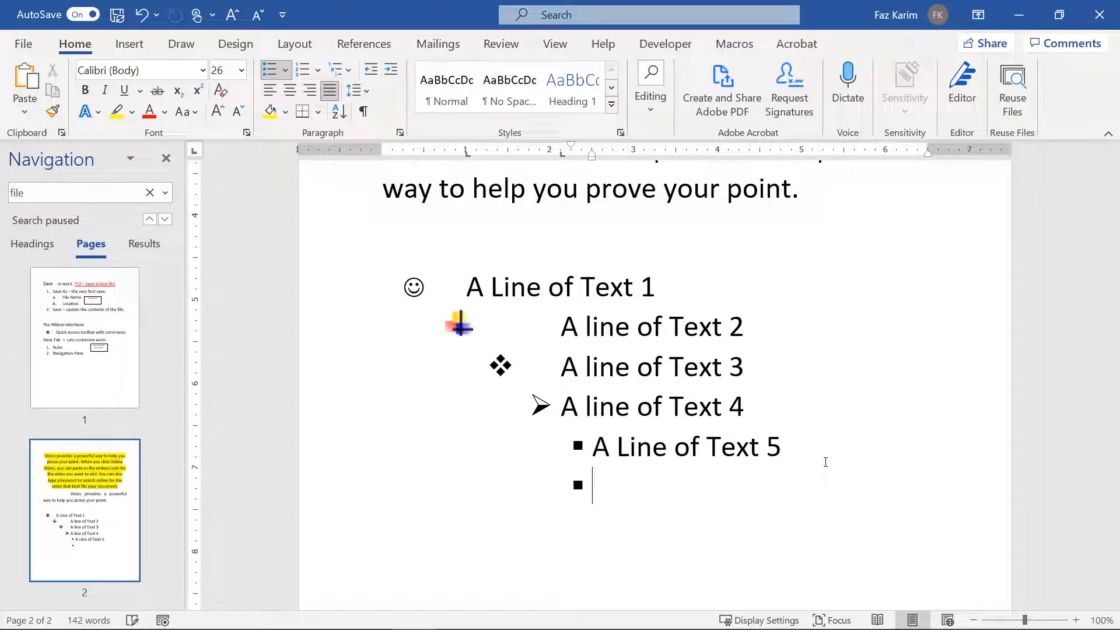
pyautogui.hotkey('shift', 'Tab')
pyautogui.hotkey('shift', 'Tab')
pyautogui.hotkey('shift', 'Tab')
pyautogui.hotkey('shift', 'Tab')
pyautogui.press('Return')
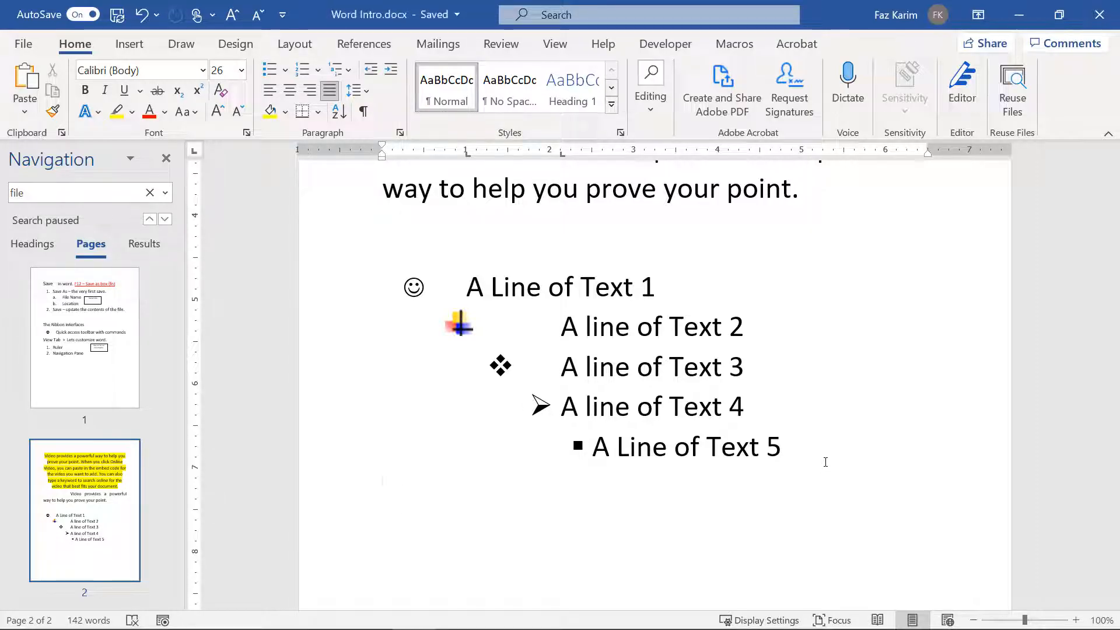
# Step: Type 'Item 1', 'Item 2' and 'Item 3' on separate lines and select them
pyautogui.write('Item 1')
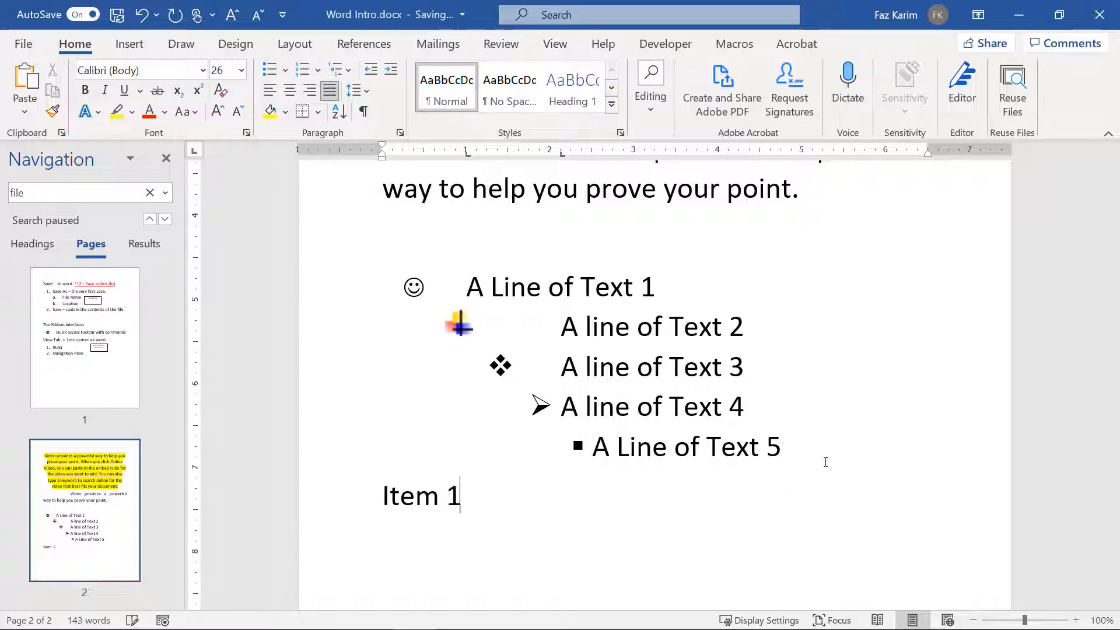
pyautogui.press('Return')
pyautogui.write('Item 2')
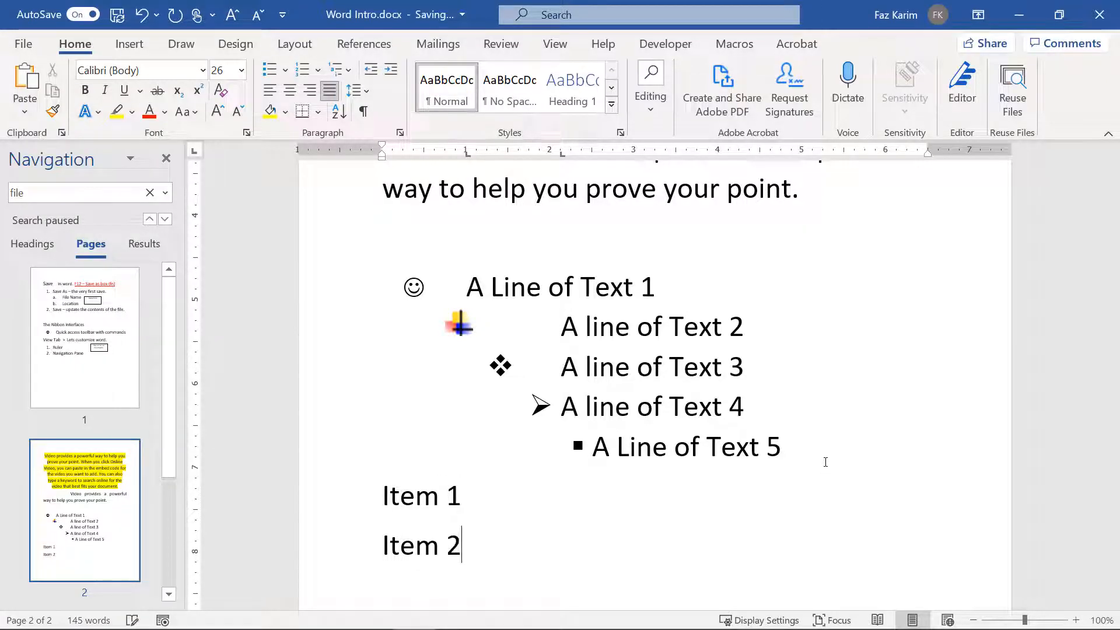
pyautogui.press('Return')
pyautogui.write('Item 3')
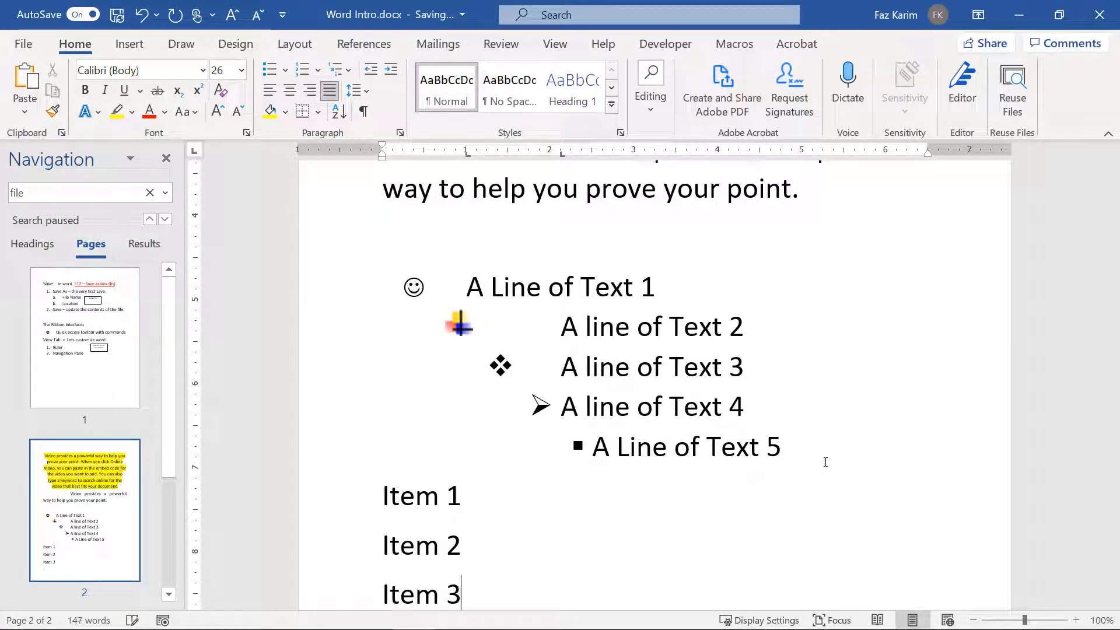
pyautogui.press('Return')
pyautogui.scroll(-1, 825, 462)
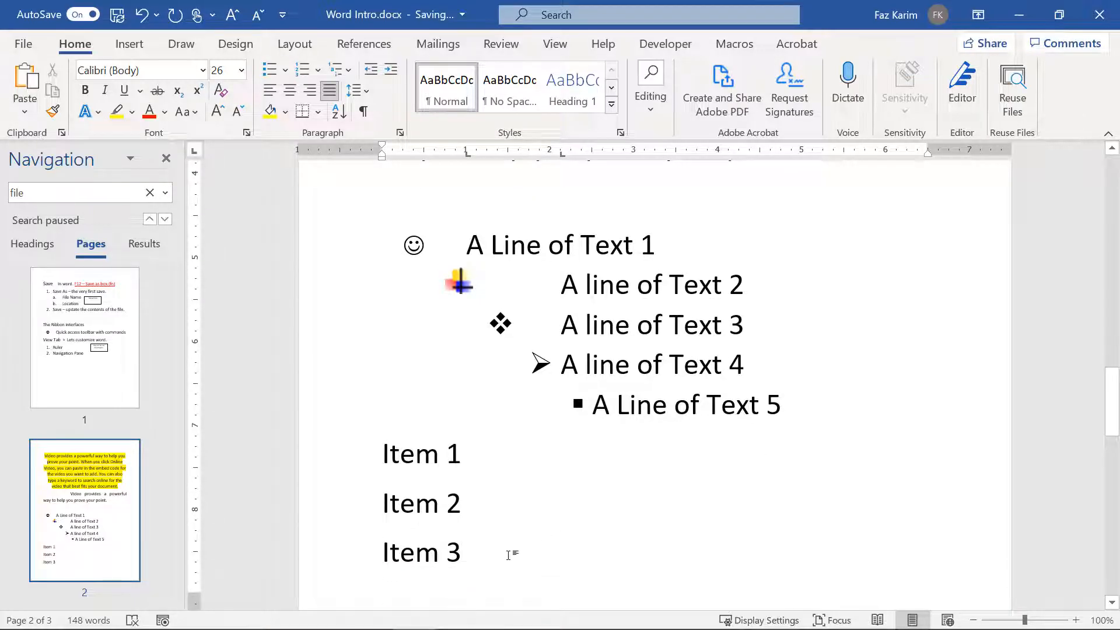
pyautogui.moveTo(509, 553); pyautogui.dragTo(352, 450)
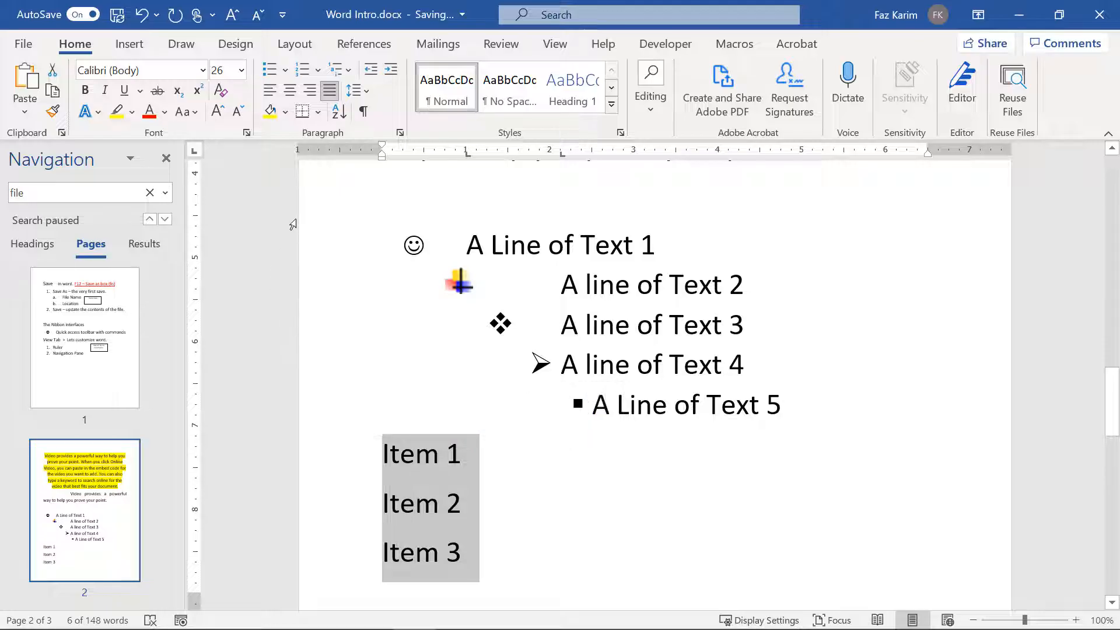
# Step: Number Items 1–3 in the 1) 2) 3) format and start an empty fourth item
pyautogui.click(306, 71)
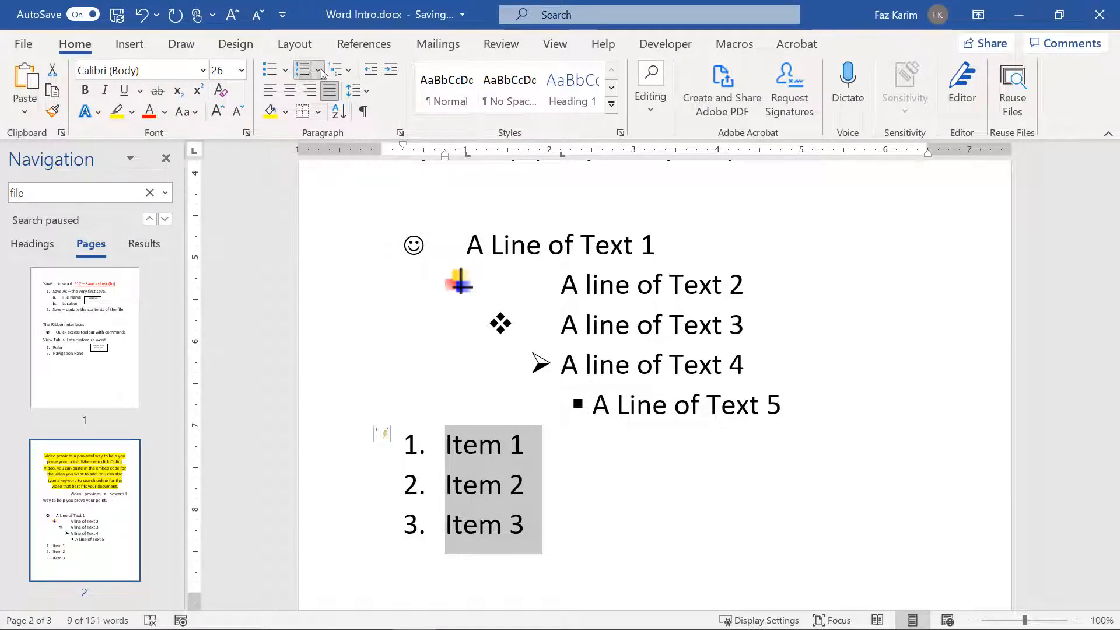
pyautogui.click(320, 71)
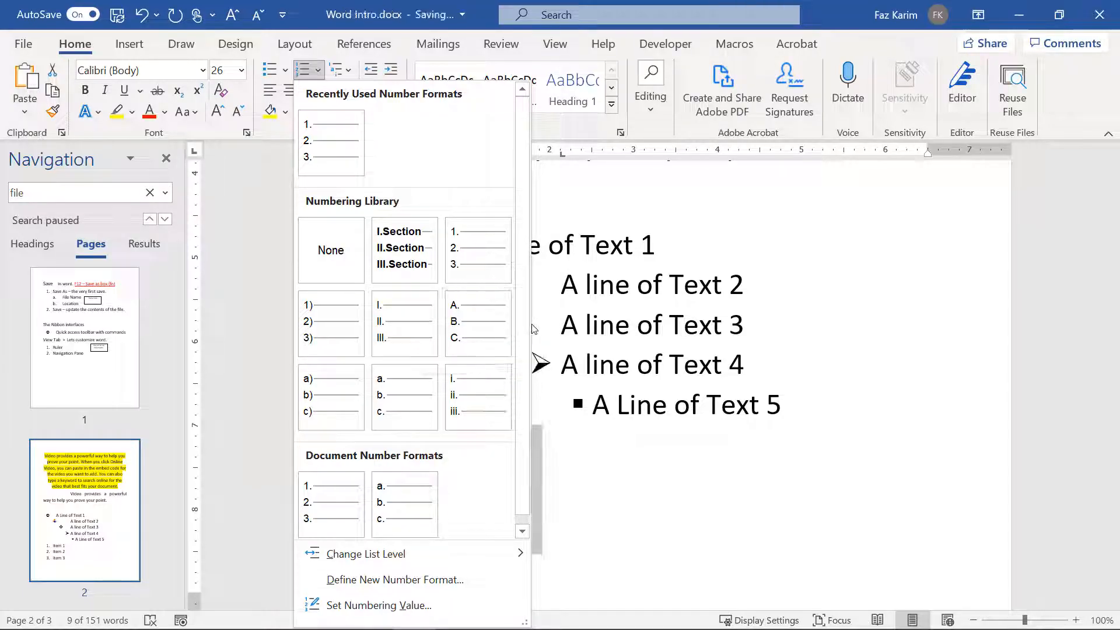
pyautogui.click(328, 321)
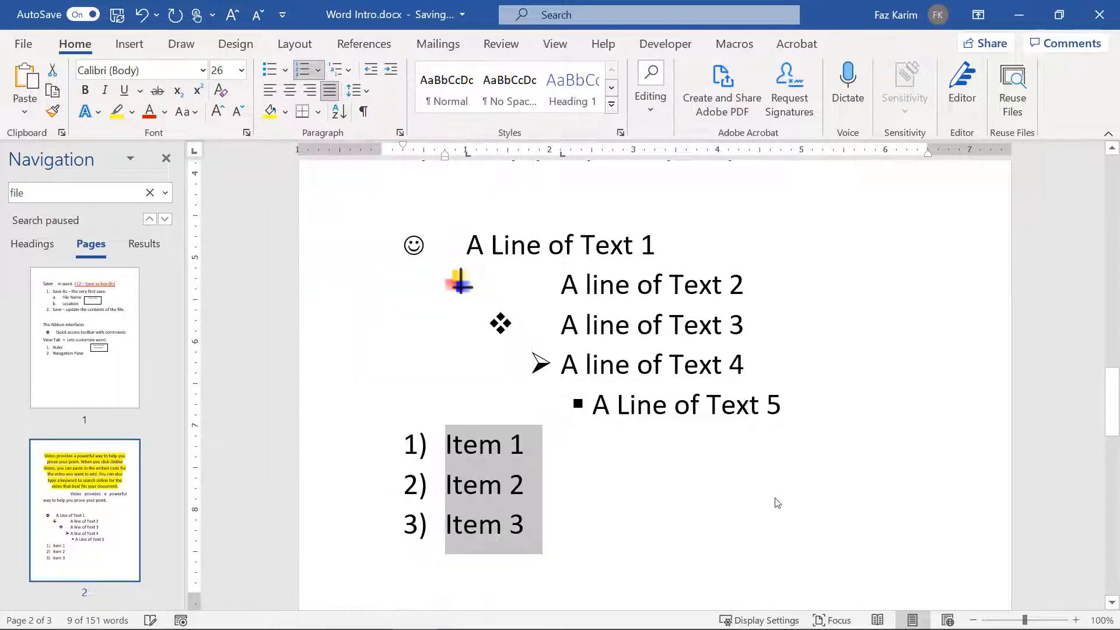
pyautogui.click(599, 519)
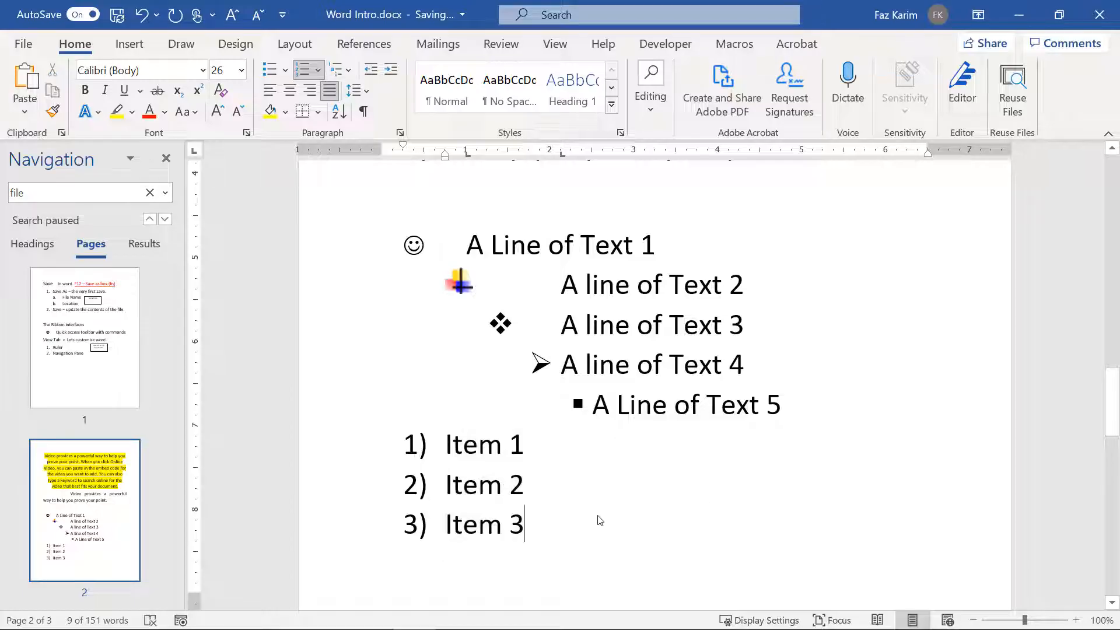
pyautogui.press('Return')
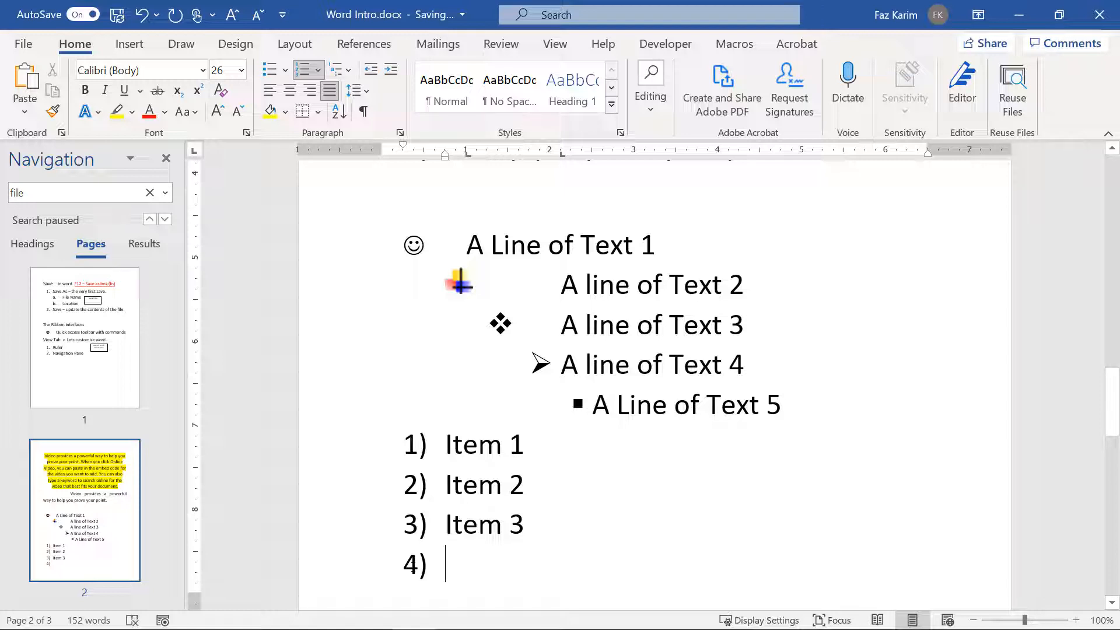
# Step: Restart the new item's numbering at 1 and type 'A New list restart'
pyautogui.rightClick(412, 563)
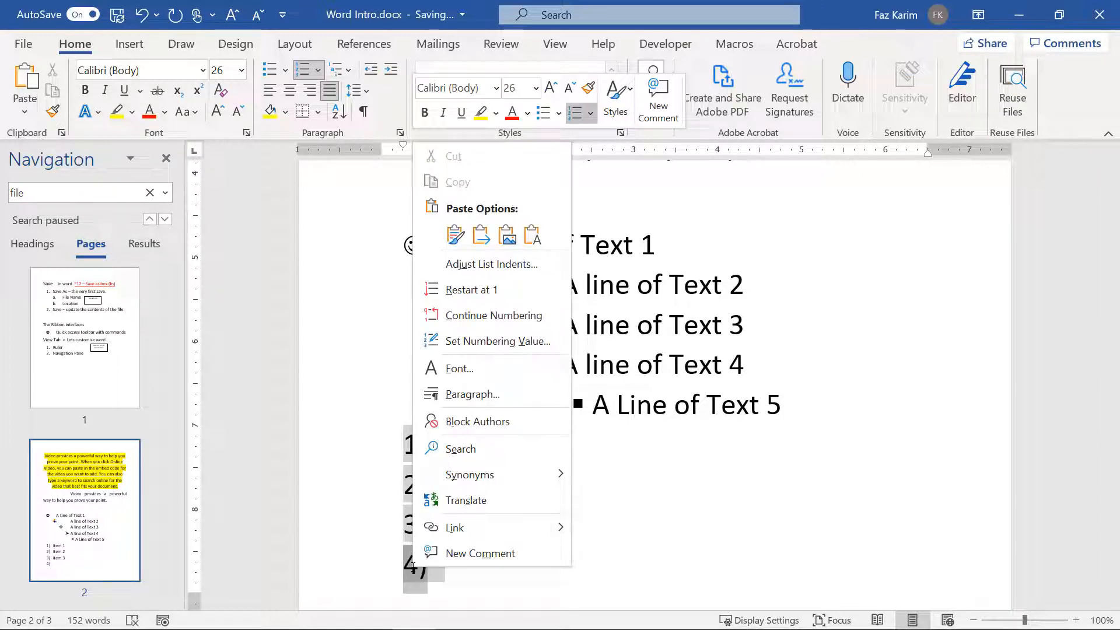
pyautogui.click(498, 290)
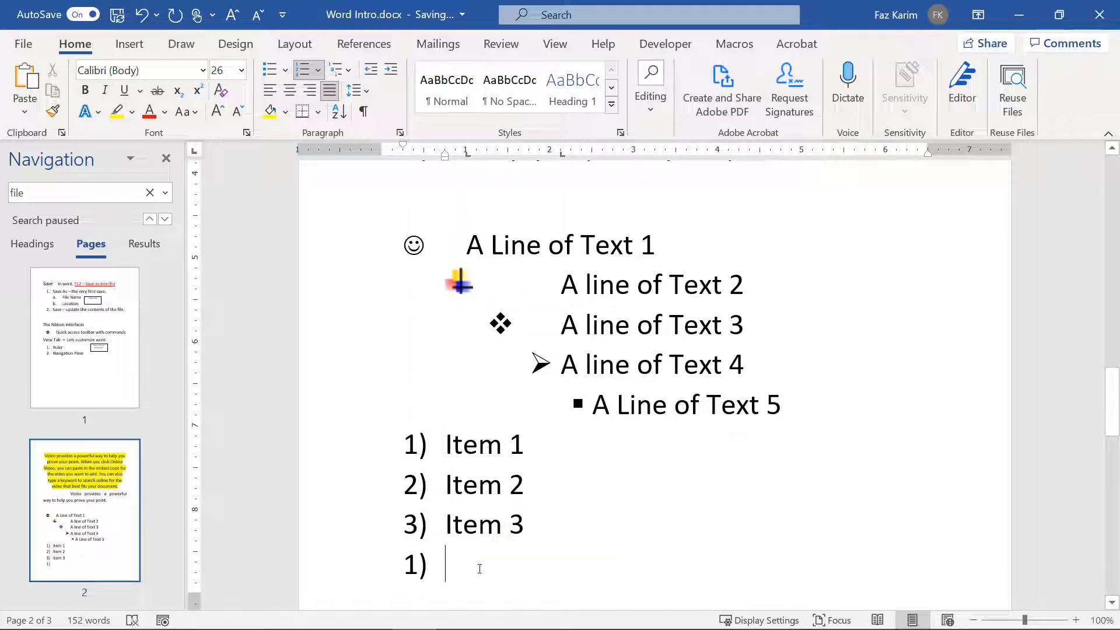
pyautogui.write('A N')
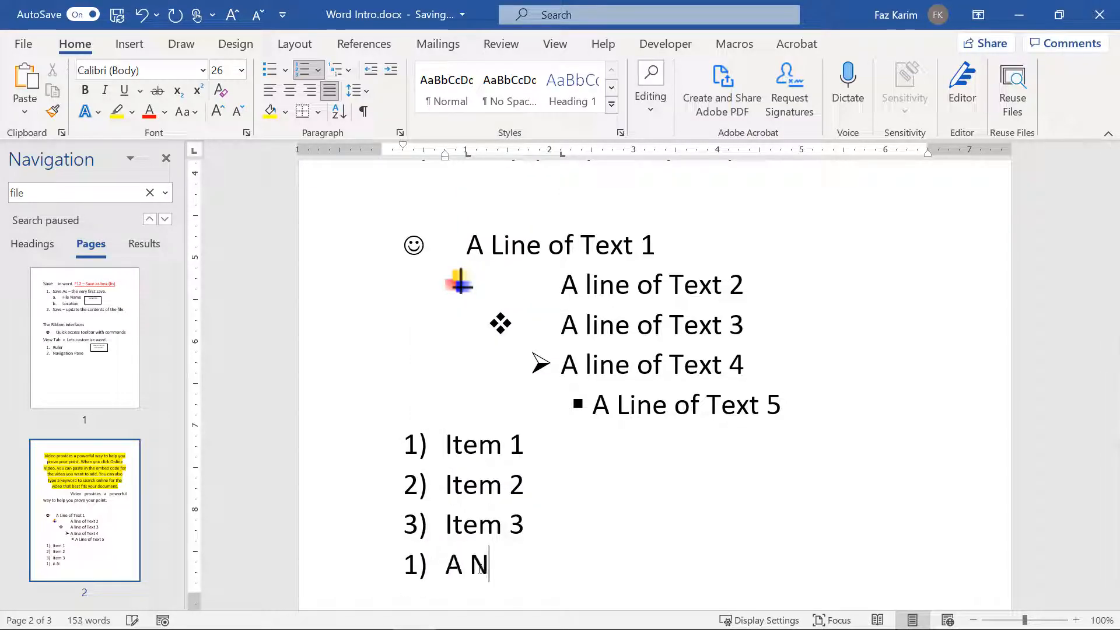
pyautogui.write('ew list res')
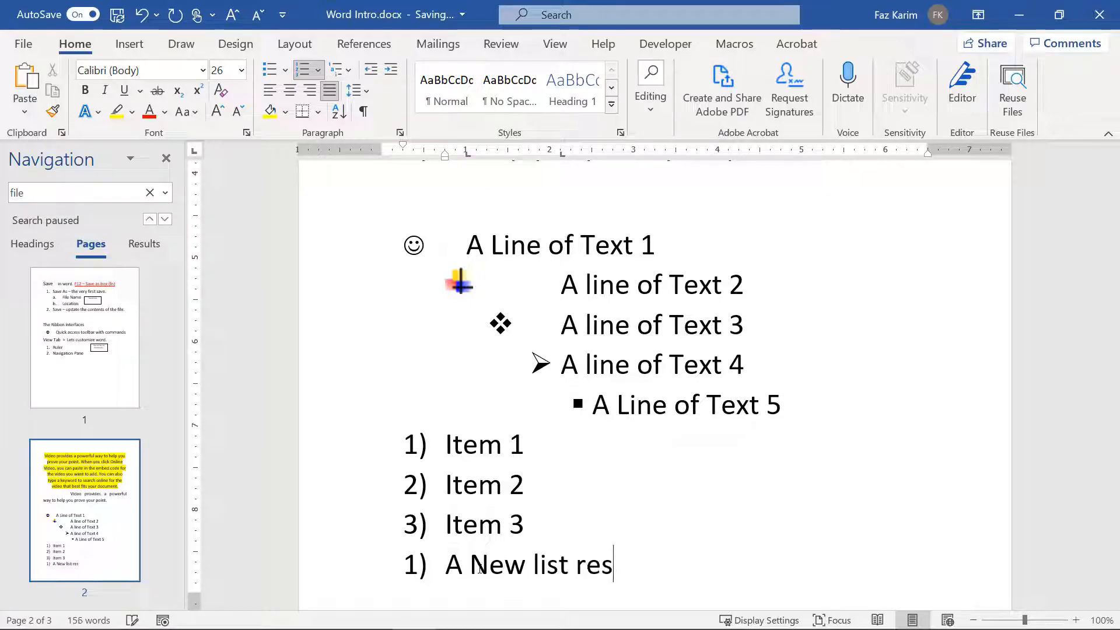
pyautogui.write('tart')
pyautogui.hotkey('ctrl', 'Return')
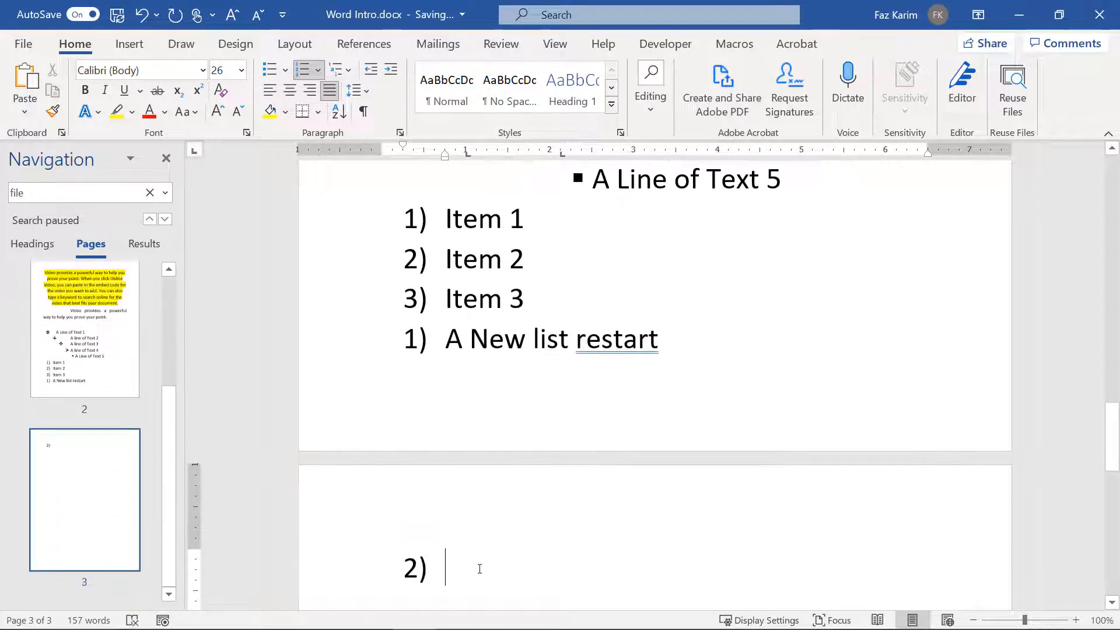
# Step: Set 'A New list restart' to Continue Numbering so it becomes item 4)
pyautogui.click(416, 569)
pyautogui.rightClick(417, 567)
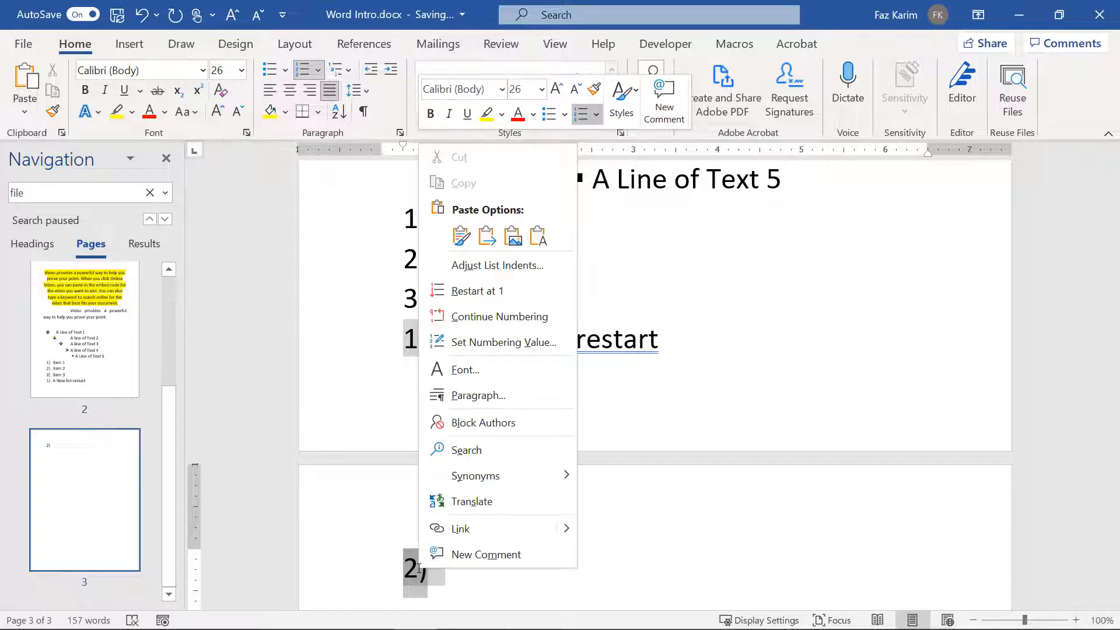
pyautogui.click(521, 302)
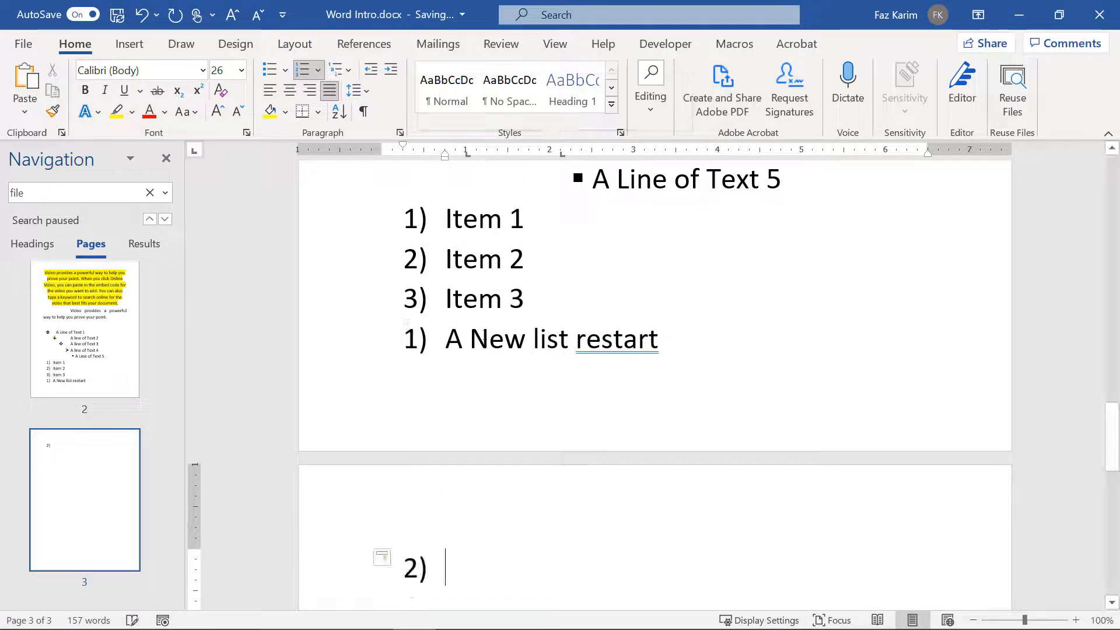
pyautogui.rightClick(413, 338)
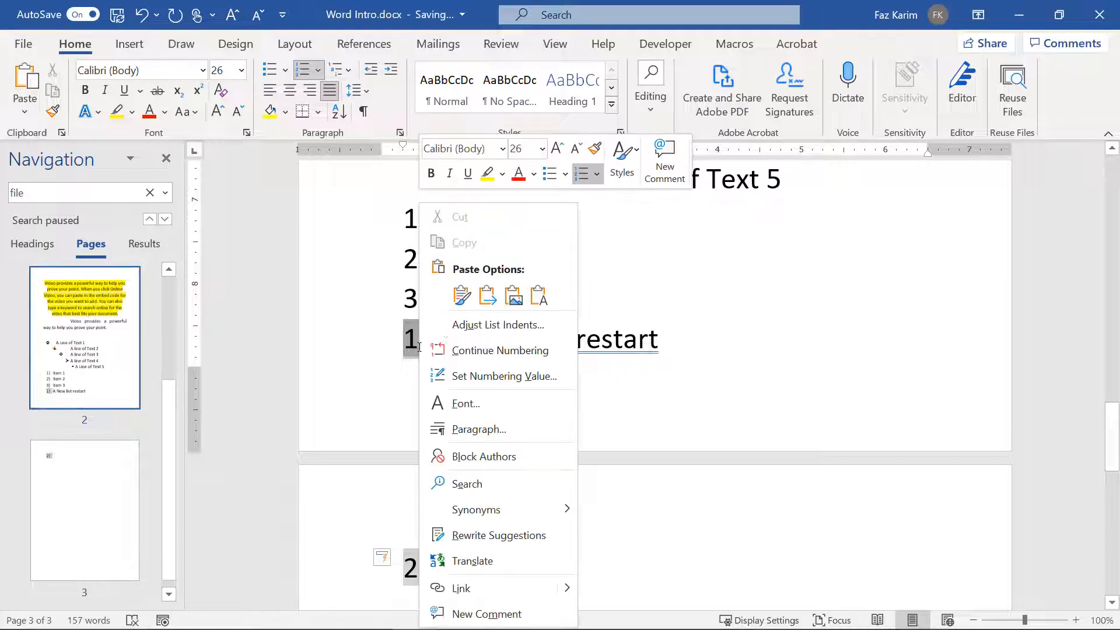
pyautogui.click(485, 352)
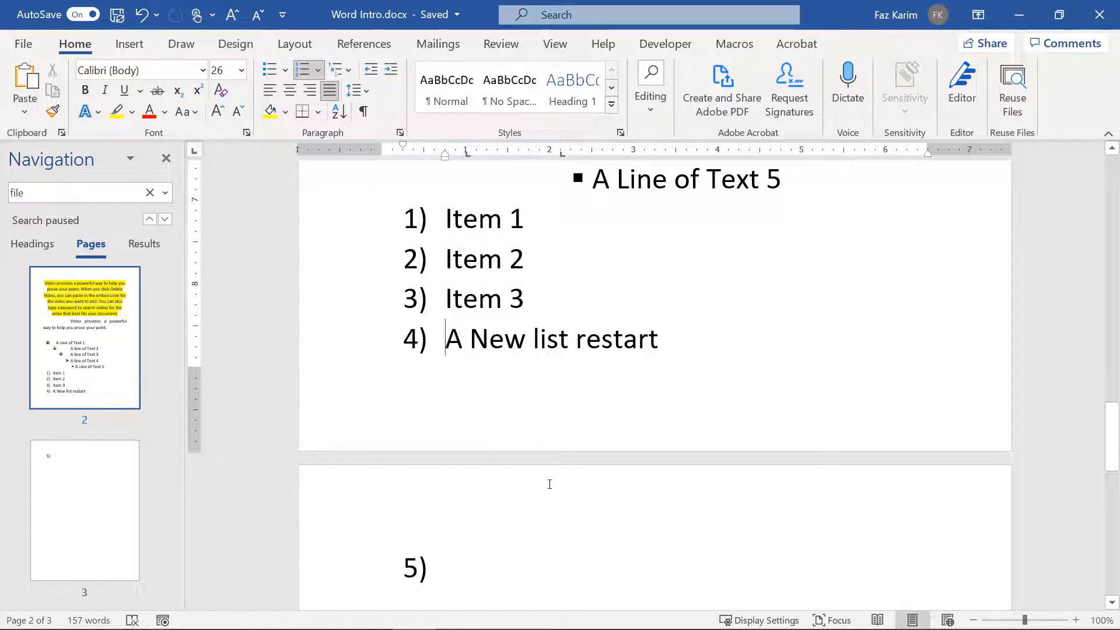
pyautogui.scroll(5, 549, 483)
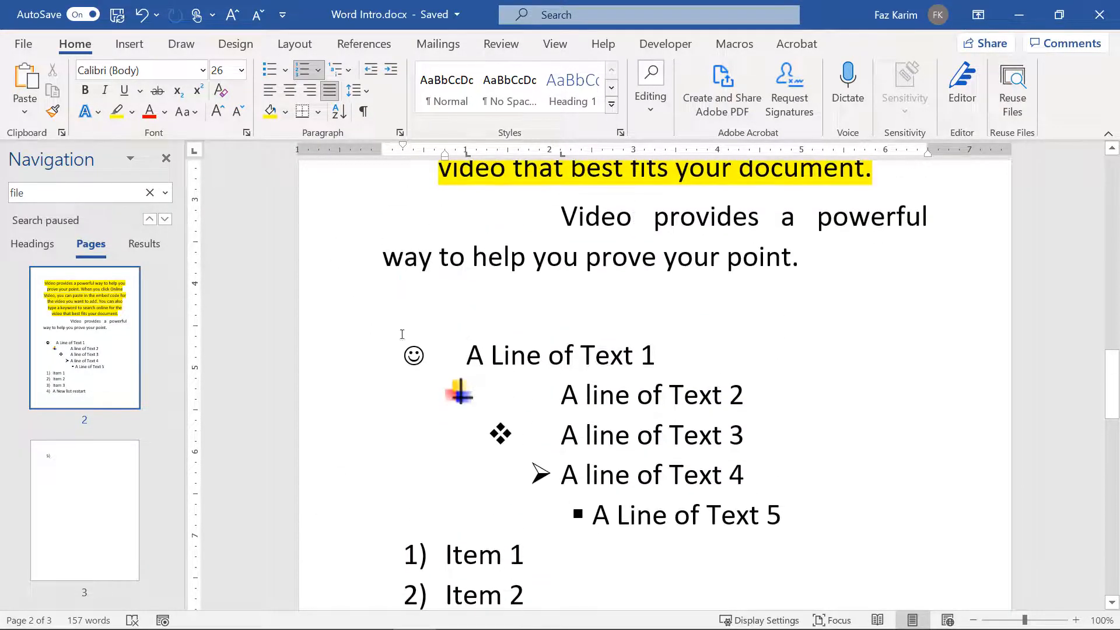
# Step: Delete the blank line above the bulleted list and move into the empty 5) item
pyautogui.click(390, 305)
pyautogui.press('BackSpace')
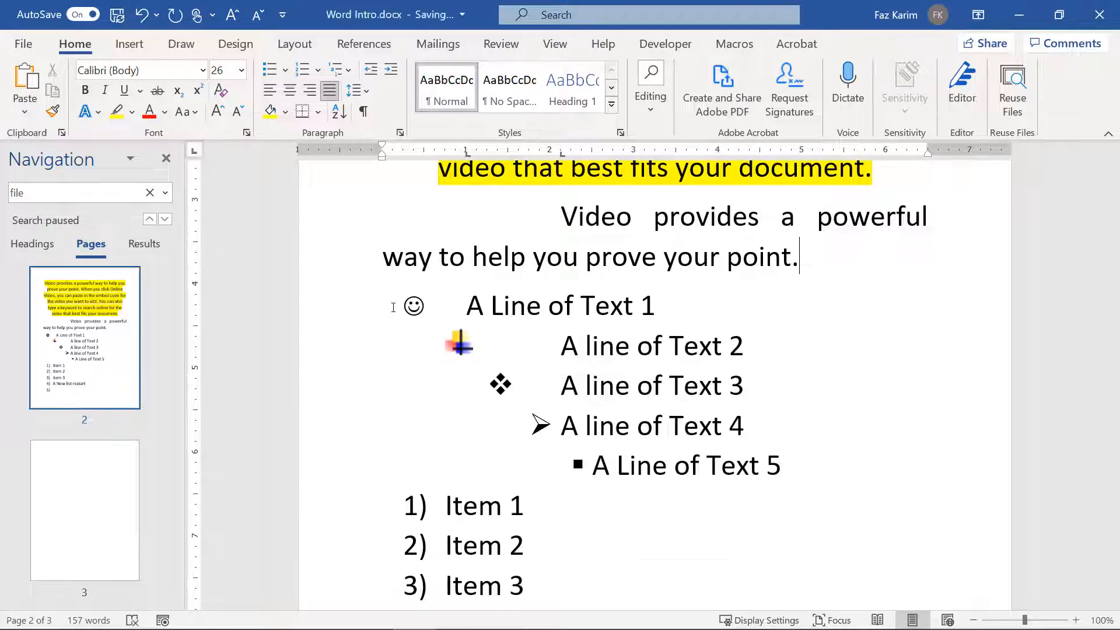
pyautogui.scroll(-4, 393, 308)
pyautogui.click(461, 418)
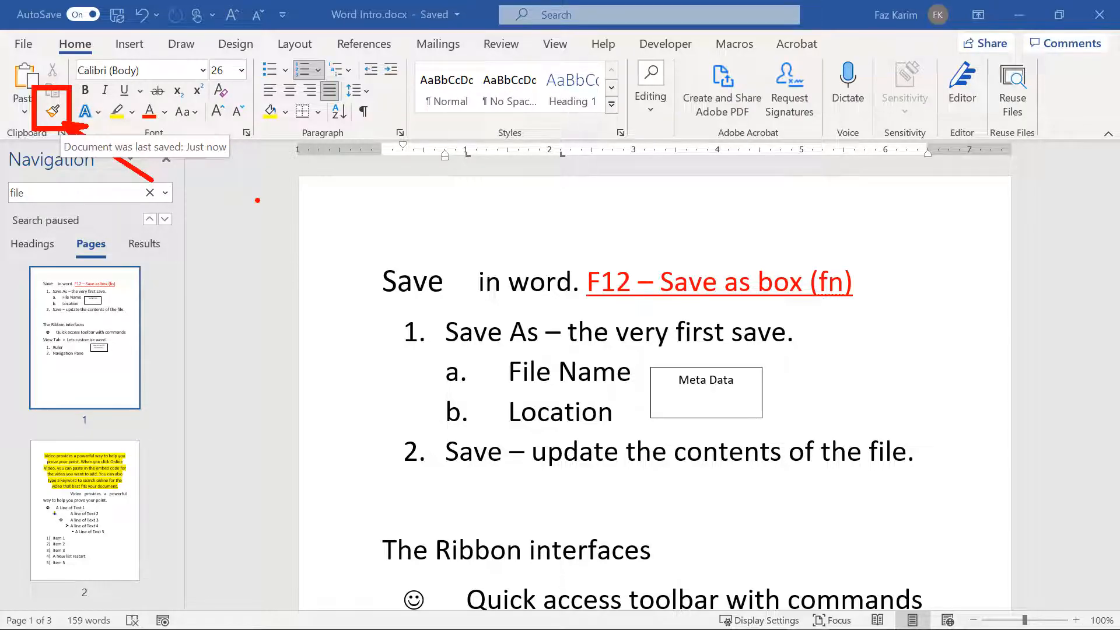
pyautogui.moveTo(574, 259)
pyautogui.mouseDown()
pyautogui.moveTo(626, 296)
pyautogui.moveTo(794, 315)
pyautogui.moveTo(863, 306)
pyautogui.moveTo(862, 284)
pyautogui.moveTo(911, 303)
pyautogui.mouseUp()
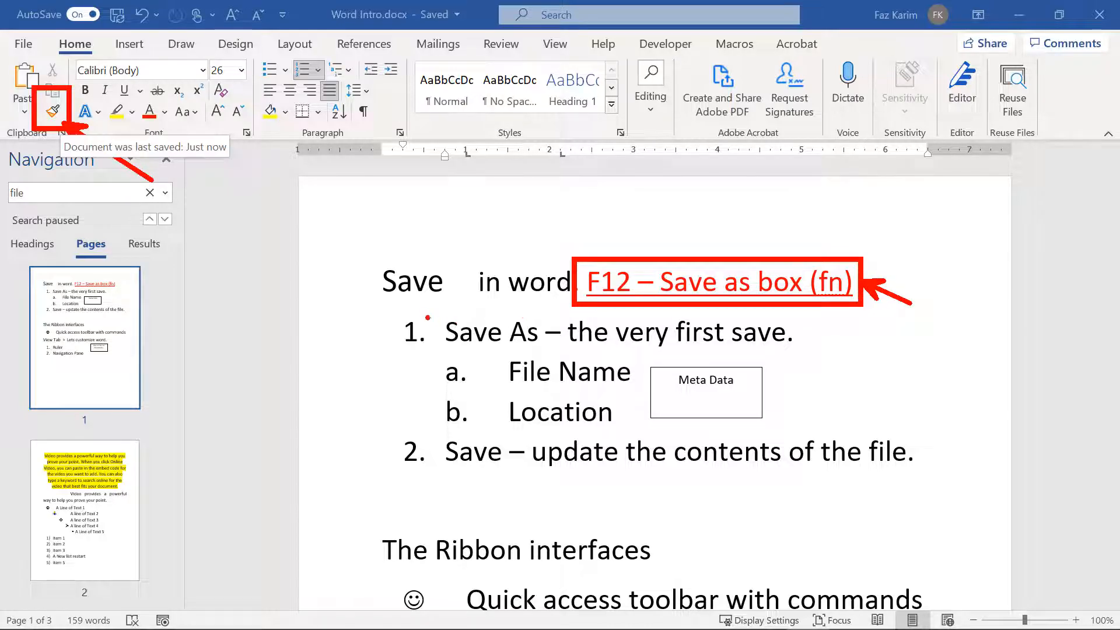
pyautogui.moveTo(422, 309)
pyautogui.mouseDown()
pyautogui.moveTo(473, 337)
pyautogui.moveTo(546, 350)
pyautogui.mouseUp()
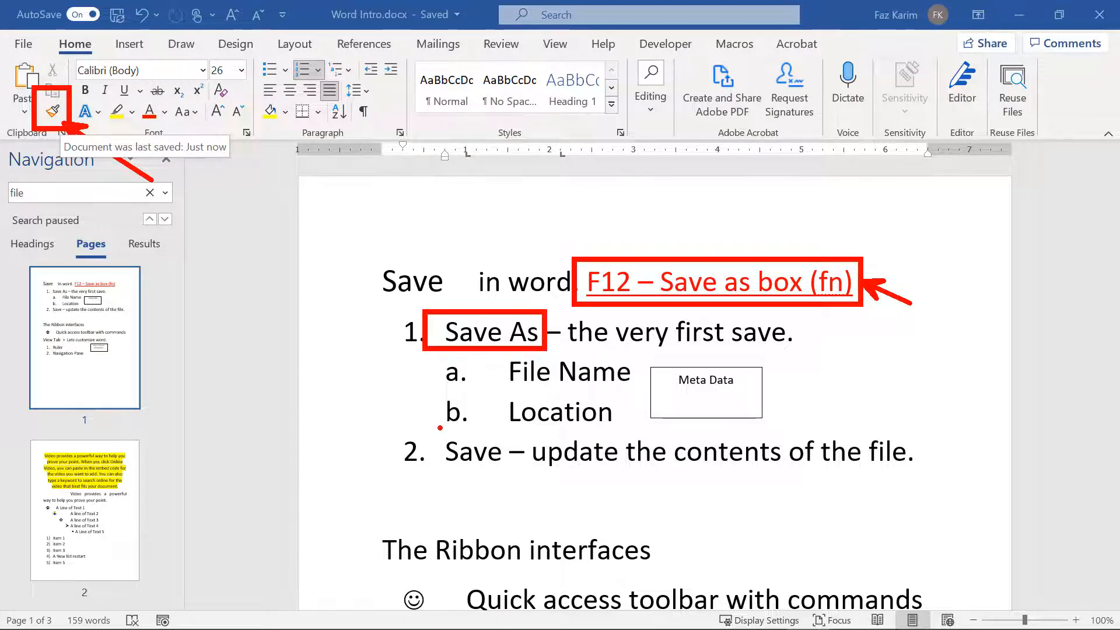
pyautogui.moveTo(435, 425); pyautogui.dragTo(510, 470)
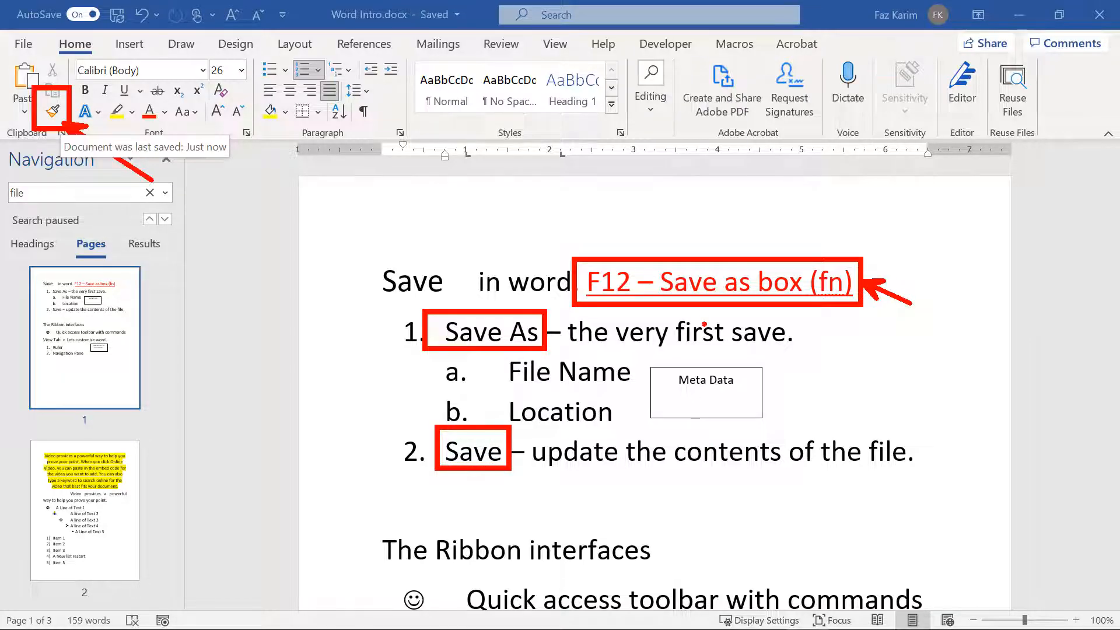
pyautogui.moveTo(707, 277)
pyautogui.mouseDown()
pyautogui.moveTo(673, 214)
pyautogui.moveTo(527, 229)
pyautogui.moveTo(467, 297)
pyautogui.mouseUp()
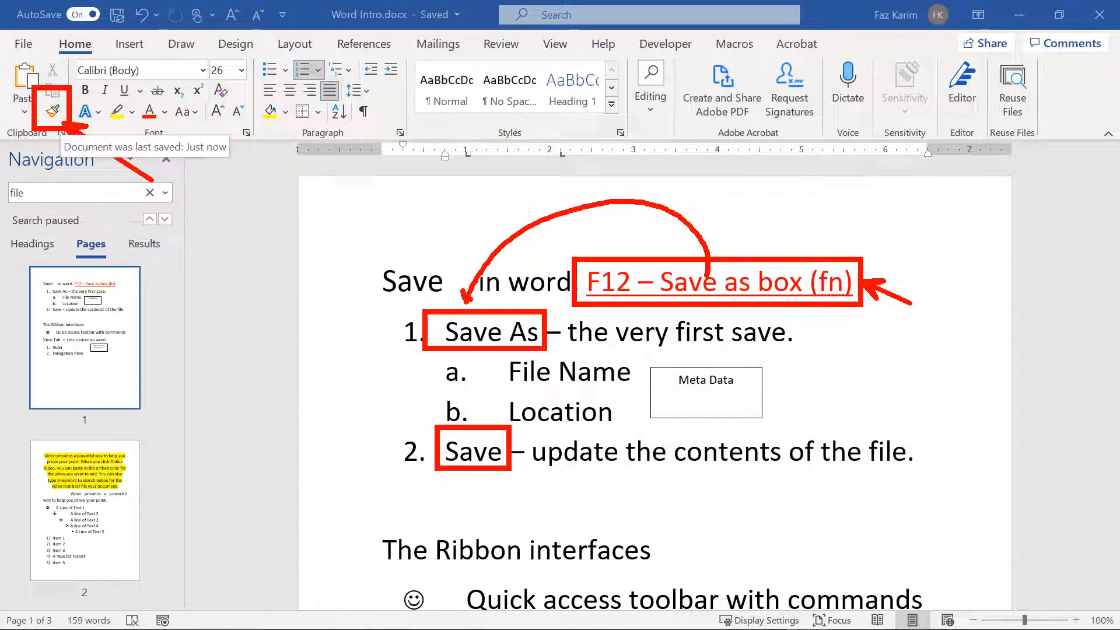
# Step: Copy the red underlined F12 text formatting onto 'Save As' with Format Painter
pyautogui.press('Escape')
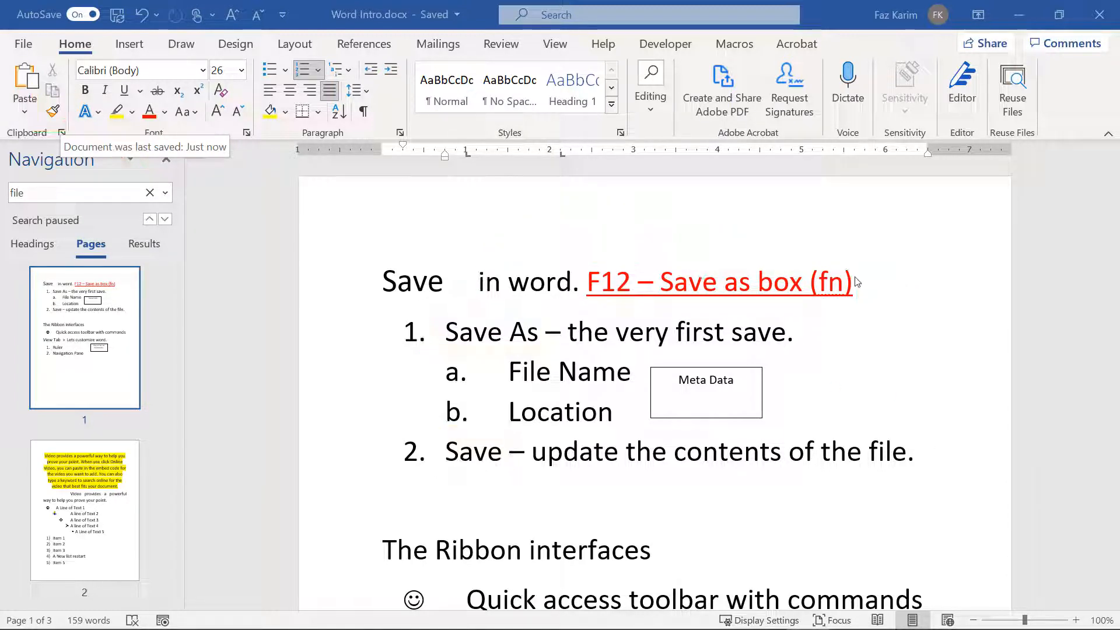
pyautogui.click(857, 281)
pyautogui.moveTo(831, 282); pyautogui.dragTo(589, 284)
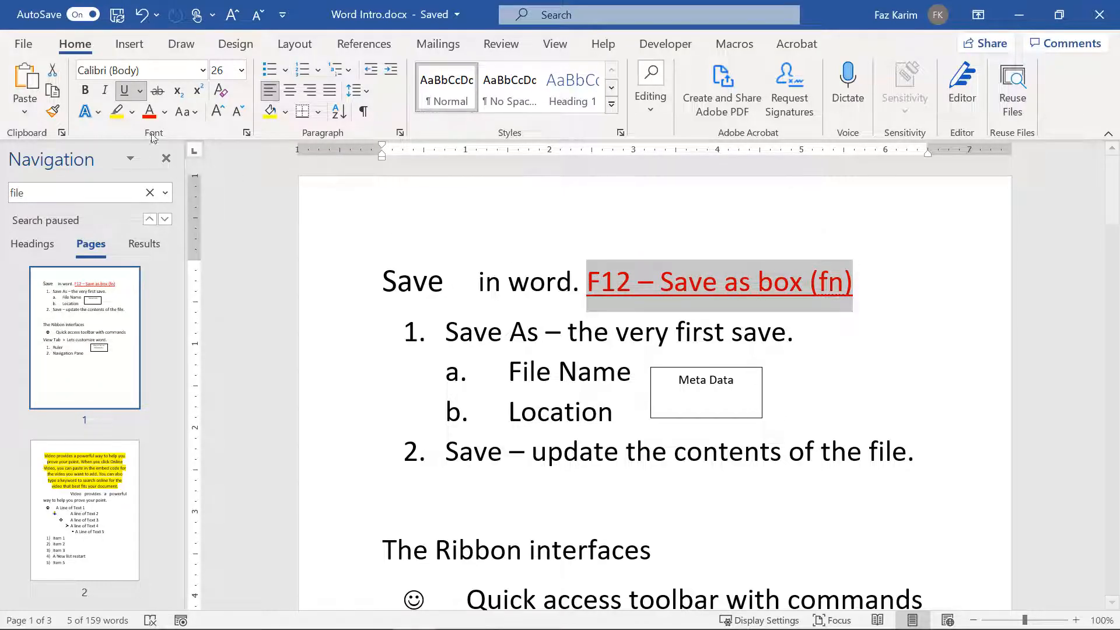
pyautogui.click(52, 111)
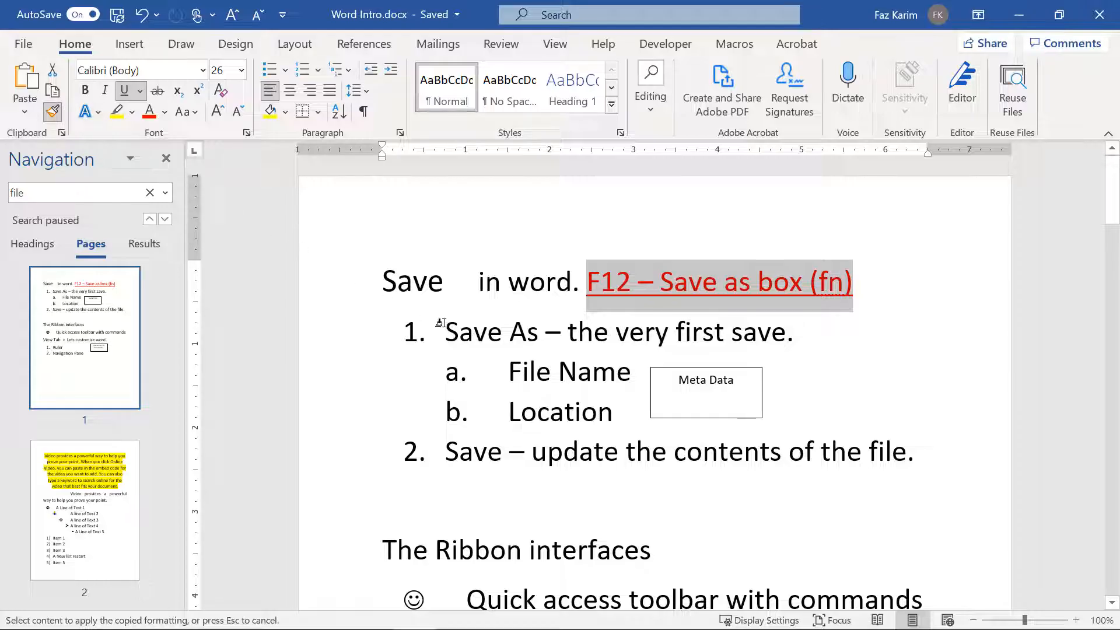
pyautogui.moveTo(443, 332); pyautogui.dragTo(535, 335)
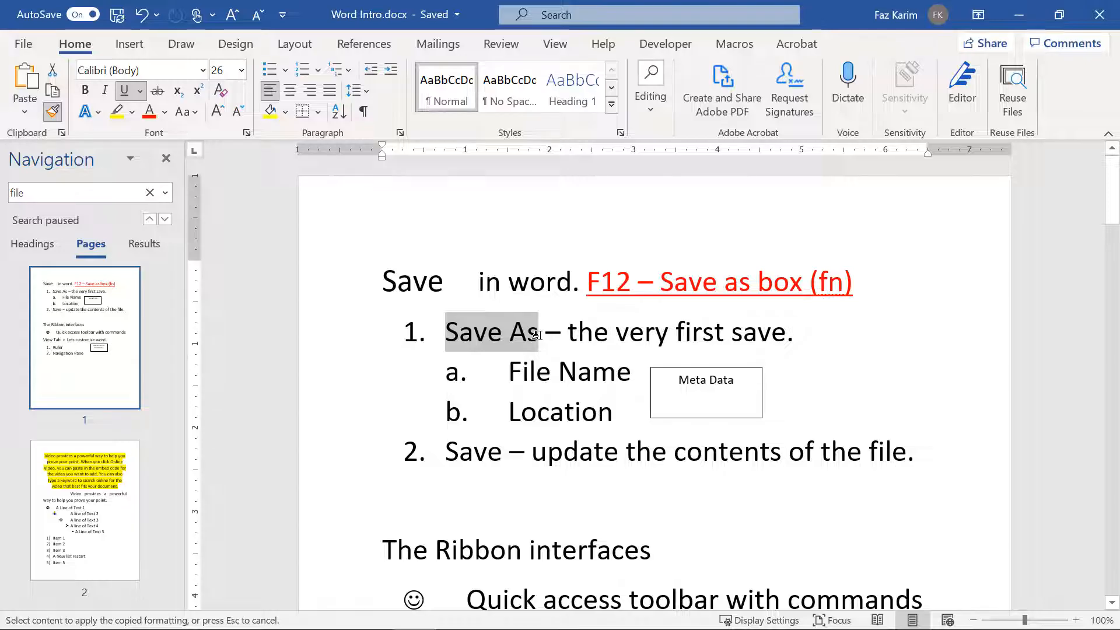
pyautogui.moveTo(535, 335); pyautogui.dragTo(543, 336)
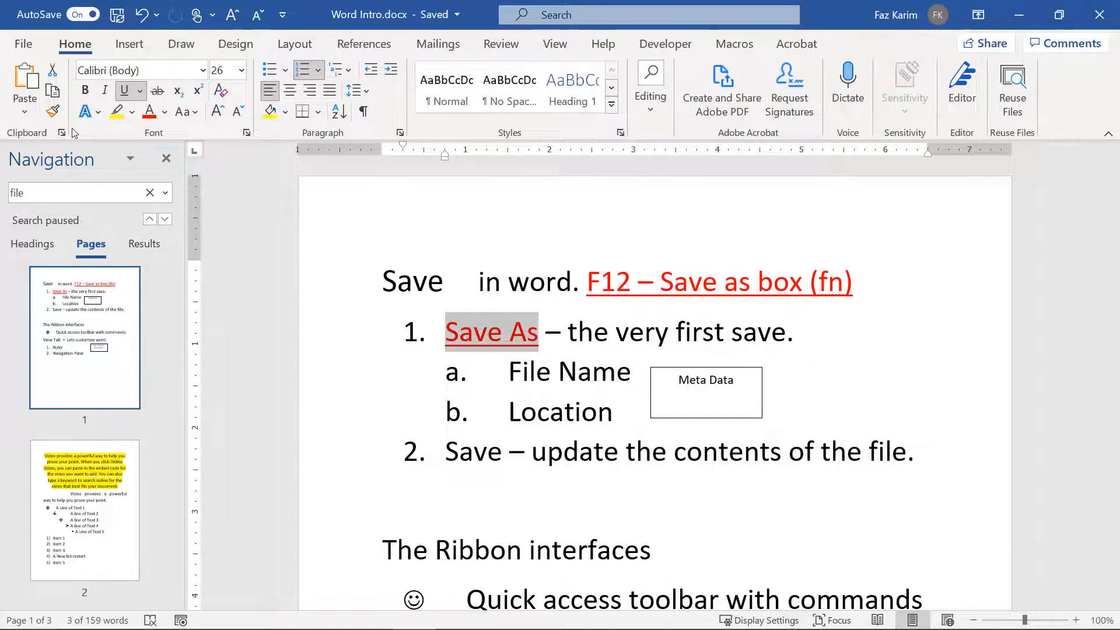
# Step: Paint the same red underlined style onto item 2's 'Save', the heading 'Save' and 'interfaces'
pyautogui.click(52, 110)
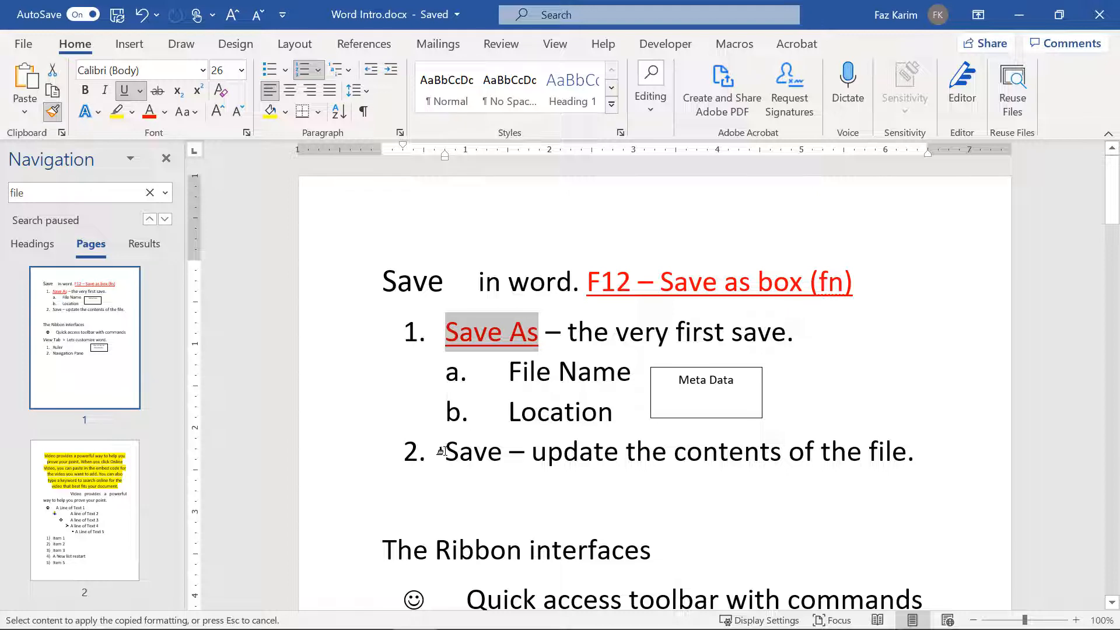
pyautogui.moveTo(444, 452); pyautogui.dragTo(508, 462)
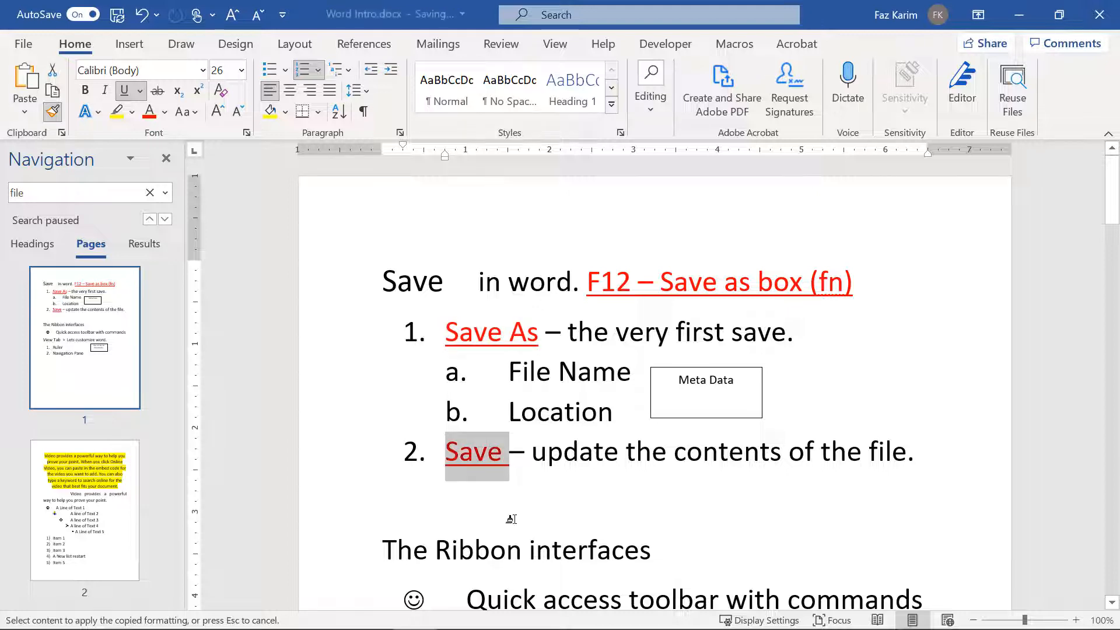
pyautogui.moveTo(380, 277); pyautogui.dragTo(442, 287)
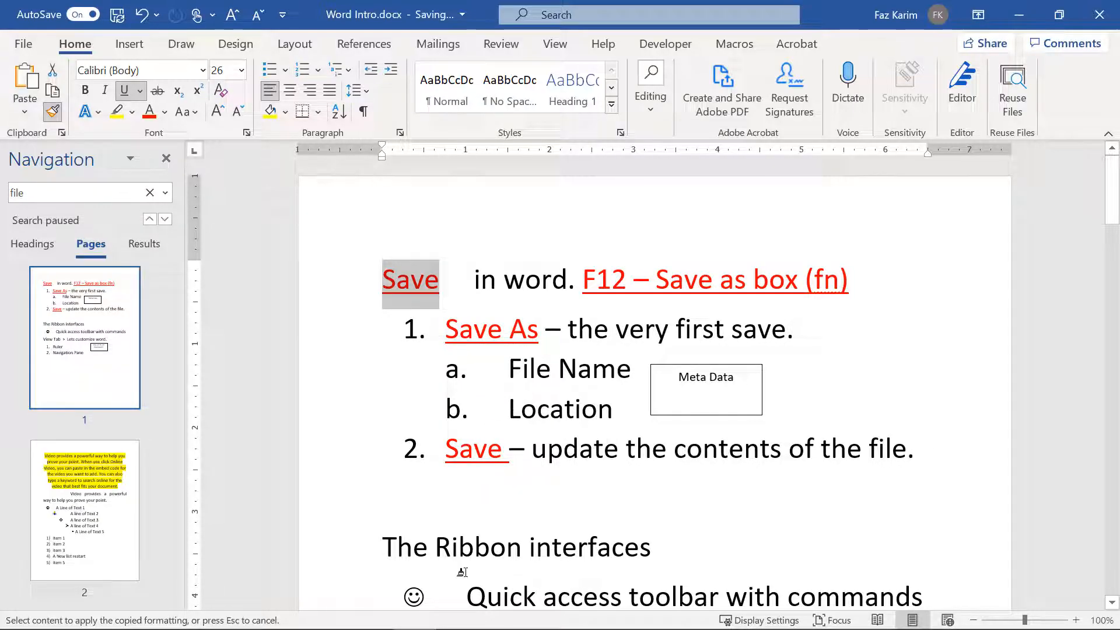
pyautogui.moveTo(532, 550); pyautogui.dragTo(652, 554)
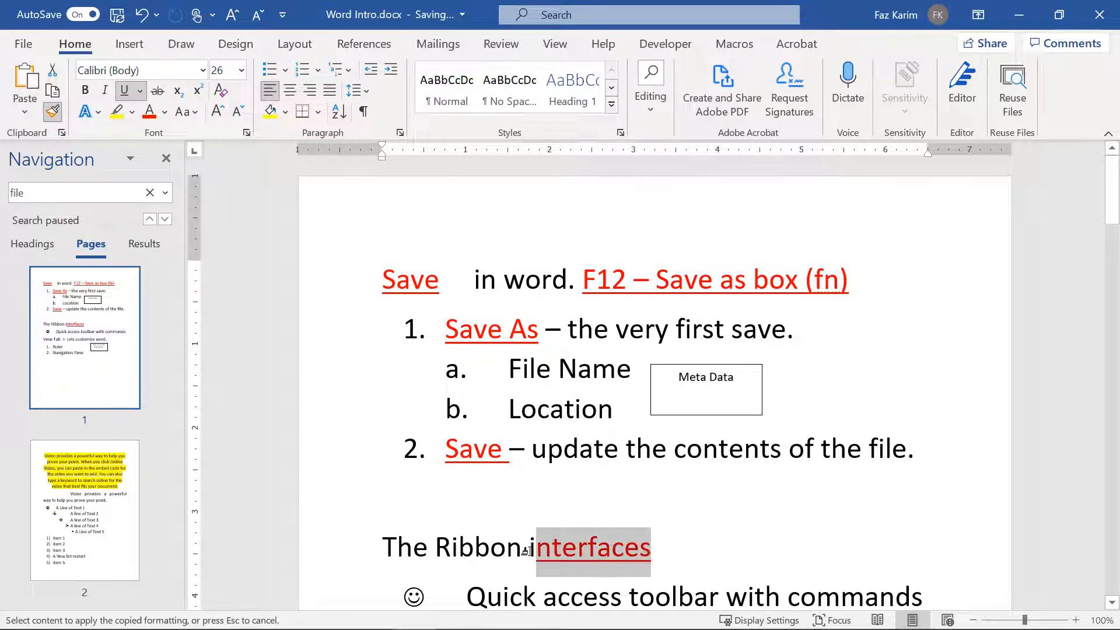
pyautogui.moveTo(526, 551); pyautogui.dragTo(554, 554)
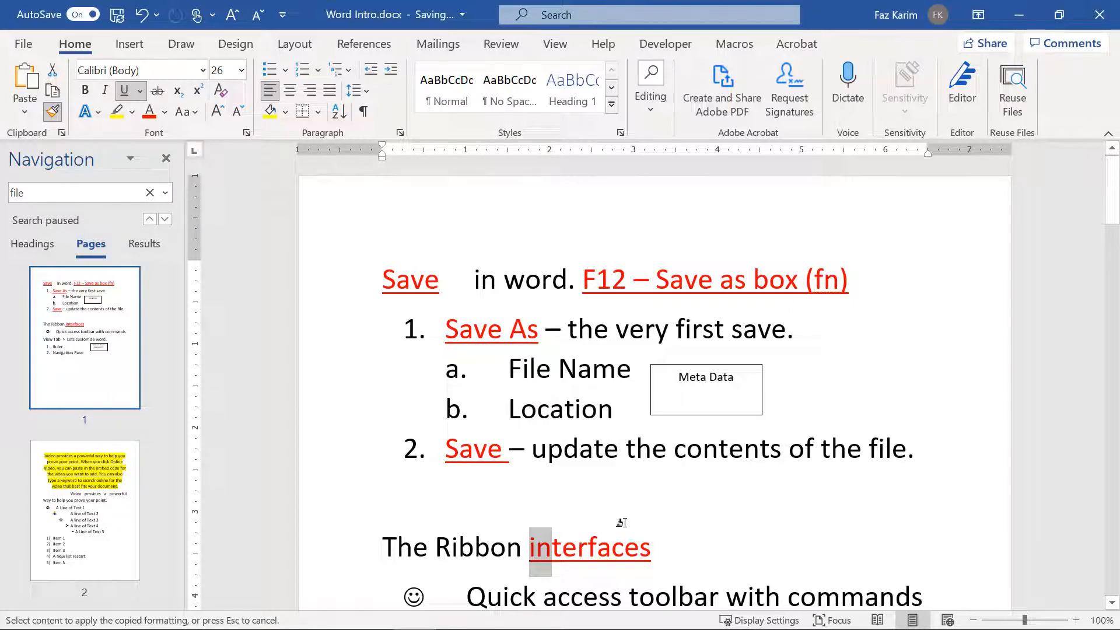
# Step: Add Format Painter to the Quick Access Toolbar, then switch format painting off
pyautogui.rightClick(56, 115)
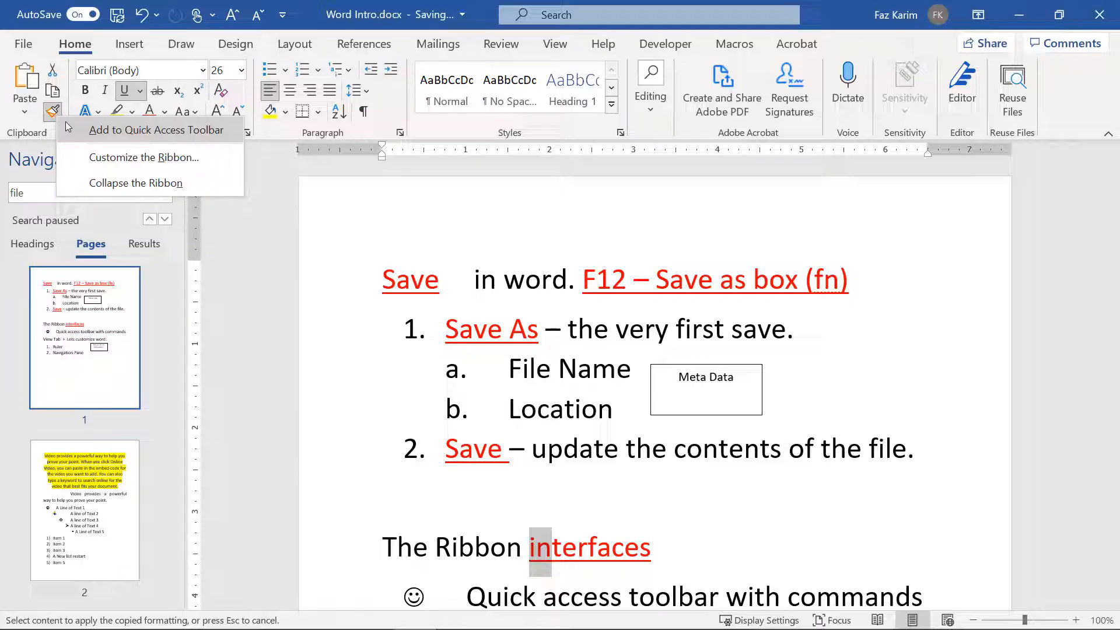
pyautogui.click(116, 129)
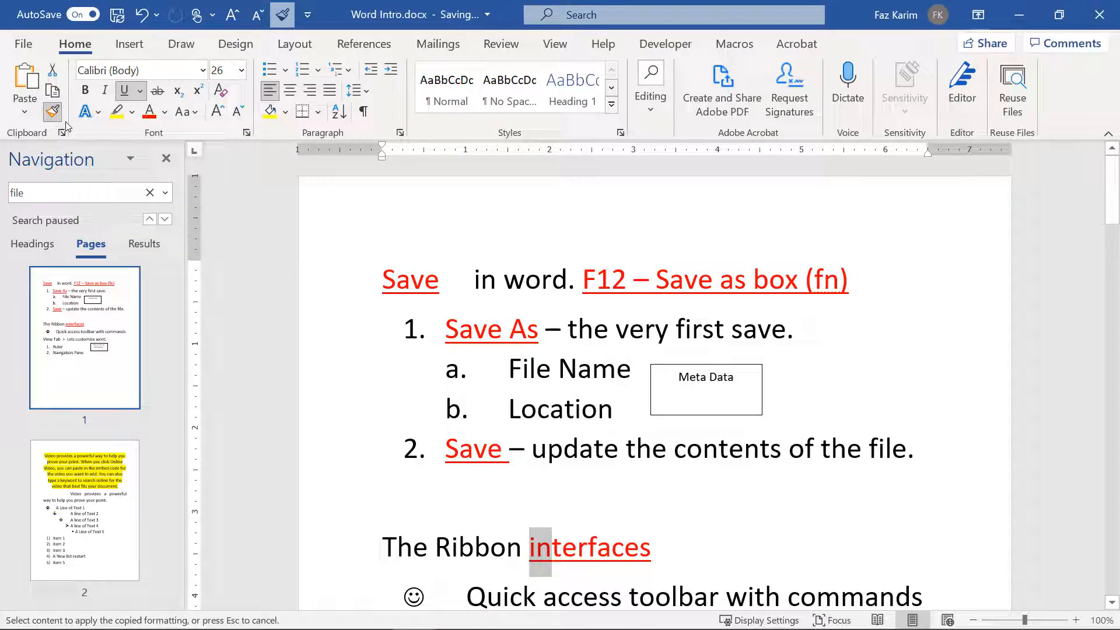
pyautogui.click(52, 112)
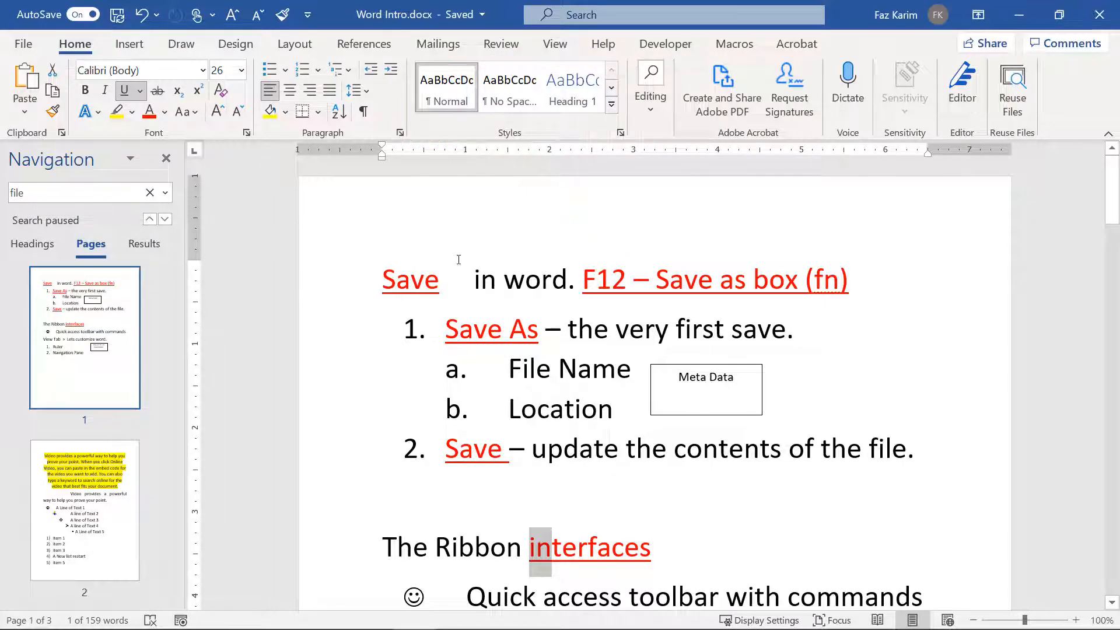
# Step: Apply Heading 1 to the Save line and to 'The Ribbon interfaces' line
pyautogui.moveTo(386, 280); pyautogui.dragTo(858, 295)
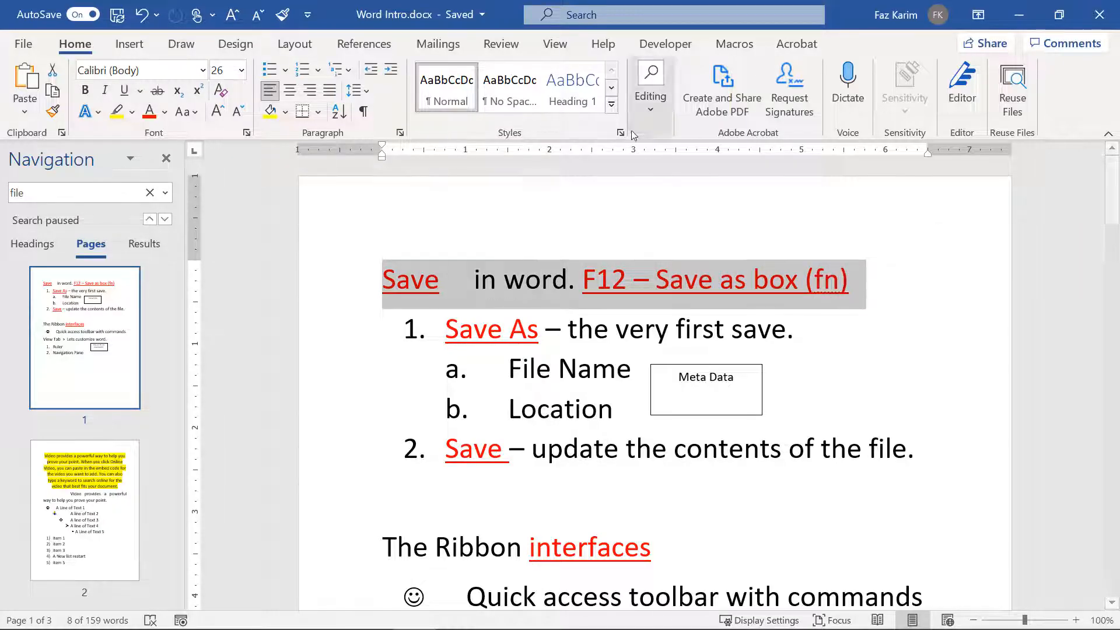
pyautogui.click(612, 105)
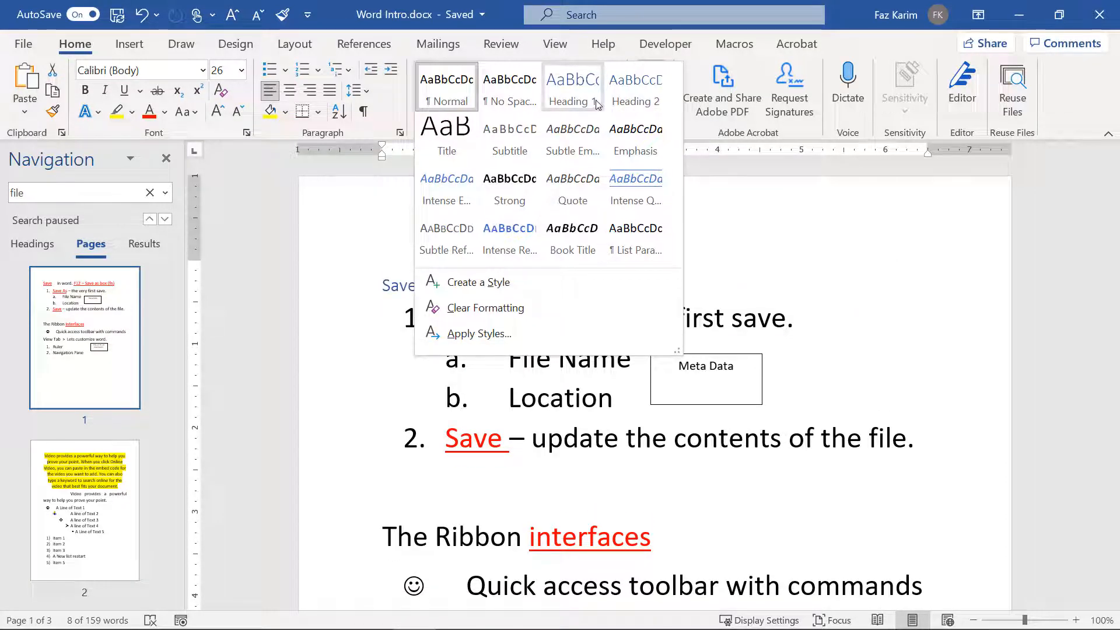
pyautogui.click(597, 104)
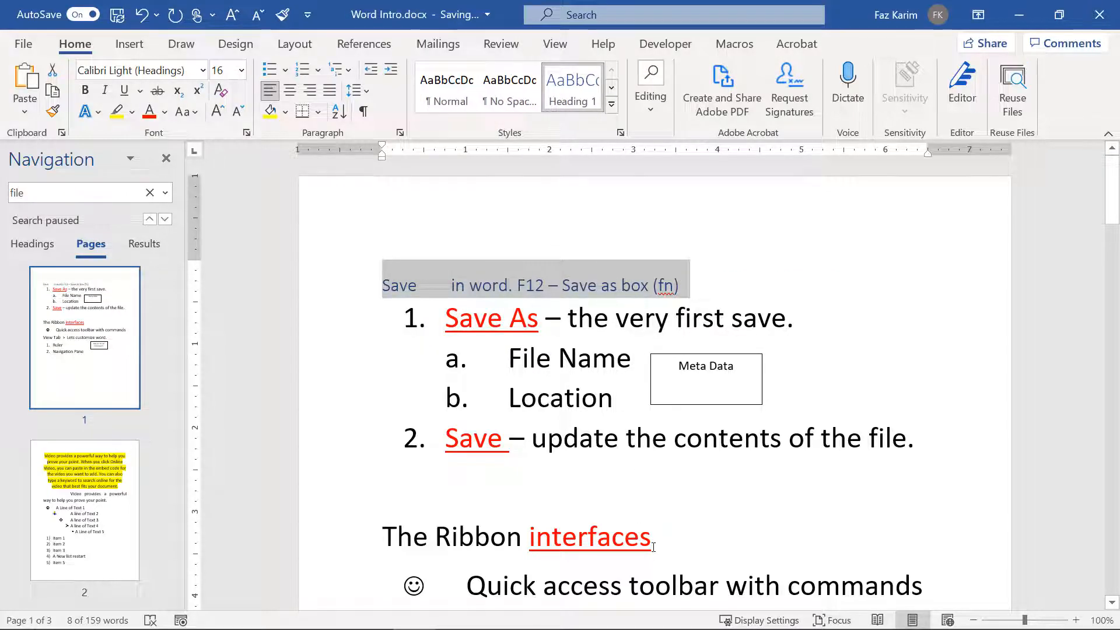
pyautogui.moveTo(656, 545); pyautogui.dragTo(382, 545)
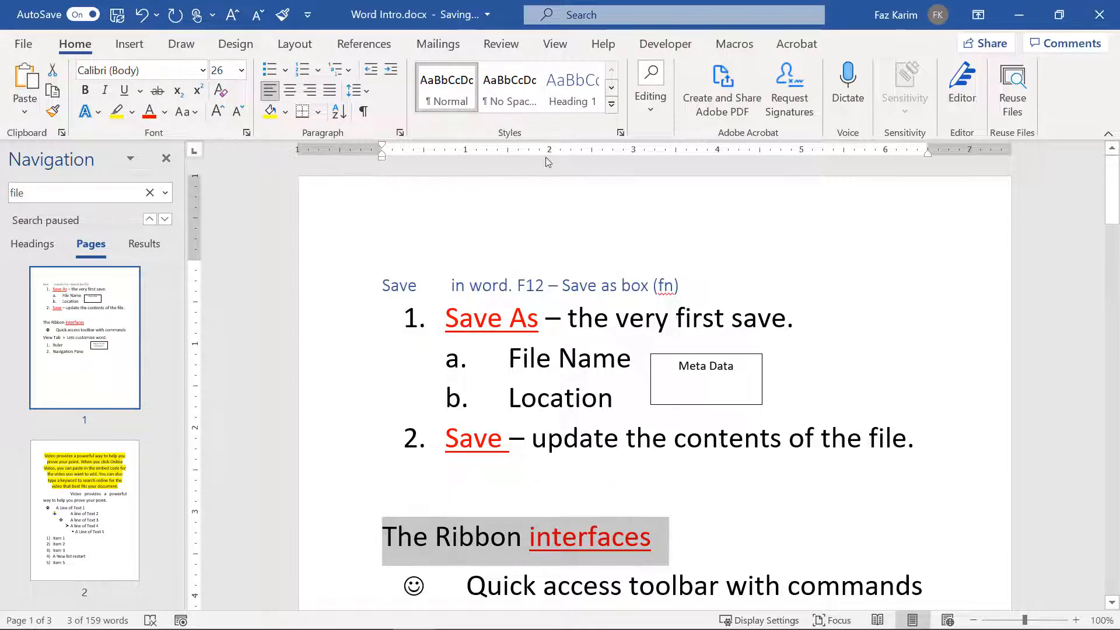
pyautogui.click(571, 94)
# Step: Make the yellow paragraph's opening line Heading 1 and insert a page break before 'prove'
pyautogui.scroll(-10, 532, 441)
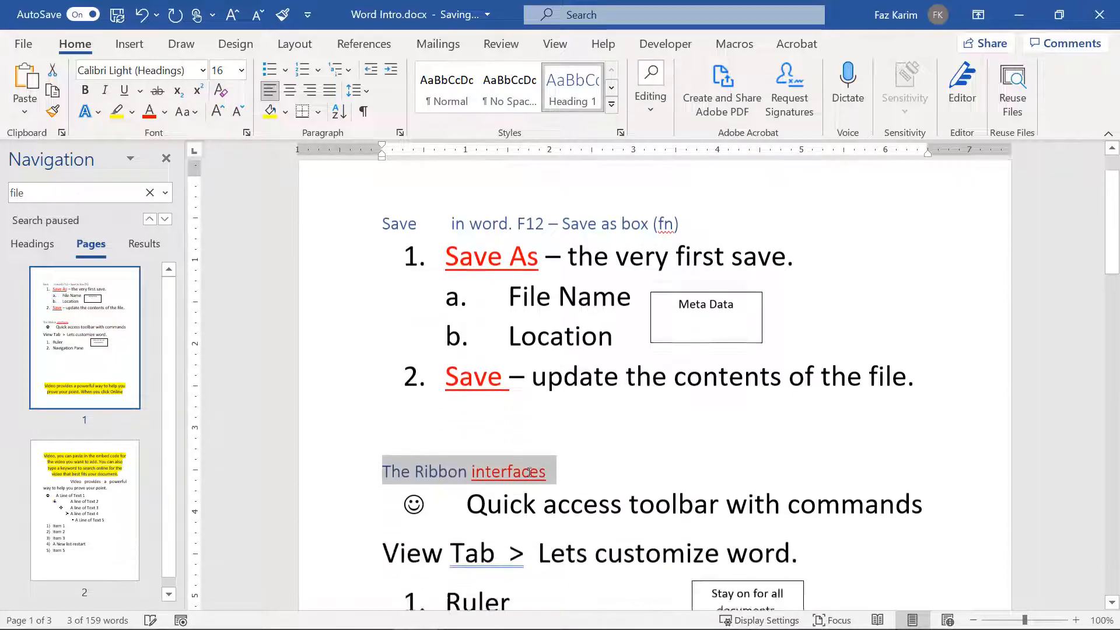
pyautogui.scroll(-10, 531, 472)
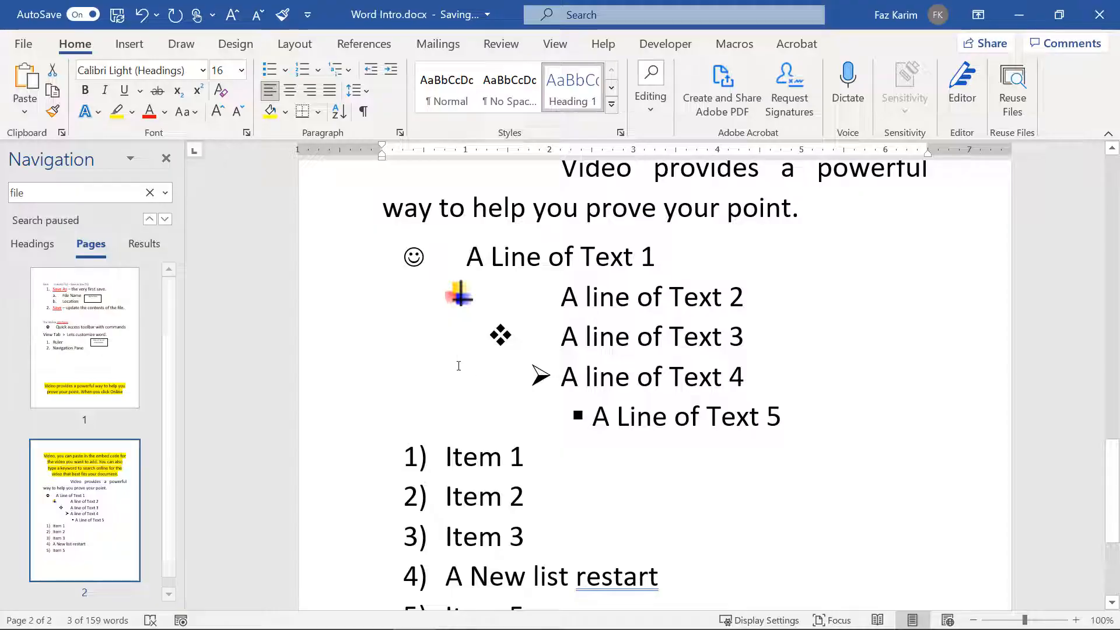
pyautogui.scroll(-2, 458, 365)
pyautogui.scroll(5, 458, 376)
pyautogui.scroll(10, 459, 376)
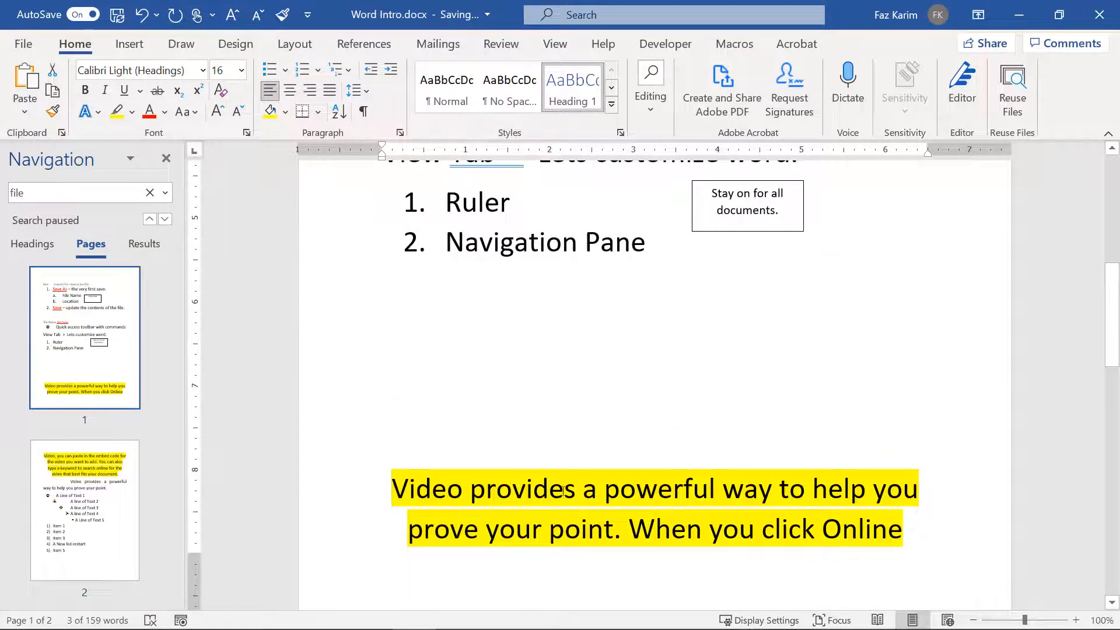
pyautogui.moveTo(390, 488); pyautogui.dragTo(937, 487)
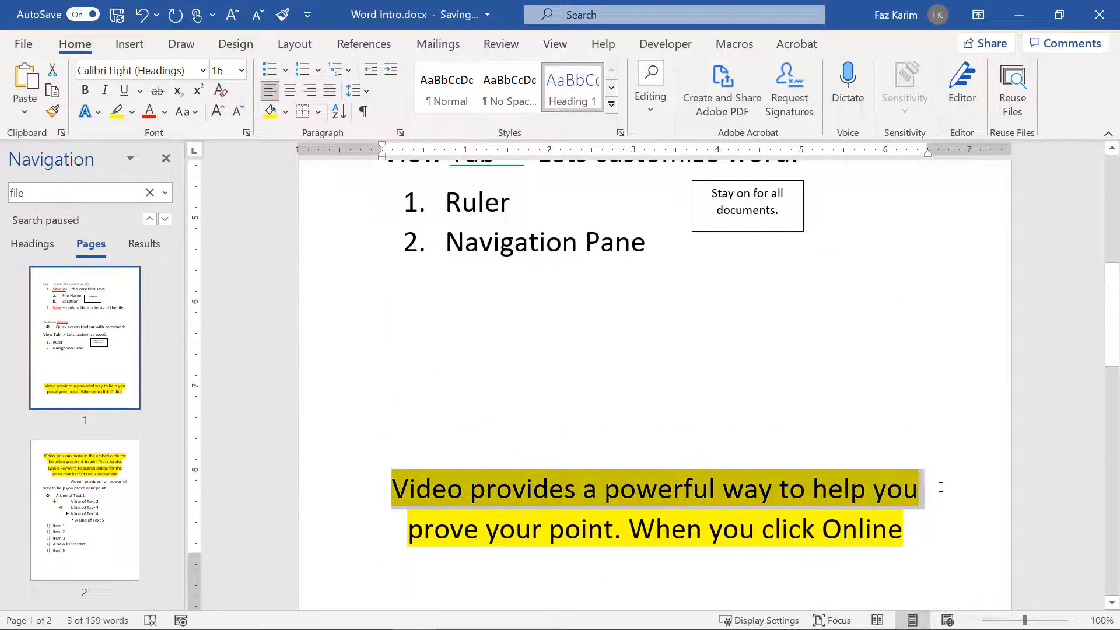
pyautogui.click(563, 99)
pyautogui.click(562, 426)
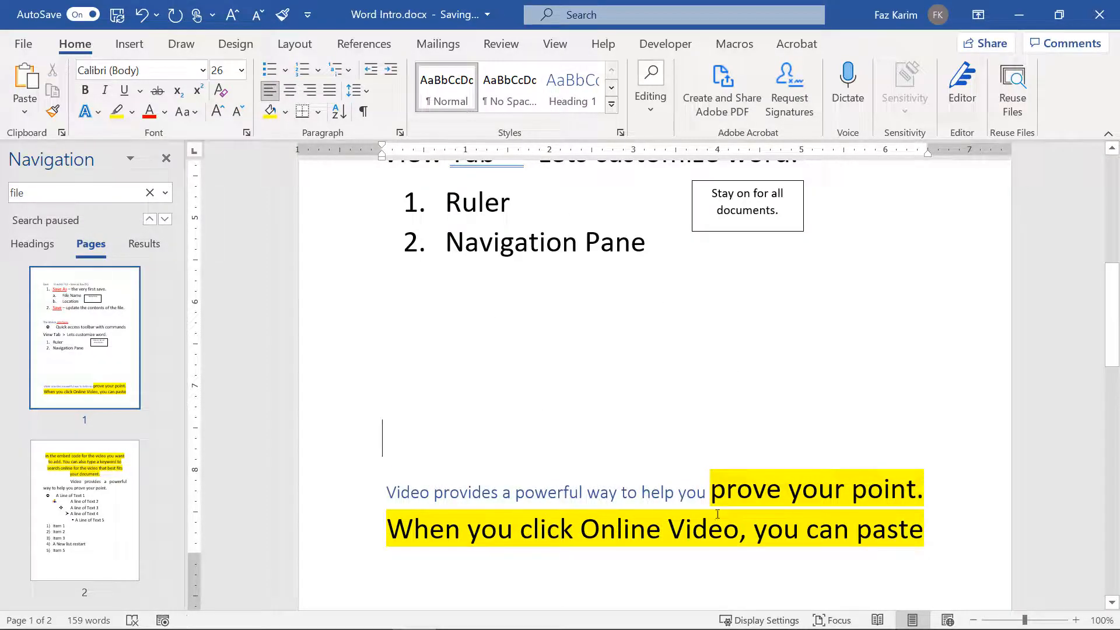
pyautogui.click(712, 491)
pyautogui.hotkey('ctrl', 'Return')
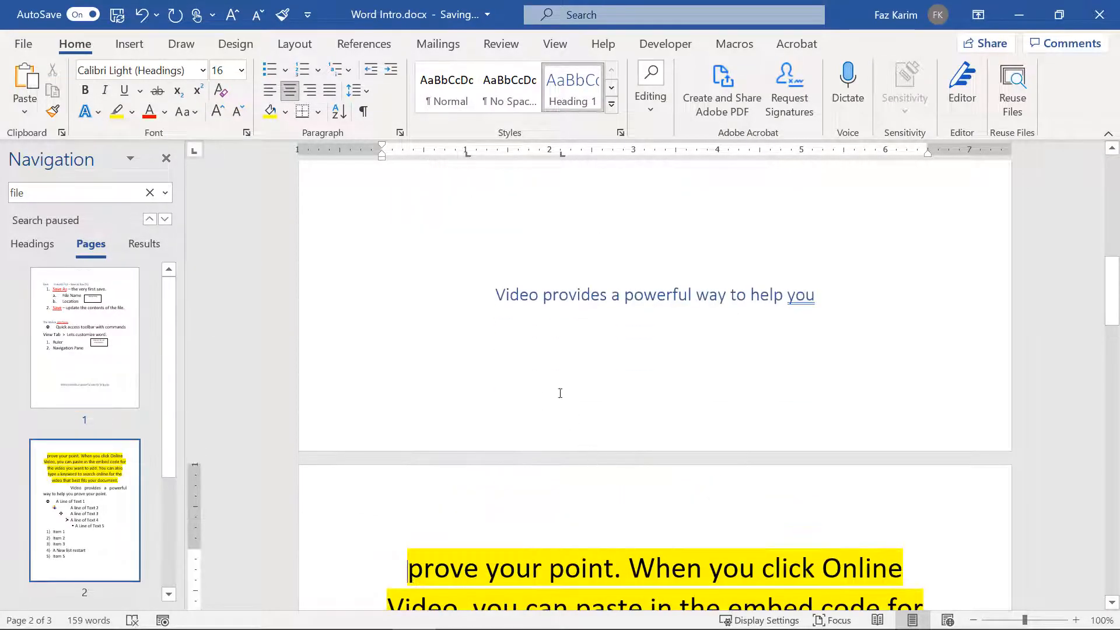
# Step: Show the Headings list in the Navigation pane and test collapsing The Ribbon interfaces section
pyautogui.click(490, 293)
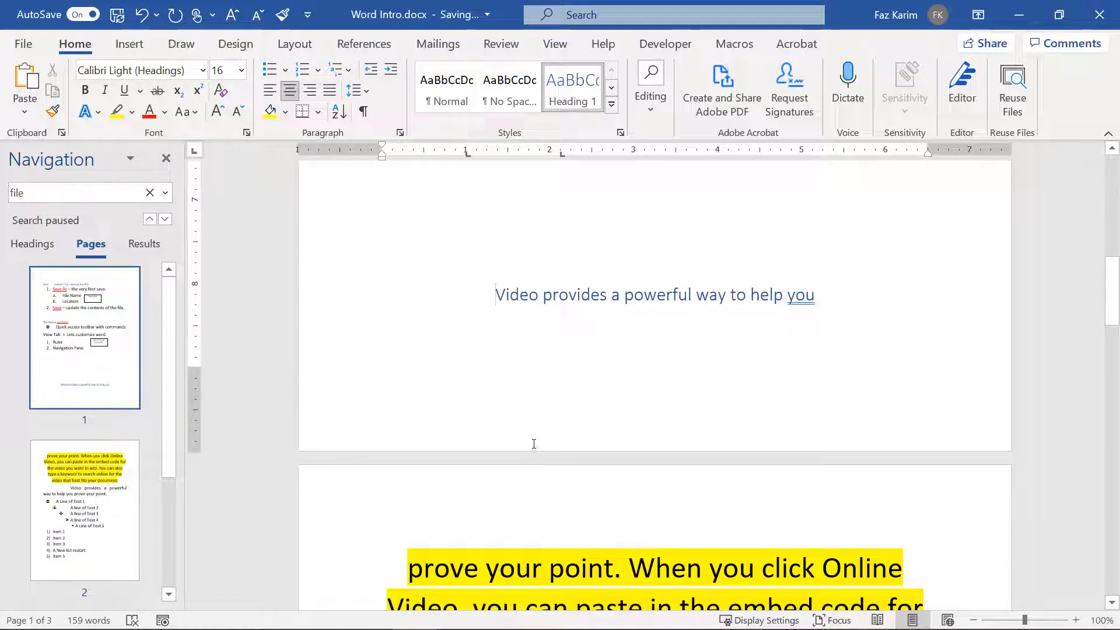
pyautogui.click(39, 246)
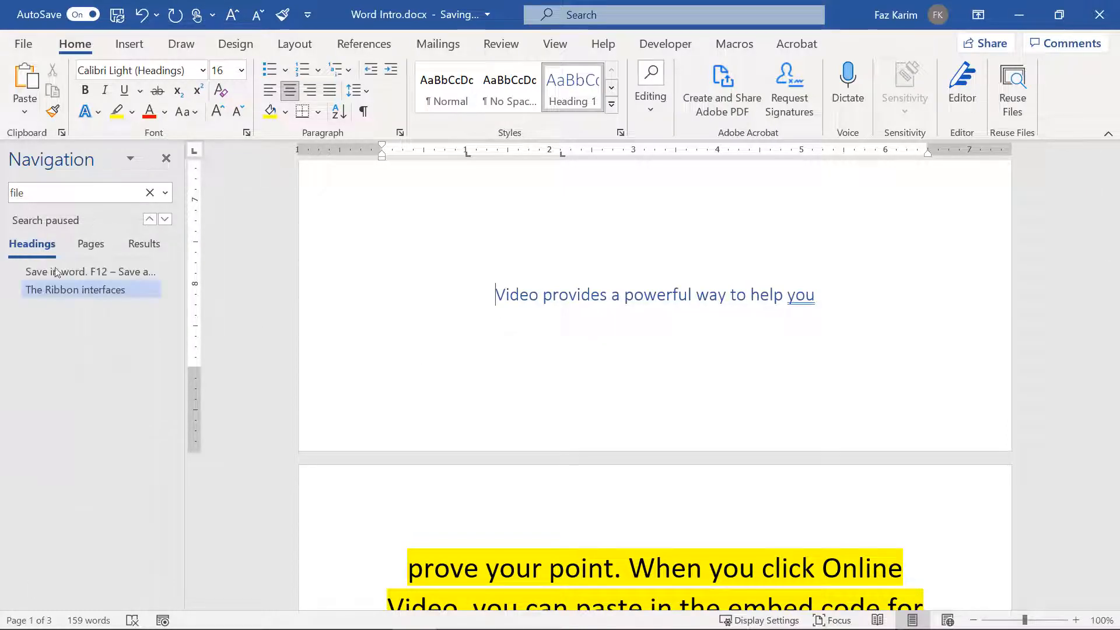
pyautogui.click(105, 271)
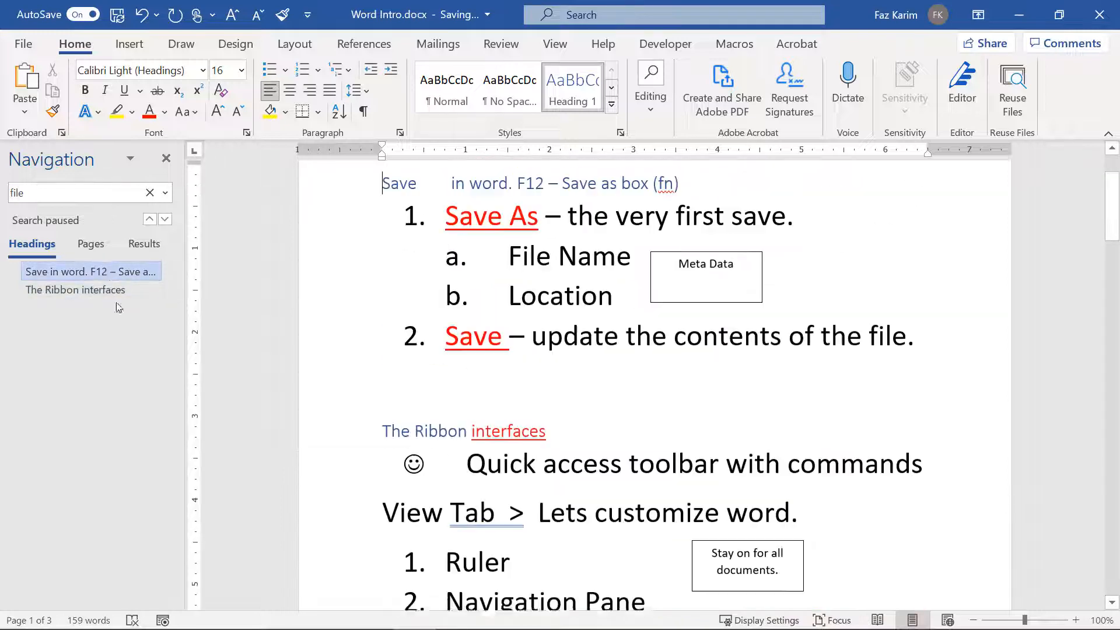
pyautogui.click(89, 290)
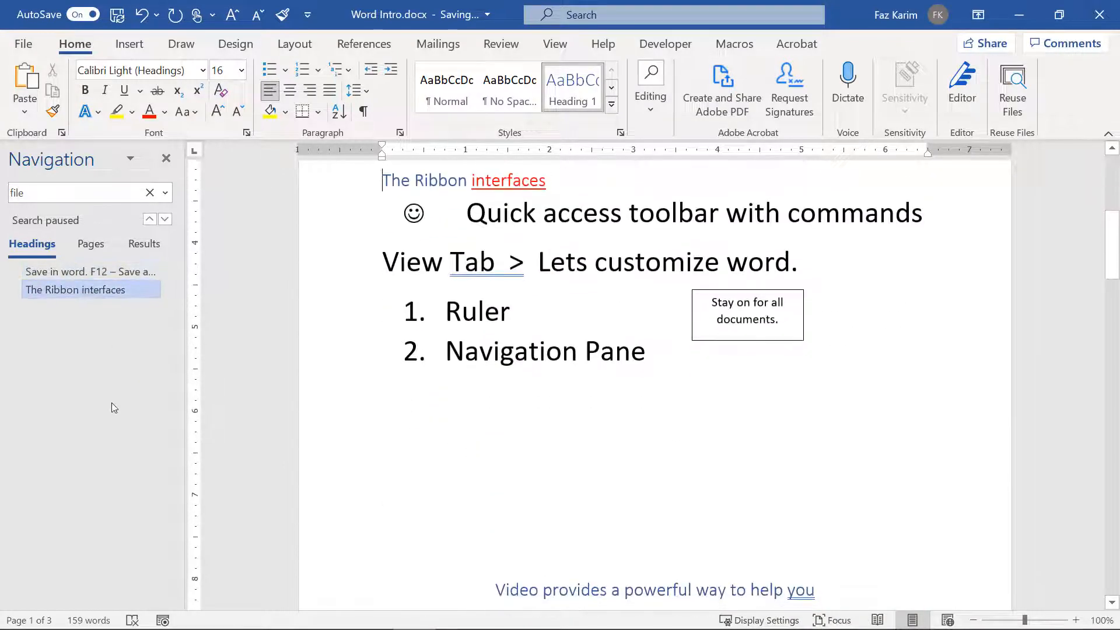
pyautogui.click(99, 271)
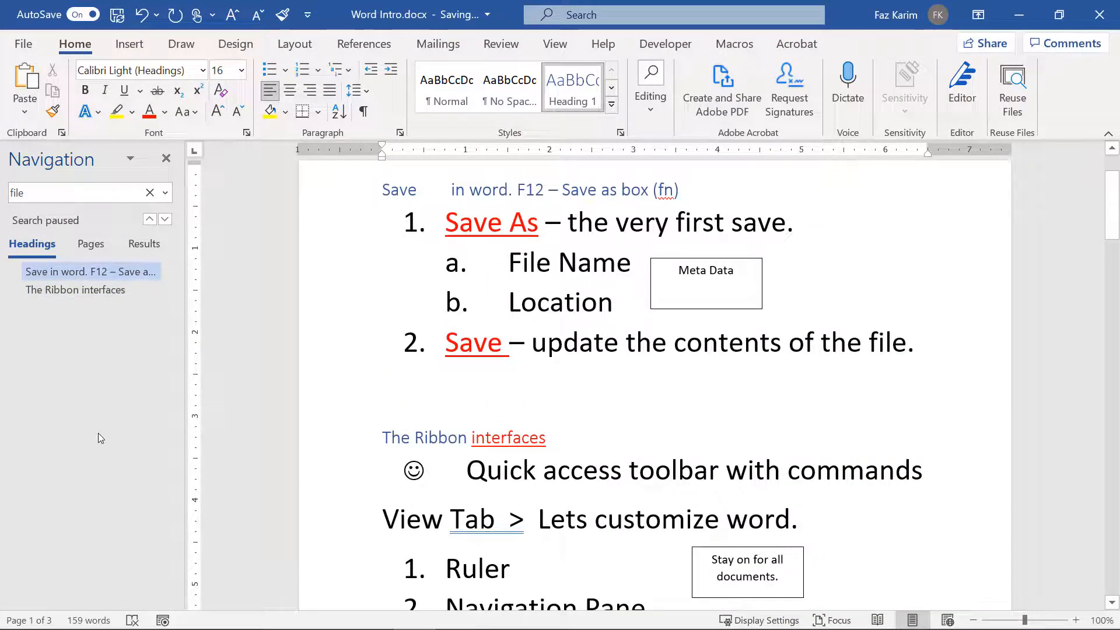
pyautogui.click(104, 290)
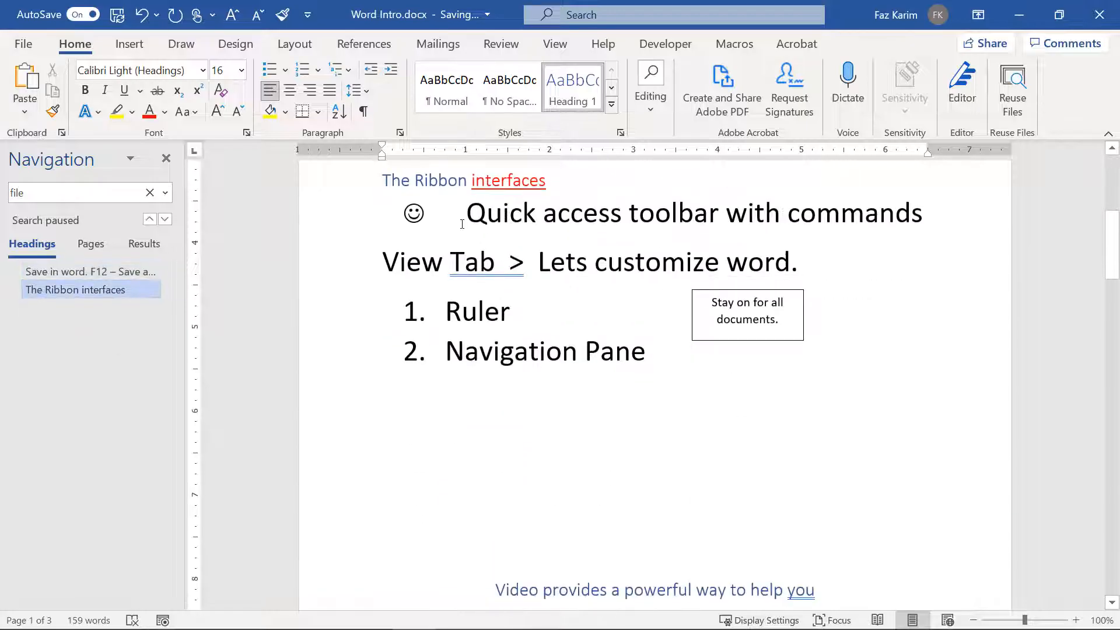
pyautogui.click(378, 181)
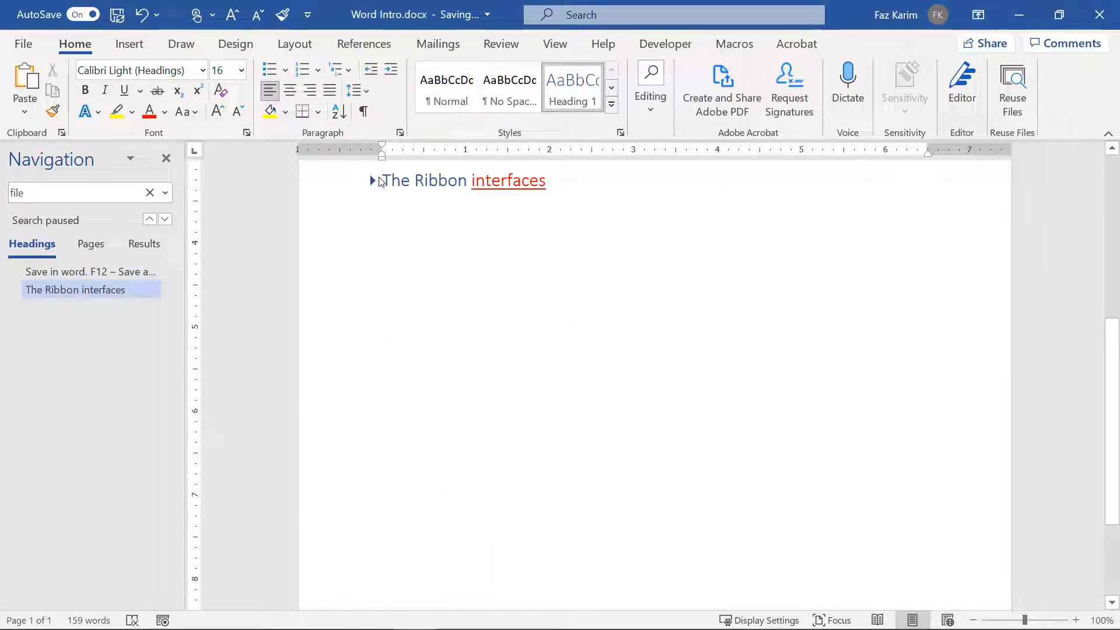
pyautogui.click(373, 181)
# Step: Undo the page break and make the Video line a left-aligned Heading 1
pyautogui.click(496, 585)
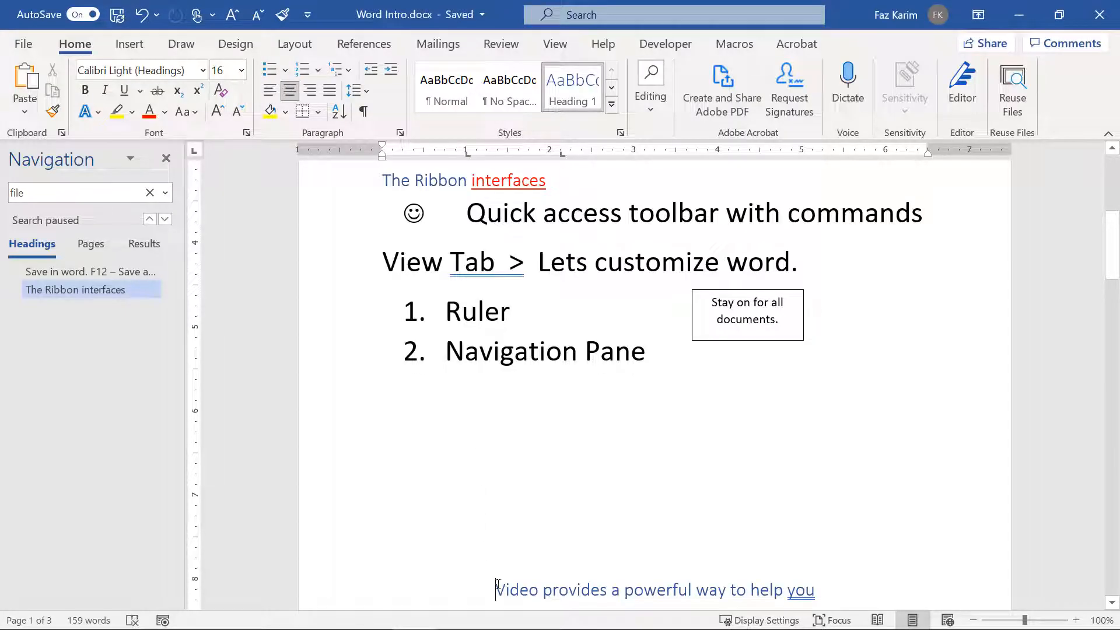
pyautogui.hotkey('ctrl', 'z')
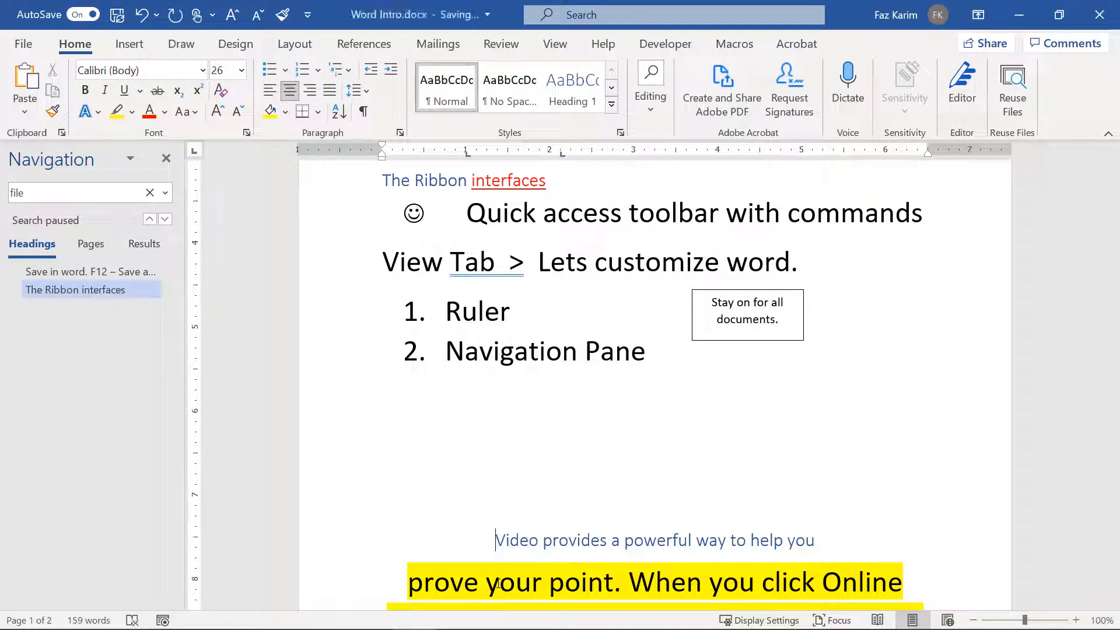
pyautogui.click(572, 84)
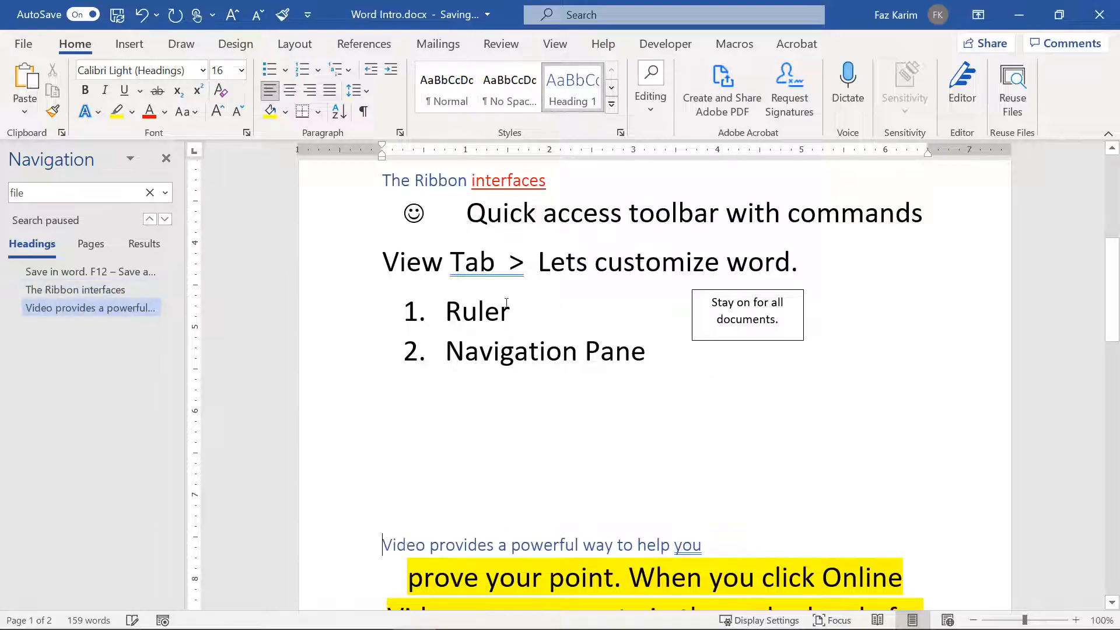
# Step: Collapse The Ribbon interfaces and Video provides sections, leaving the Save section expanded
pyautogui.click(82, 292)
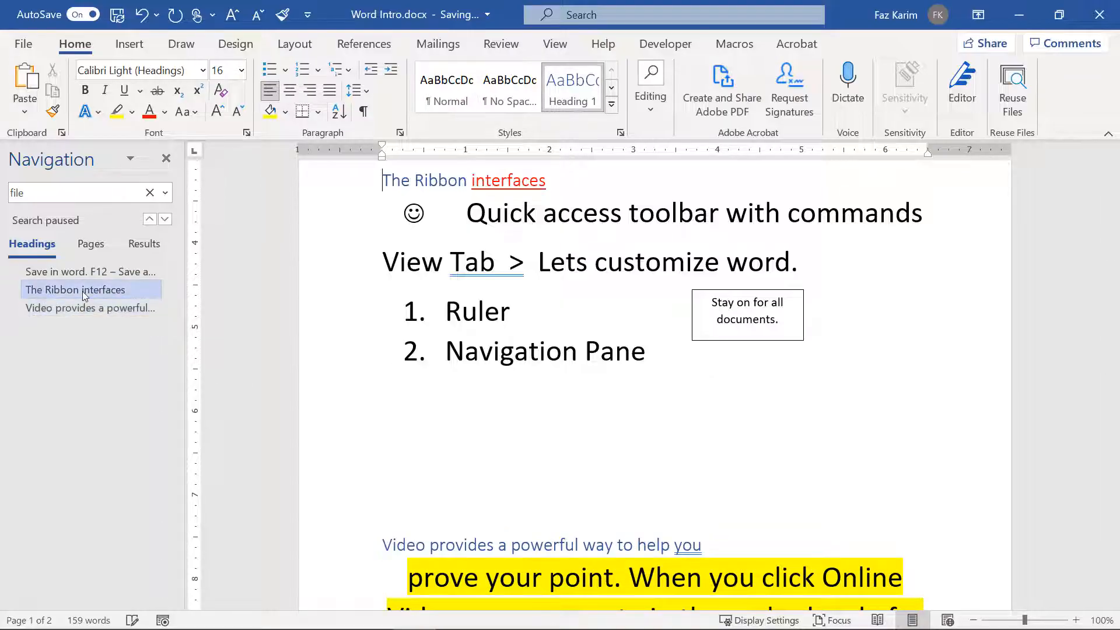
pyautogui.click(83, 275)
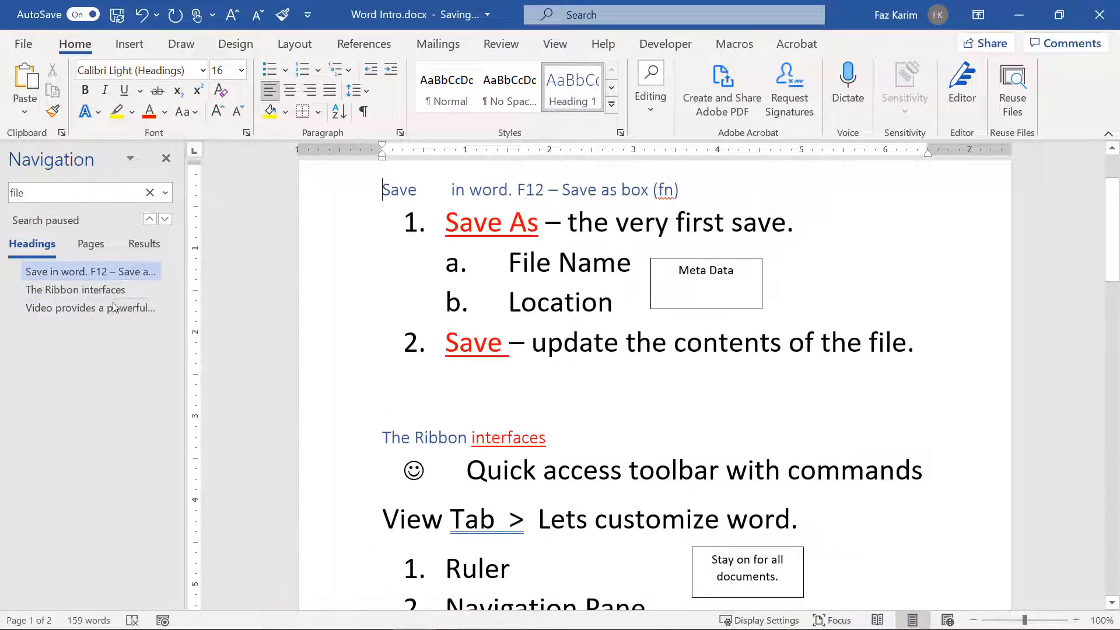
pyautogui.click(373, 438)
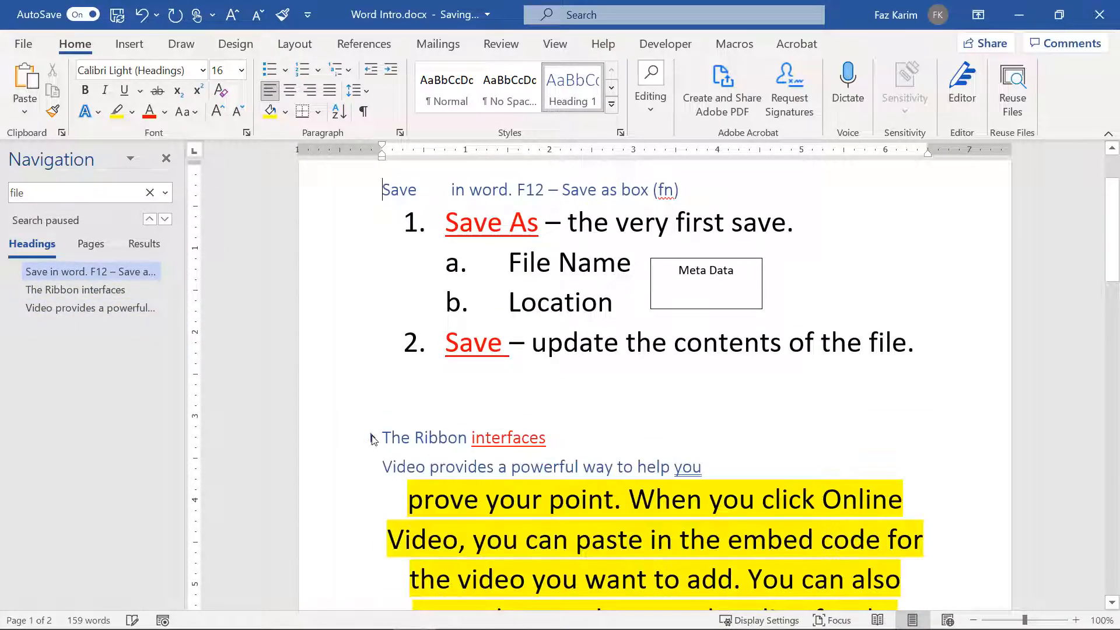
pyautogui.click(374, 469)
pyautogui.click(372, 190)
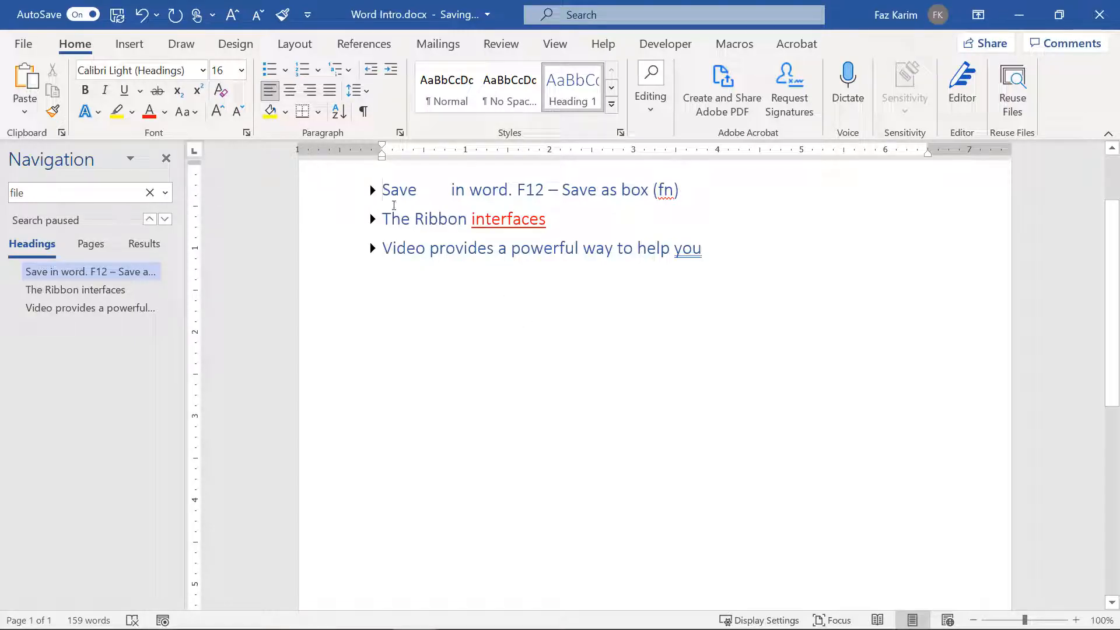
pyautogui.click(373, 191)
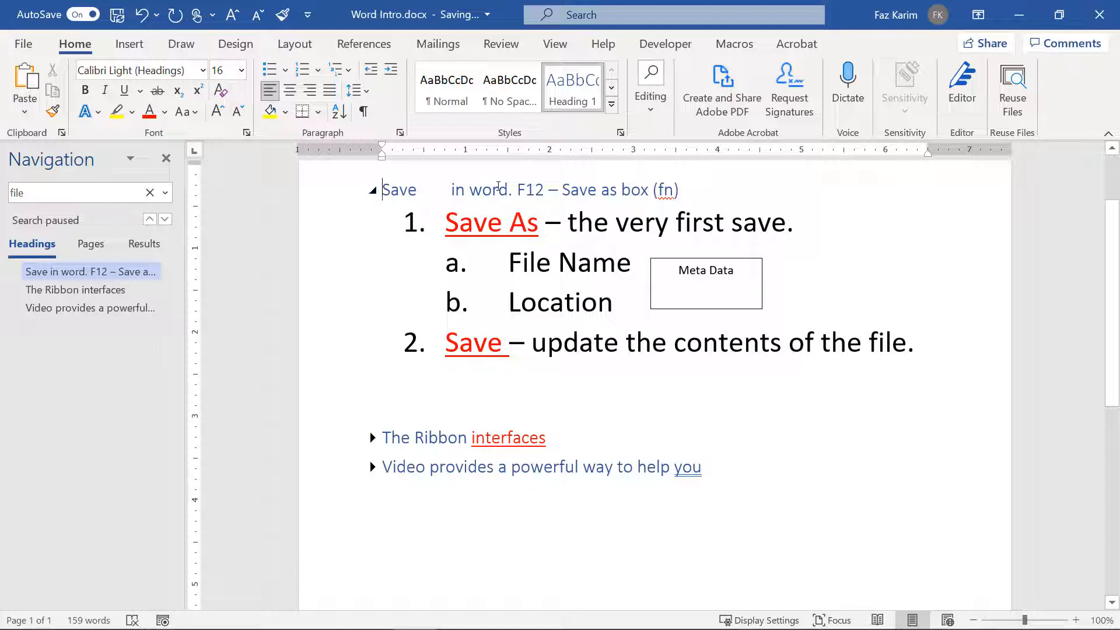
# Step: Apply No Spacing to the body text under the Save and The Ribbon interfaces headings
pyautogui.moveTo(443, 226); pyautogui.dragTo(922, 350)
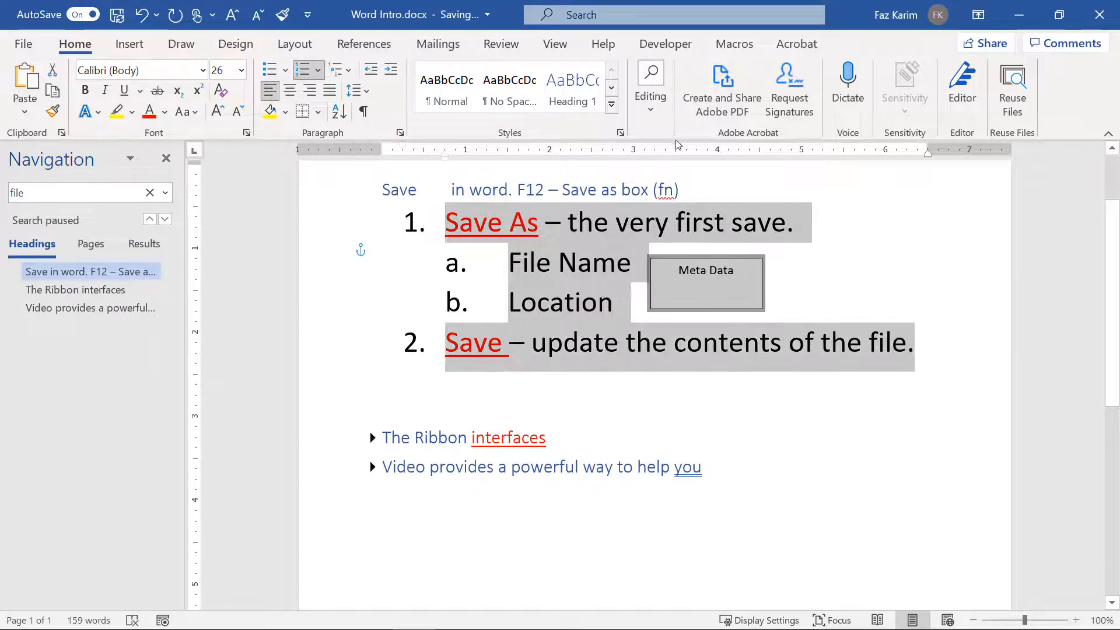
pyautogui.click(611, 103)
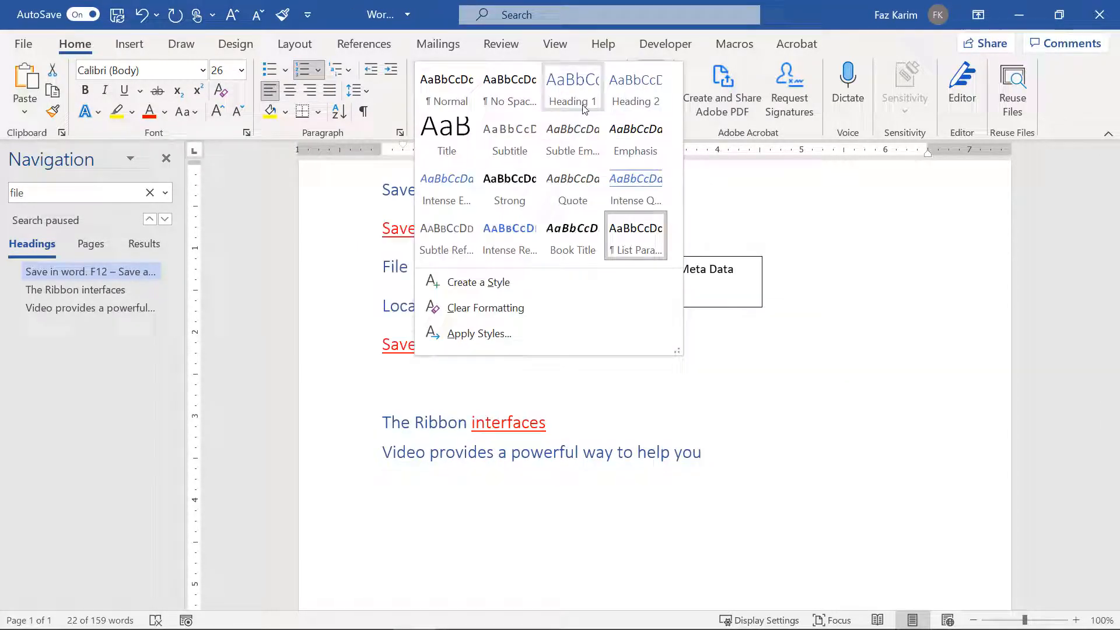
pyautogui.click(512, 98)
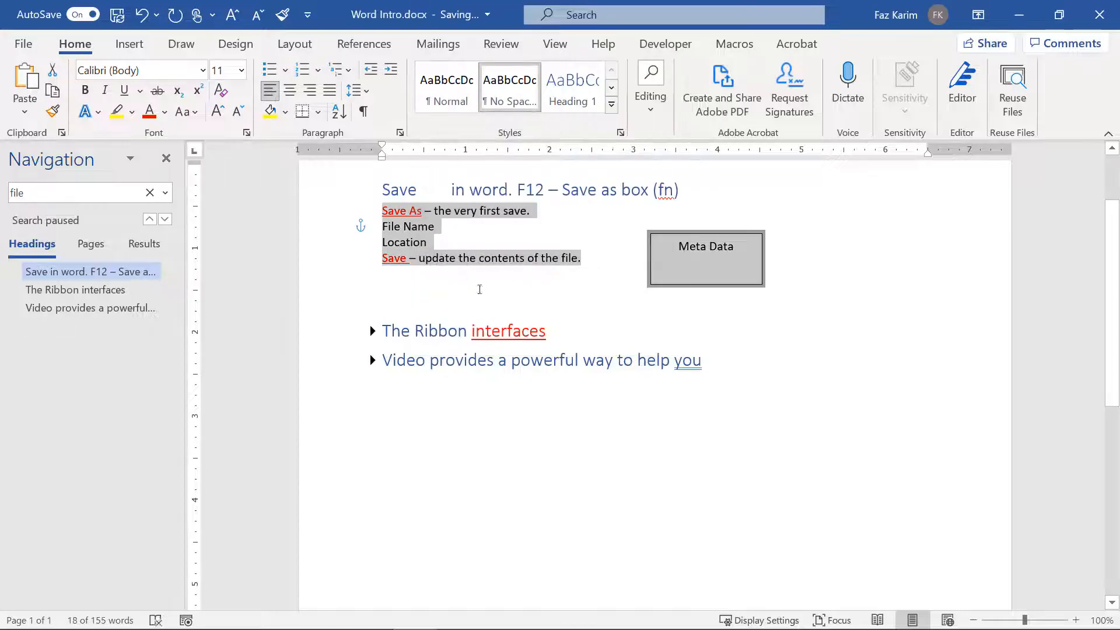
pyautogui.click(374, 191)
pyautogui.click(373, 190)
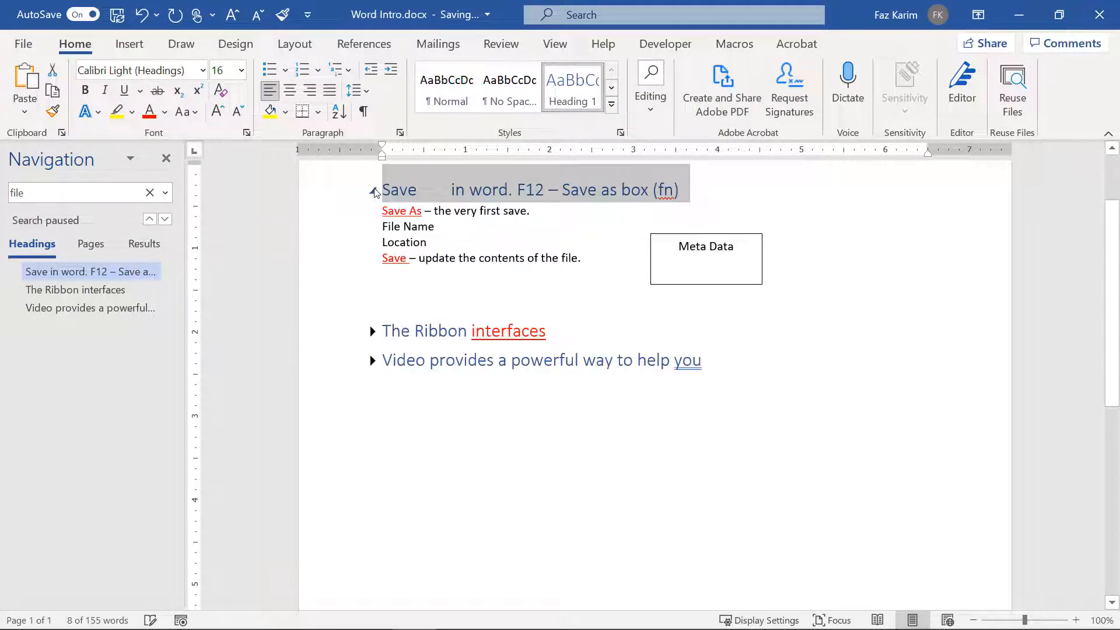
pyautogui.click(371, 334)
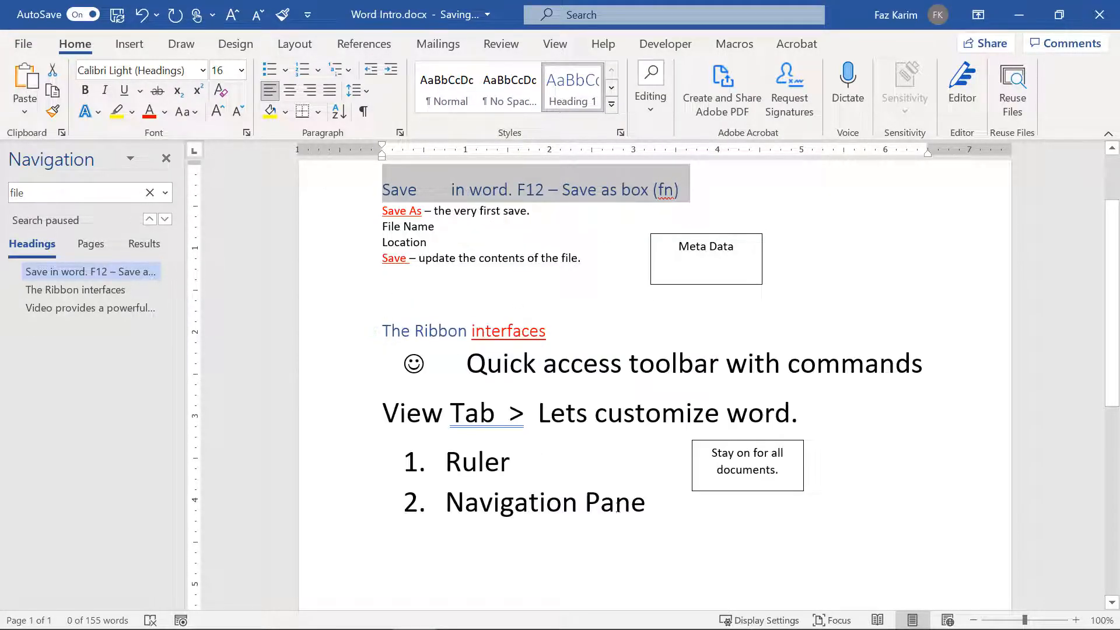
pyautogui.moveTo(654, 507); pyautogui.dragTo(382, 366)
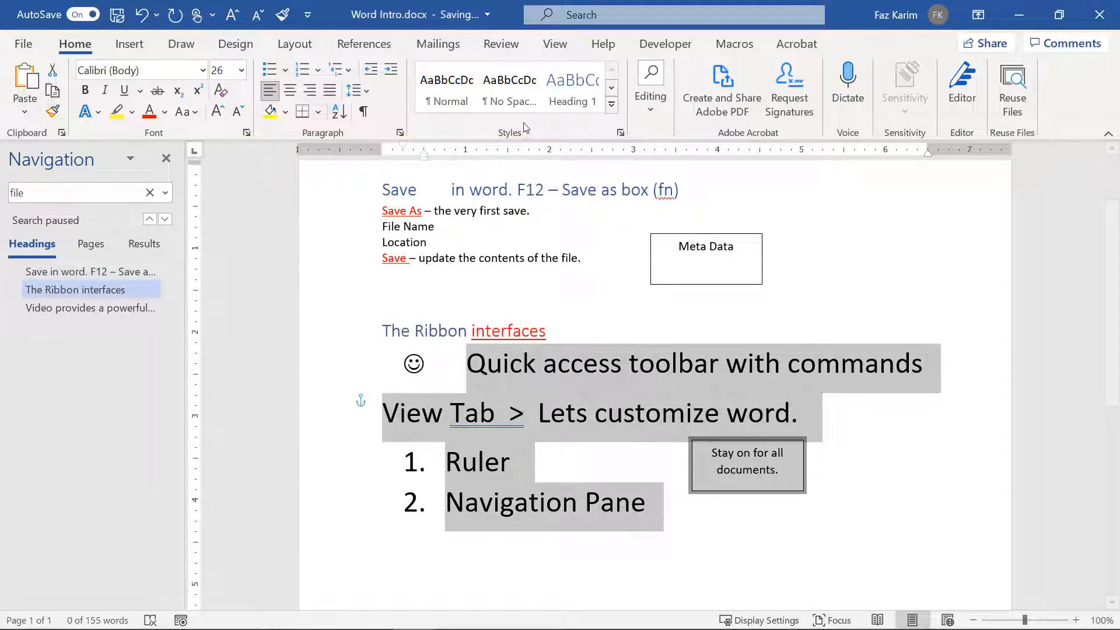
pyautogui.click(509, 88)
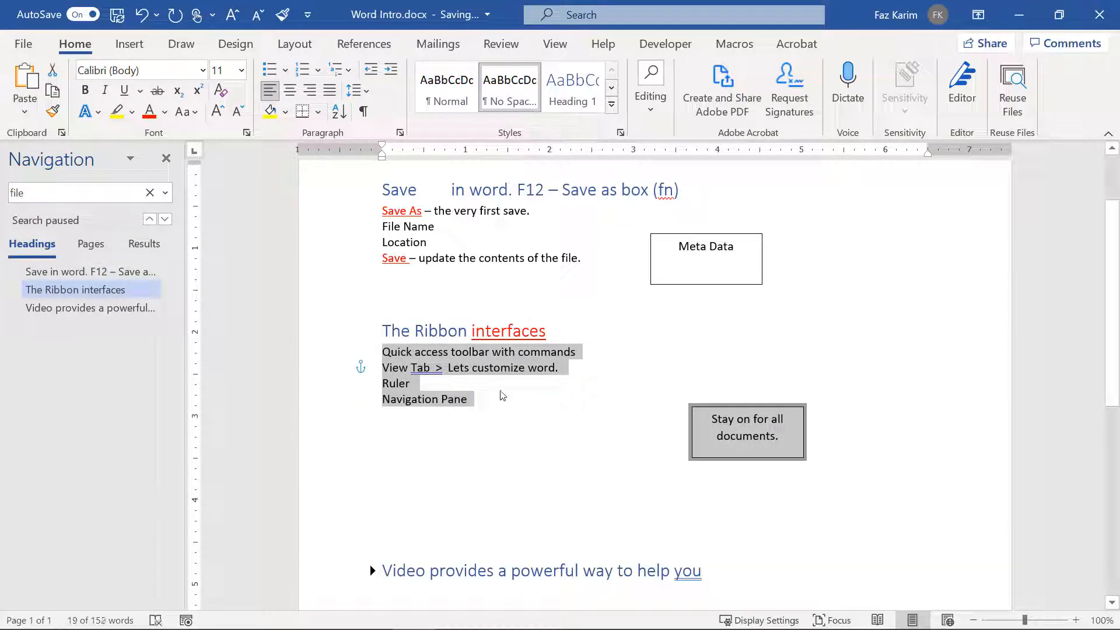
# Step: Move the Meta Data and 'Stay on for all documents.' text boxes beside their sections
pyautogui.click(707, 409)
pyautogui.moveTo(707, 408); pyautogui.dragTo(614, 378)
pyautogui.moveTo(672, 234); pyautogui.dragTo(621, 222)
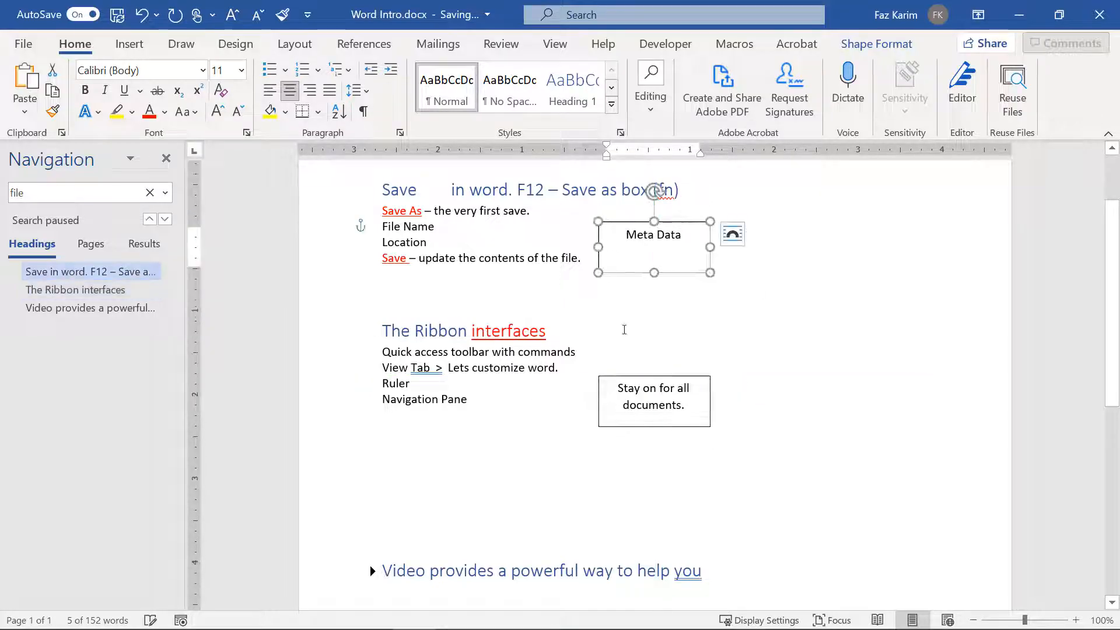
pyautogui.moveTo(621, 377); pyautogui.dragTo(593, 384)
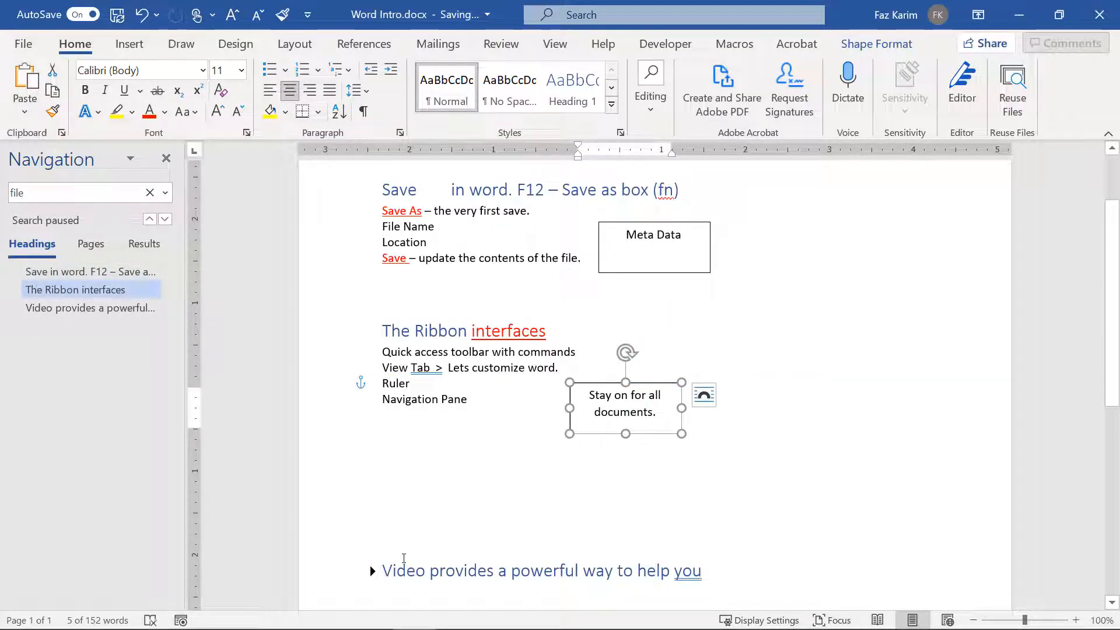
# Step: Expand the Video provides section and apply No Spacing to its body text
pyautogui.click(372, 570)
pyautogui.scroll(-2, 375, 574)
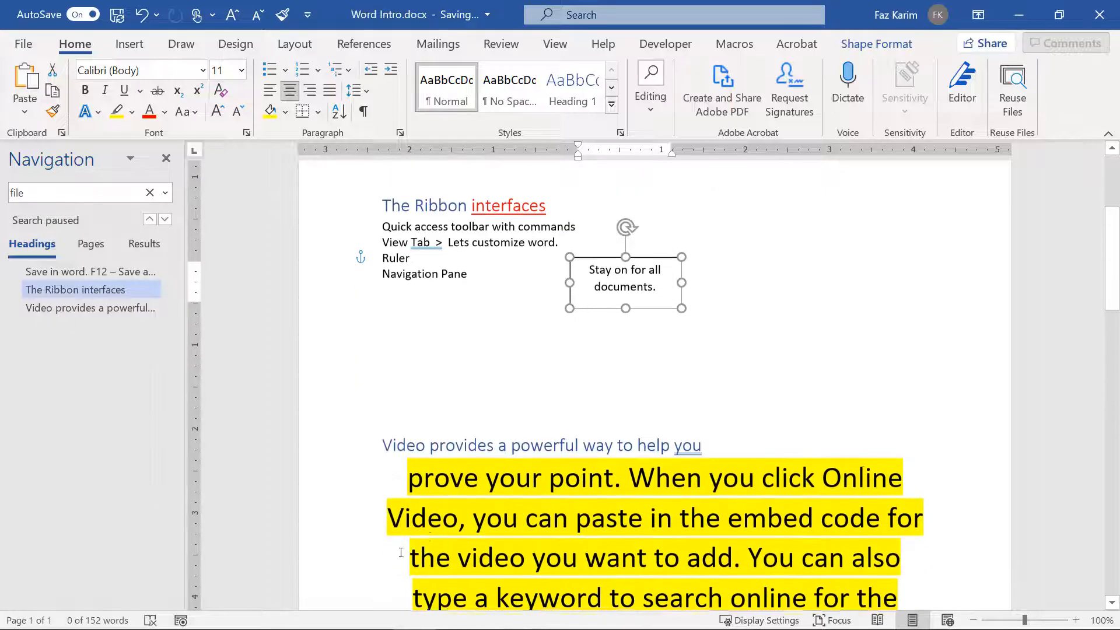
pyautogui.click(374, 446)
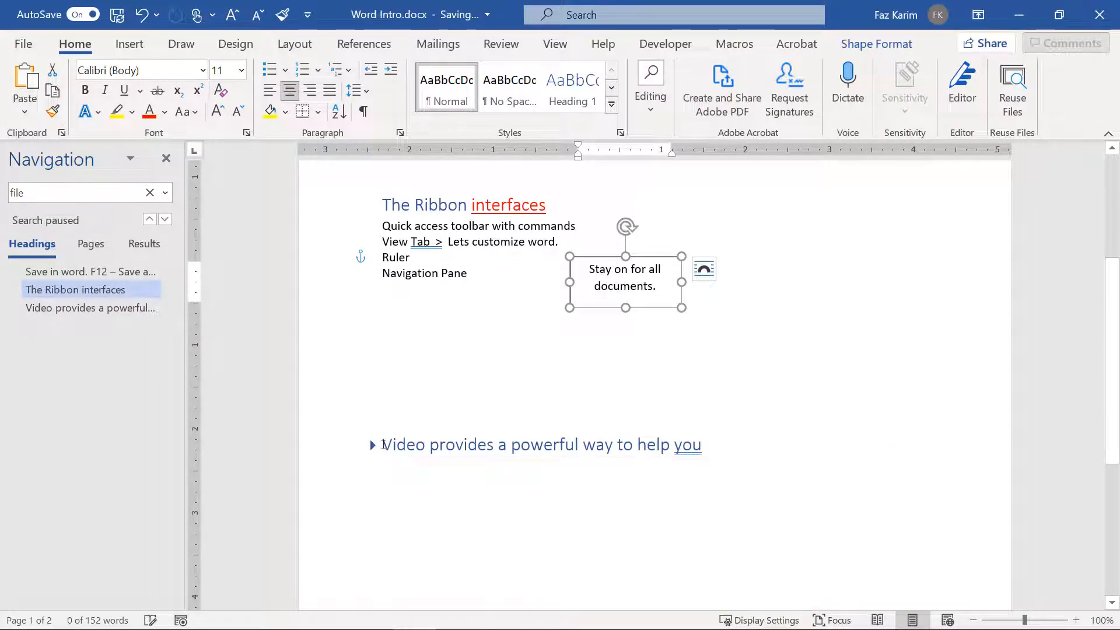
pyautogui.click(373, 445)
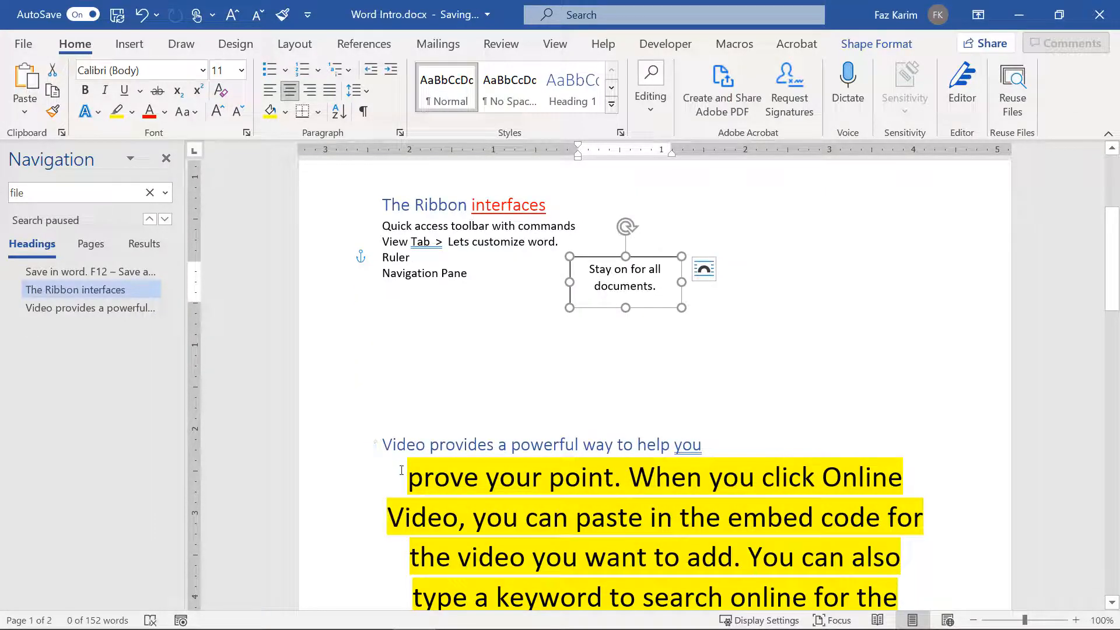
pyautogui.scroll(-4, 401, 470)
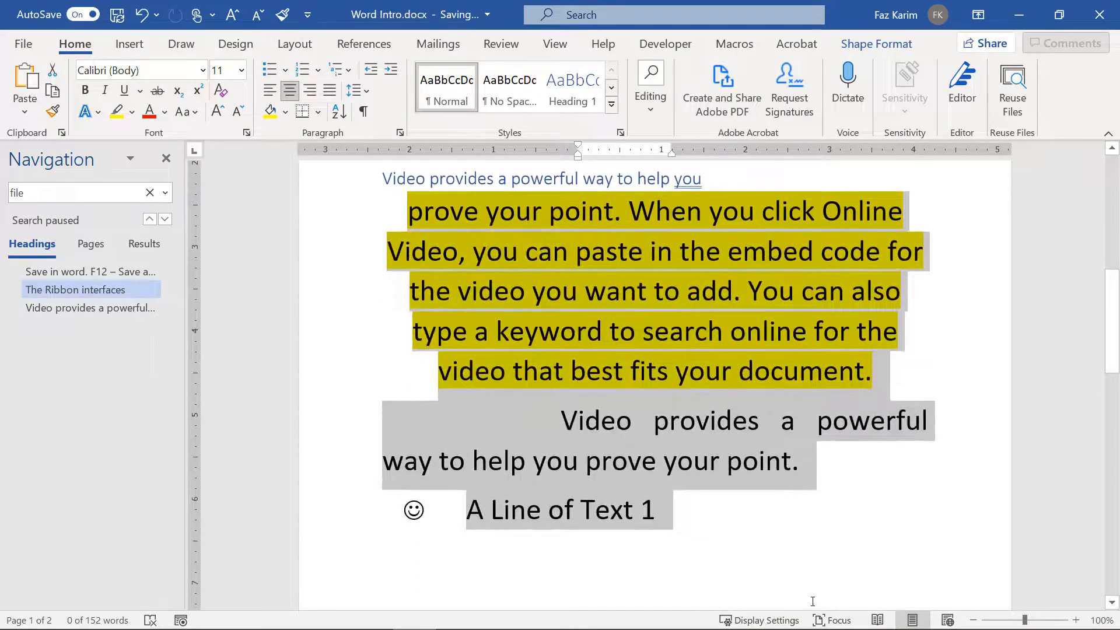
pyautogui.scroll(-8, 776, 569)
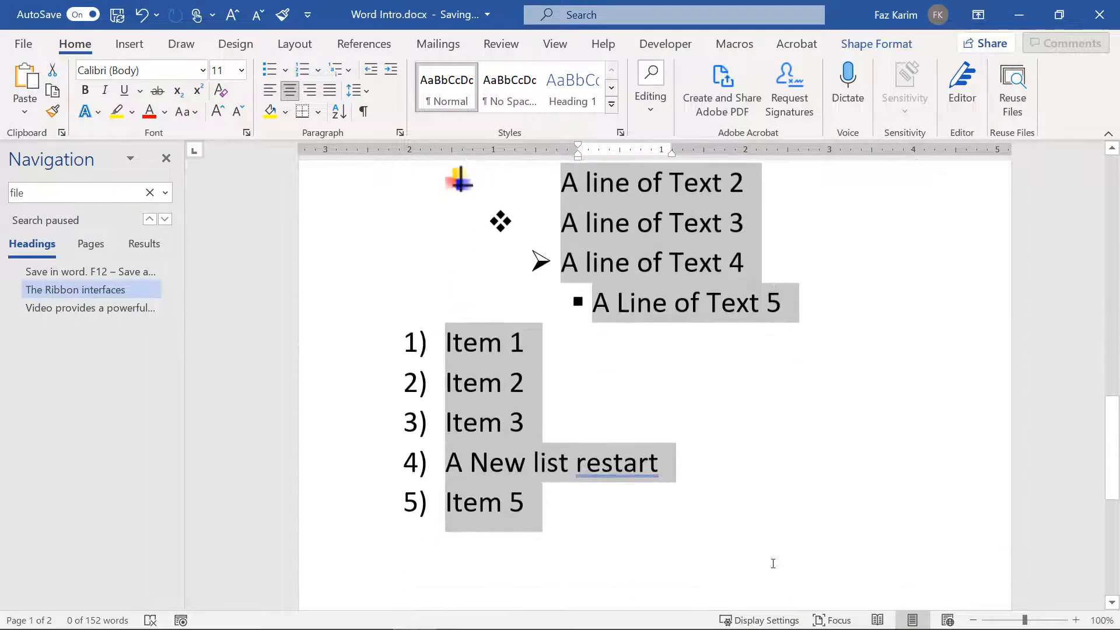
pyautogui.moveTo(772, 564); pyautogui.dragTo(782, 559)
pyautogui.click(513, 96)
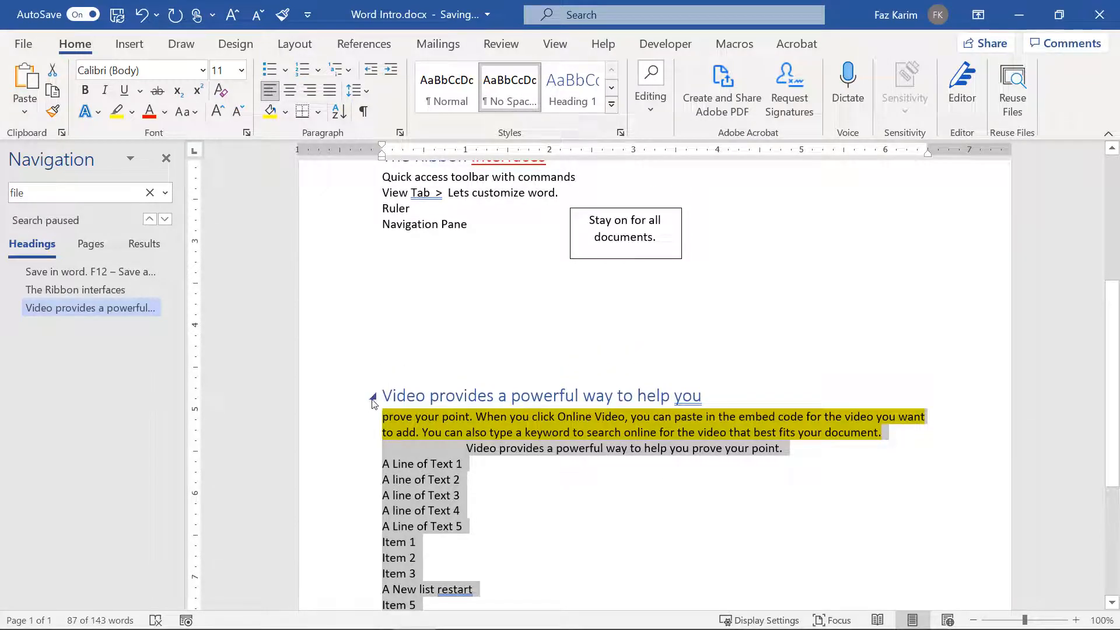
# Step: Collapse the Video provides, The Ribbon interfaces and Save in word sections
pyautogui.click(373, 397)
pyautogui.scroll(3, 440, 457)
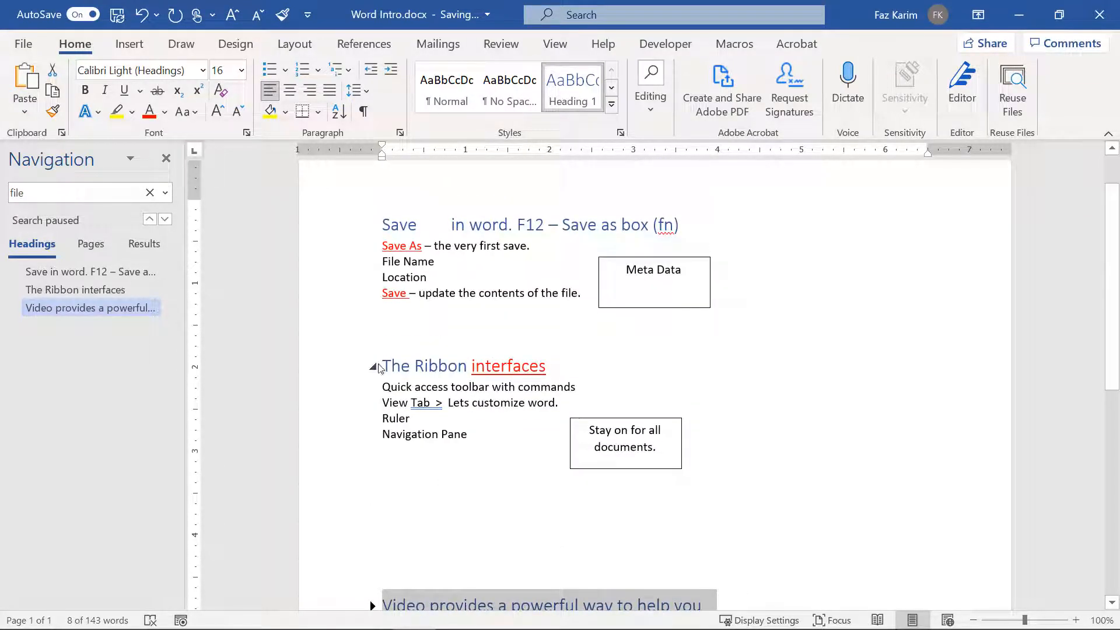
pyautogui.click(372, 366)
pyautogui.click(372, 225)
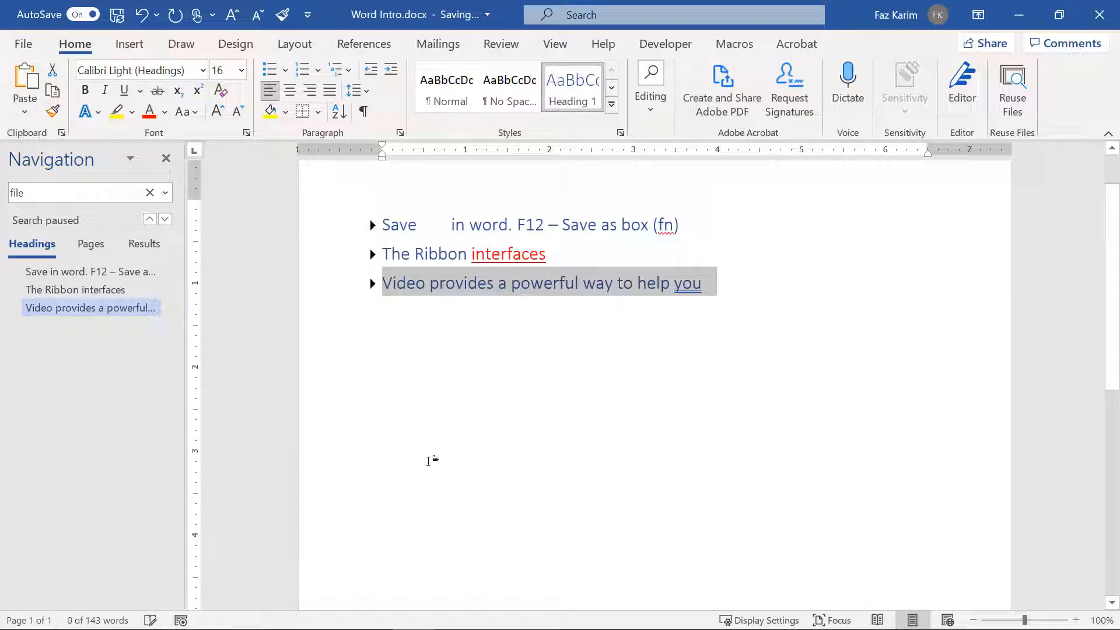
# Step: Switch the Navigation pane to page thumbnails and expand all three sections again
pyautogui.click(91, 244)
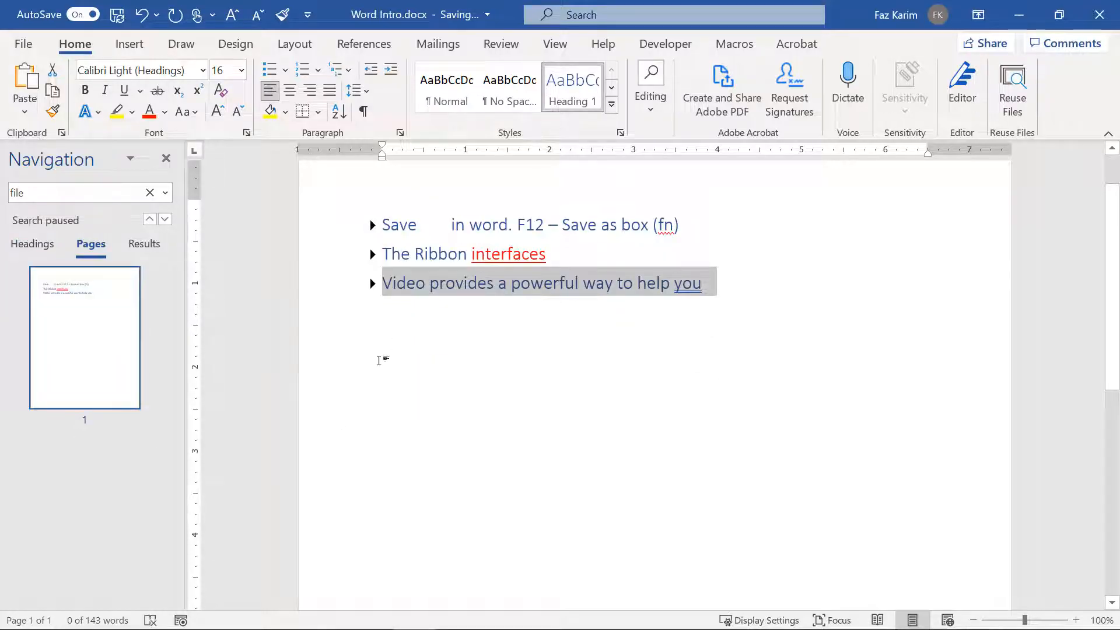
pyautogui.click(373, 225)
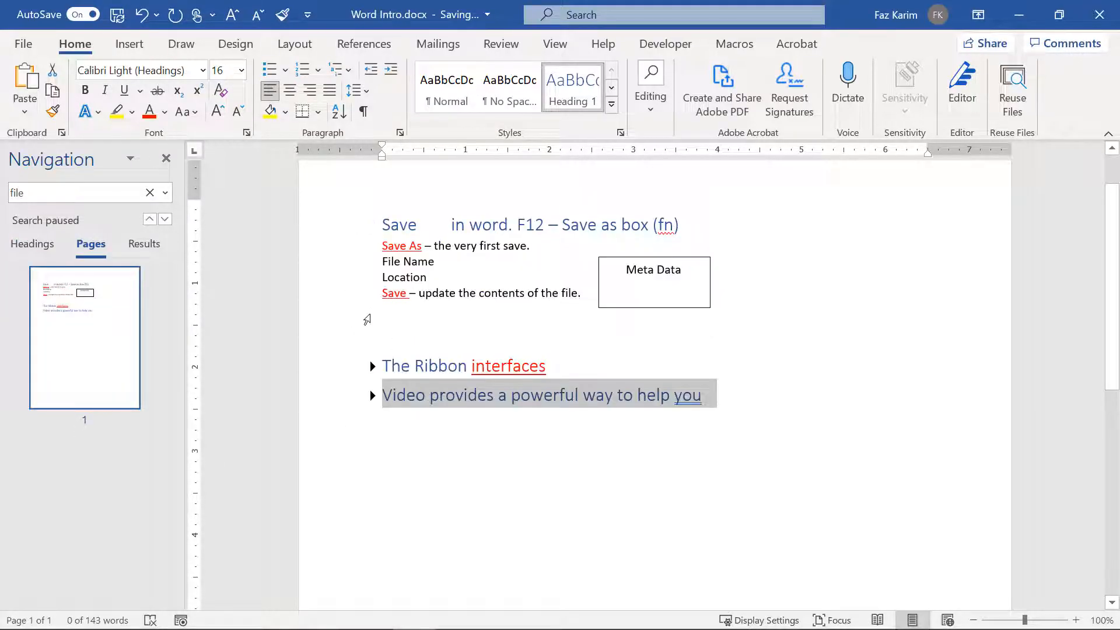
pyautogui.click(372, 366)
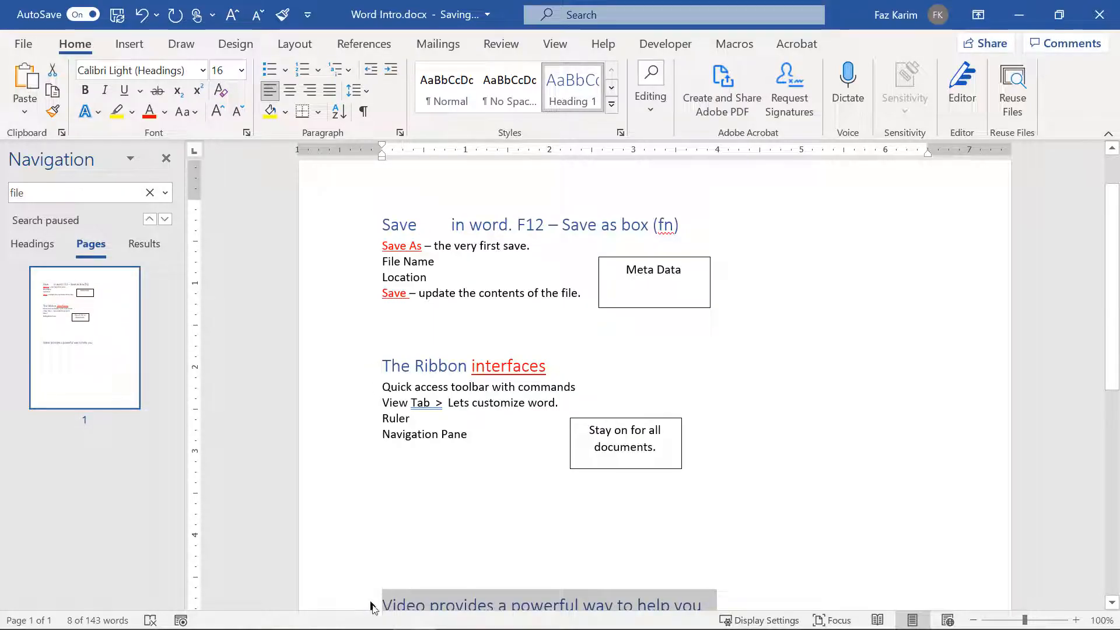
pyautogui.click(372, 606)
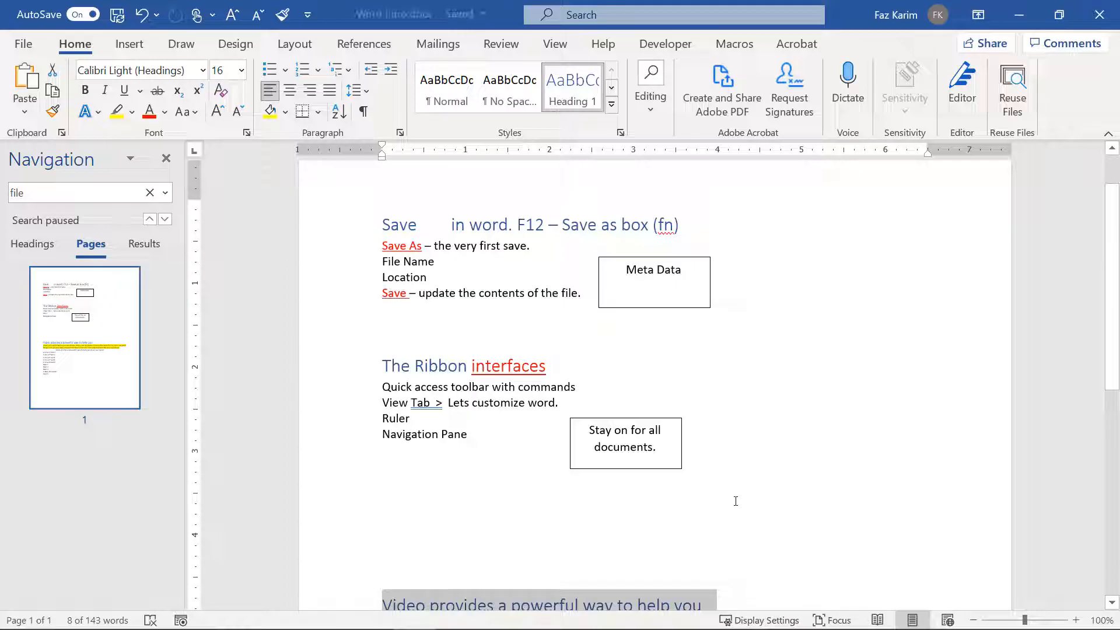
# Step: Switch to the Design tab to show themes, colours and fonts
pyautogui.moveTo(36, 94)
pyautogui.mouseDown()
pyautogui.moveTo(68, 132)
pyautogui.moveTo(159, 167)
pyautogui.mouseUp()
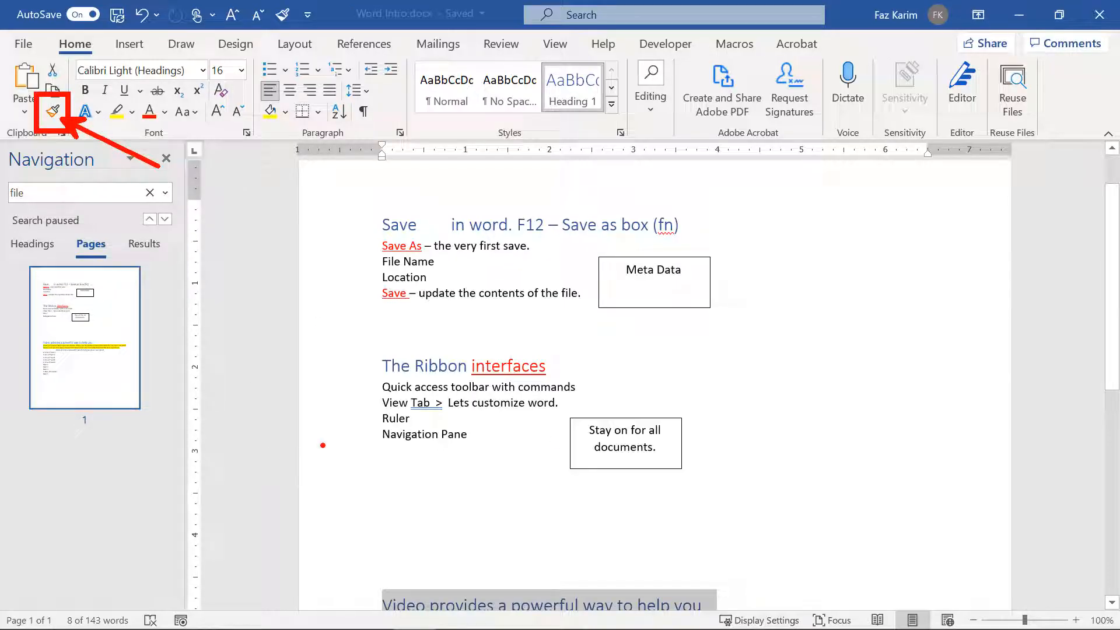
pyautogui.moveTo(400, 52)
pyautogui.mouseDown()
pyautogui.moveTo(539, 133)
pyautogui.moveTo(607, 159)
pyautogui.moveTo(629, 146)
pyautogui.moveTo(665, 179)
pyautogui.mouseUp()
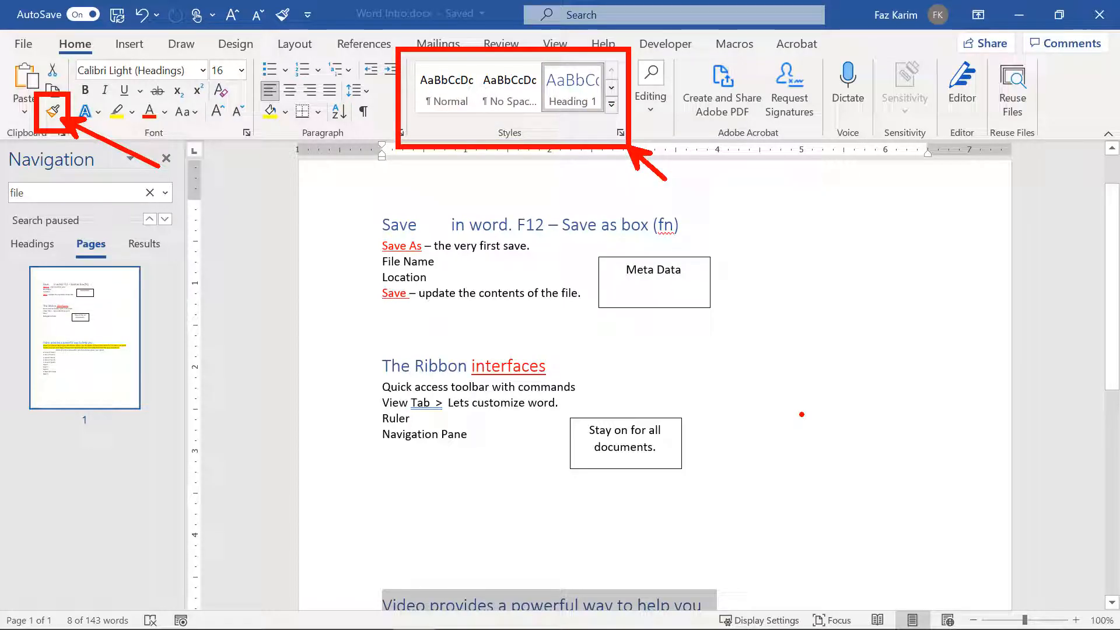
pyautogui.press('Escape')
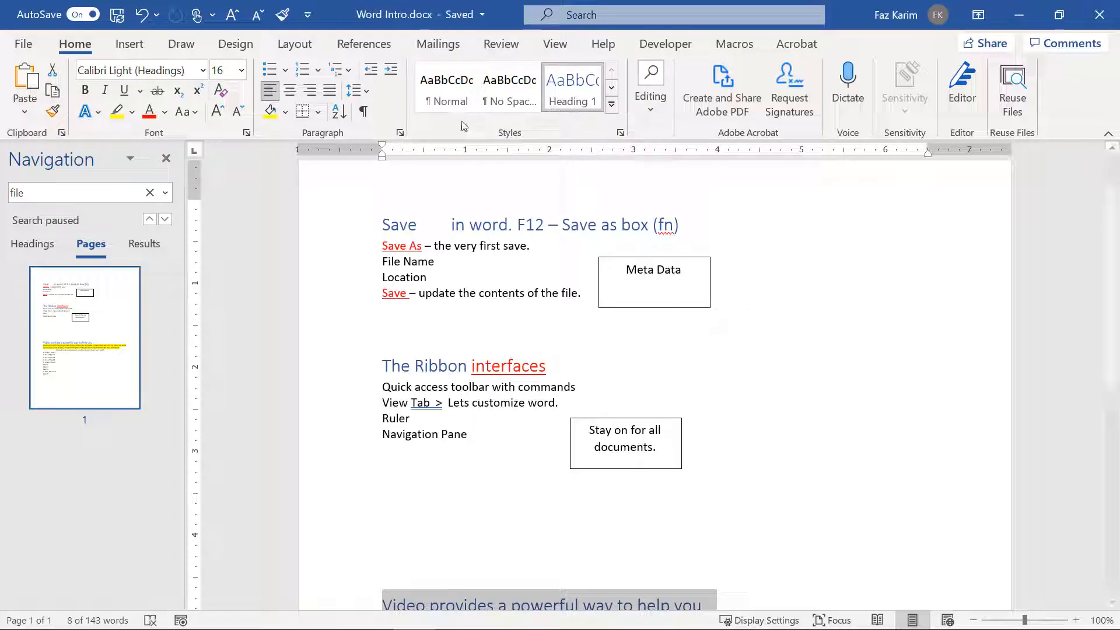
pyautogui.click(225, 46)
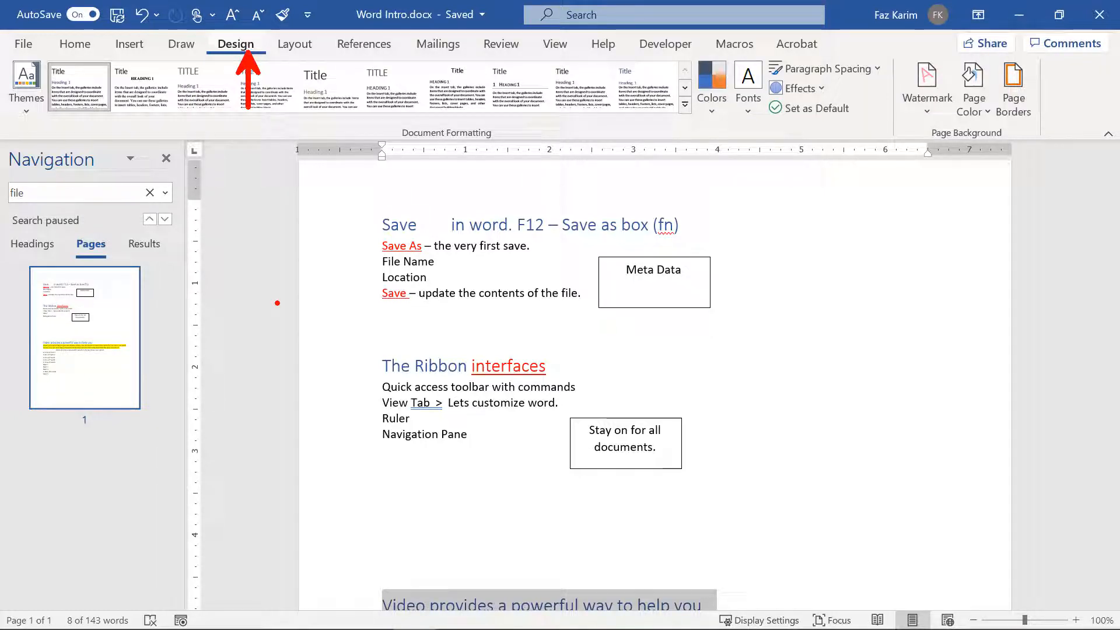
# Step: Preview several themes in the Themes gallery, keep the Office theme, and return to Home
pyautogui.click(20, 114)
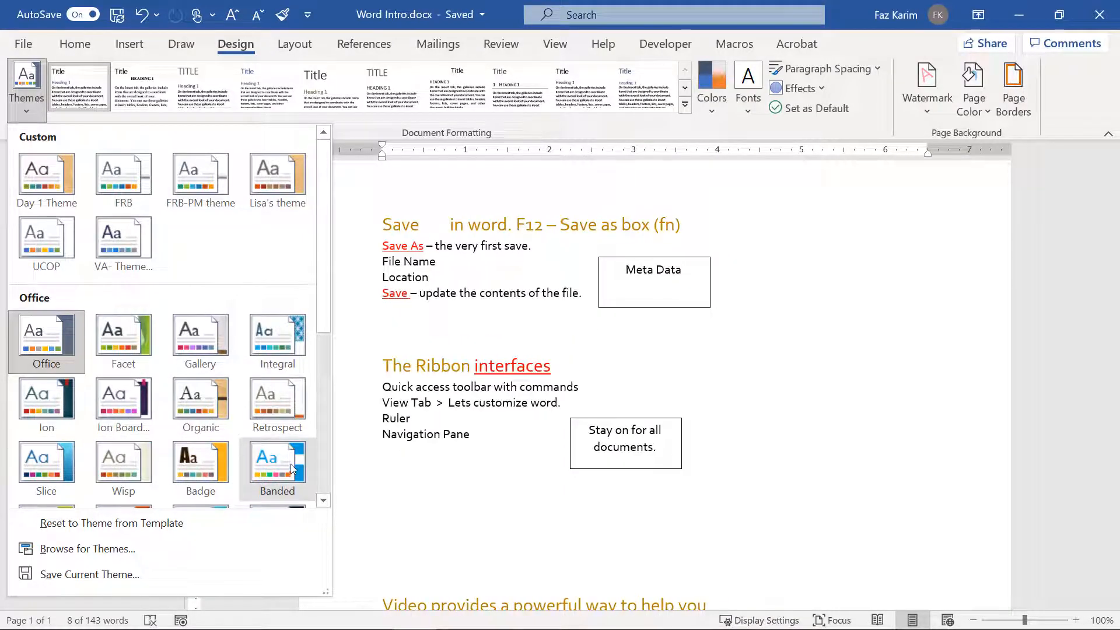
pyautogui.scroll(-2, 291, 470)
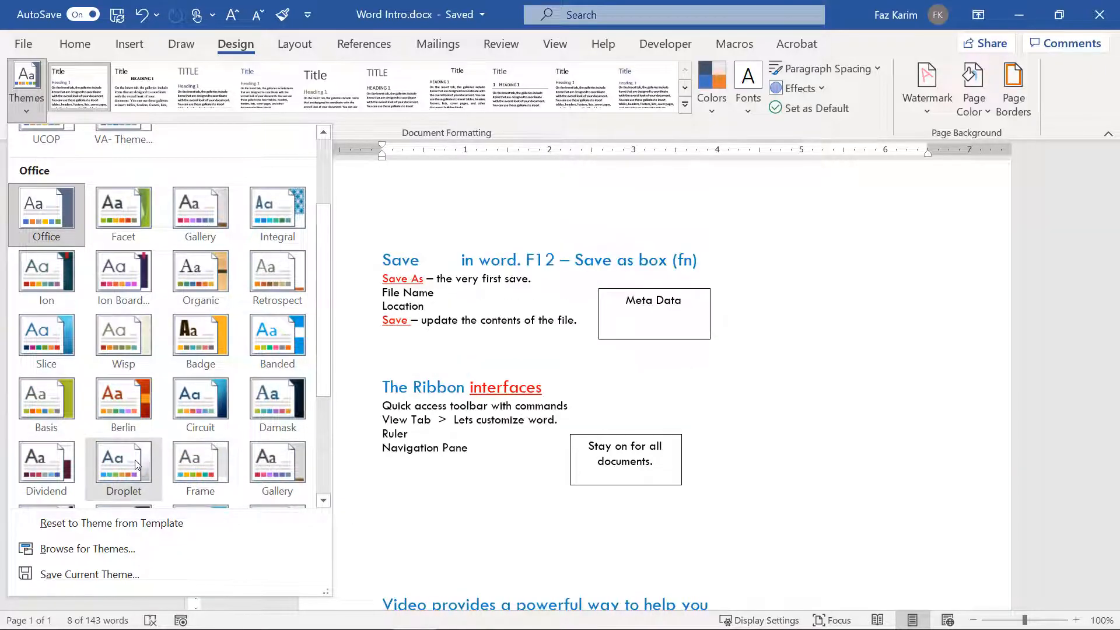
pyautogui.click(811, 401)
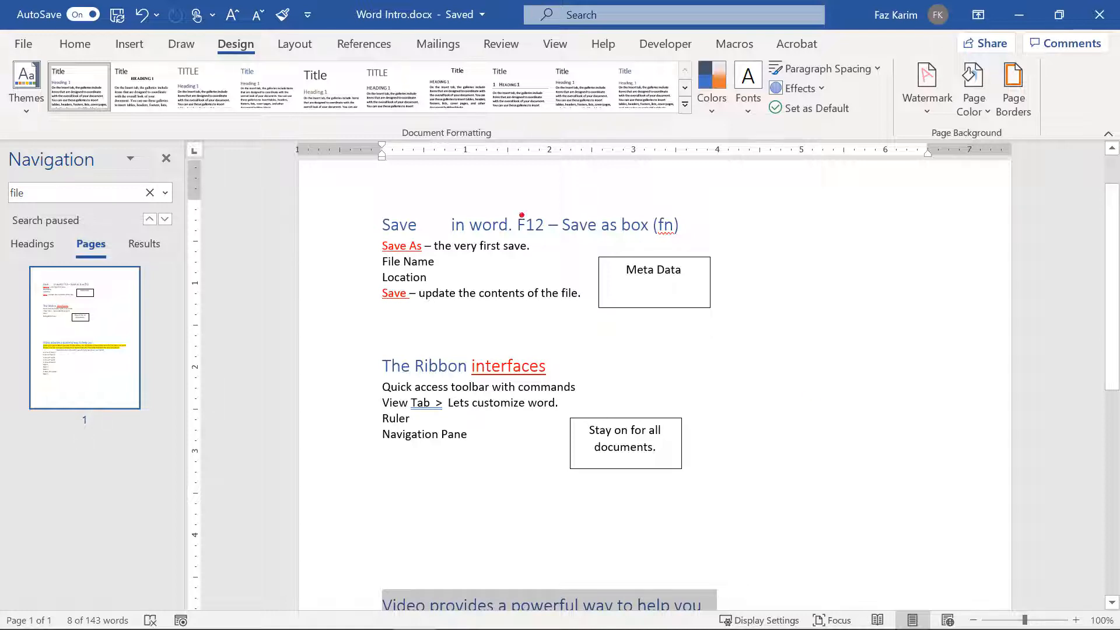
pyautogui.click(80, 45)
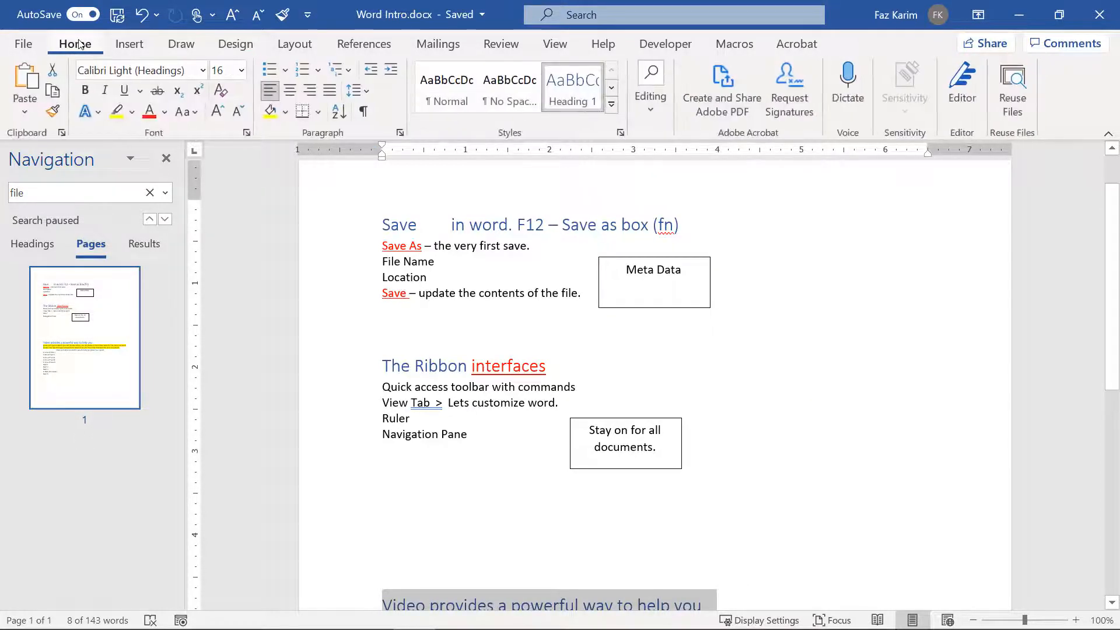
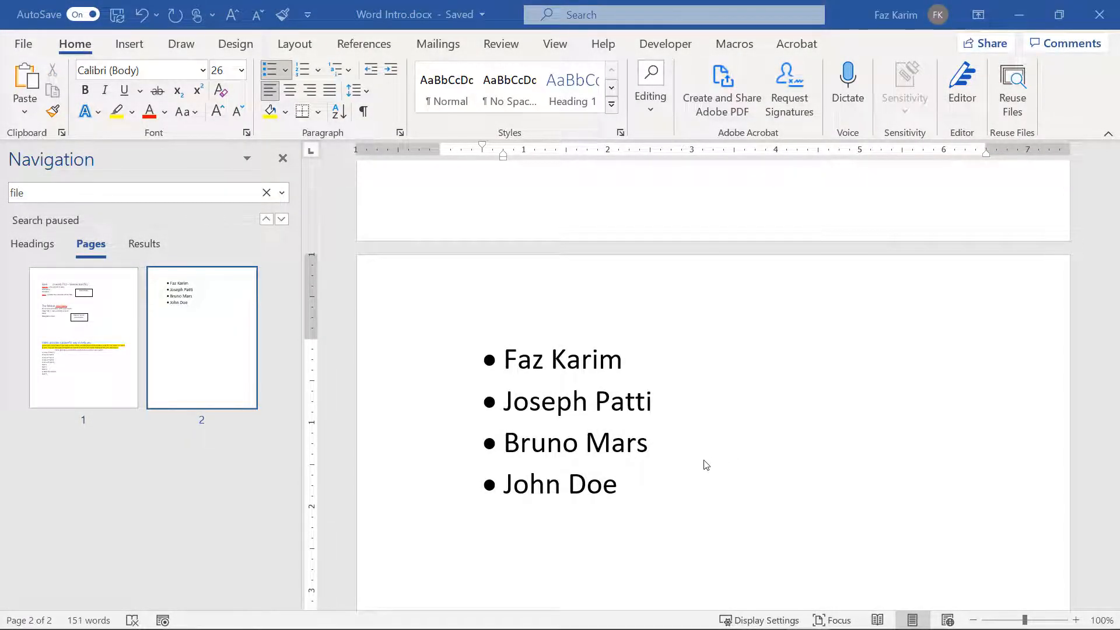
# Step: Select the four bulleted names and sort them by paragraph text in ascending order
pyautogui.click(623, 492)
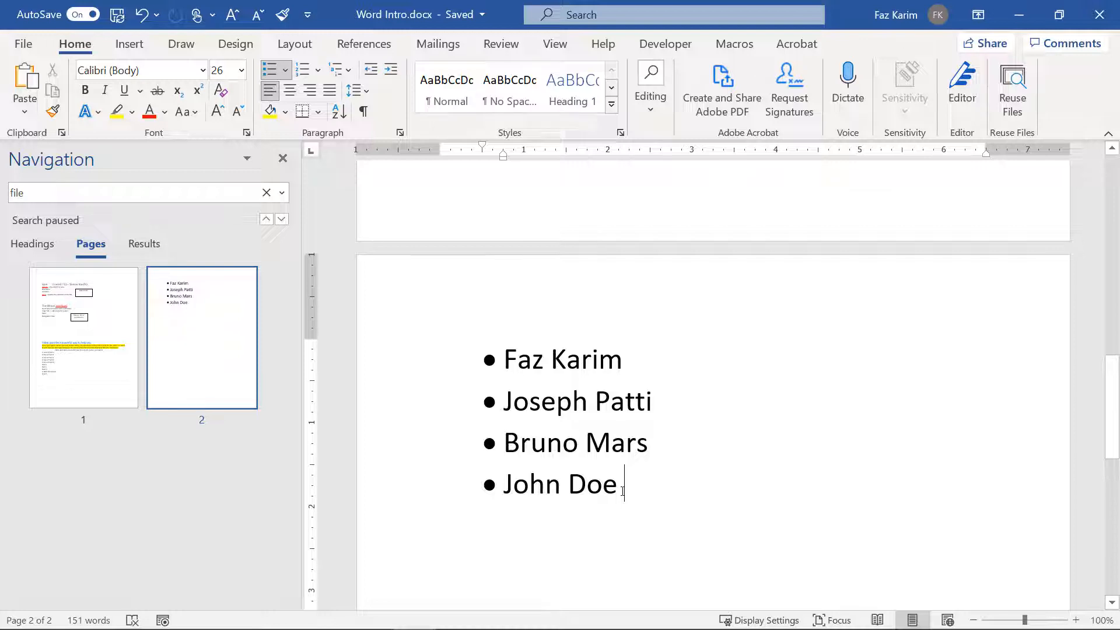
pyautogui.moveTo(623, 491); pyautogui.dragTo(512, 365)
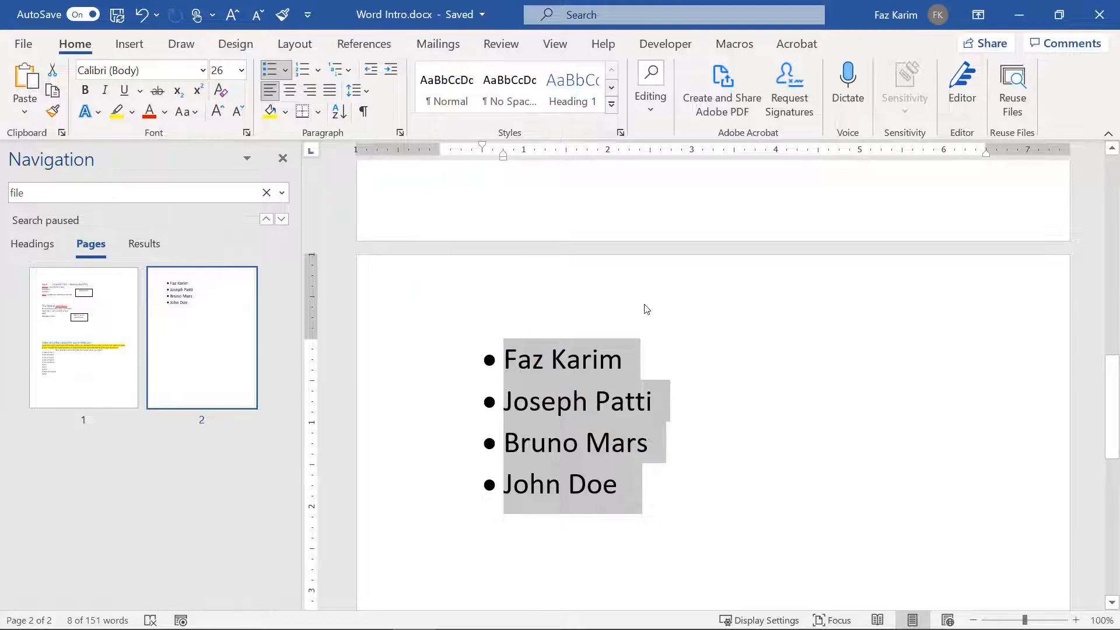
pyautogui.click(344, 119)
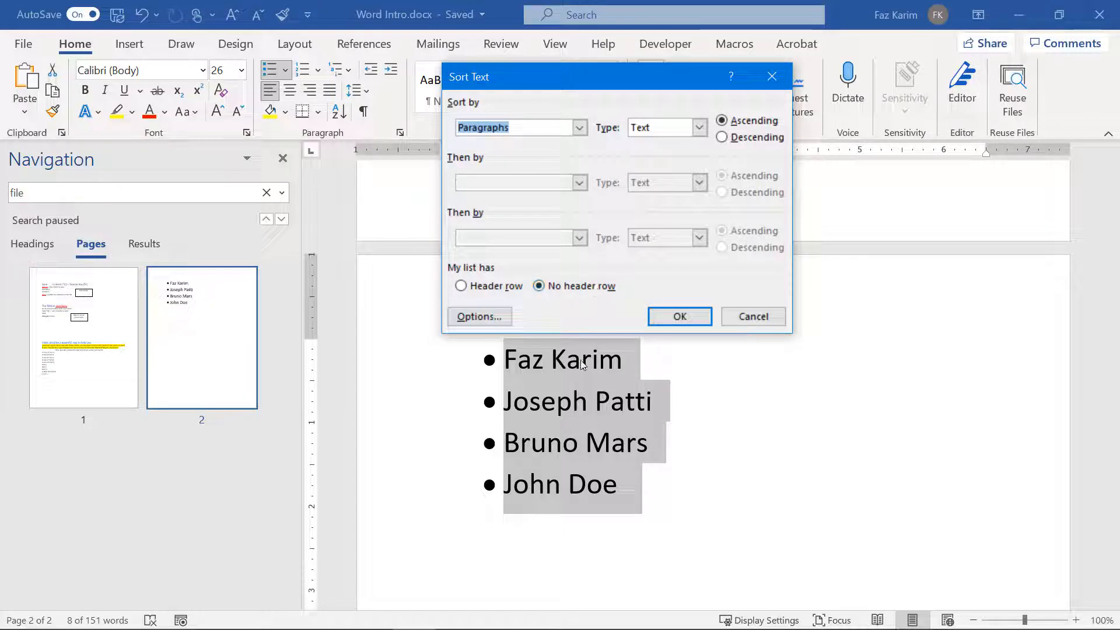
pyautogui.click(698, 315)
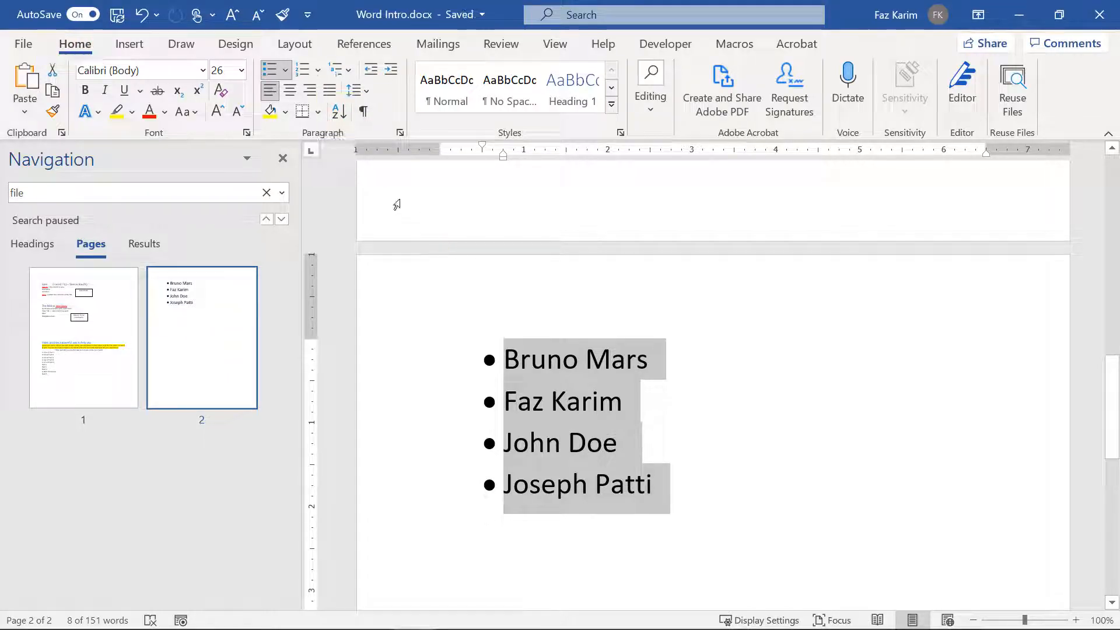
# Step: Add the Sort command to the Quick Access Toolbar
pyautogui.rightClick(340, 116)
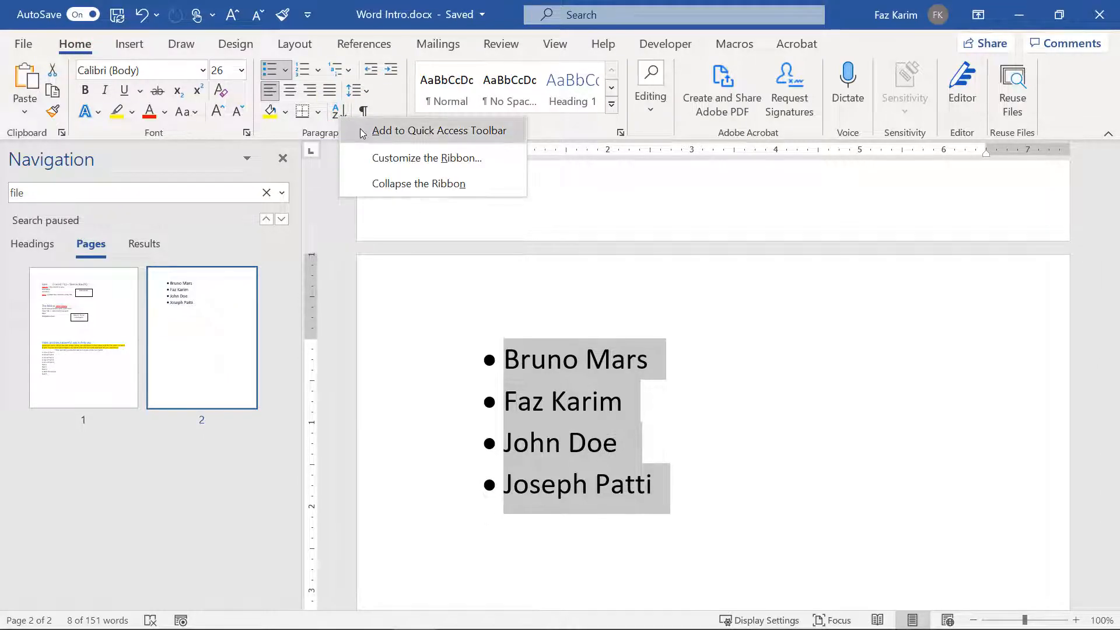
pyautogui.click(359, 130)
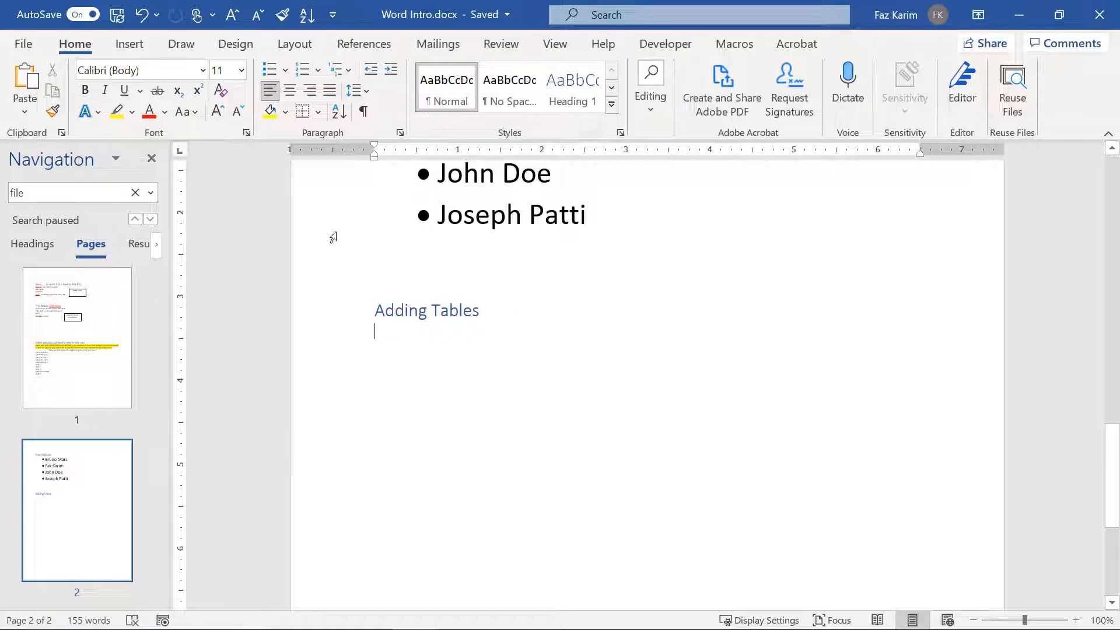
pyautogui.click(134, 49)
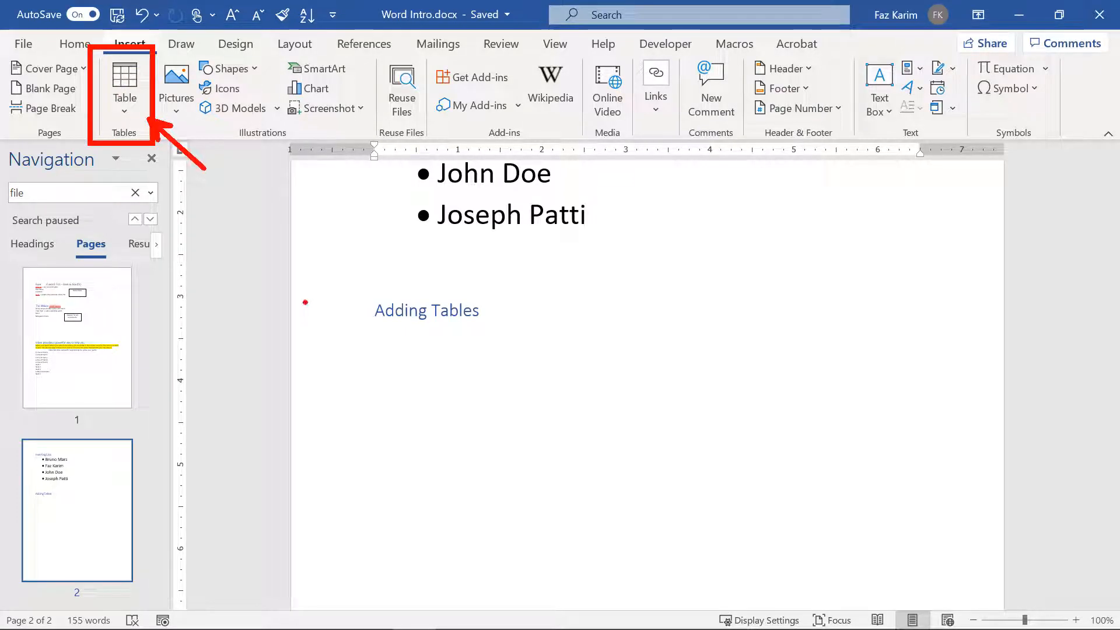
# Step: Insert a 3-column by 2-row table from the Table grid
pyautogui.click(121, 117)
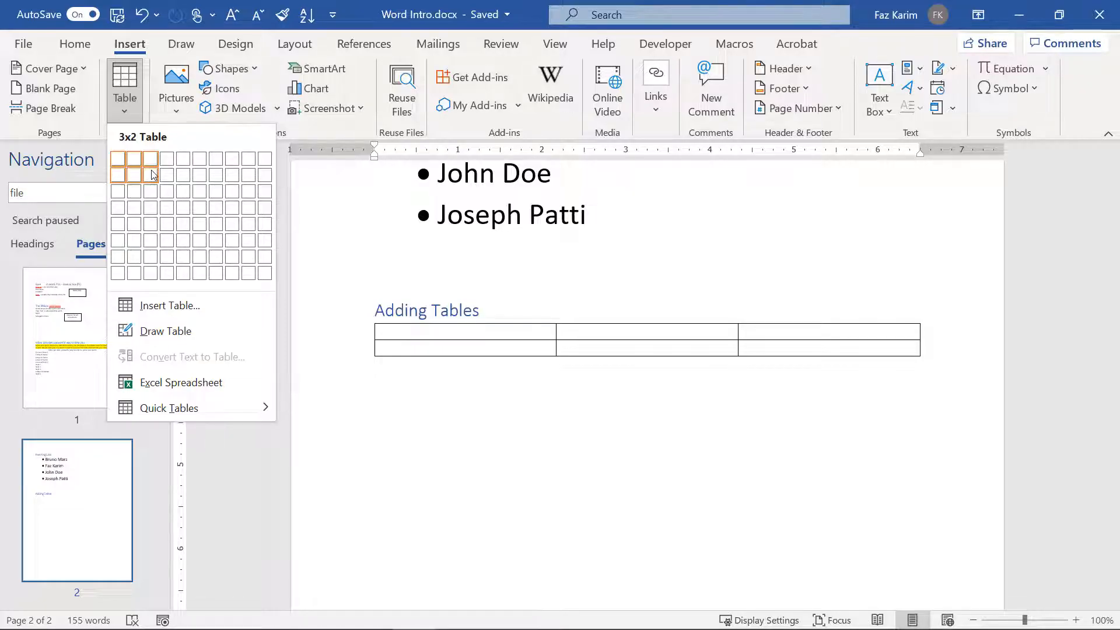
pyautogui.click(152, 175)
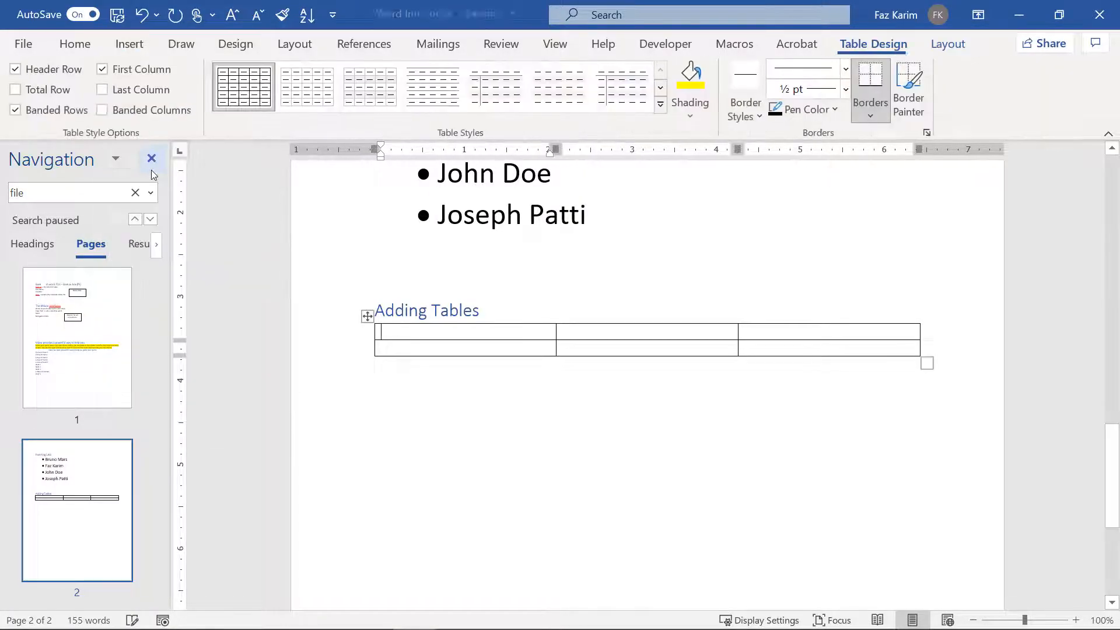
pyautogui.keyDown('ctrl'); pyautogui.scroll(2, 655, 503); pyautogui.keyUp('ctrl')
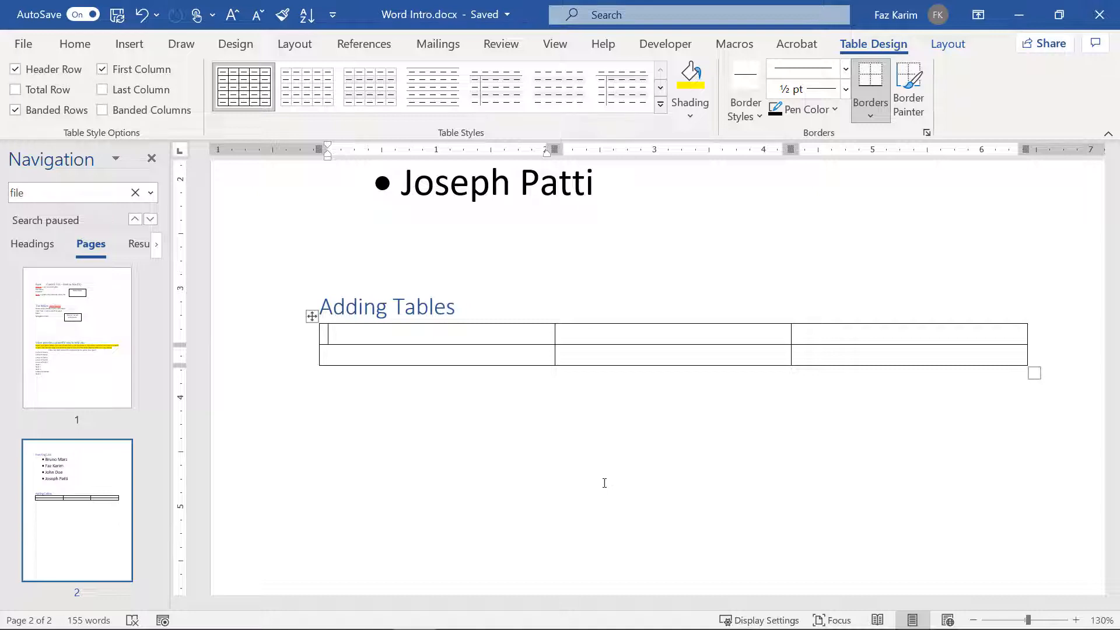
# Step: Type the headings Salesperson, Region and Revenue across the first table row
pyautogui.write('Salesp')
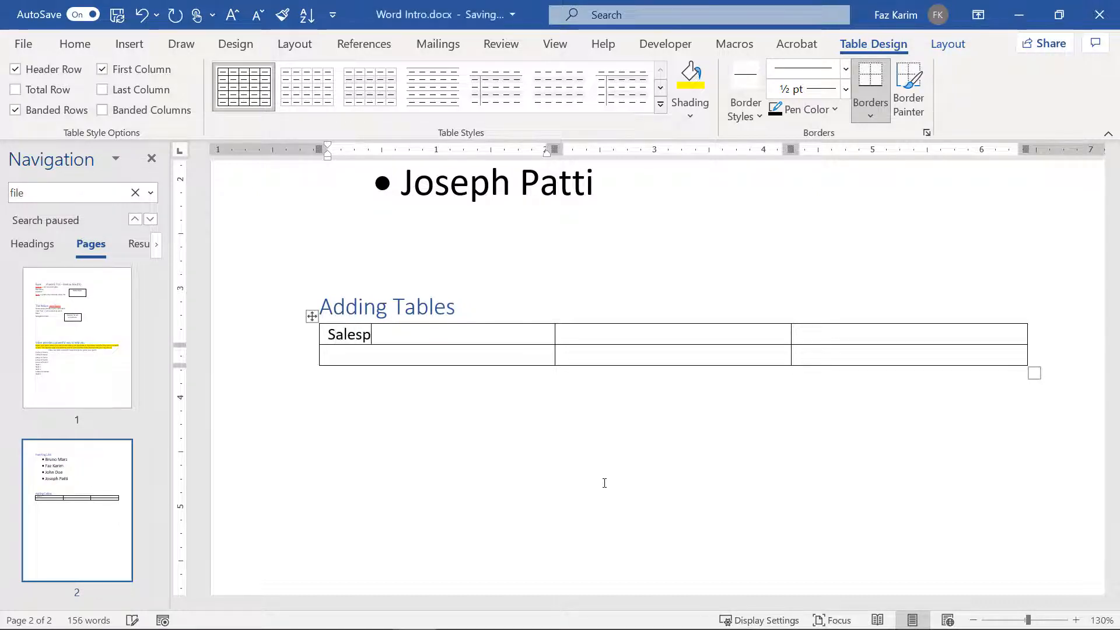
pyautogui.write('erson')
pyautogui.press('Tab')
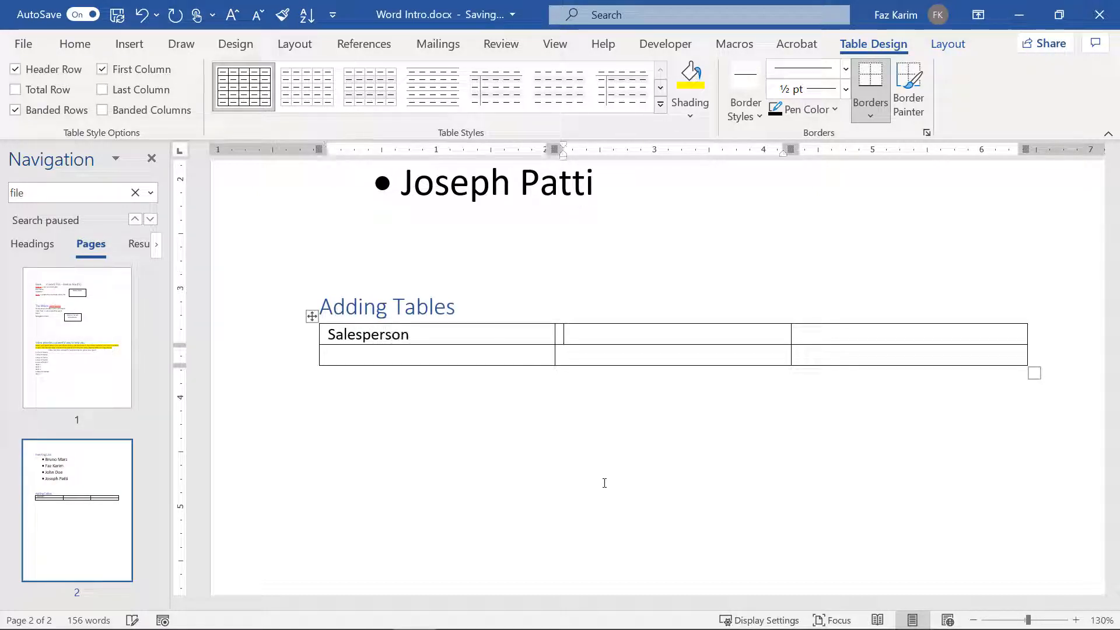
pyautogui.write('Region')
pyautogui.press('Tab')
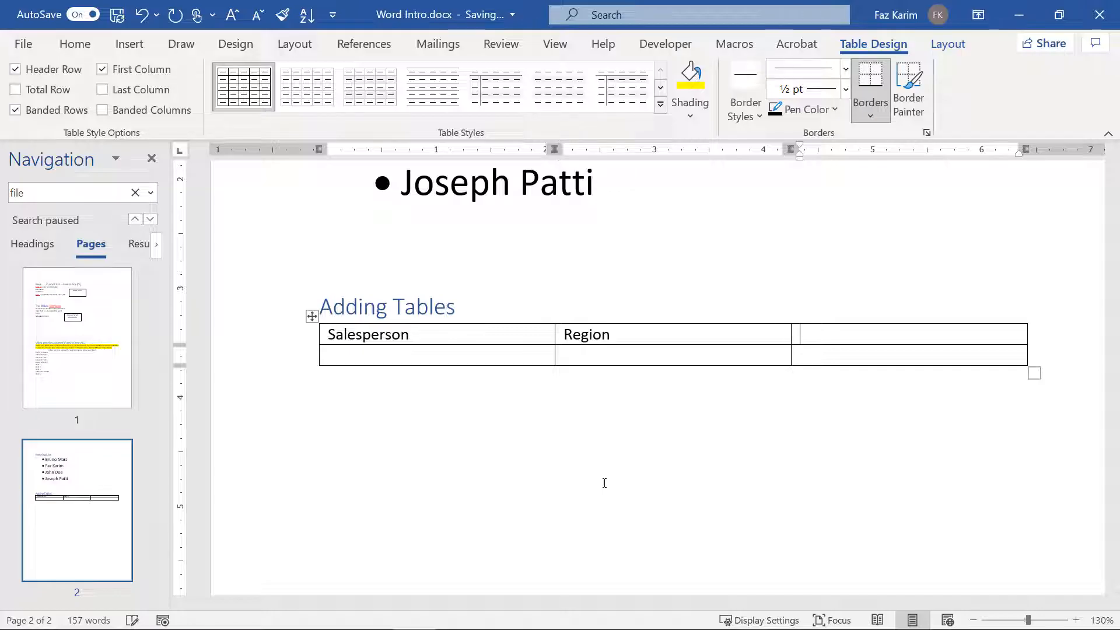
pyautogui.write('Revenue')
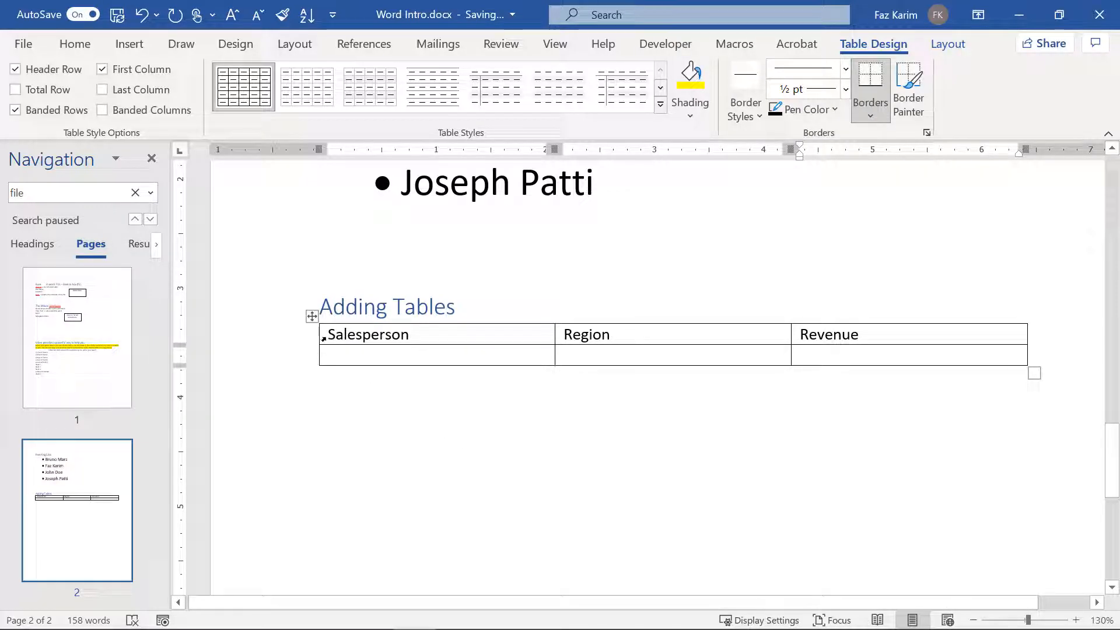
# Step: Center-align the text in the header row
pyautogui.moveTo(324, 337); pyautogui.dragTo(618, 343)
pyautogui.moveTo(754, 341); pyautogui.dragTo(835, 341)
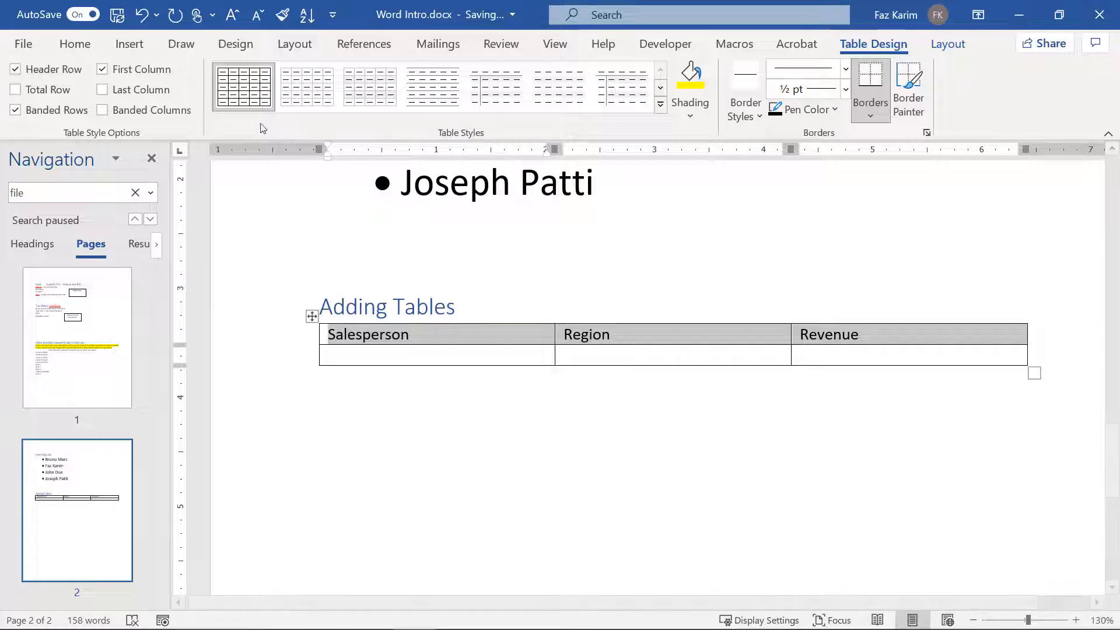
pyautogui.click(89, 52)
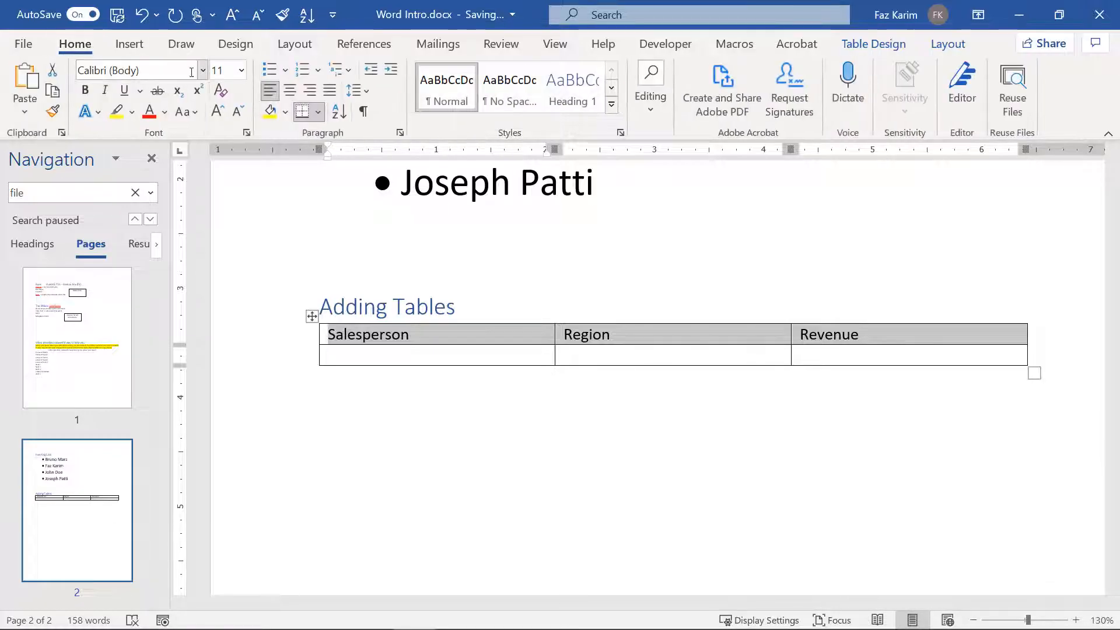
pyautogui.click(290, 91)
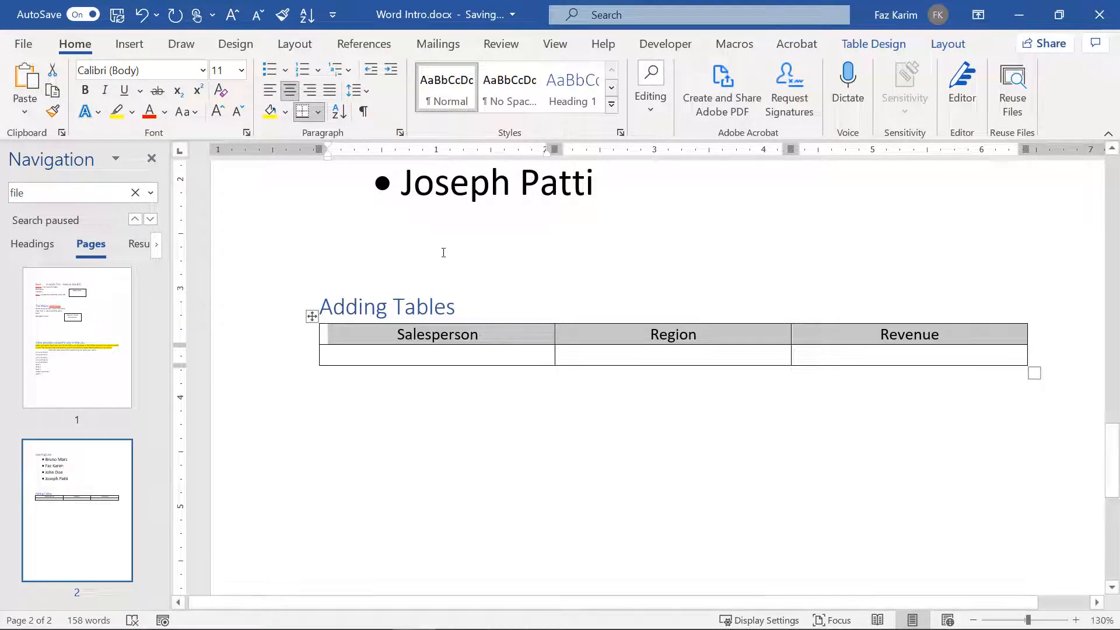
pyautogui.click(417, 357)
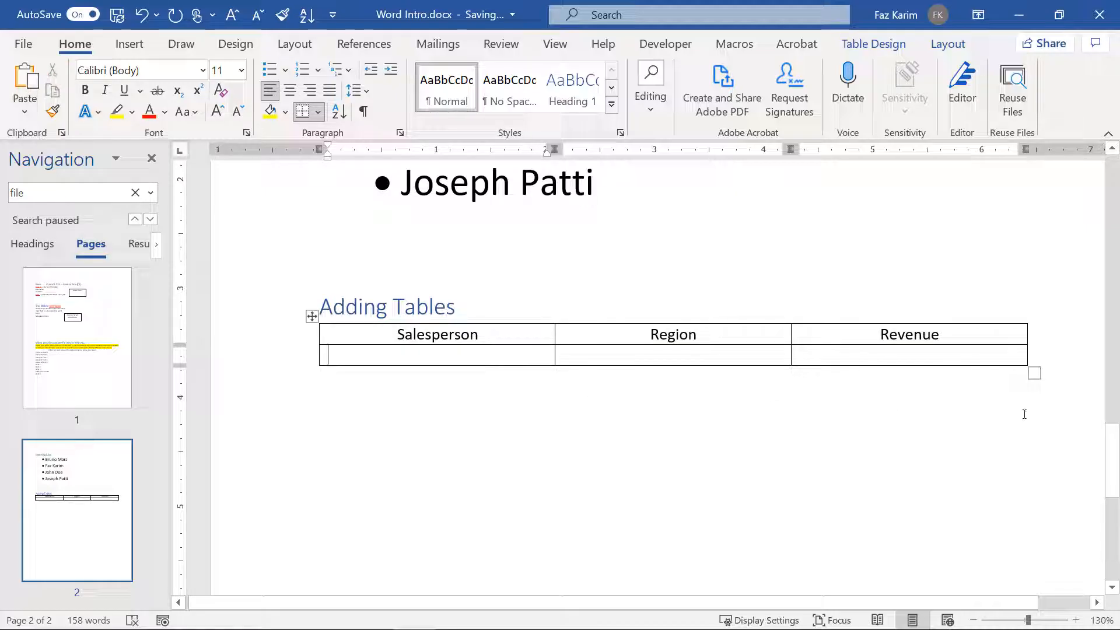
# Step: Widen the table to the right margin, keeping it under the Adding Tables heading
pyautogui.moveTo(1031, 375); pyautogui.dragTo(834, 465)
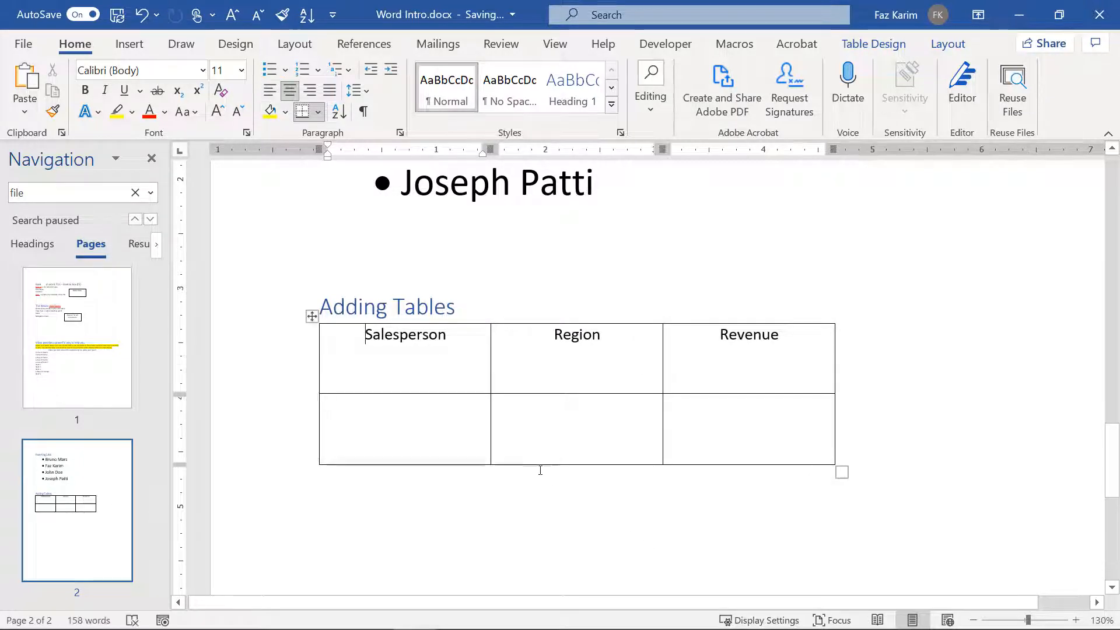
pyautogui.moveTo(312, 316); pyautogui.dragTo(434, 353)
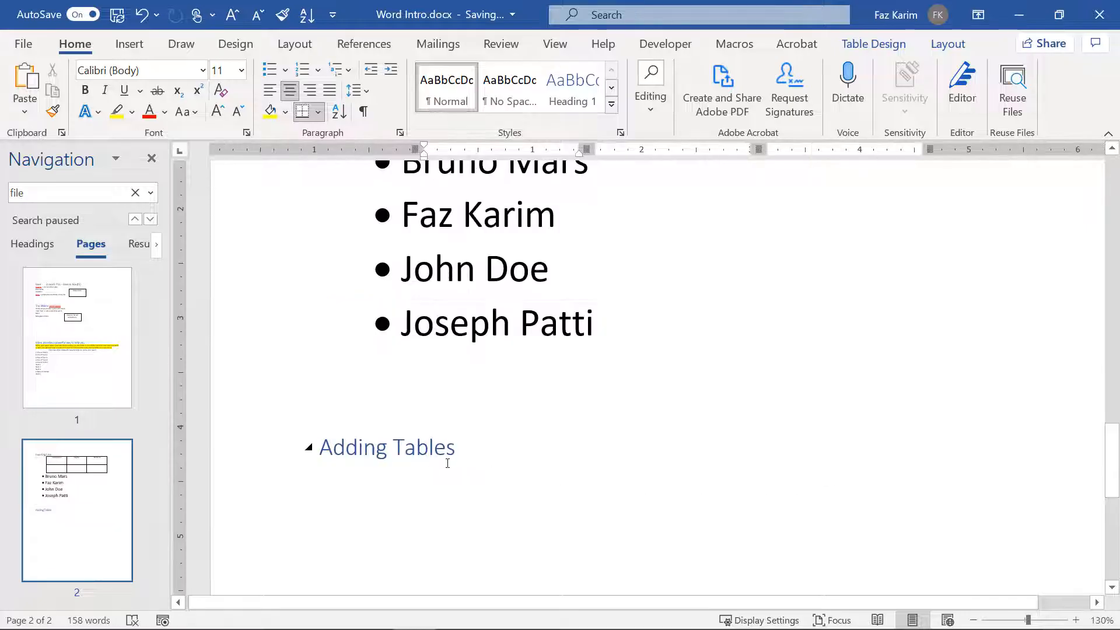
pyautogui.hotkey('ctrl', 'z')
pyautogui.moveTo(311, 317)
pyautogui.mouseDown()
pyautogui.moveTo(325, 342)
pyautogui.moveTo(391, 382)
pyautogui.moveTo(455, 362)
pyautogui.moveTo(393, 385)
pyautogui.moveTo(312, 316)
pyautogui.mouseUp()
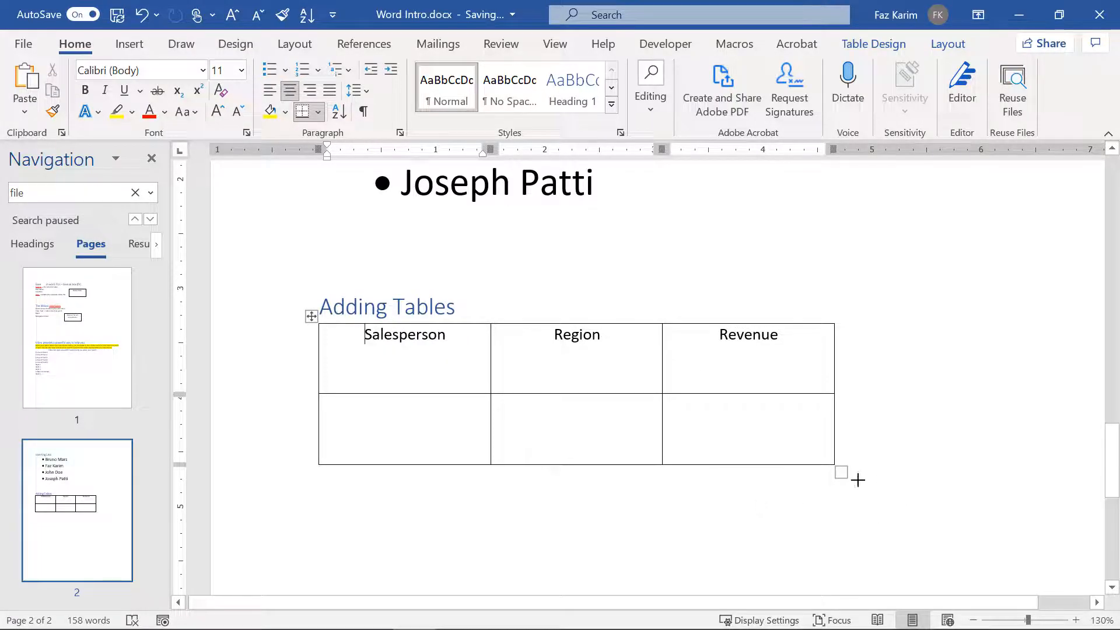
pyautogui.moveTo(842, 473); pyautogui.dragTo(1069, 444)
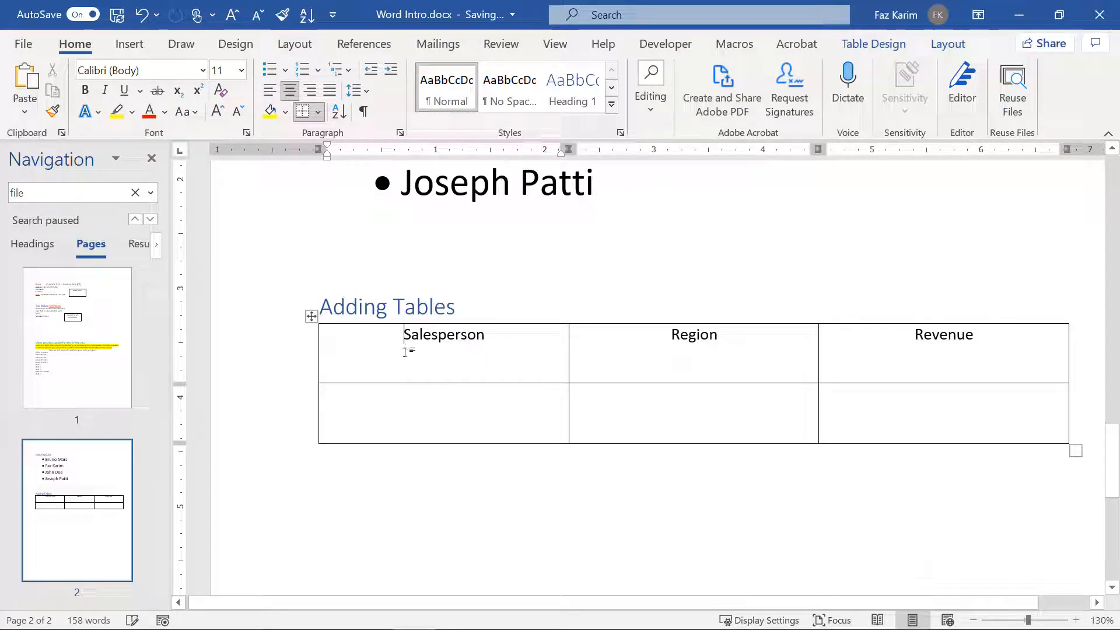
pyautogui.click(311, 317)
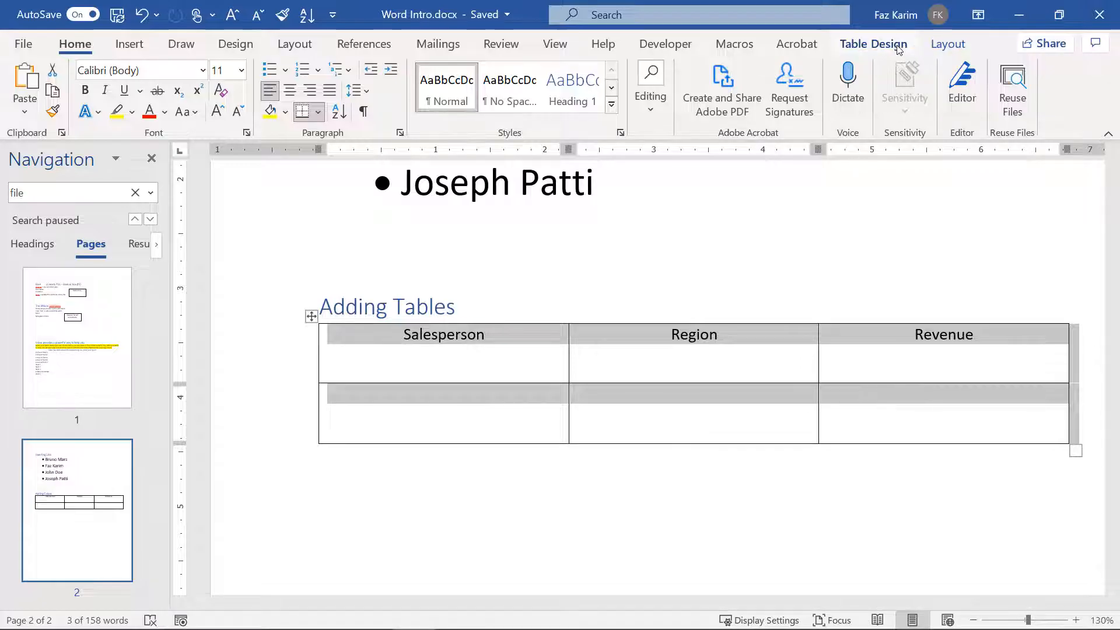
# Step: Apply the blue Grid Table style from the Table Design styles gallery
pyautogui.click(657, 289)
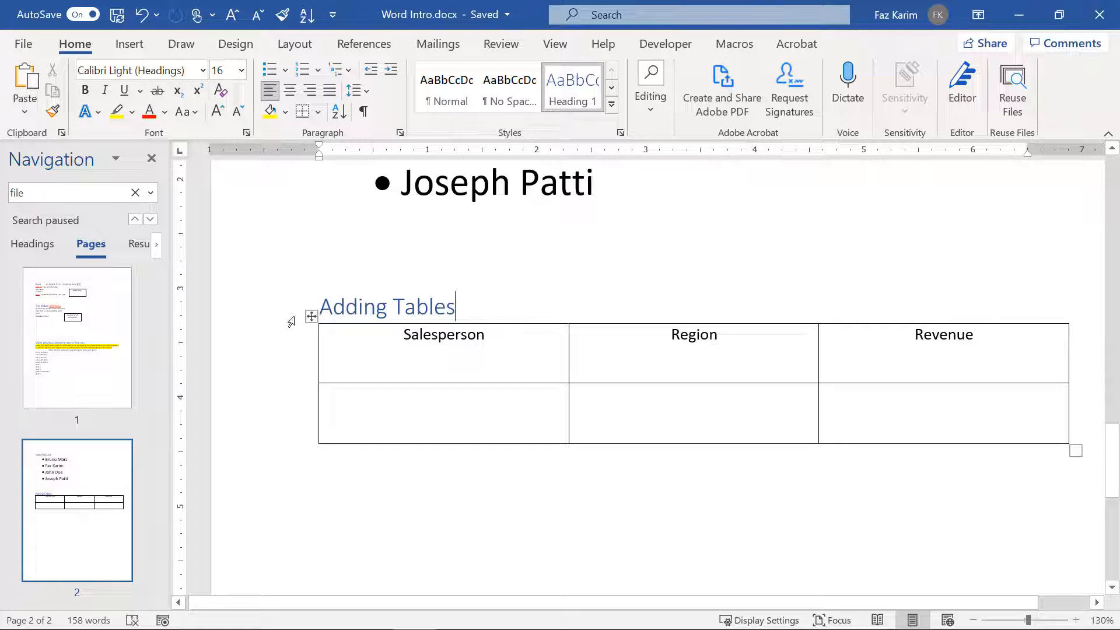
pyautogui.click(311, 315)
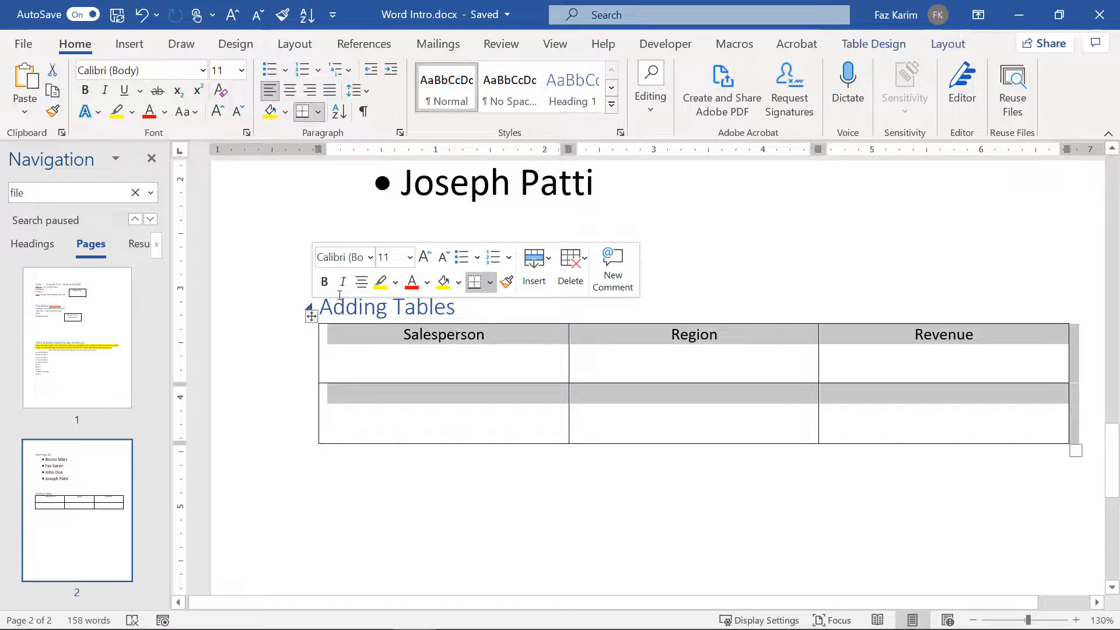
pyautogui.click(863, 50)
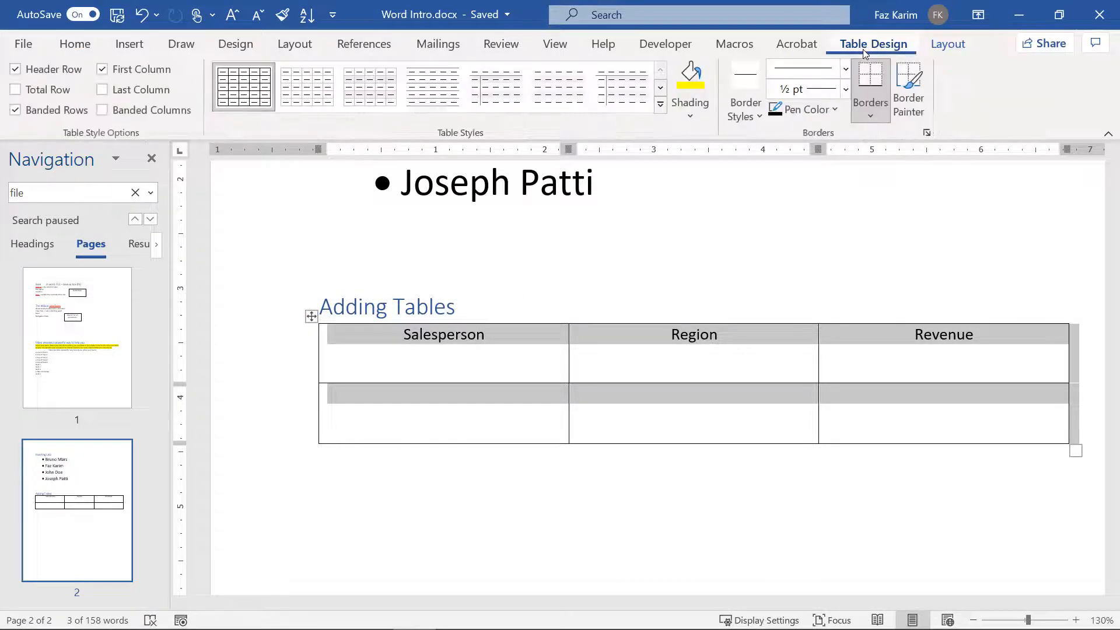
pyautogui.click(659, 106)
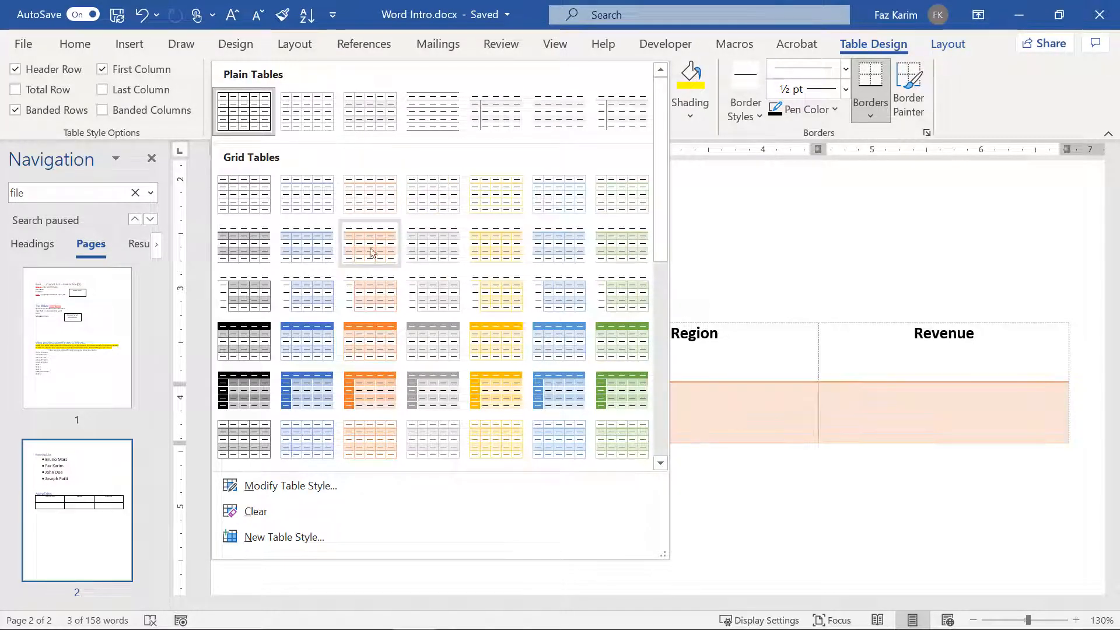
pyautogui.click(289, 342)
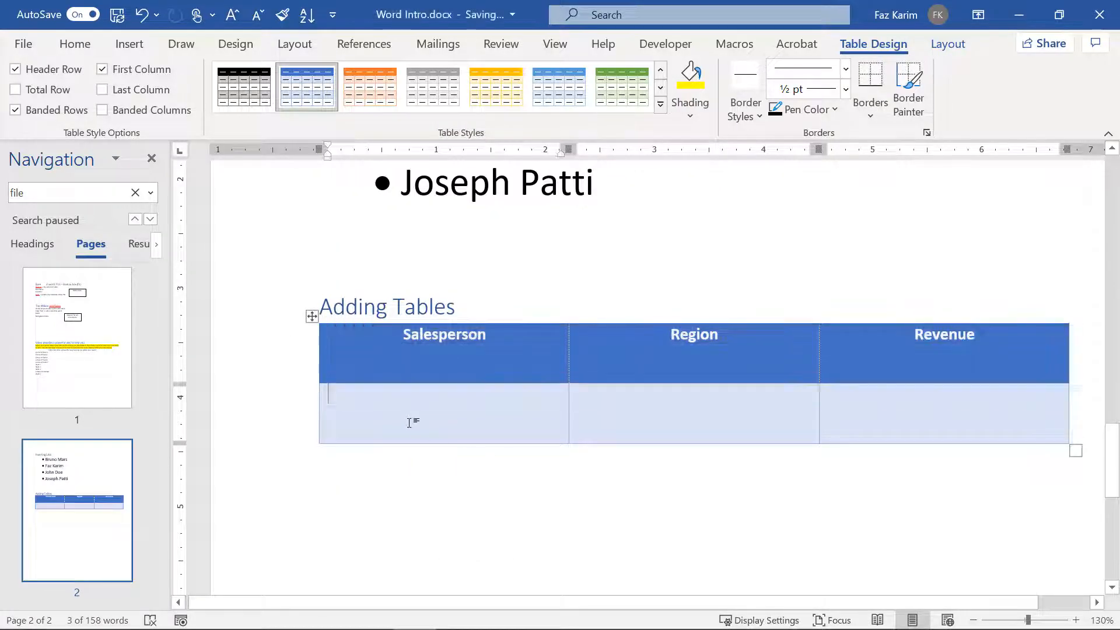
pyautogui.scroll(-1, 410, 423)
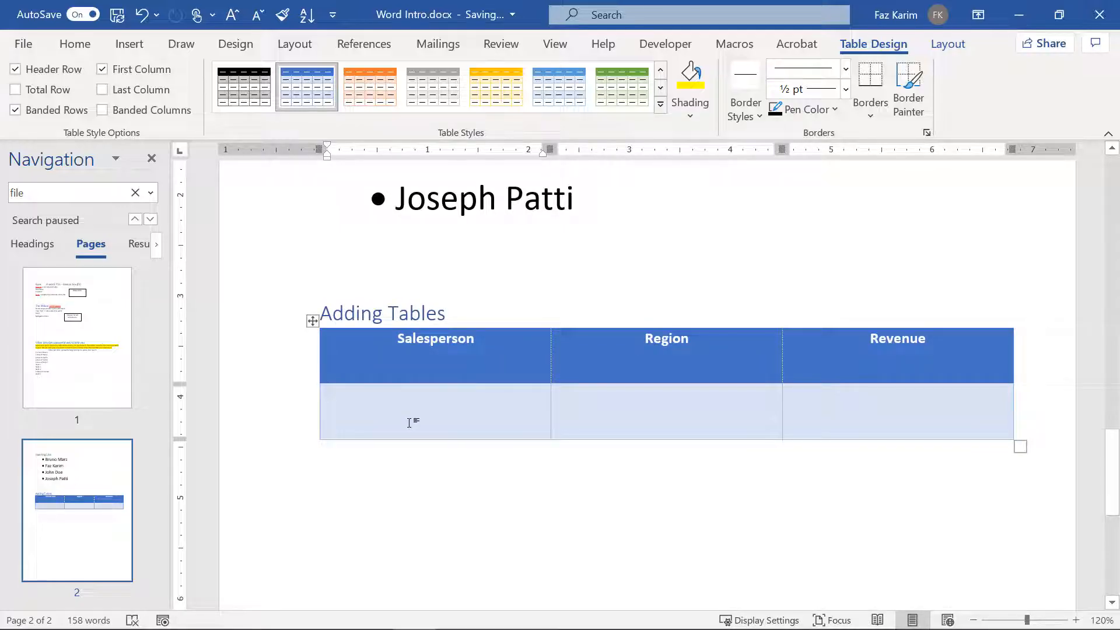
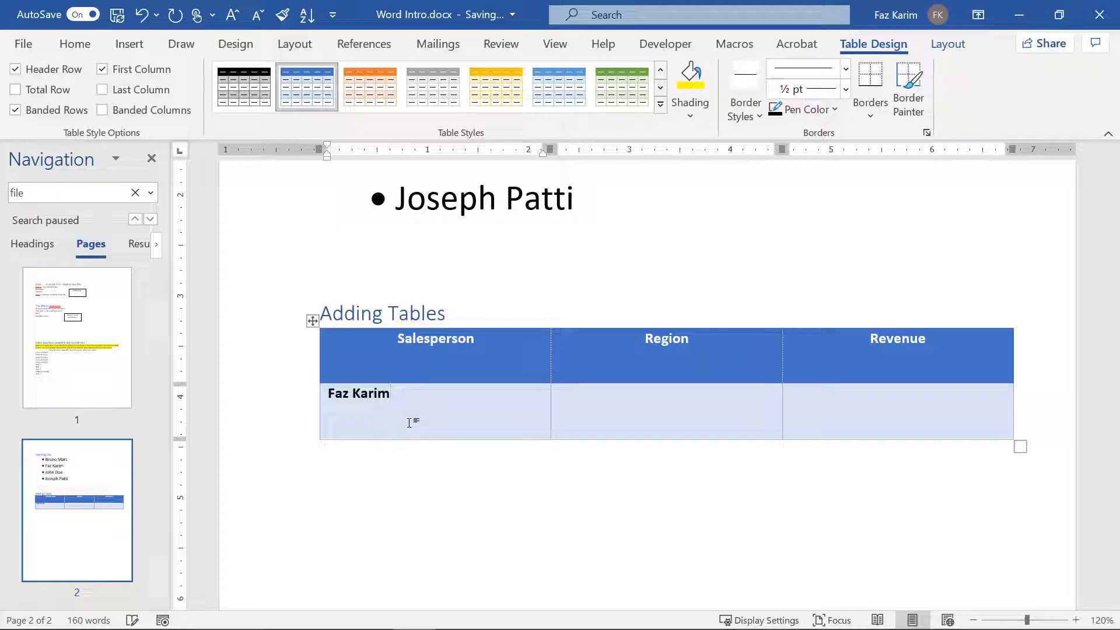
# Step: Fill two data rows: one salesperson in East with XX, another in South with XXXX
pyautogui.press('Tab')
pyautogui.write('East')
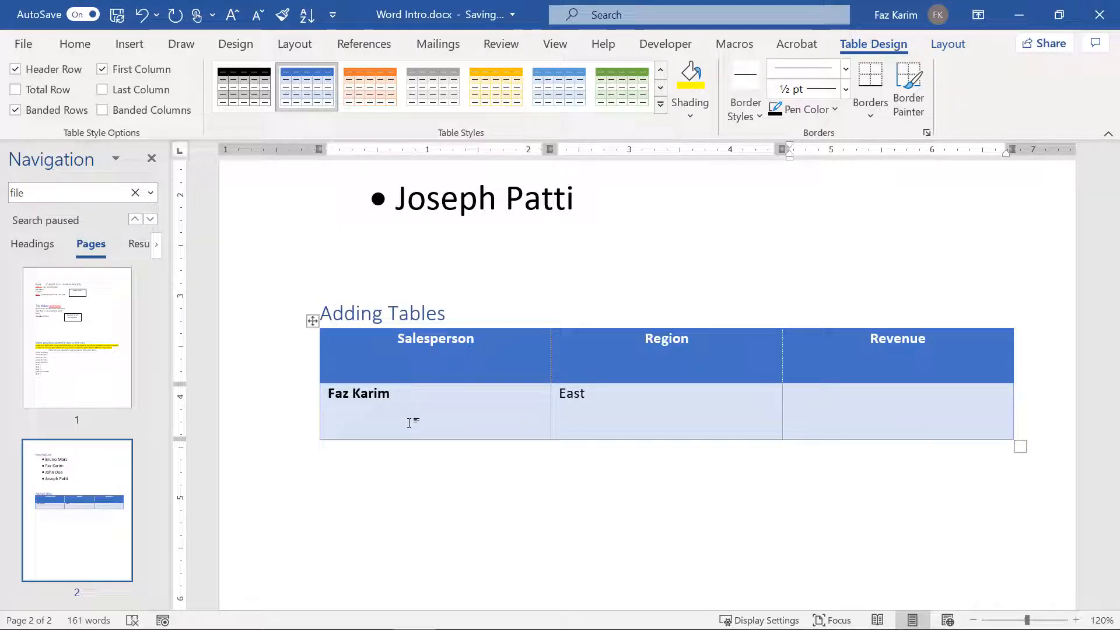
pyautogui.press('Tab')
pyautogui.write('XXXX')
pyautogui.press('Tab')
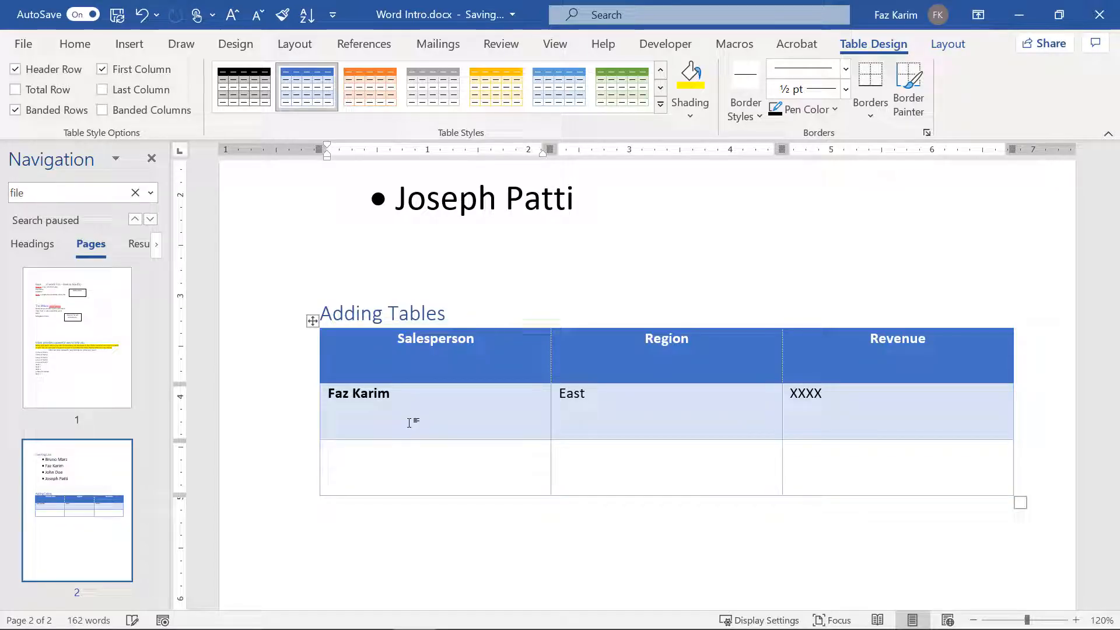
pyautogui.write('Bruno Mars')
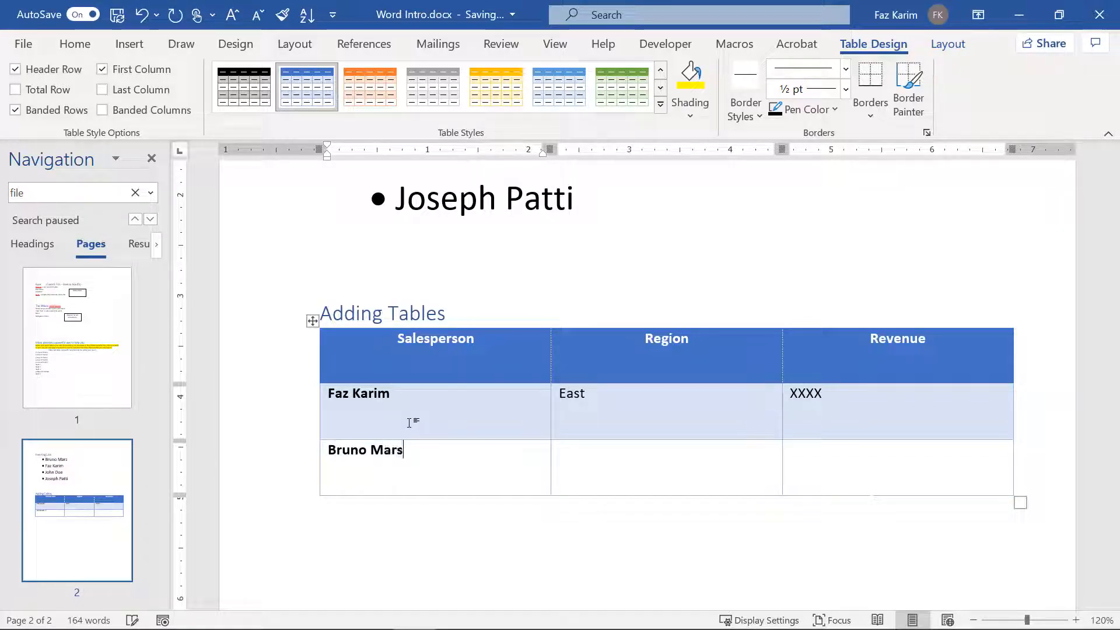
pyautogui.press('Tab')
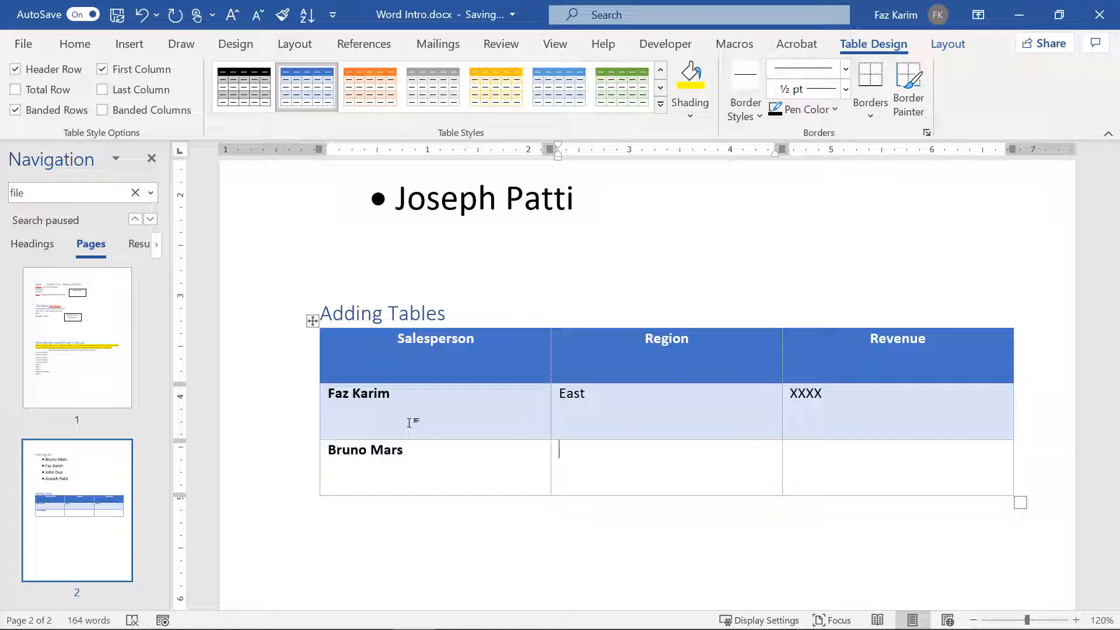
pyautogui.write('South')
pyautogui.press('Tab')
pyautogui.write('XX')
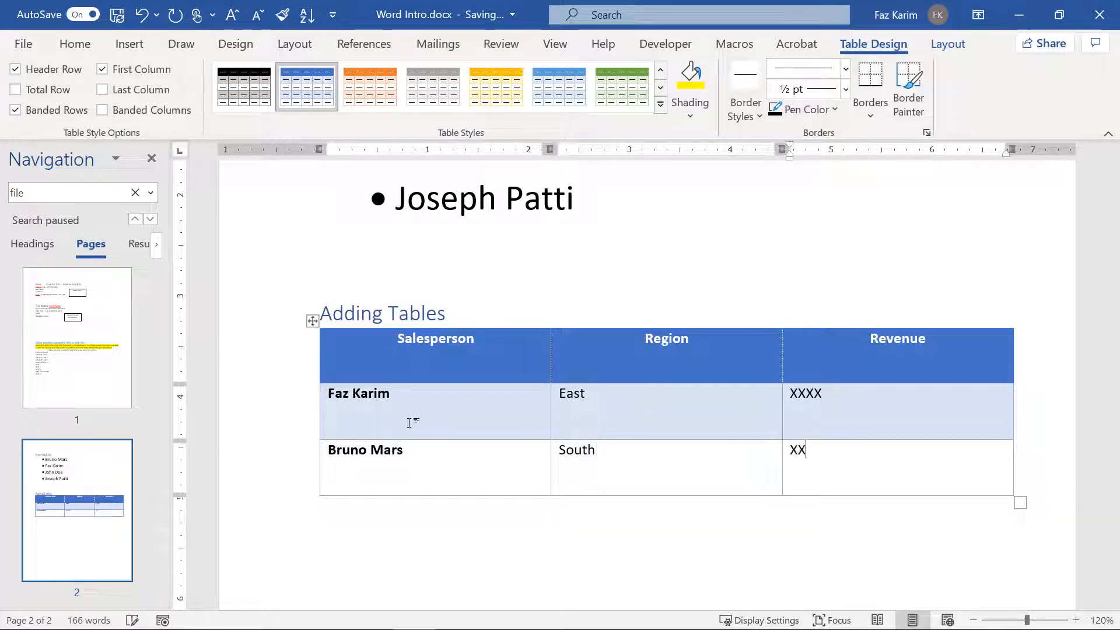
pyautogui.write('XX')
pyautogui.press('Tab')
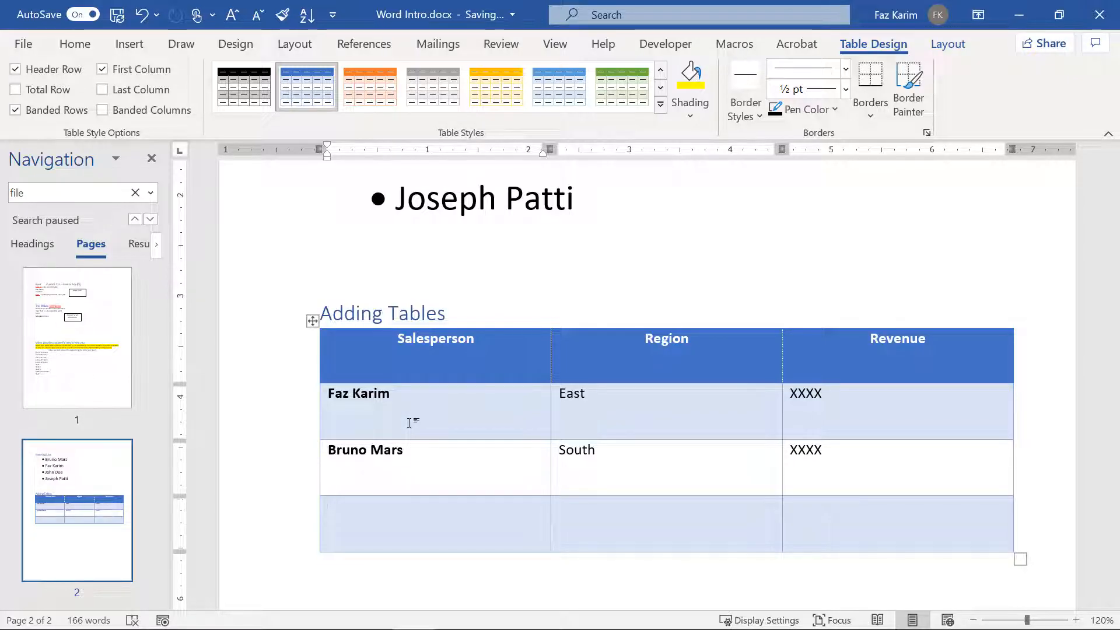
# Step: Add a third salesperson in West with XXX, then shrink the table's rows
pyautogui.write('Michael Scott')
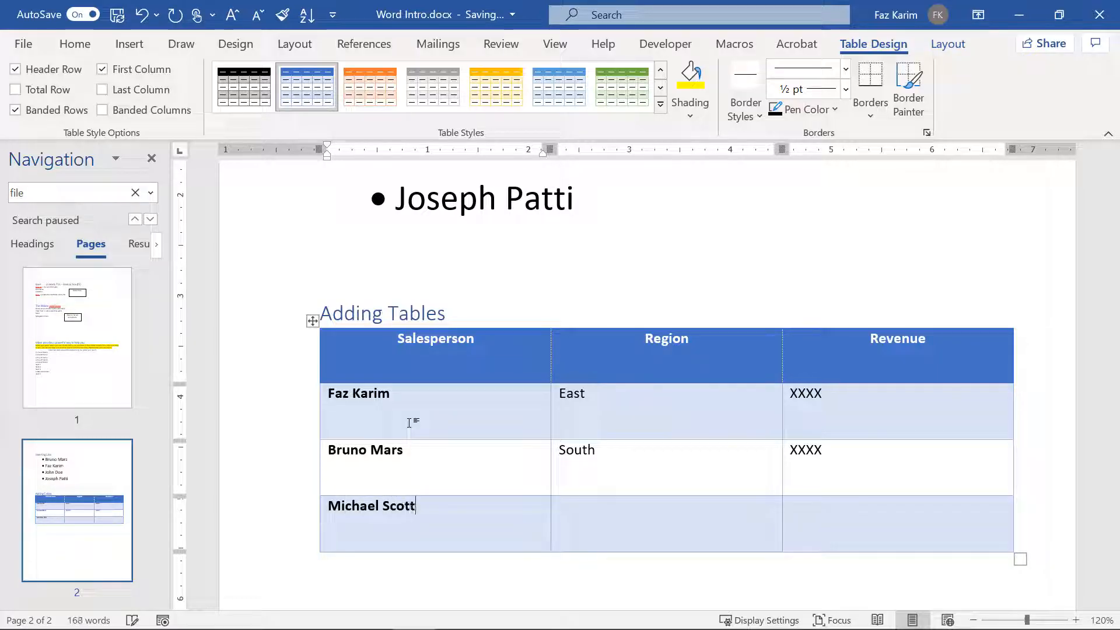
pyautogui.press('Tab')
pyautogui.write('West')
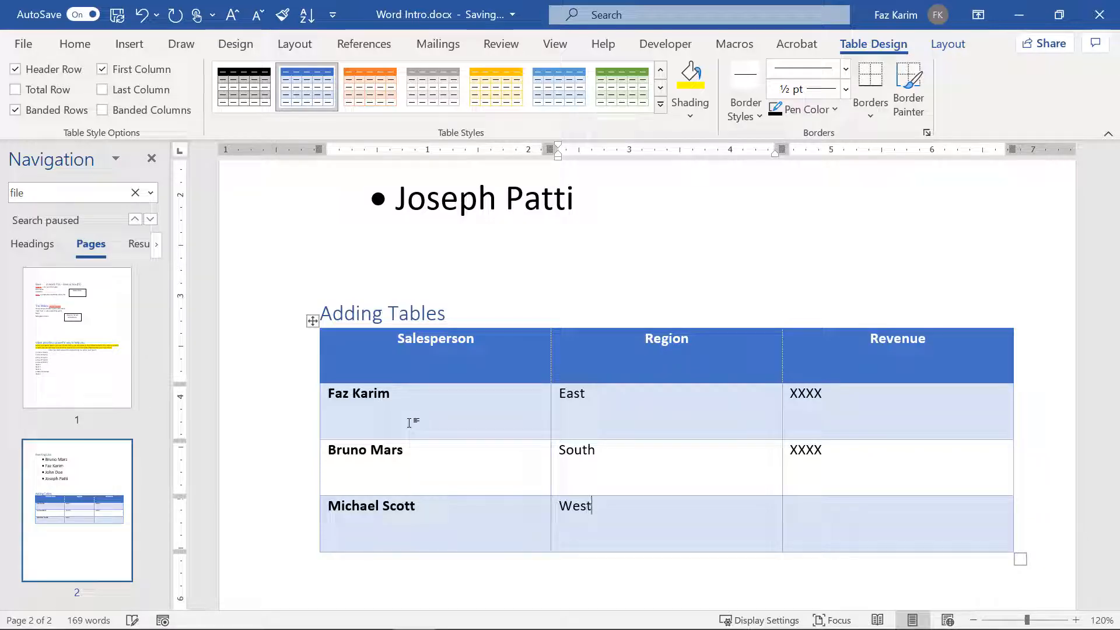
pyautogui.press('Tab')
pyautogui.write('XXXX')
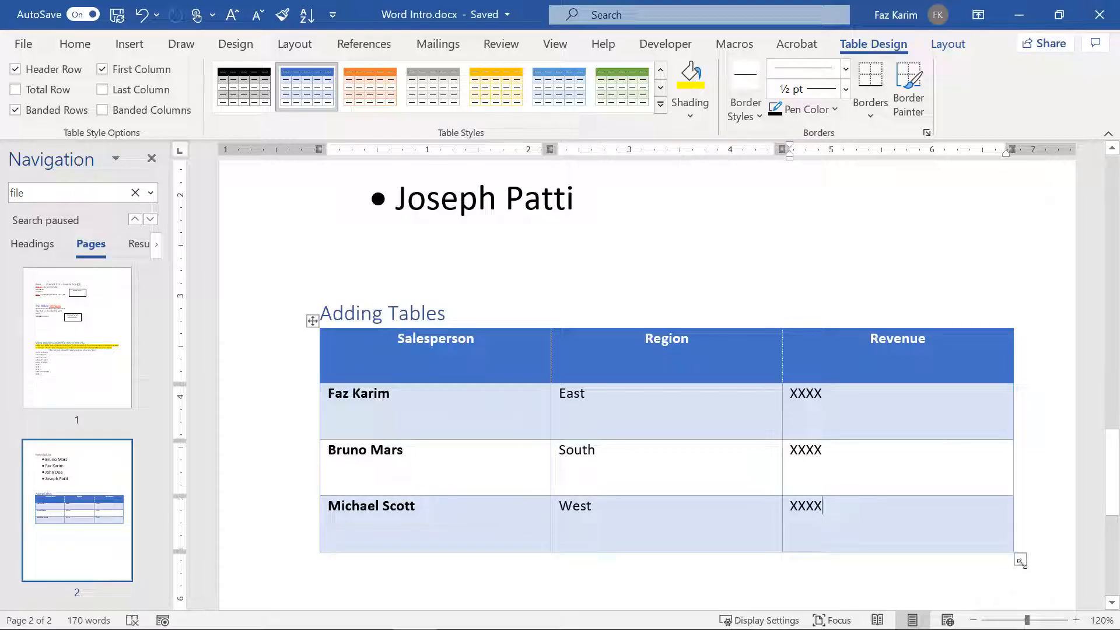
pyautogui.moveTo(1020, 561); pyautogui.dragTo(1000, 453)
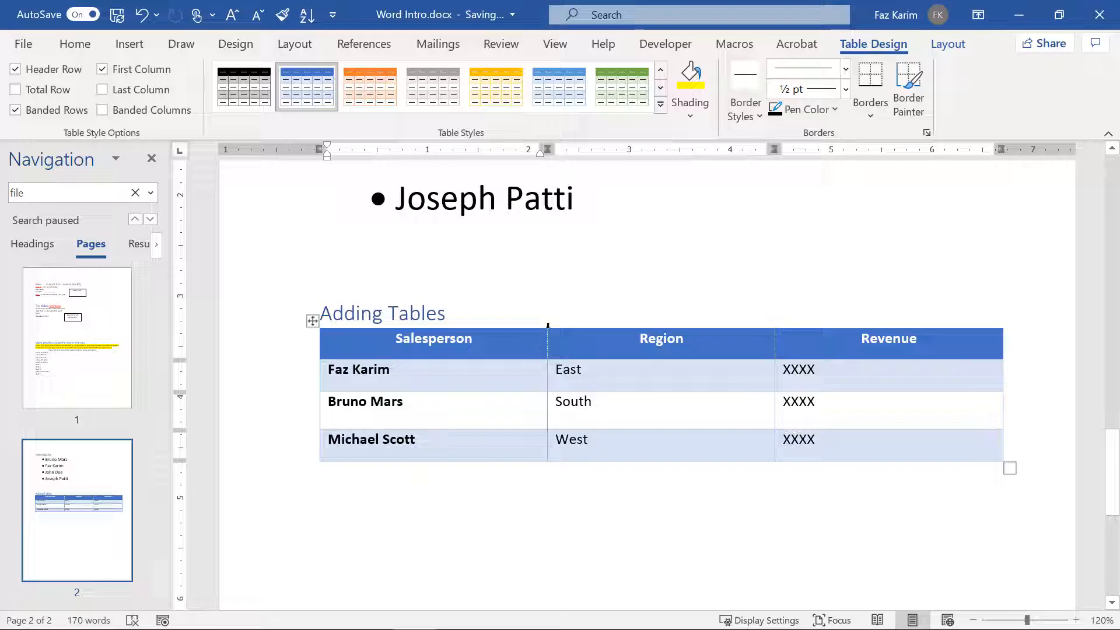
pyautogui.moveTo(549, 324)
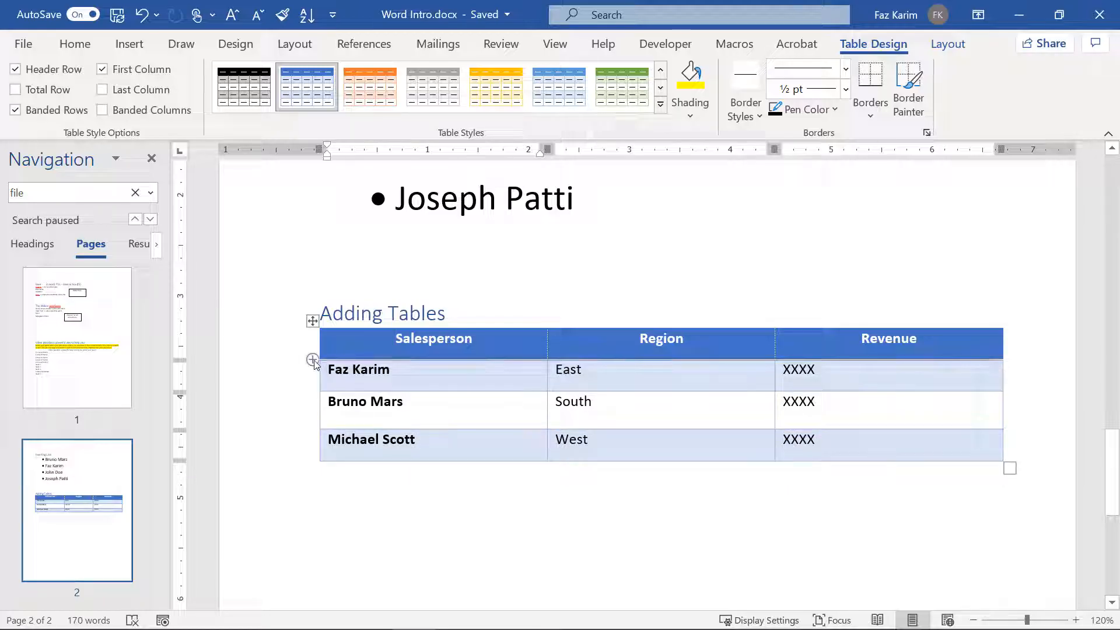
# Step: Insert a row under the header and enter a salesperson's name, North and XXX
pyautogui.click(313, 360)
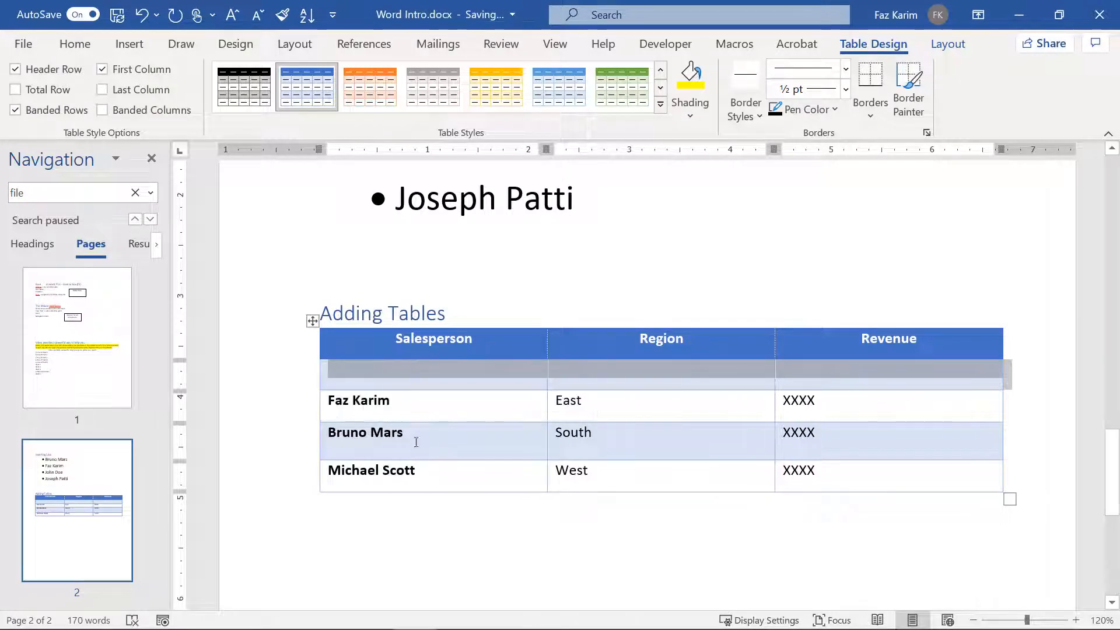
pyautogui.click(362, 379)
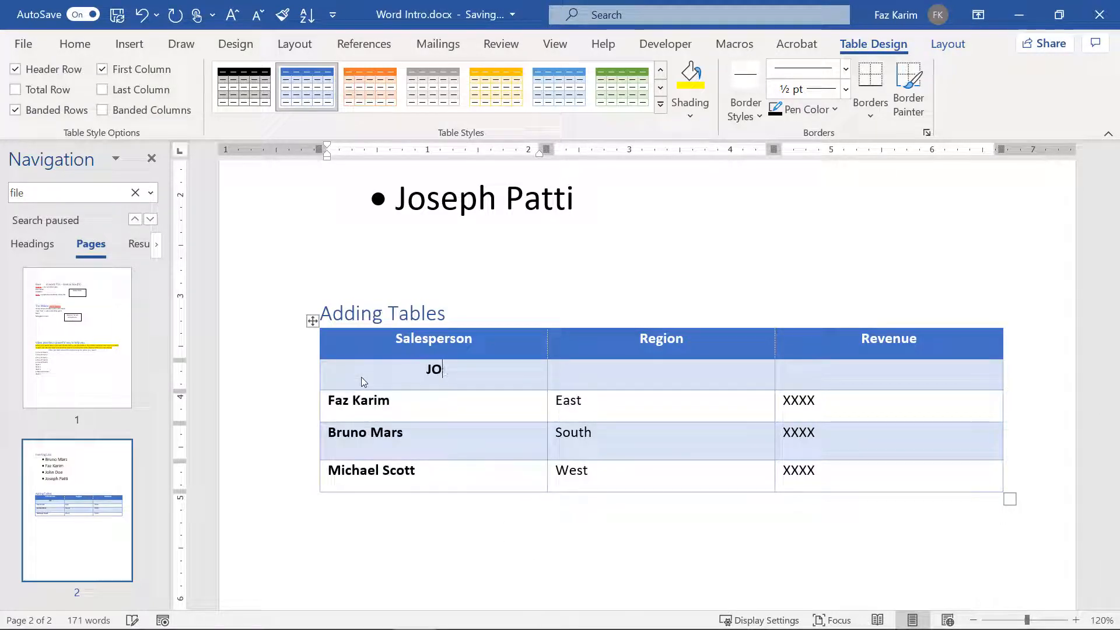
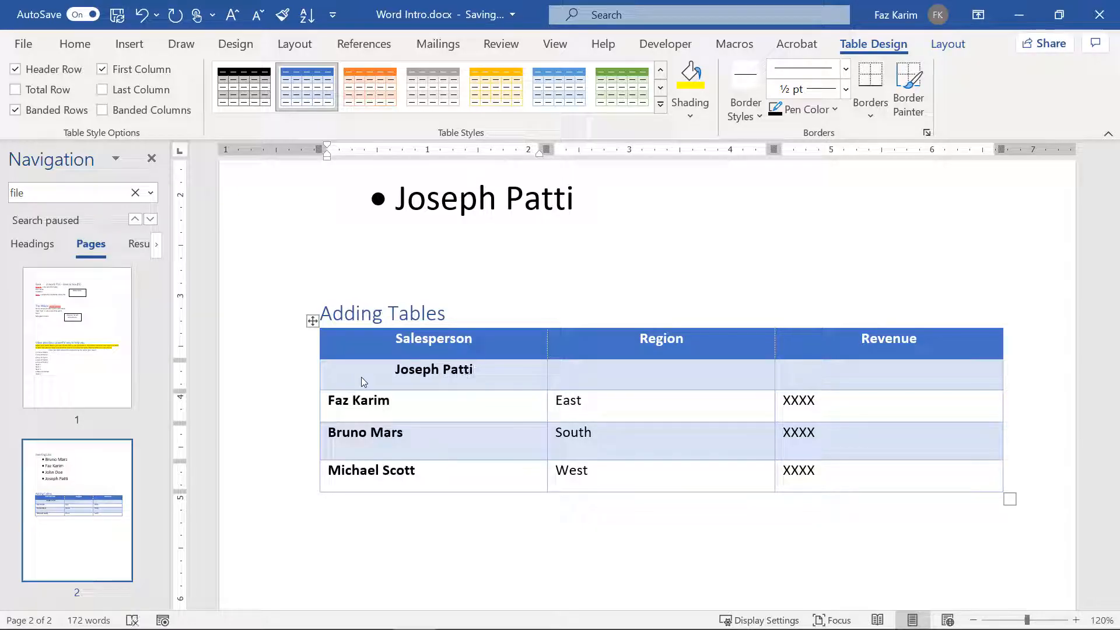
pyautogui.click(616, 371)
pyautogui.write('North')
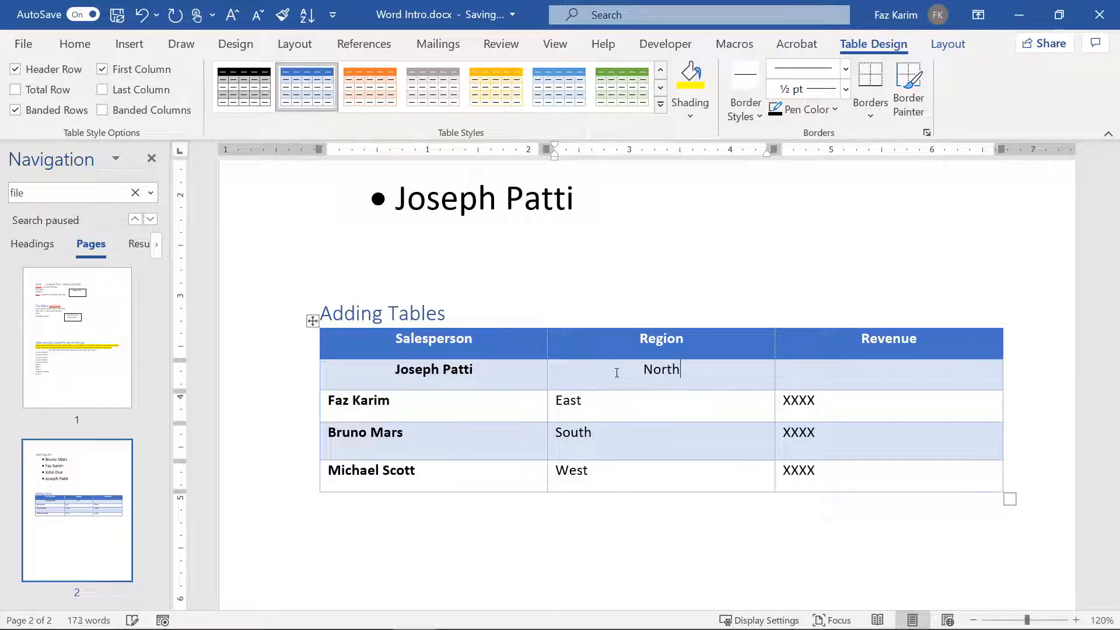
pyautogui.press('Tab')
pyautogui.write('XXX')
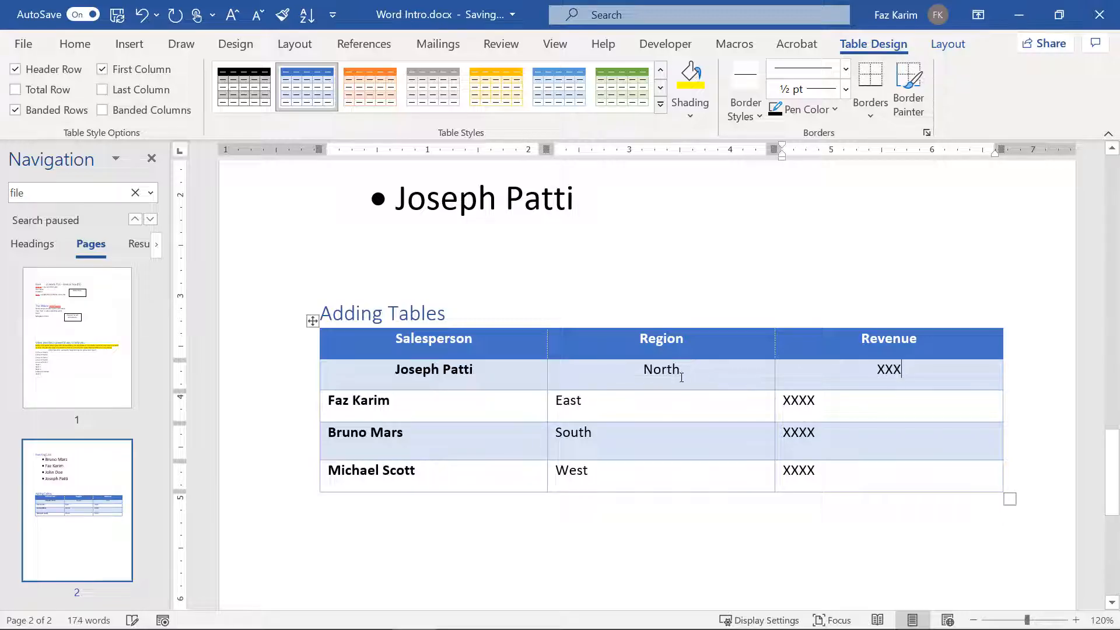
# Step: Left-align the new row's name, region and revenue cells
pyautogui.moveTo(684, 369); pyautogui.dragTo(627, 372)
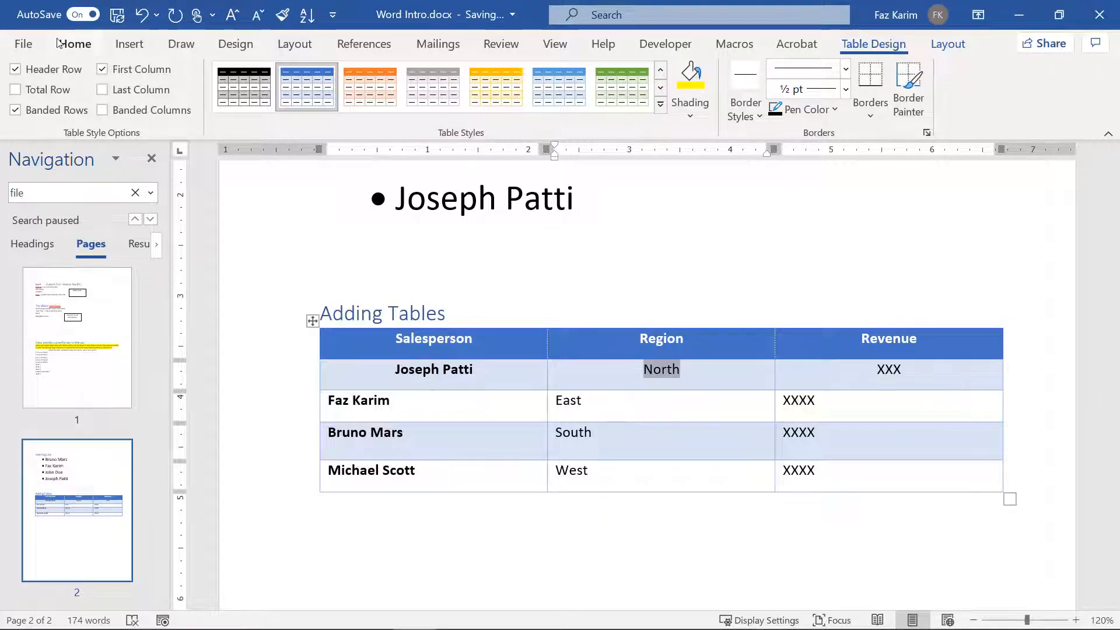
pyautogui.click(75, 43)
pyautogui.click(272, 93)
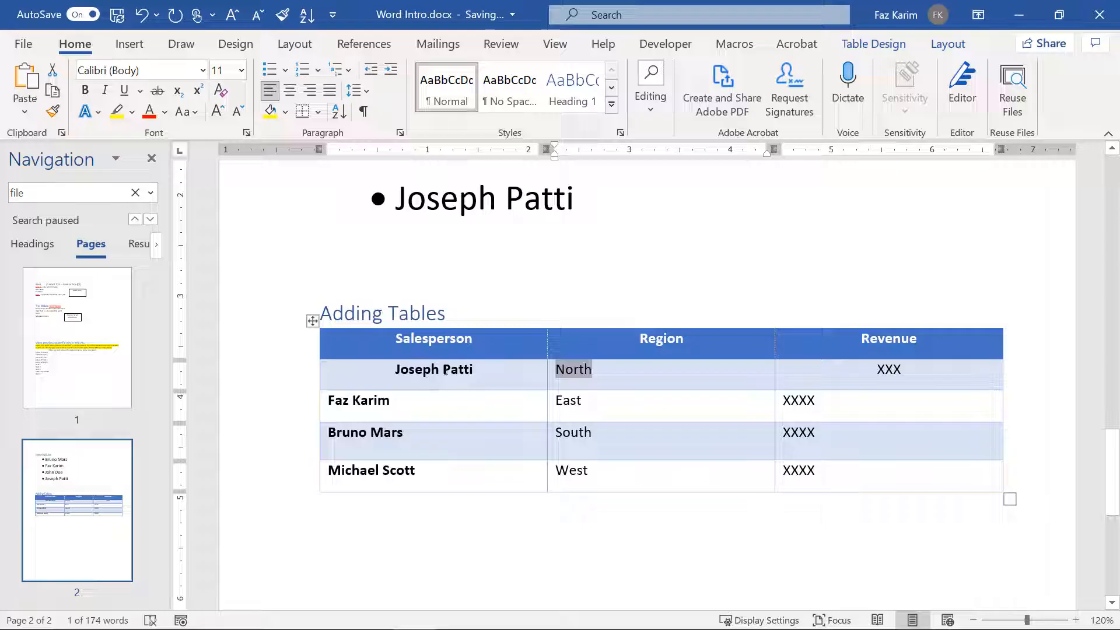
pyautogui.click(392, 366)
pyautogui.click(269, 90)
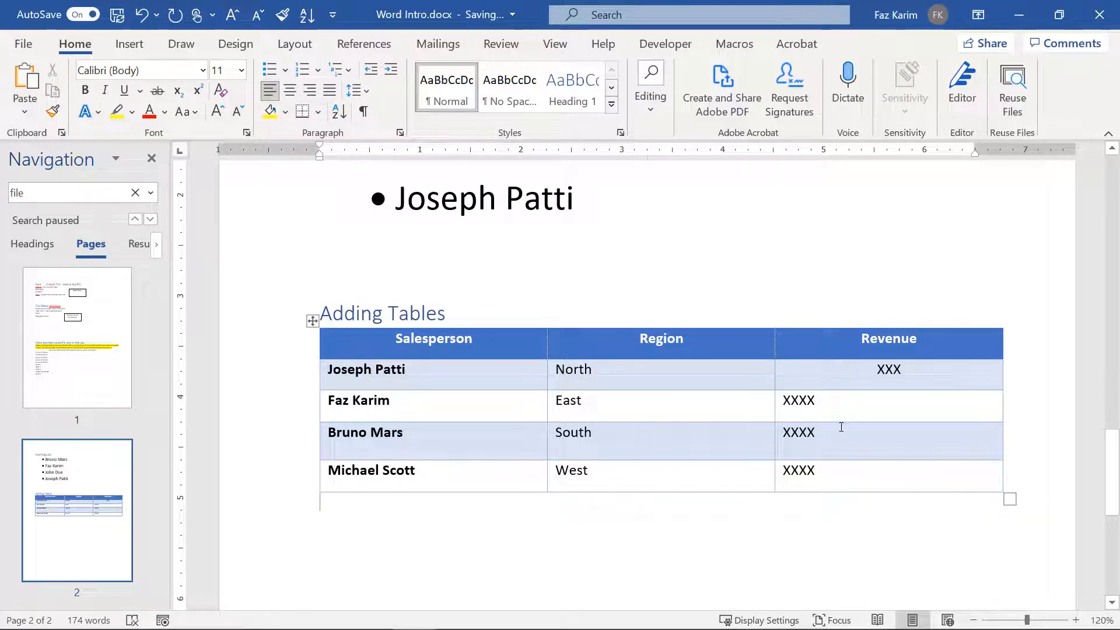
pyautogui.click(864, 369)
pyautogui.click(269, 90)
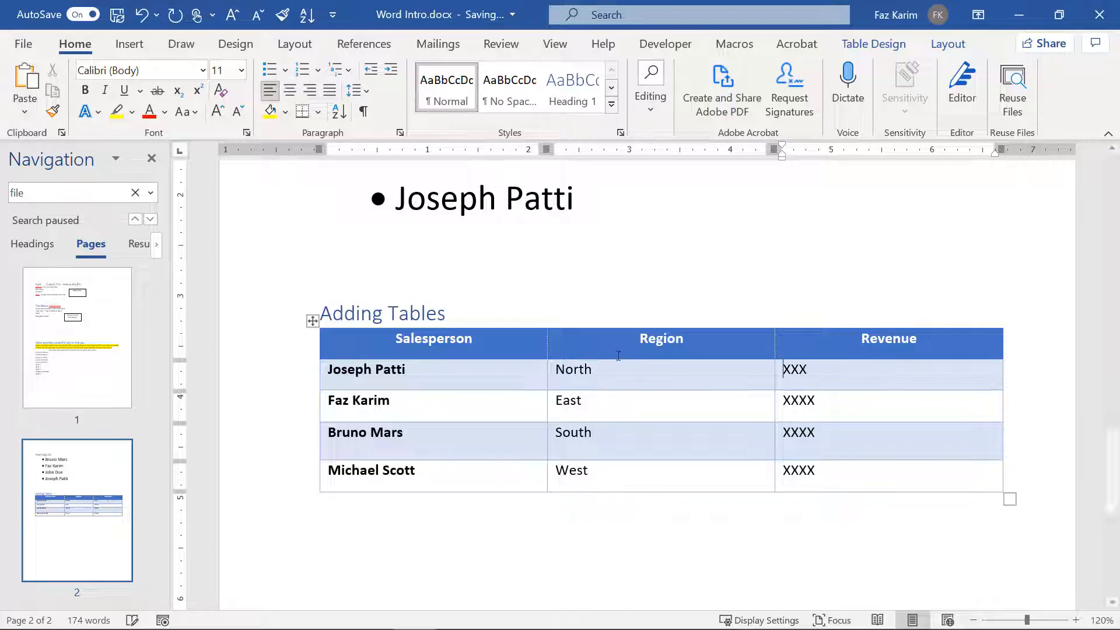
pyautogui.click(840, 538)
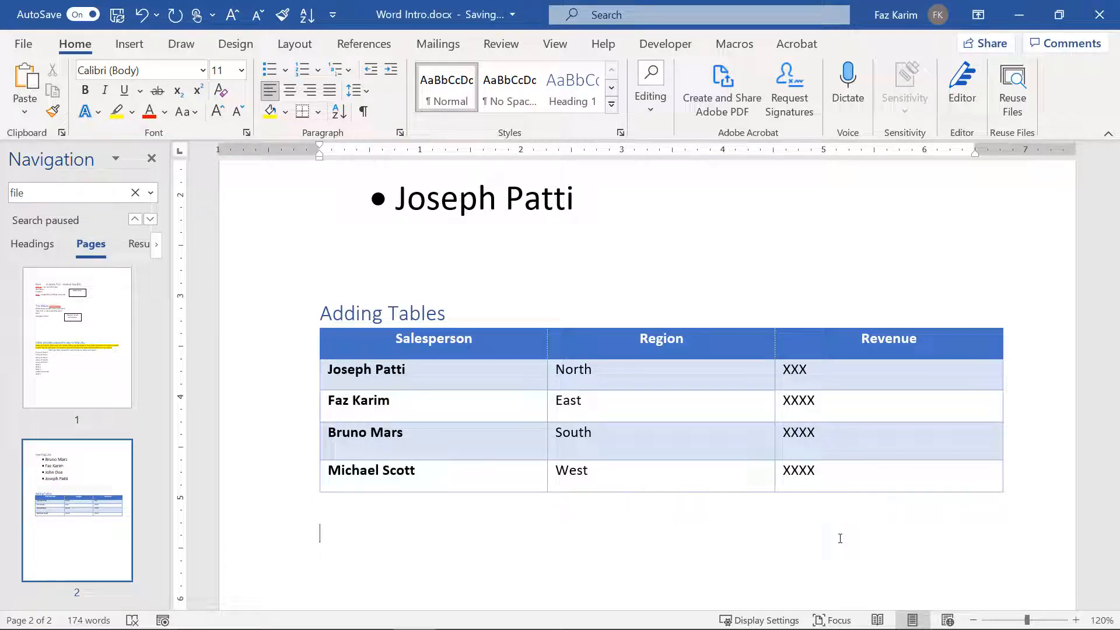
# Step: Finish the first line below the table and start two more lines with names
pyautogui.write('e')
pyautogui.press('Return')
pyautogui.write('Faz')
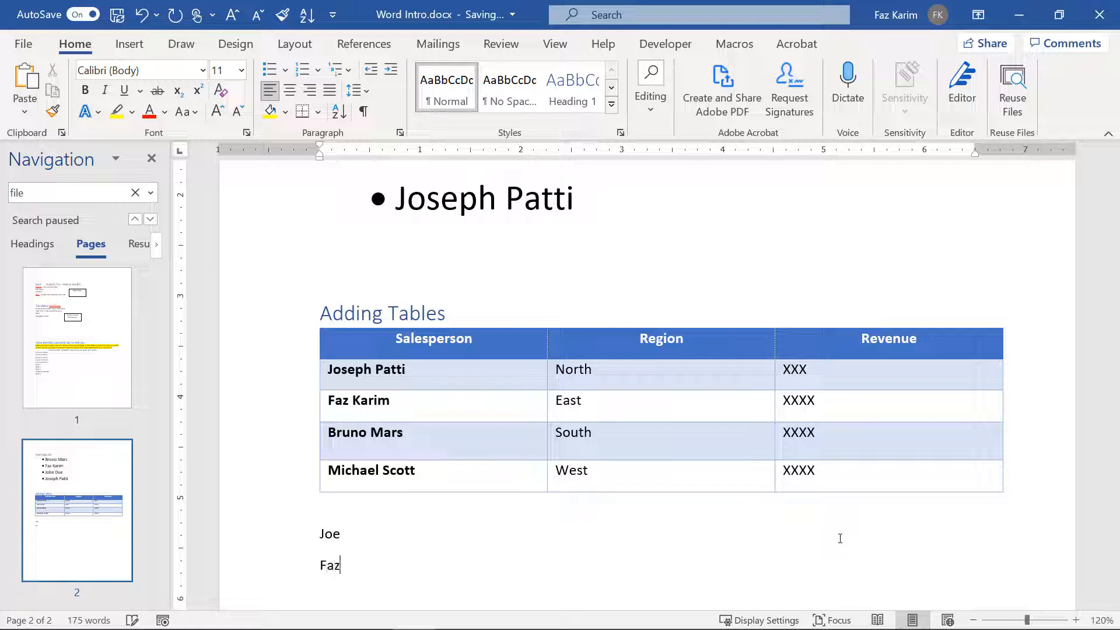
pyautogui.write(' Brun')
pyautogui.press('BackSpace')
pyautogui.press('BackSpace')
pyautogui.press('BackSpace')
pyautogui.press('BackSpace')
pyautogui.press('BackSpace')
pyautogui.press('Return')
pyautogui.write('Bruno')
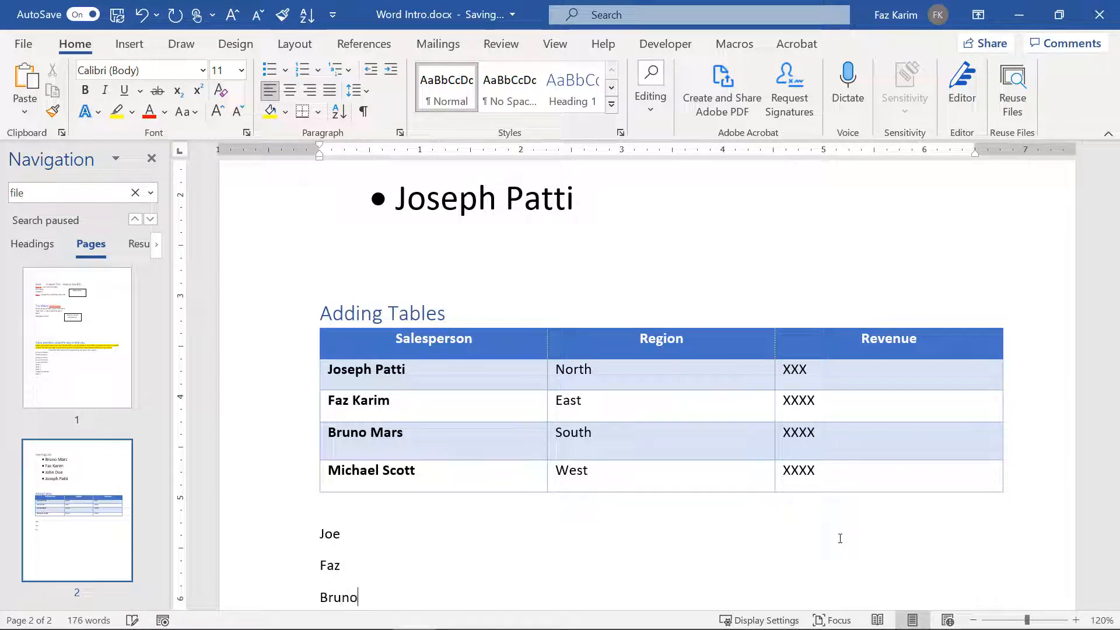
# Step: Insert a tab after each of the three names and complete the regions North, East and South
pyautogui.click(440, 530)
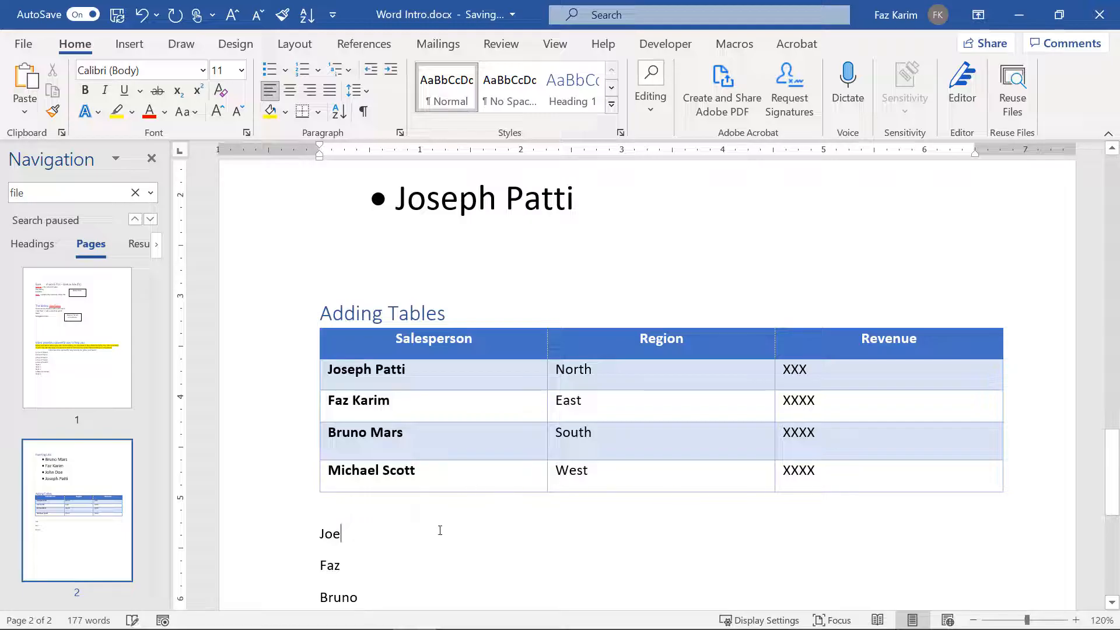
pyautogui.press('Tab')
pyautogui.write('No')
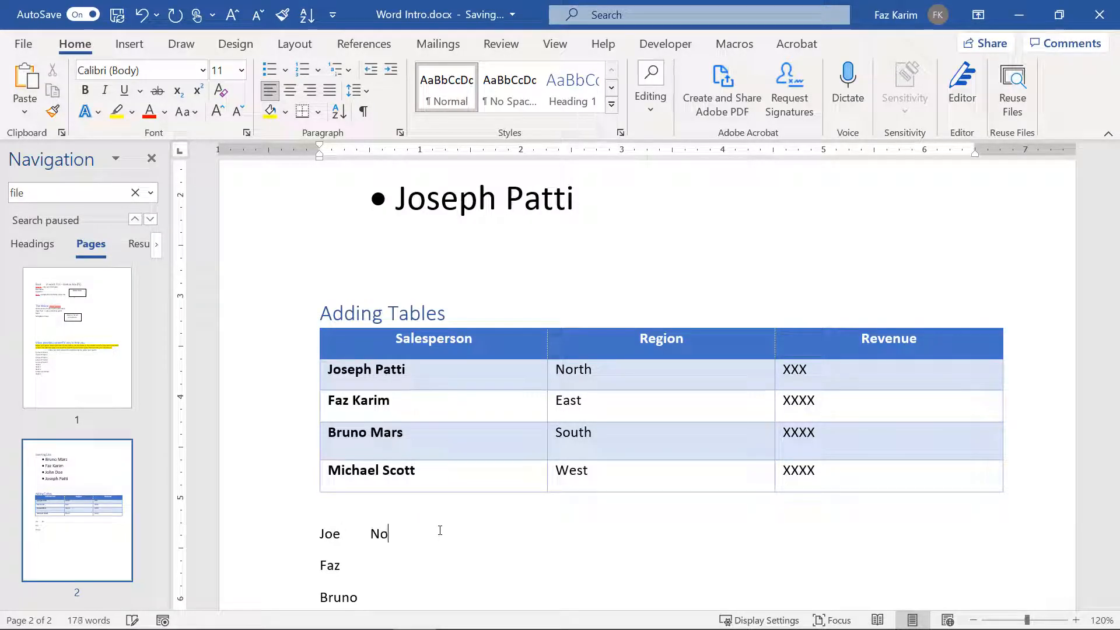
pyautogui.write('rth')
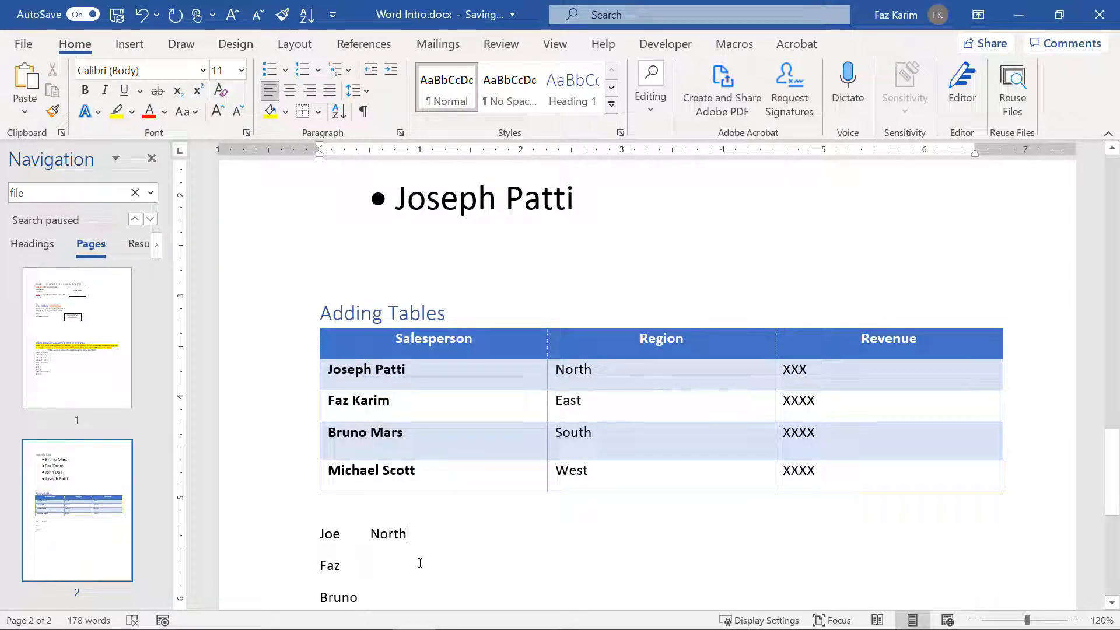
pyautogui.click(405, 567)
pyautogui.press('Tab')
pyautogui.write('S')
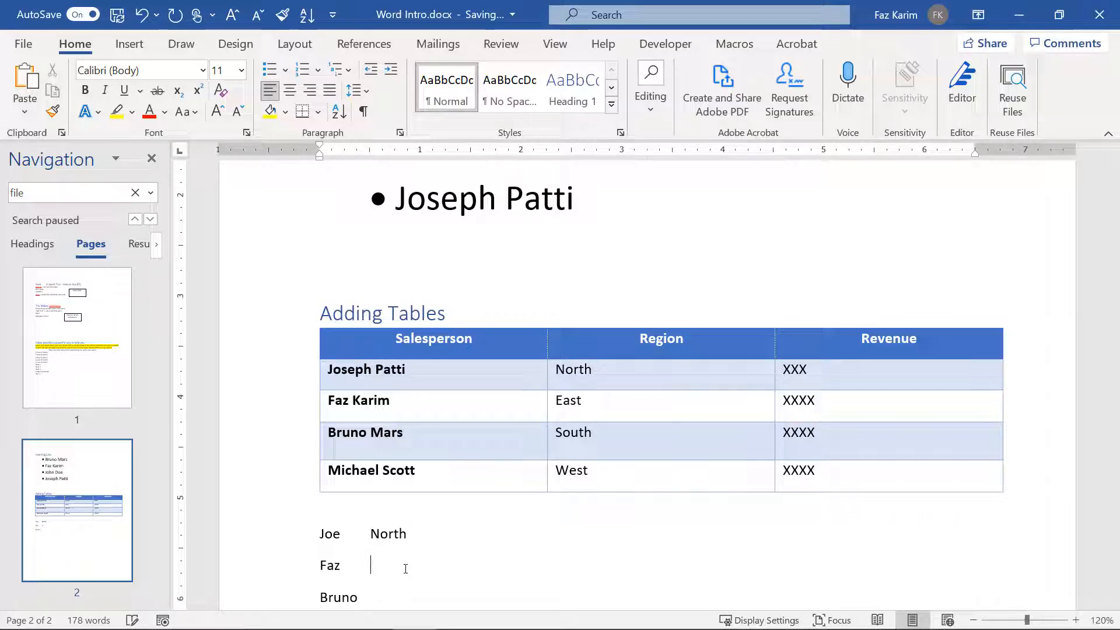
pyautogui.click(363, 599)
pyautogui.press('Tab')
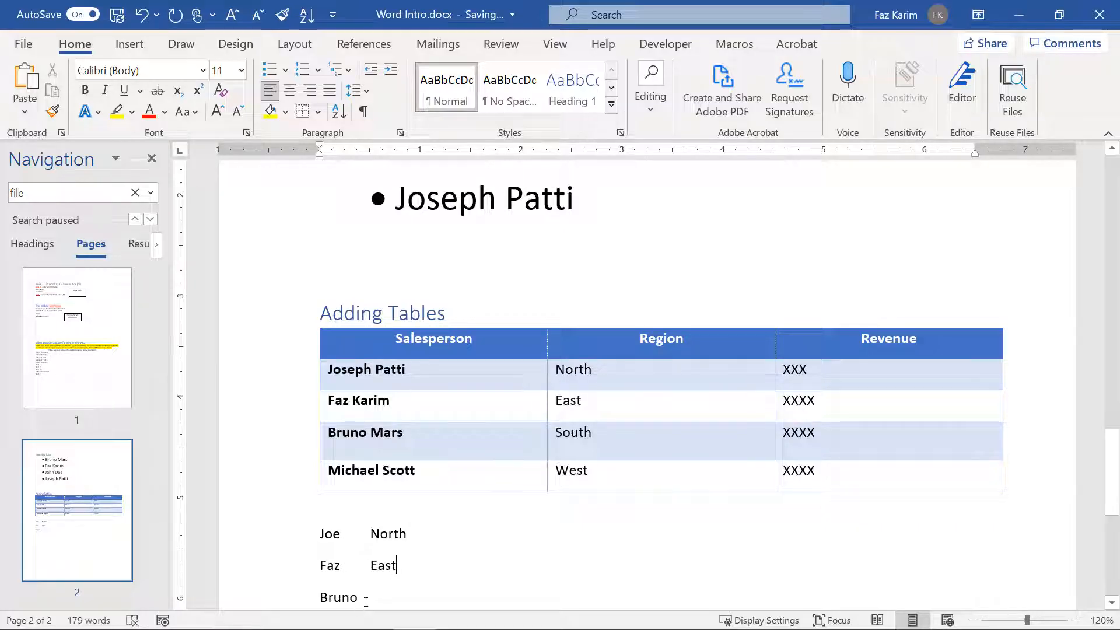
pyautogui.write('outh')
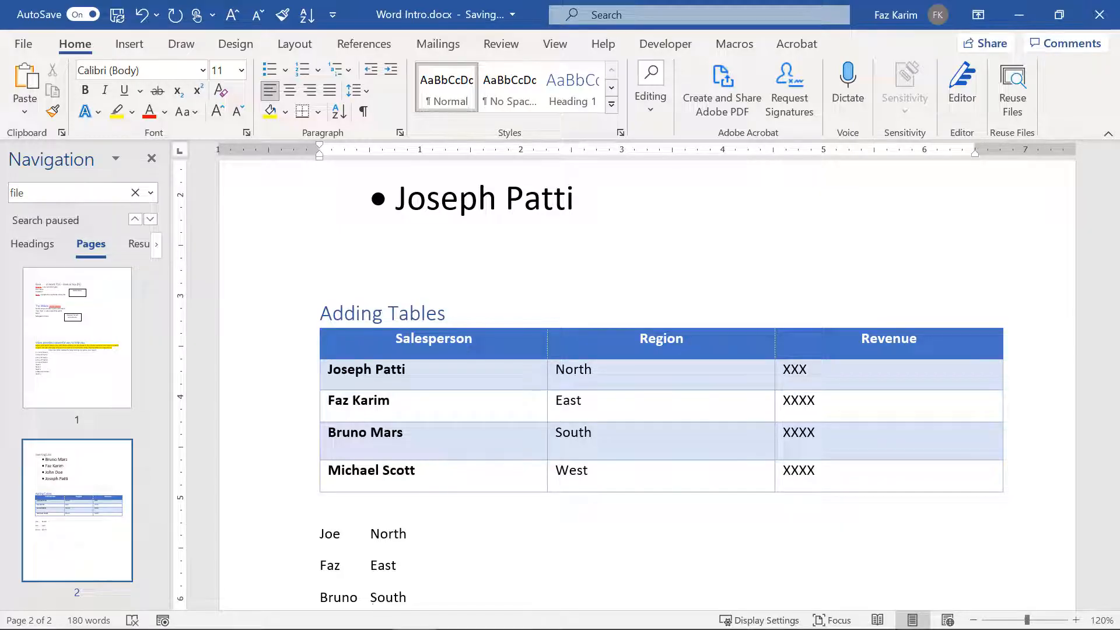
# Step: Add a tab and the xxx placeholder after each region, then select the three lines
pyautogui.scroll(-3, 349, 577)
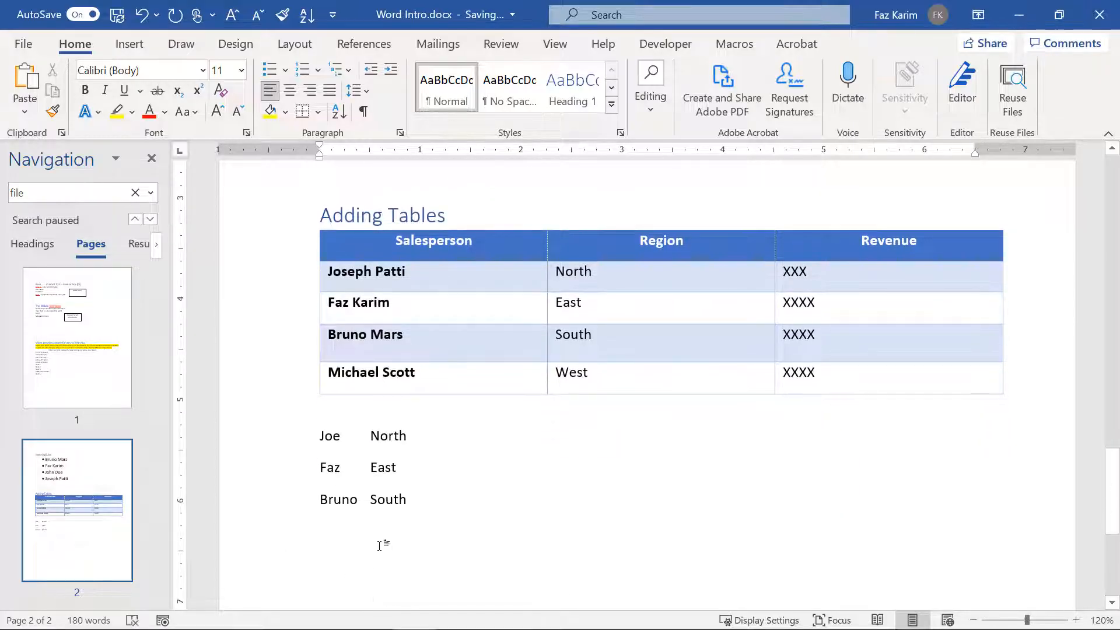
pyautogui.press('Tab')
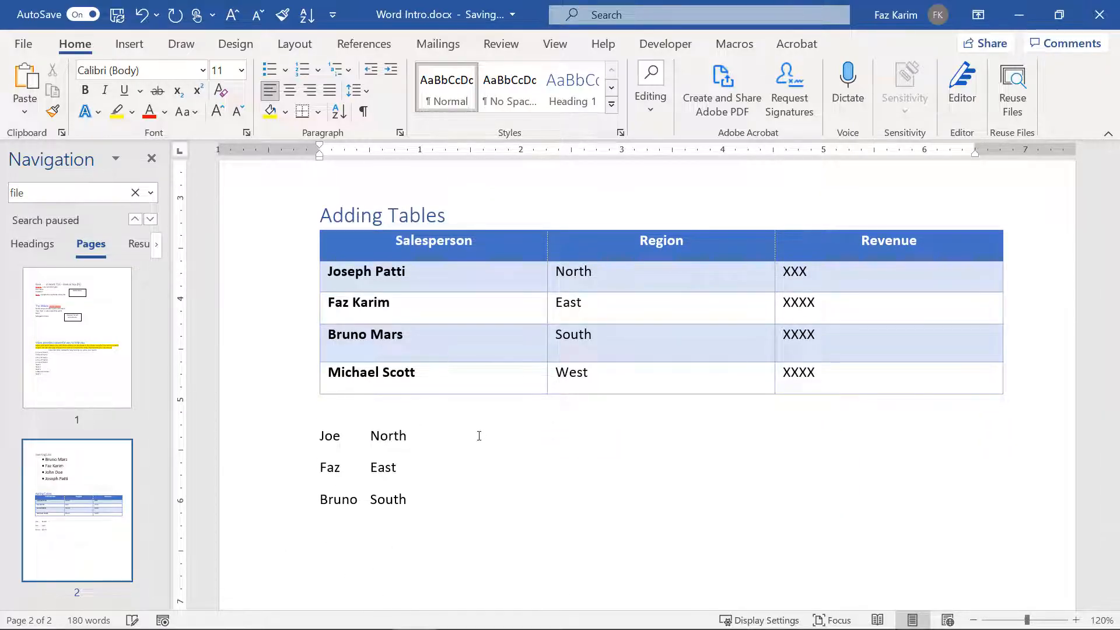
pyautogui.write('xxx')
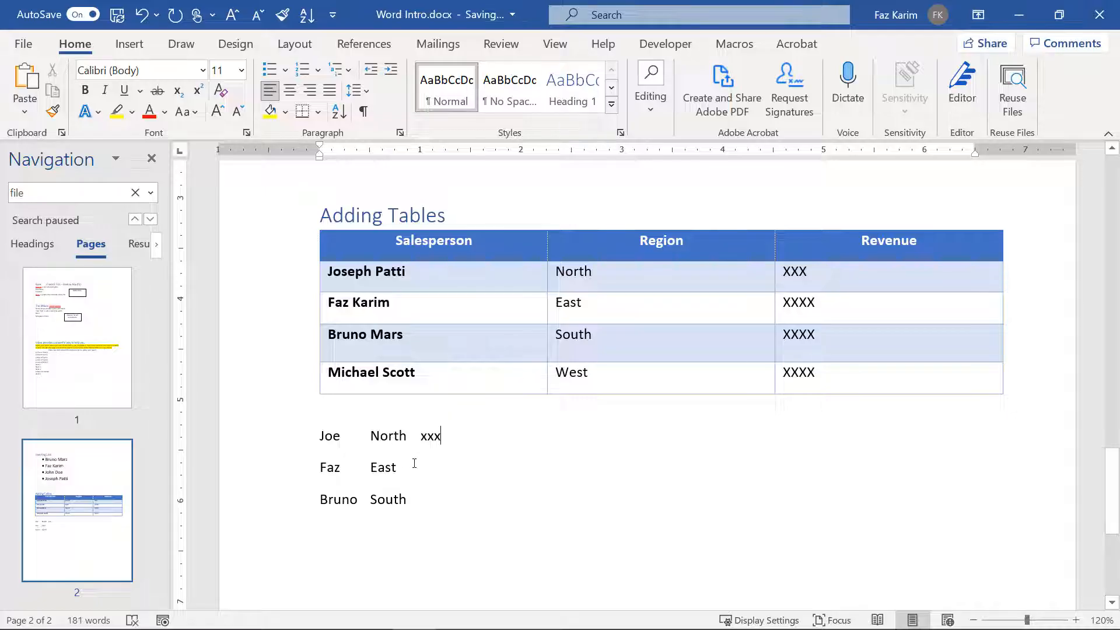
pyautogui.press('Tab')
pyautogui.write('xxx x')
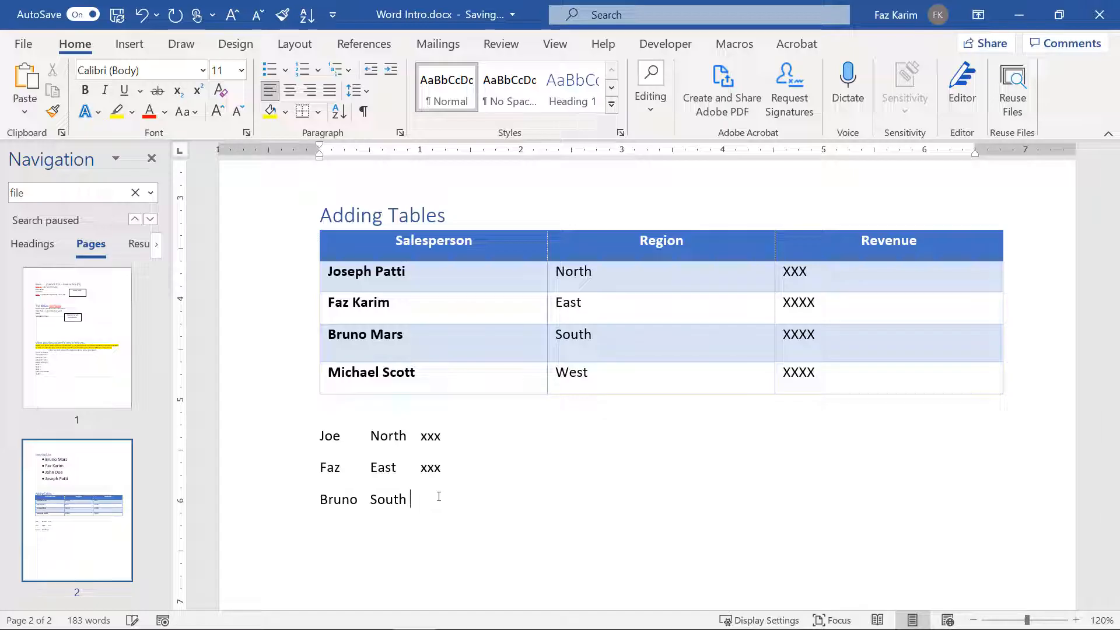
pyautogui.write('xx')
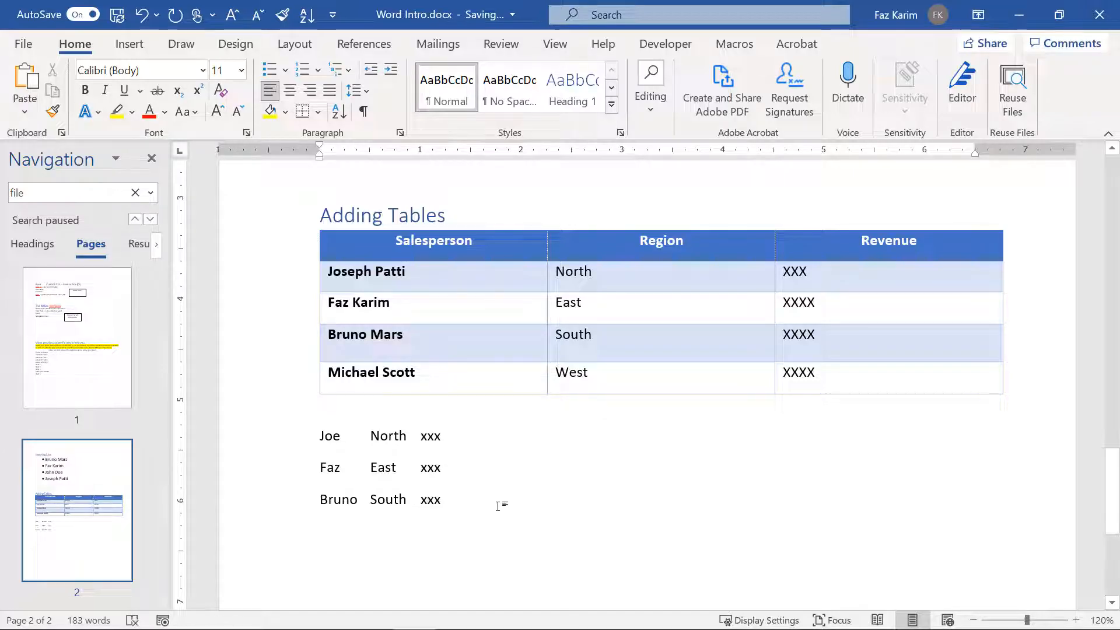
pyautogui.moveTo(500, 507); pyautogui.dragTo(297, 443)
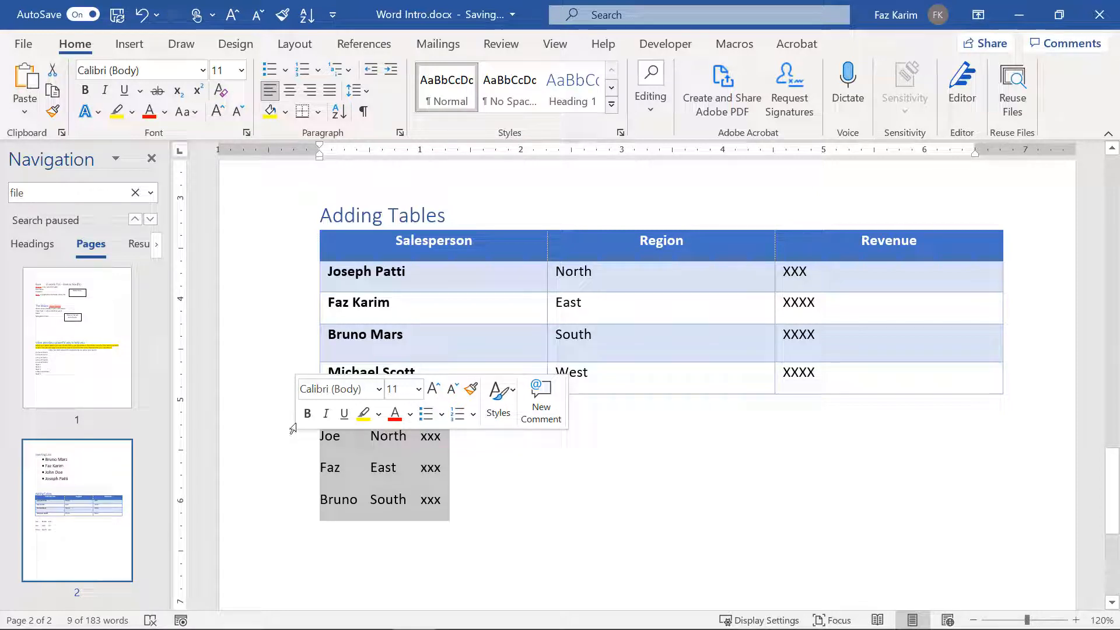
# Step: Convert the selected lines to a table with 3 columns, separating text at tabs
pyautogui.click(130, 44)
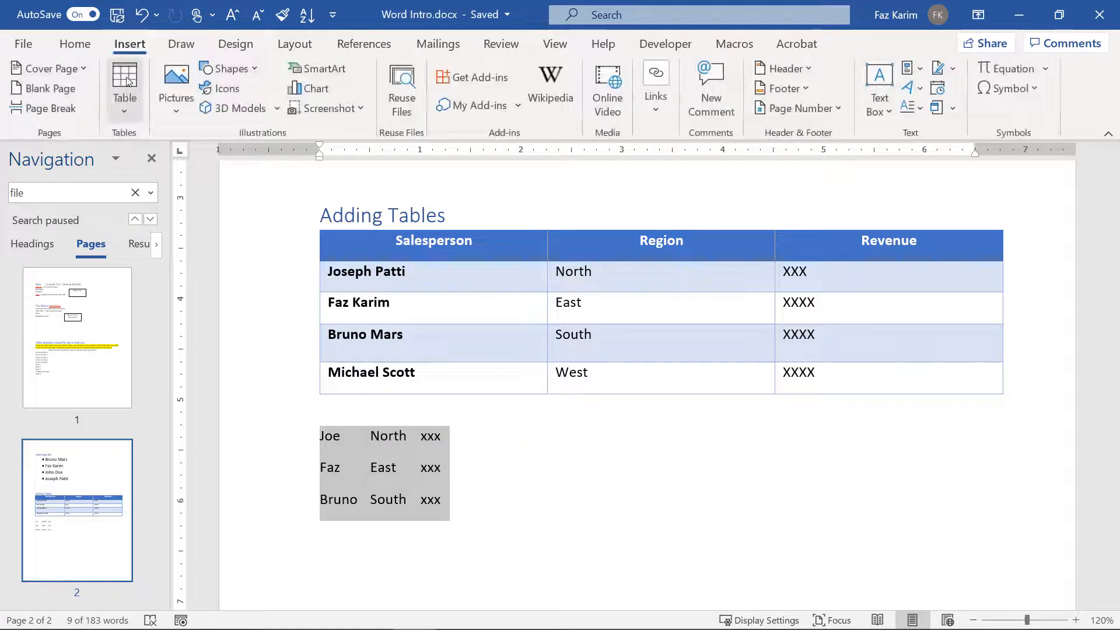
pyautogui.click(119, 108)
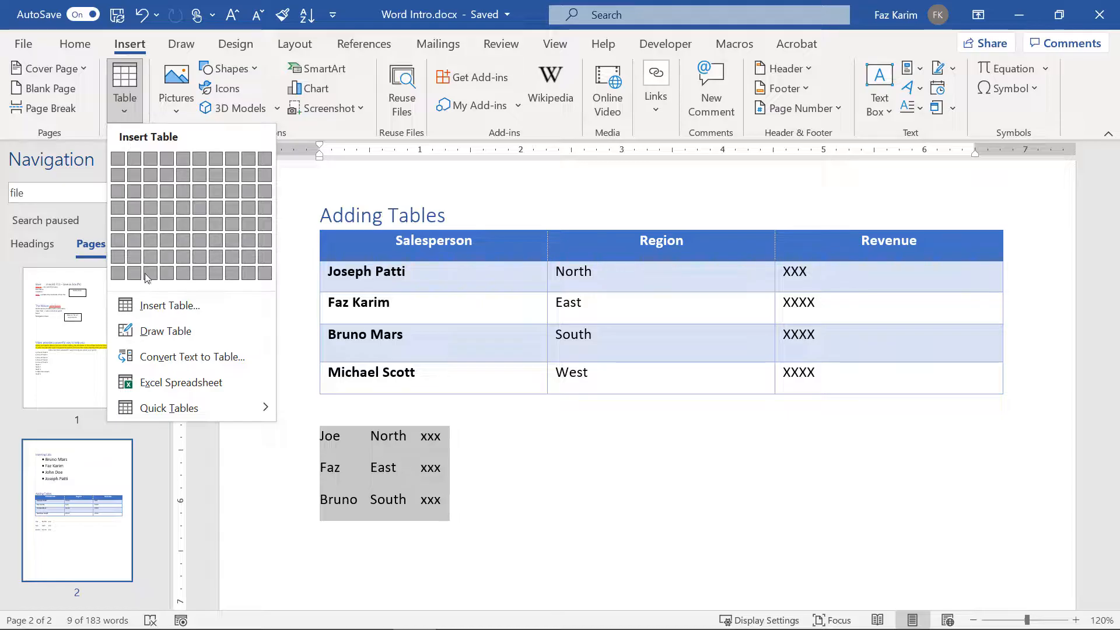
pyautogui.click(158, 350)
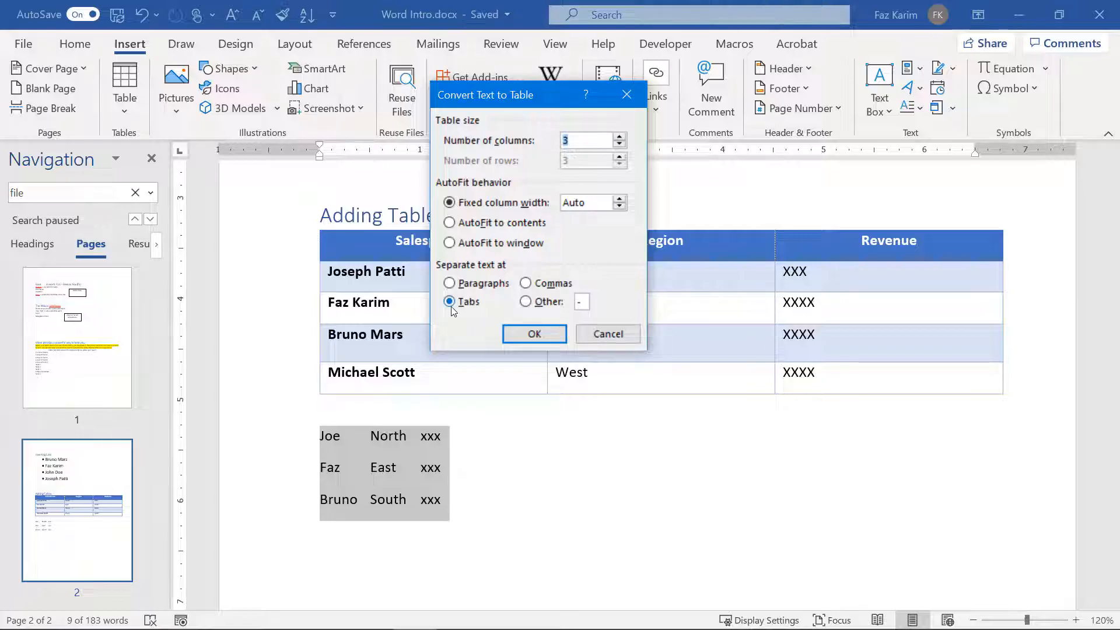
pyautogui.click(511, 337)
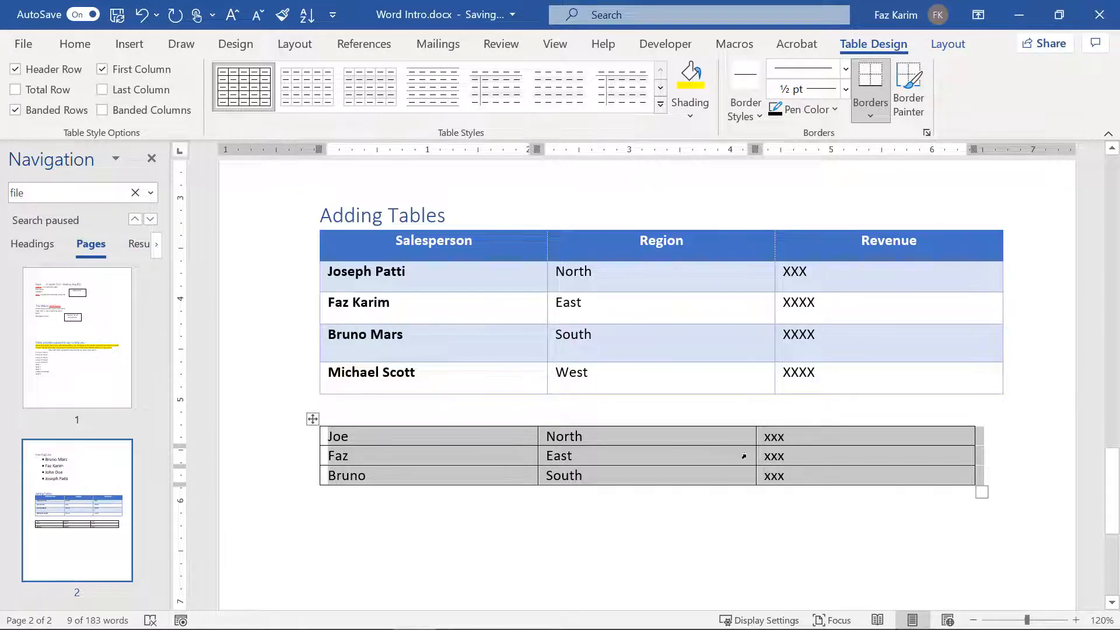
# Step: Insert an empty row above the small table's first row
pyautogui.click(320, 505)
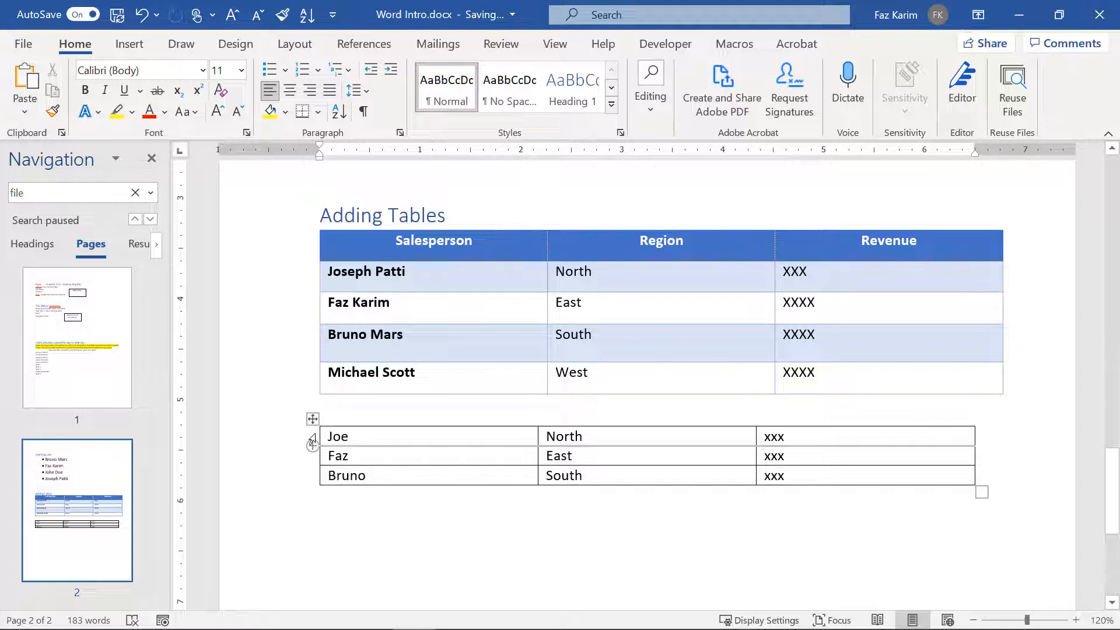
pyautogui.click(312, 439)
pyautogui.click(330, 441)
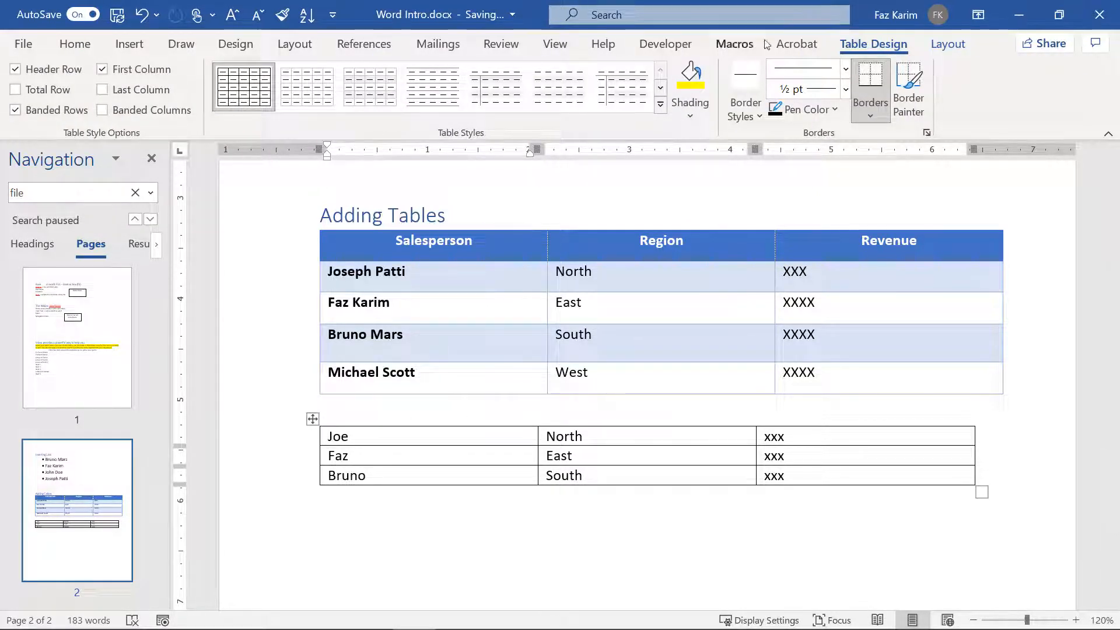
pyautogui.click(946, 46)
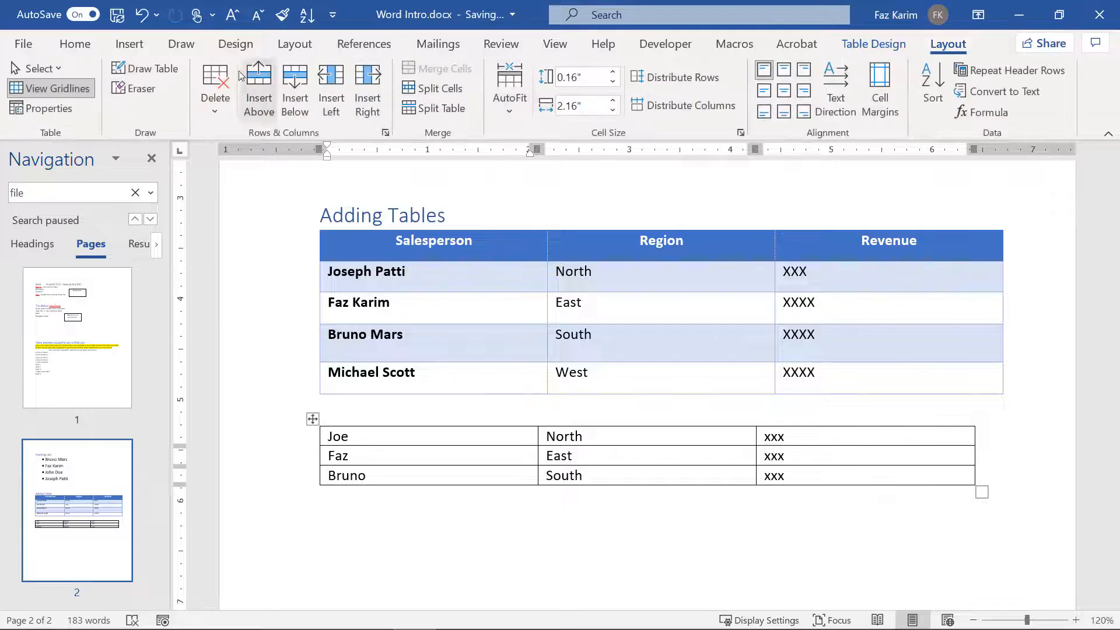
pyautogui.click(258, 85)
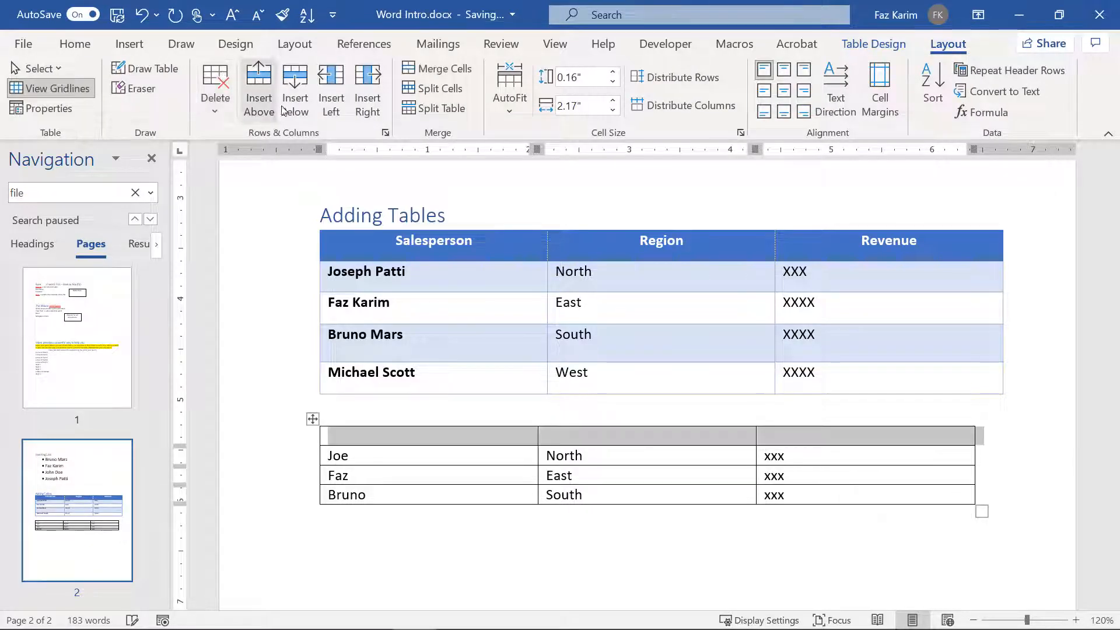
# Step: Fill the new row with the headers Salesperson, Region and Revenue, then select the table
pyautogui.click(376, 442)
pyautogui.write('Sa')
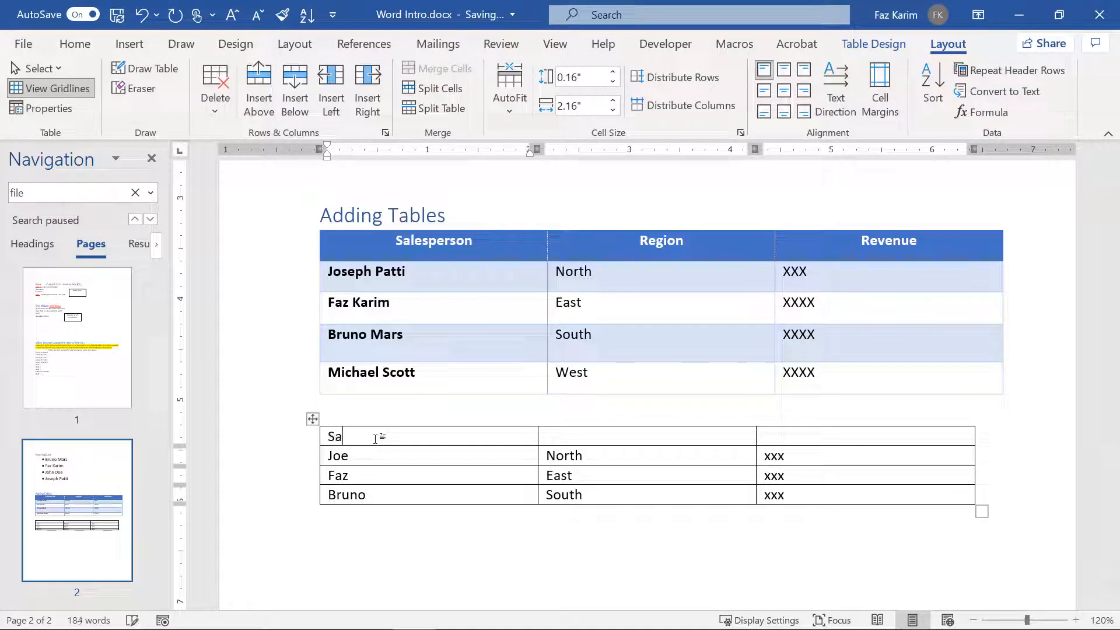
pyautogui.write('lesperson')
pyautogui.press('Tab')
pyautogui.write('Region')
pyautogui.press('Tab')
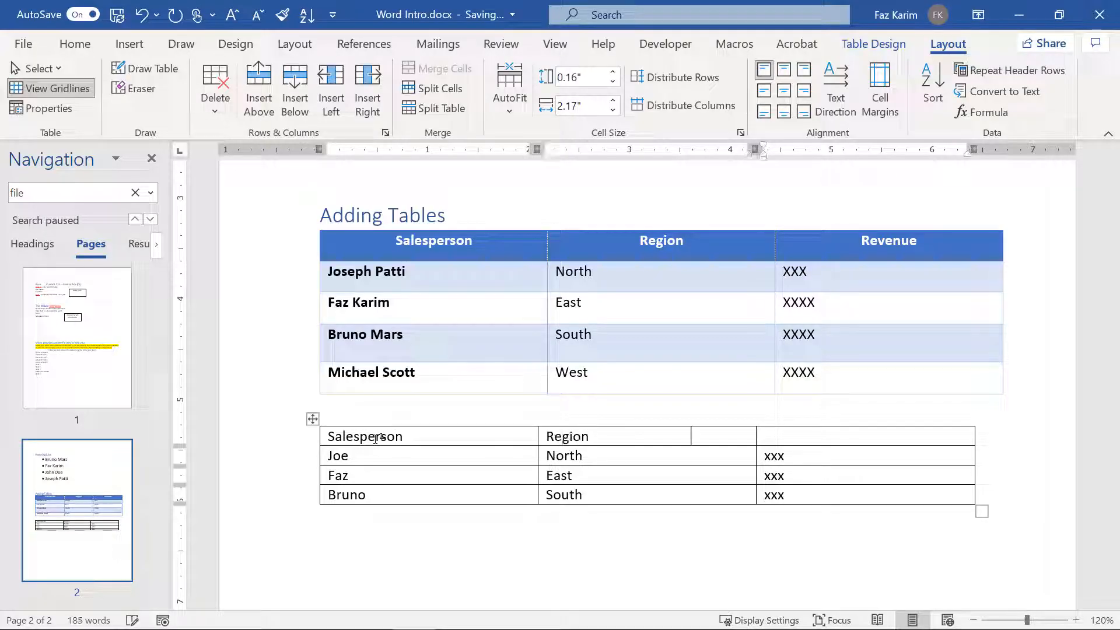
pyautogui.write('Revneu')
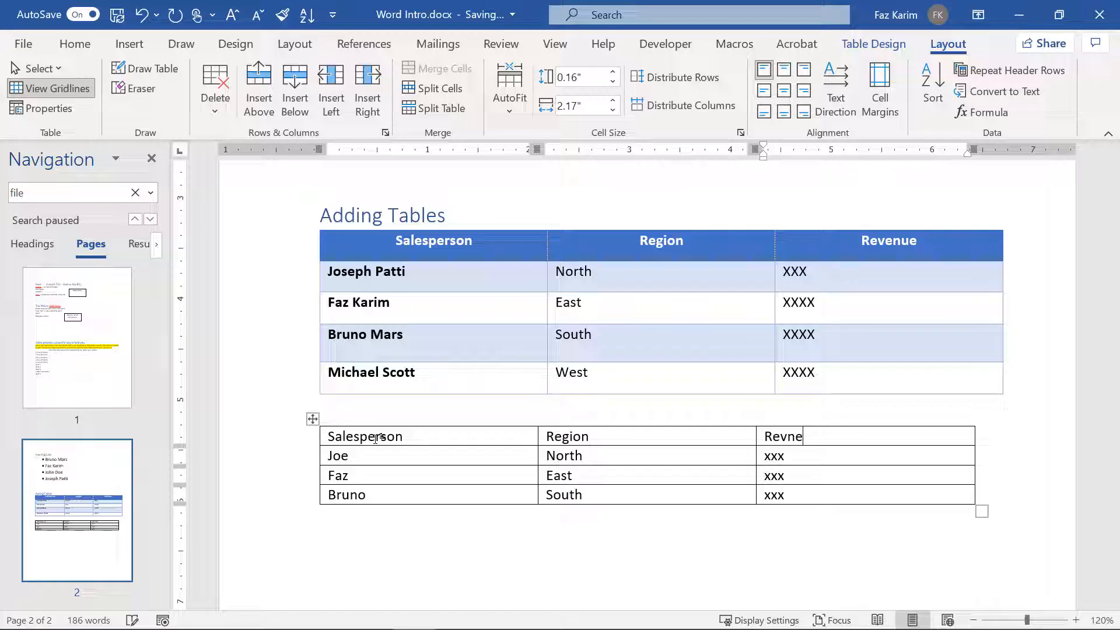
pyautogui.press('BackSpace')
pyautogui.press('BackSpace')
pyautogui.write('enue')
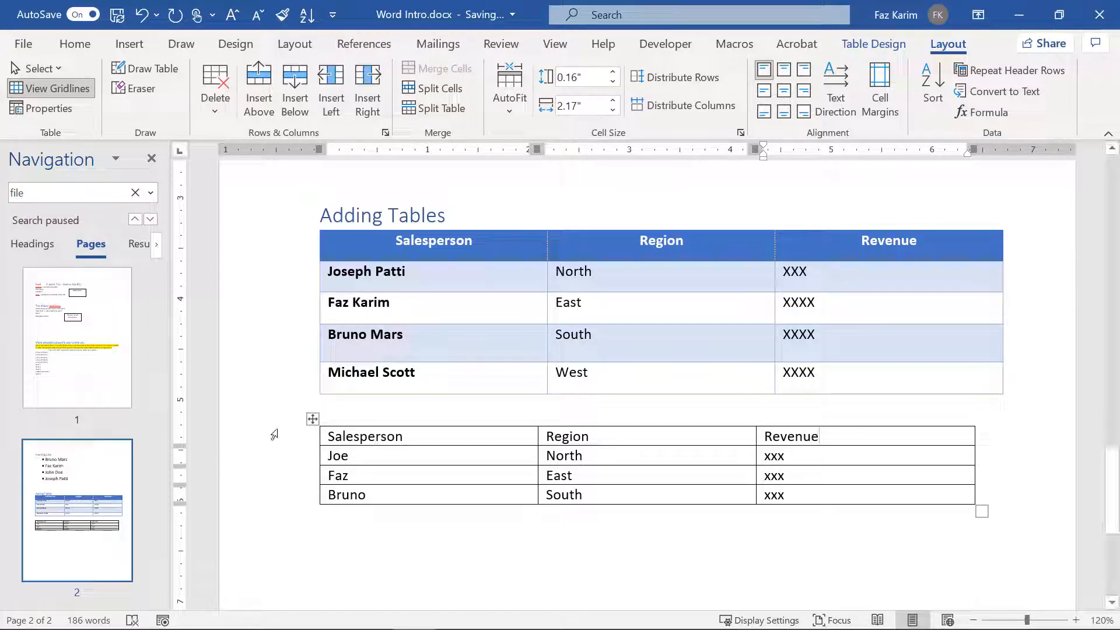
pyautogui.click(313, 419)
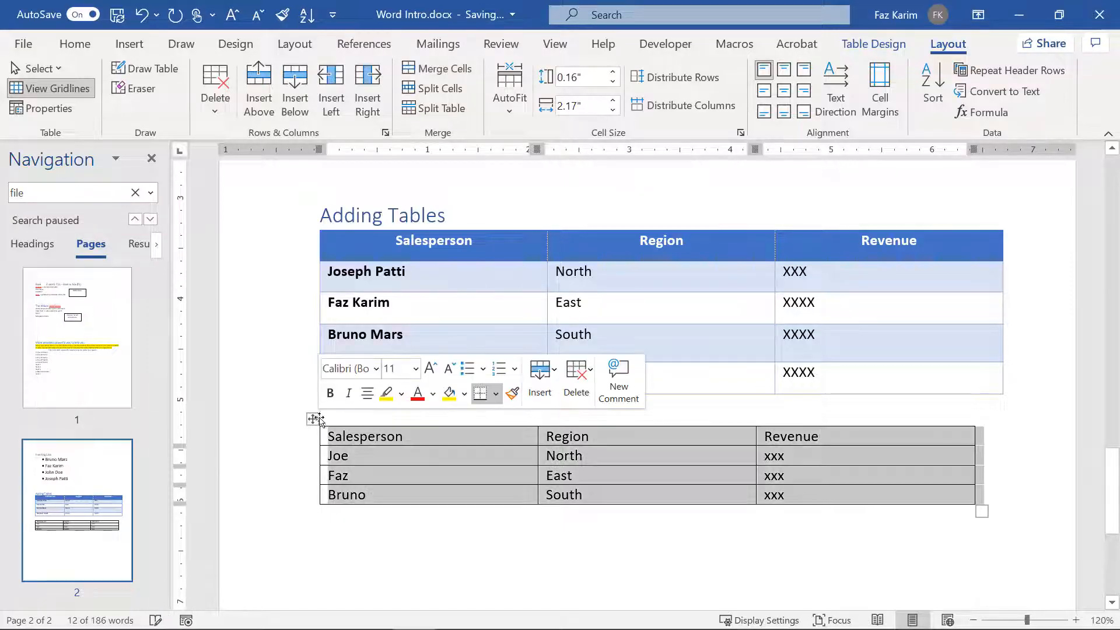
pyautogui.click(873, 44)
# Step: Apply the green Grid Table style with a dark green header row to the small table
pyautogui.click(661, 104)
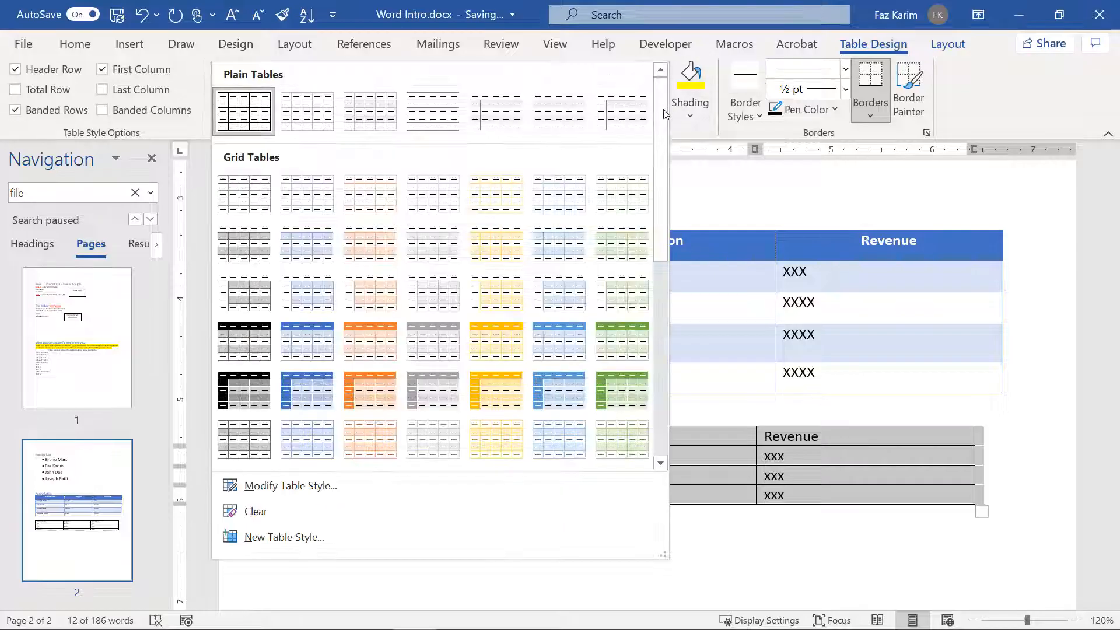
pyautogui.click(610, 337)
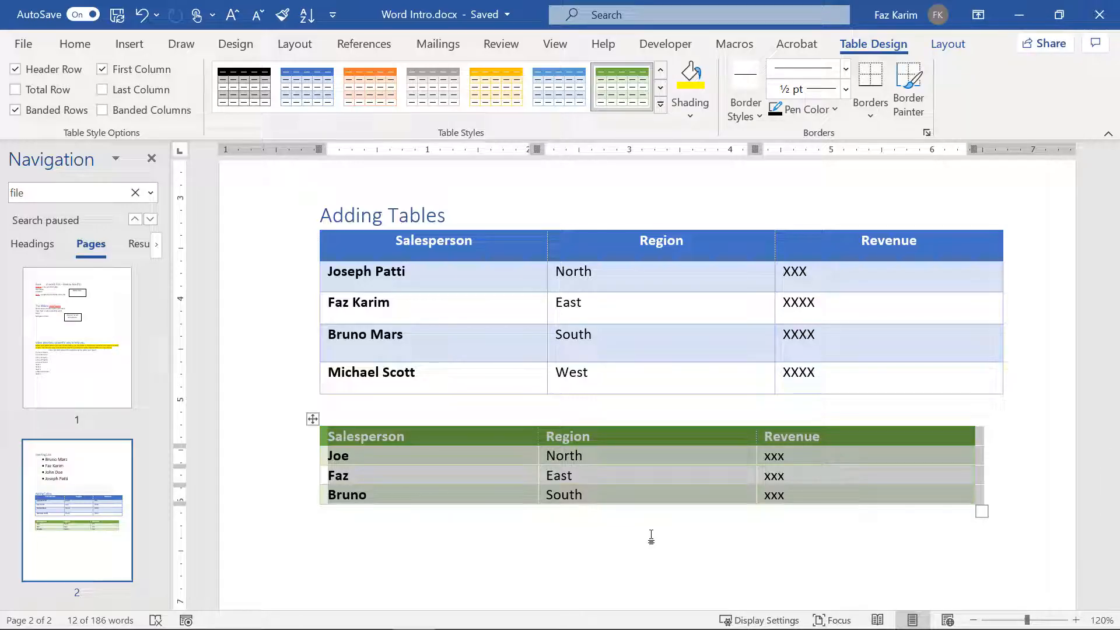
pyautogui.click(139, 53)
# Step: Open the Equation gallery offering Area of Circle, Binomial Theorem and Expansion of a Sum
pyautogui.click(122, 93)
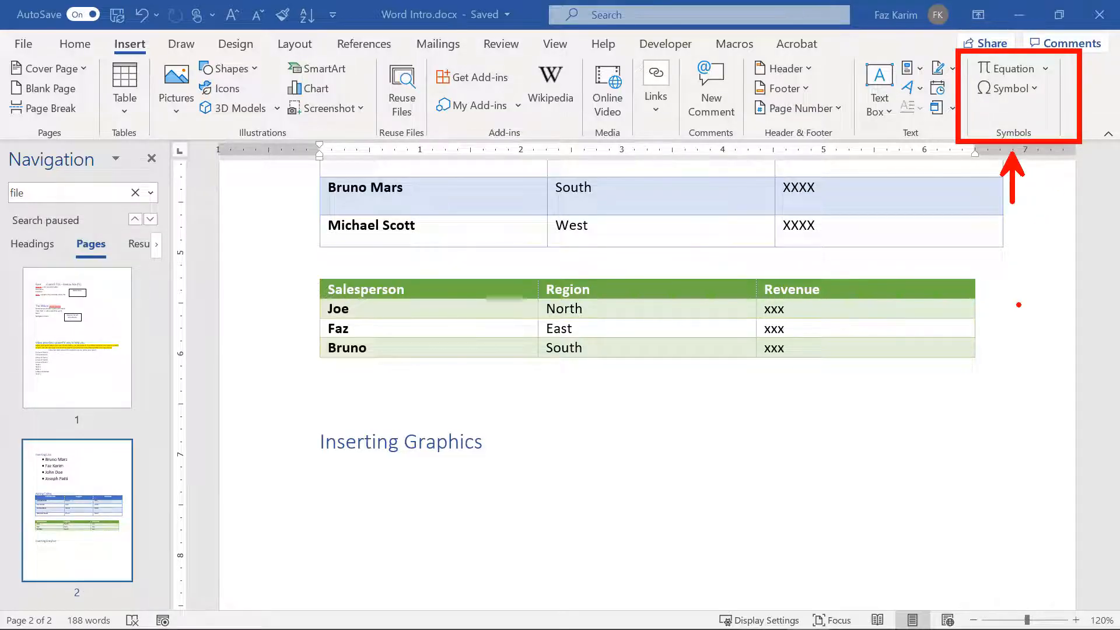
pyautogui.click(1041, 70)
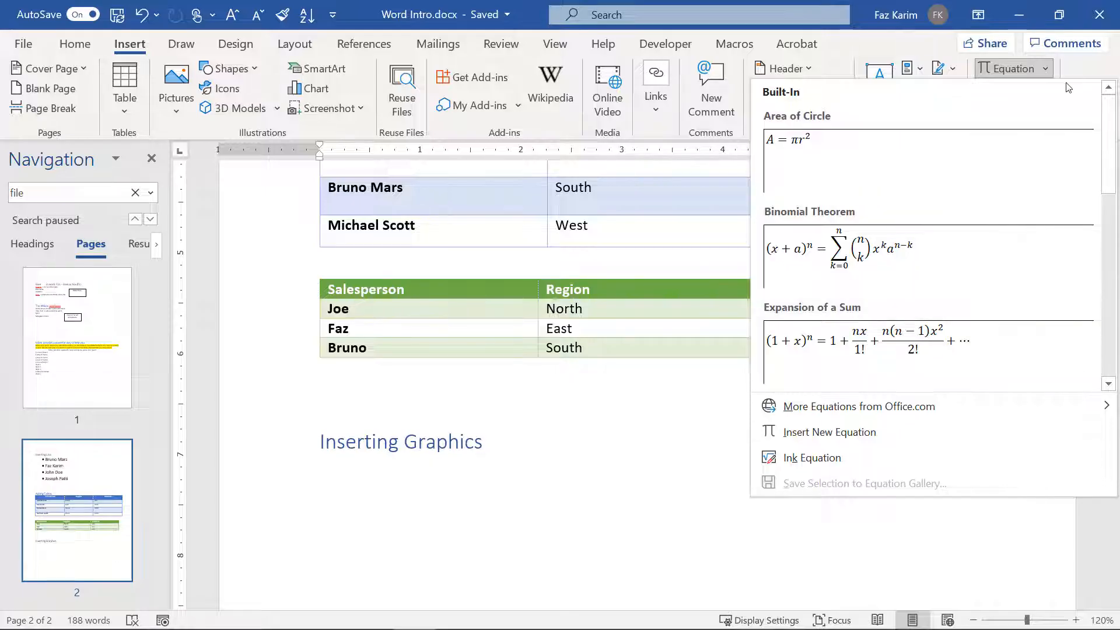
# Step: Close the equation gallery and open More Symbols to show the Latin-1 Supplement grid
pyautogui.click(1043, 68)
pyautogui.click(1041, 89)
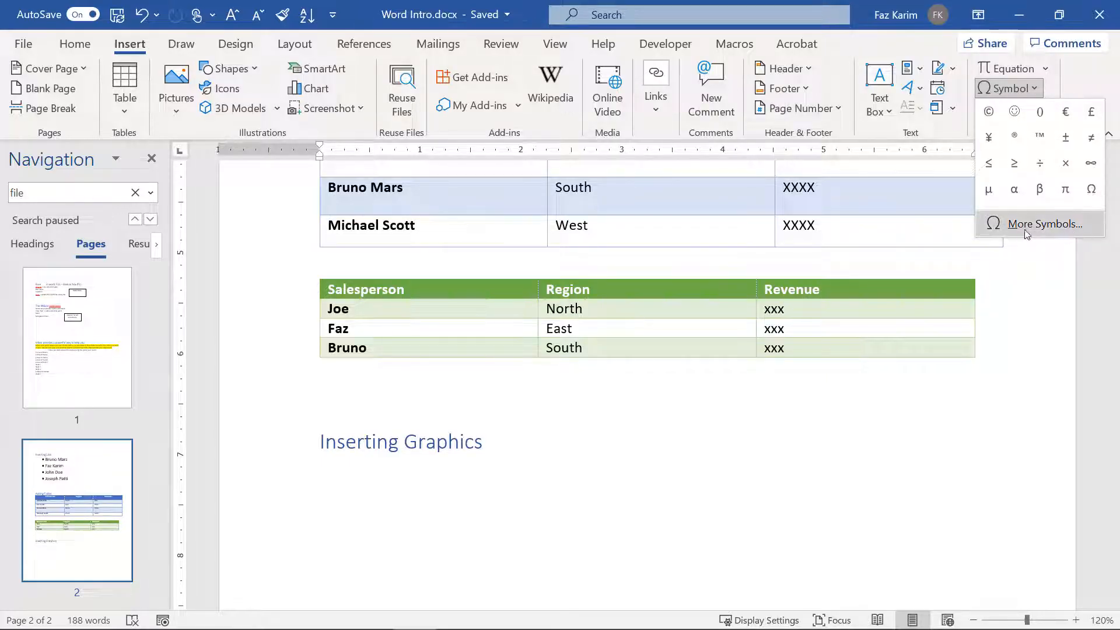
pyautogui.click(999, 232)
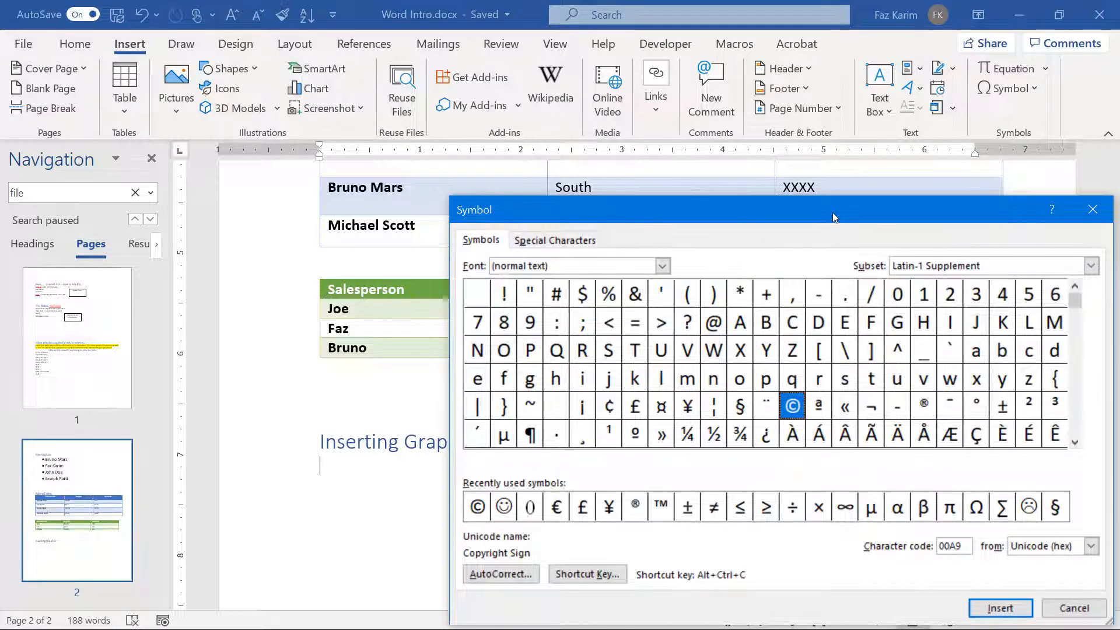
# Step: Reposition the Symbol dialog, glance at Special Characters, and switch the subset to Basic Latin
pyautogui.moveTo(832, 212); pyautogui.dragTo(767, 116)
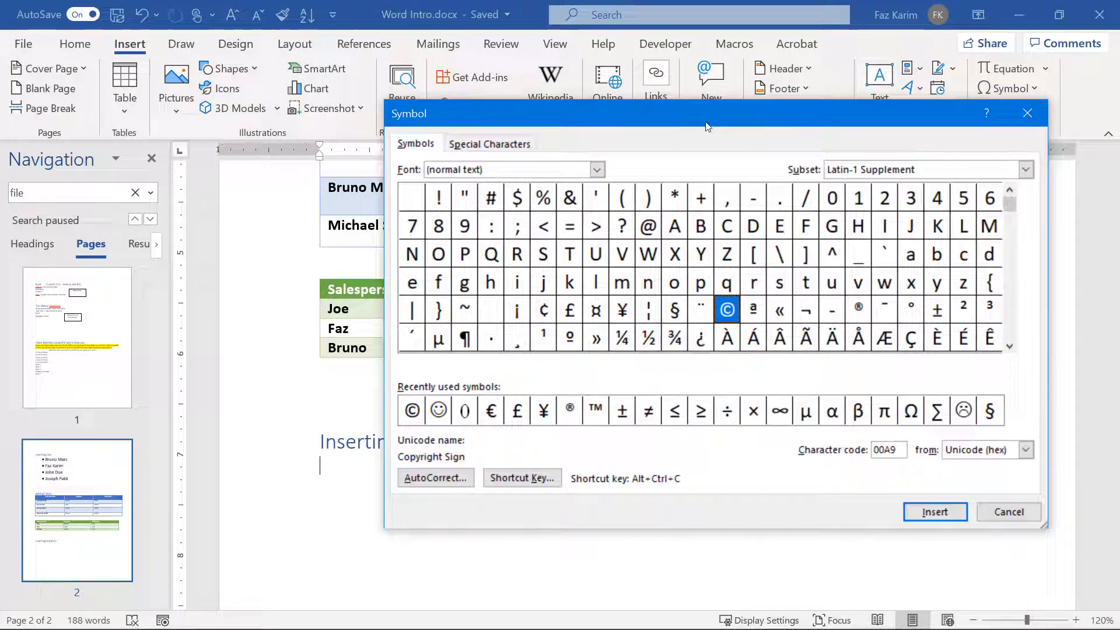
pyautogui.click(484, 146)
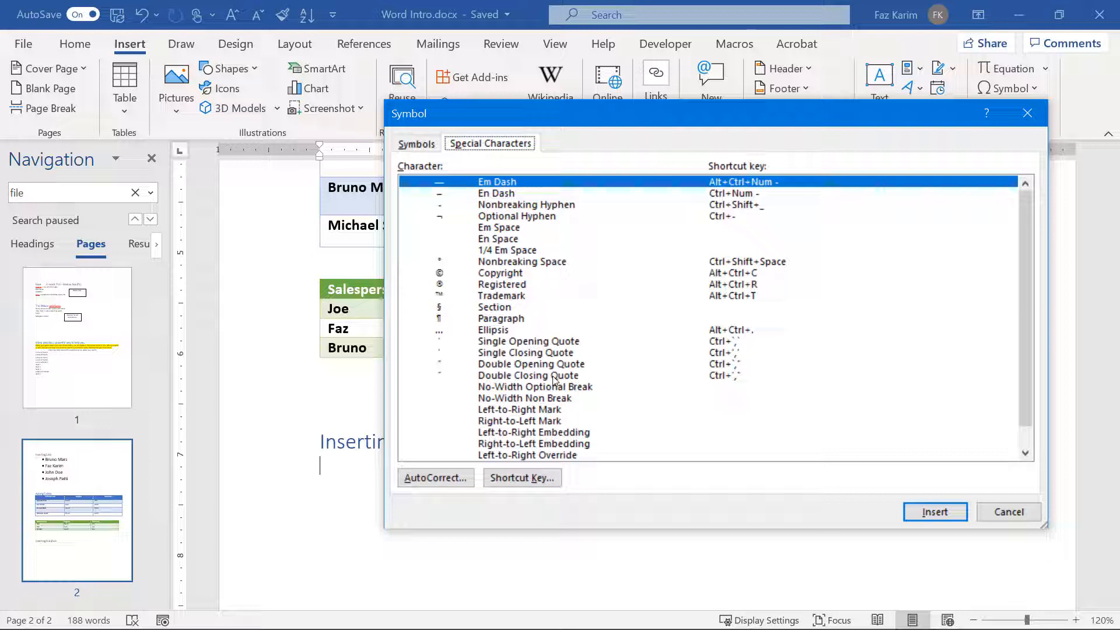
pyautogui.click(418, 146)
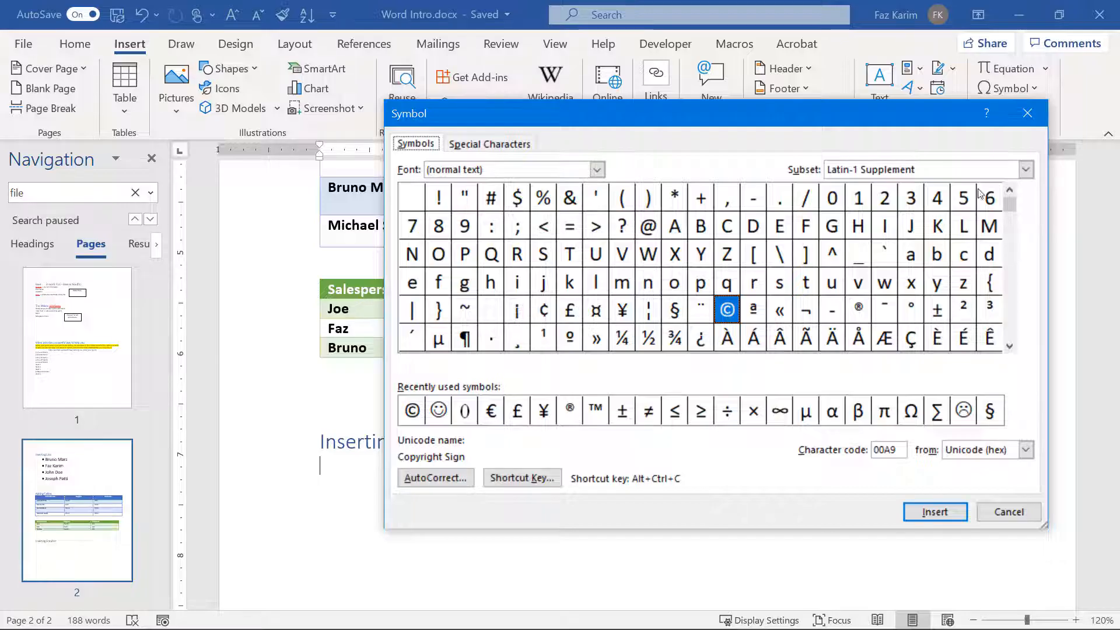
pyautogui.moveTo(1007, 206); pyautogui.dragTo(1009, 228)
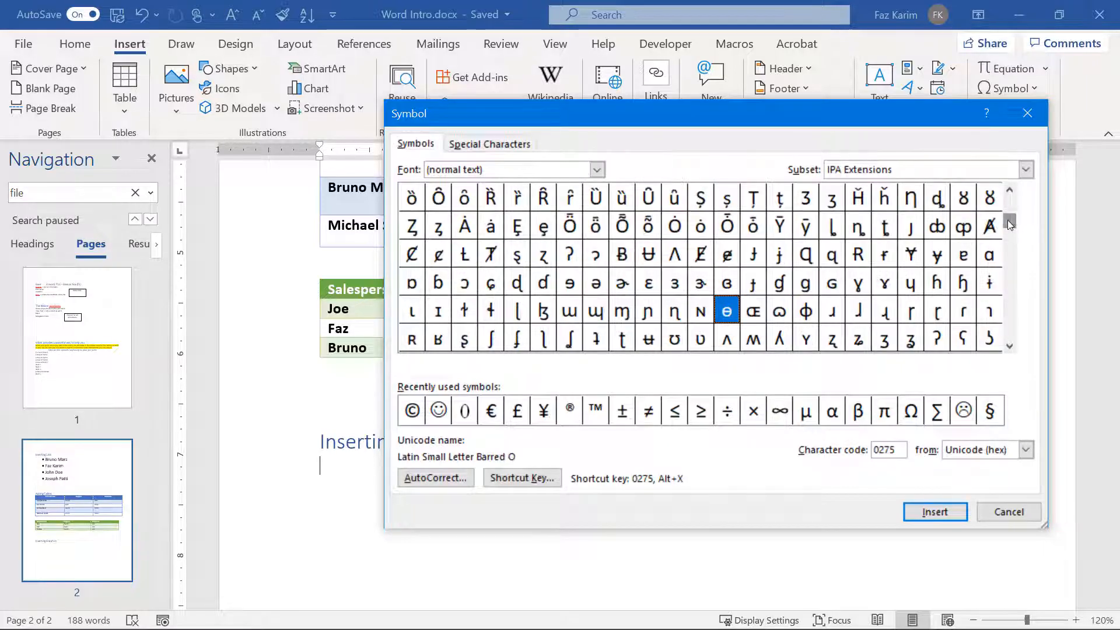
pyautogui.click(1025, 170)
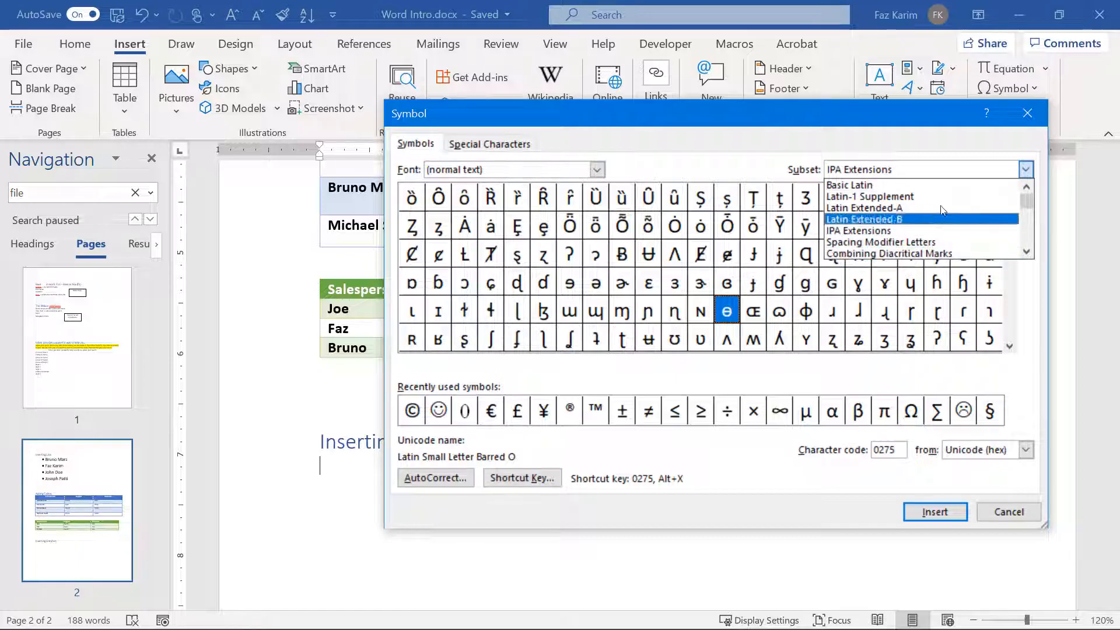
pyautogui.click(933, 185)
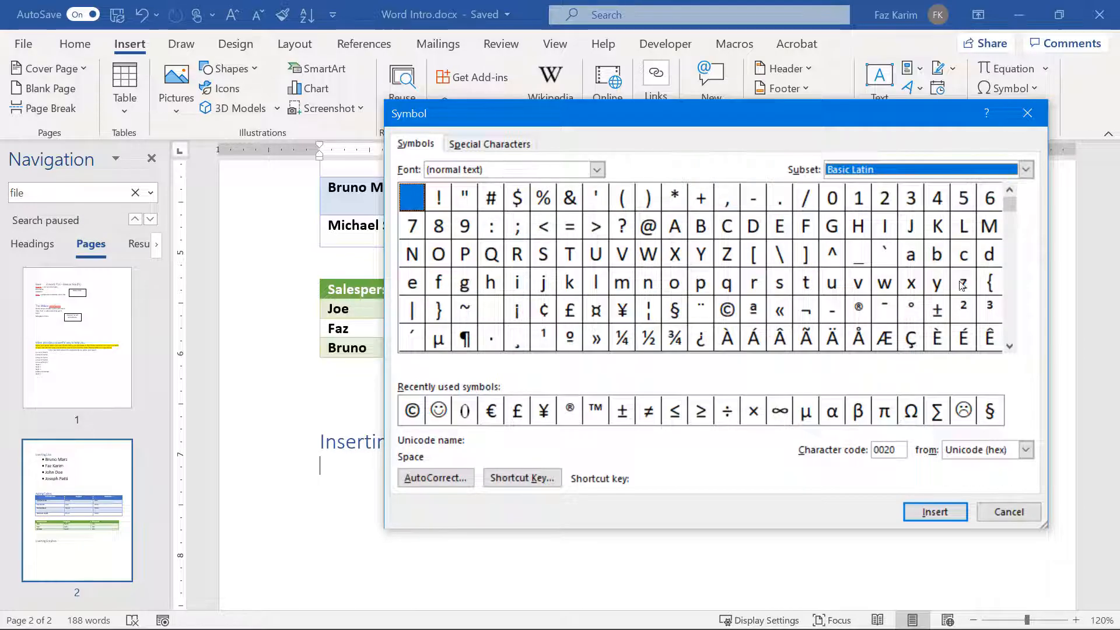
# Step: Insert a copyright sign followed by a pilcrow sign, then close the Symbol dialog
pyautogui.click(649, 228)
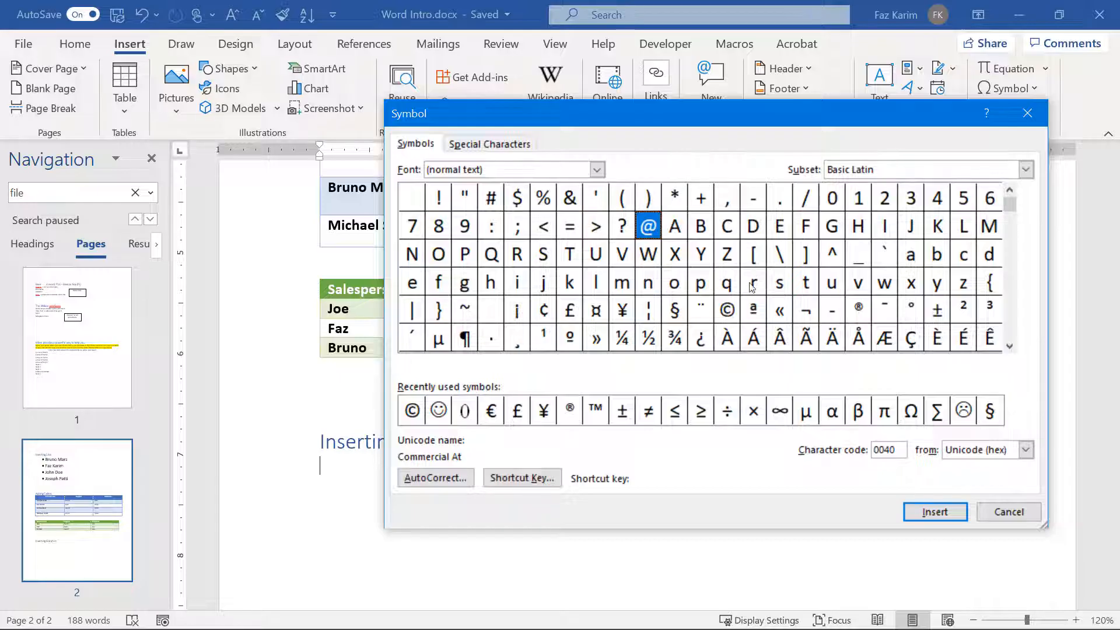
pyautogui.click(731, 308)
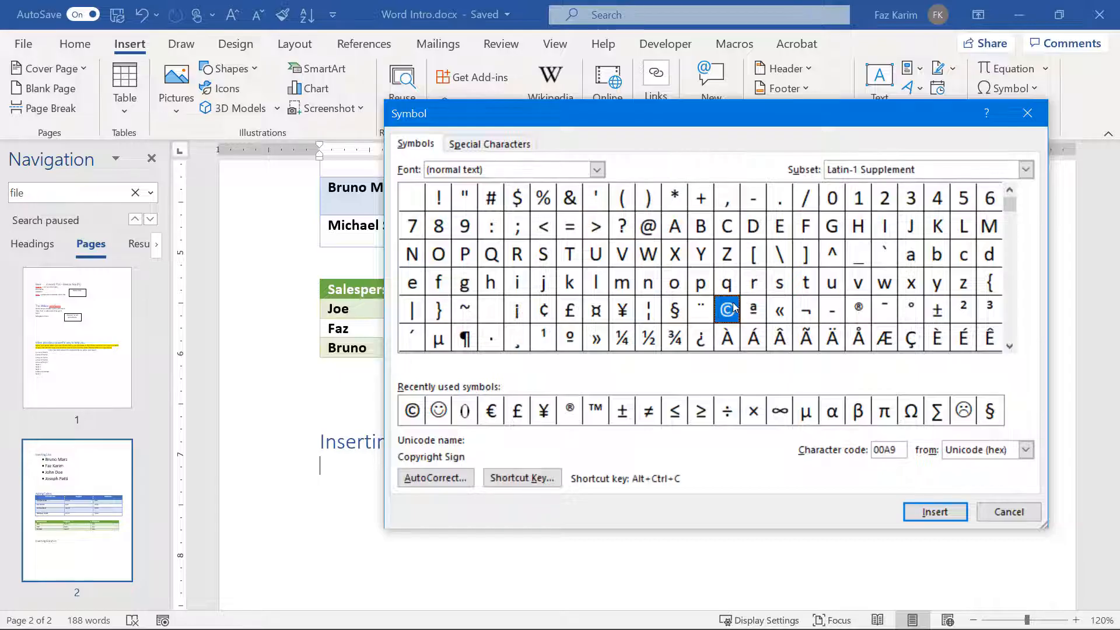
pyautogui.click(943, 521)
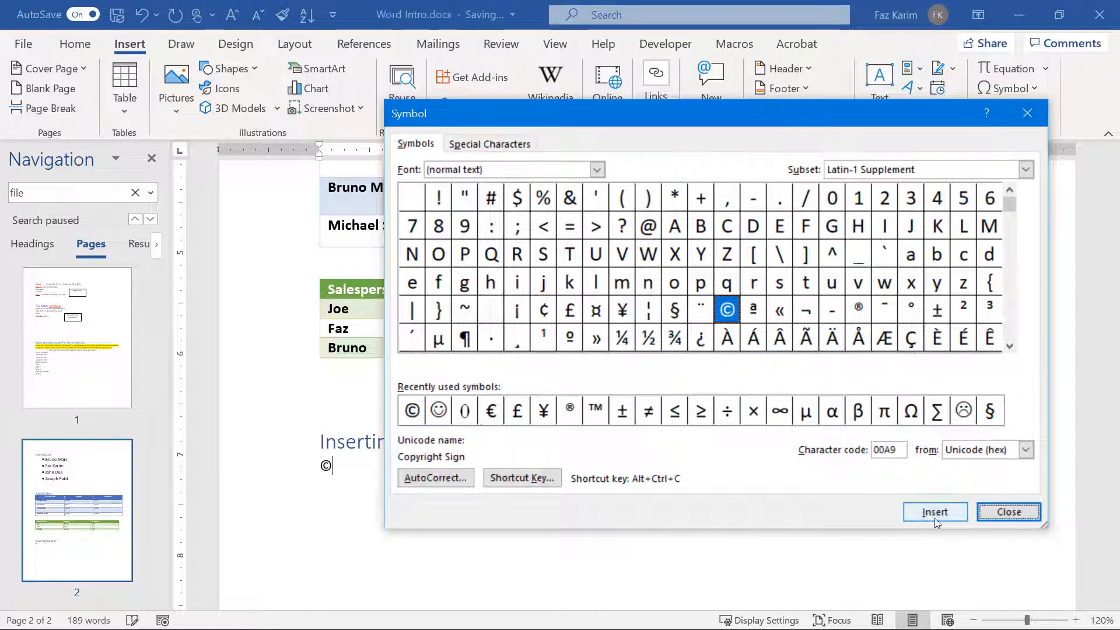
pyautogui.click(467, 341)
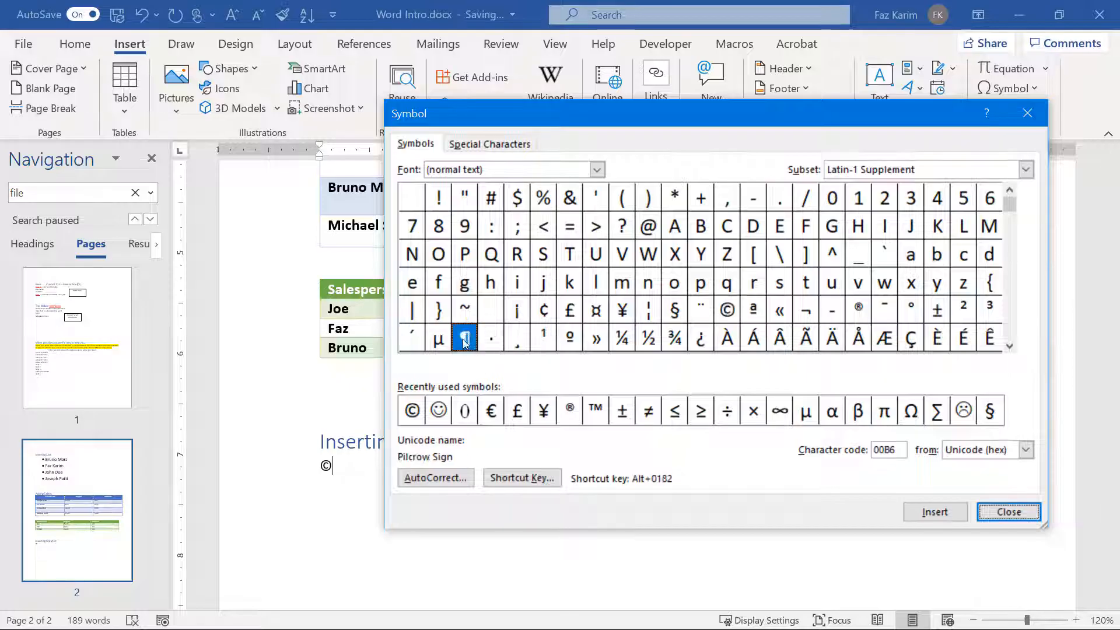
pyautogui.click(918, 507)
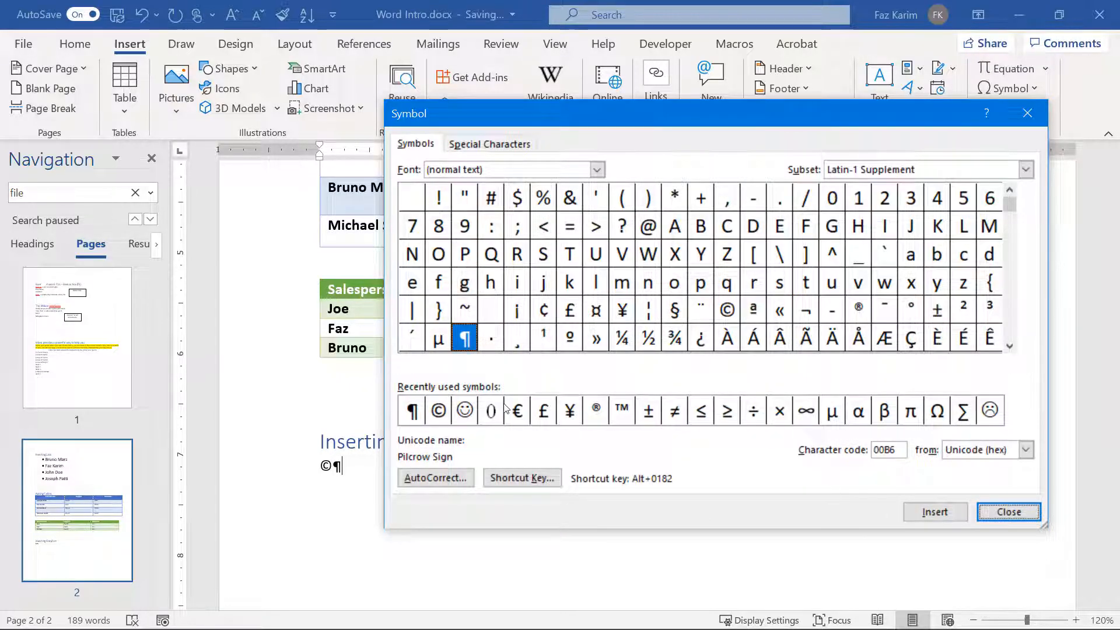
pyautogui.click(1008, 511)
# Step: Select the ©¶ symbols and enlarge their font size step by step
pyautogui.click(1036, 90)
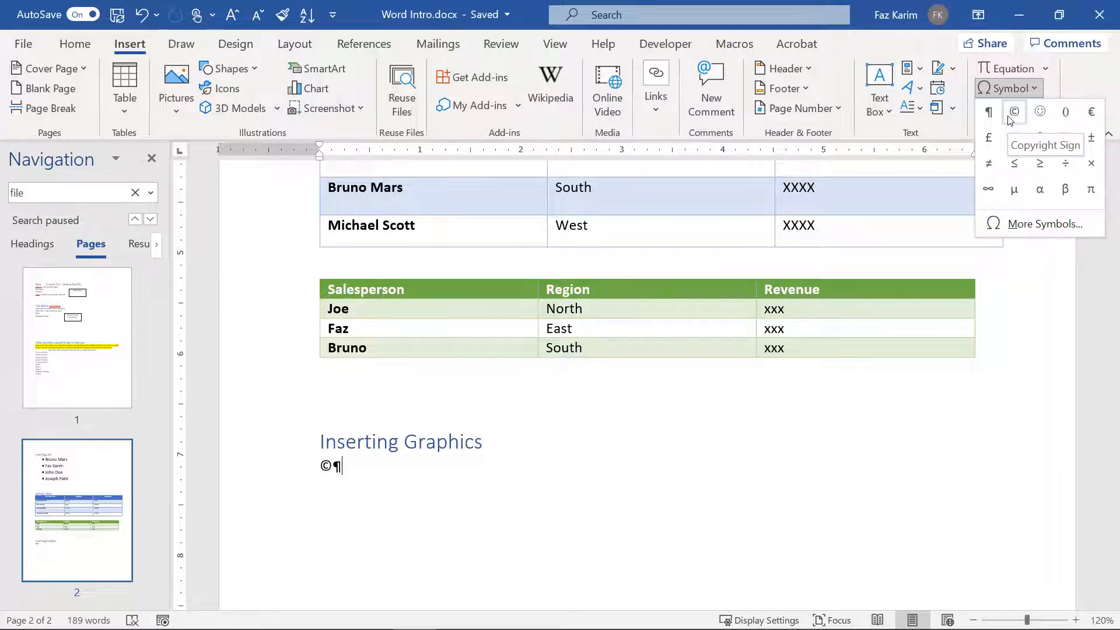
pyautogui.click(405, 468)
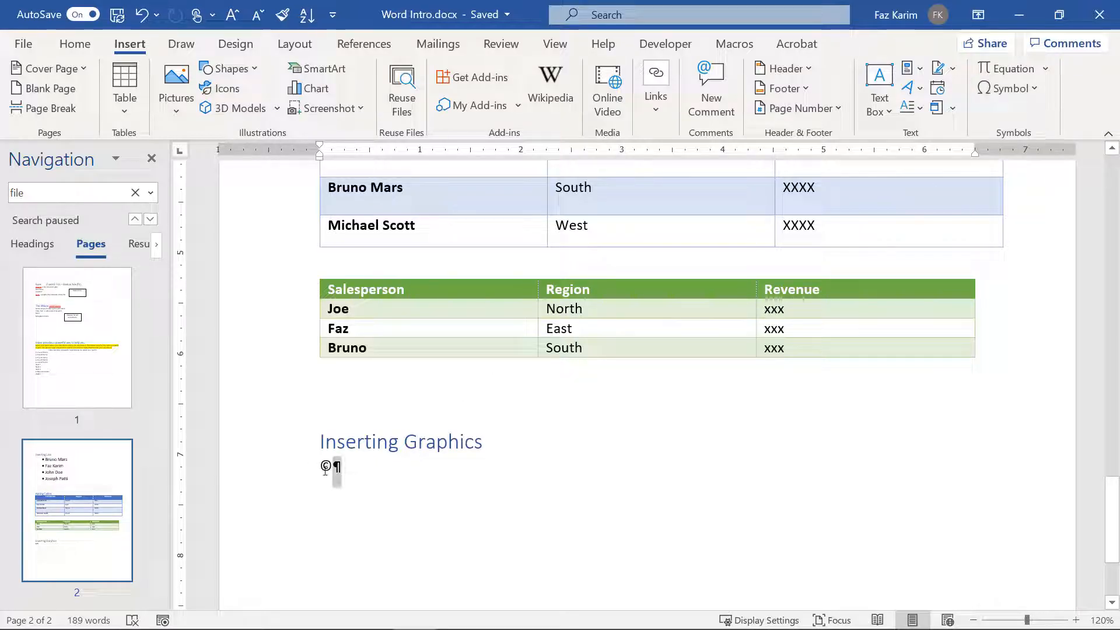
pyautogui.moveTo(325, 470); pyautogui.dragTo(318, 468)
pyautogui.hotkey('ctrl', 'shift', '.')
pyautogui.hotkey('ctrl', 'shift', '.')
pyautogui.hotkey('ctrl', 'shift', '.')
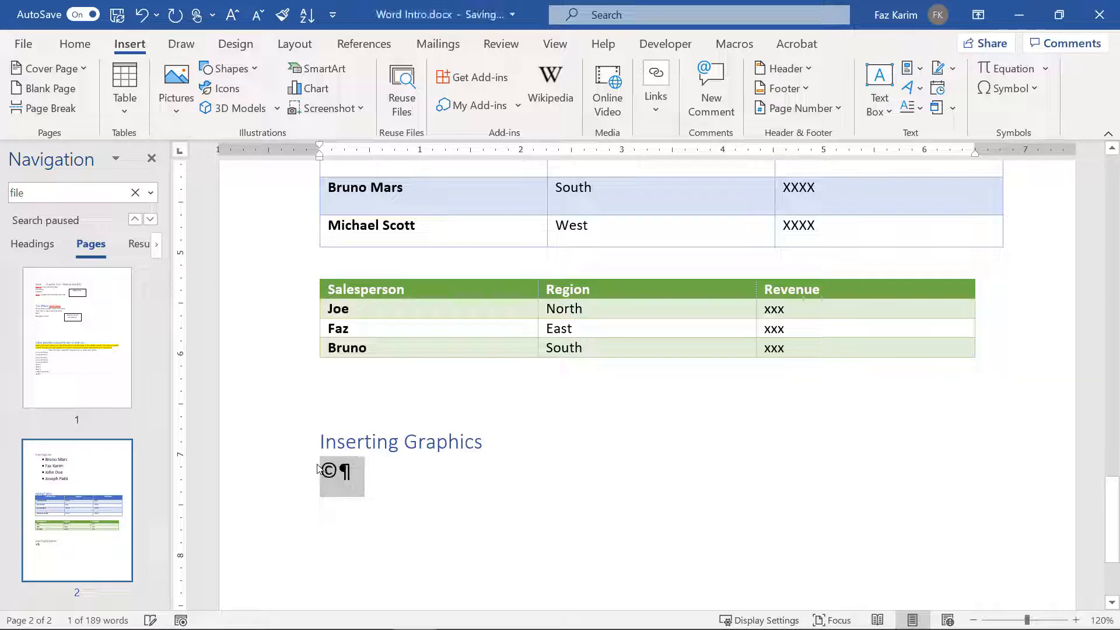
pyautogui.hotkey('ctrl', 'shift', '.')
pyautogui.hotkey('ctrl', 'shift', '.')
pyautogui.hotkey('ctrl', 'shift', '.')
pyautogui.hotkey('ctrl', 'shift', '.')
pyautogui.hotkey('ctrl', 'shift', '.')
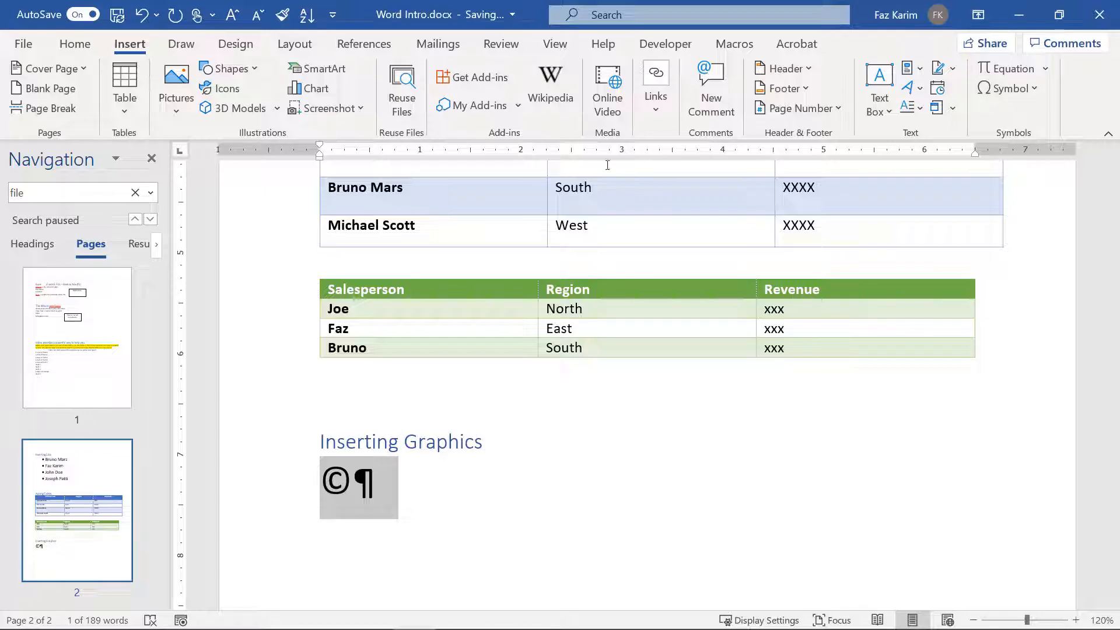
# Step: Browse the stock Icons, Cutout People, Stickers and Illustrations tabs without inserting anything
pyautogui.click(185, 116)
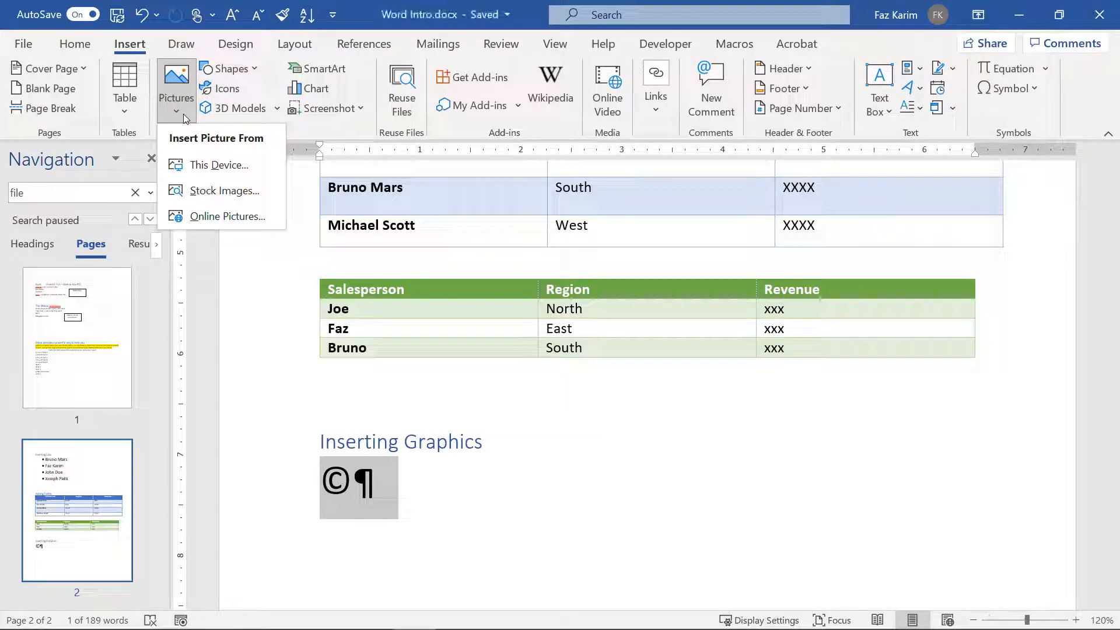
pyautogui.click(196, 193)
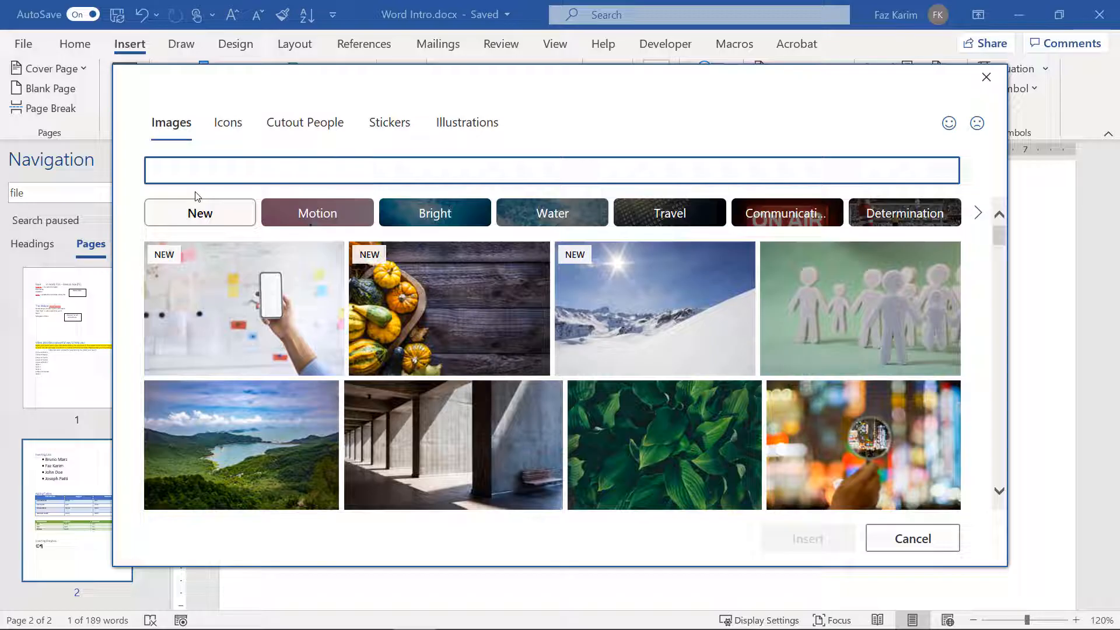
pyautogui.click(222, 134)
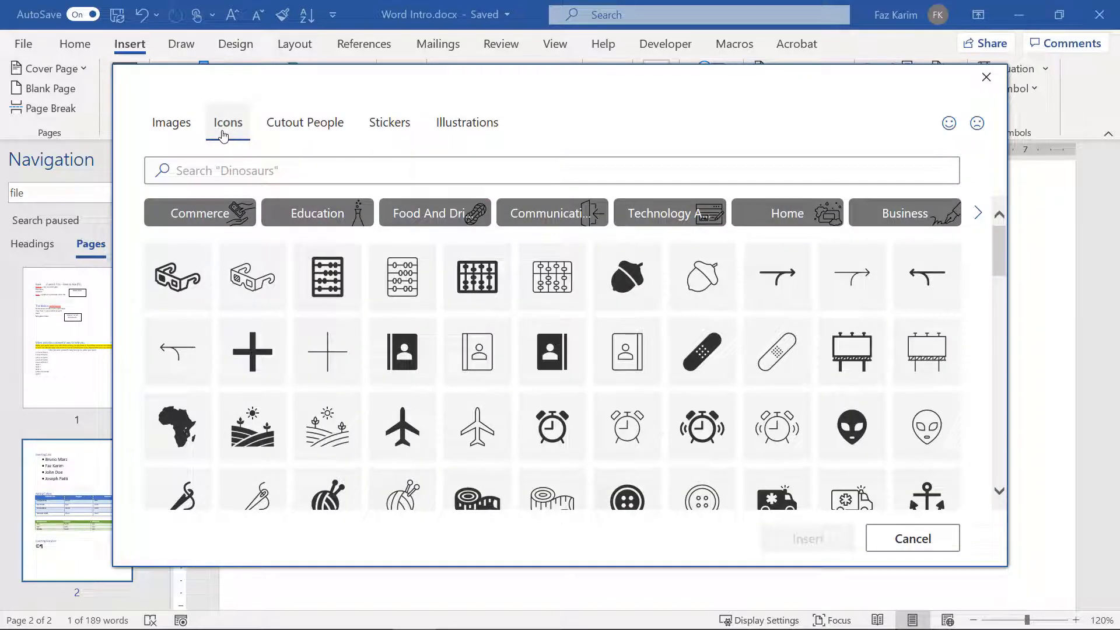
pyautogui.click(267, 131)
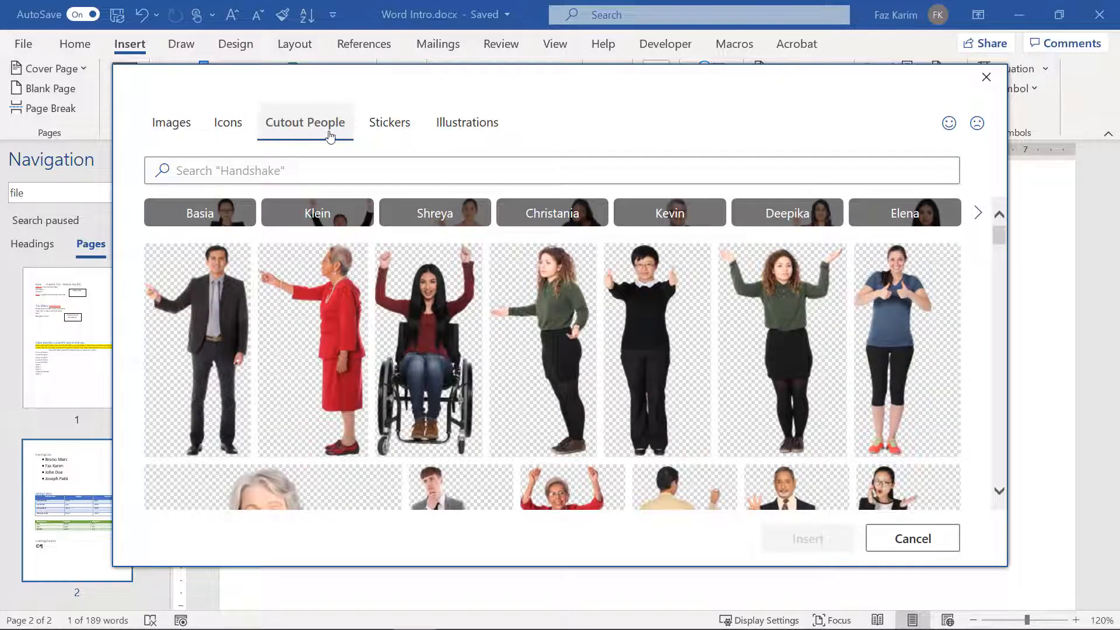
pyautogui.click(378, 131)
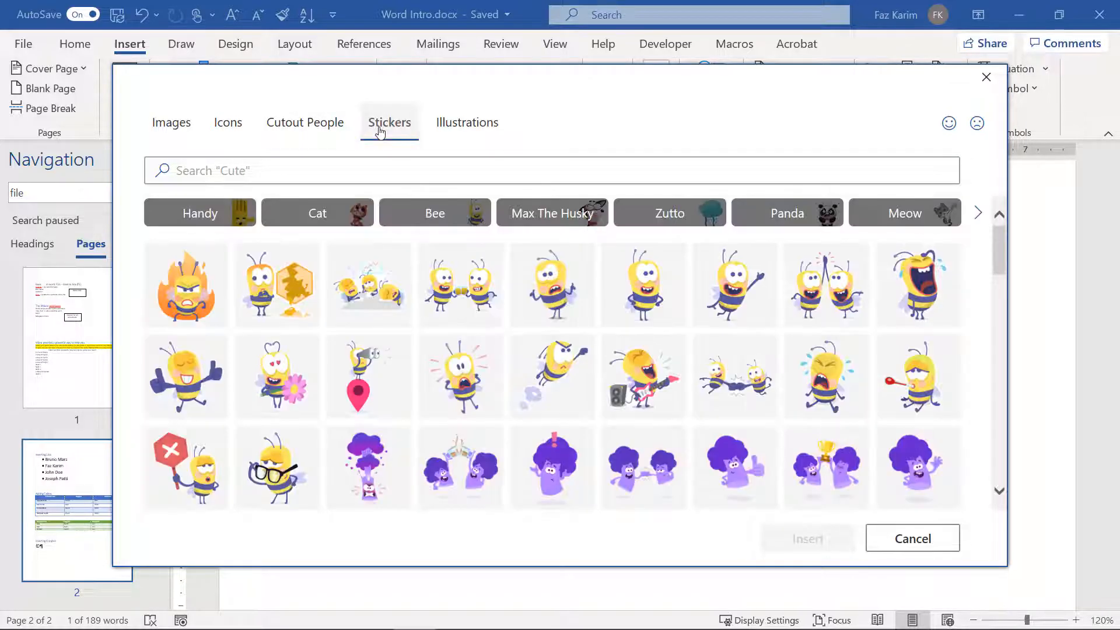
pyautogui.click(479, 135)
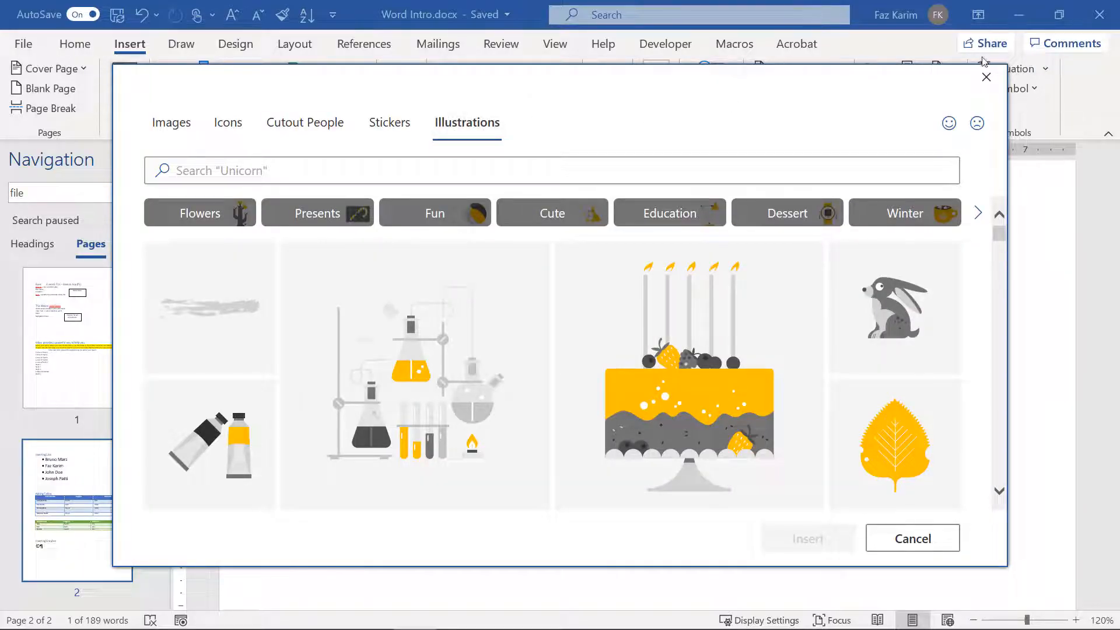
pyautogui.click(986, 77)
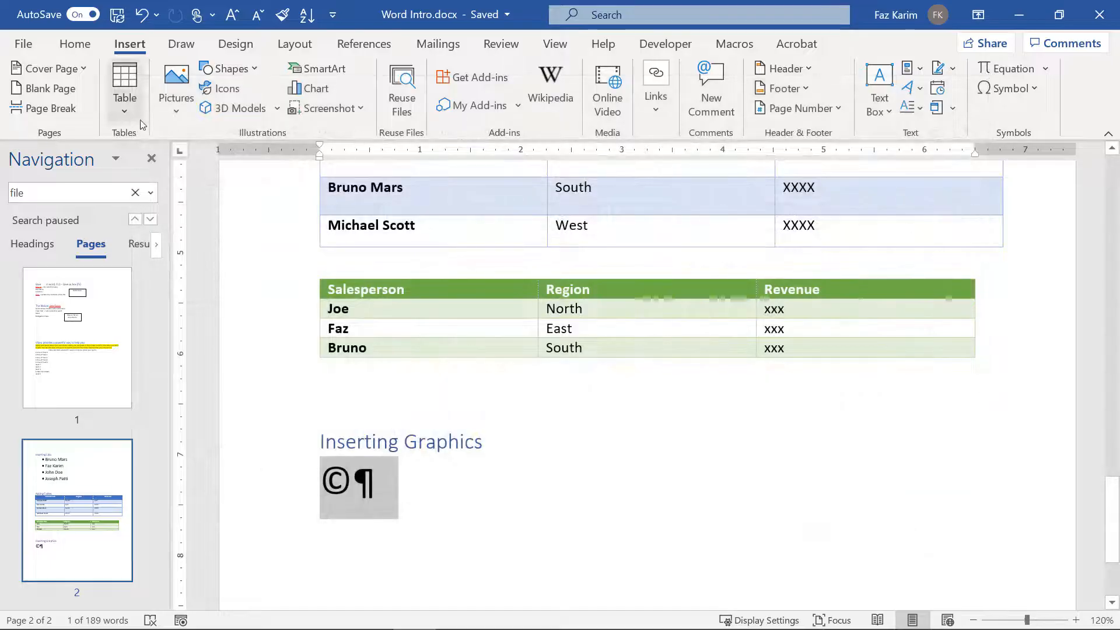
pyautogui.click(176, 111)
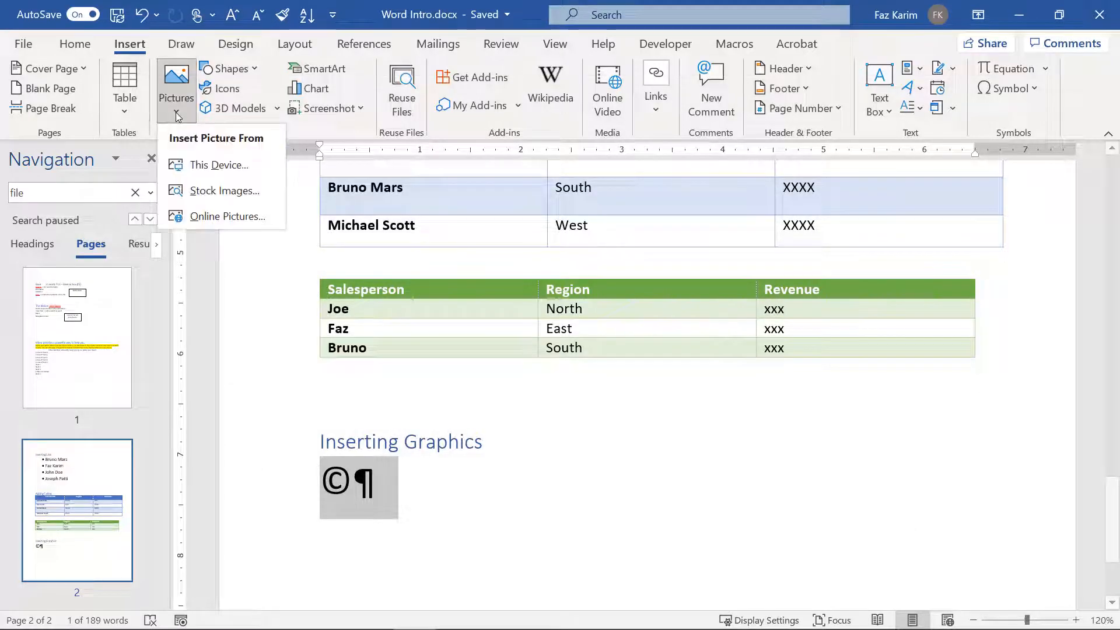
# Step: Search online pictures for 'dog in park' and insert the brown puppy photo
pyautogui.click(235, 216)
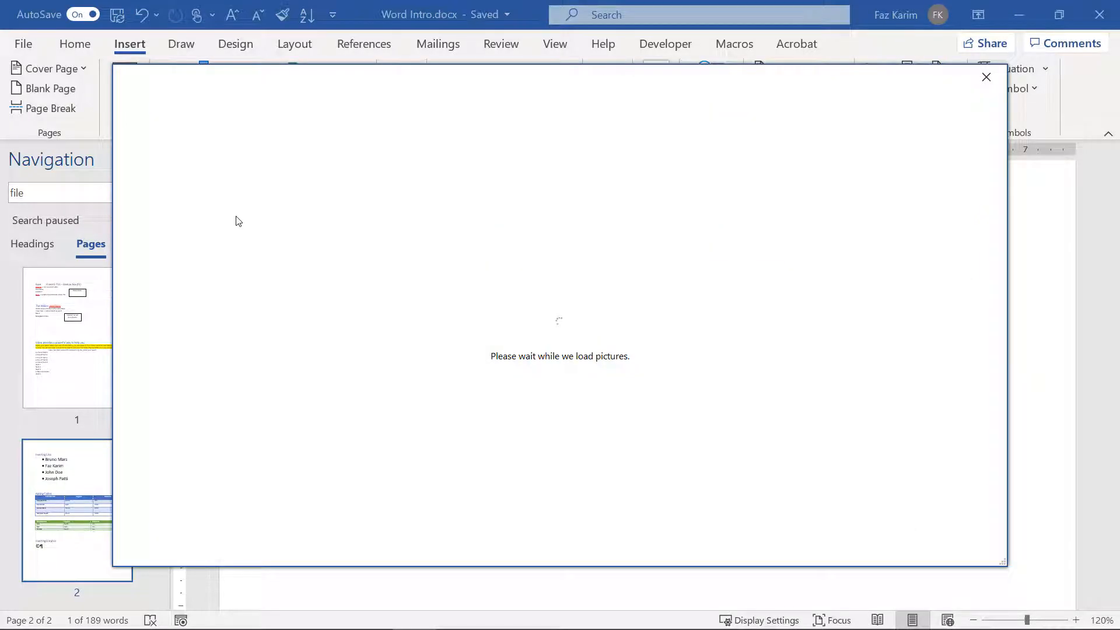
pyautogui.write('dog in')
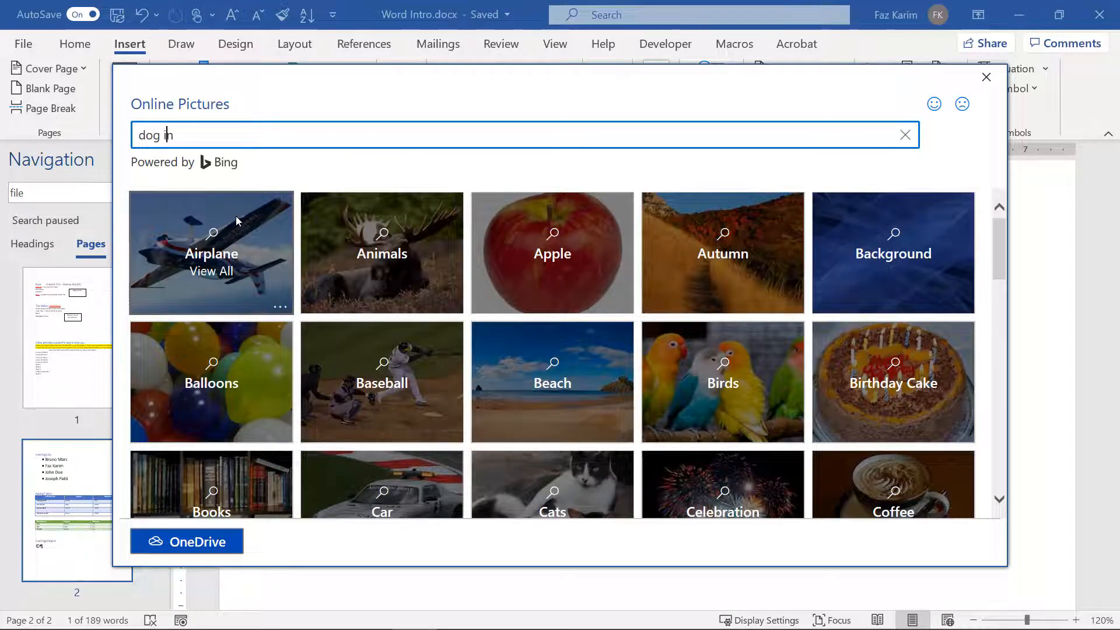
pyautogui.write(' park')
pyautogui.press('Return')
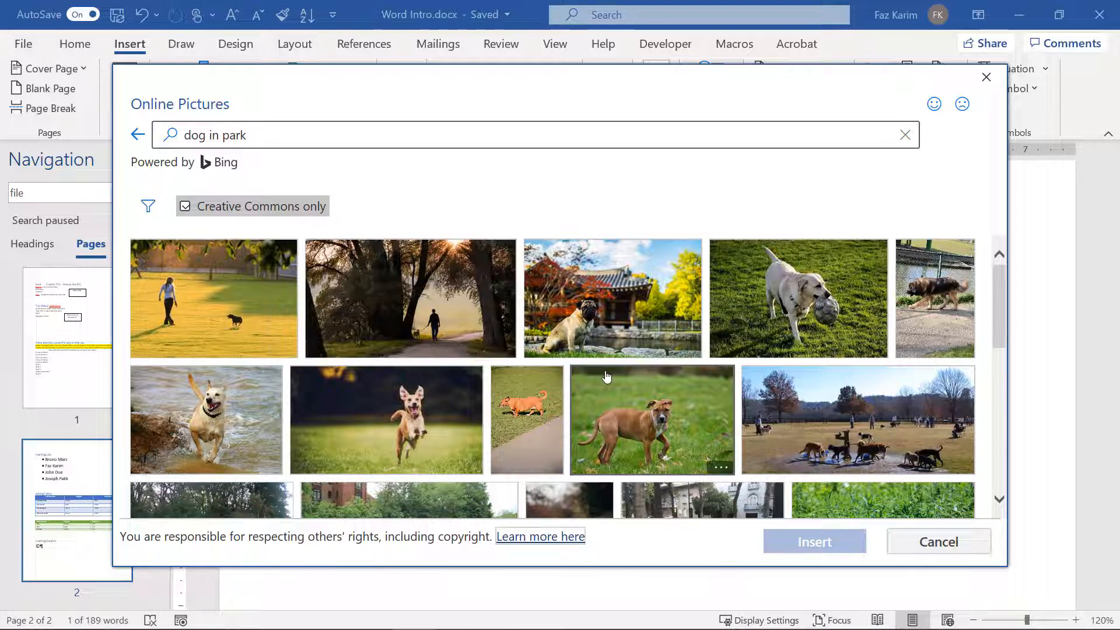
pyautogui.click(648, 412)
pyautogui.click(849, 535)
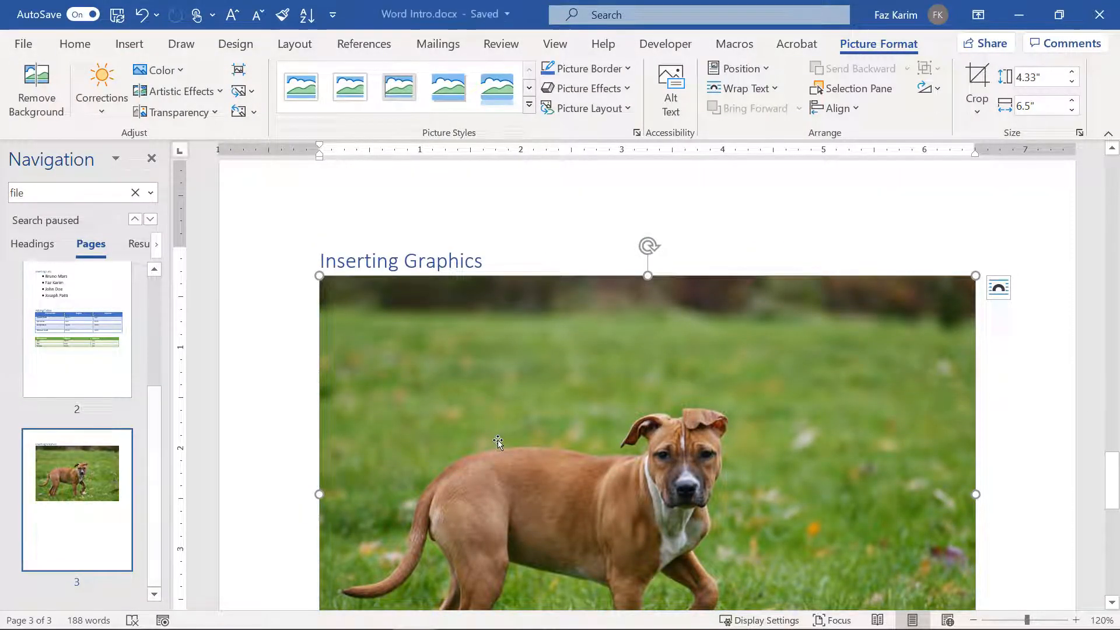
# Step: Shrink the dog picture from its corner and set its text wrapping to Square
pyautogui.scroll(-3, 498, 442)
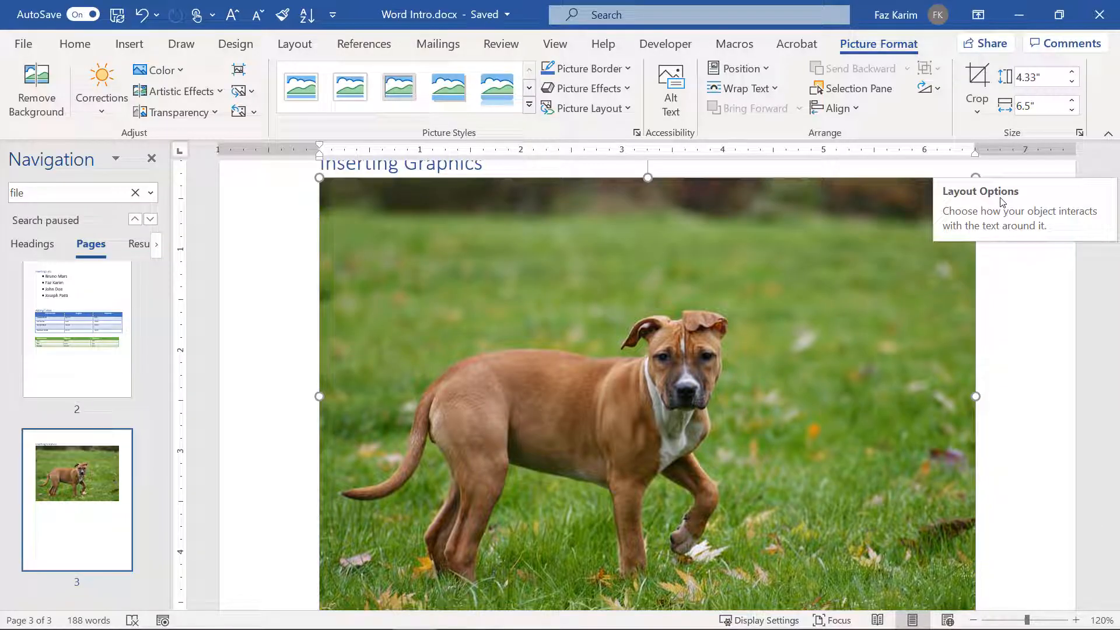
pyautogui.click(1044, 350)
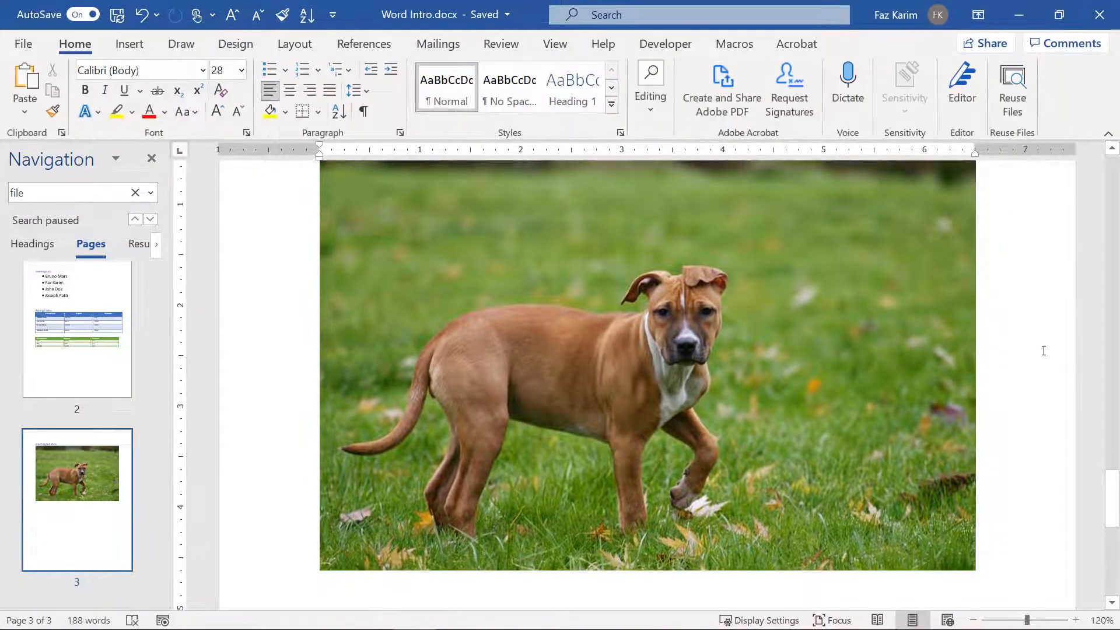
pyautogui.scroll(1, 1044, 350)
pyautogui.click(869, 303)
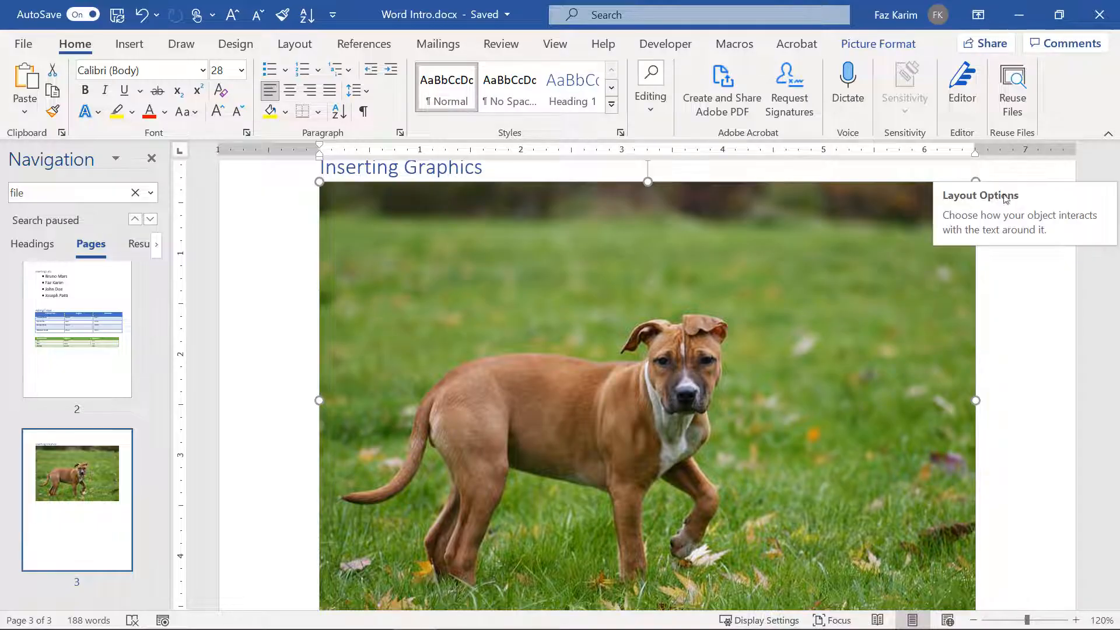
pyautogui.scroll(-1, 1018, 548)
pyautogui.moveTo(979, 573); pyautogui.dragTo(785, 445)
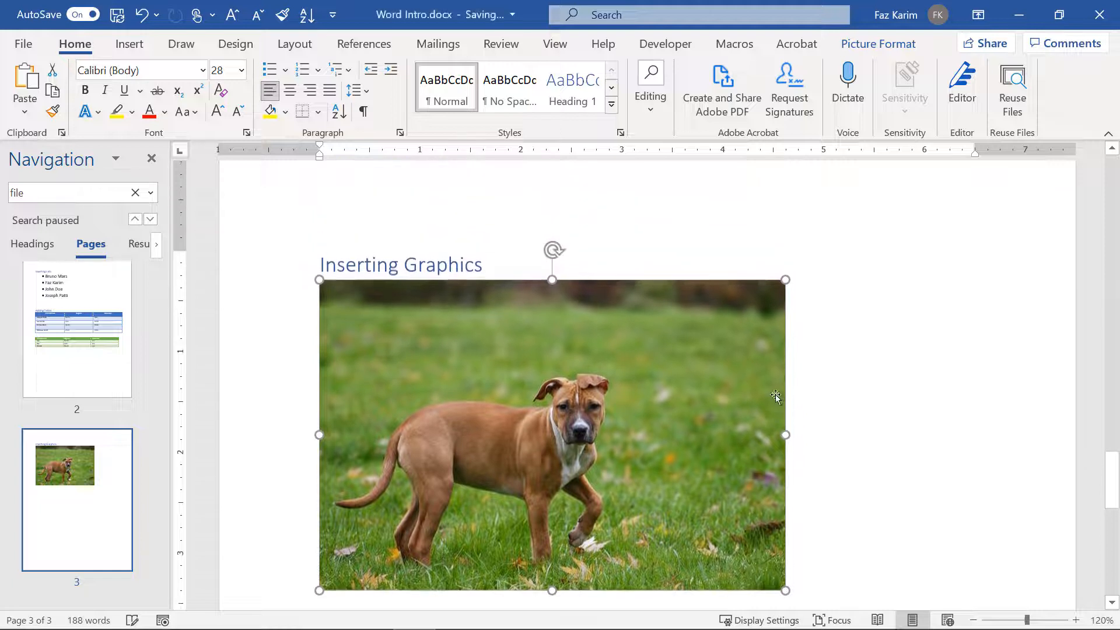
pyautogui.click(805, 294)
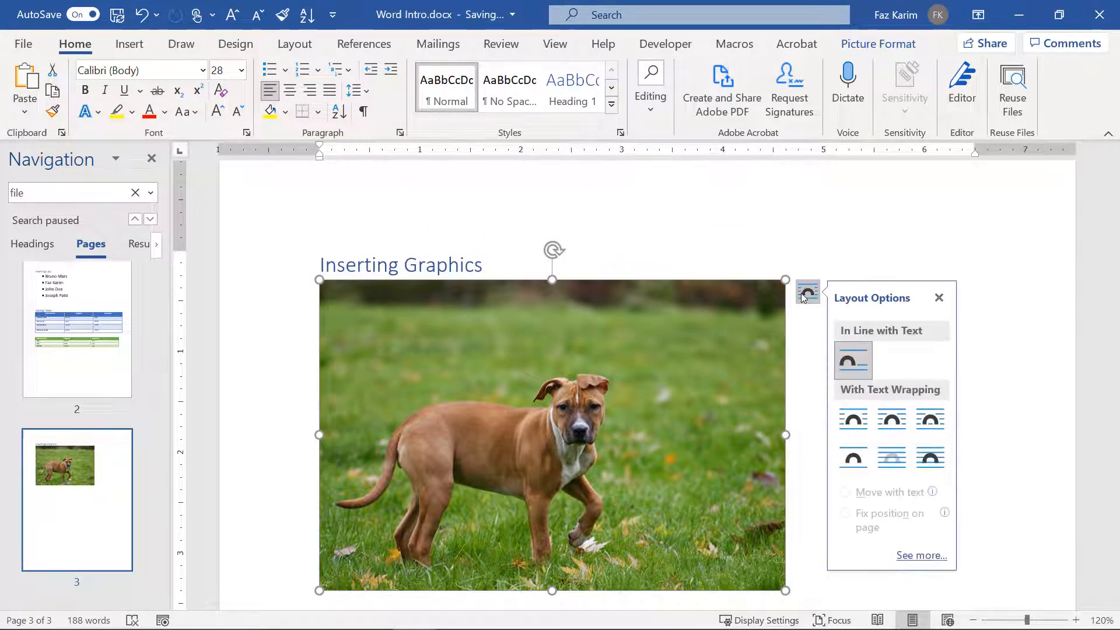
pyautogui.click(865, 417)
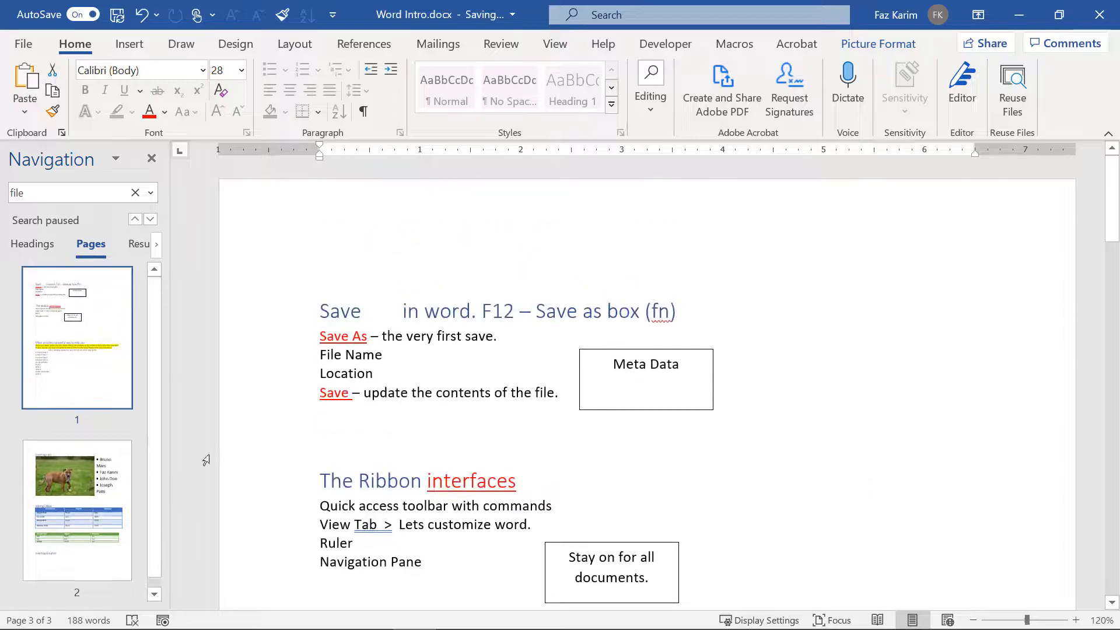
# Step: Drag the dog picture beside the bullet list and nudge it to the left
pyautogui.click(64, 464)
pyautogui.click(536, 343)
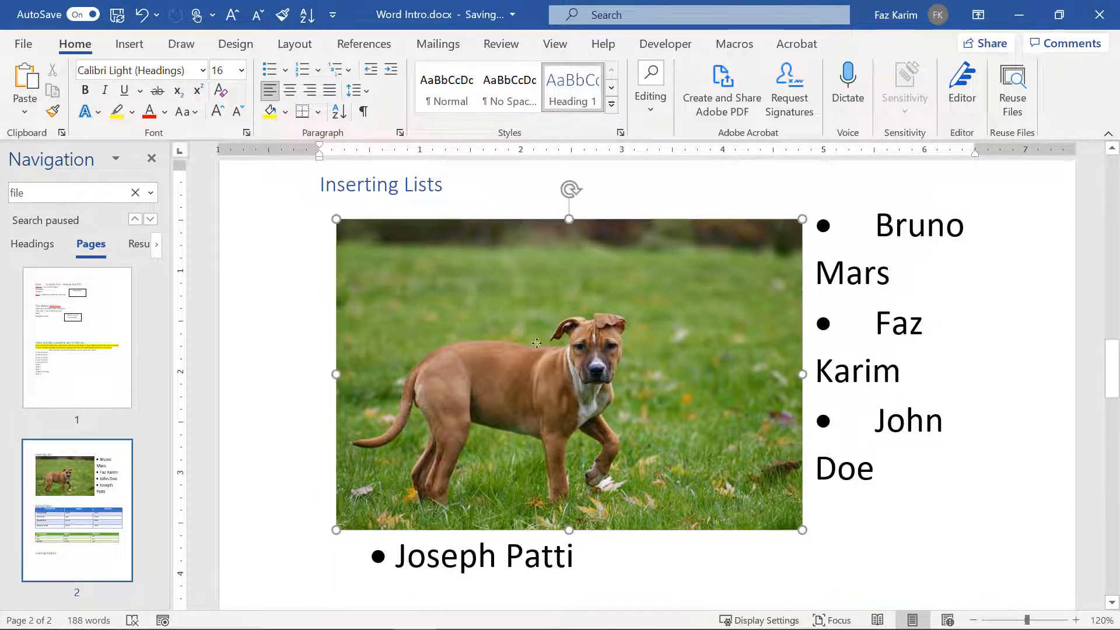
pyautogui.moveTo(536, 343); pyautogui.dragTo(732, 375)
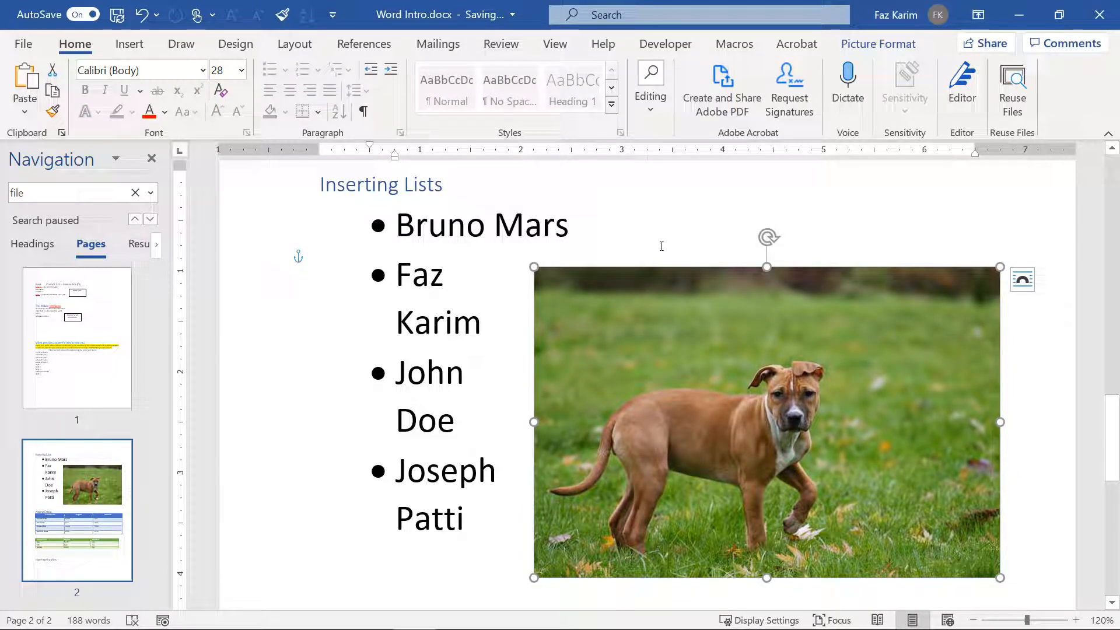
pyautogui.scroll(-3, 594, 367)
pyautogui.moveTo(664, 326); pyautogui.dragTo(464, 520)
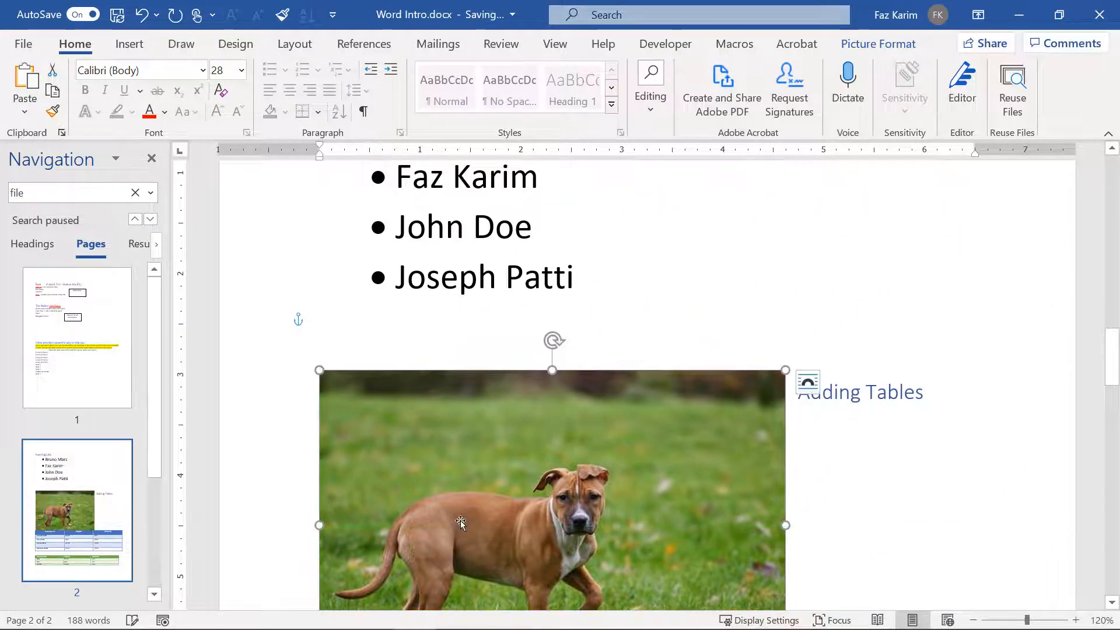
pyautogui.scroll(-6, 464, 520)
pyautogui.scroll(-2, 464, 520)
pyautogui.moveTo(516, 344); pyautogui.dragTo(575, 315)
pyautogui.scroll(-3, 570, 420)
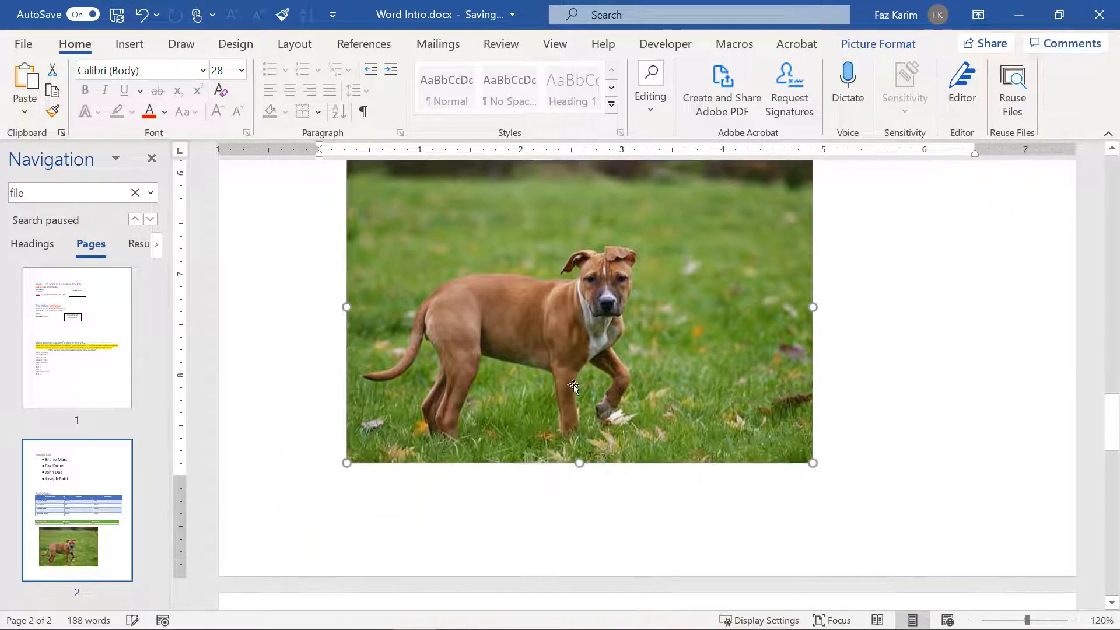
pyautogui.moveTo(571, 420); pyautogui.dragTo(508, 512)
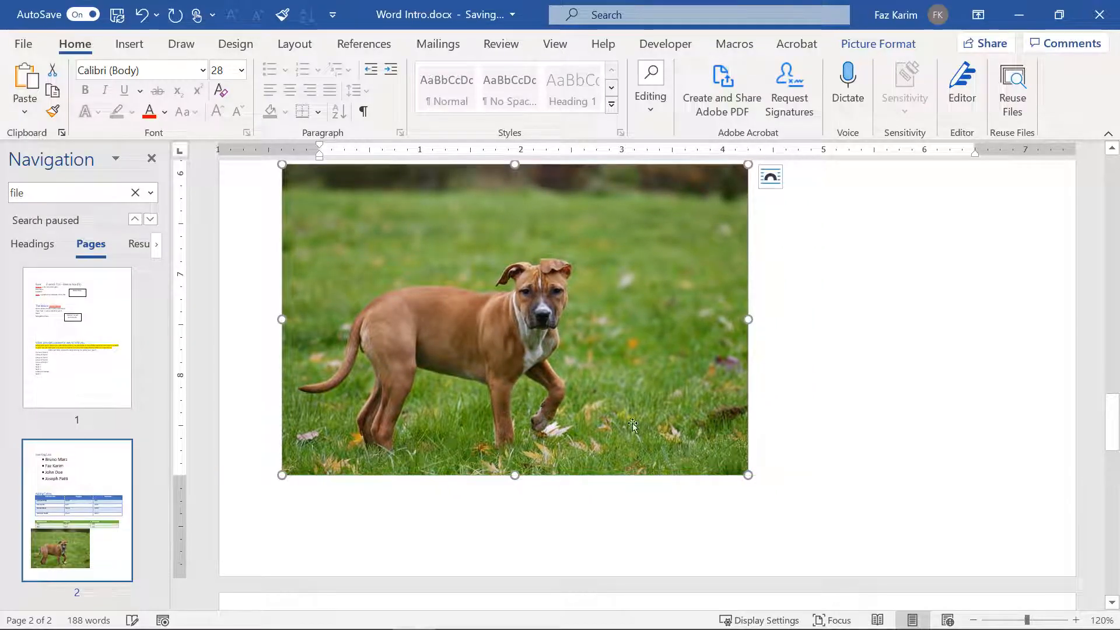
pyautogui.moveTo(744, 475); pyautogui.dragTo(645, 405)
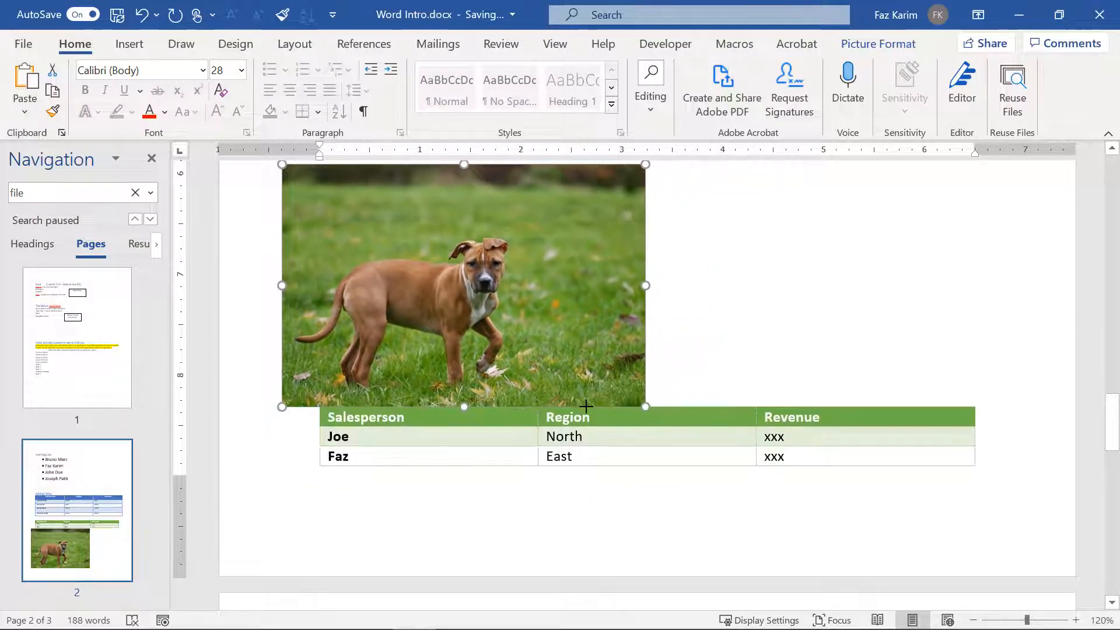
# Step: Move the picture below the green table, next to the Inserting Graphics heading
pyautogui.scroll(-3, 473, 331)
pyautogui.scroll(-1, 473, 331)
pyautogui.scroll(4, 472, 331)
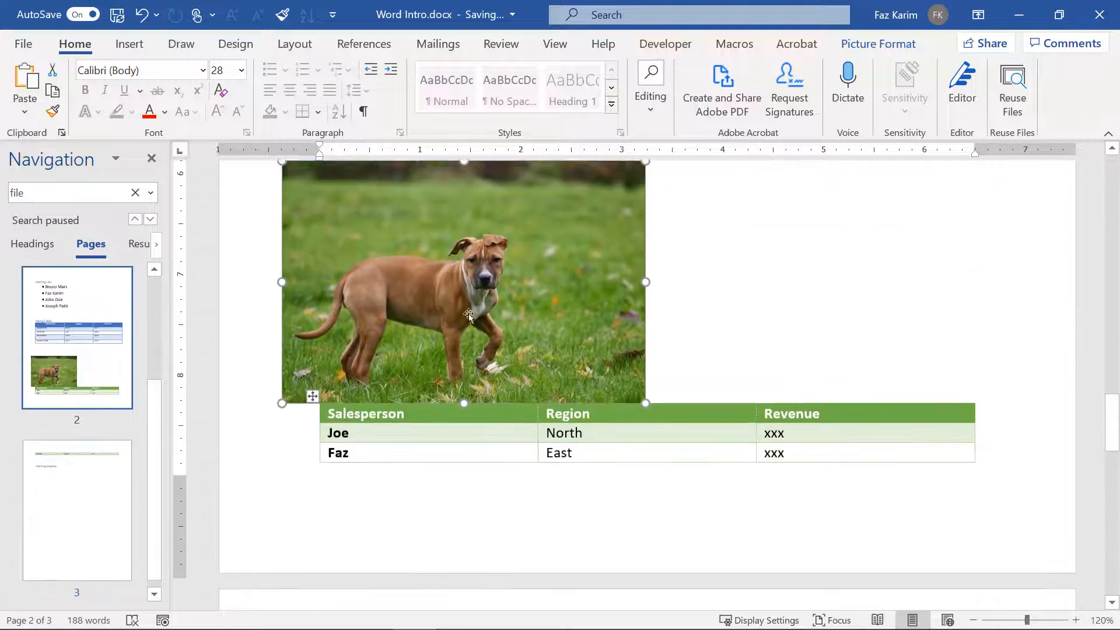
pyautogui.moveTo(471, 331); pyautogui.dragTo(588, 583)
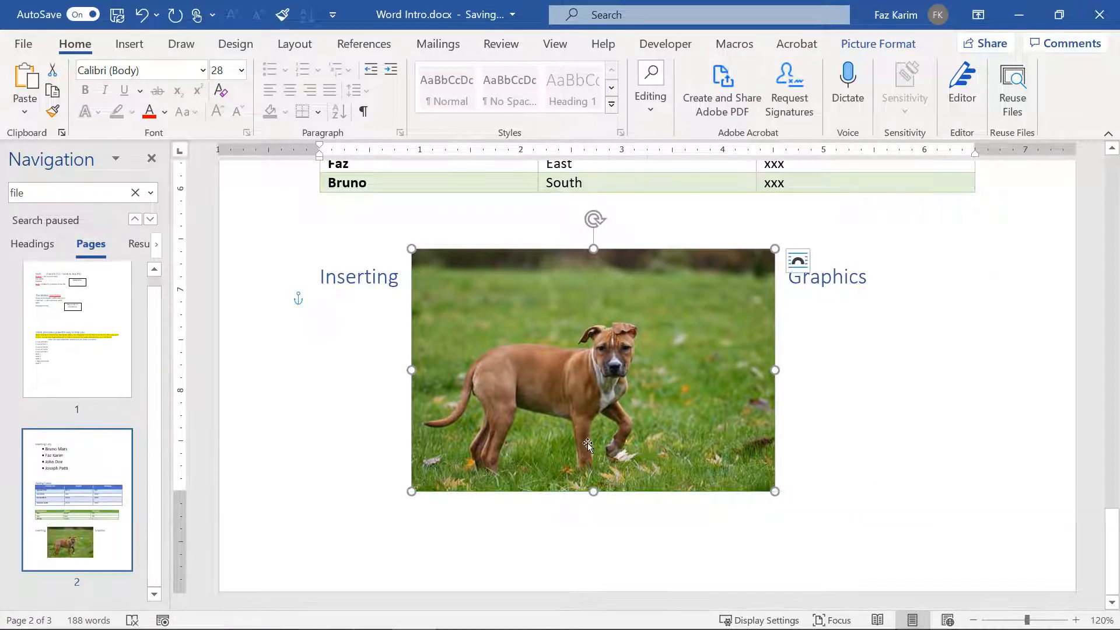
pyautogui.moveTo(604, 415); pyautogui.dragTo(302, 565)
pyautogui.keyDown('ctrl'); pyautogui.scroll(-2, 389, 448); pyautogui.keyUp('ctrl')
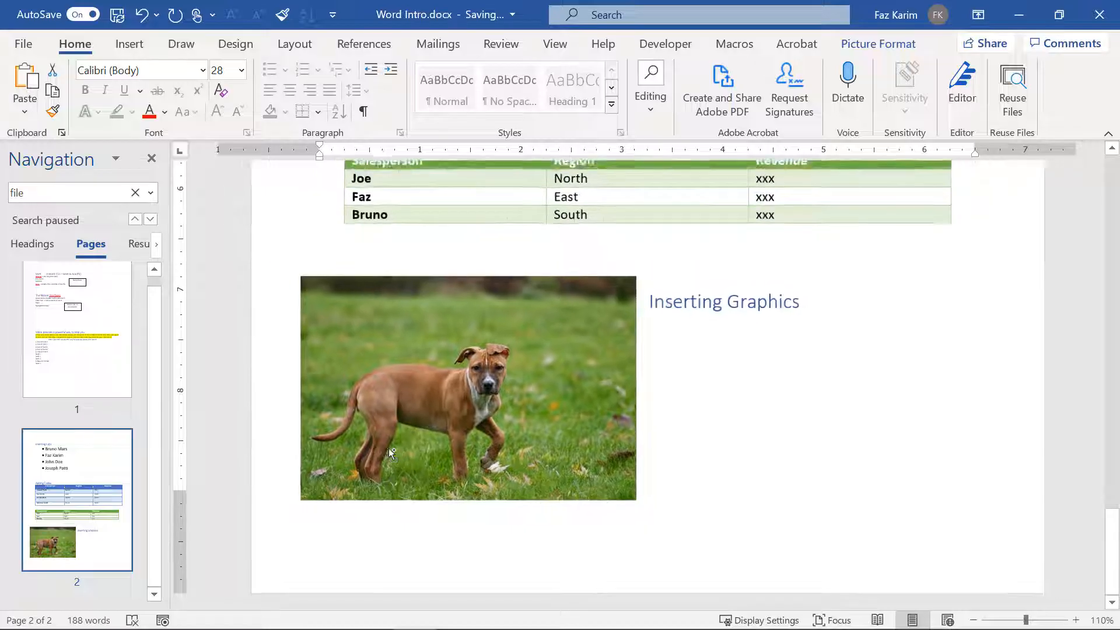
pyautogui.moveTo(532, 384); pyautogui.dragTo(818, 407)
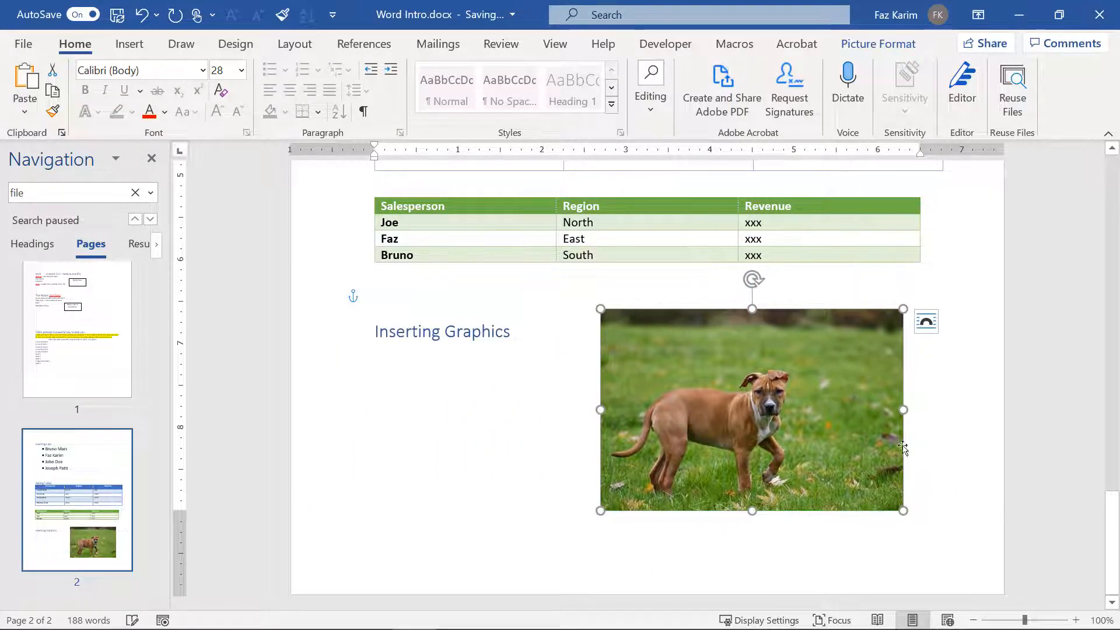
# Step: Set the photo's wrapping to Tight, shift it left, then change it to Top and Bottom
pyautogui.click(924, 323)
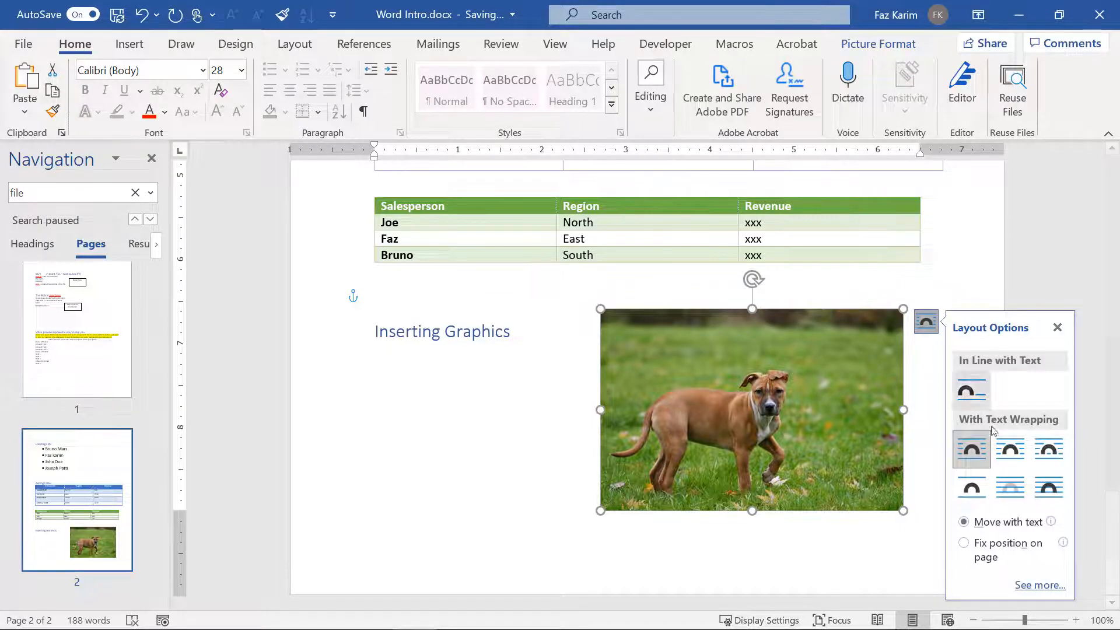
pyautogui.click(1011, 448)
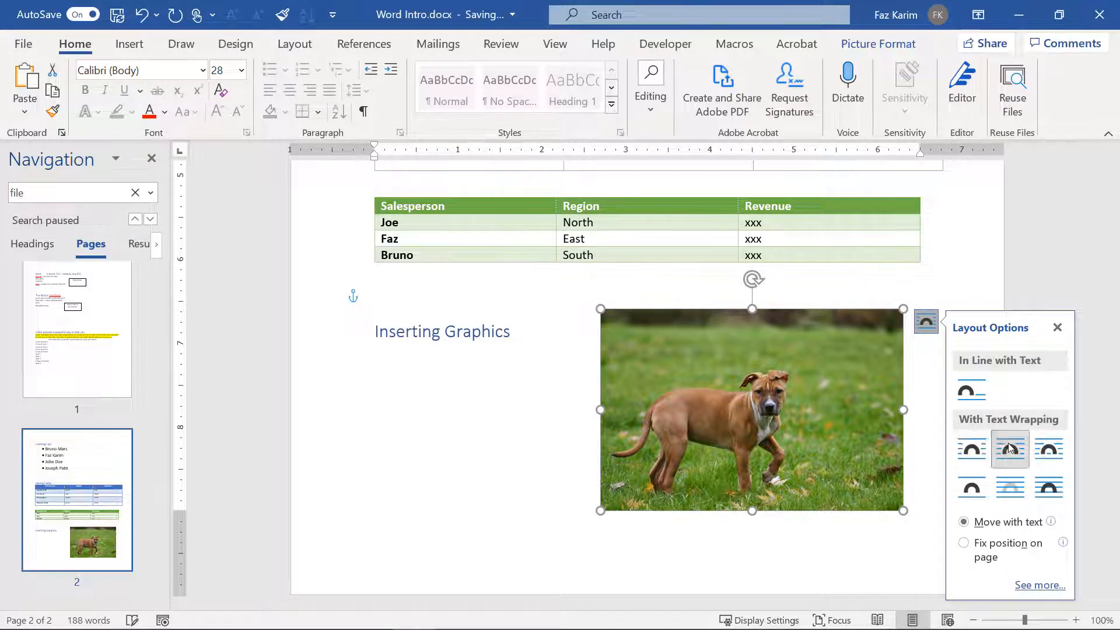
pyautogui.moveTo(815, 434); pyautogui.dragTo(745, 437)
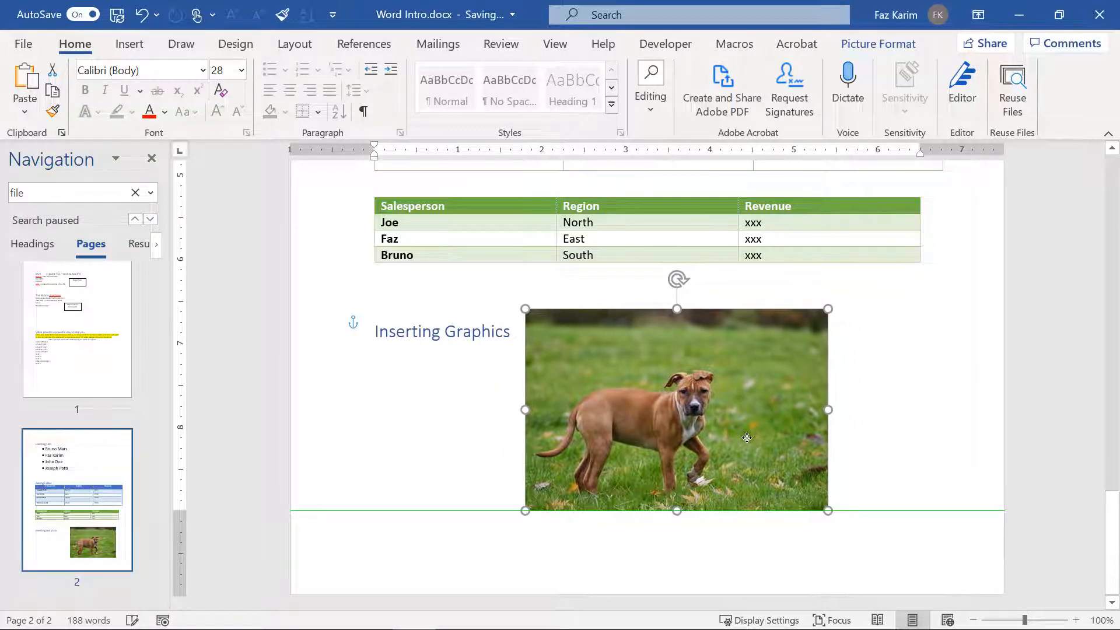
pyautogui.click(851, 320)
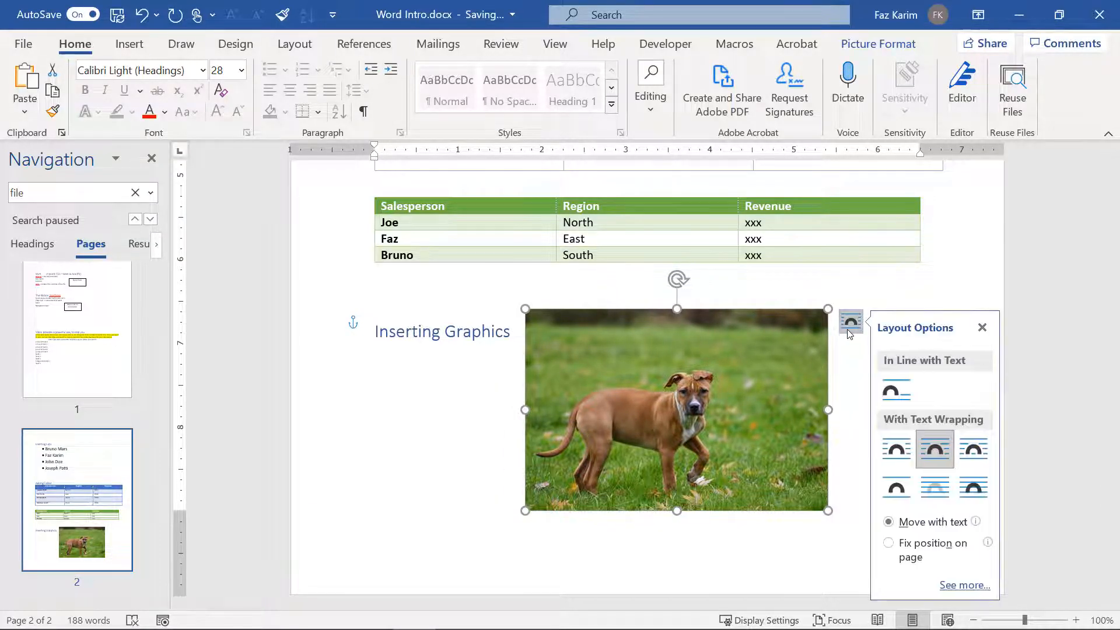
pyautogui.click(899, 482)
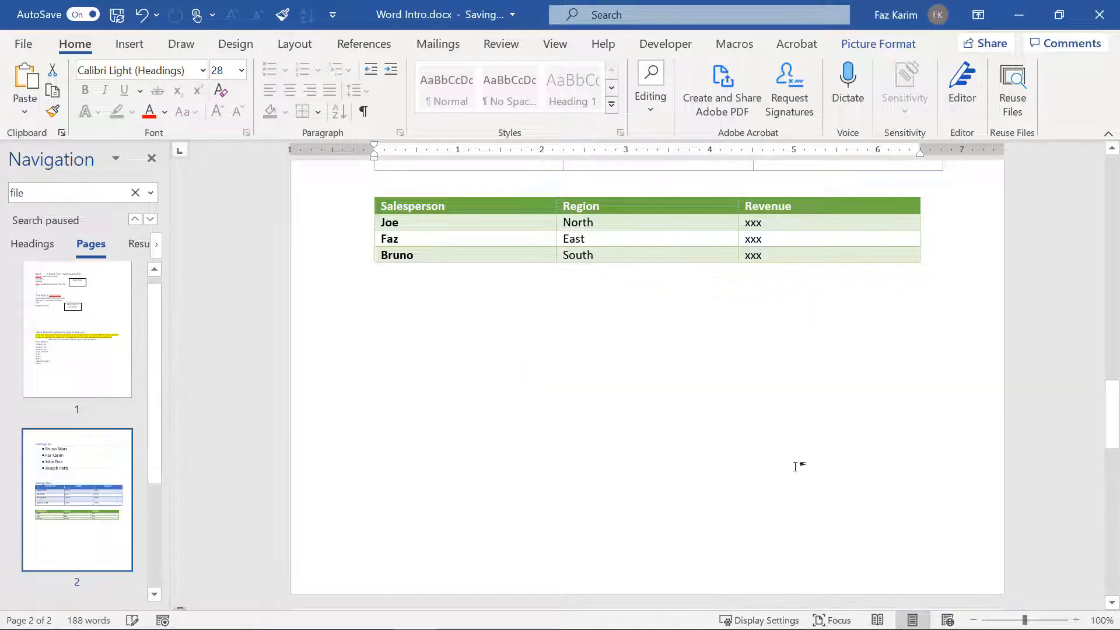
pyautogui.scroll(4, 711, 453)
pyautogui.scroll(15, 709, 453)
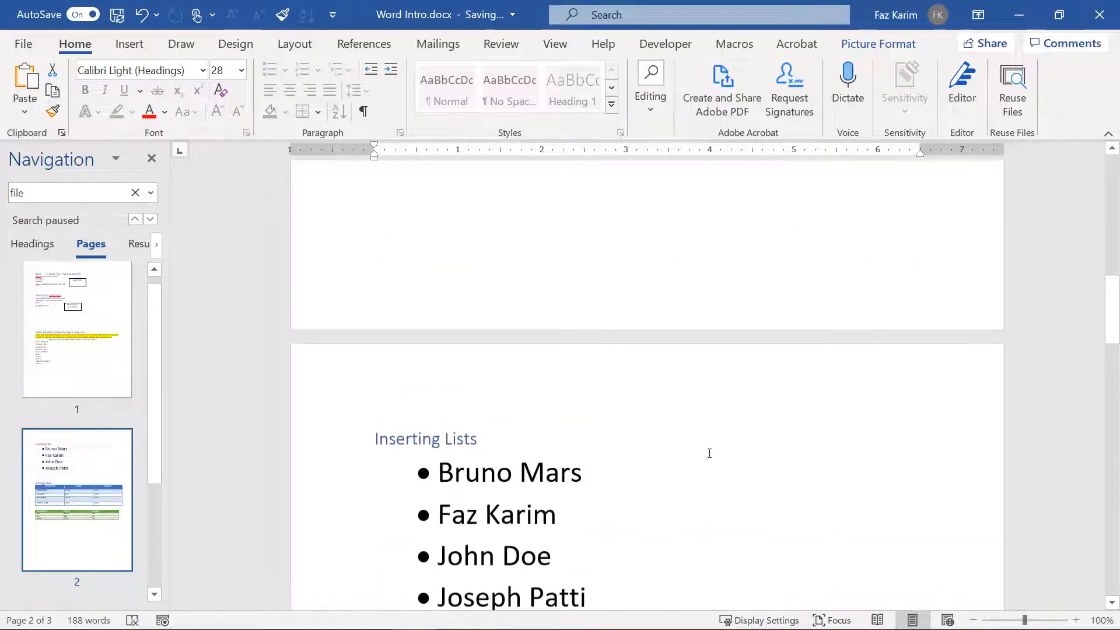
pyautogui.scroll(-9, 709, 454)
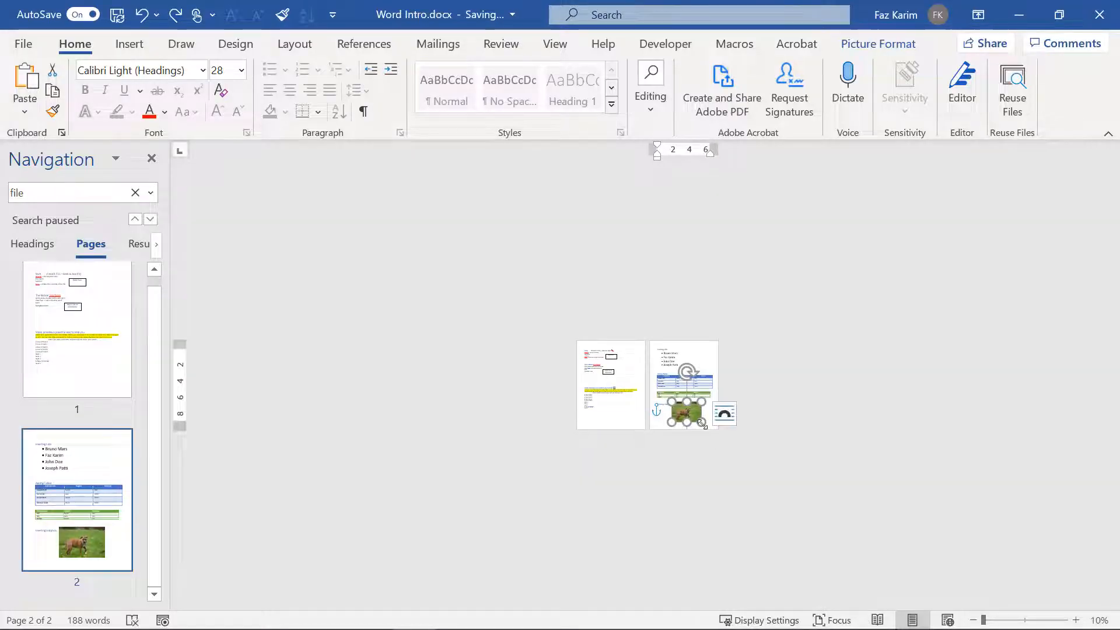
# Step: Set the dog photo's text wrapping so the Inserting Graphics heading wraps beside it
pyautogui.scroll(4, 700, 417)
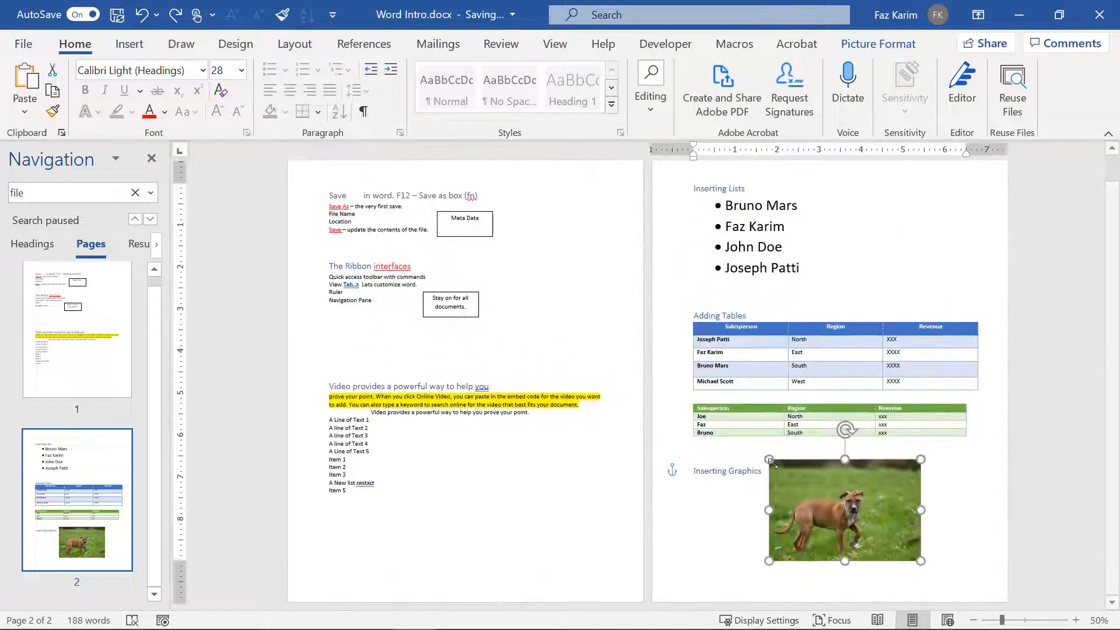
pyautogui.moveTo(866, 506)
pyautogui.mouseDown()
pyautogui.moveTo(867, 516)
pyautogui.moveTo(799, 425)
pyautogui.moveTo(863, 507)
pyautogui.mouseUp()
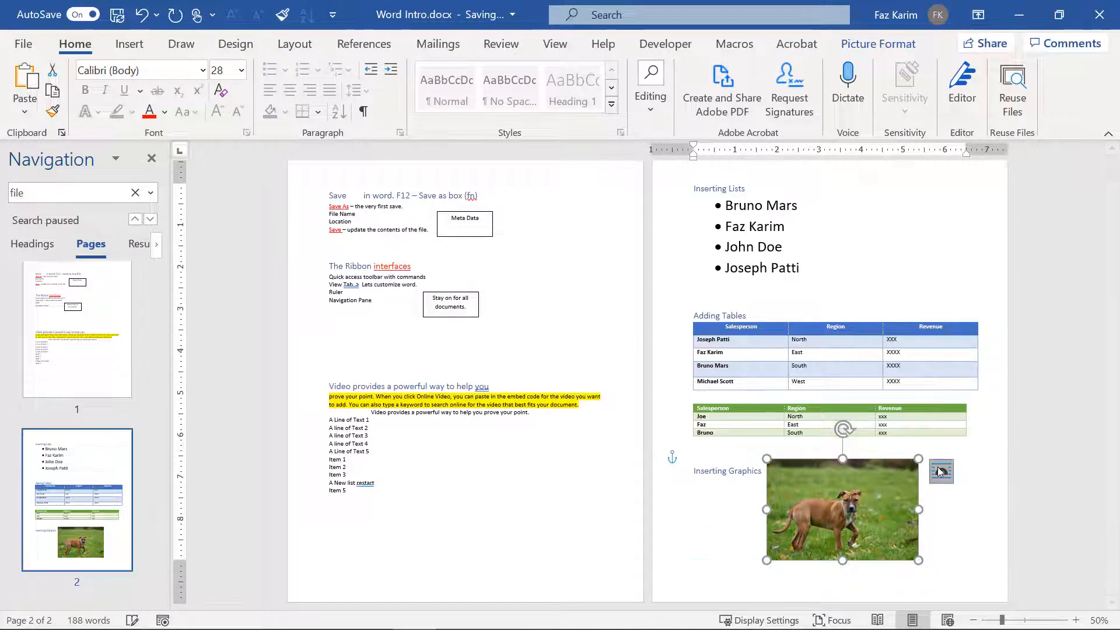
pyautogui.click(941, 471)
pyautogui.click(986, 478)
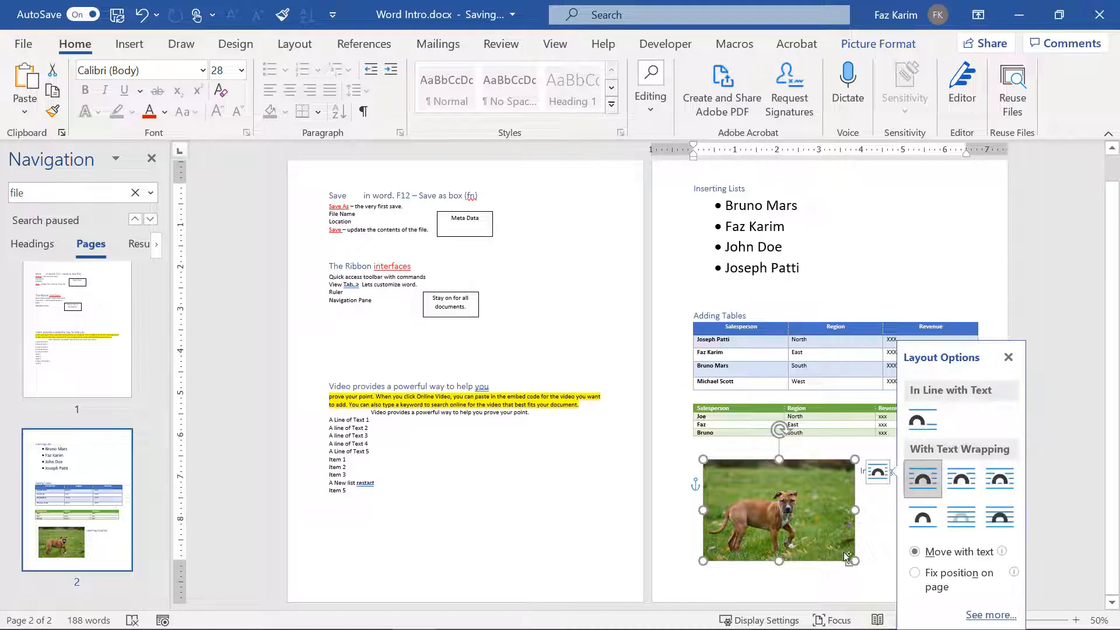
# Step: Shrink the dog photo slightly and drag it to the left margin under the tables
pyautogui.moveTo(854, 560); pyautogui.dragTo(902, 570)
pyautogui.scroll(7, 955, 516)
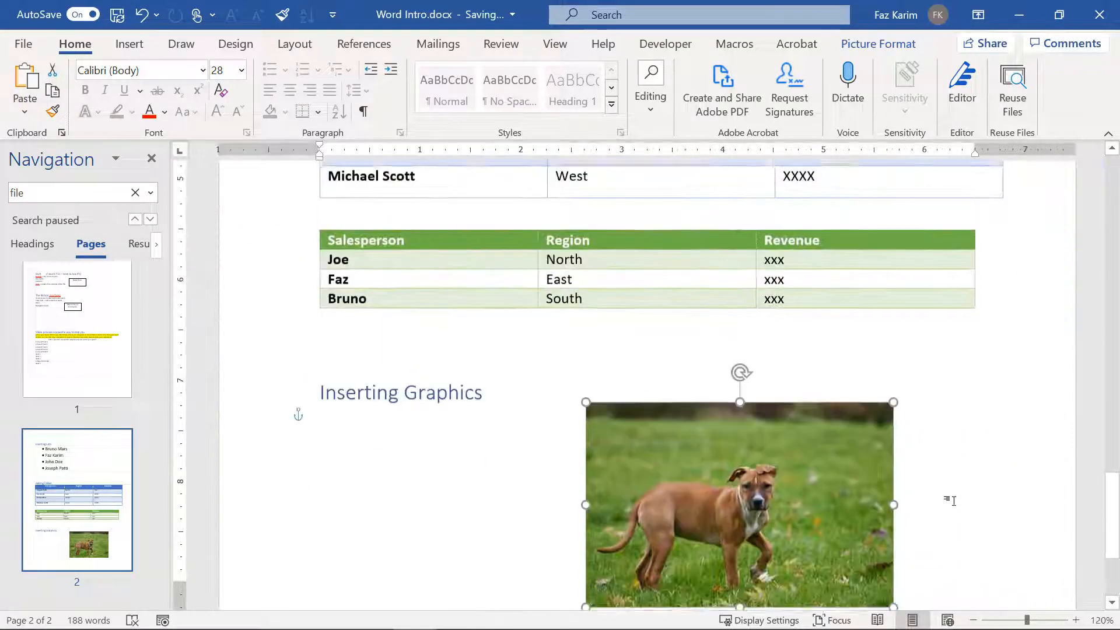
pyautogui.scroll(3, 955, 501)
pyautogui.moveTo(952, 500); pyautogui.dragTo(535, 512)
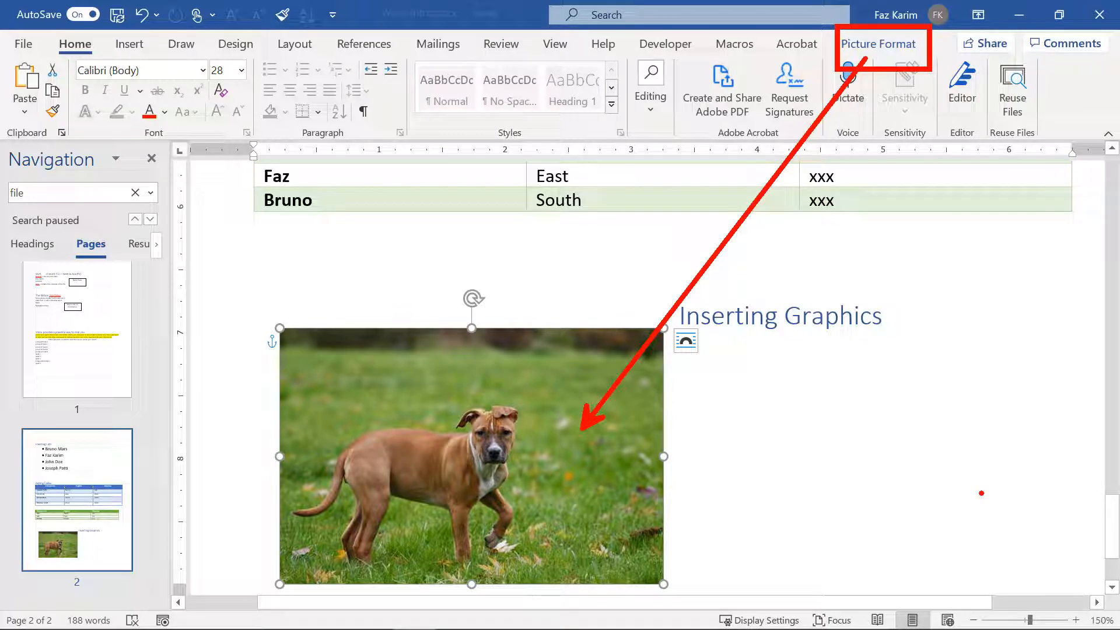
# Step: Show the dog photo's Color gallery with Color Saturation, Color Tone and Recolor options
pyautogui.click(907, 49)
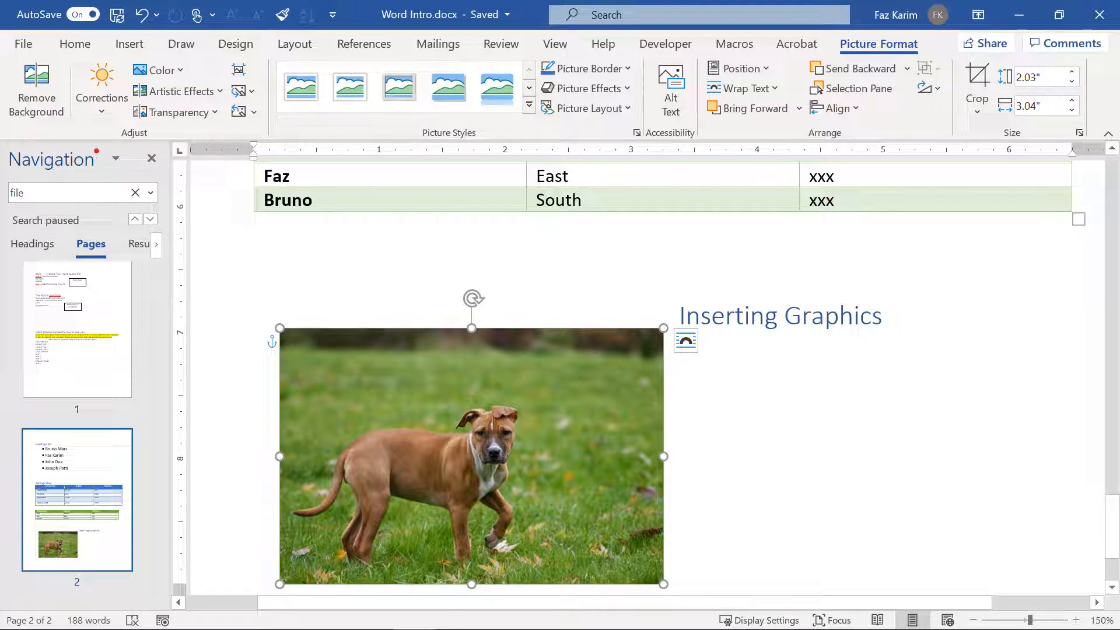
pyautogui.moveTo(7, 144); pyautogui.dragTo(261, 144)
pyautogui.moveTo(153, 156)
pyautogui.mouseDown()
pyautogui.moveTo(279, 288)
pyautogui.moveTo(280, 326)
pyautogui.mouseUp()
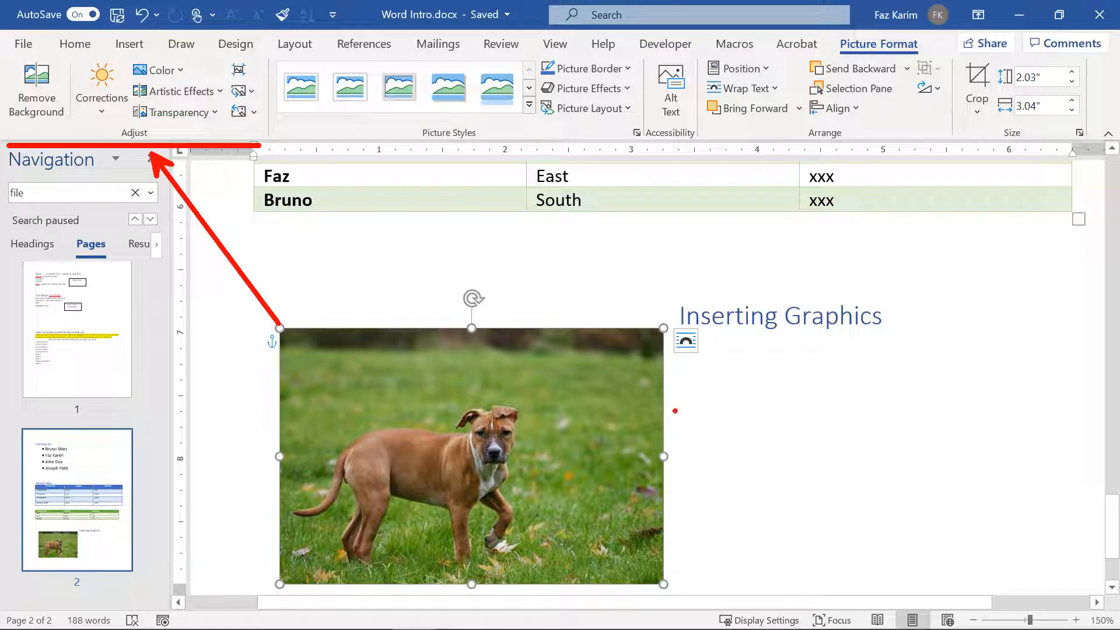
pyautogui.press('Escape')
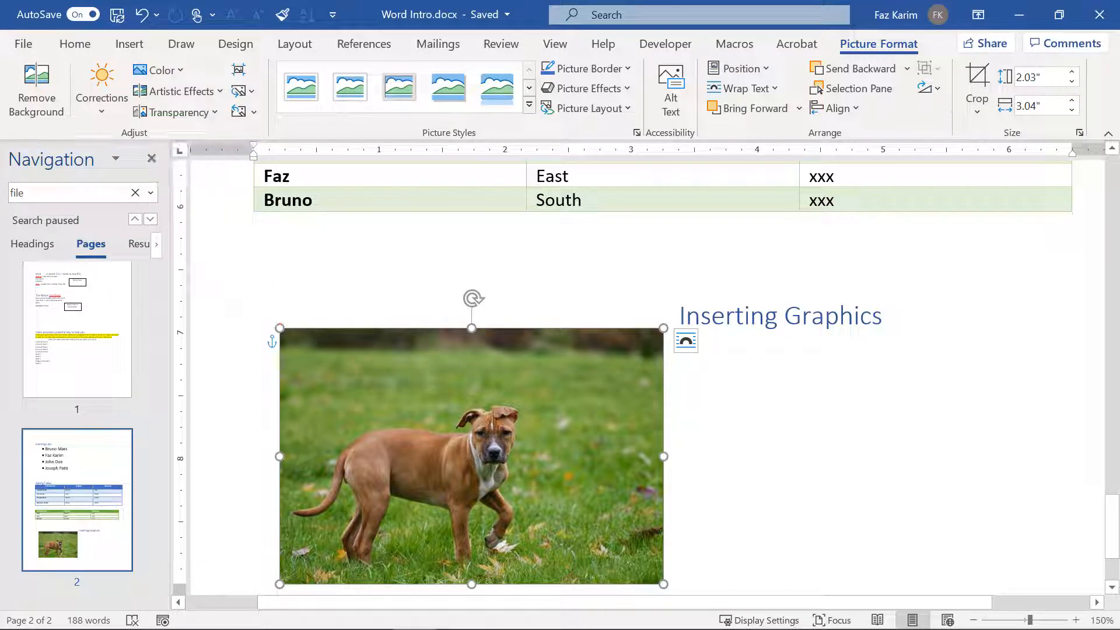
pyautogui.click(173, 77)
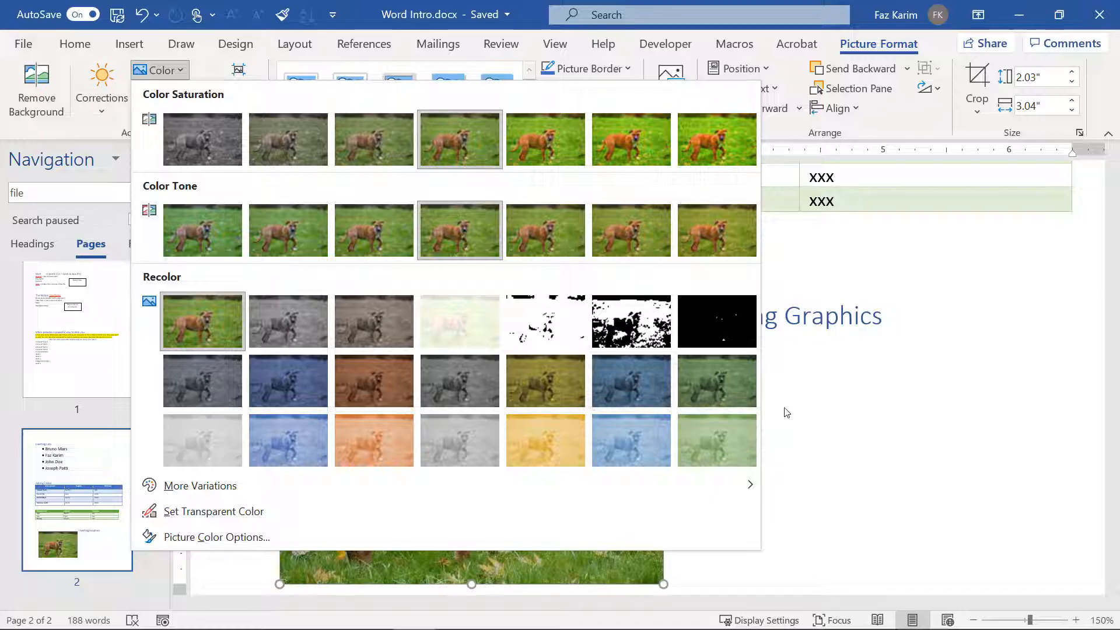
# Step: Apply a dark green recolour, an artistic effect and a high-transparency preset to the dog photo
pyautogui.click(739, 403)
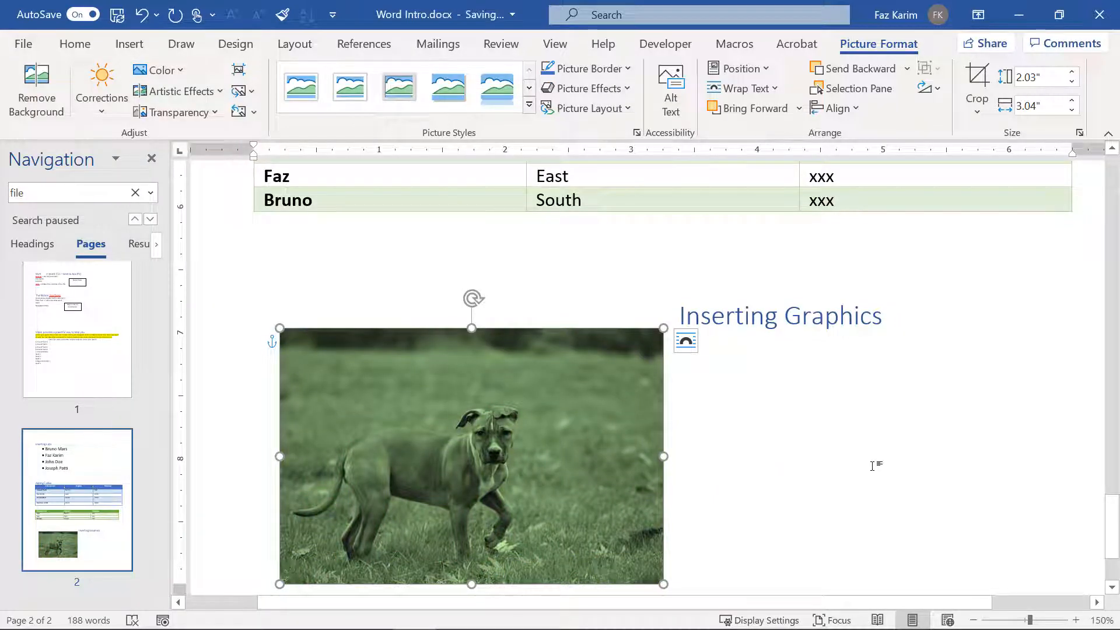
pyautogui.click(180, 92)
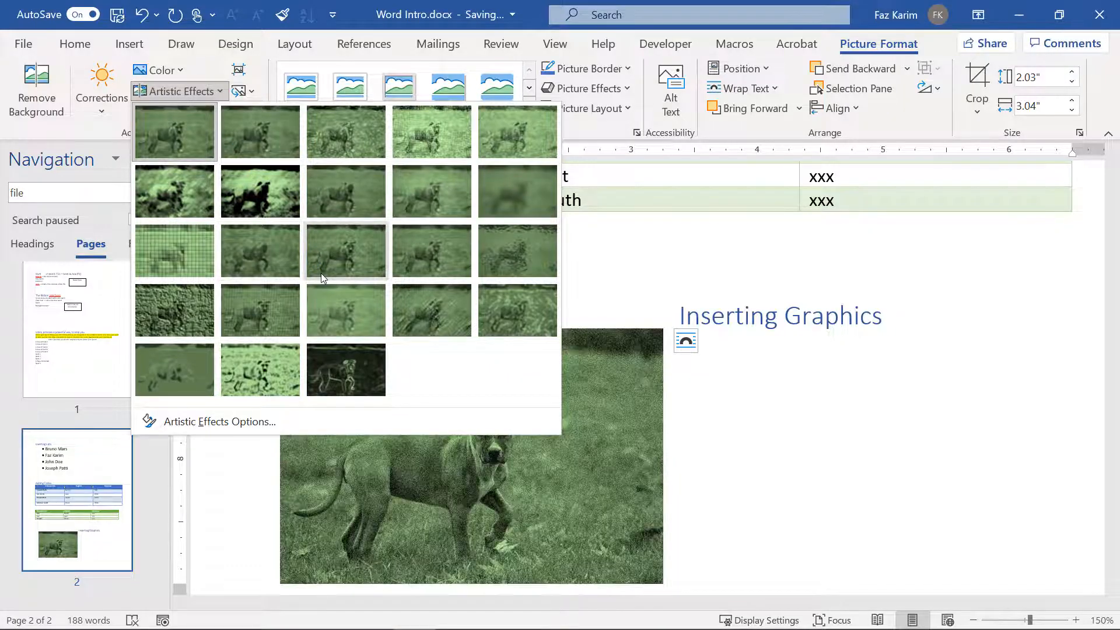
pyautogui.click(348, 205)
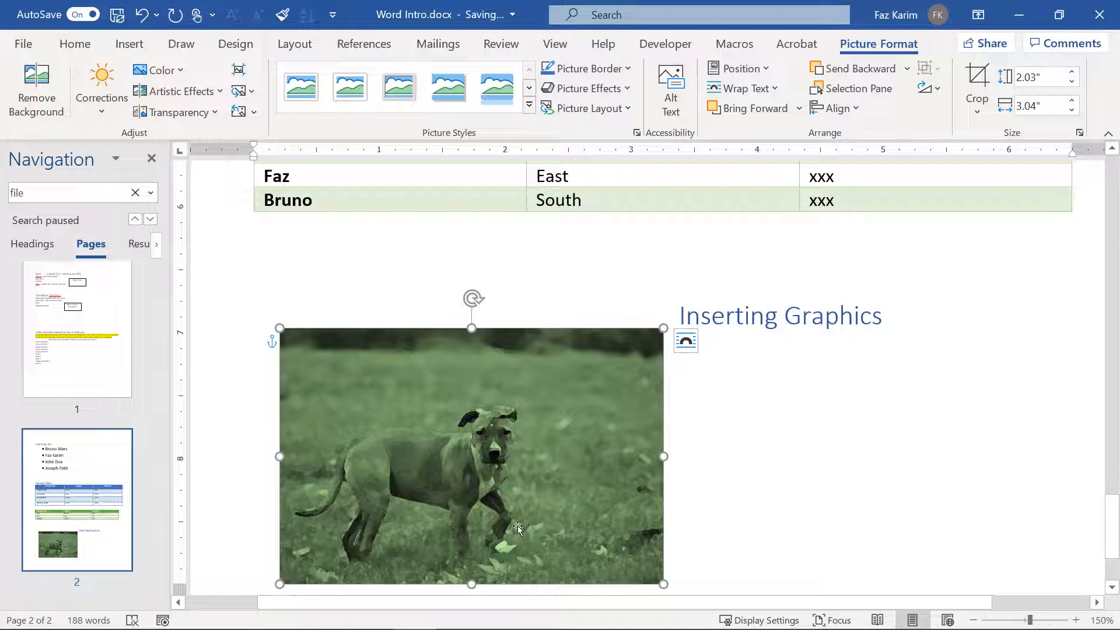
pyautogui.click(178, 112)
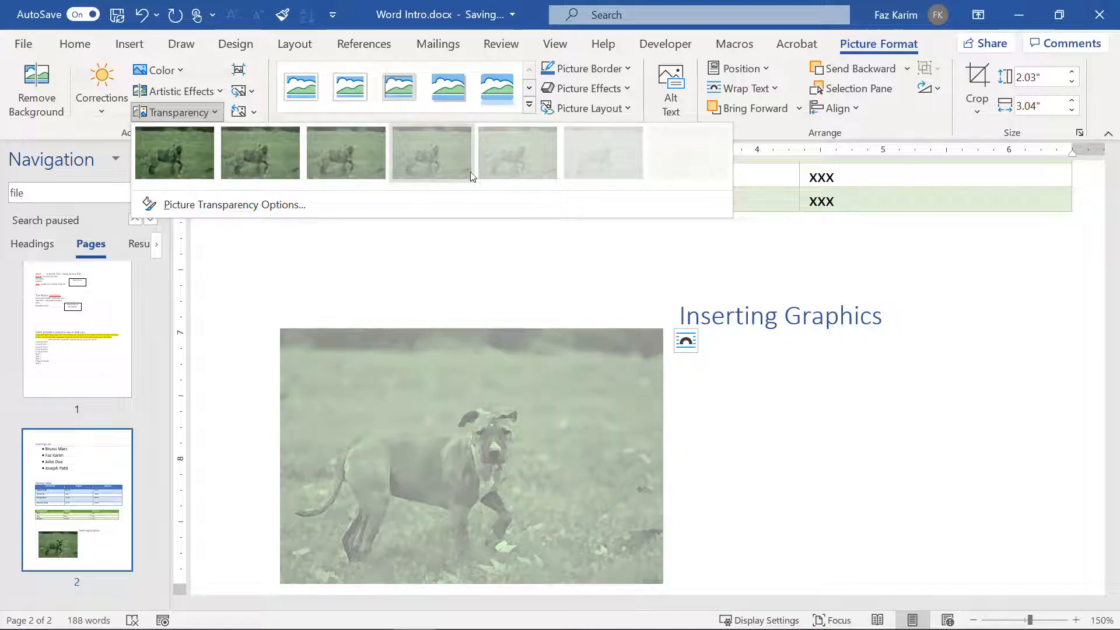
pyautogui.click(484, 171)
# Step: Reset the faded dog photo to its original colours with Reset Picture
pyautogui.click(411, 510)
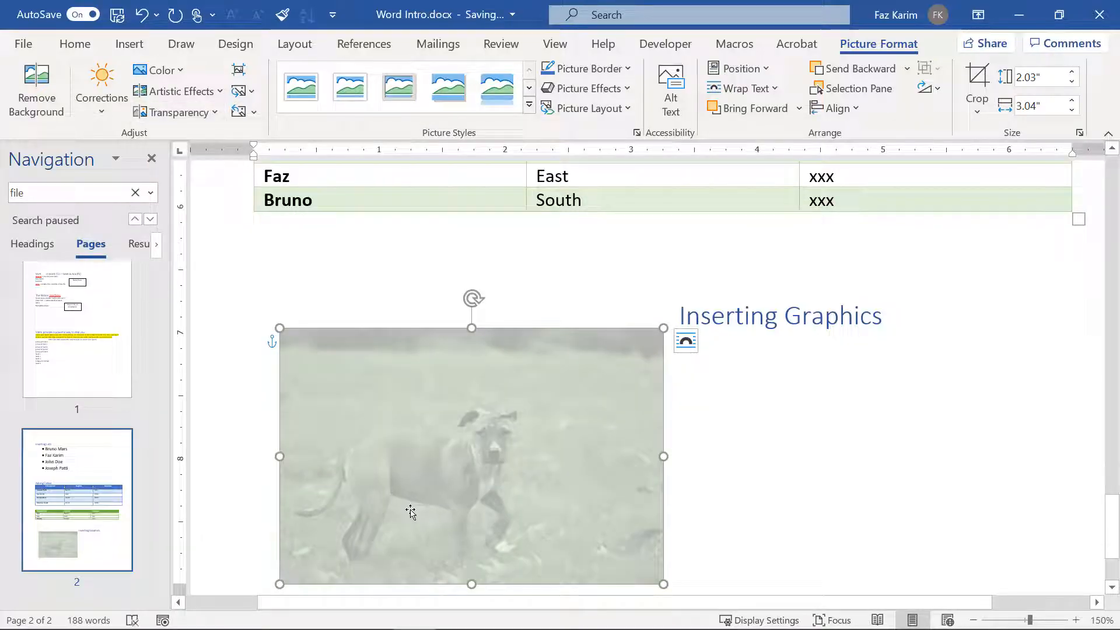
pyautogui.click(260, 116)
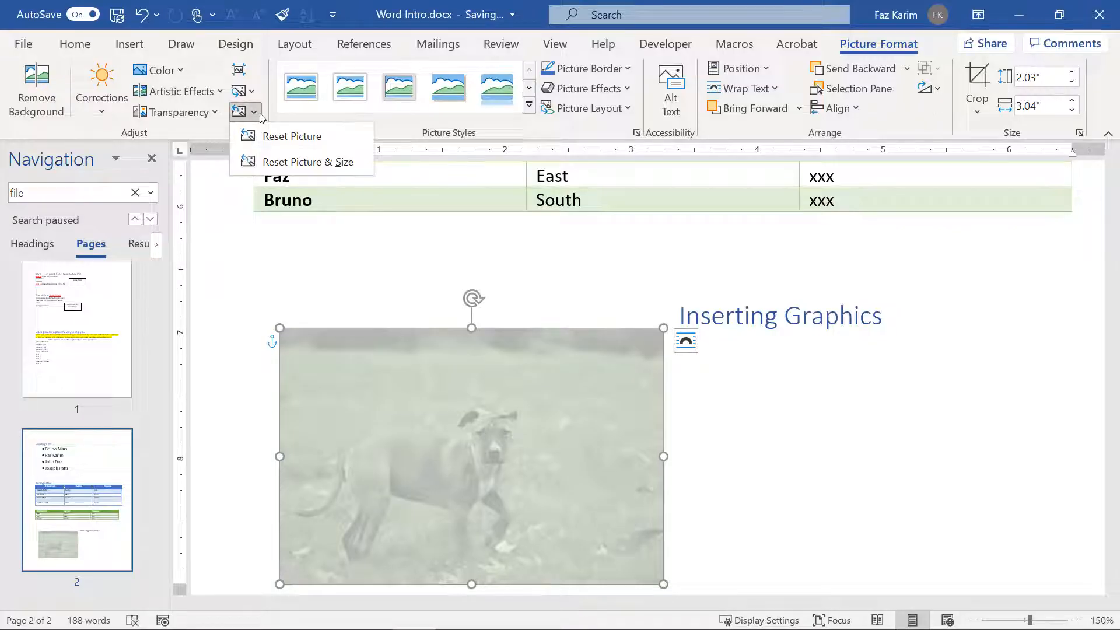
pyautogui.click(276, 138)
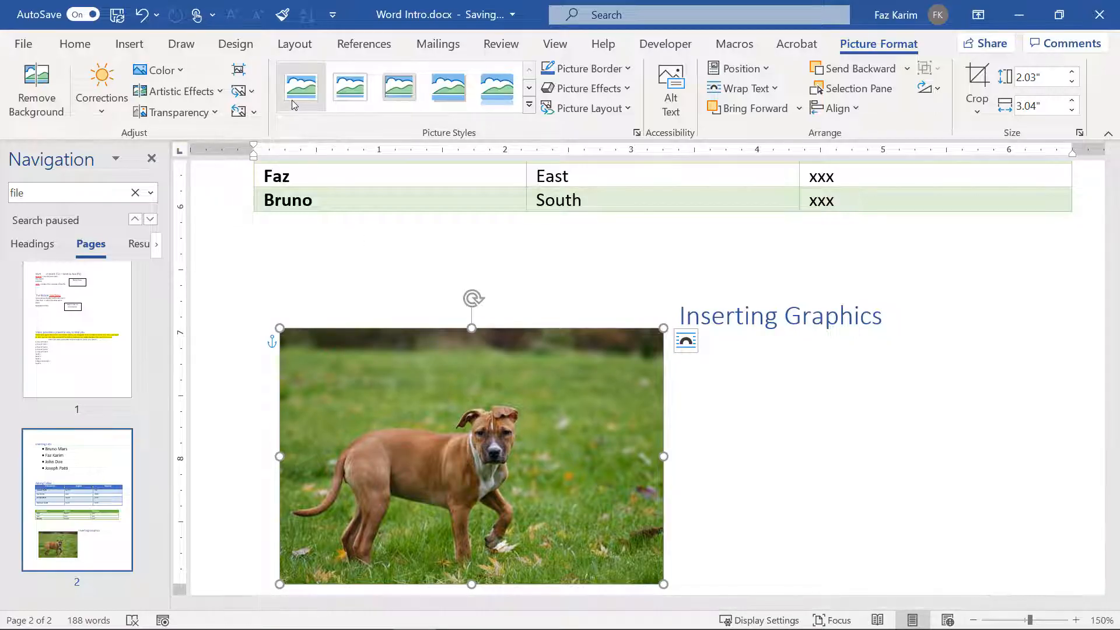
pyautogui.click(355, 98)
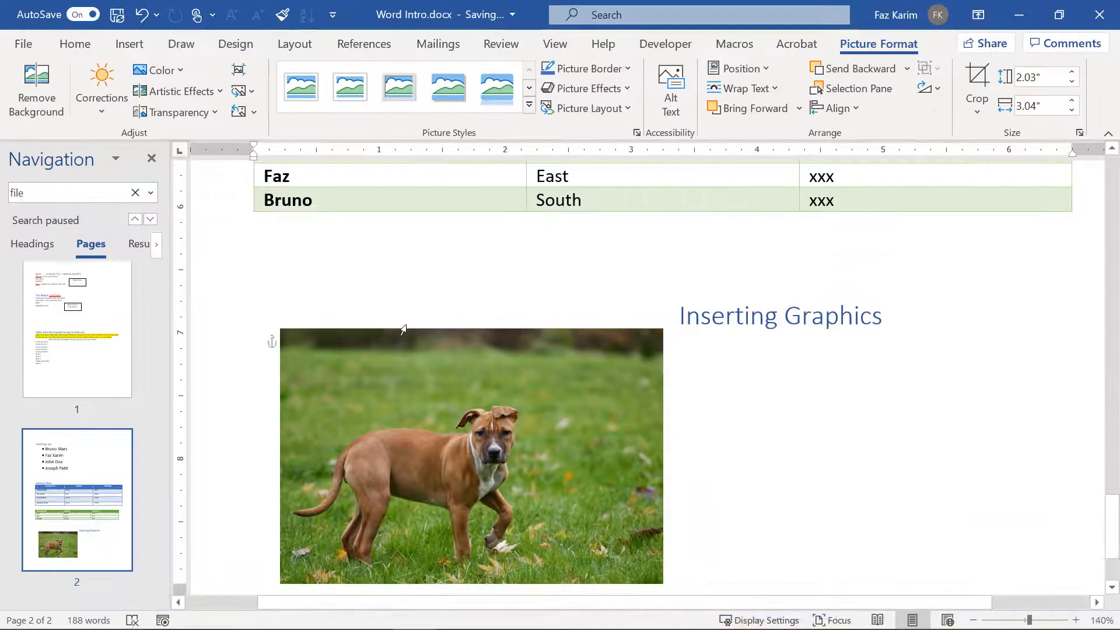
pyautogui.scroll(-7, 406, 325)
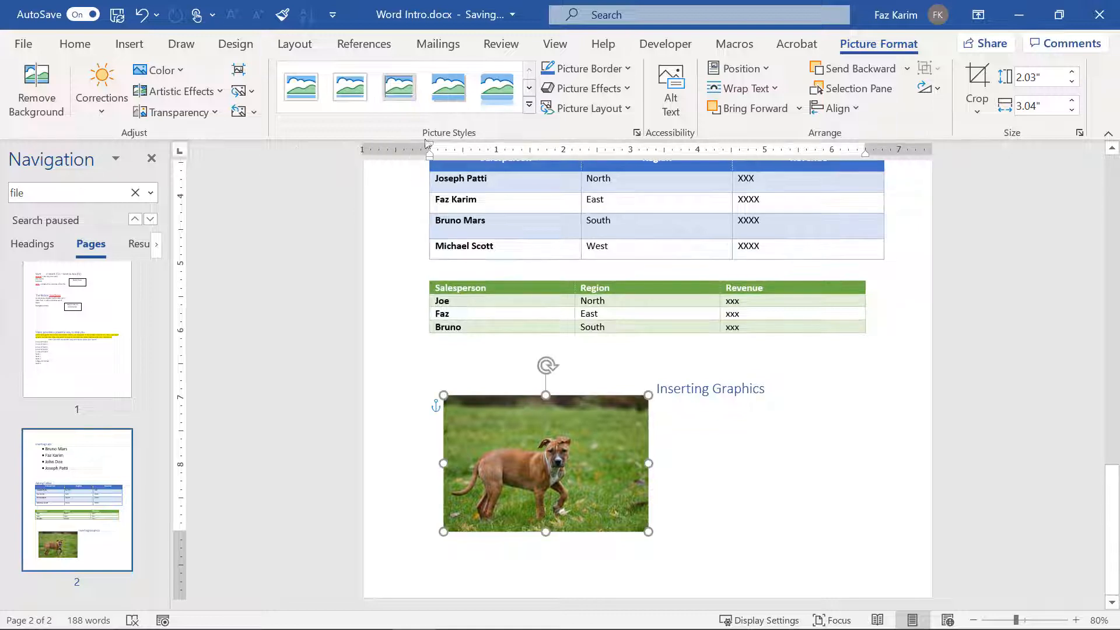
pyautogui.click(467, 93)
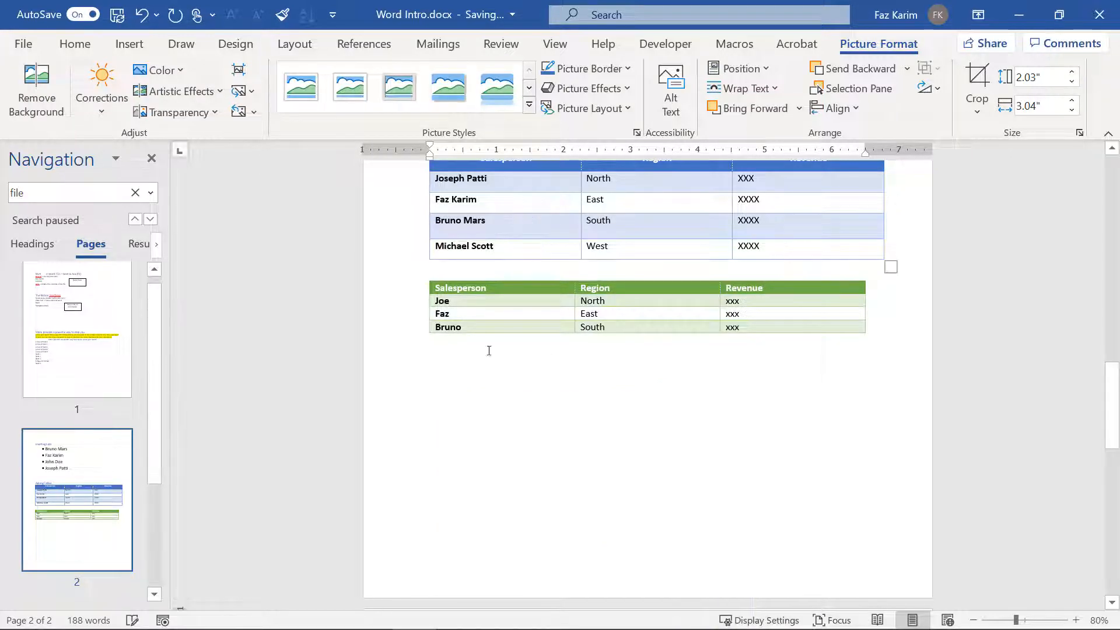
pyautogui.scroll(-5, 488, 347)
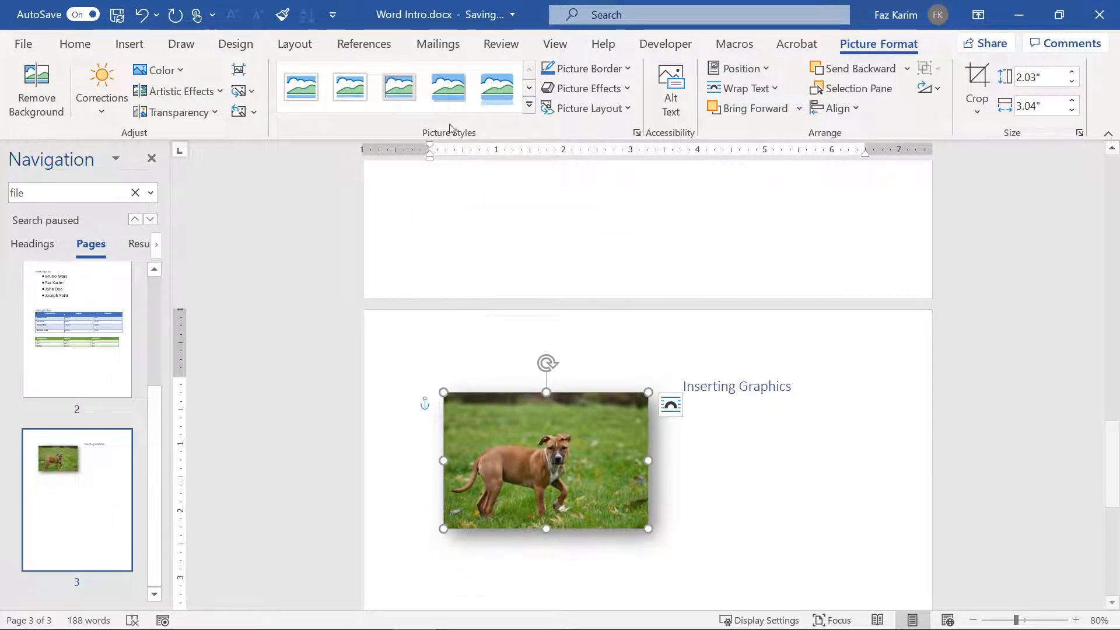
pyautogui.click(490, 95)
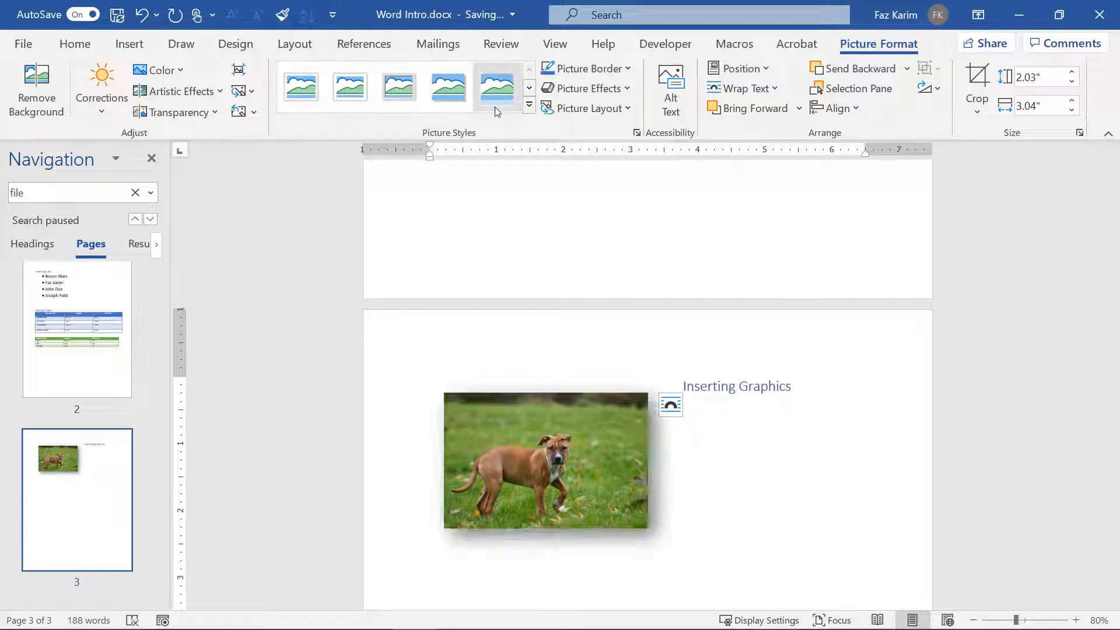
pyautogui.click(550, 108)
pyautogui.click(531, 111)
pyautogui.click(530, 108)
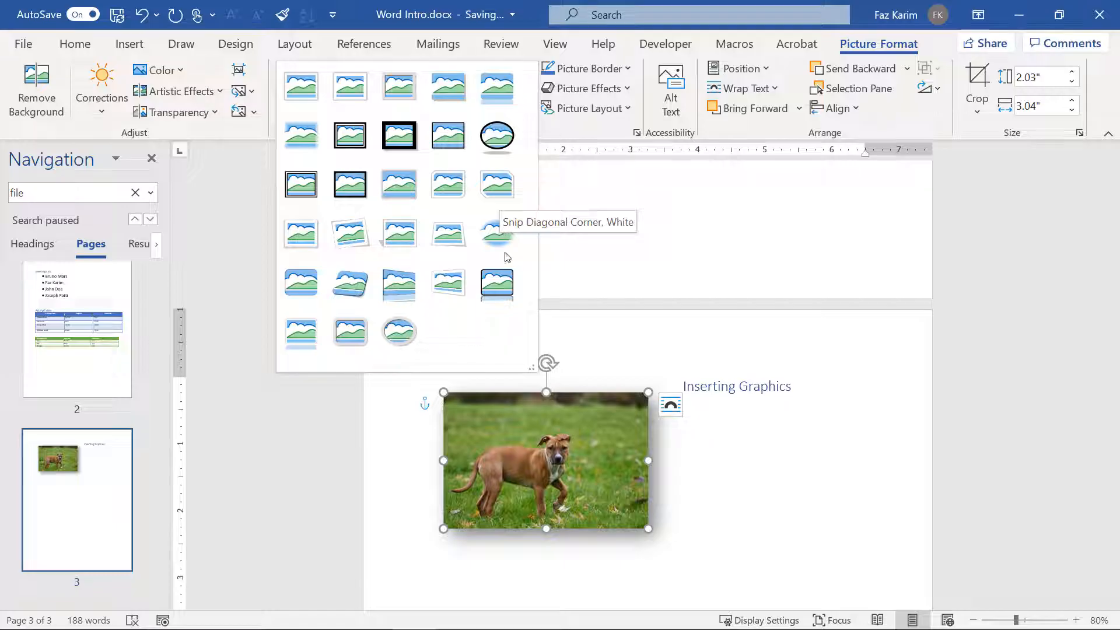
pyautogui.click(418, 300)
pyautogui.click(589, 108)
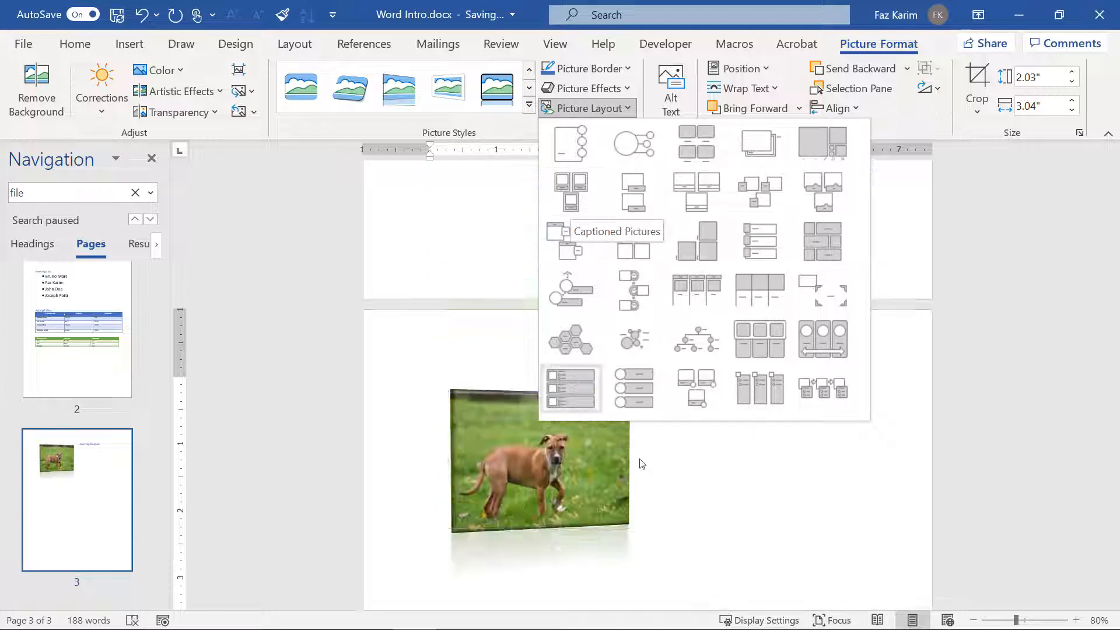
pyautogui.click(734, 534)
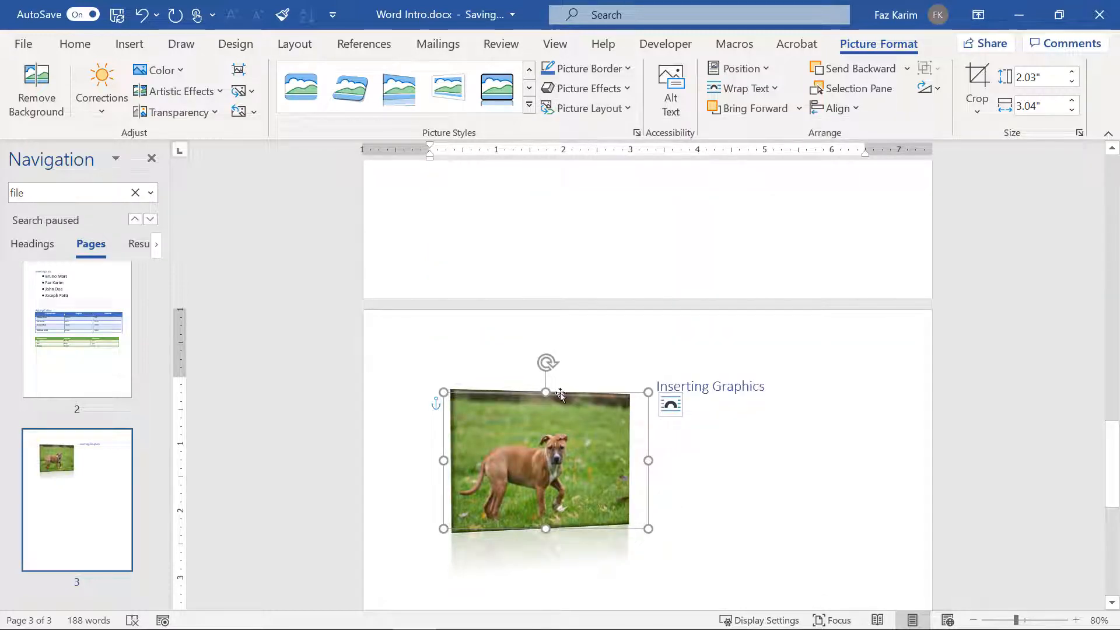
pyautogui.click(254, 112)
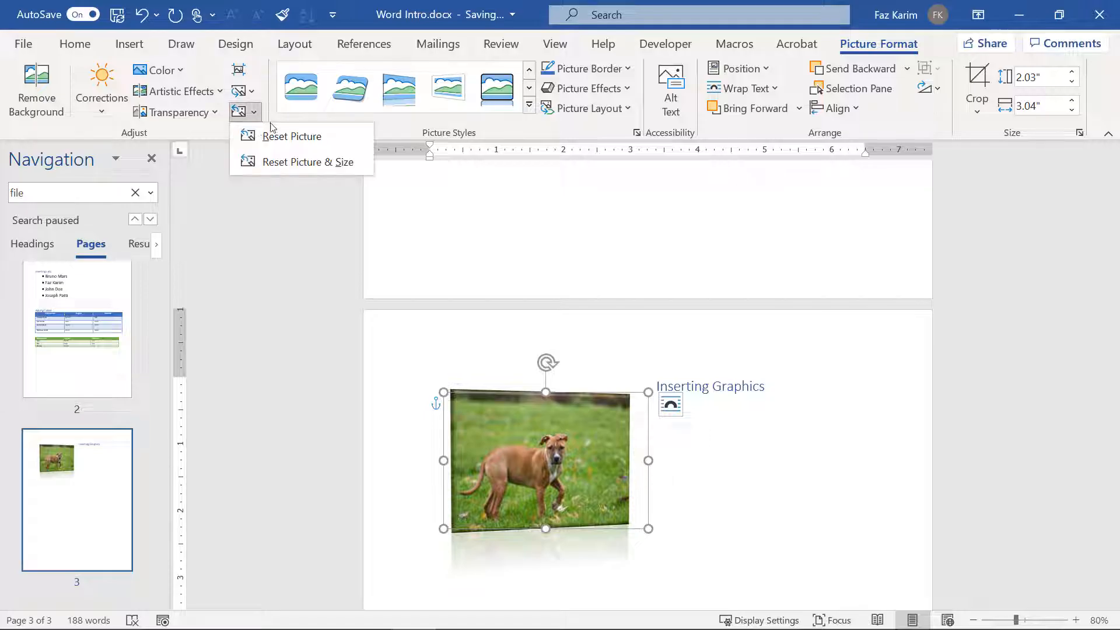
pyautogui.click(279, 136)
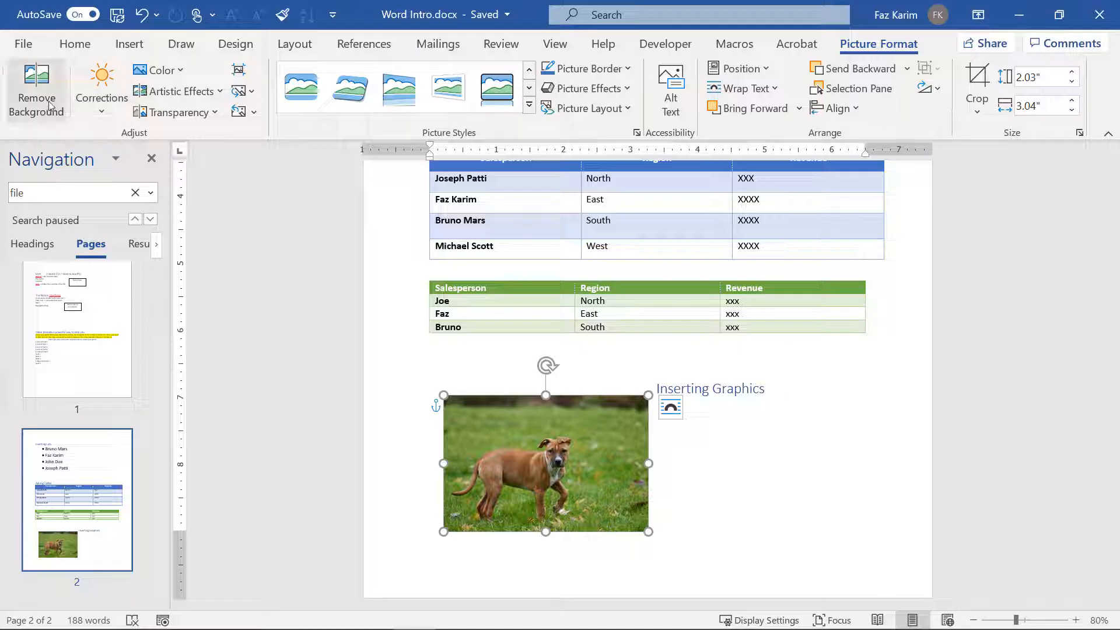
pyautogui.click(36, 87)
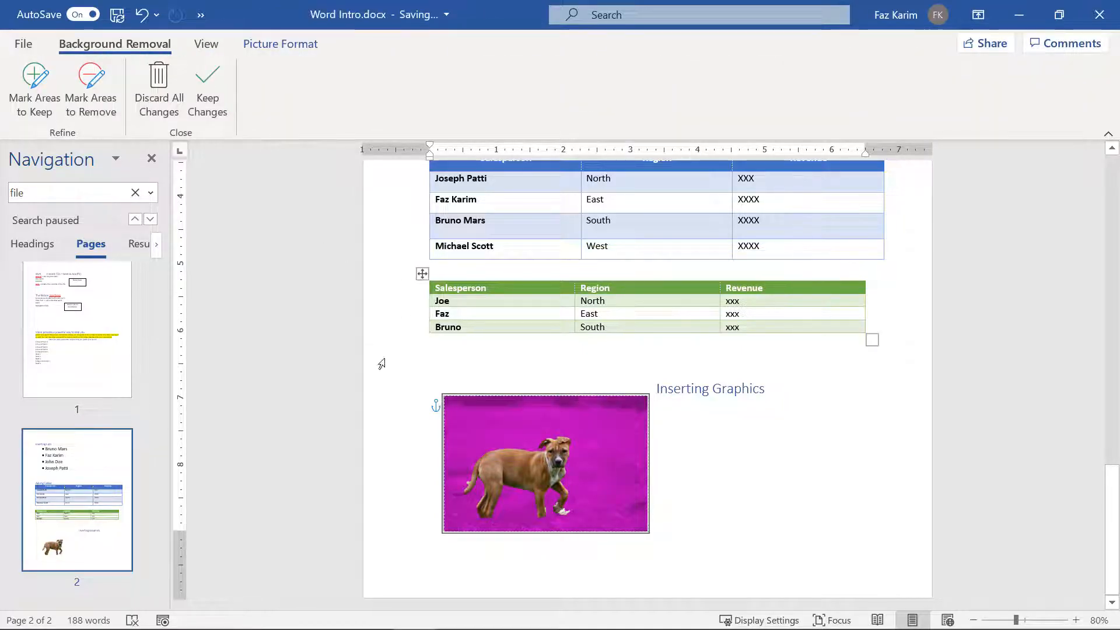
# Step: Mark the hind paw to keep and the front paw to remove, then apply the background removal
pyautogui.keyDown('ctrl'); pyautogui.scroll(4, 514, 463); pyautogui.keyUp('ctrl')
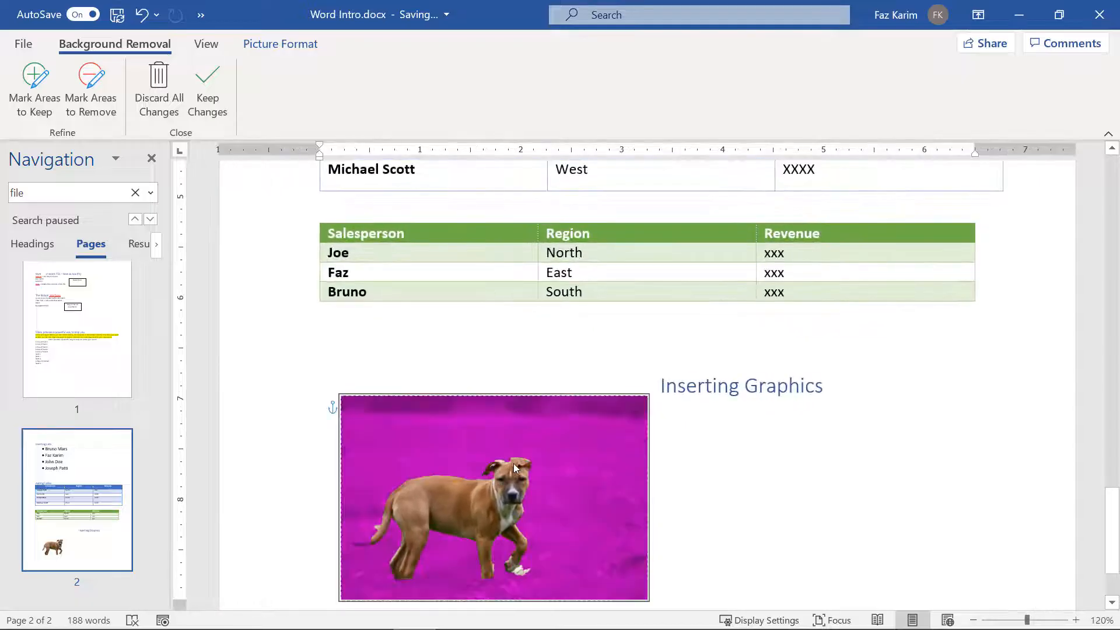
pyautogui.scroll(-1, 514, 463)
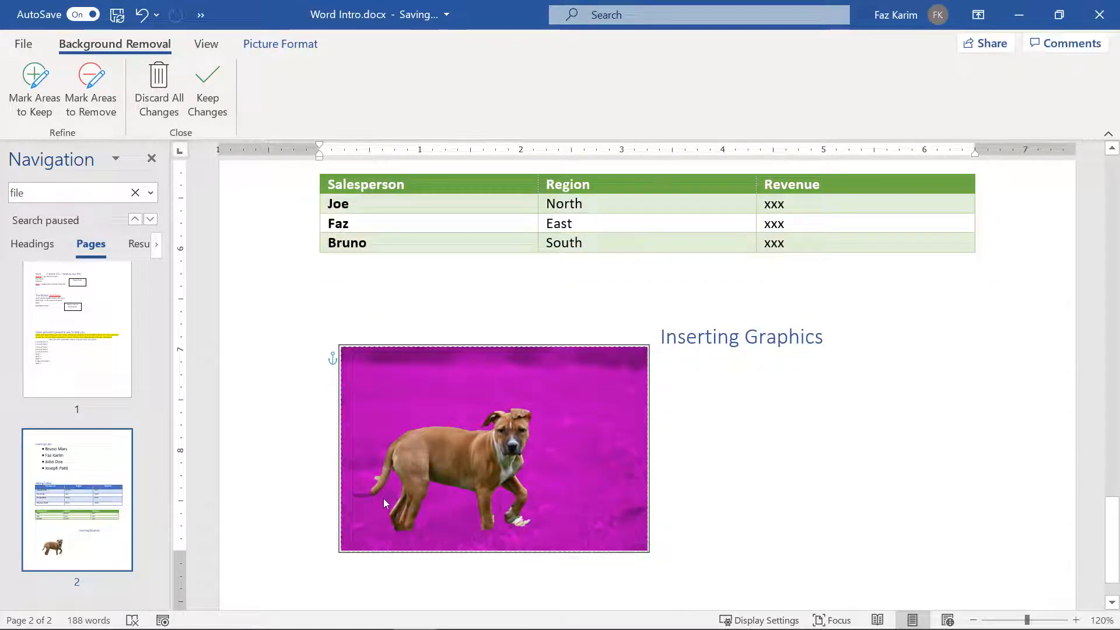
pyautogui.click(34, 93)
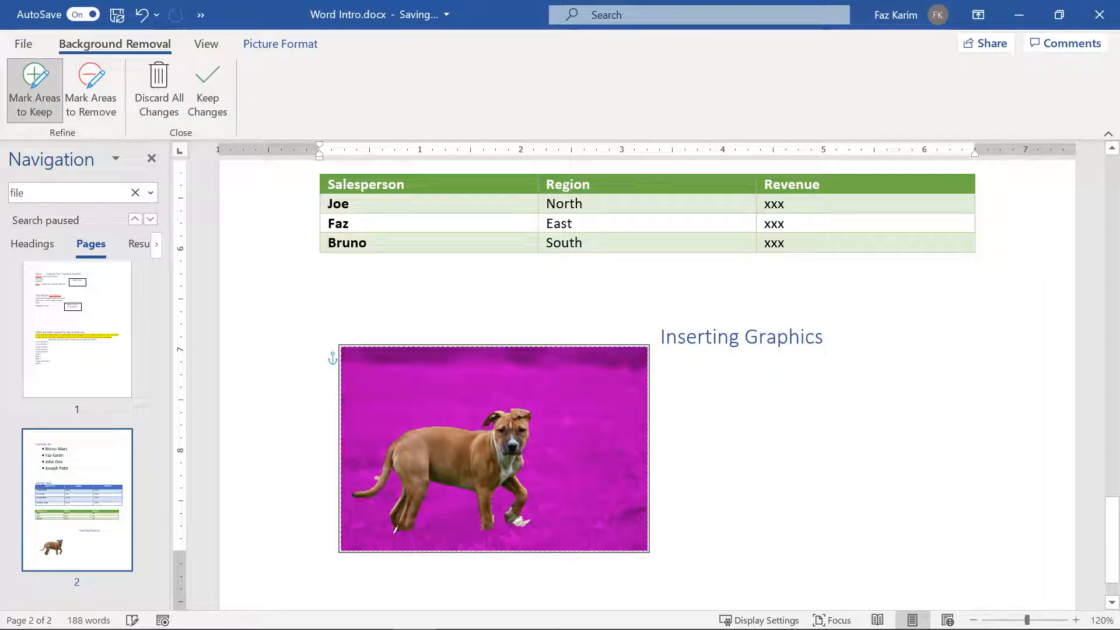
pyautogui.moveTo(398, 530); pyautogui.dragTo(408, 531)
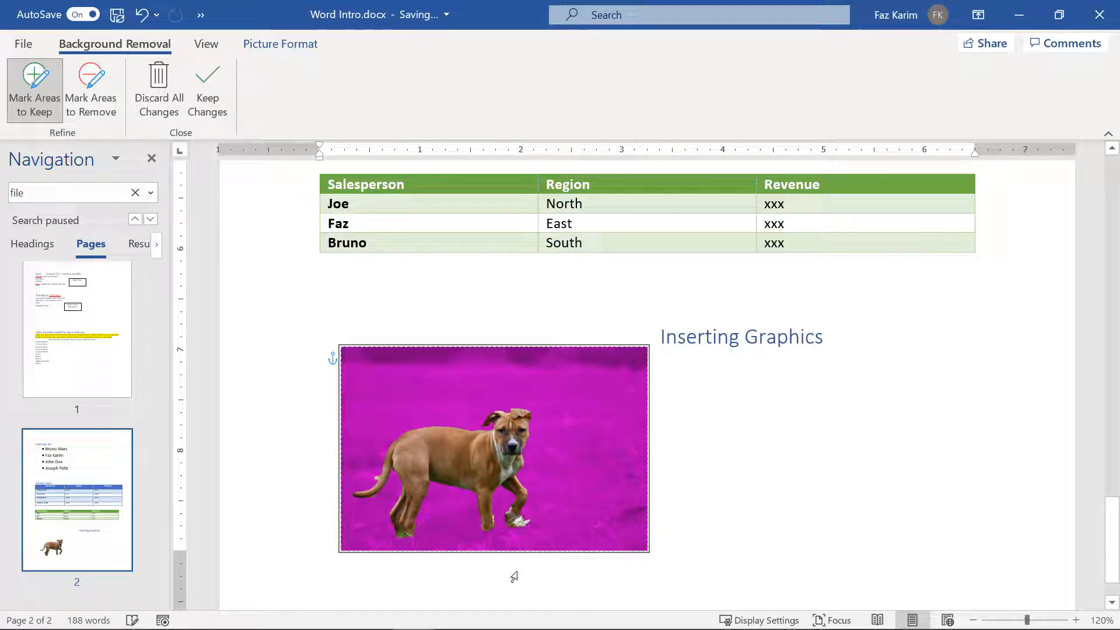
pyautogui.click(110, 113)
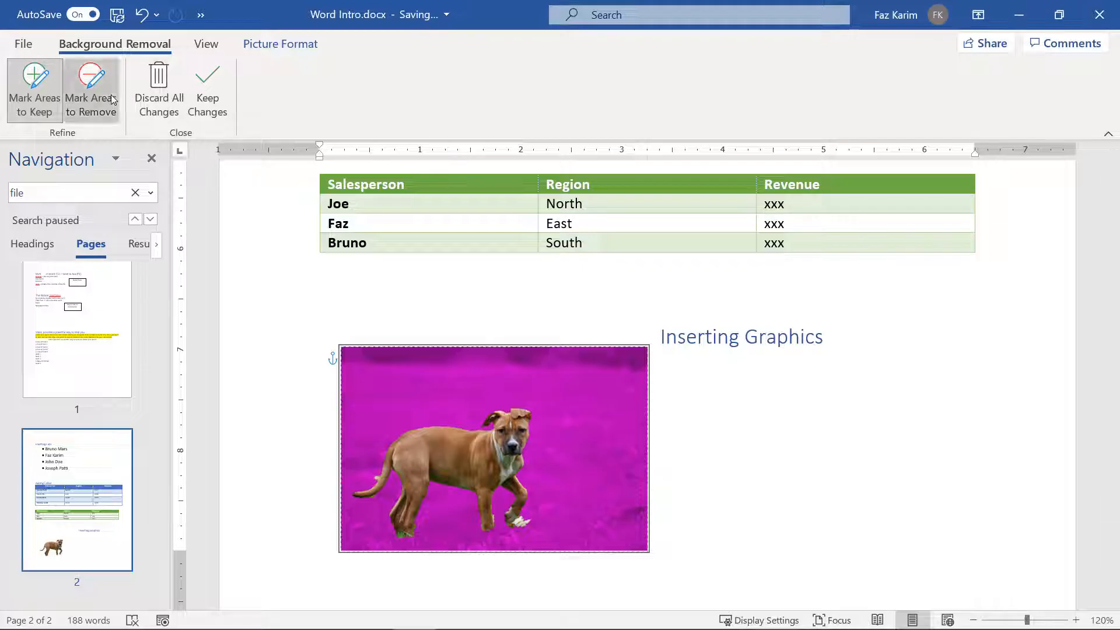
pyautogui.click(525, 514)
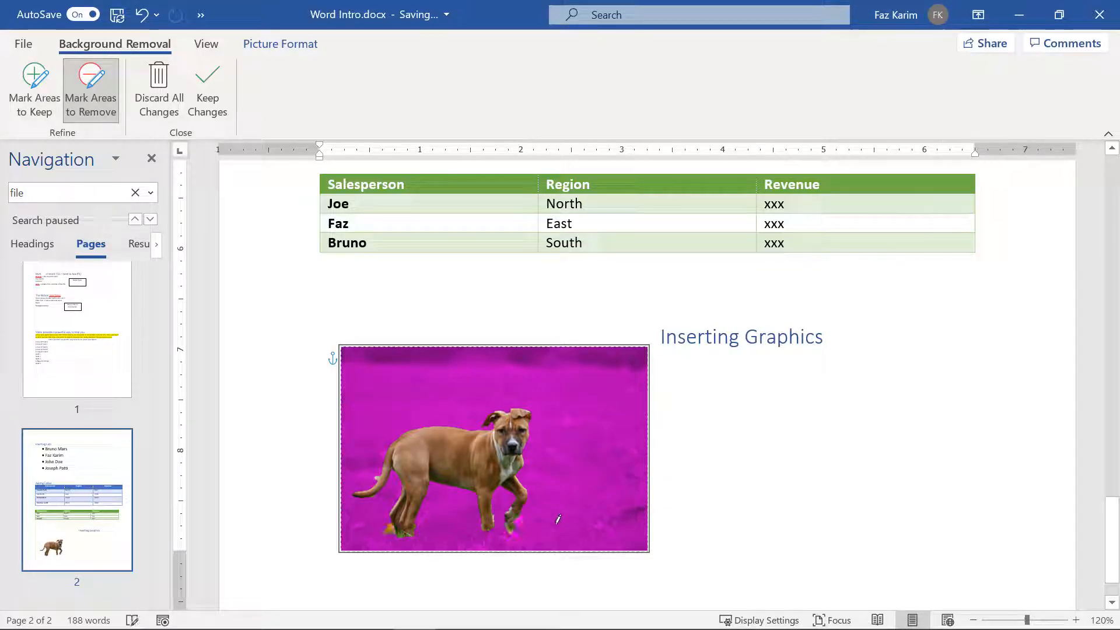
pyautogui.click(211, 117)
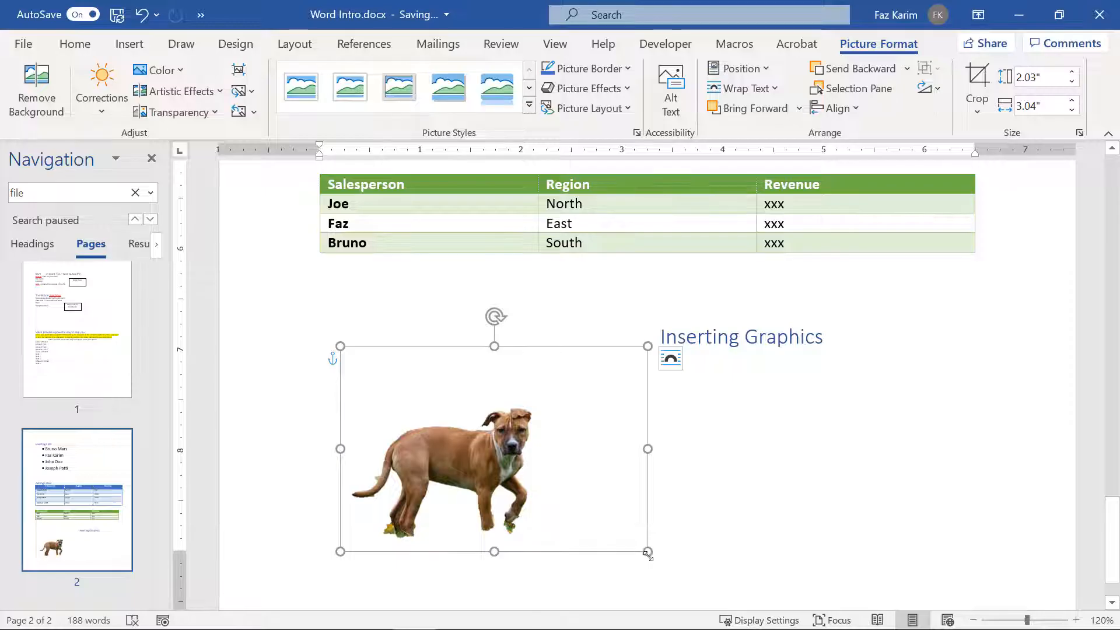
# Step: Shrink the cut-out dog photo to 1.13" by 1.69" and drag it to the page's lower right
pyautogui.moveTo(647, 551); pyautogui.dragTo(462, 456)
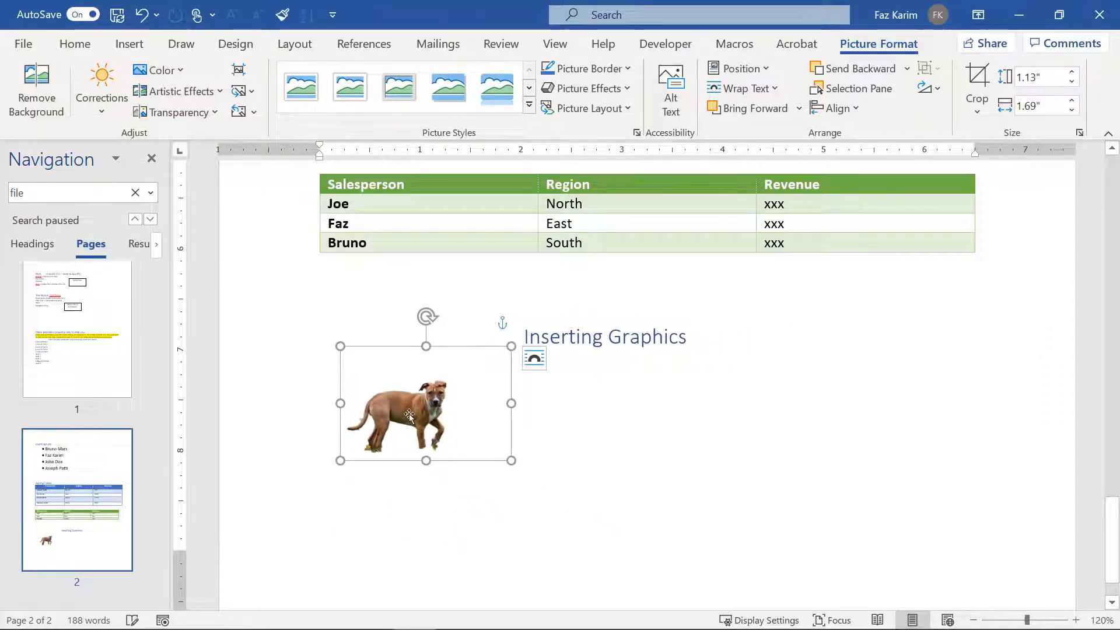
pyautogui.moveTo(410, 415); pyautogui.dragTo(911, 539)
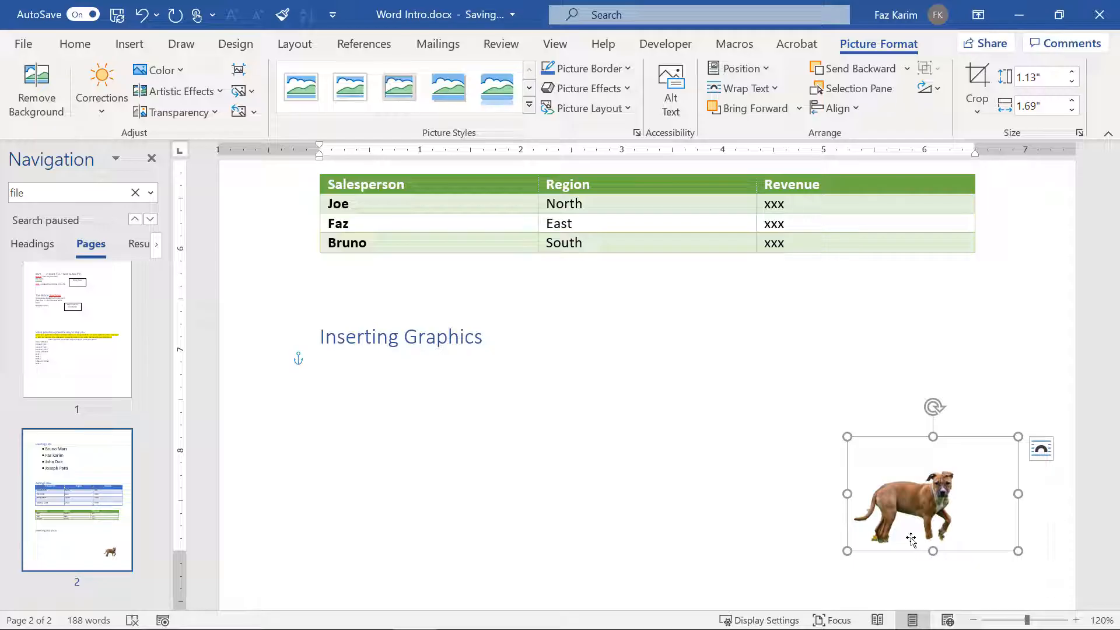
# Step: Start page 3 headed 'Controlling Page Appearance', then open and close its header
pyautogui.click(1039, 449)
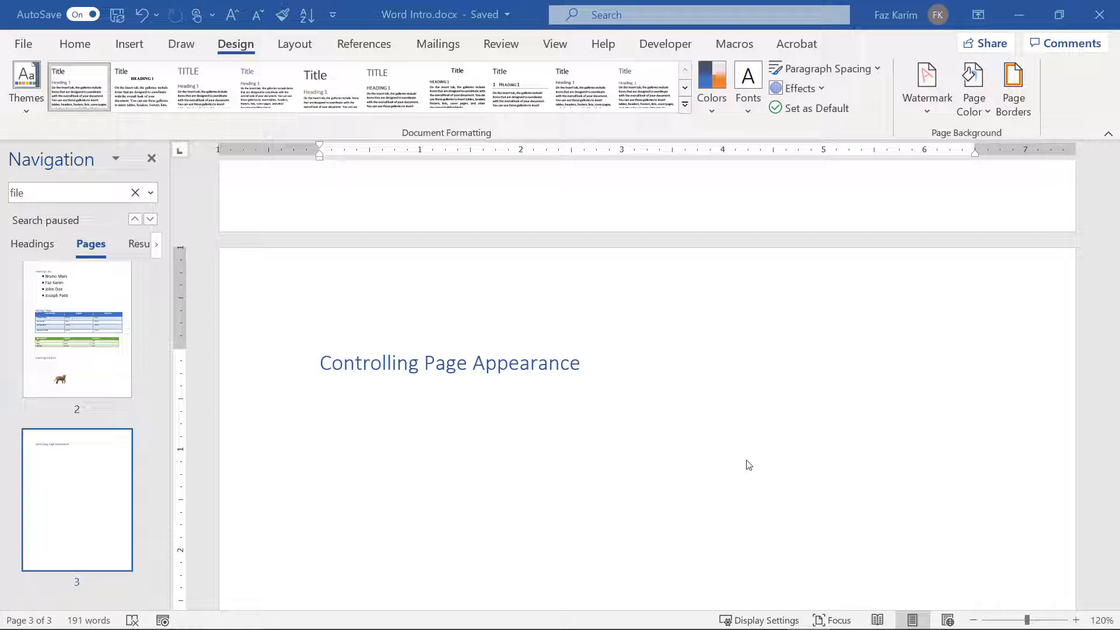
pyautogui.doubleClick(571, 279)
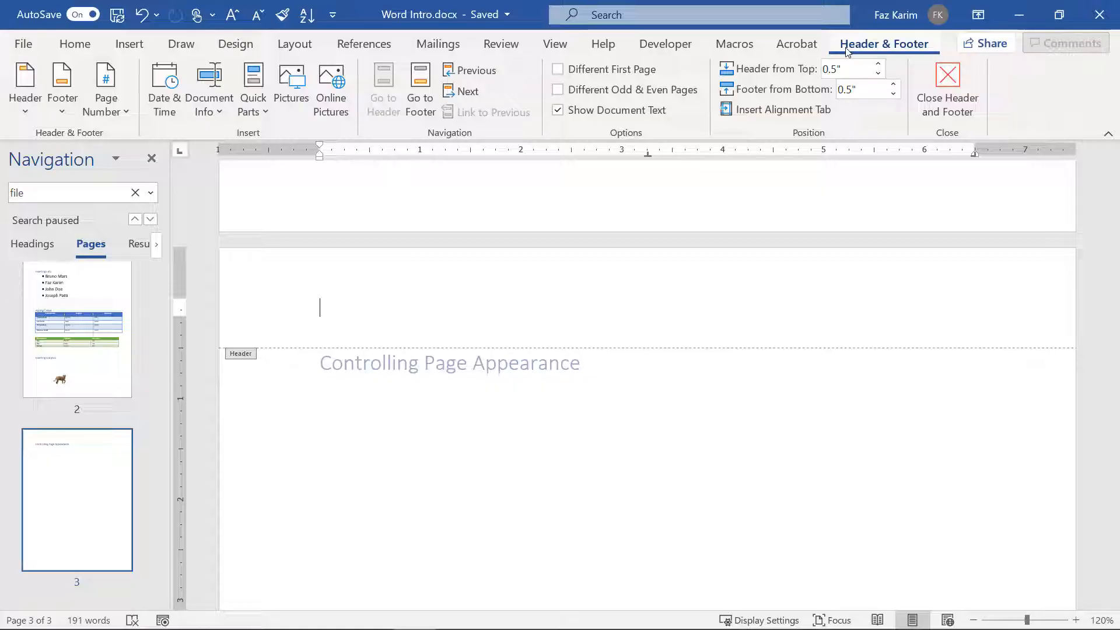
pyautogui.click(948, 96)
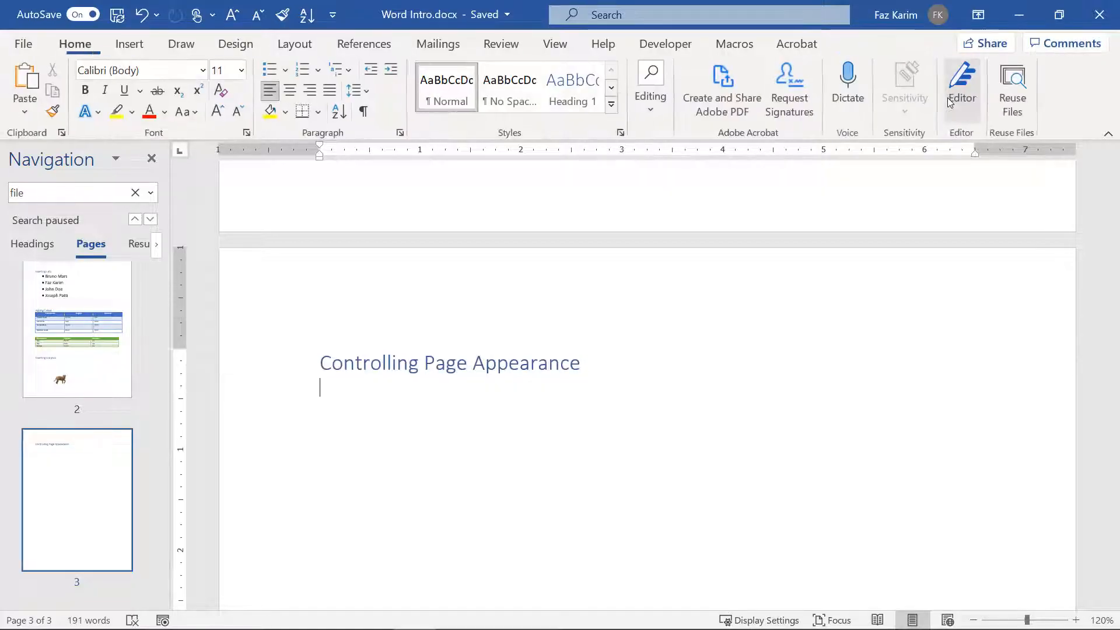
# Step: Open the page 3 header and browse the header, footer and page number galleries without choosing
pyautogui.doubleClick(455, 314)
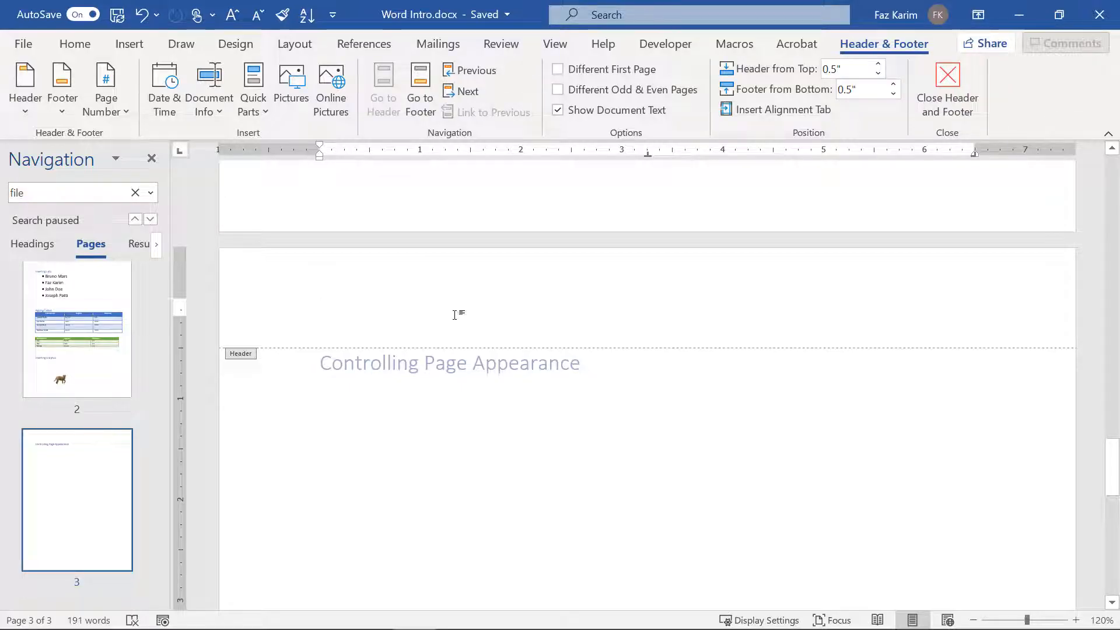
pyautogui.click(28, 113)
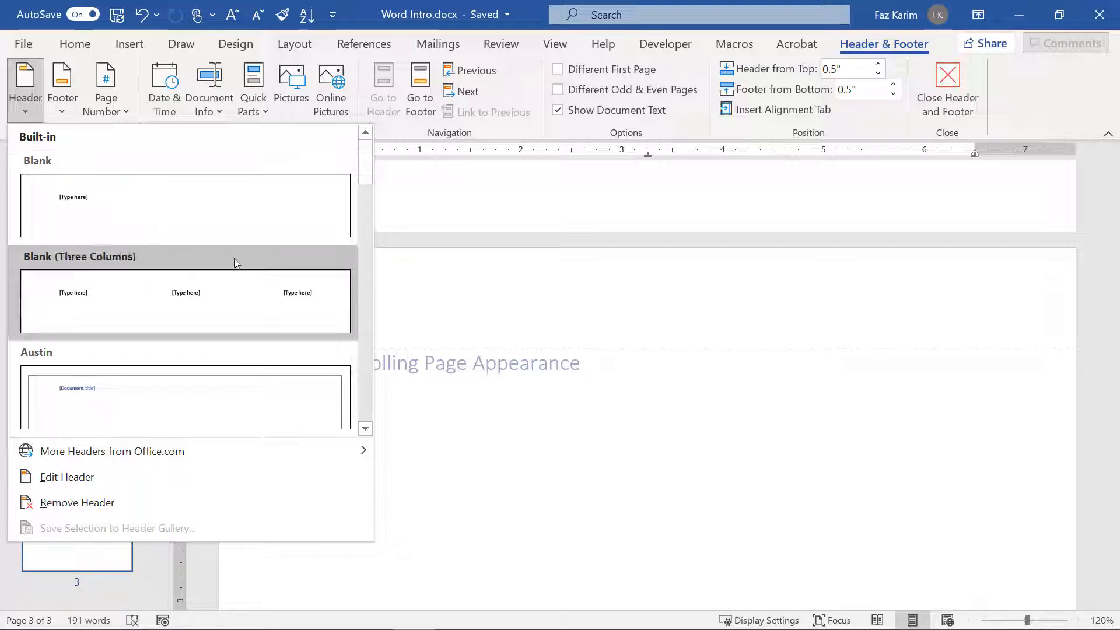
pyautogui.moveTo(367, 177); pyautogui.dragTo(352, 417)
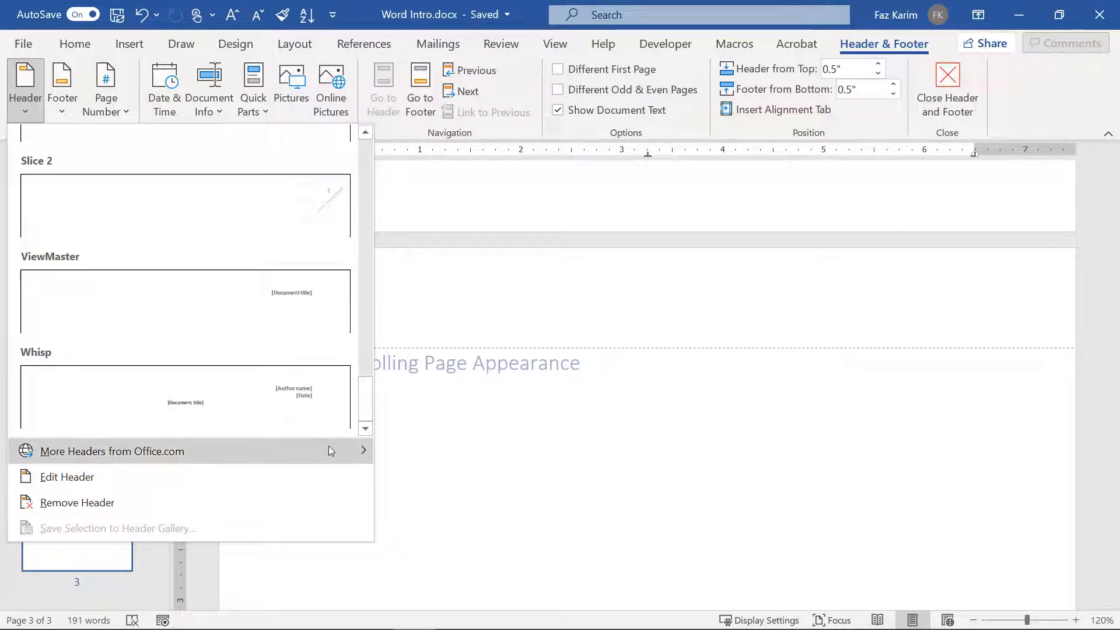
pyautogui.moveTo(328, 449)
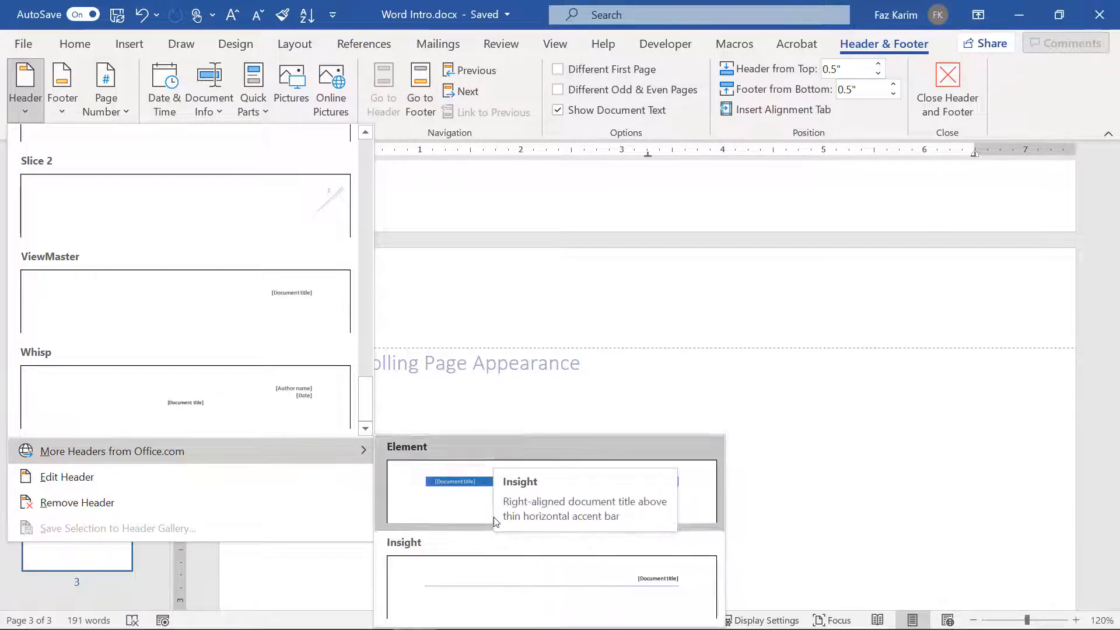
pyautogui.moveTo(365, 396); pyautogui.dragTo(365, 157)
pyautogui.click(57, 98)
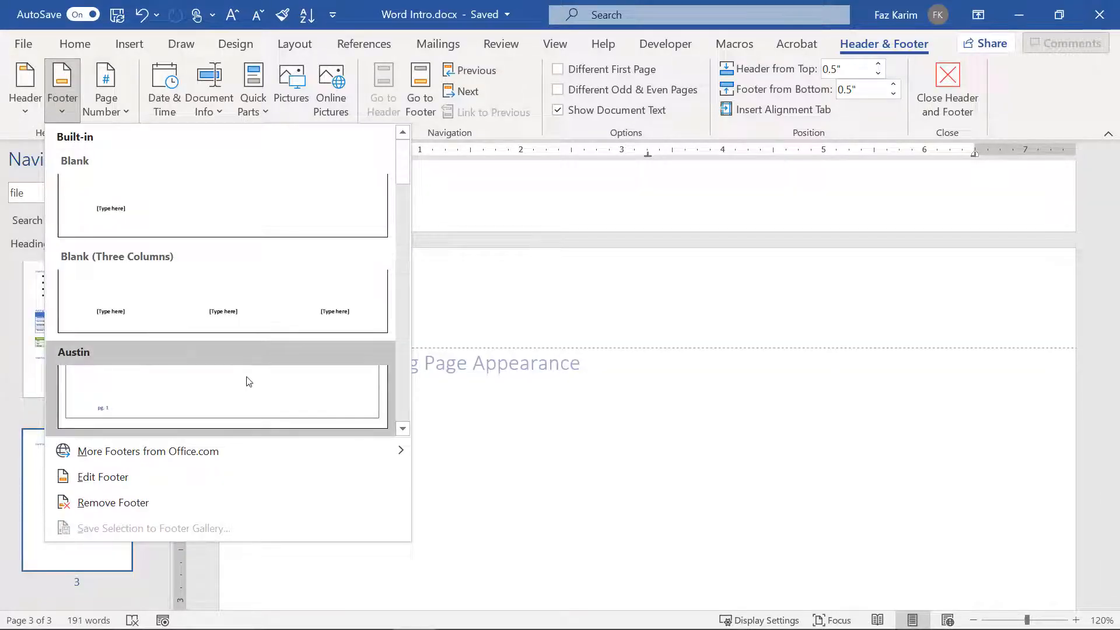
pyautogui.click(107, 112)
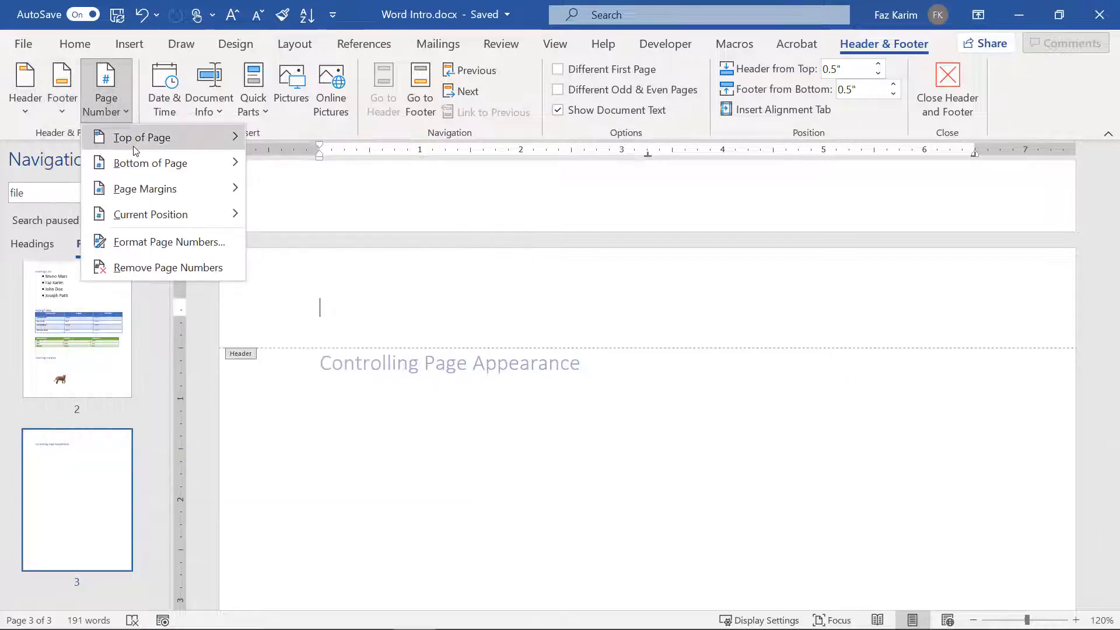
pyautogui.moveTo(135, 140)
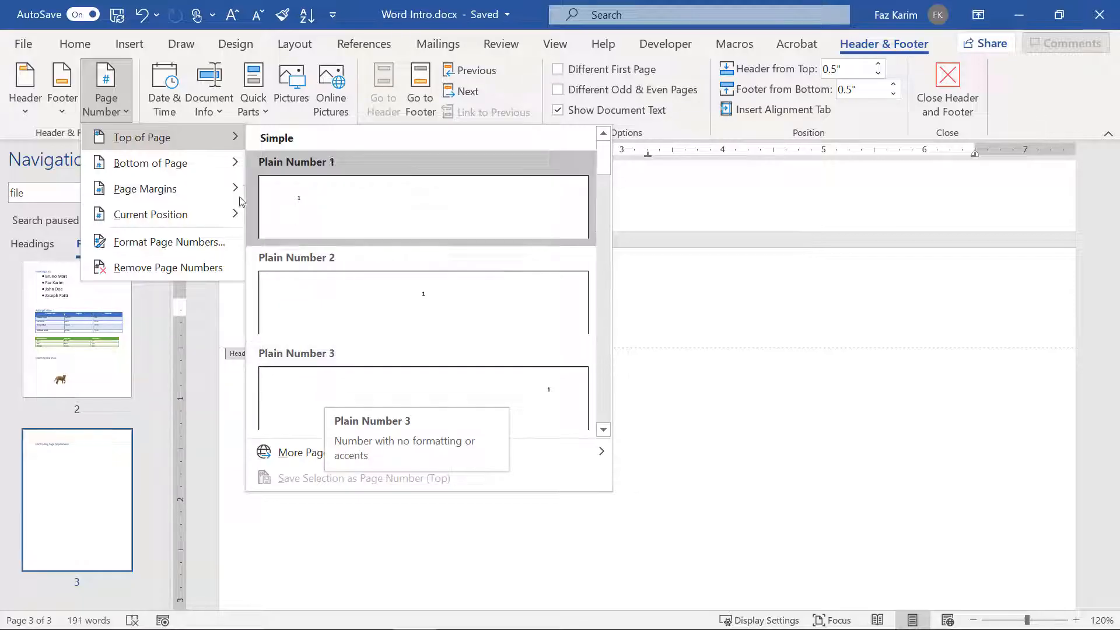
pyautogui.press('Escape')
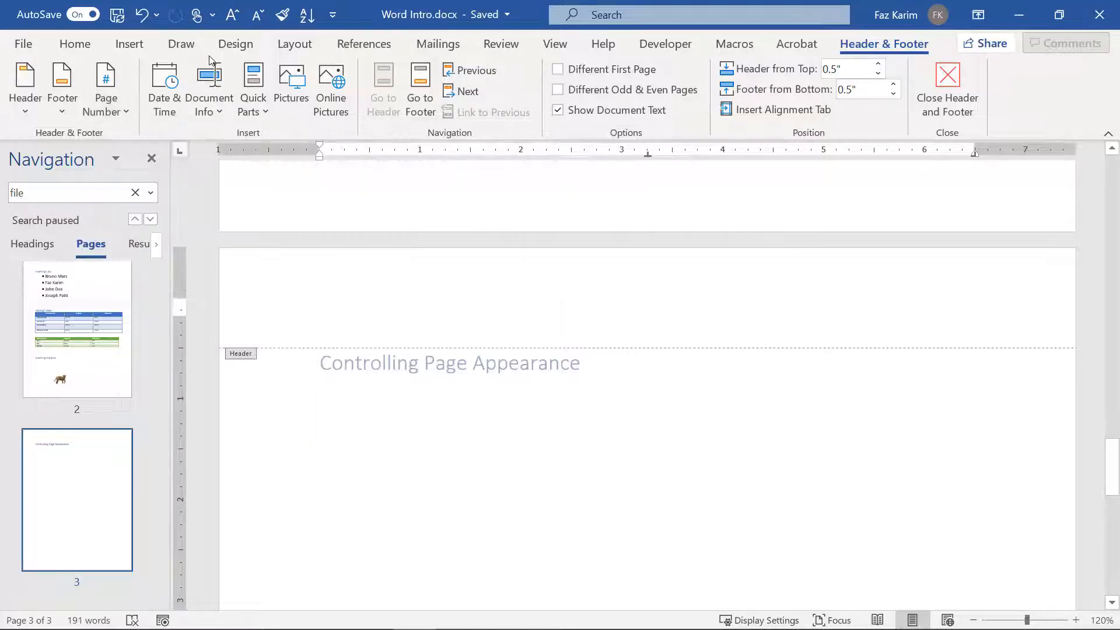
# Step: Open the Date and Time formats twice and cancel both times without inserting a date
pyautogui.click(169, 88)
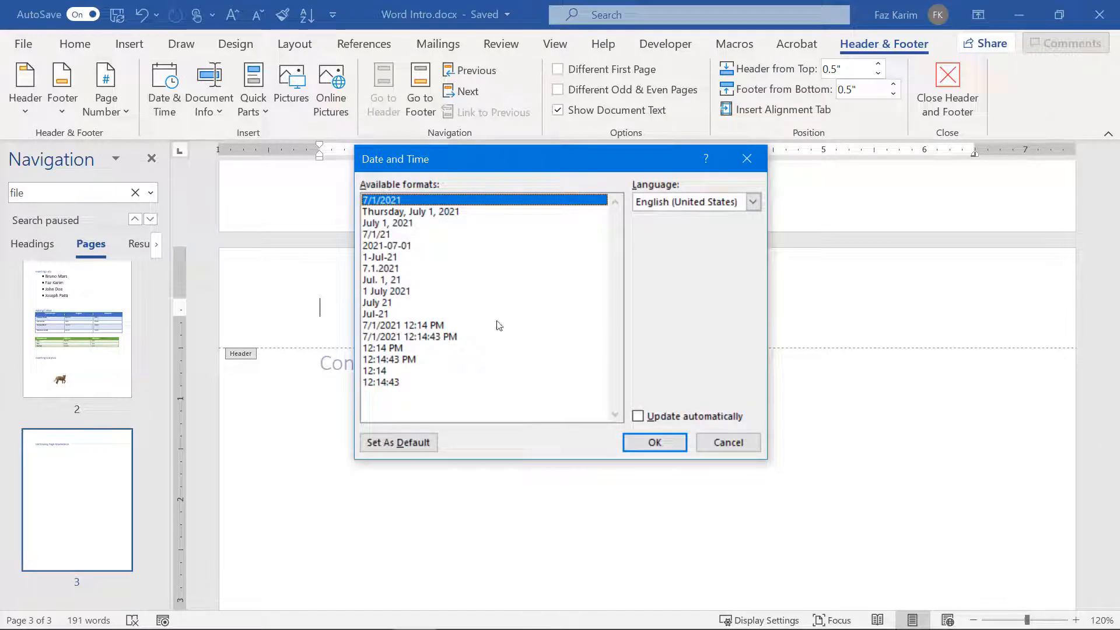
pyautogui.click(723, 443)
pyautogui.click(155, 121)
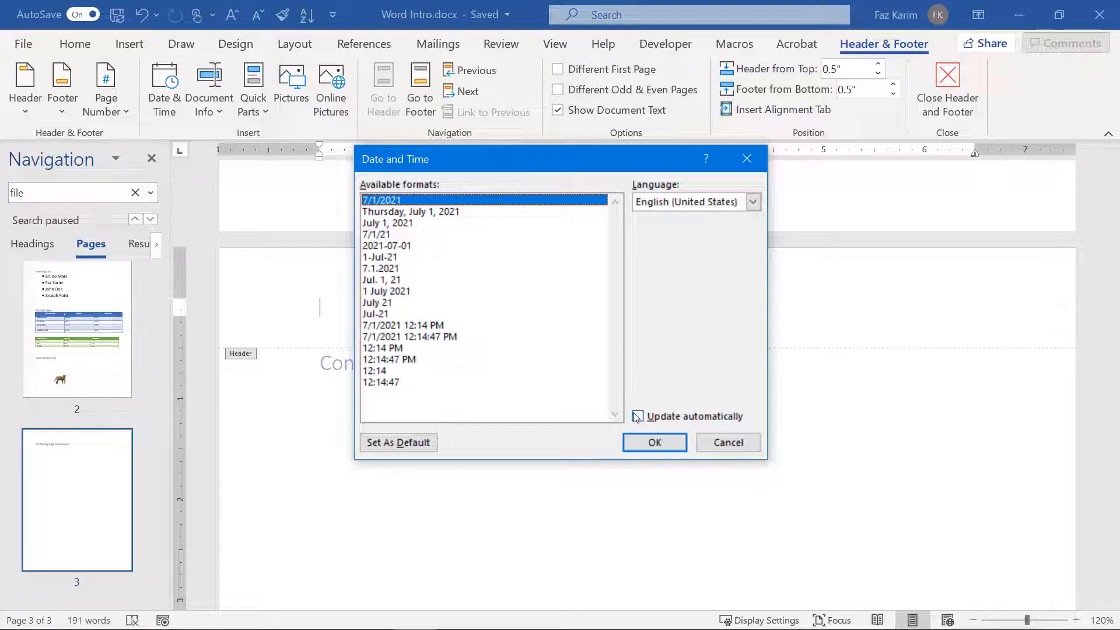
pyautogui.click(728, 442)
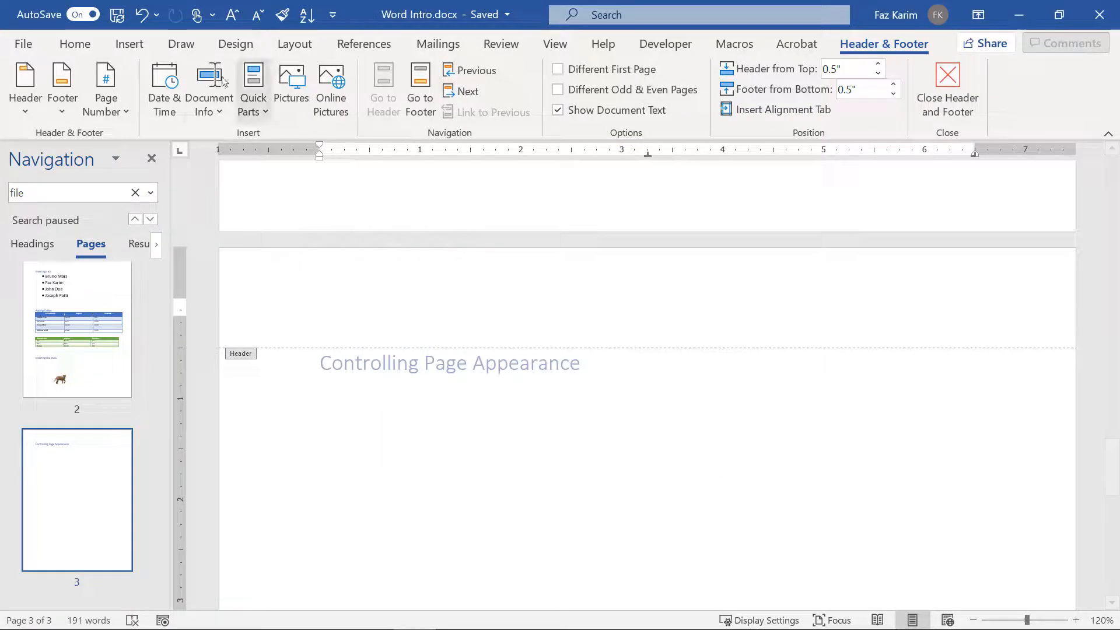
pyautogui.click(220, 110)
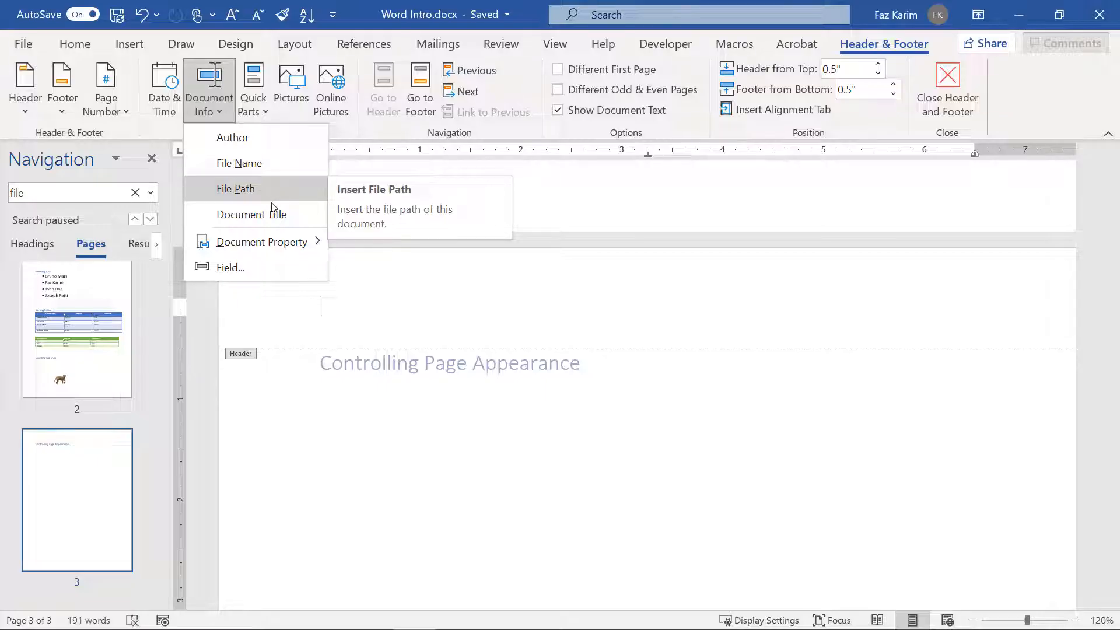
pyautogui.click(265, 149)
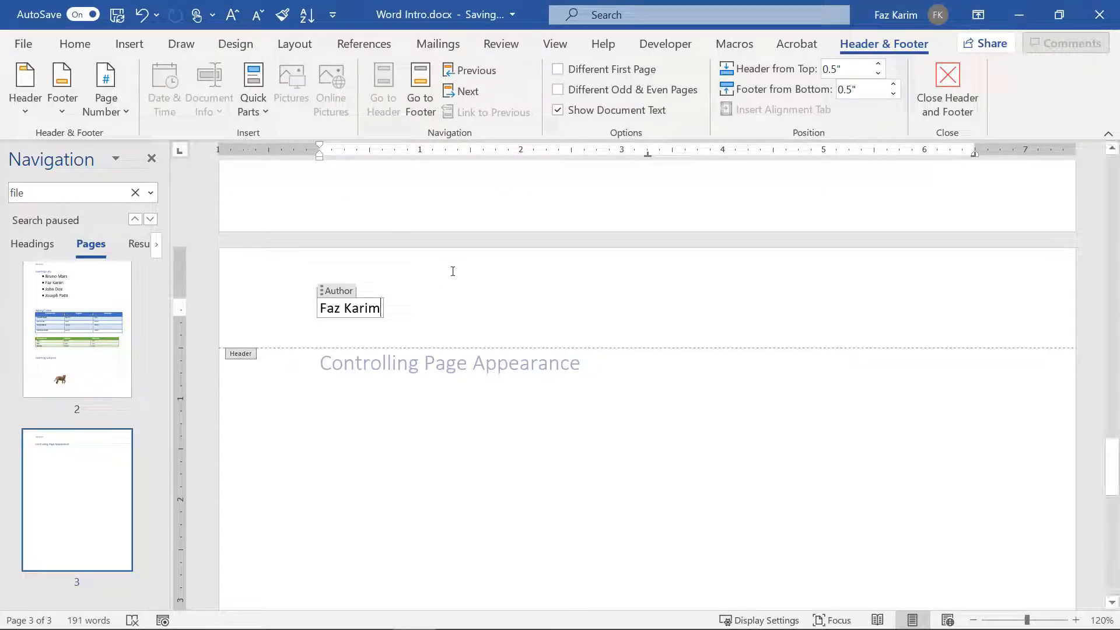
pyautogui.click(610, 306)
pyautogui.click(208, 99)
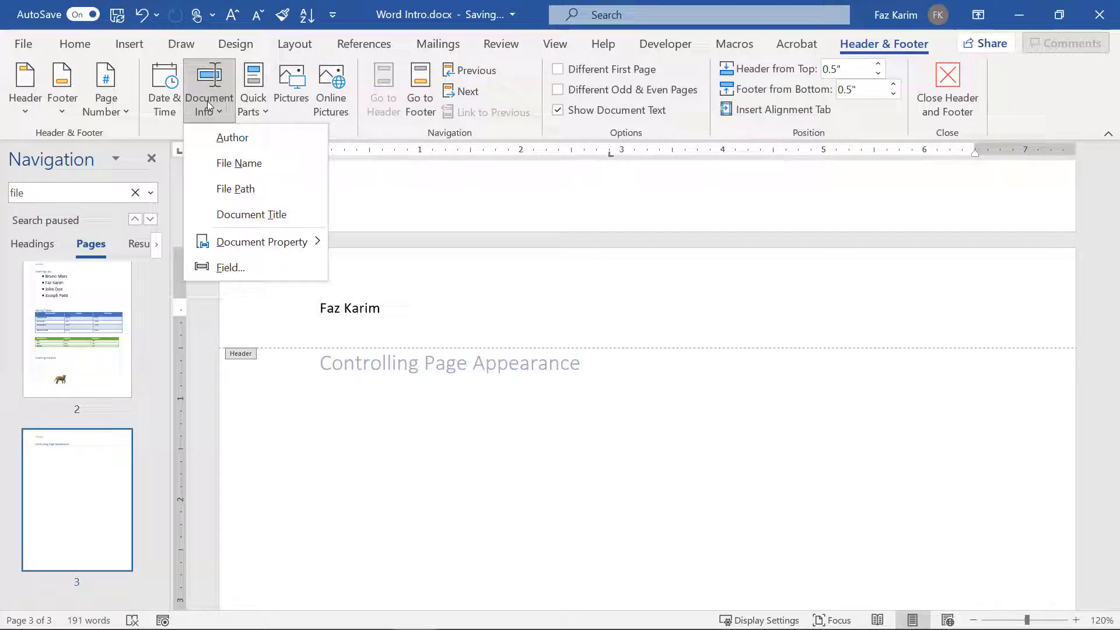
pyautogui.click(246, 187)
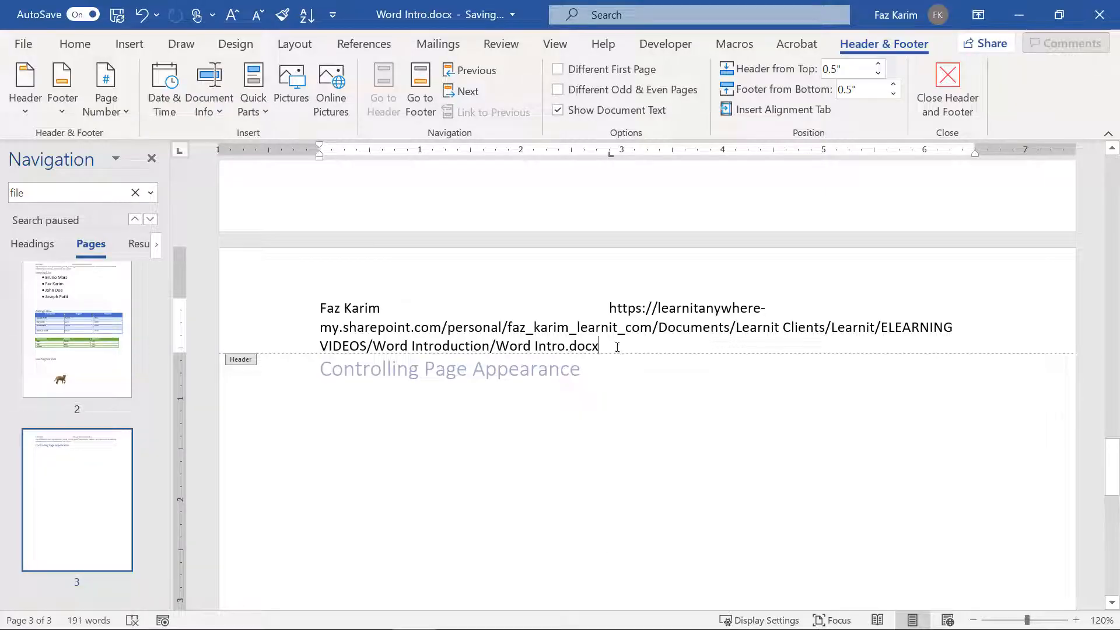
pyautogui.moveTo(617, 347); pyautogui.dragTo(314, 295)
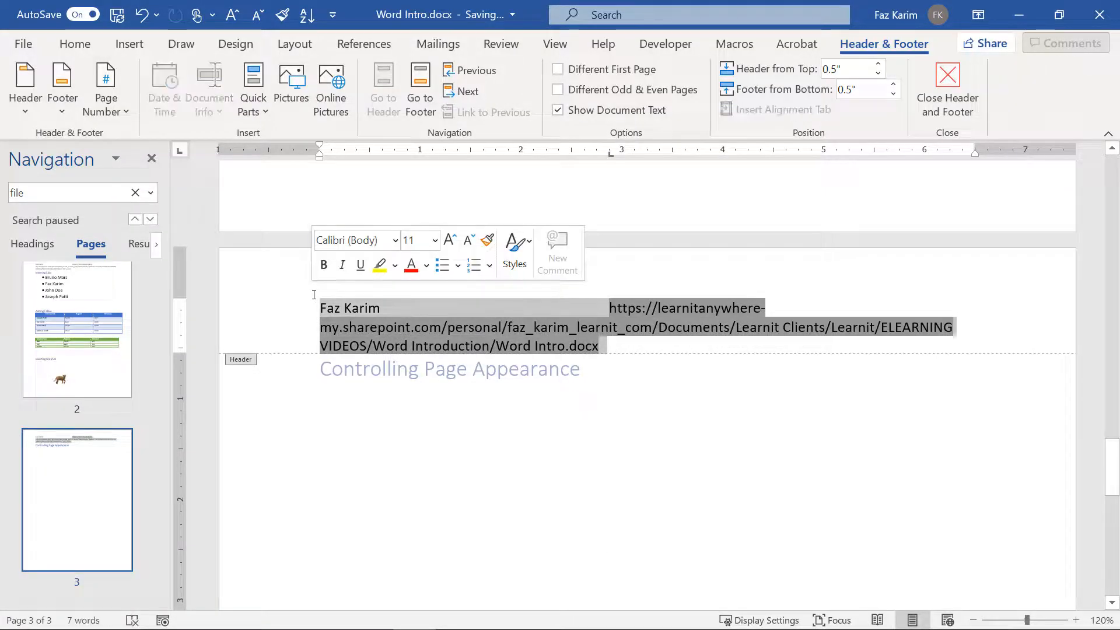
pyautogui.press('Delete')
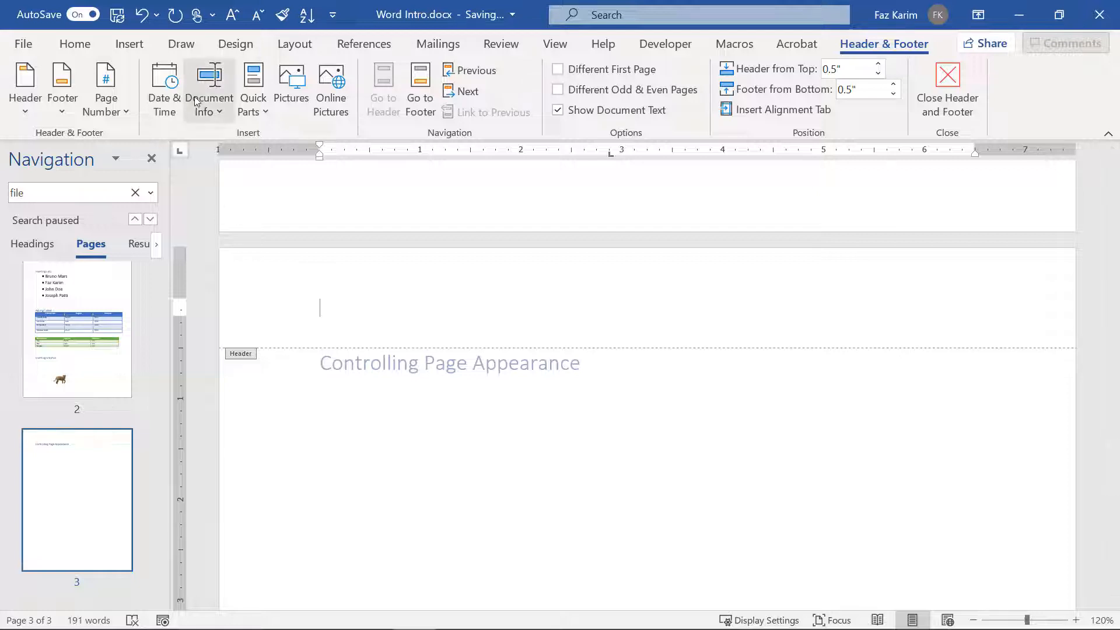
pyautogui.click(196, 102)
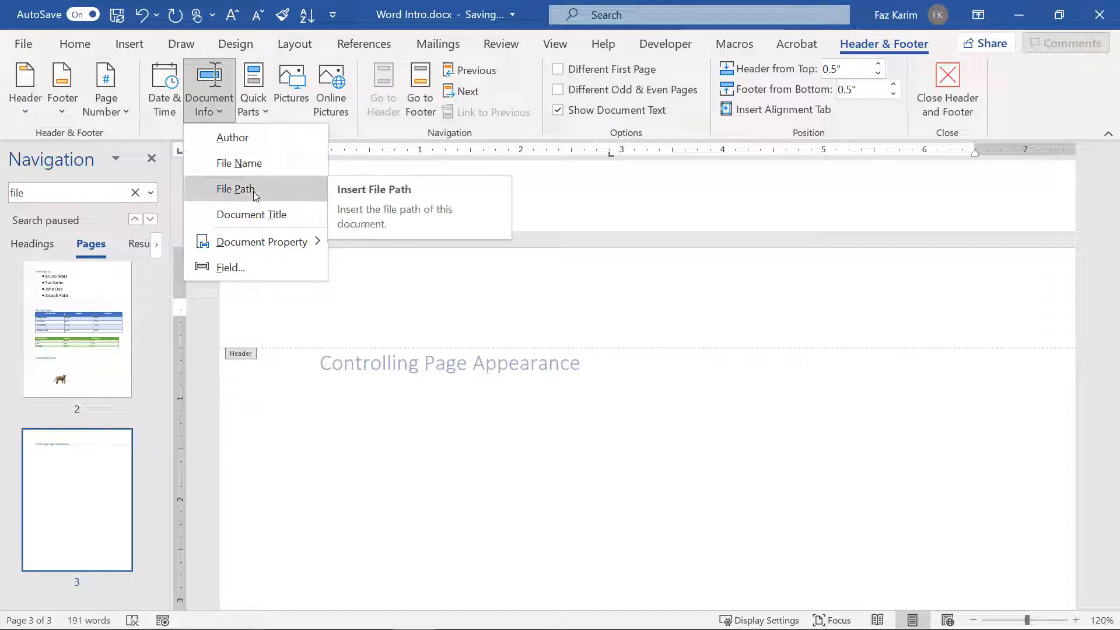
pyautogui.click(270, 219)
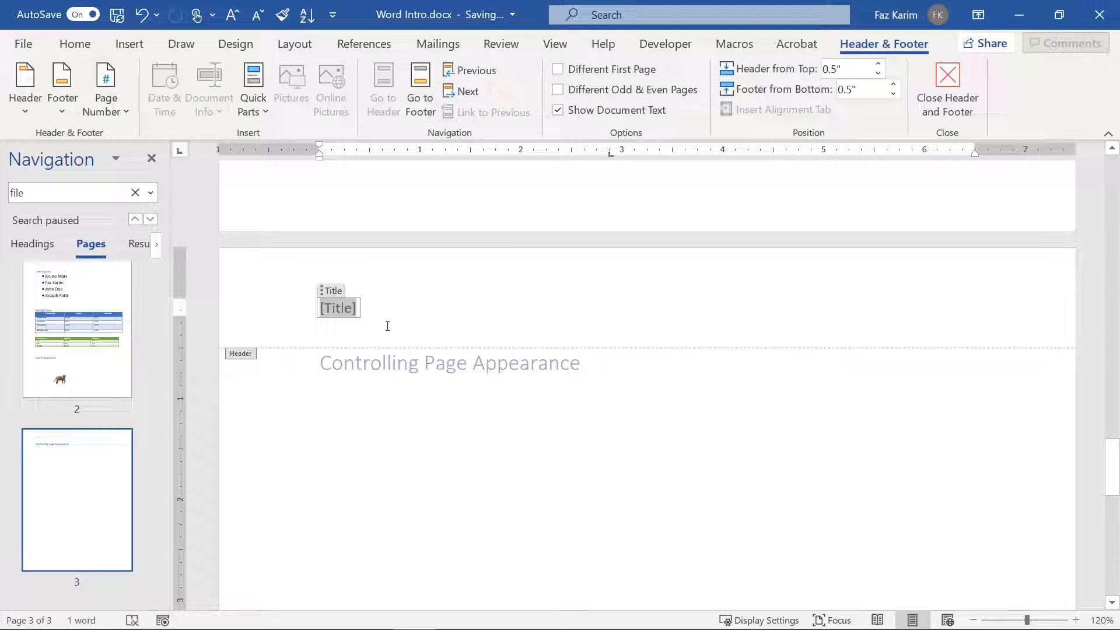
pyautogui.press('Delete')
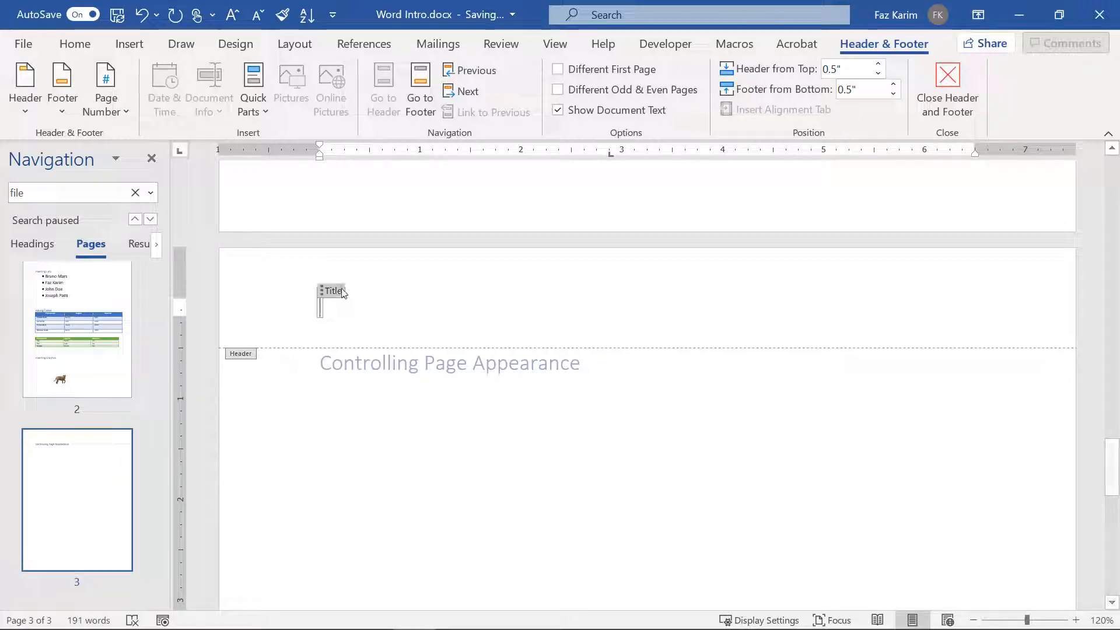
pyautogui.click(341, 291)
pyautogui.press('Delete')
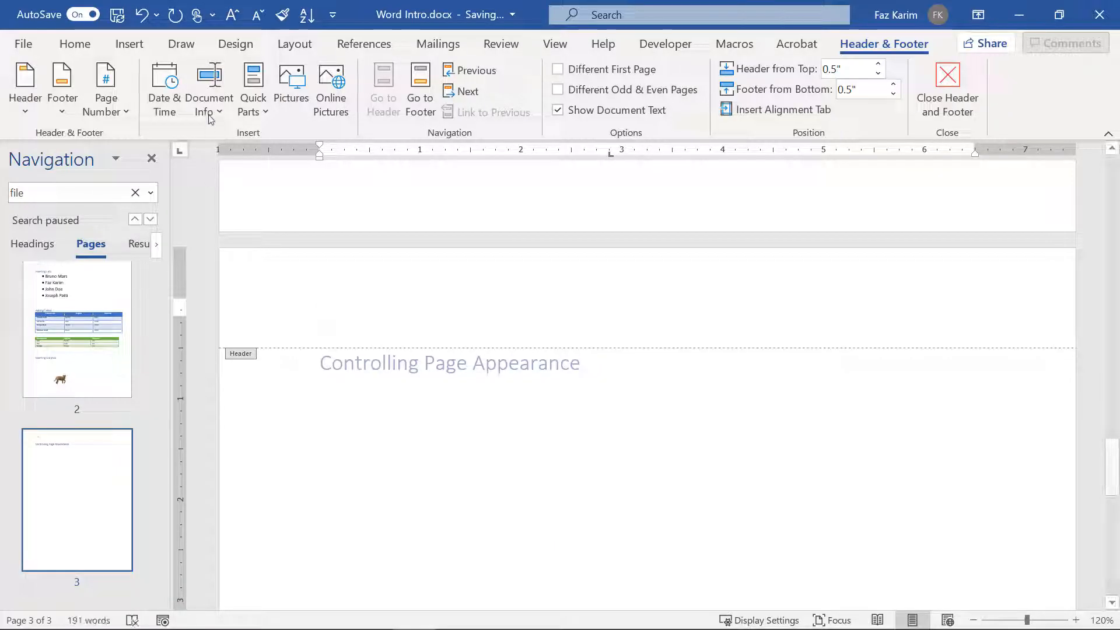
pyautogui.click(210, 119)
pyautogui.click(232, 143)
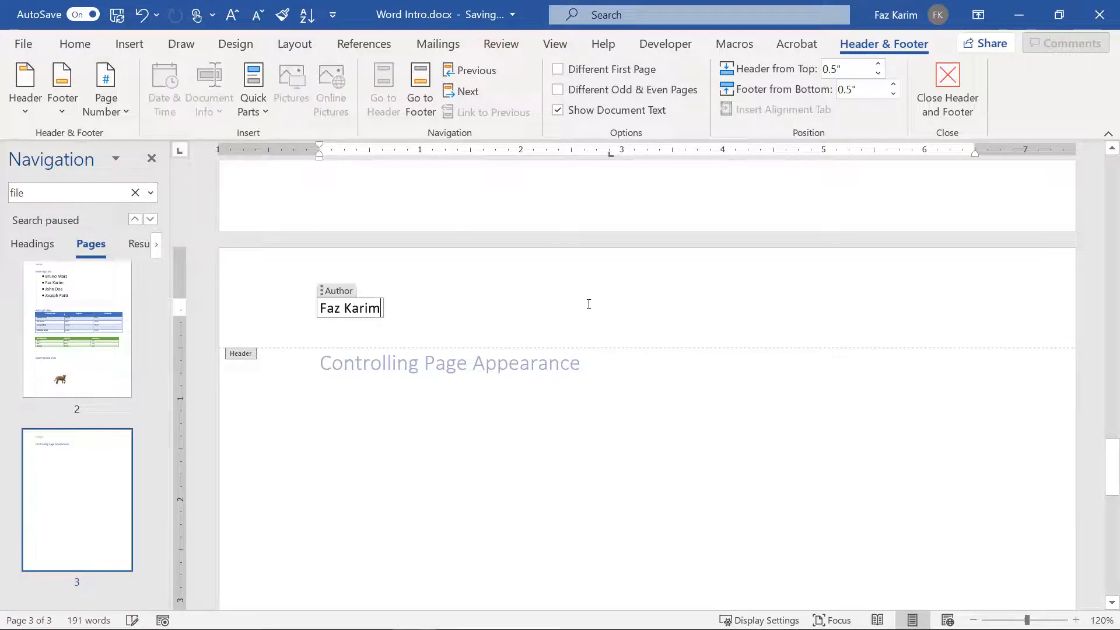
pyautogui.click(348, 293)
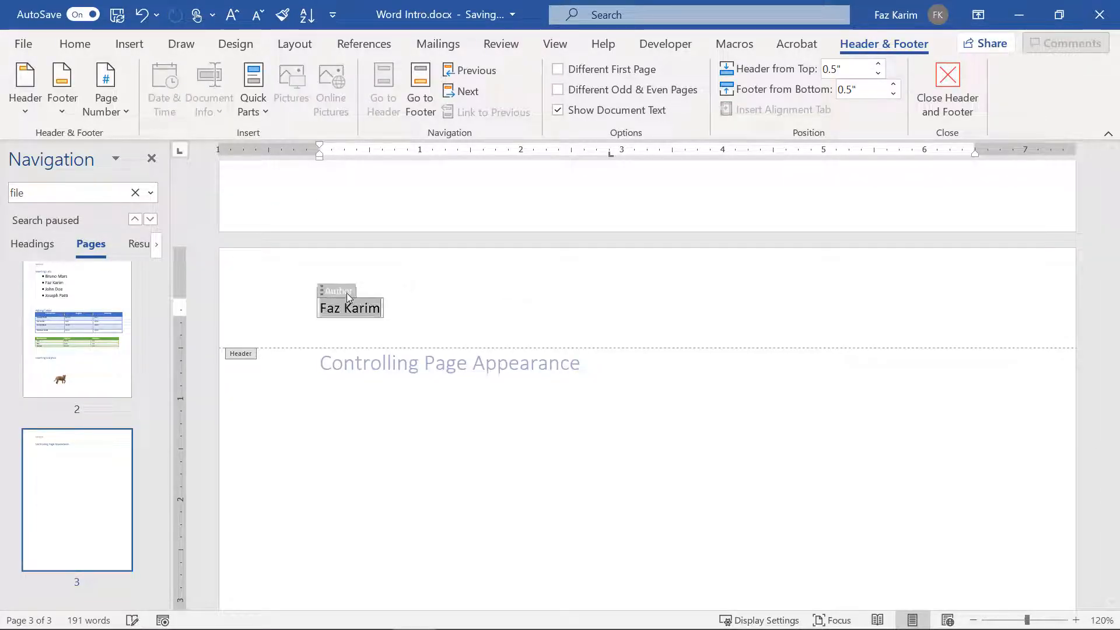
pyautogui.press('Delete')
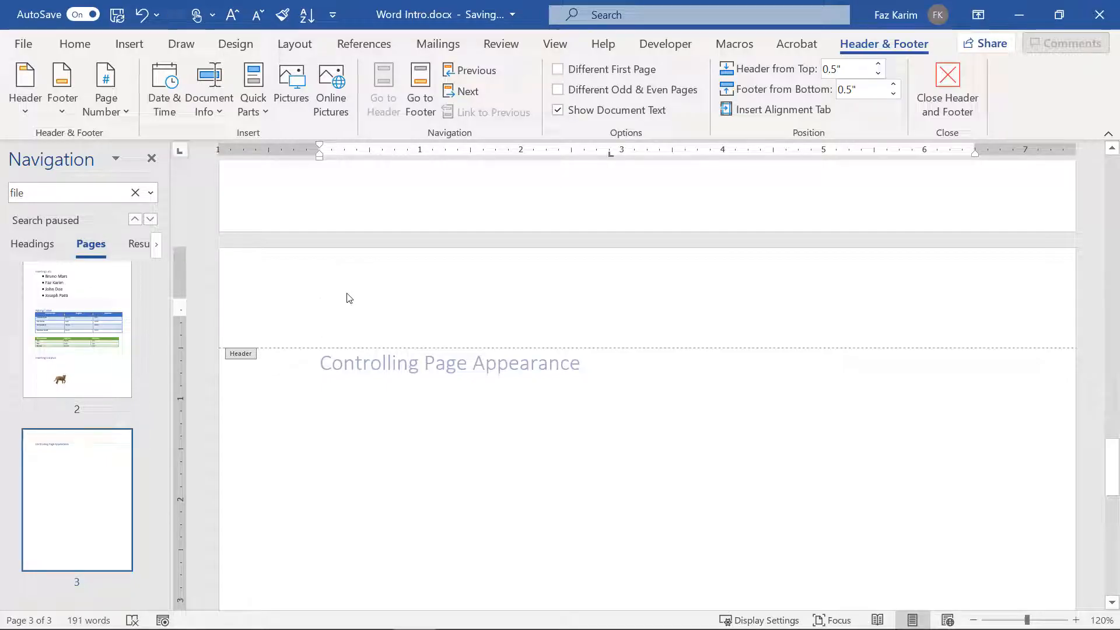
# Step: Insert a Blank header reading 'Word Introduction' in place of the placeholder, then close header editing
pyautogui.click(28, 101)
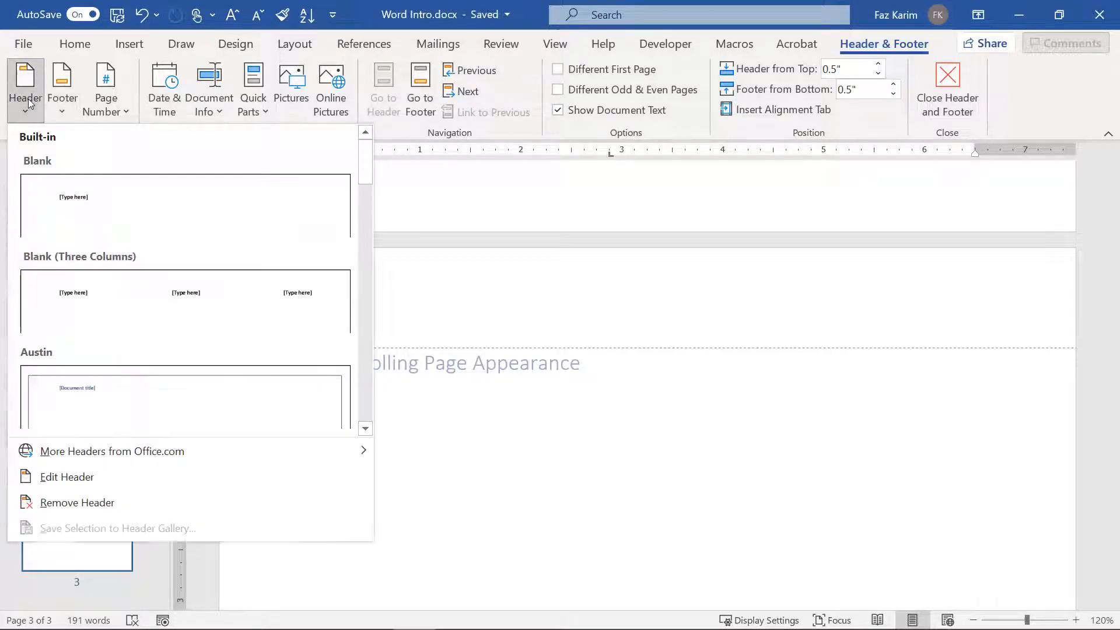
pyautogui.click(102, 207)
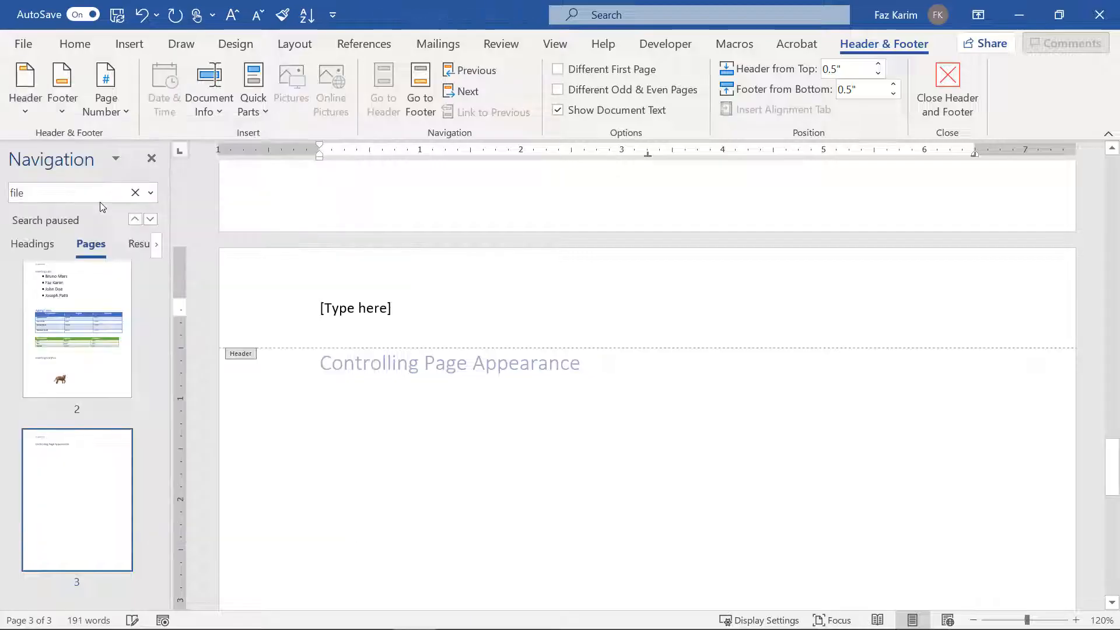
pyautogui.write('WOrd')
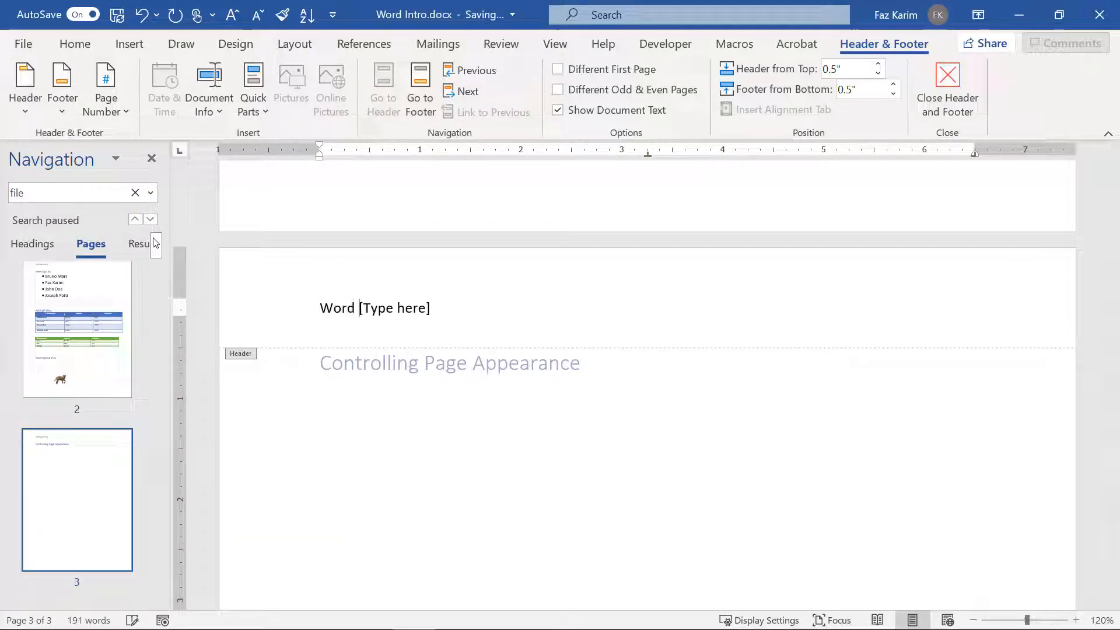
pyautogui.press('BackSpace')
pyautogui.press('BackSpace')
pyautogui.press('BackSpace')
pyautogui.press('BackSpace')
pyautogui.press('BackSpace')
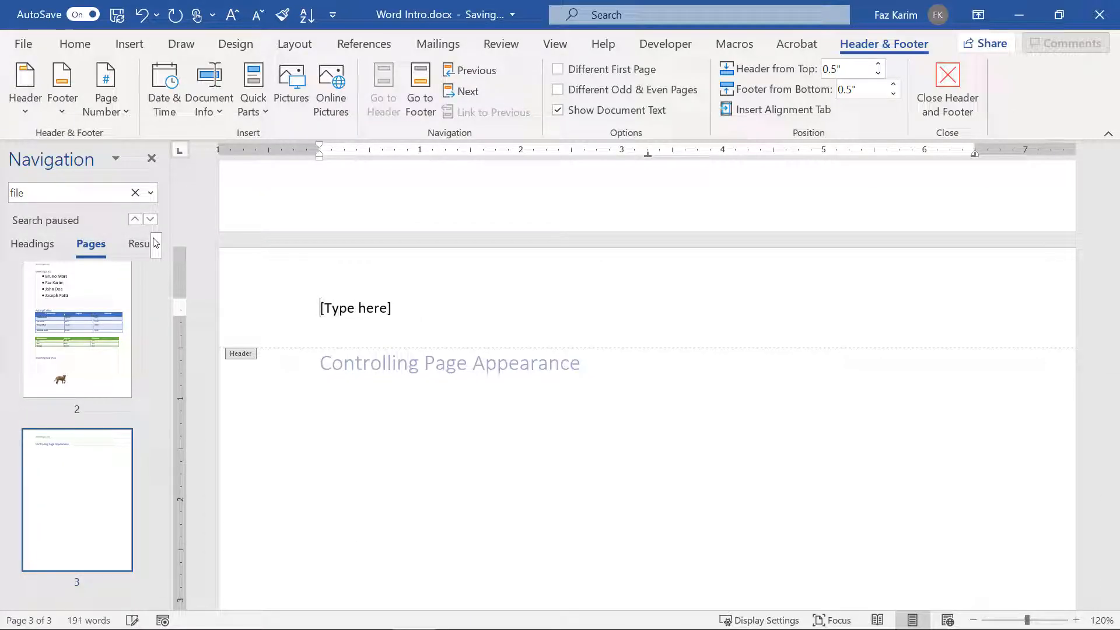
pyautogui.click(383, 313)
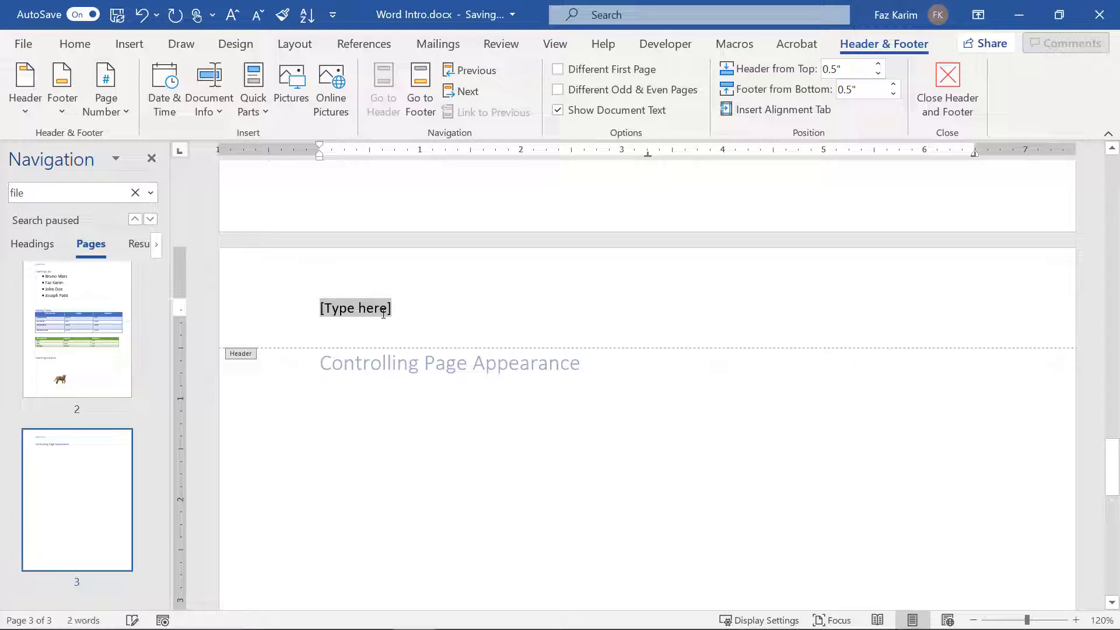
pyautogui.write('Word O')
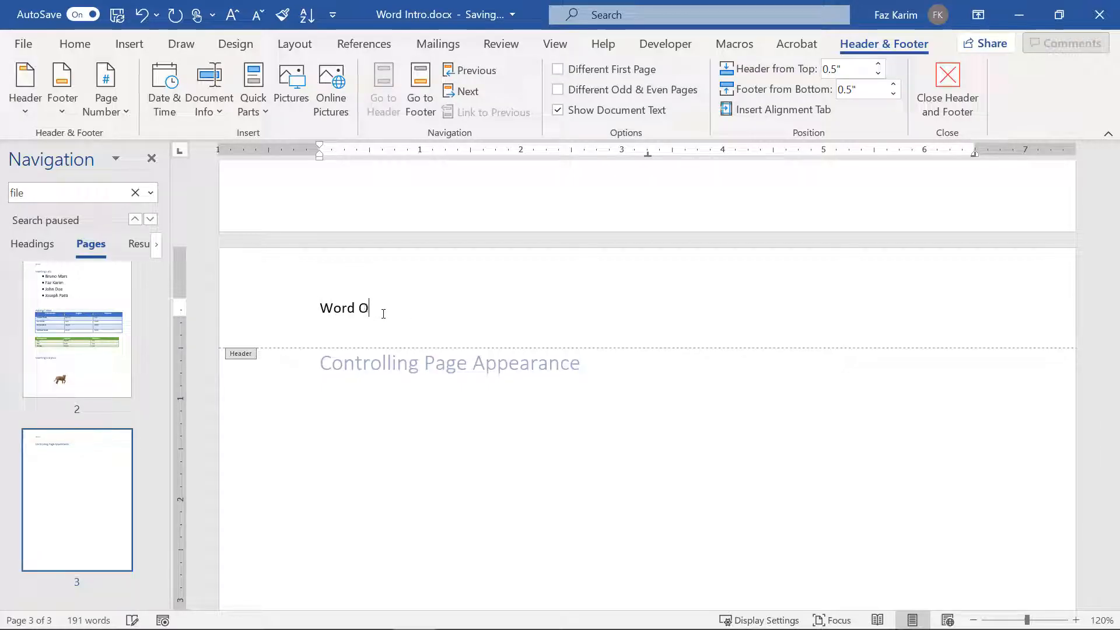
pyautogui.press('BackSpace')
pyautogui.write('Introdu')
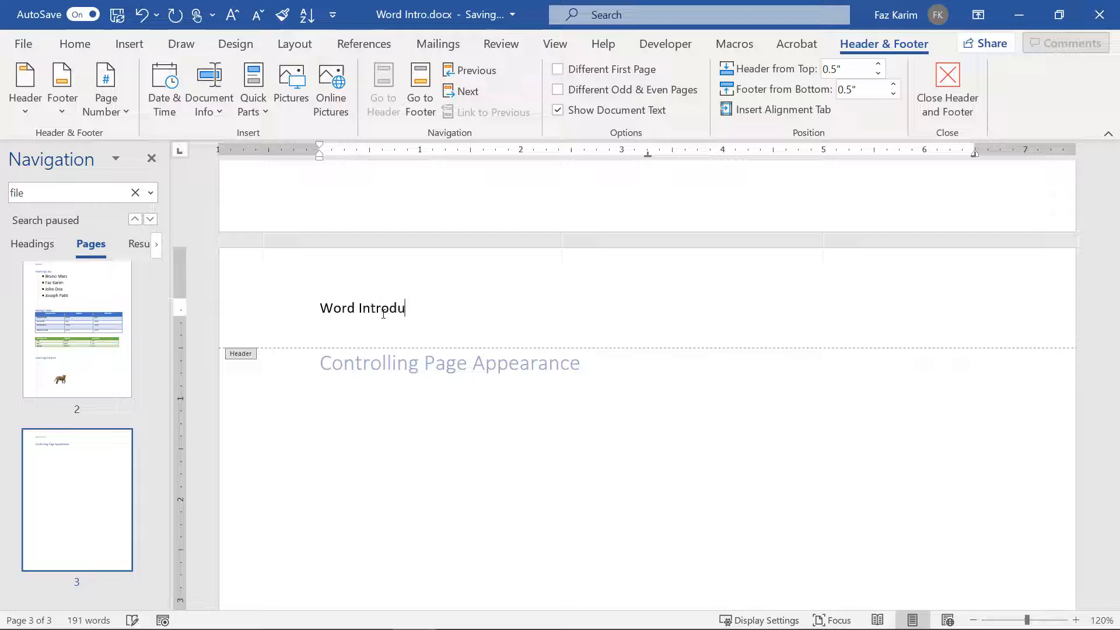
pyautogui.write('ction')
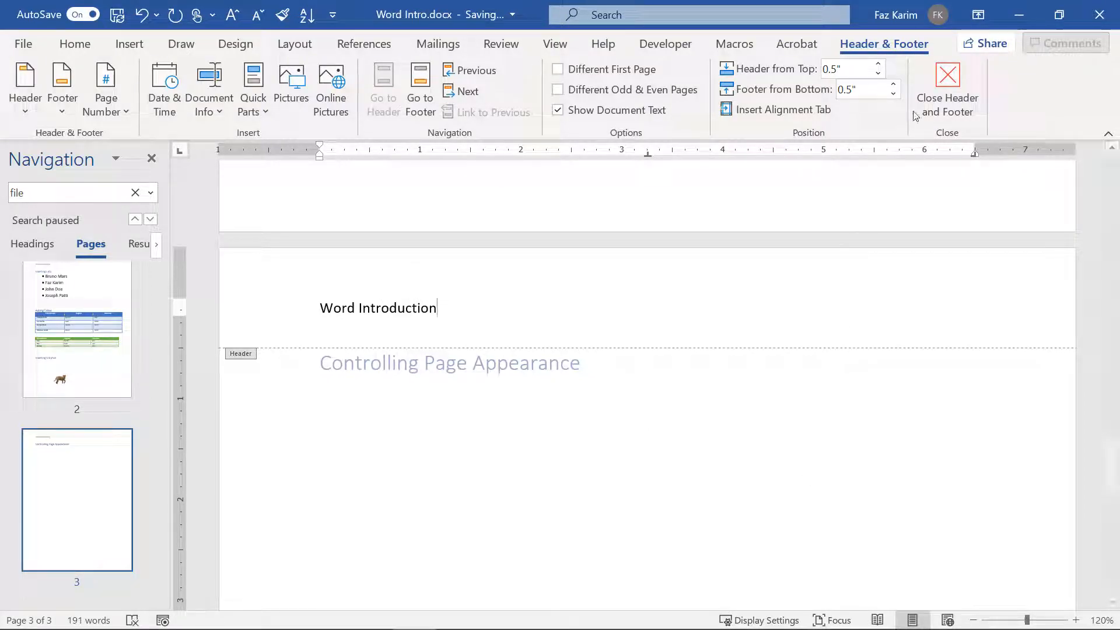
pyautogui.click(947, 87)
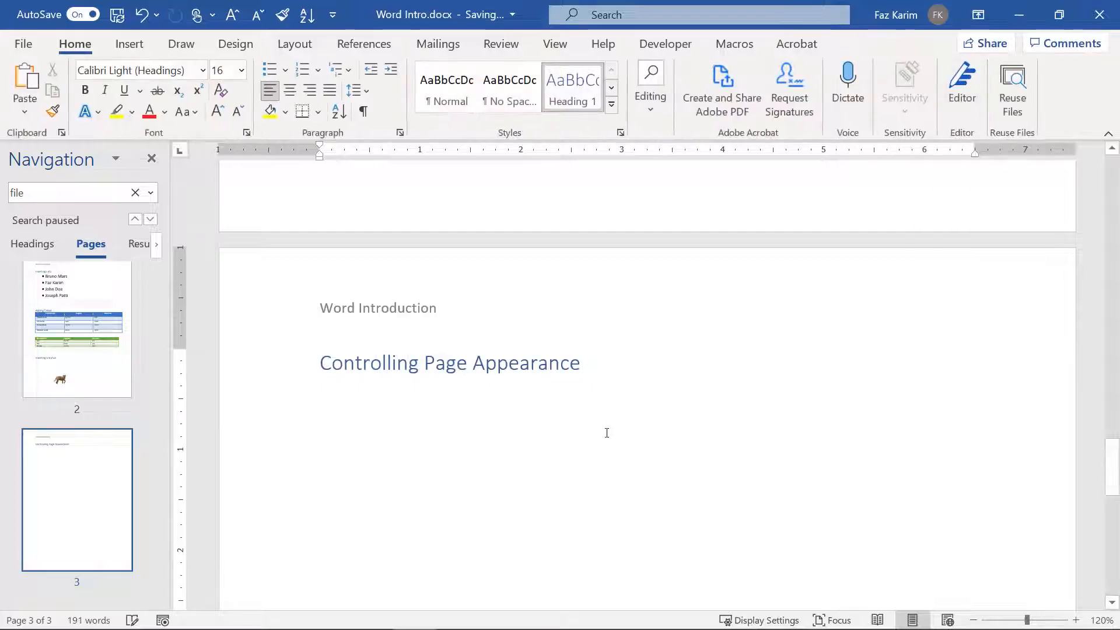
# Step: Open the page 1 header, lower Header from Top to 0.3", restore 0.5", and return to the body
pyautogui.scroll(15, 607, 433)
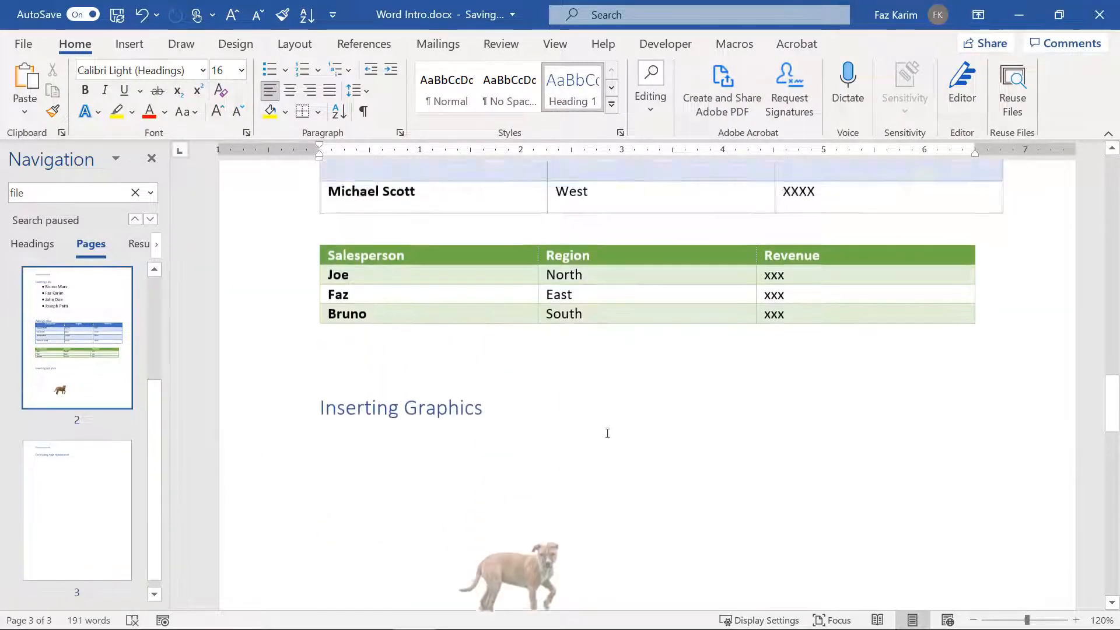
pyautogui.scroll(15, 607, 433)
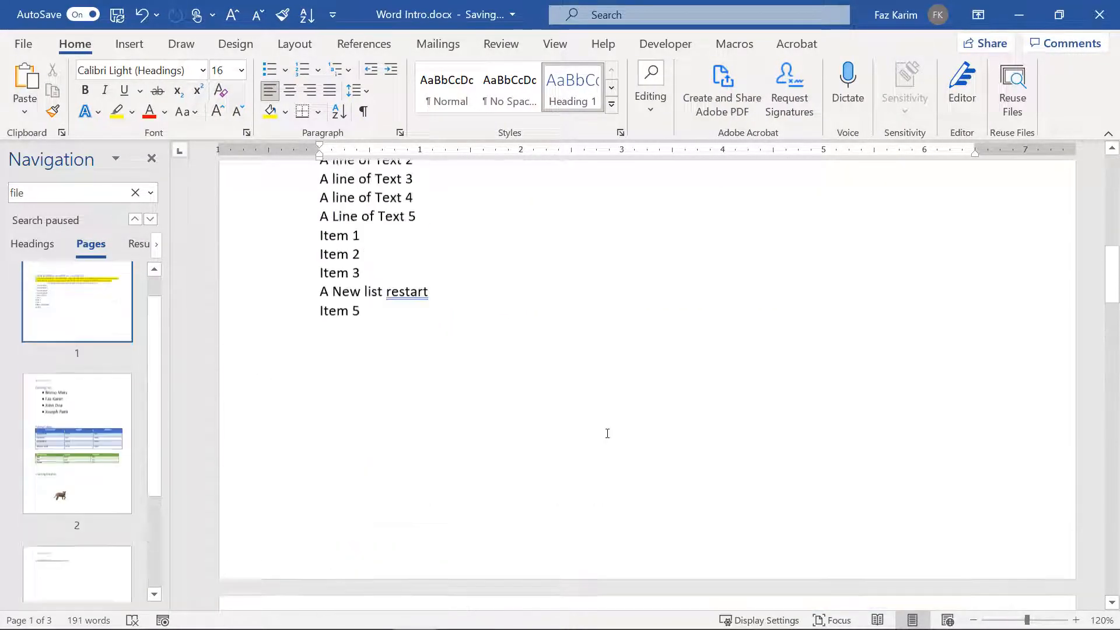
pyautogui.scroll(1, 607, 433)
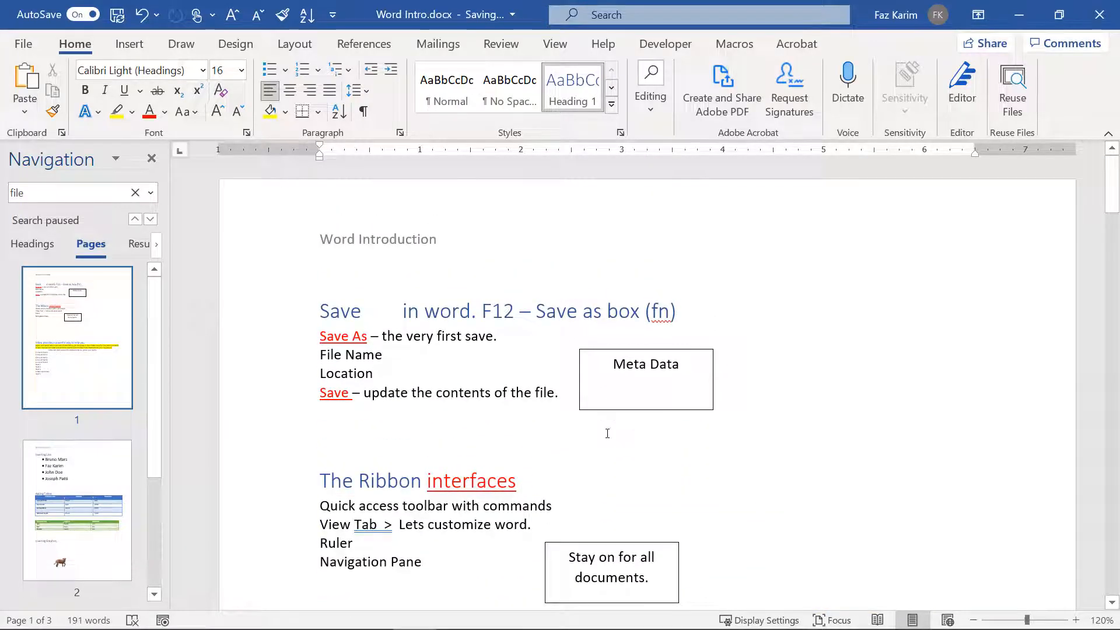
pyautogui.doubleClick(352, 239)
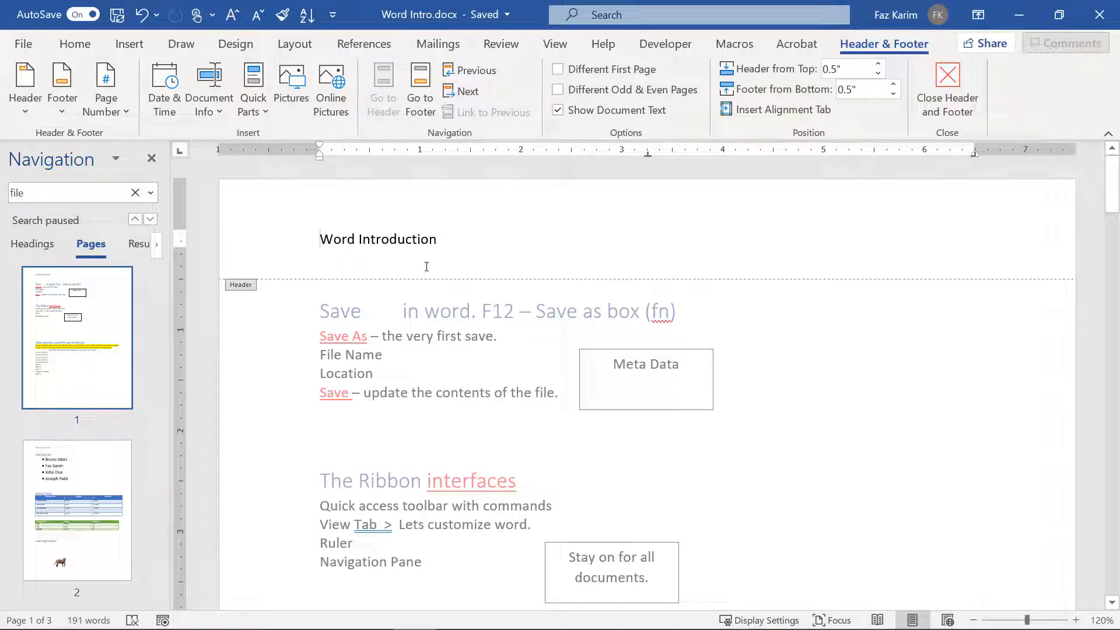
pyautogui.click(877, 74)
pyautogui.click(877, 74)
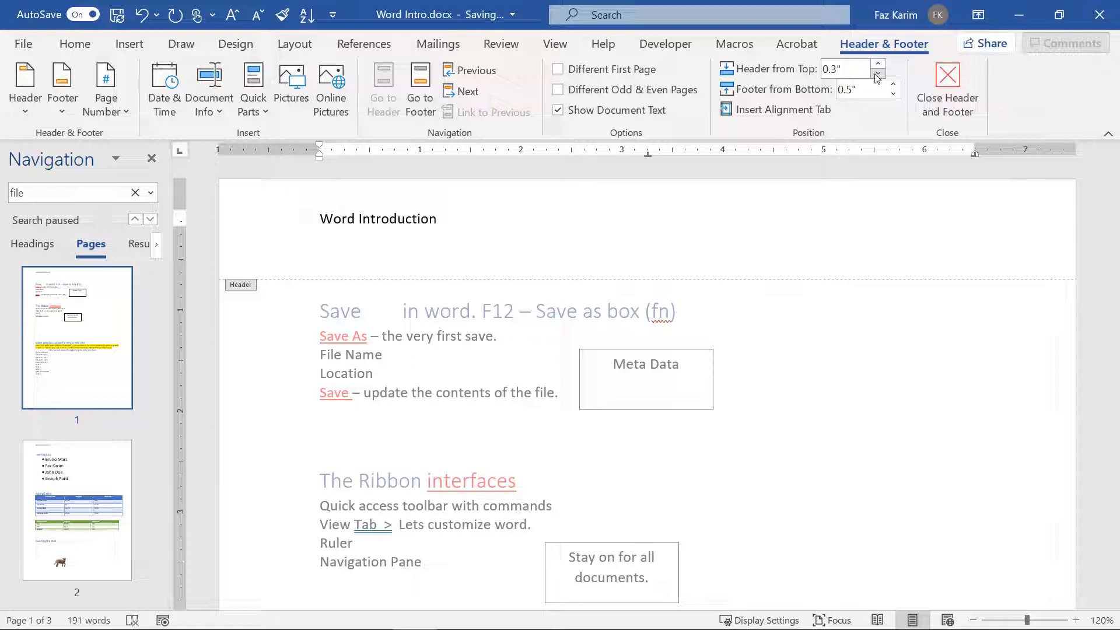
pyautogui.click(878, 63)
pyautogui.click(877, 64)
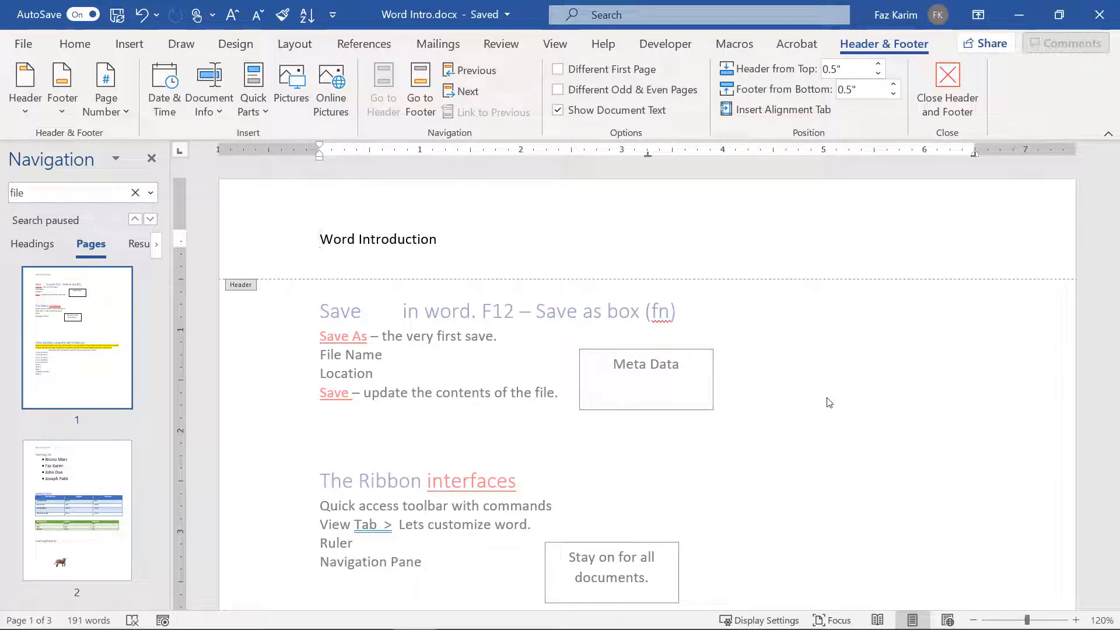
pyautogui.doubleClick(830, 402)
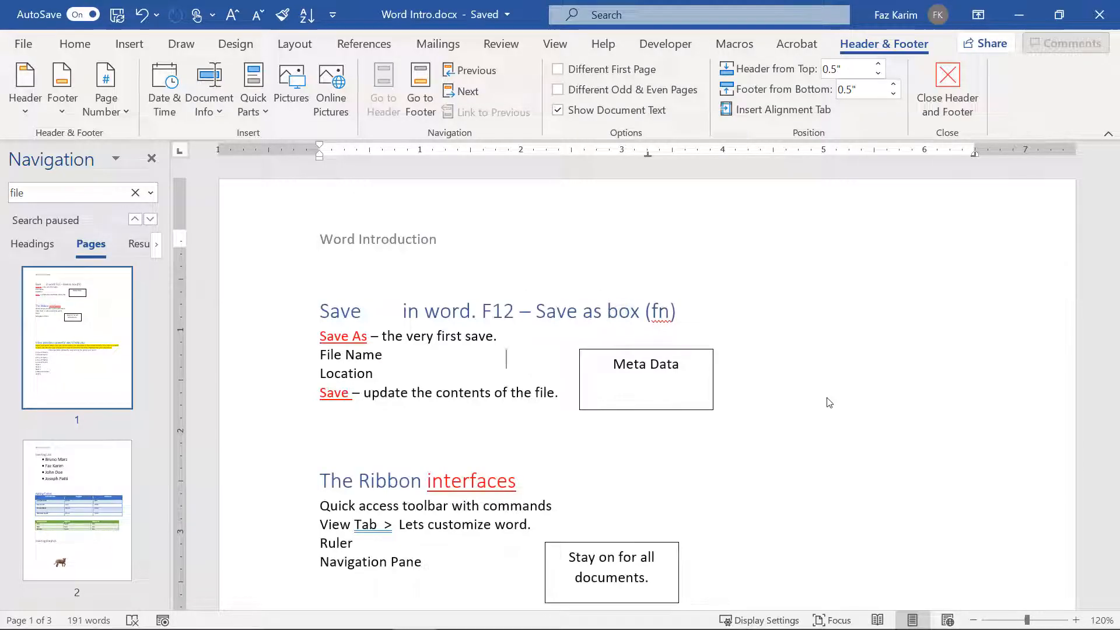
# Step: Check the Insert header gallery and the header without changes, then show the Design tab's page background features
pyautogui.click(129, 46)
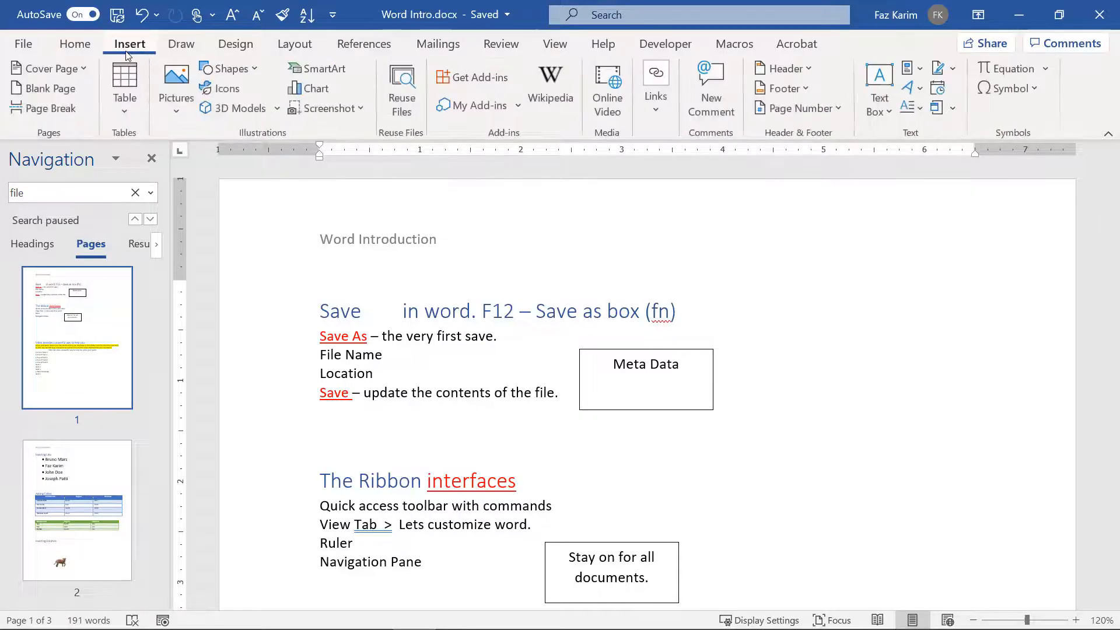
pyautogui.click(807, 74)
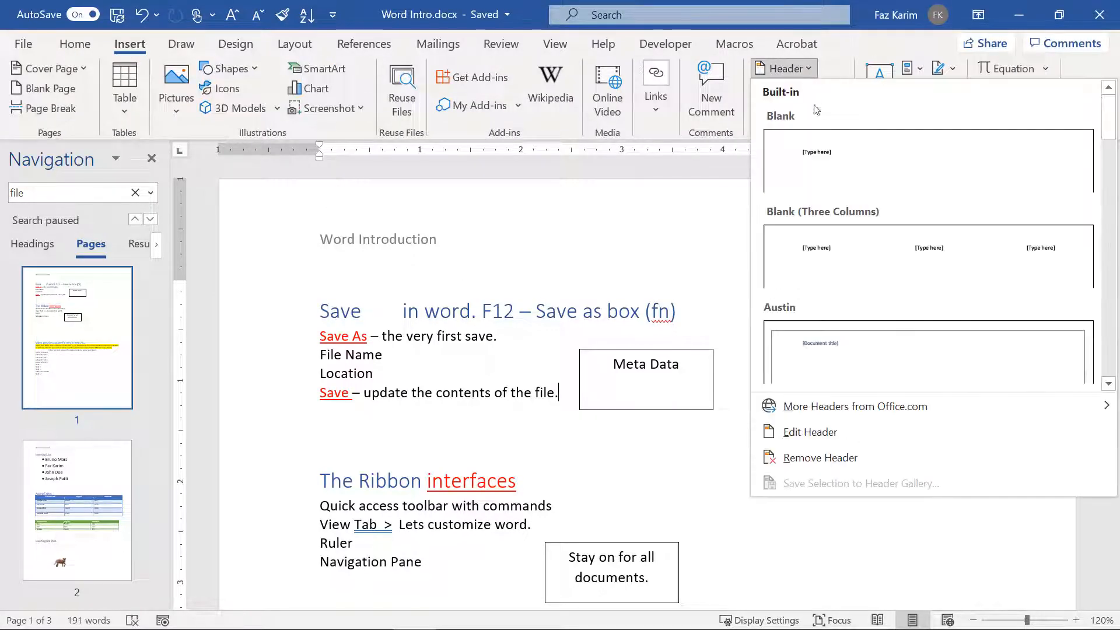
pyautogui.click(933, 543)
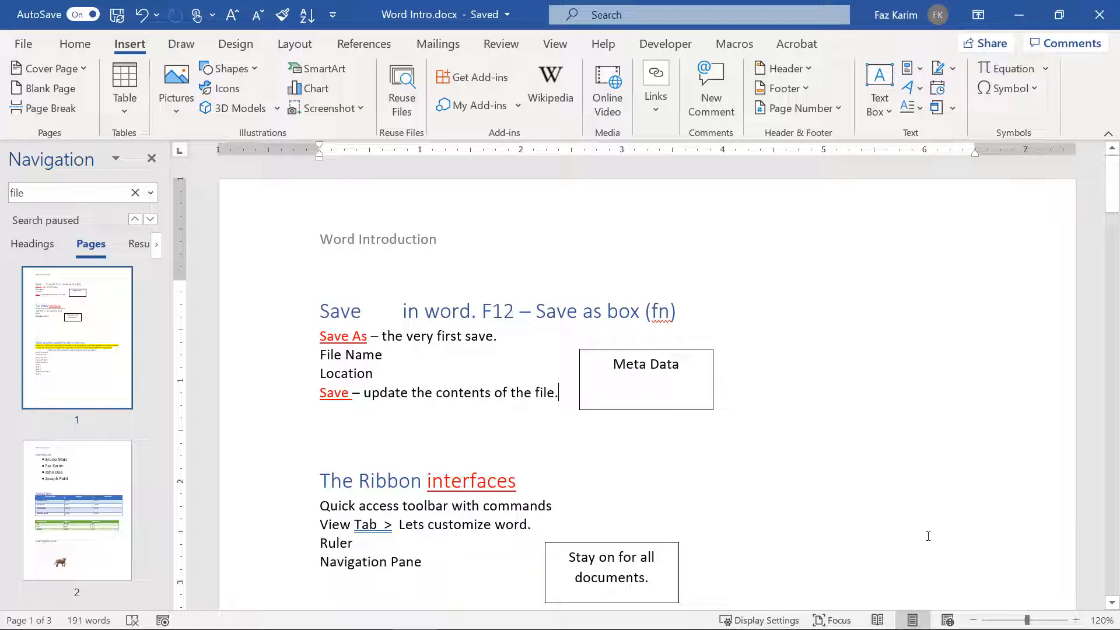
pyautogui.doubleClick(628, 224)
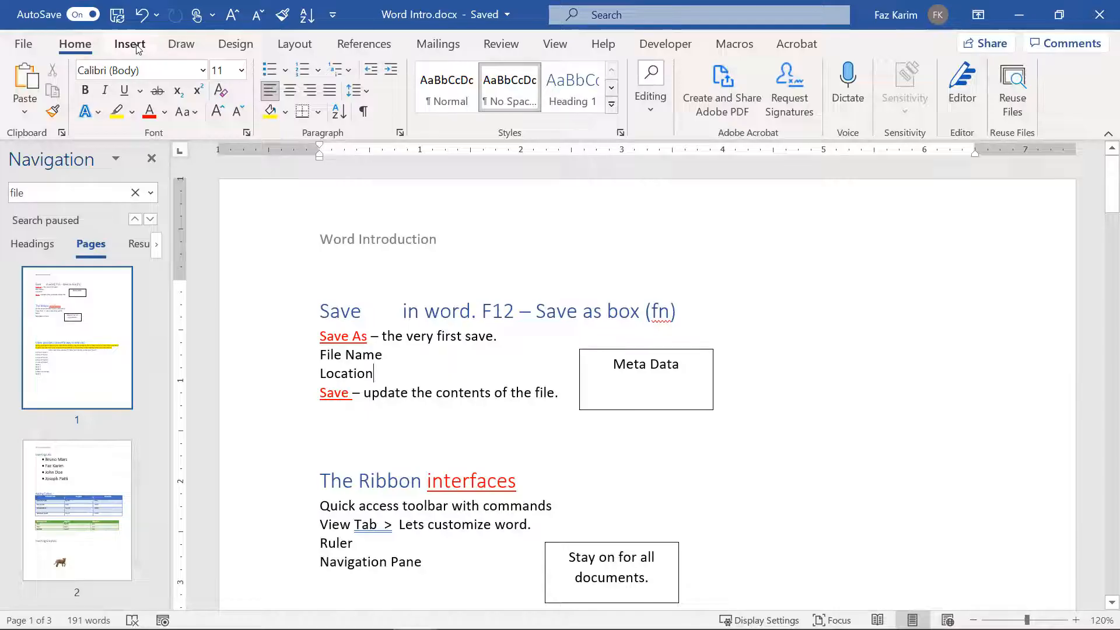
pyautogui.click(138, 48)
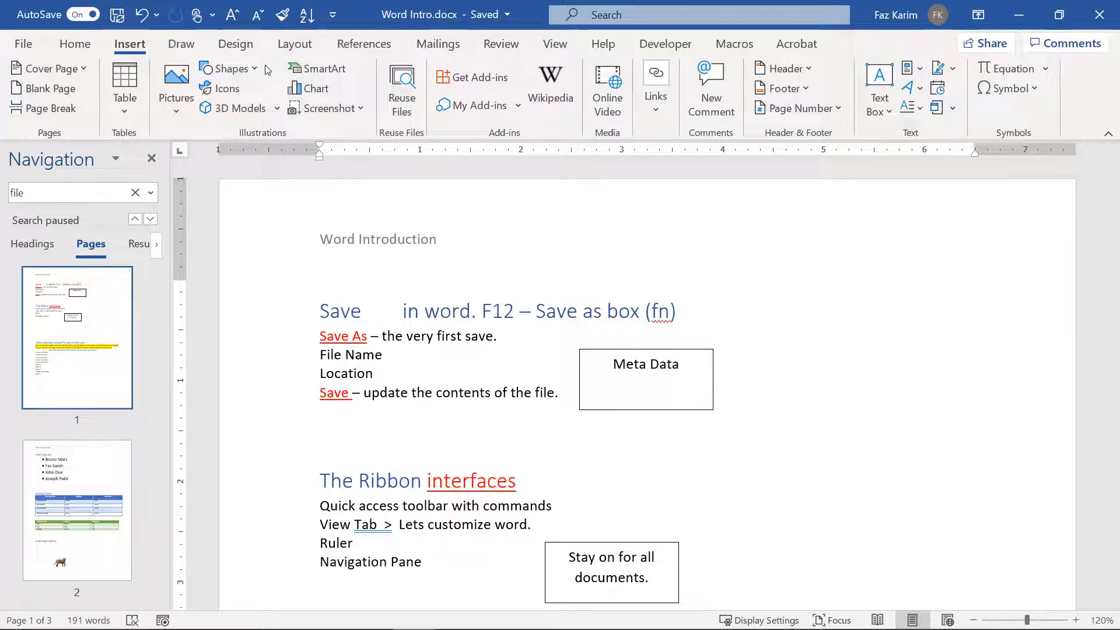
pyautogui.click(252, 54)
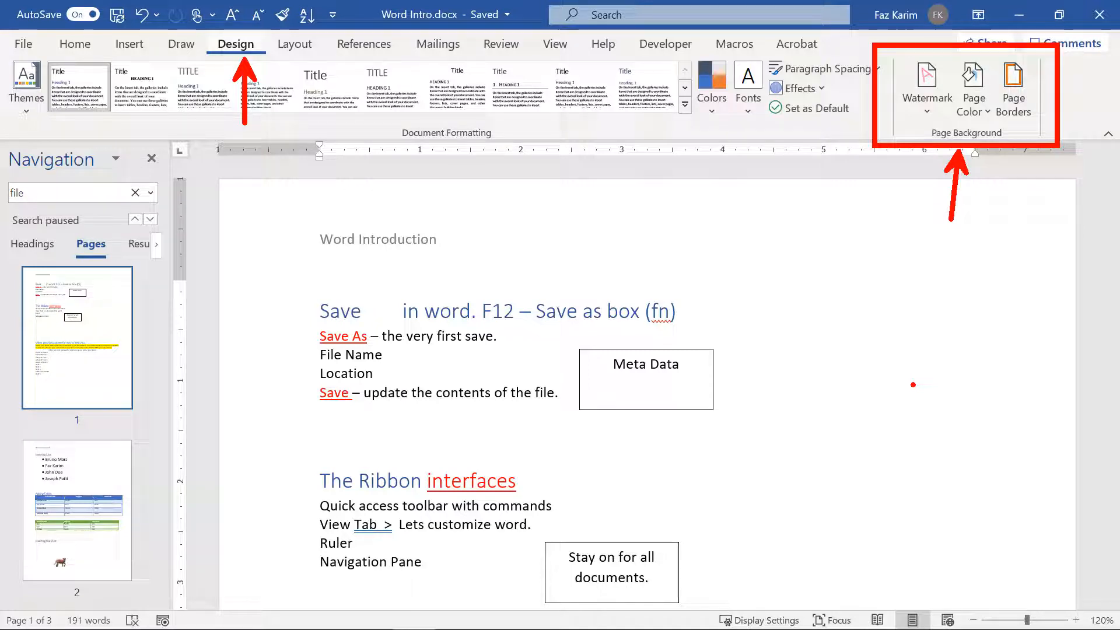
# Step: Apply a plain Box border around the pages
pyautogui.click(1024, 112)
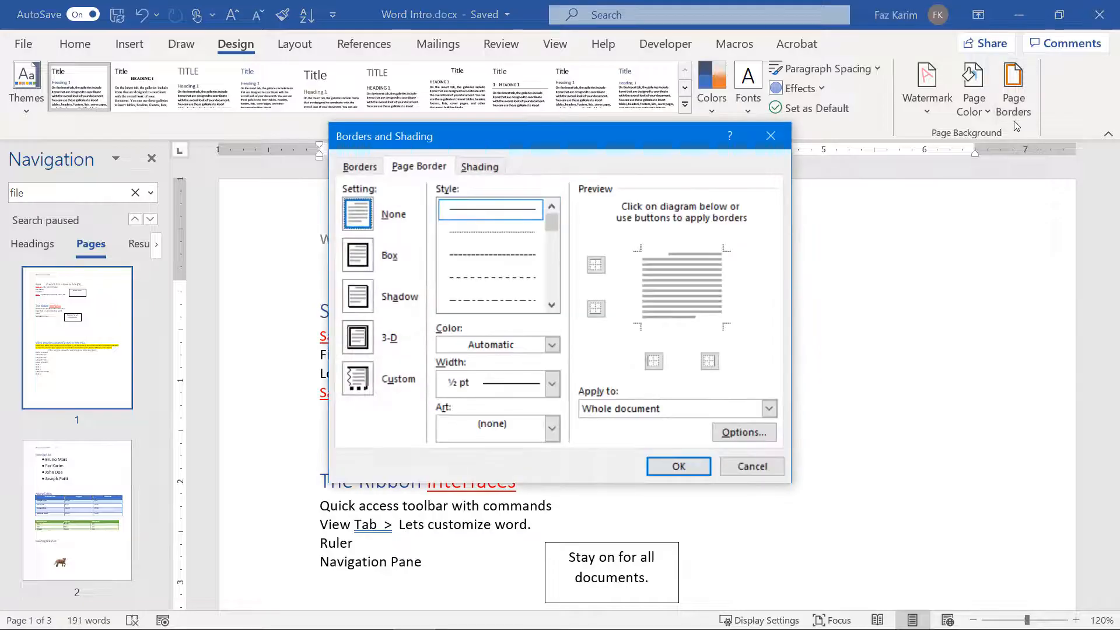
pyautogui.click(390, 255)
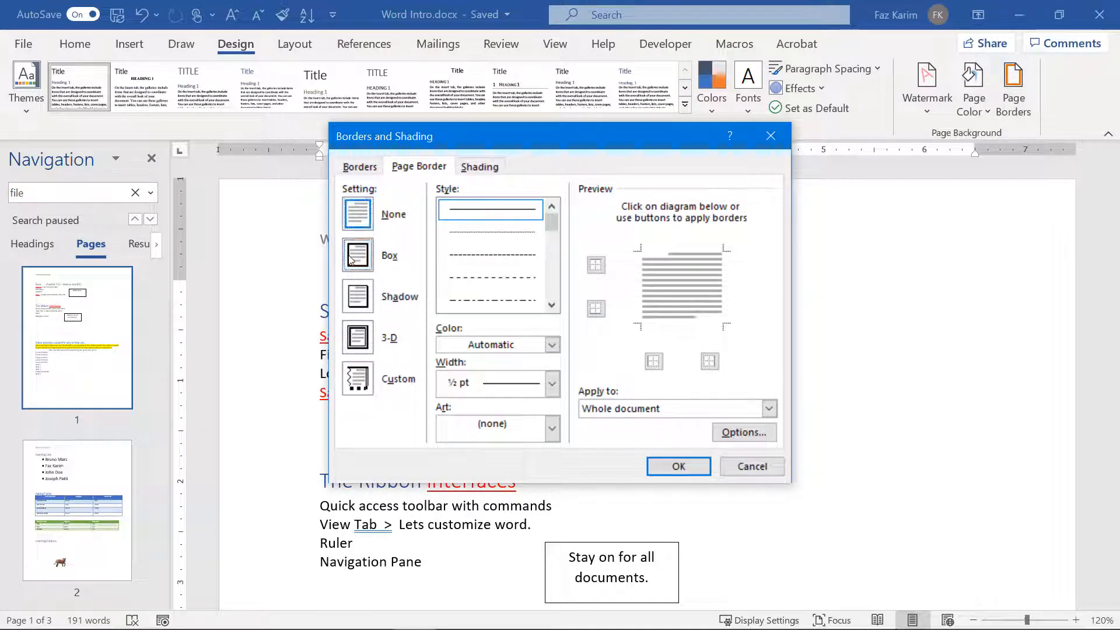
pyautogui.click(662, 465)
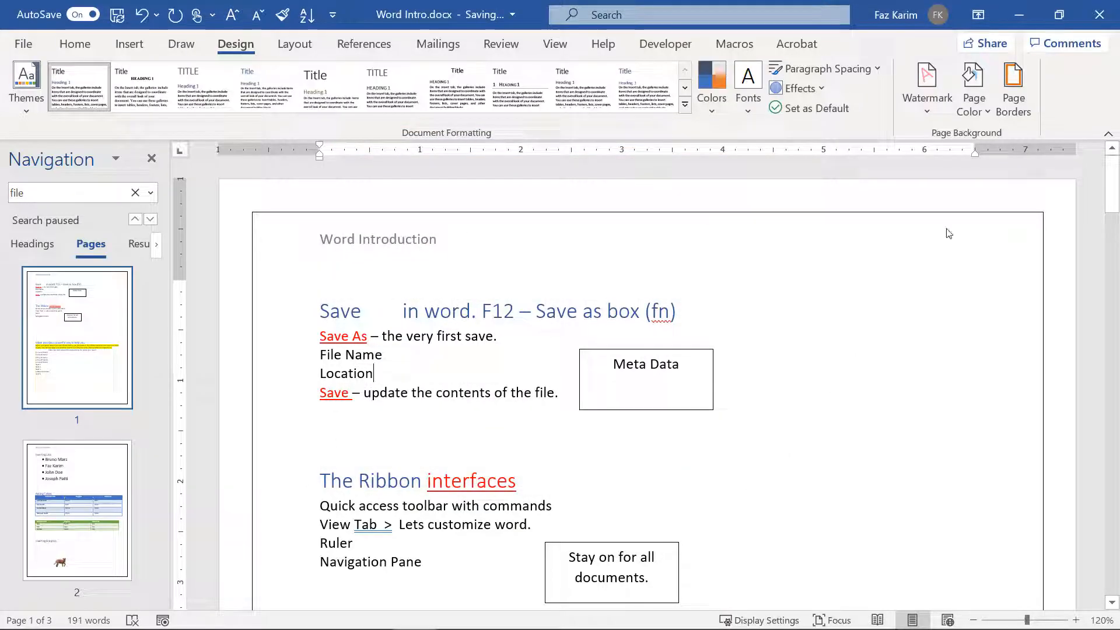
# Step: Replace it with a Custom page border in the double-line style
pyautogui.click(1013, 105)
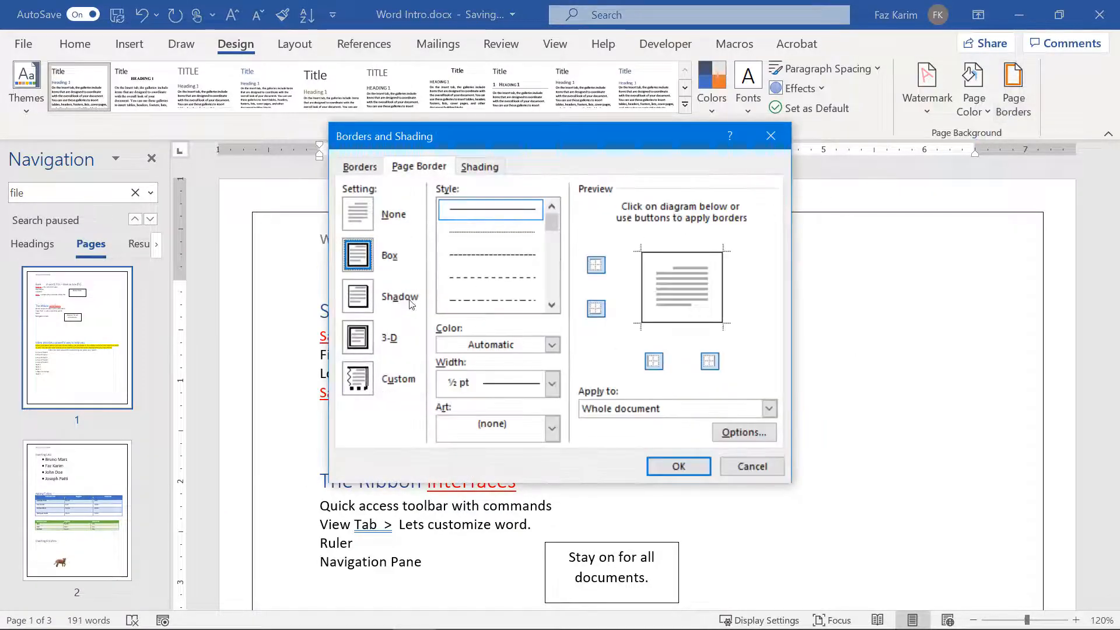
pyautogui.click(367, 306)
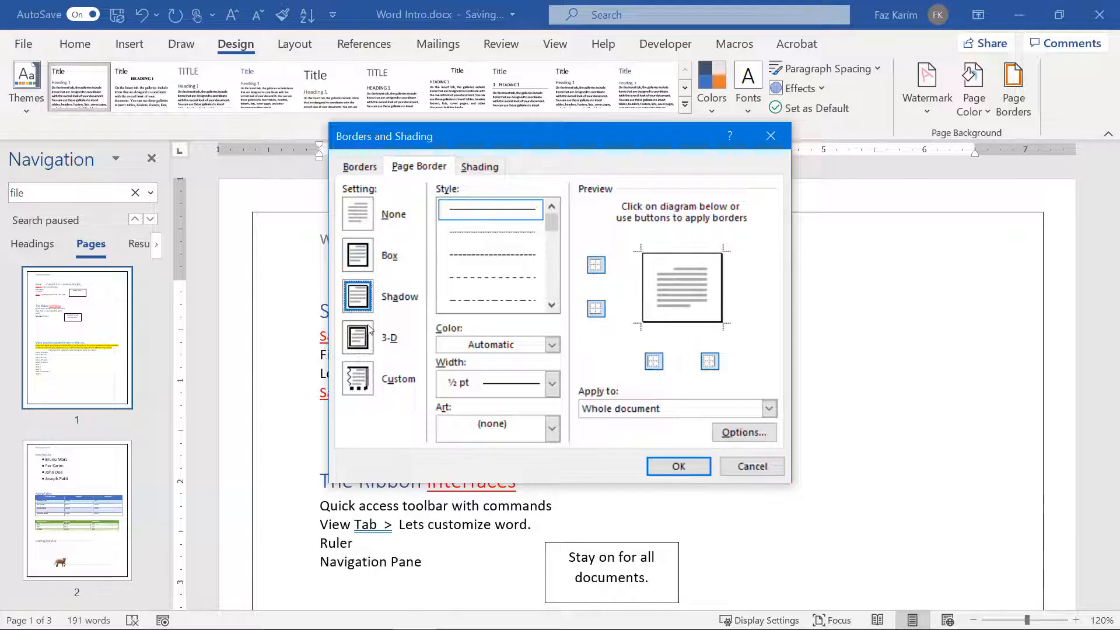
pyautogui.click(362, 344)
pyautogui.click(363, 374)
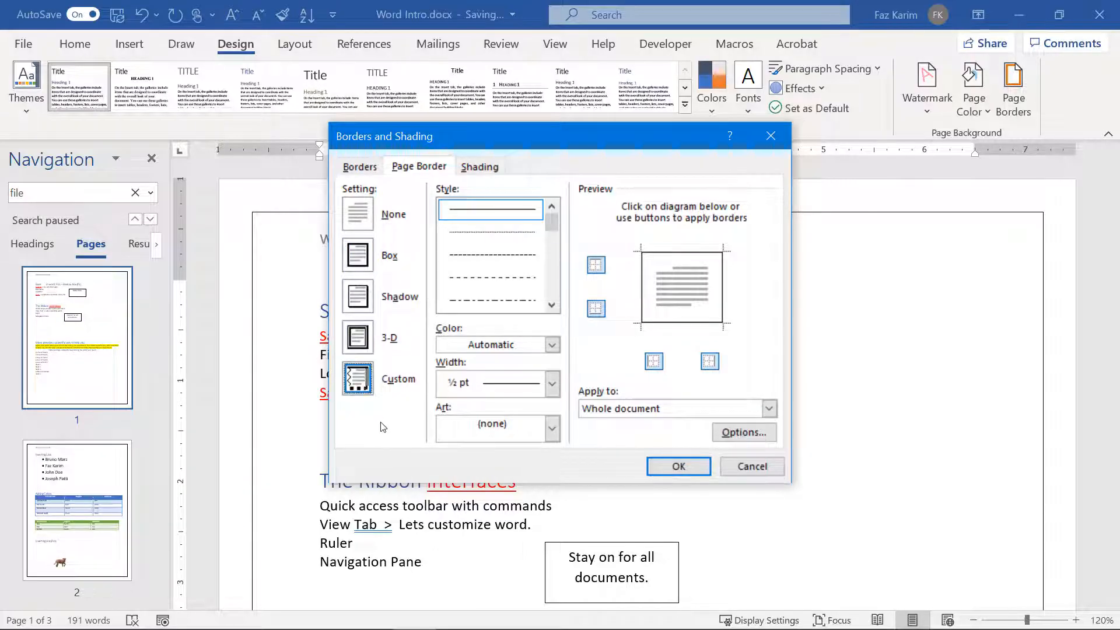
pyautogui.click(526, 258)
pyautogui.click(527, 278)
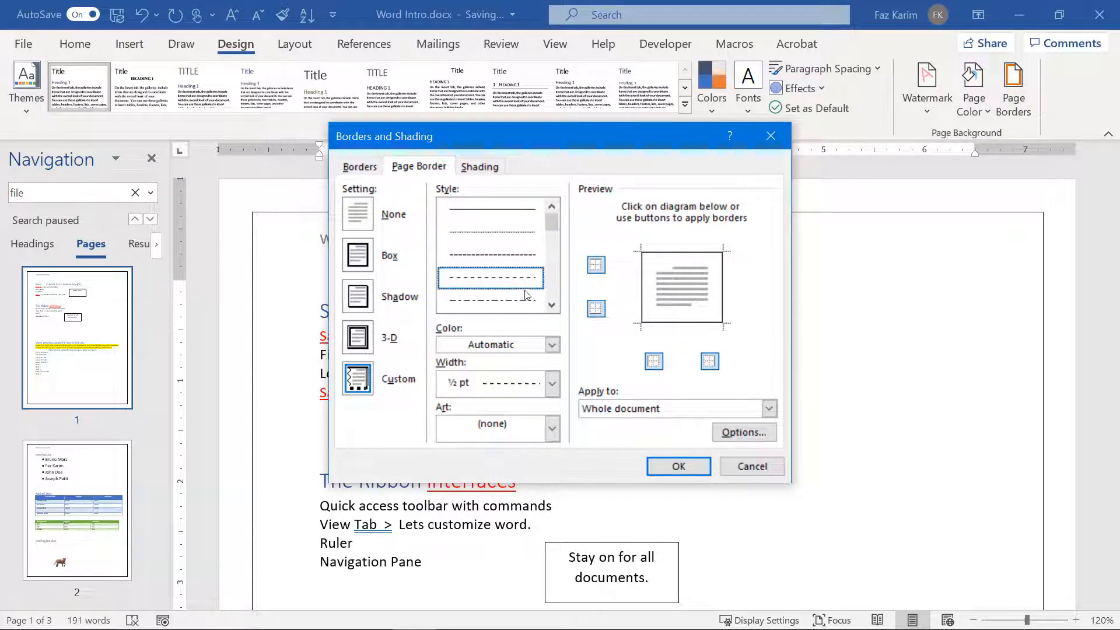
pyautogui.click(551, 305)
pyautogui.click(551, 305)
pyautogui.click(532, 299)
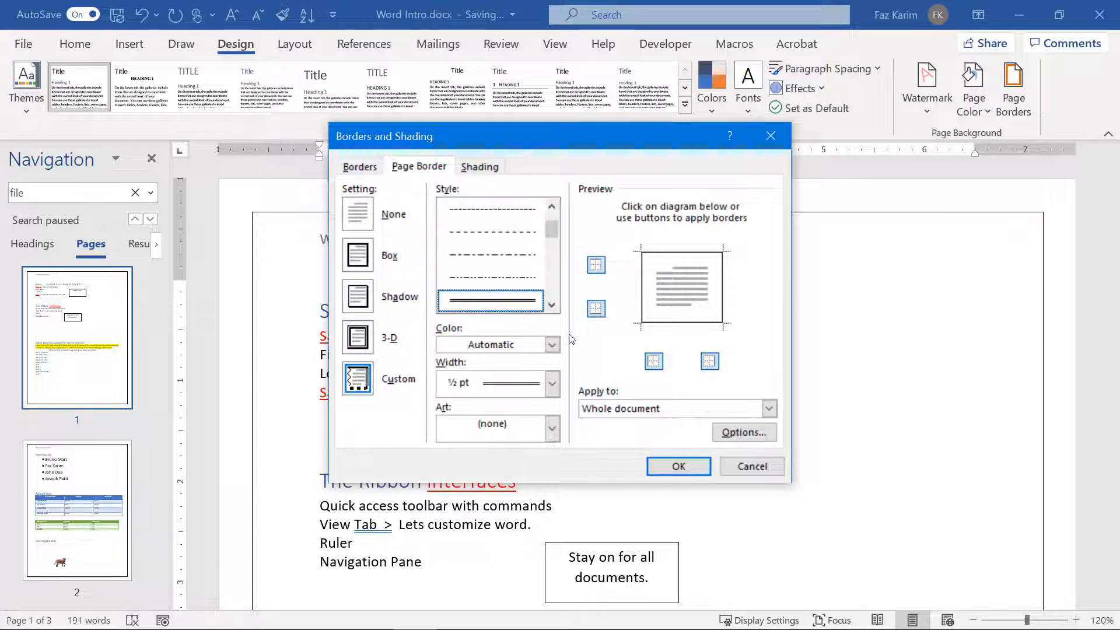
# Step: Apply the double-line page border to the whole document
pyautogui.click(765, 410)
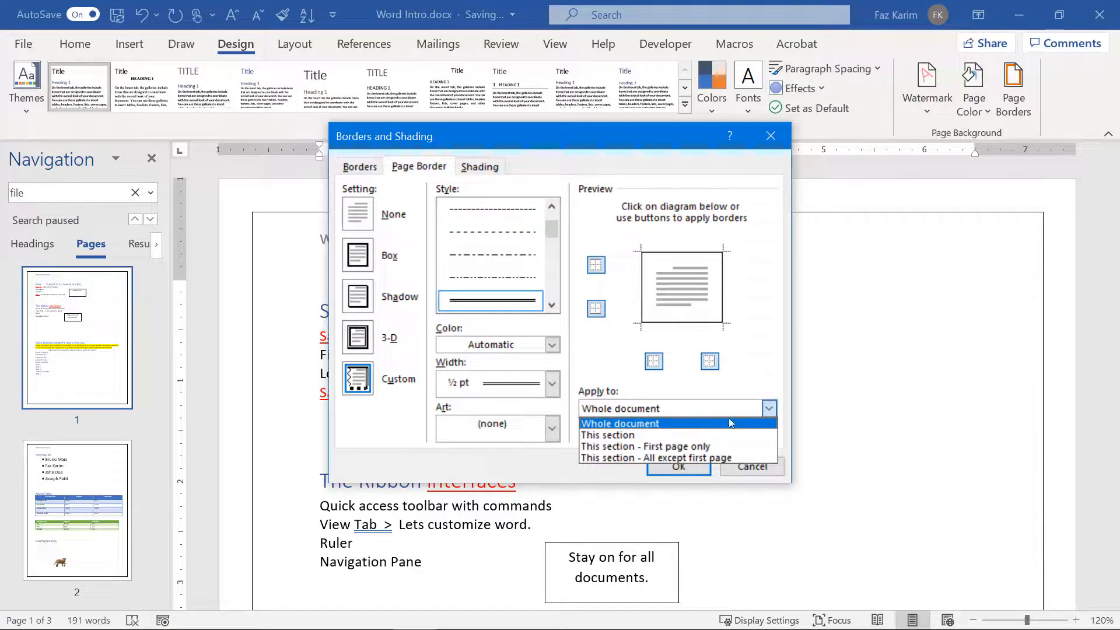
pyautogui.click(758, 422)
pyautogui.click(678, 466)
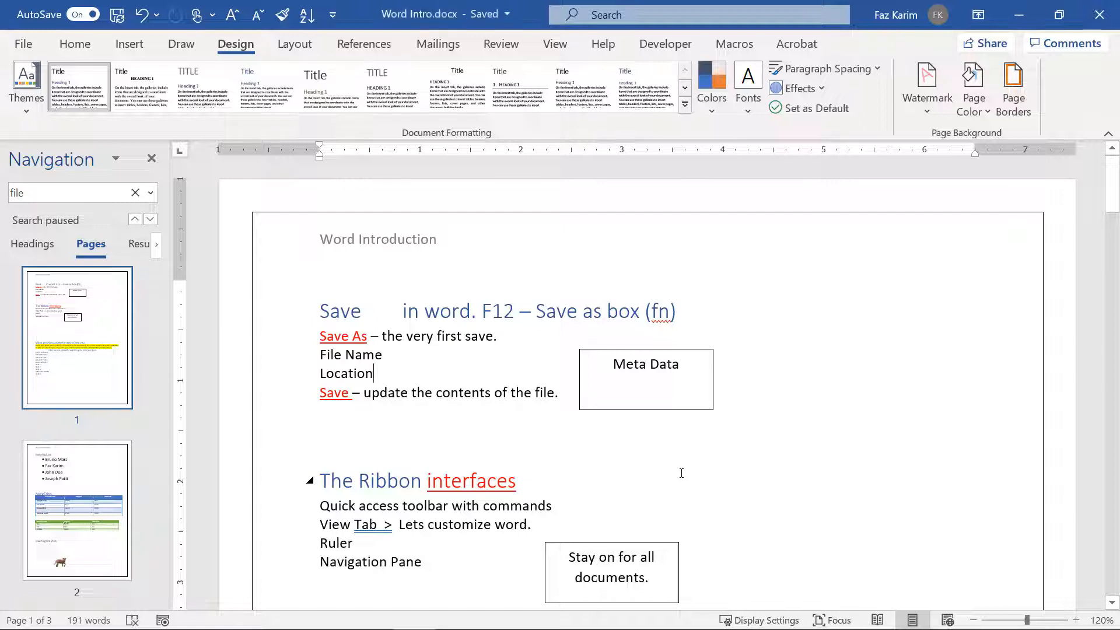
pyautogui.click(978, 114)
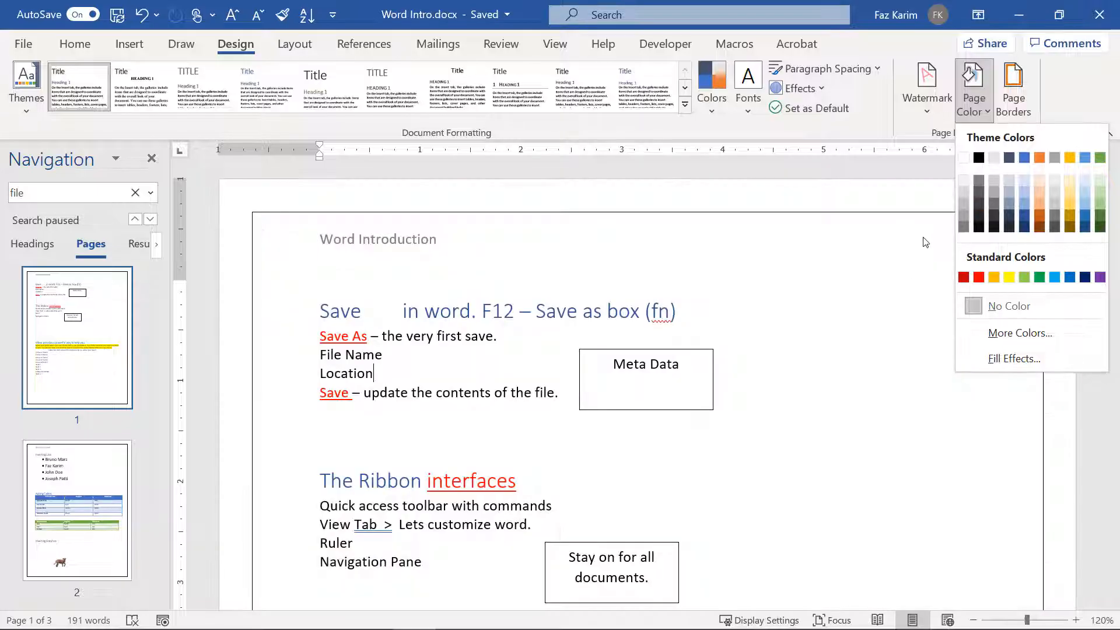
# Step: Set the page color to a light grey Theme Colors swatch
pyautogui.click(993, 184)
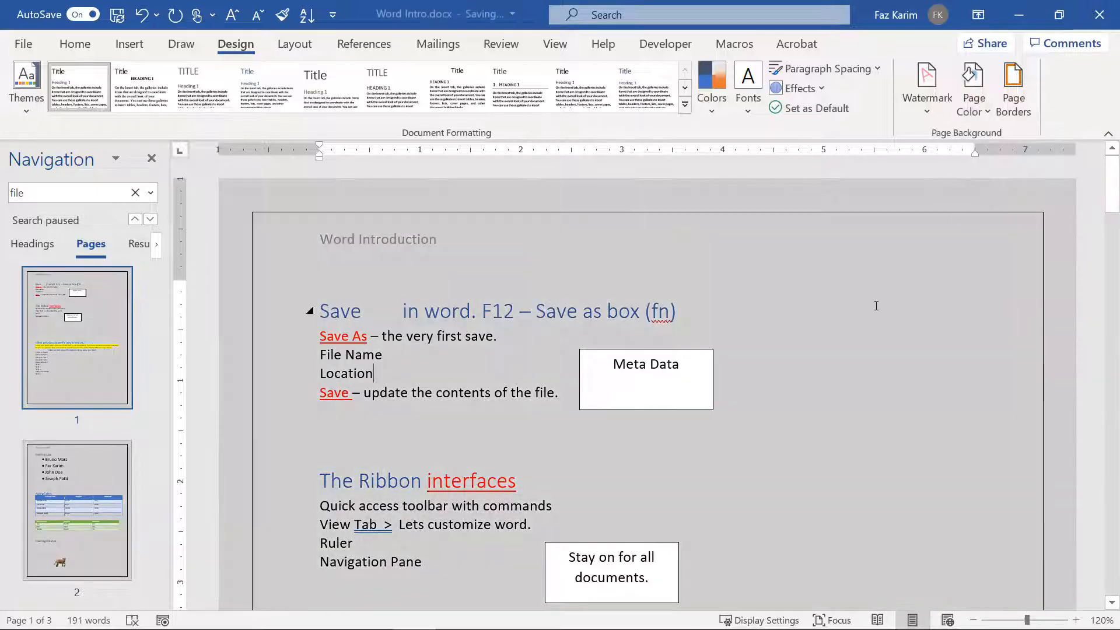
pyautogui.scroll(-5, 874, 308)
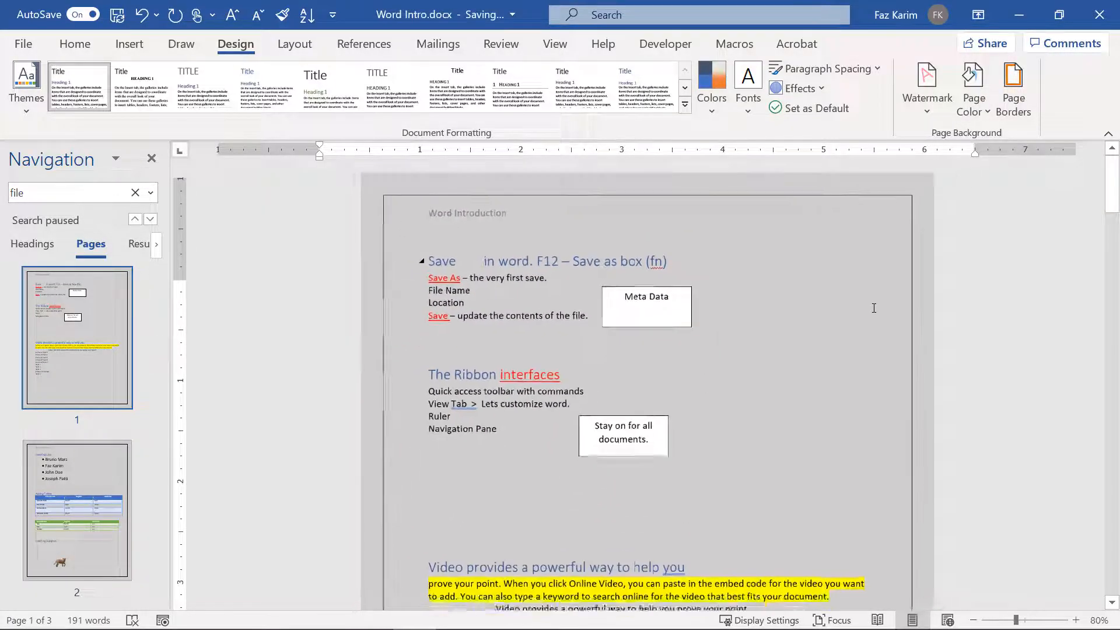
pyautogui.scroll(3, 874, 308)
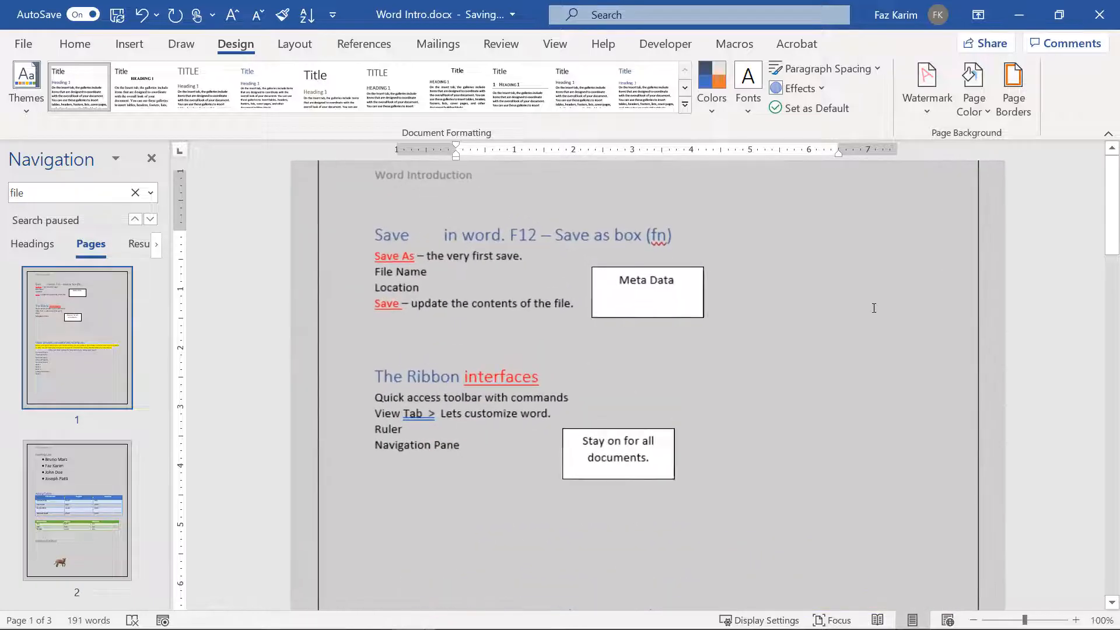
pyautogui.click(933, 96)
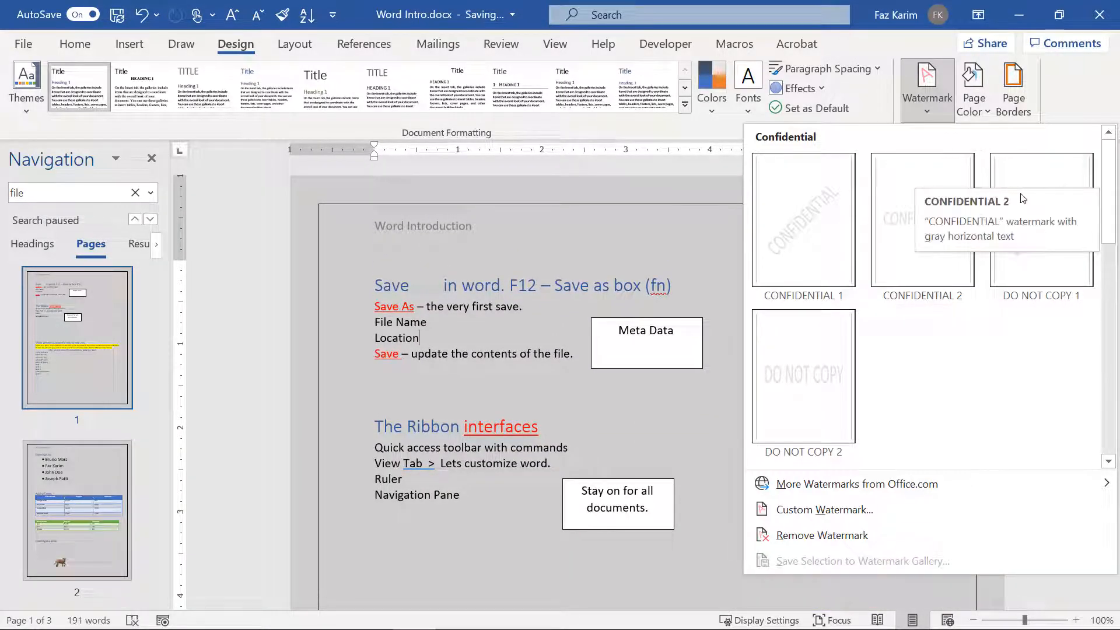
# Step: Add the diagonal DO NOT COPY 1 watermark, leaving the watermark gallery closed
pyautogui.click(1023, 175)
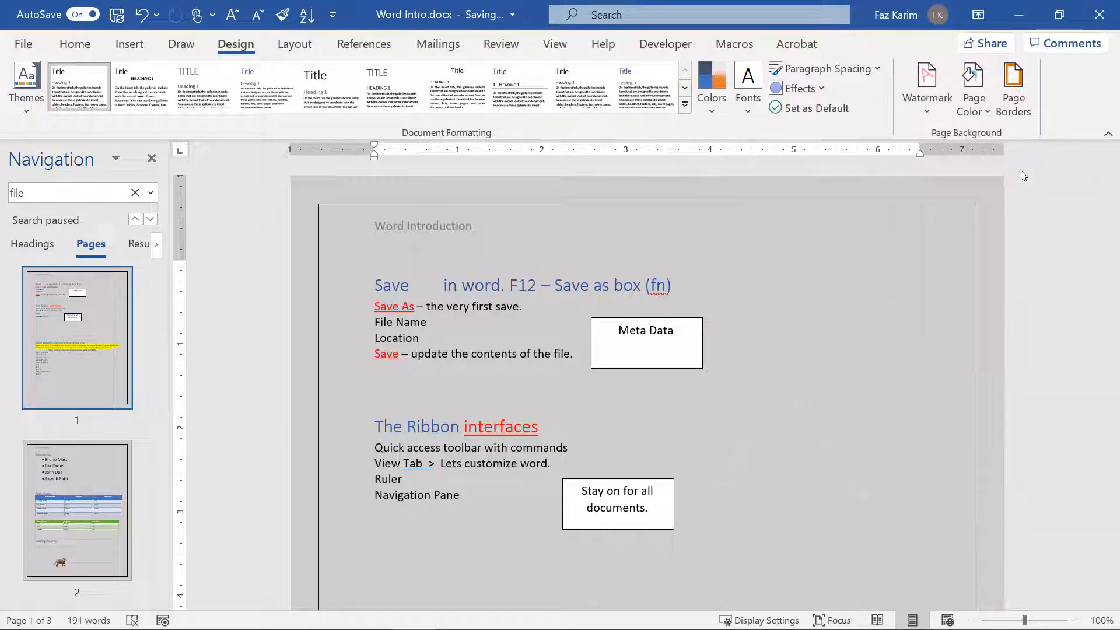
pyautogui.click(915, 106)
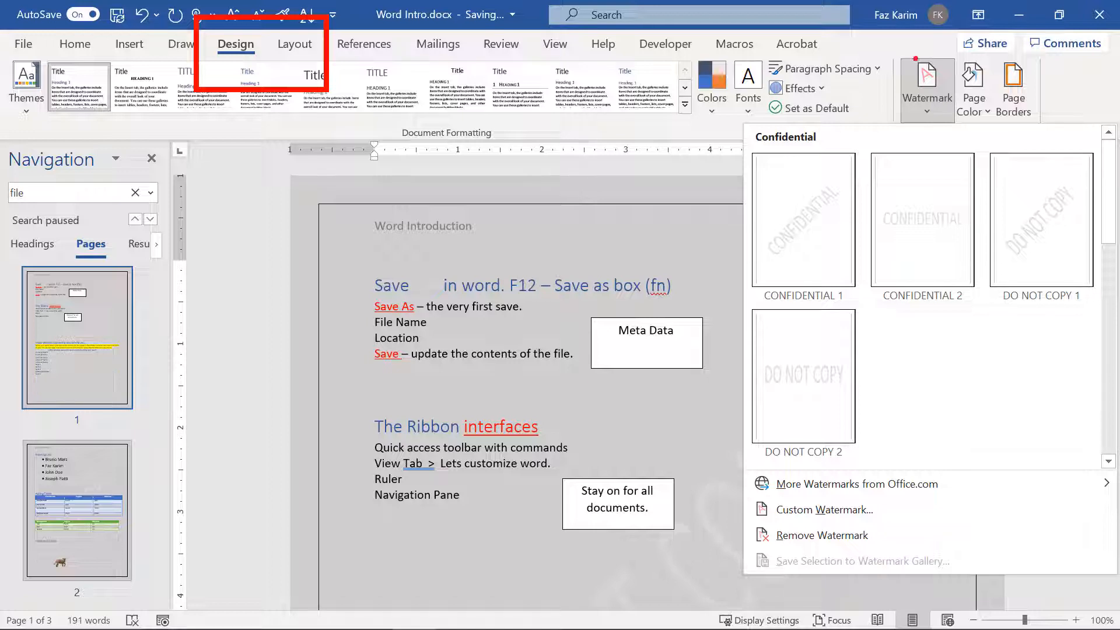
pyautogui.press('Escape')
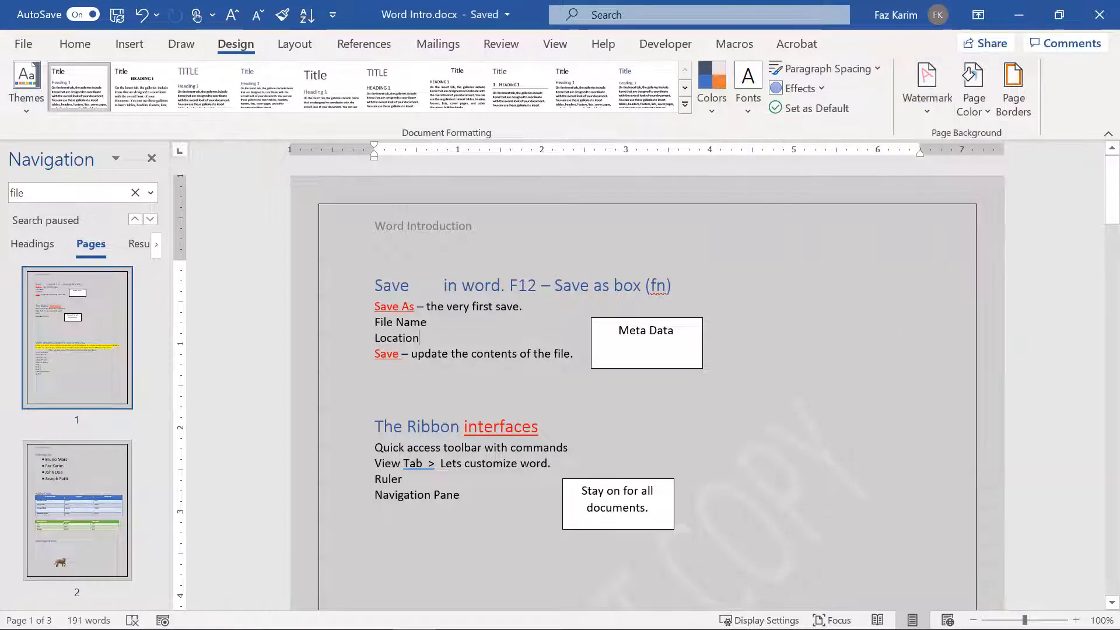
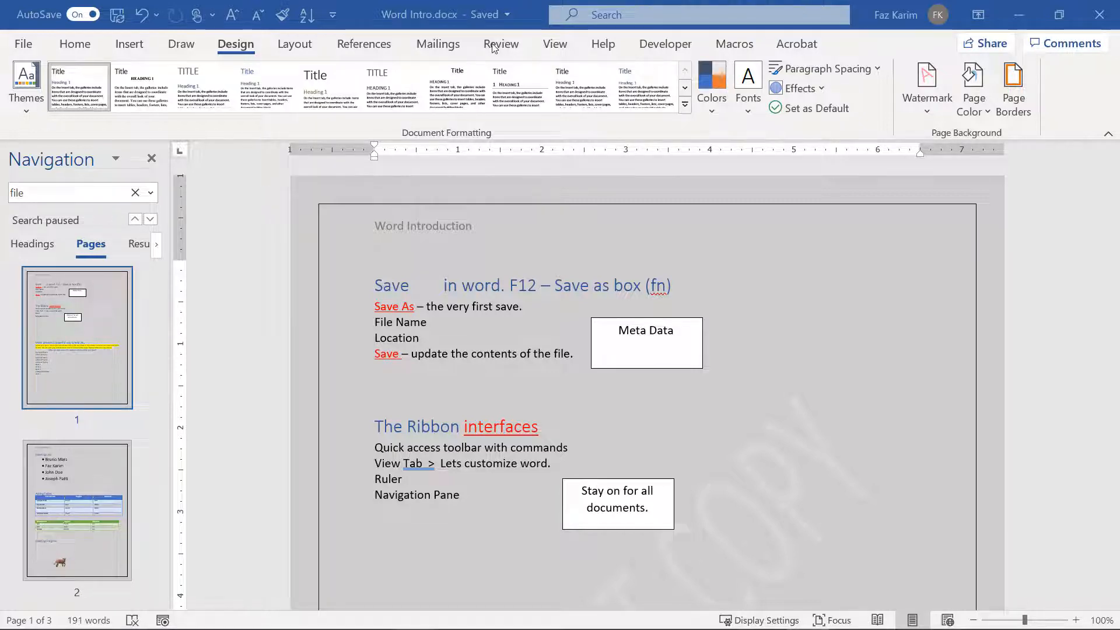
# Step: Run the Review tab's Editor check, showing 1 spelling and 3 grammar suggestions
pyautogui.click(493, 46)
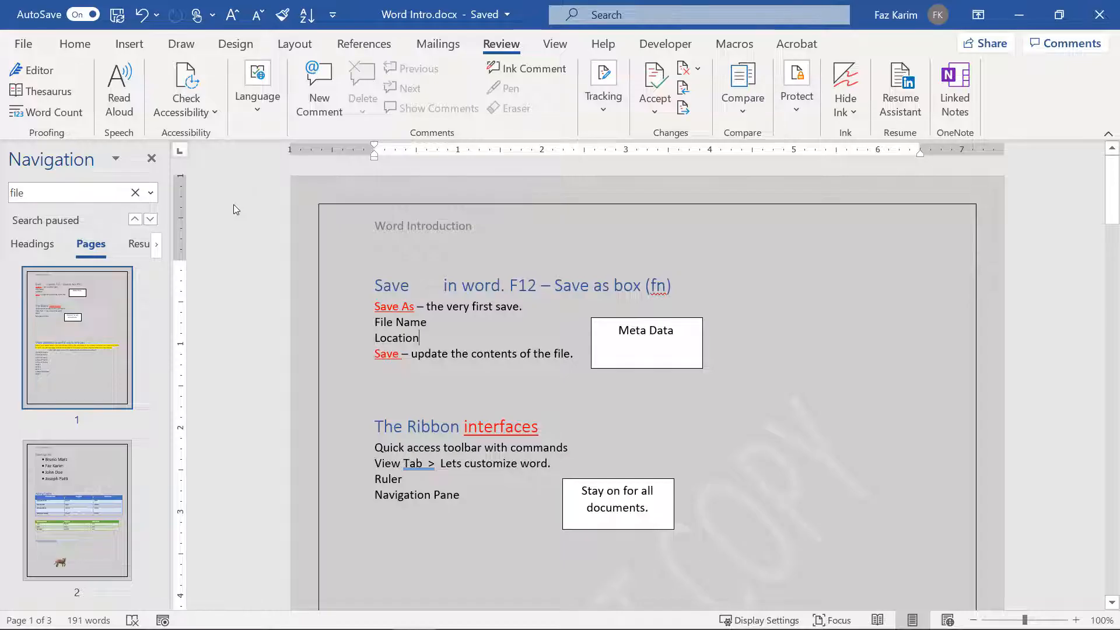
pyautogui.click(39, 71)
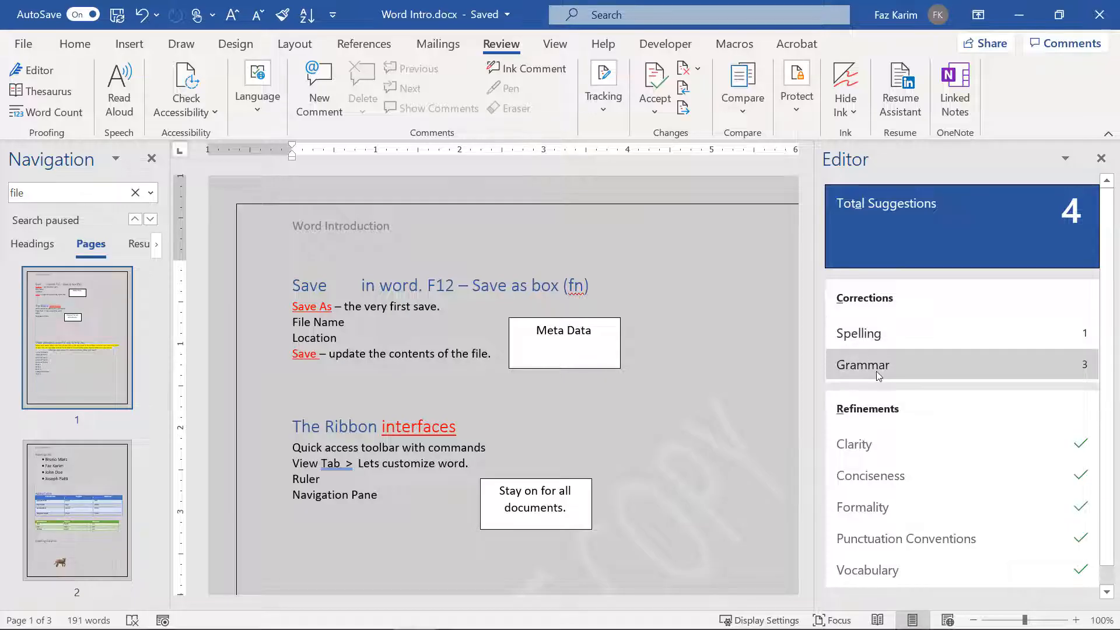
# Step: Ignore the spelling flag on 'fn' once
pyautogui.click(875, 337)
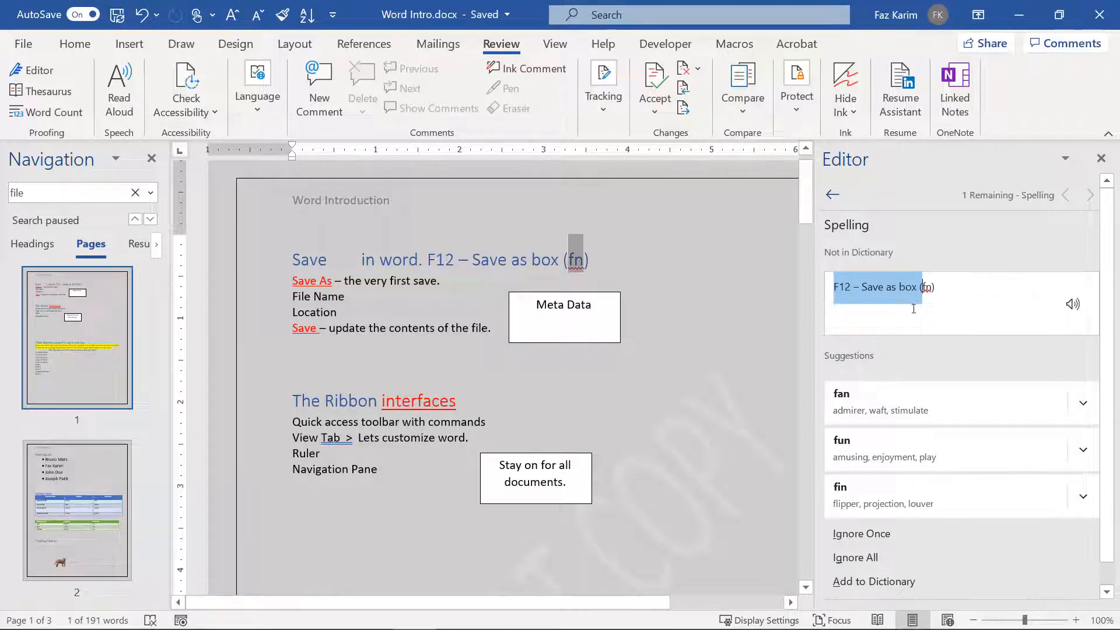
pyautogui.click(919, 289)
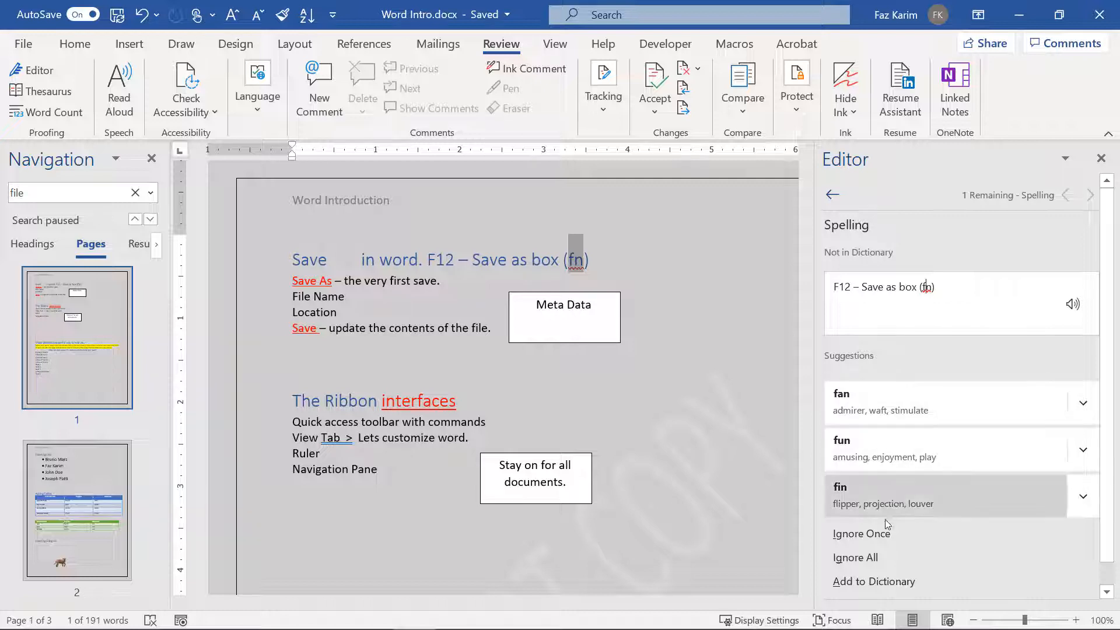
pyautogui.click(879, 538)
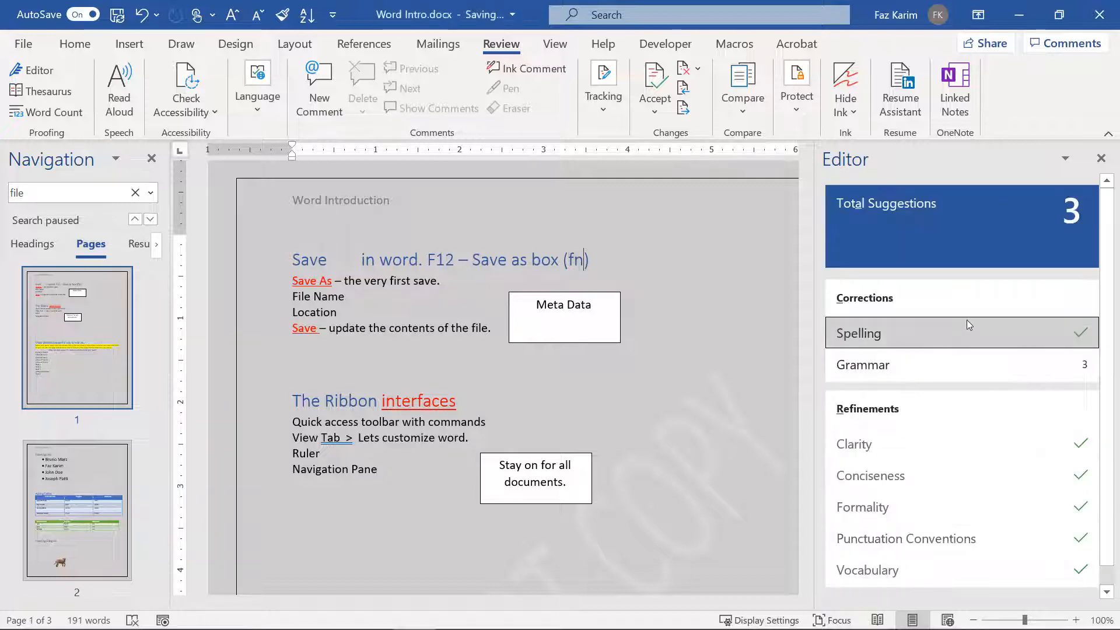
# Step: Accept the grammar fixes: remove double spaces, add missing periods, change 'restart' to 'restarts'
pyautogui.click(894, 372)
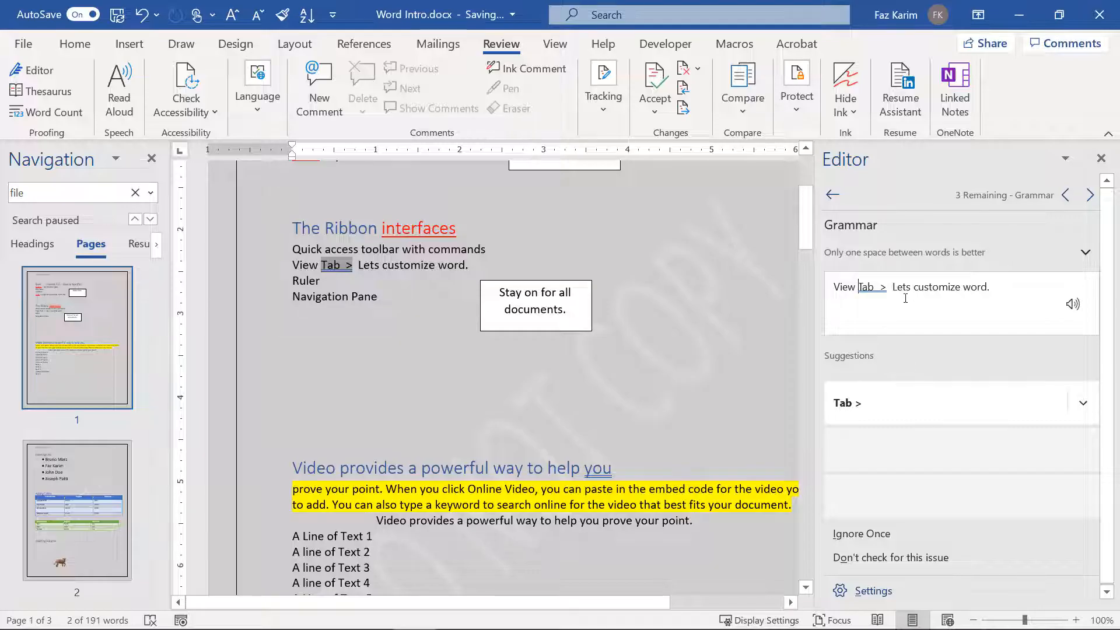
pyautogui.click(844, 414)
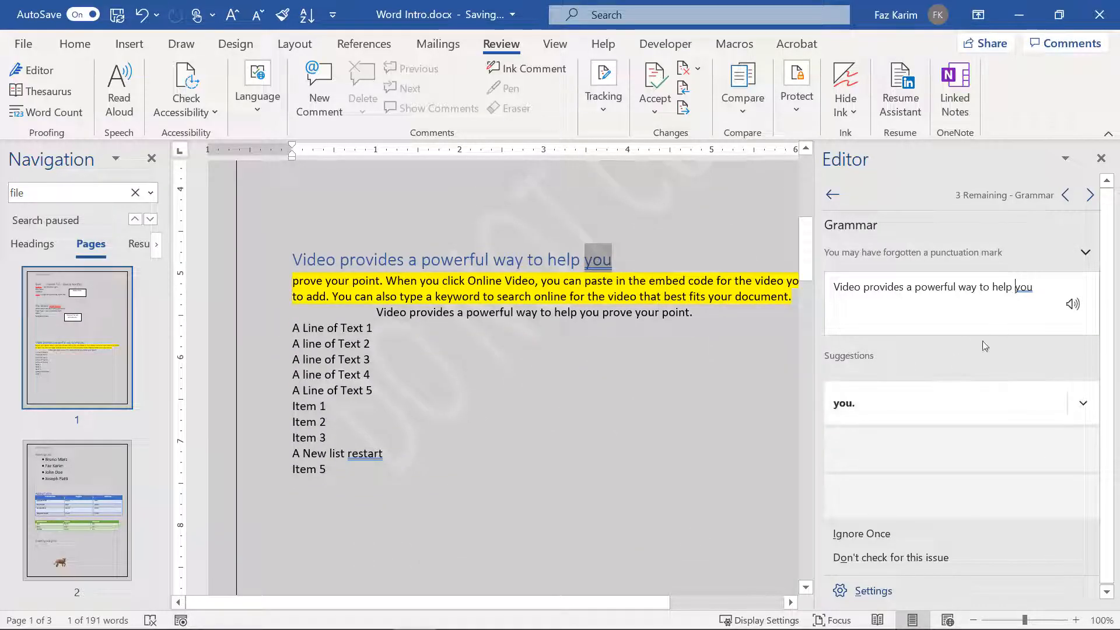
pyautogui.click(873, 407)
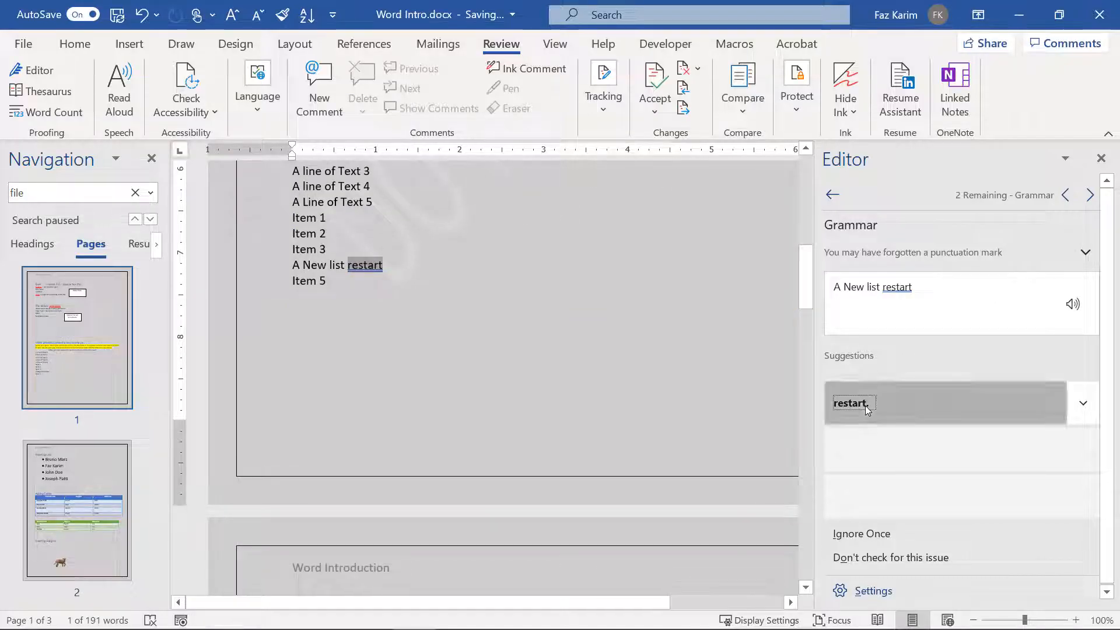
pyautogui.click(866, 405)
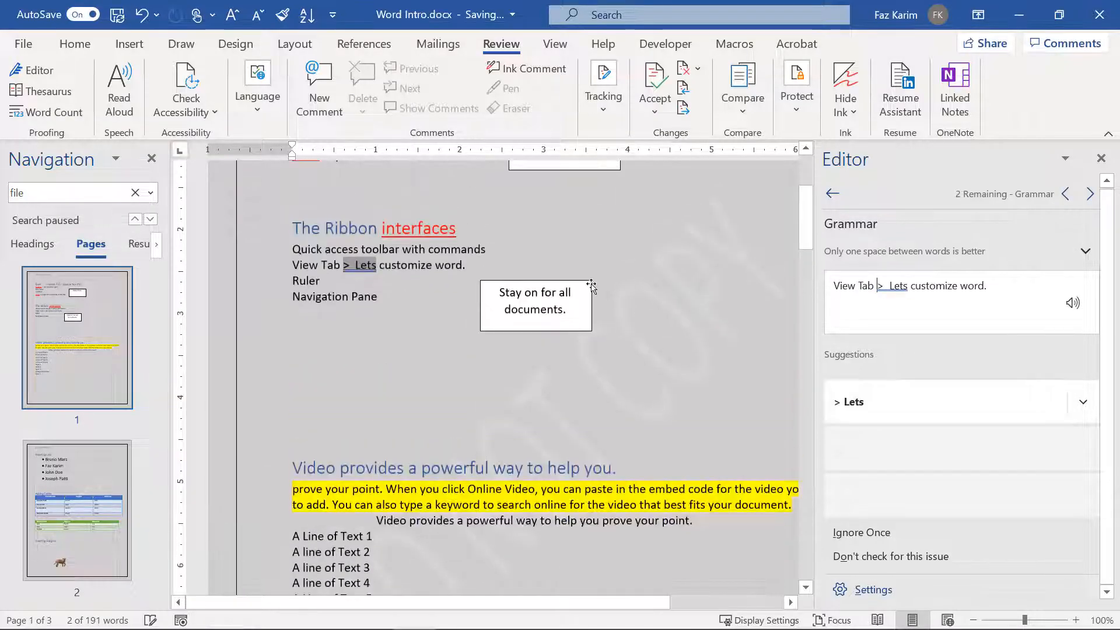
pyautogui.click(908, 406)
pyautogui.click(894, 386)
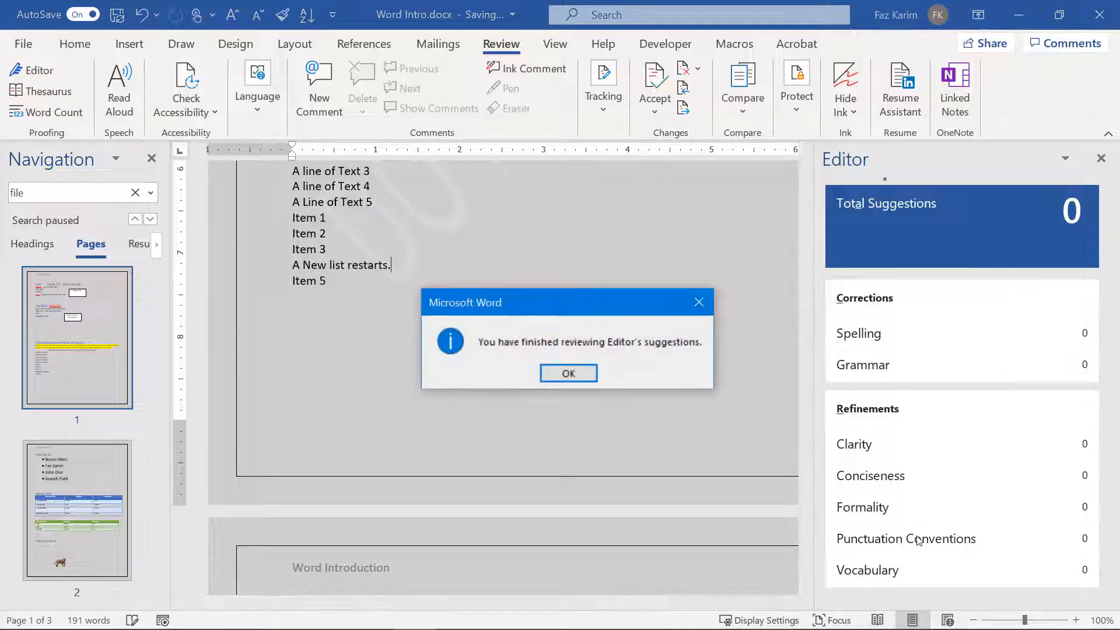
pyautogui.click(573, 374)
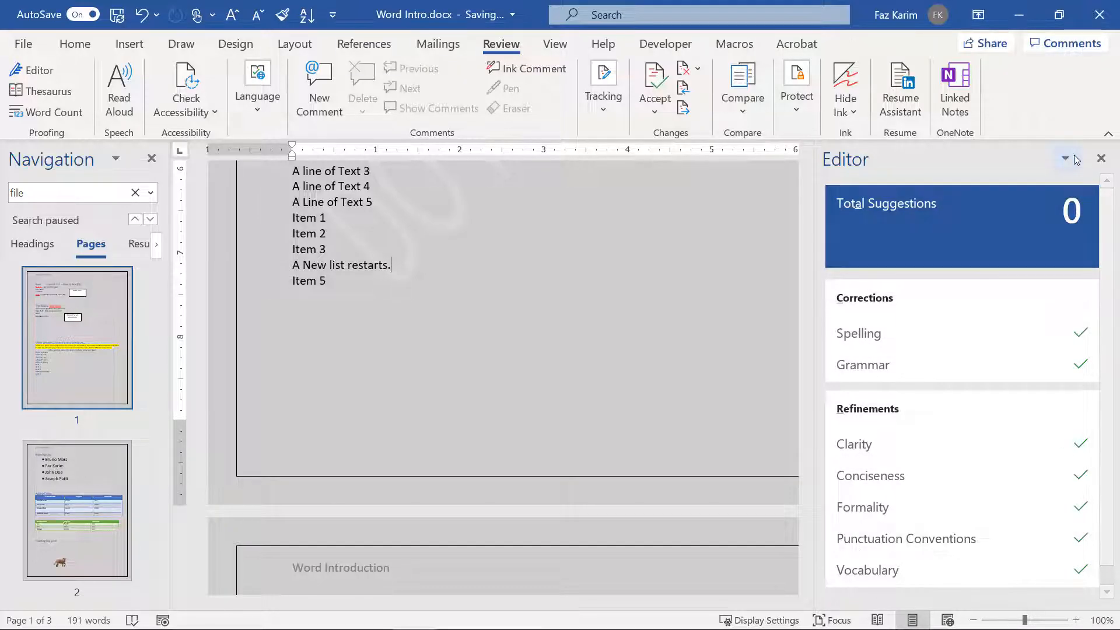
# Step: Close the Editor pane and check Word Count: 3 pages, 191 words, 974 characters
pyautogui.click(1101, 158)
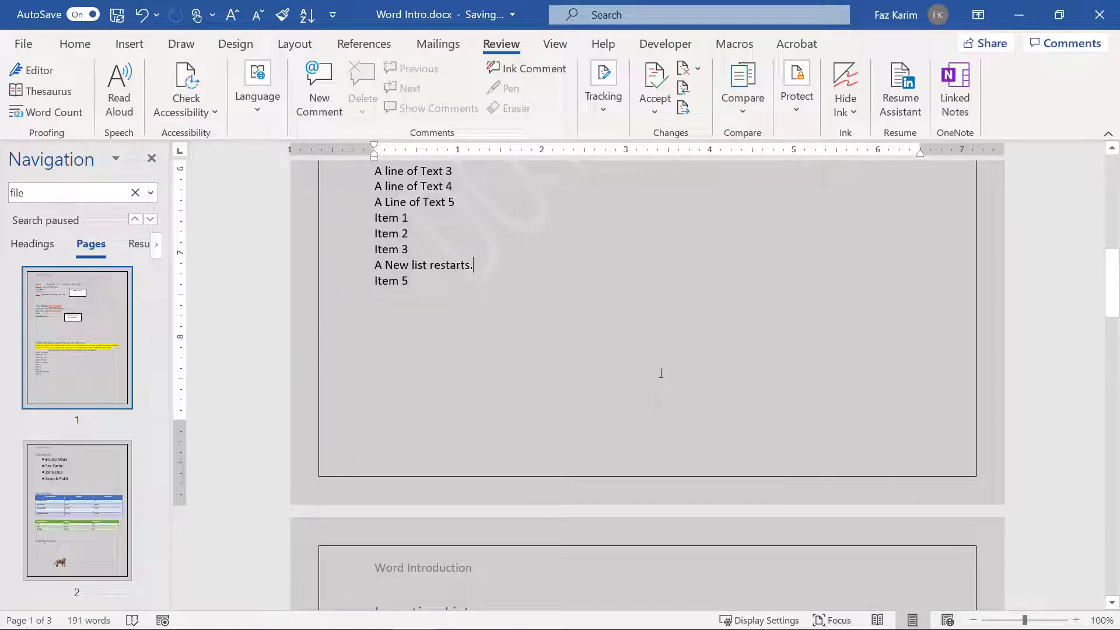
pyautogui.click(49, 120)
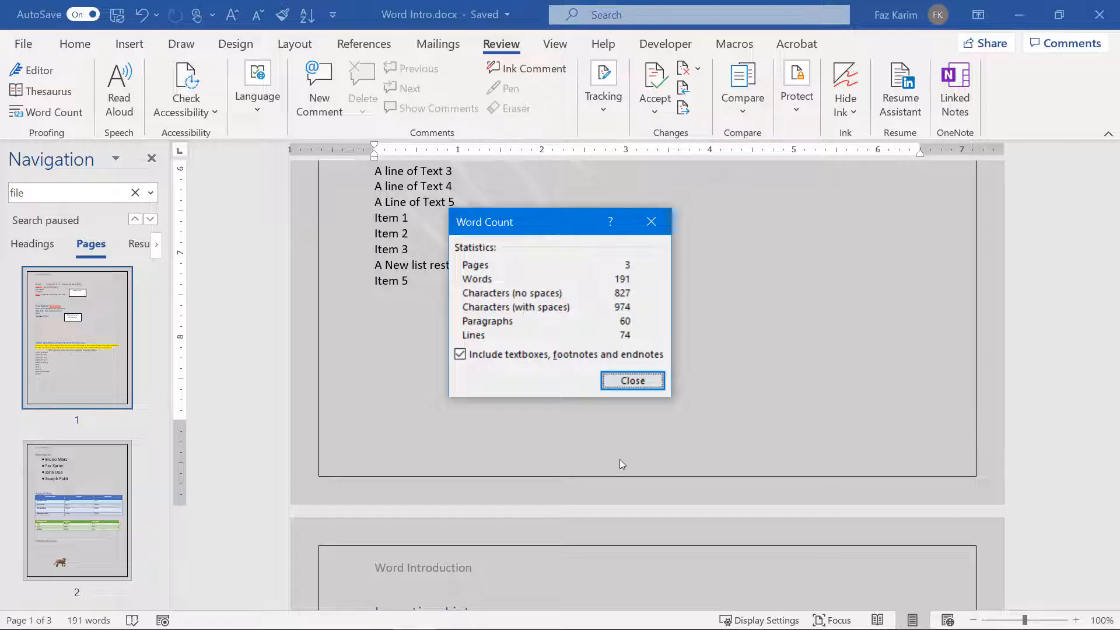
pyautogui.click(632, 382)
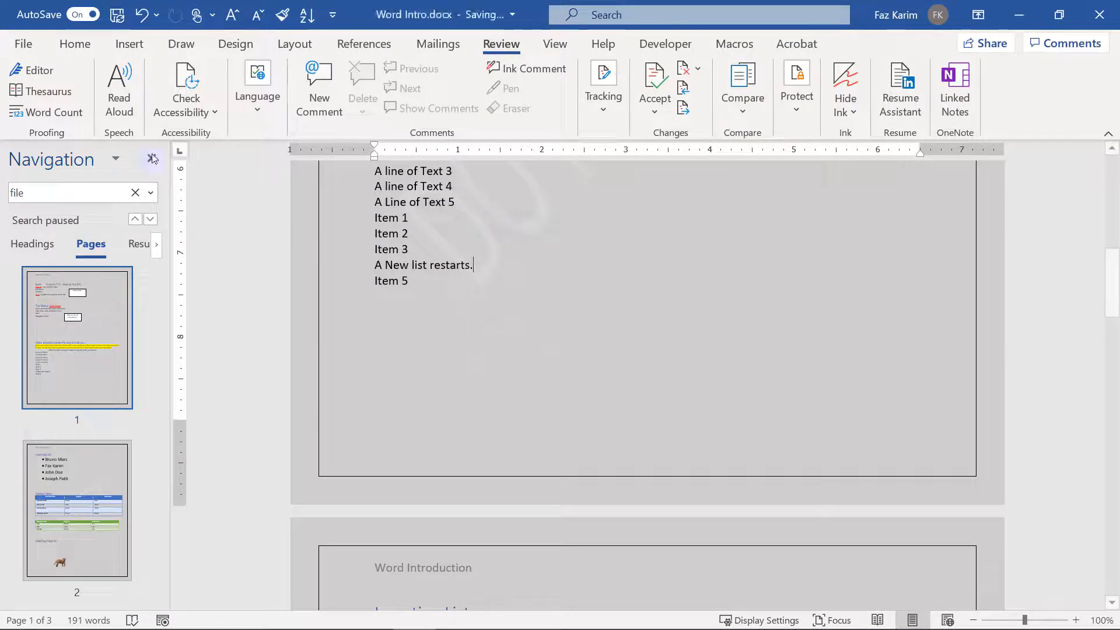
# Step: Select 'restarts', look up its synonyms in the Thesaurus, then follow on to 'resumes'
pyautogui.click(59, 91)
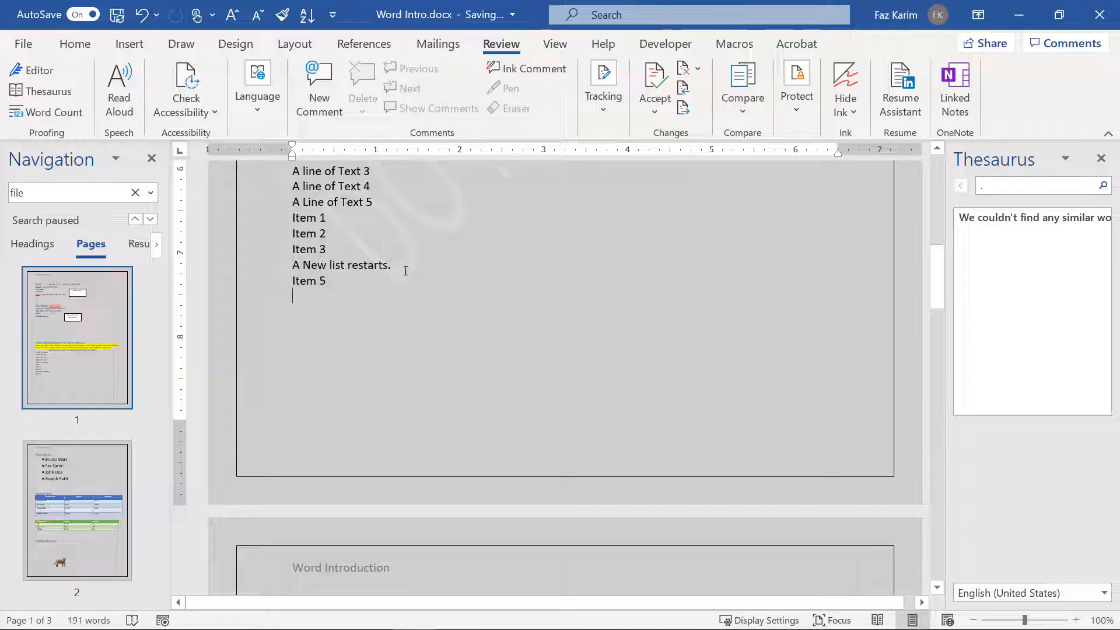
pyautogui.moveTo(405, 267); pyautogui.dragTo(348, 266)
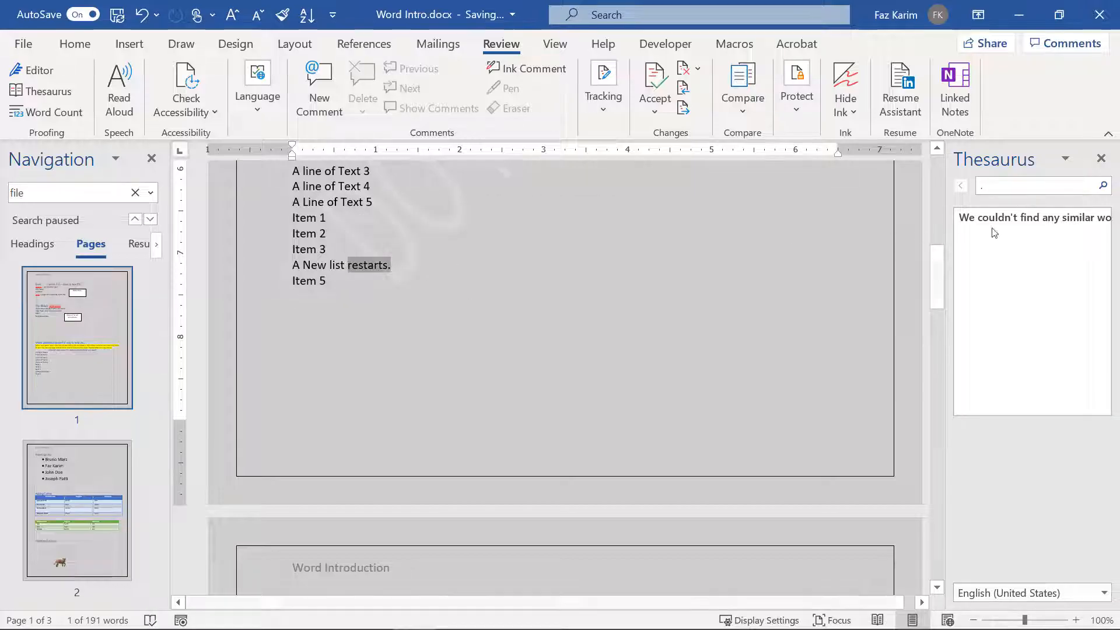
pyautogui.click(387, 279)
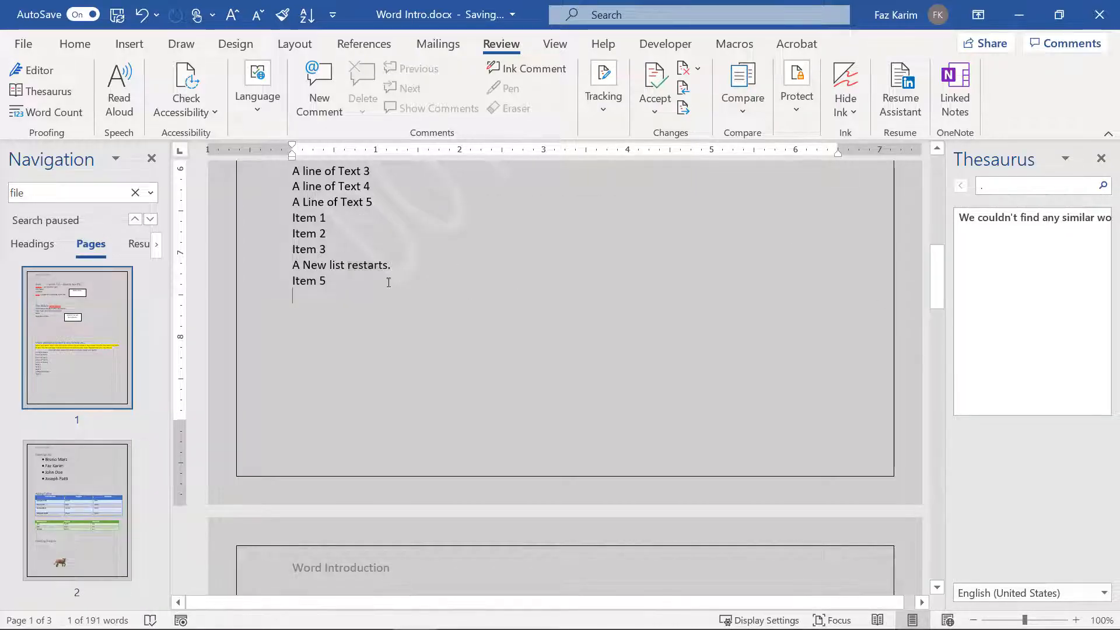
pyautogui.moveTo(348, 265); pyautogui.dragTo(389, 265)
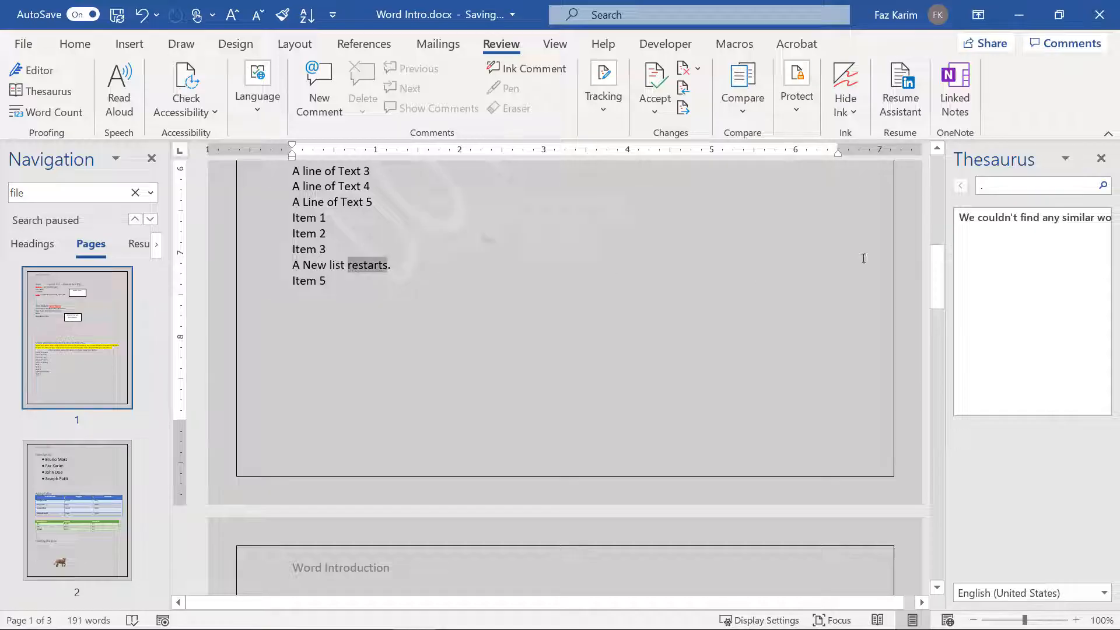
pyautogui.click(1100, 158)
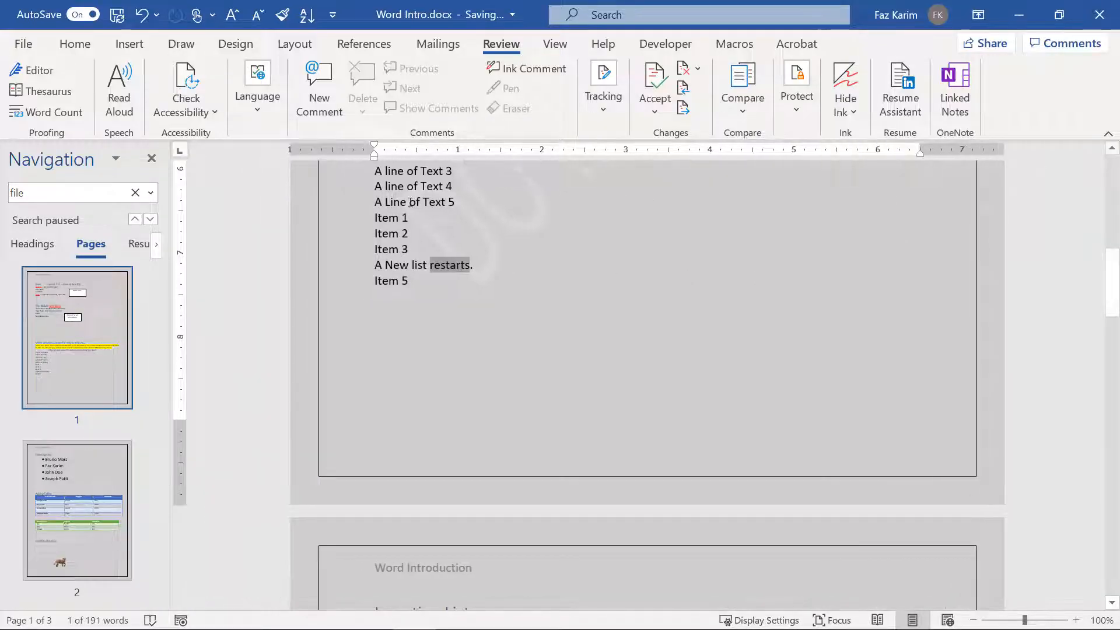
pyautogui.click(41, 91)
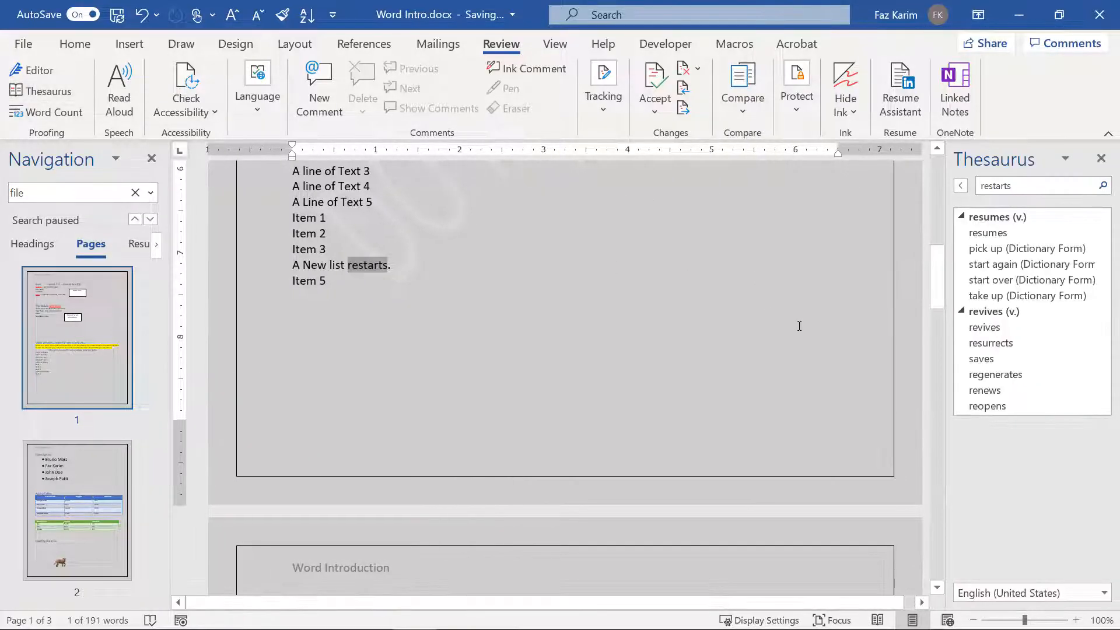
pyautogui.click(1001, 233)
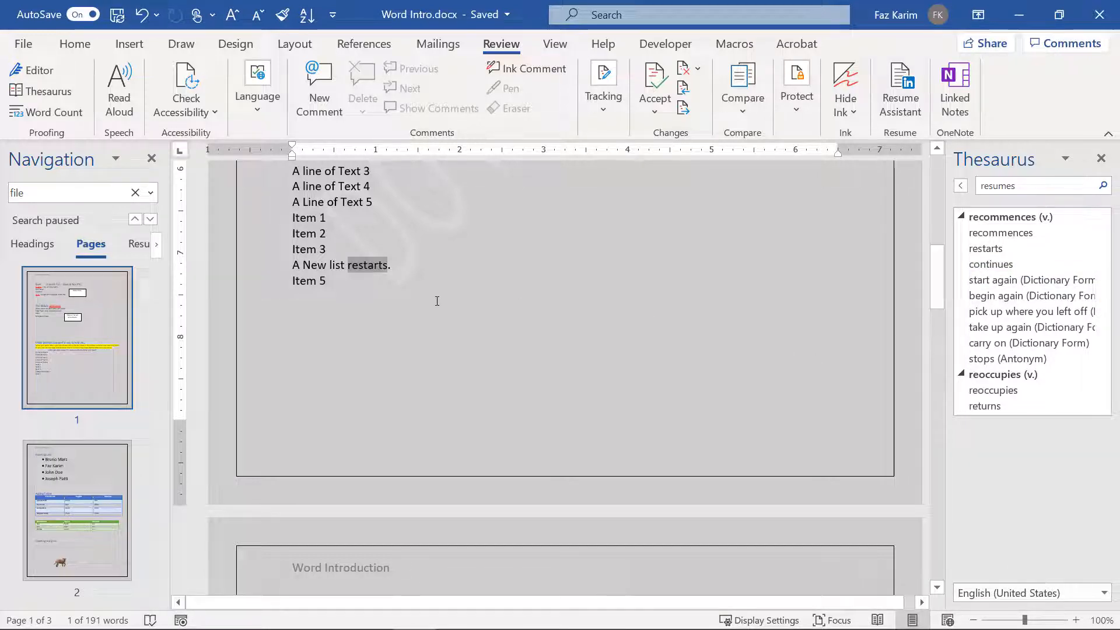
# Step: Run the accessibility check (1 missing alt text, 3 non-inline objects, 6 contrast warnings), then close it and the thesaurus
pyautogui.click(198, 111)
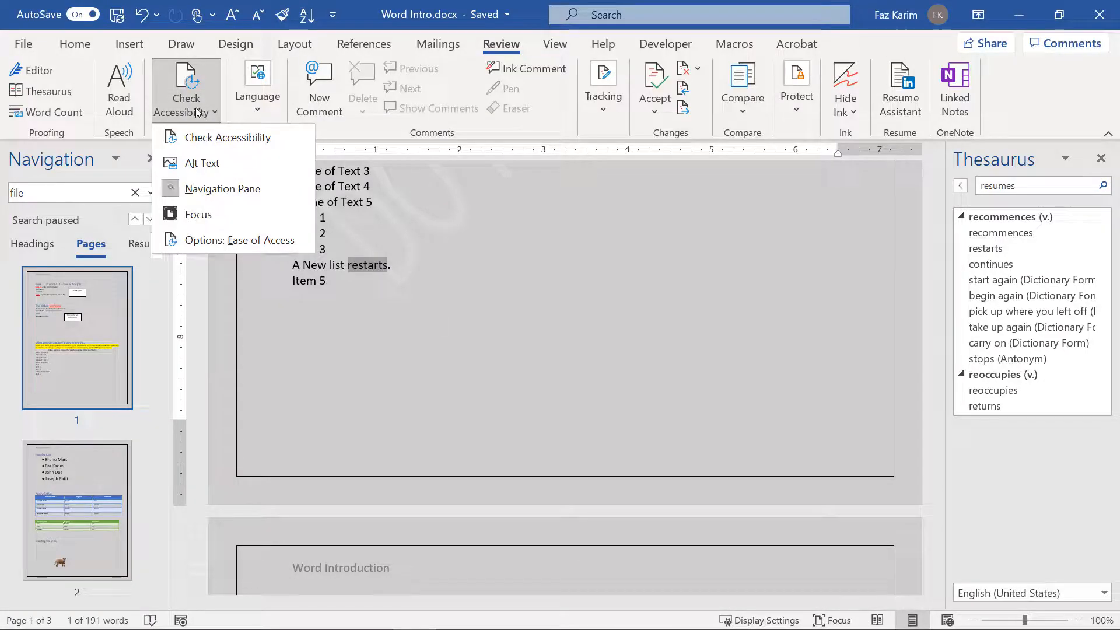
pyautogui.click(214, 136)
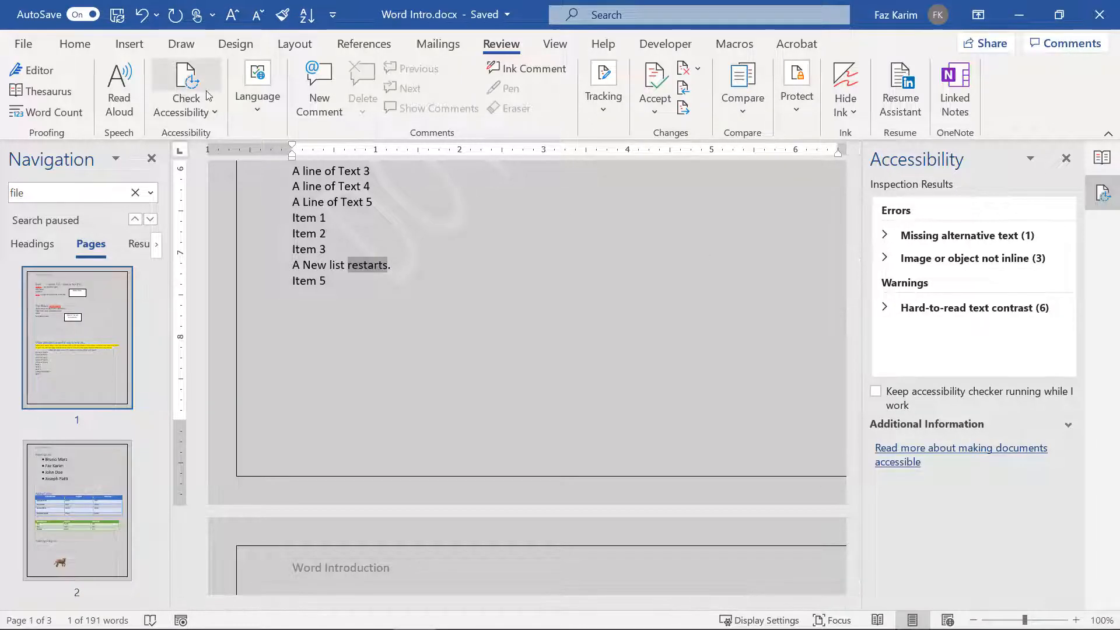
pyautogui.click(1066, 158)
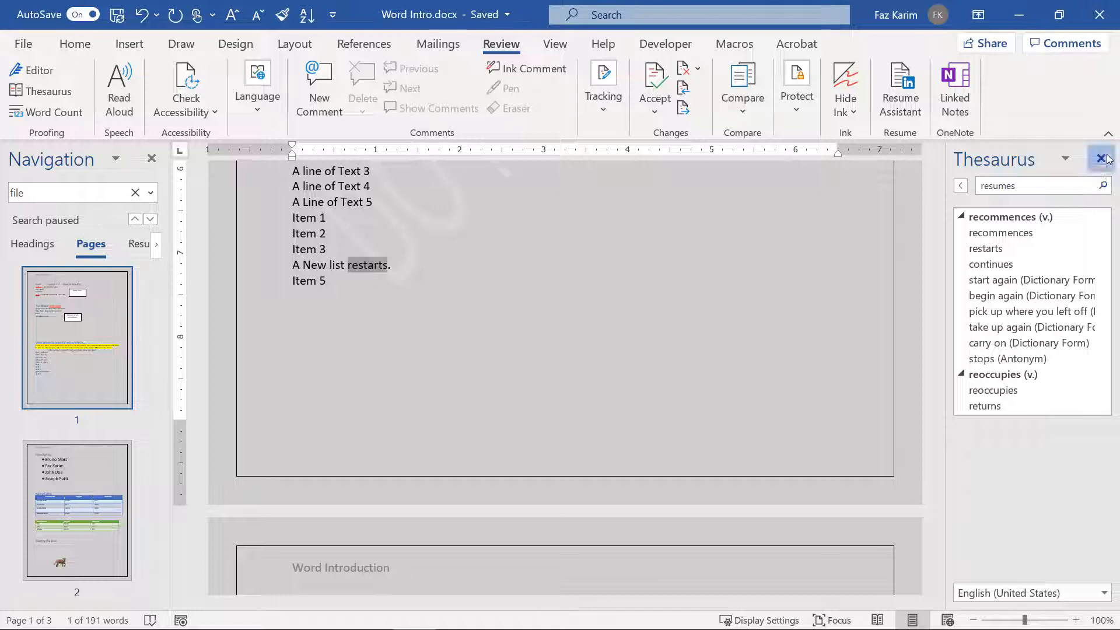
pyautogui.click(1100, 159)
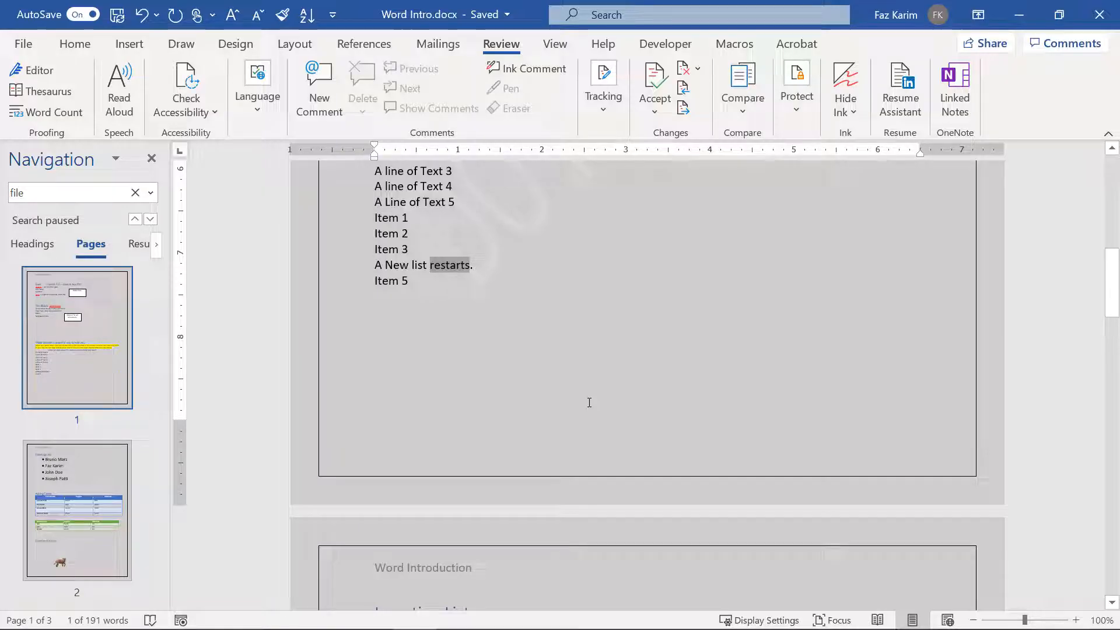
pyautogui.click(333, 109)
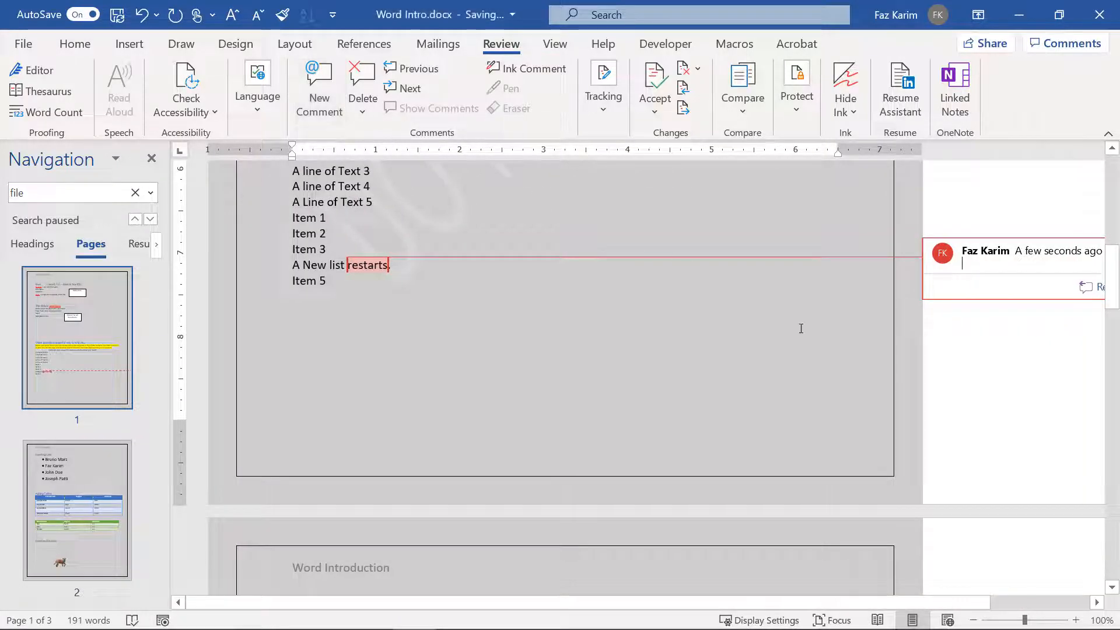
pyautogui.write('@')
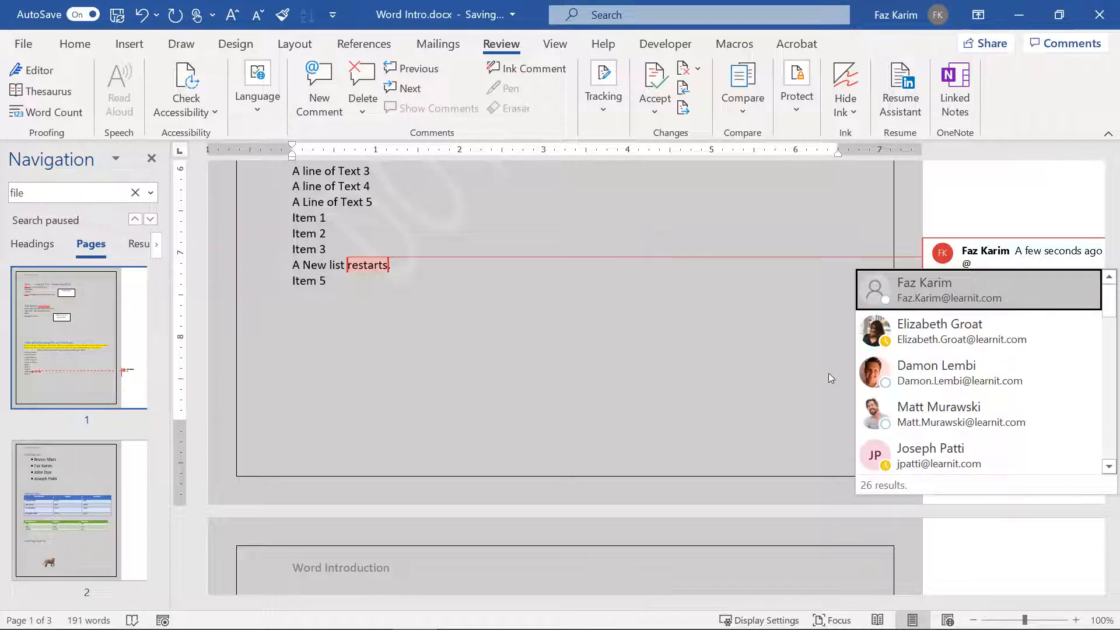
pyautogui.click(918, 457)
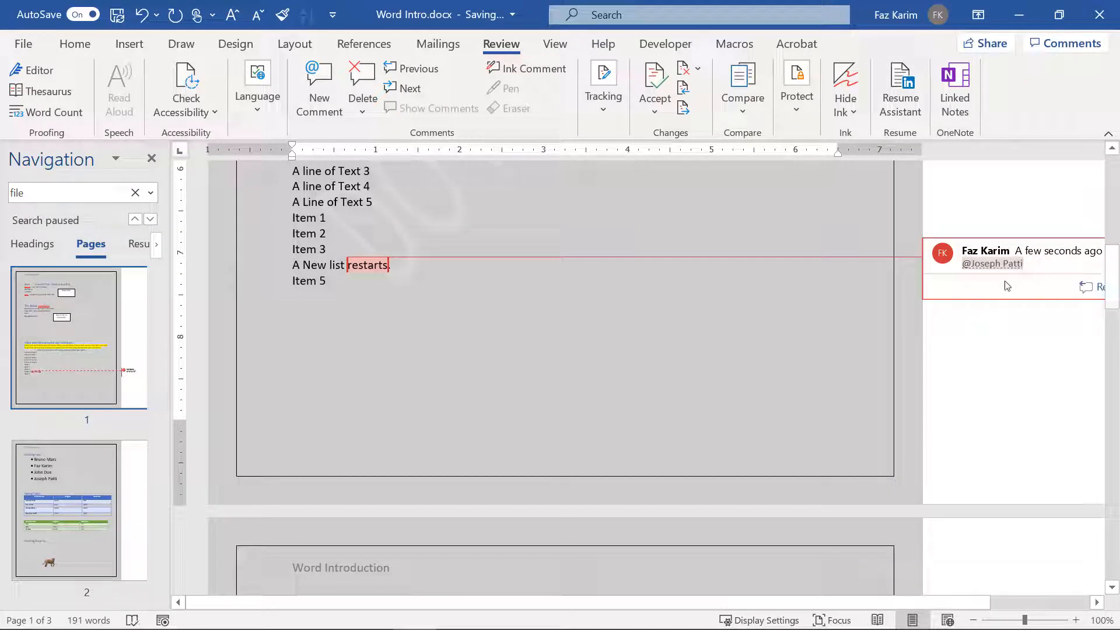
pyautogui.hotkey('ctrl', 'Return')
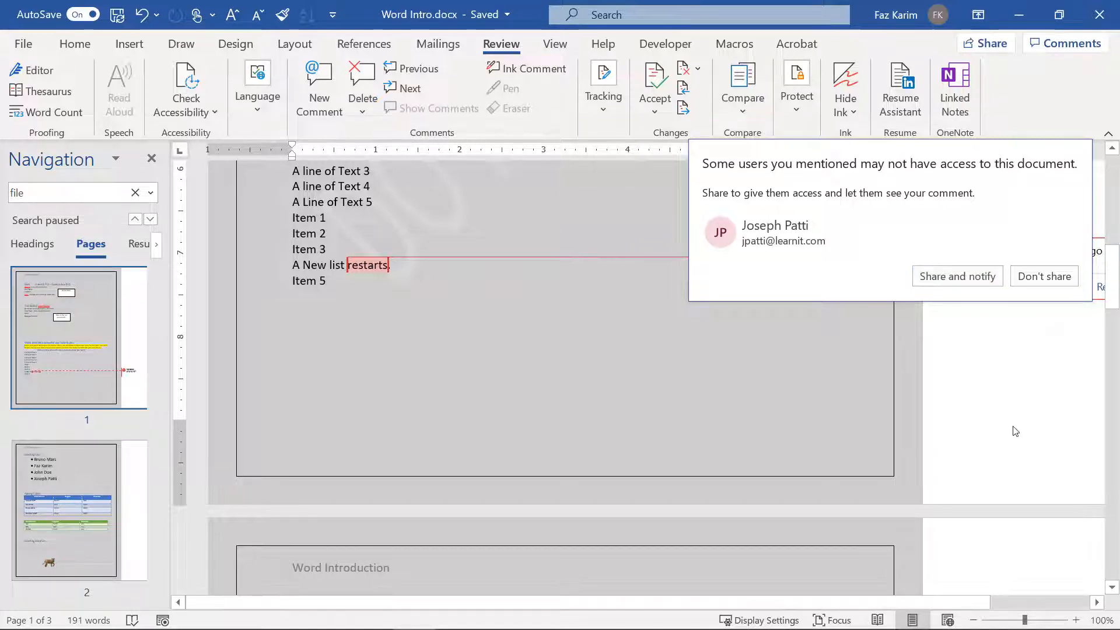
pyautogui.click(1046, 275)
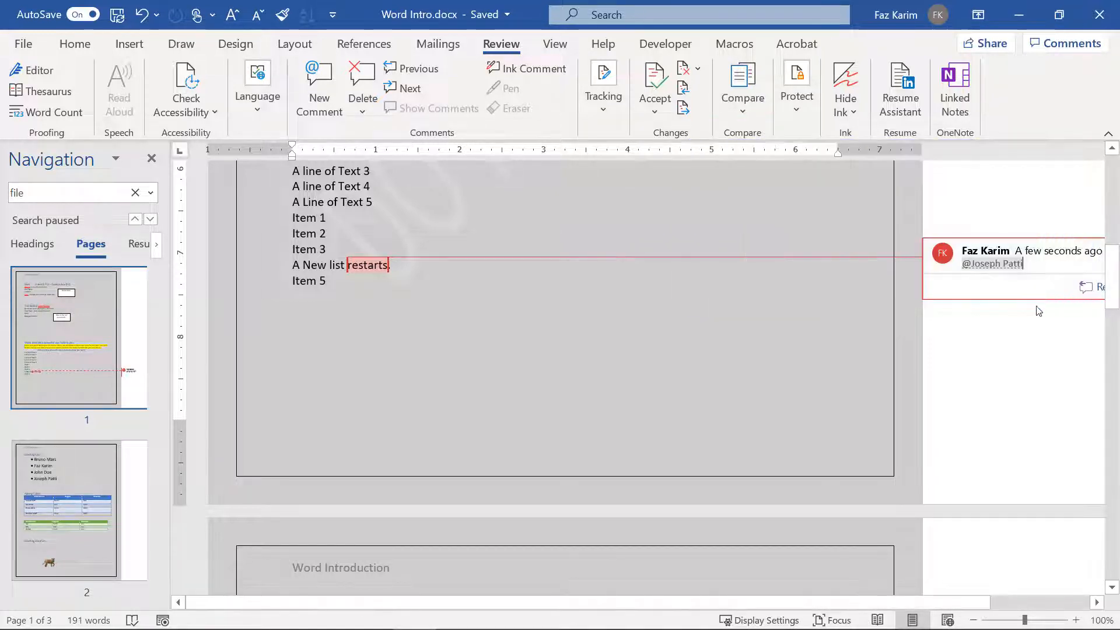
pyautogui.press('BackSpace')
pyautogui.press('BackSpace')
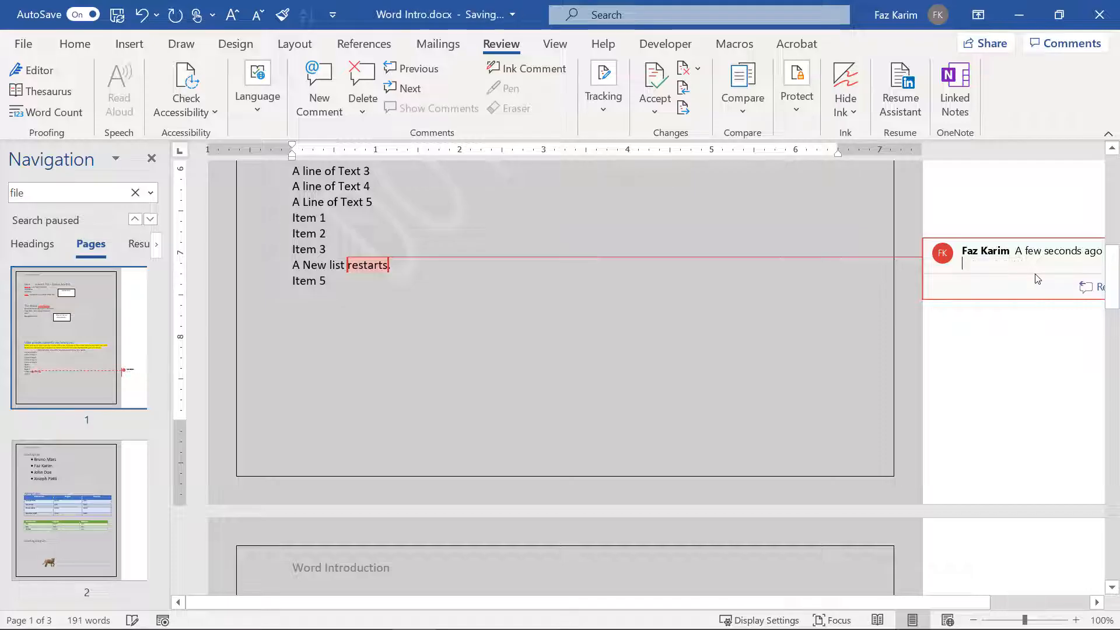
pyautogui.click(362, 68)
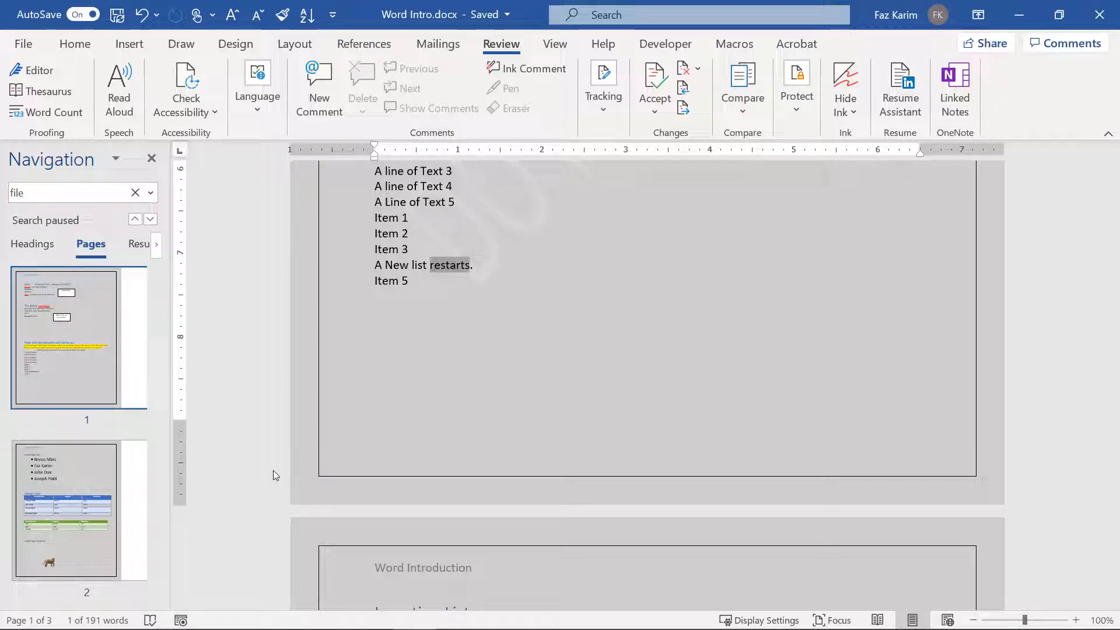
# Step: Publish the document as Word Intro.pdf through Export's PDF/XPS option and view it
pyautogui.click(23, 44)
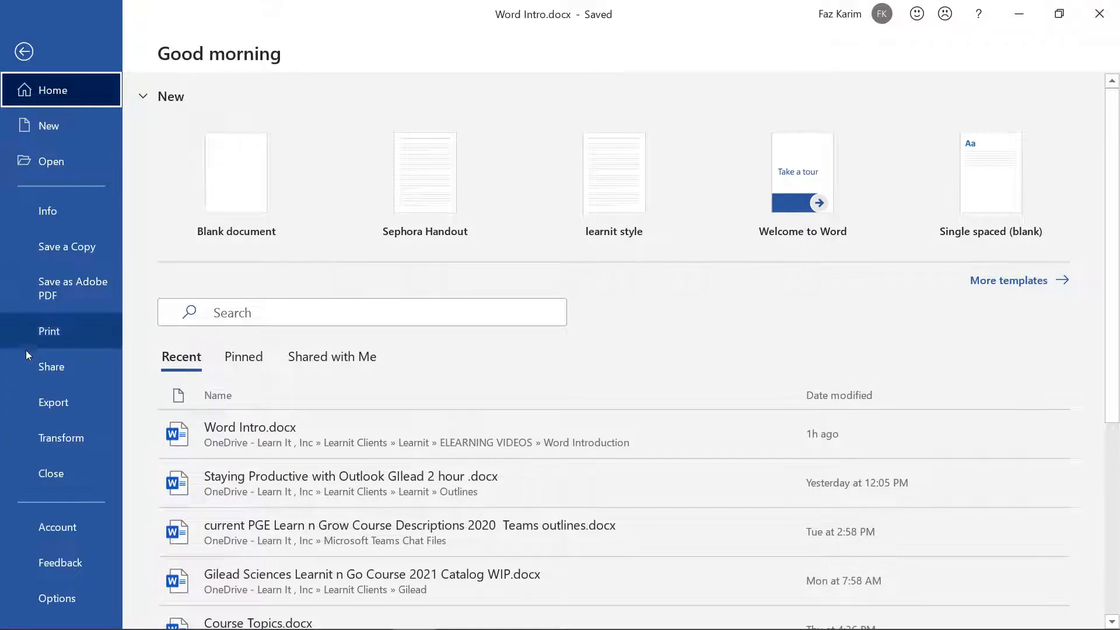
pyautogui.click(26, 402)
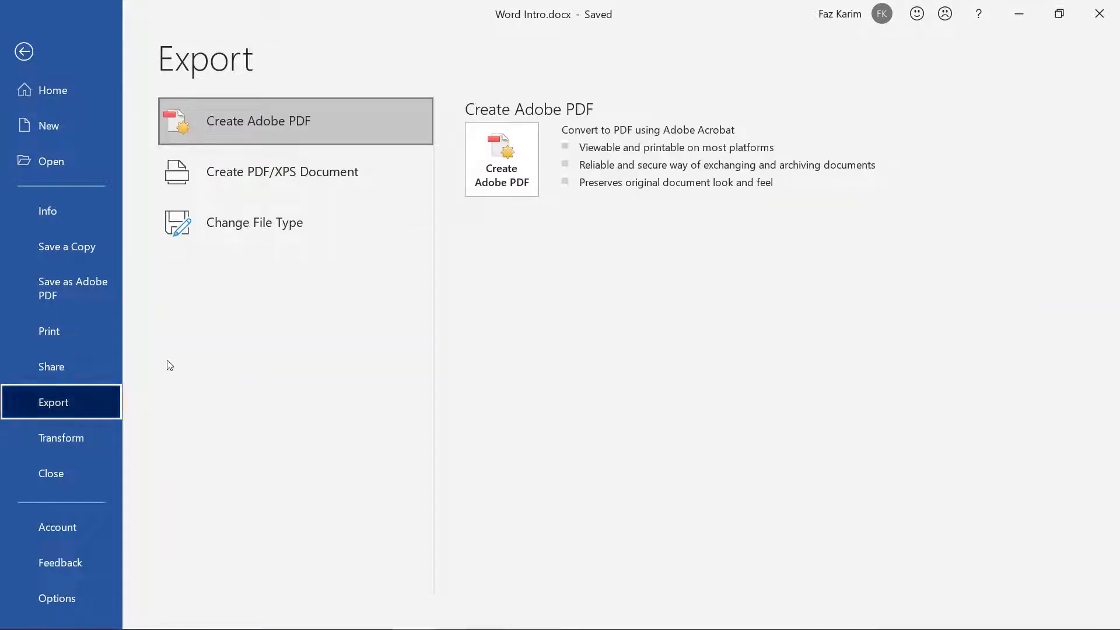
pyautogui.click(389, 179)
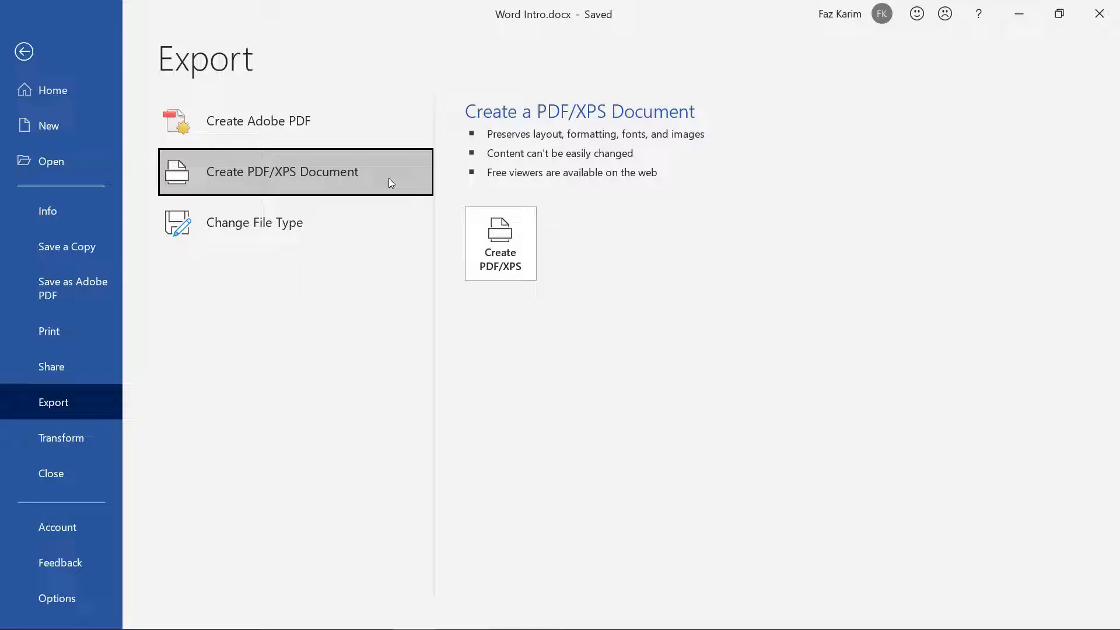
pyautogui.click(527, 264)
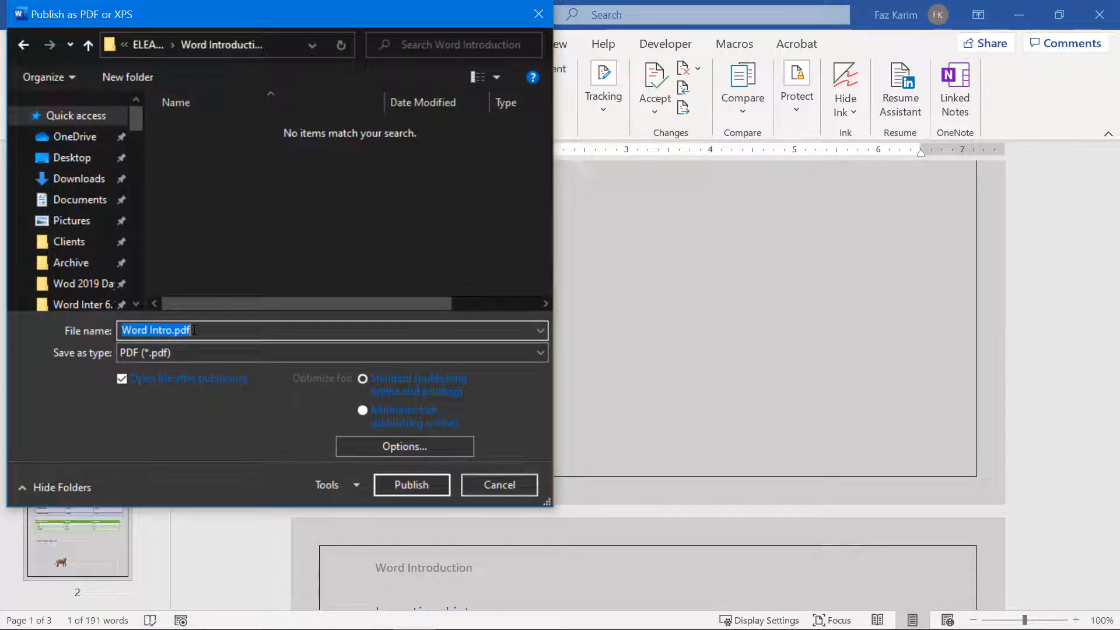
pyautogui.click(424, 486)
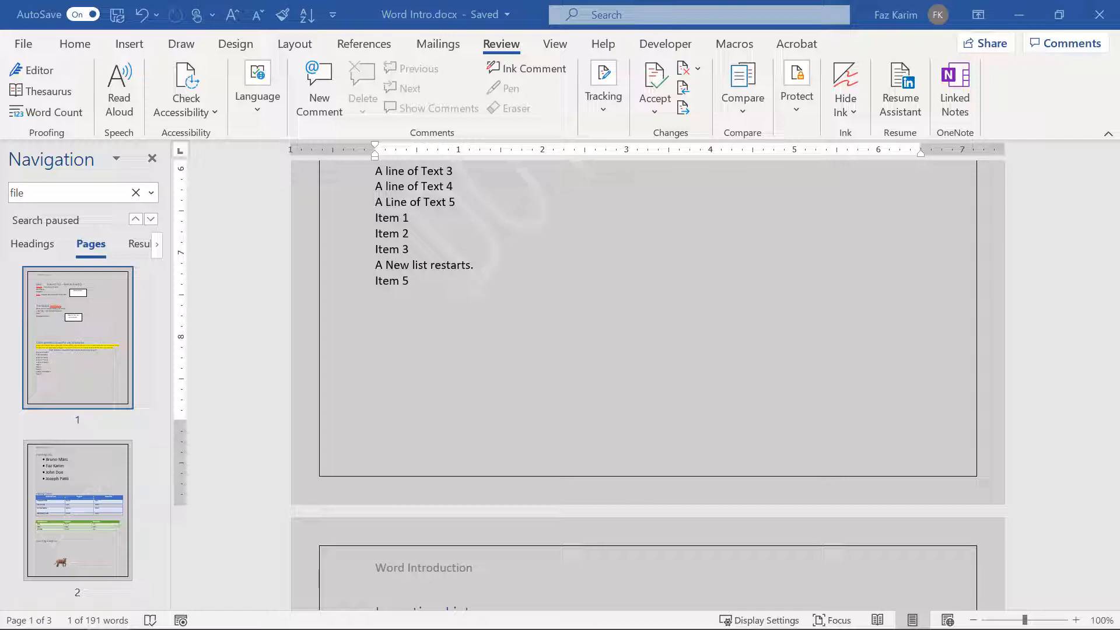
pyautogui.moveTo(671, 1); pyautogui.dragTo(535, 92)
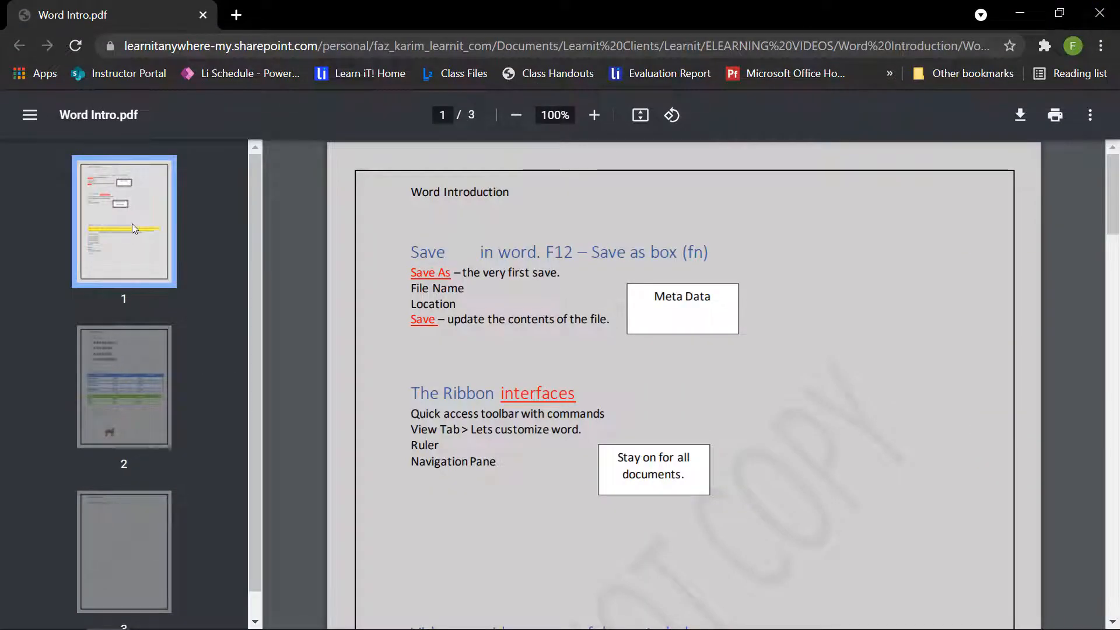
# Step: Check pages 2 and 3 of the PDF, then minimize the browser to return to Word
pyautogui.click(121, 387)
pyautogui.click(133, 533)
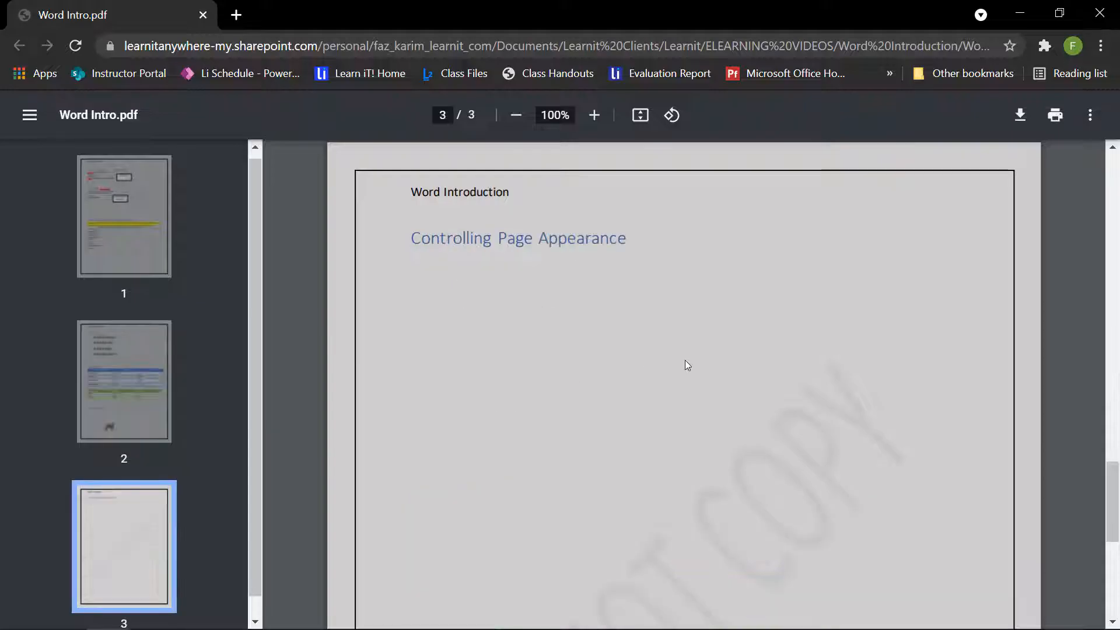
pyautogui.click(1012, 19)
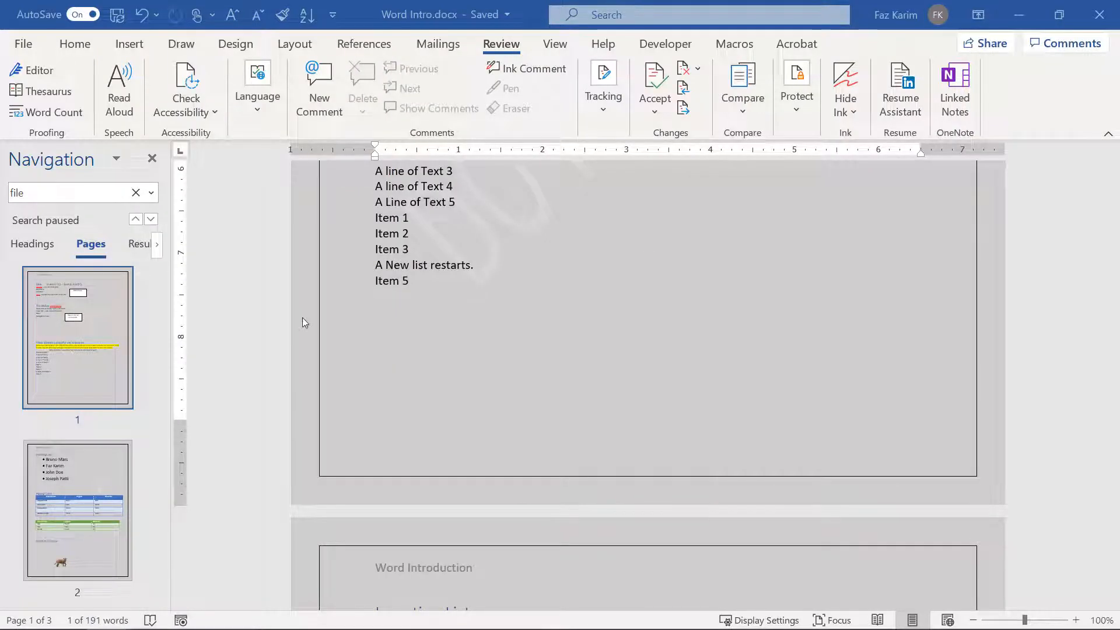
# Step: Open Export's Transform option to preview the document as a Bokeh-style Sway page
pyautogui.click(29, 50)
pyautogui.click(34, 404)
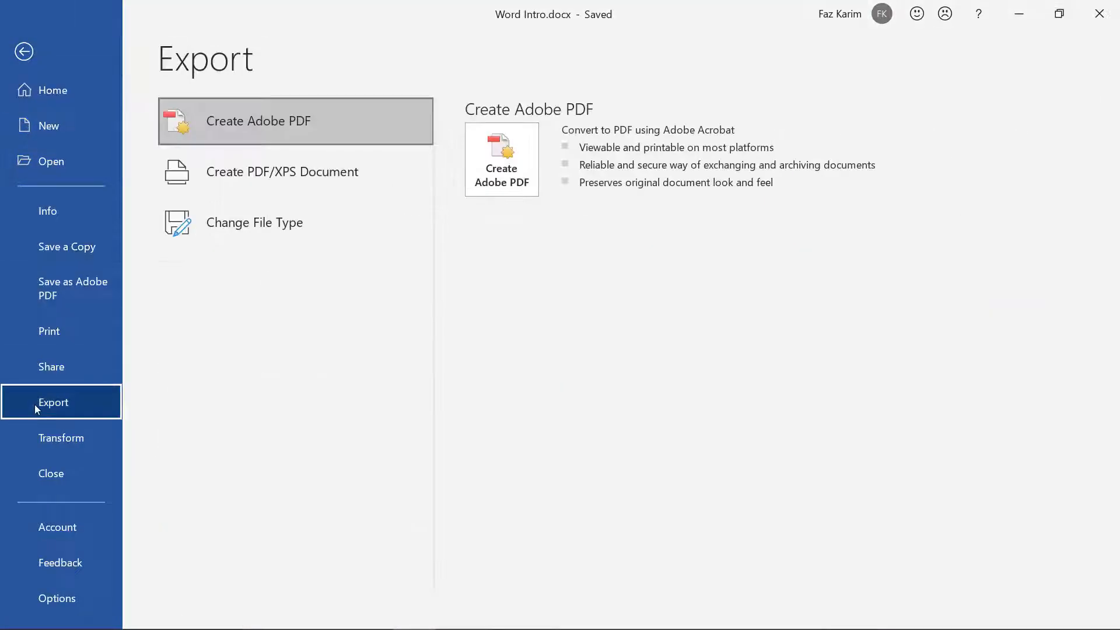
pyautogui.click(364, 185)
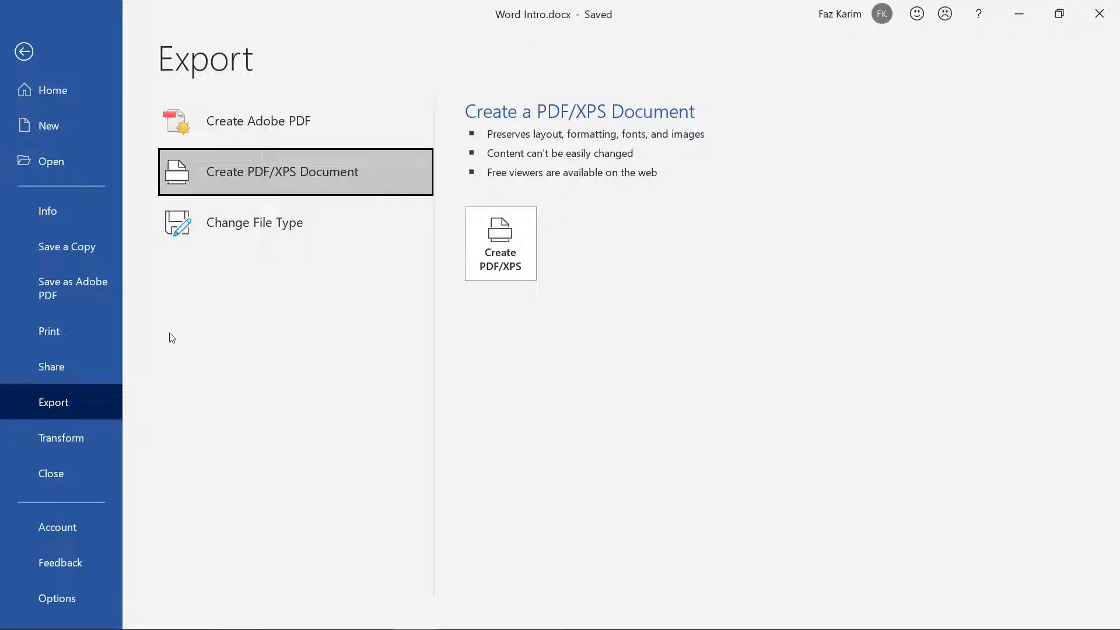
pyautogui.click(21, 438)
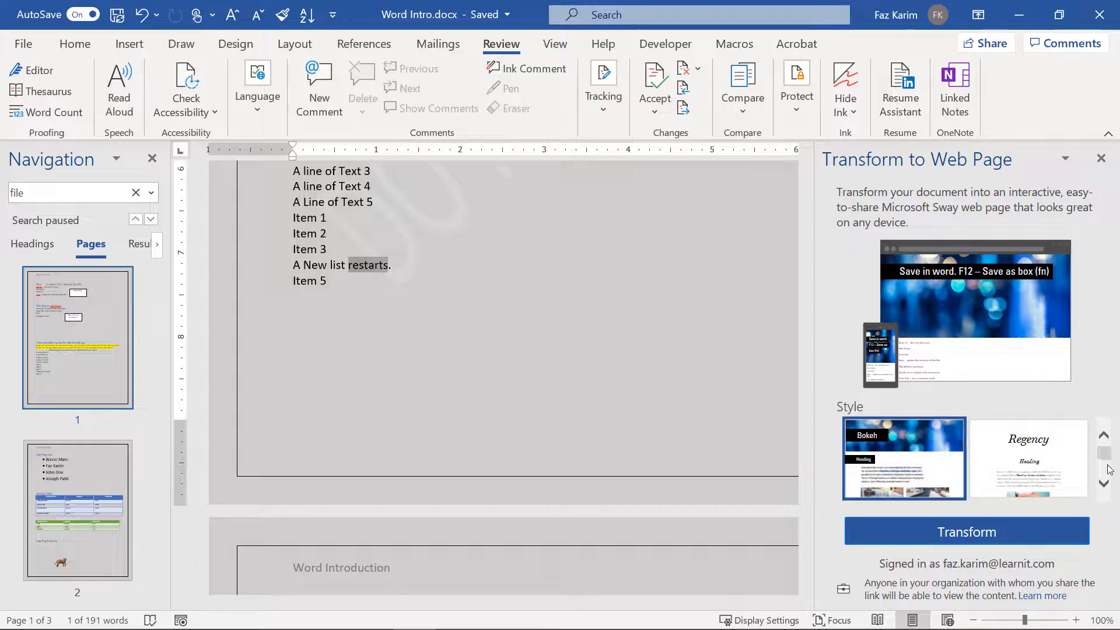
# Step: Transform the document into a Sierra-style Sway web page, confirming with the work account
pyautogui.click(1103, 483)
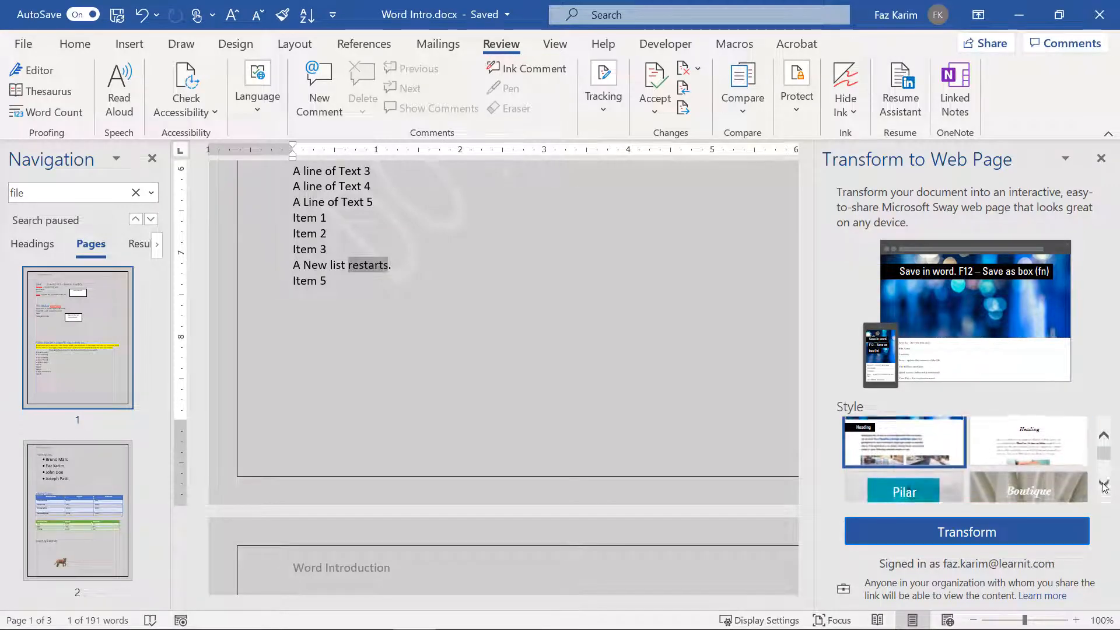
pyautogui.click(1103, 483)
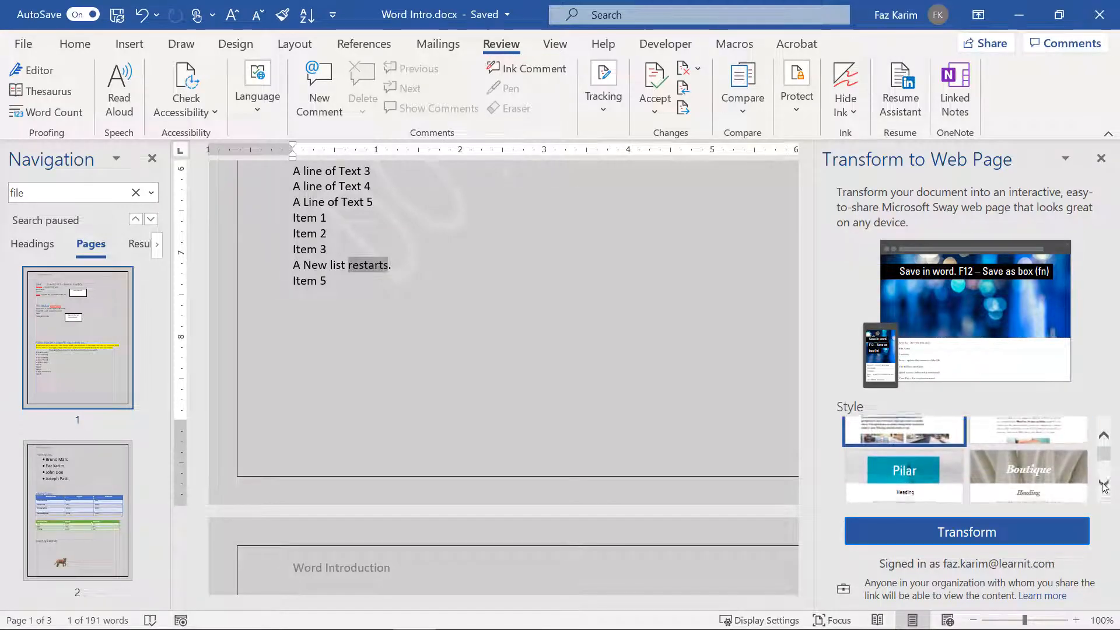
pyautogui.click(871, 471)
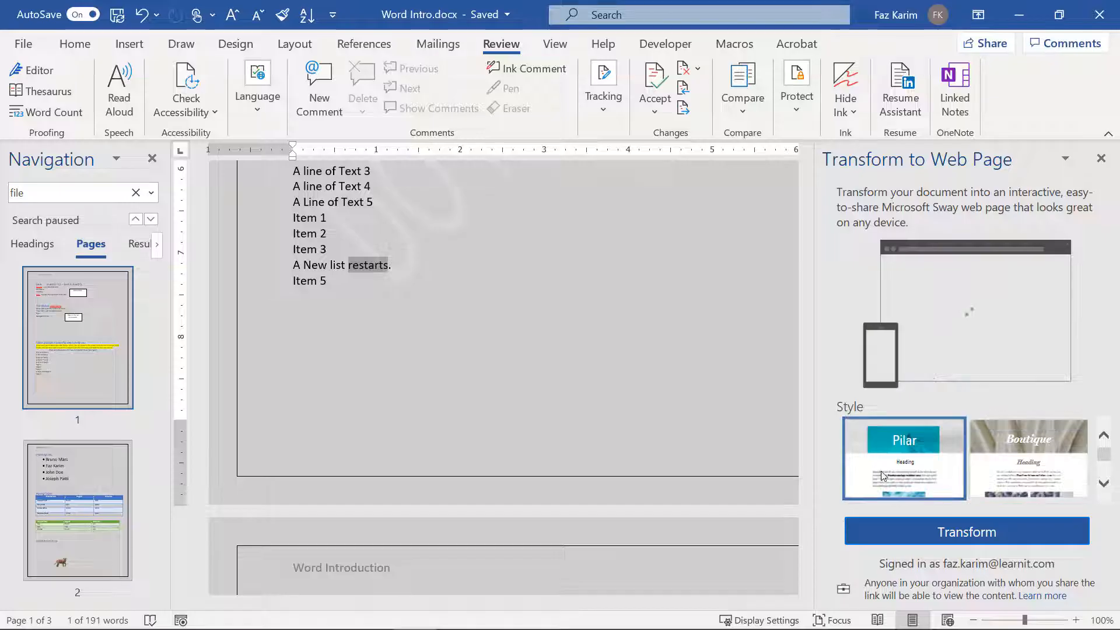
pyautogui.click(1066, 482)
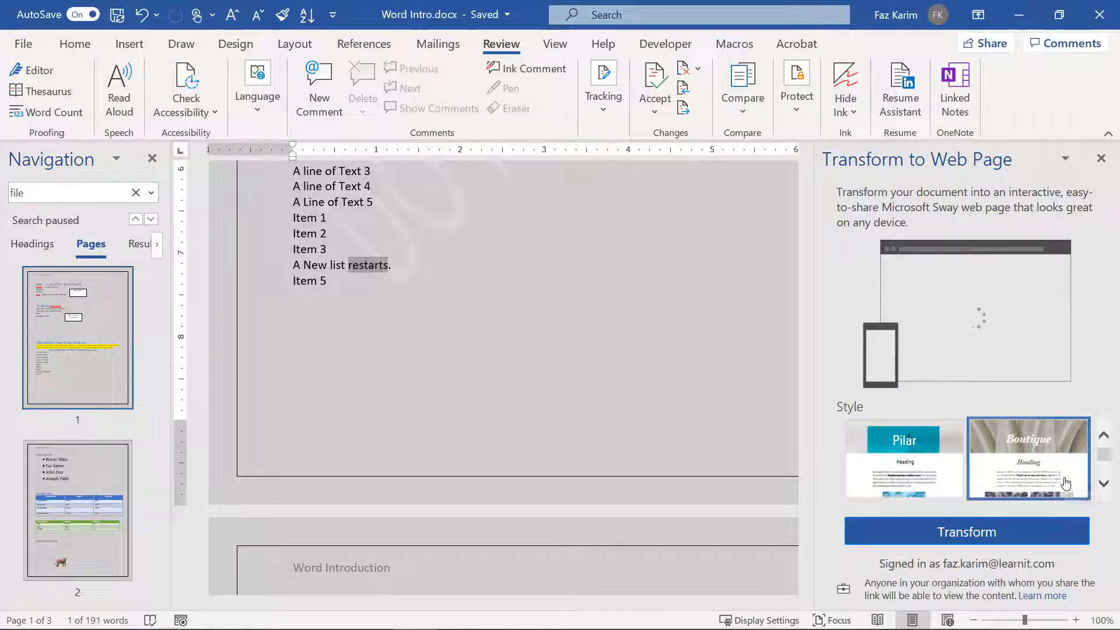
pyautogui.click(1102, 489)
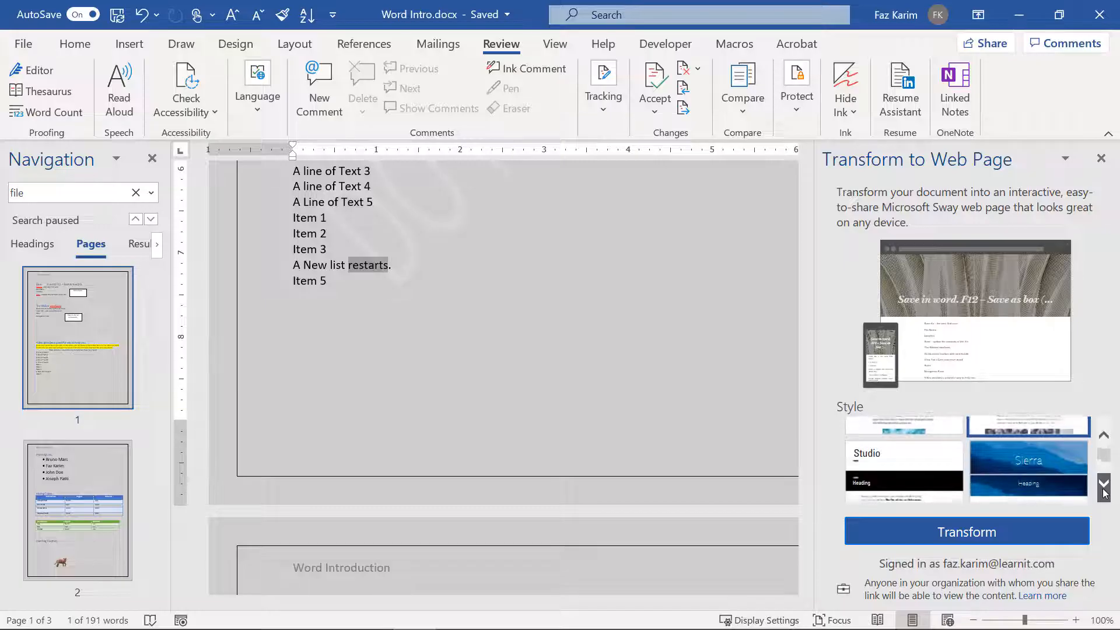
pyautogui.click(1047, 477)
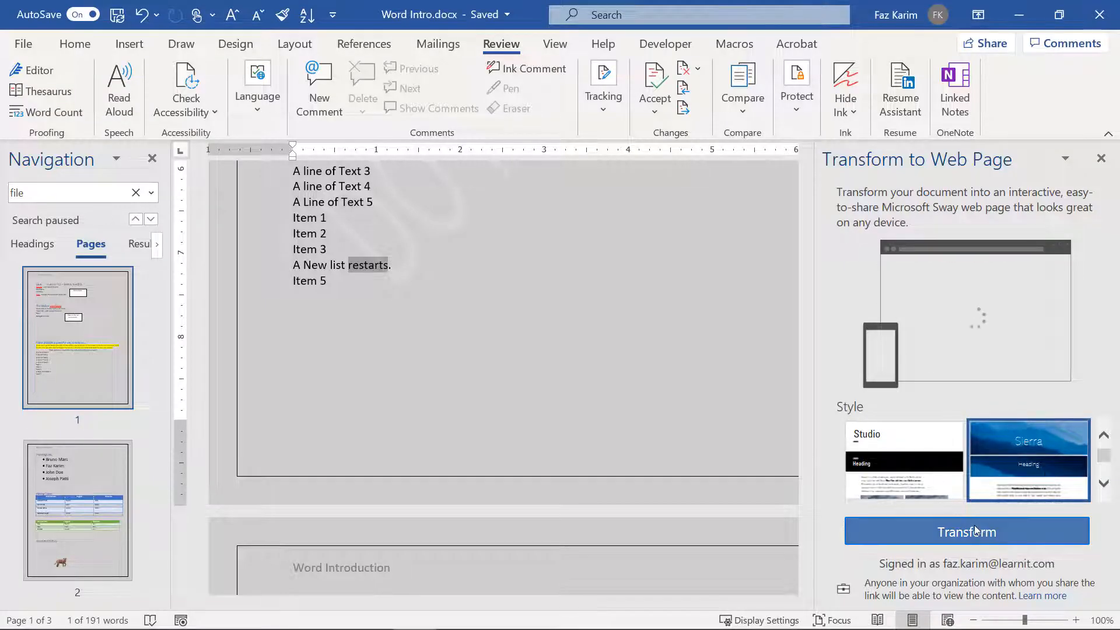
pyautogui.click(976, 532)
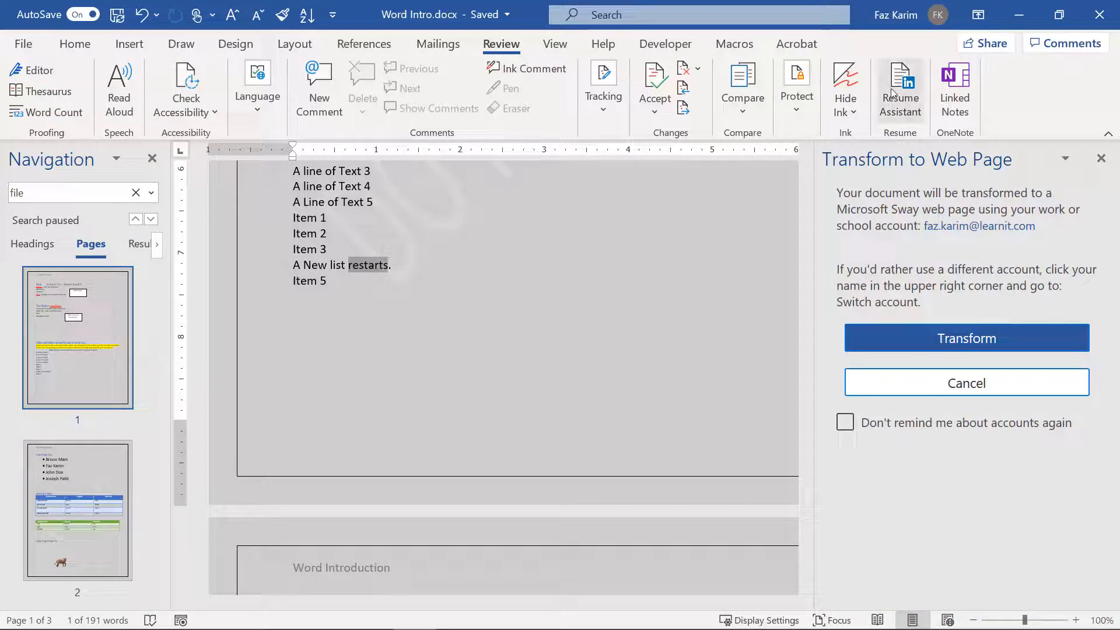
pyautogui.click(971, 338)
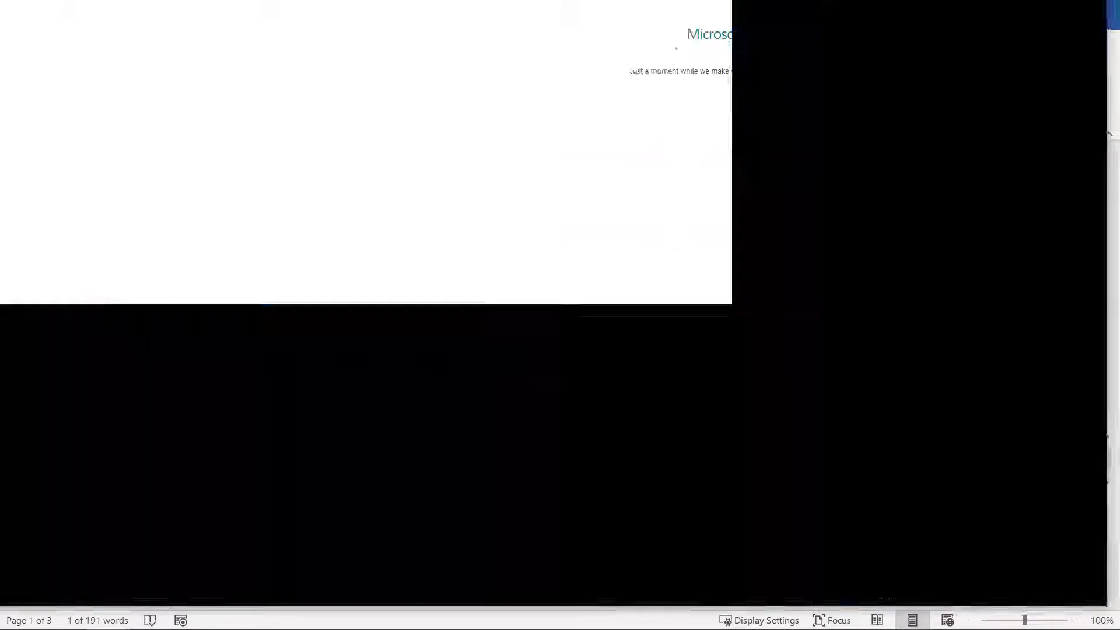
# Step: Maximize the Sway page, scroll through it, and open Navigation listing its sections
pyautogui.moveTo(550, 0); pyautogui.dragTo(516, 162)
pyautogui.click(915, 157)
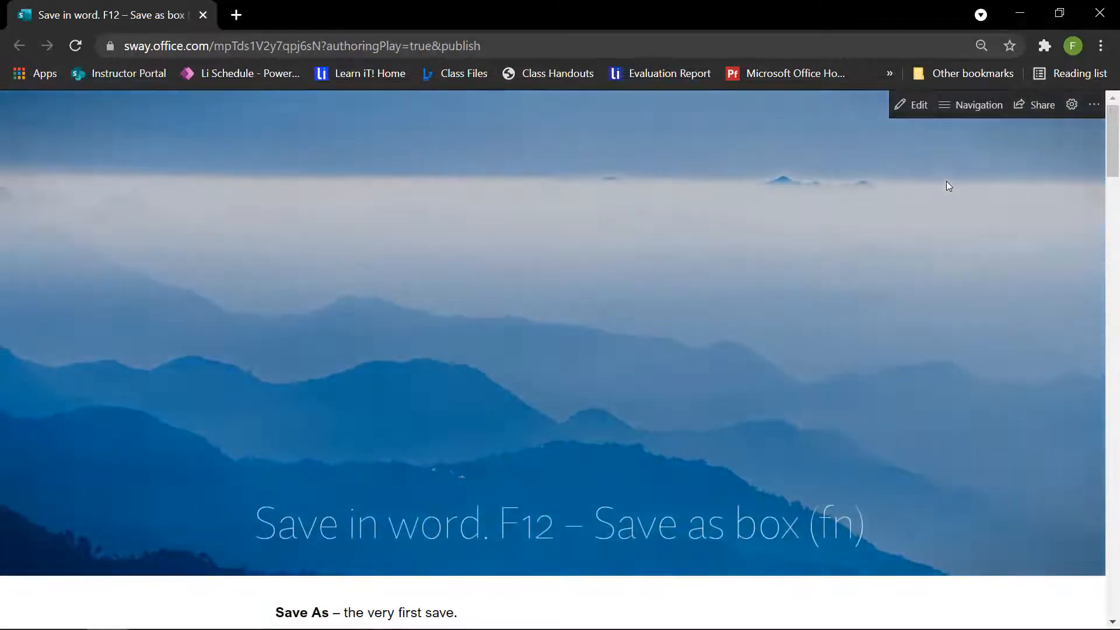
pyautogui.scroll(-6, 949, 186)
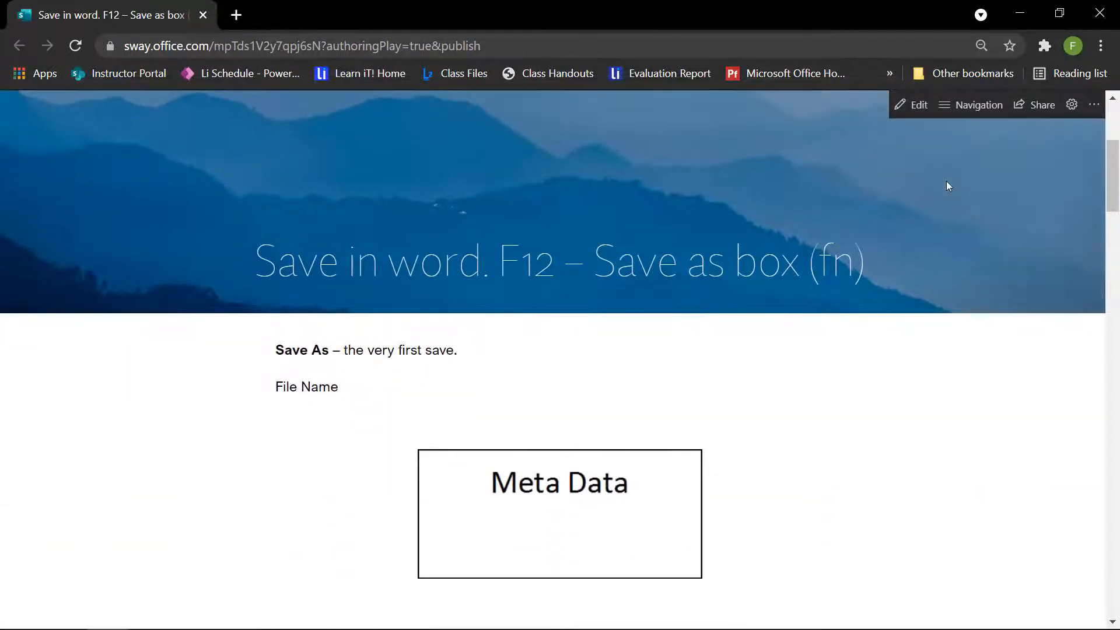
pyautogui.scroll(-8, 949, 186)
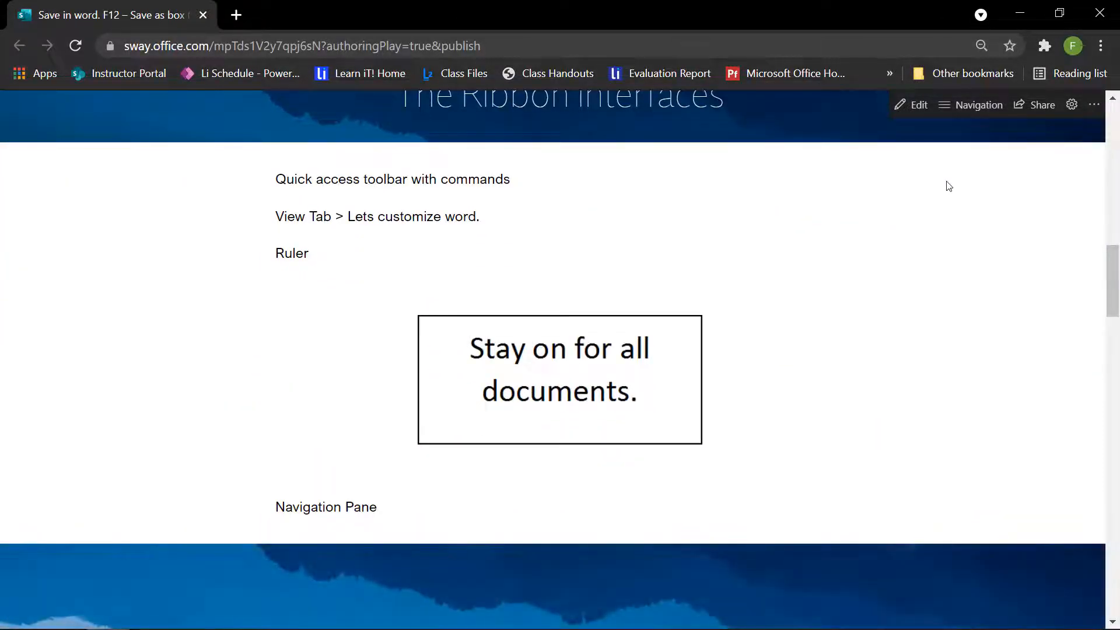
pyautogui.scroll(-5, 949, 186)
pyautogui.scroll(-9, 949, 186)
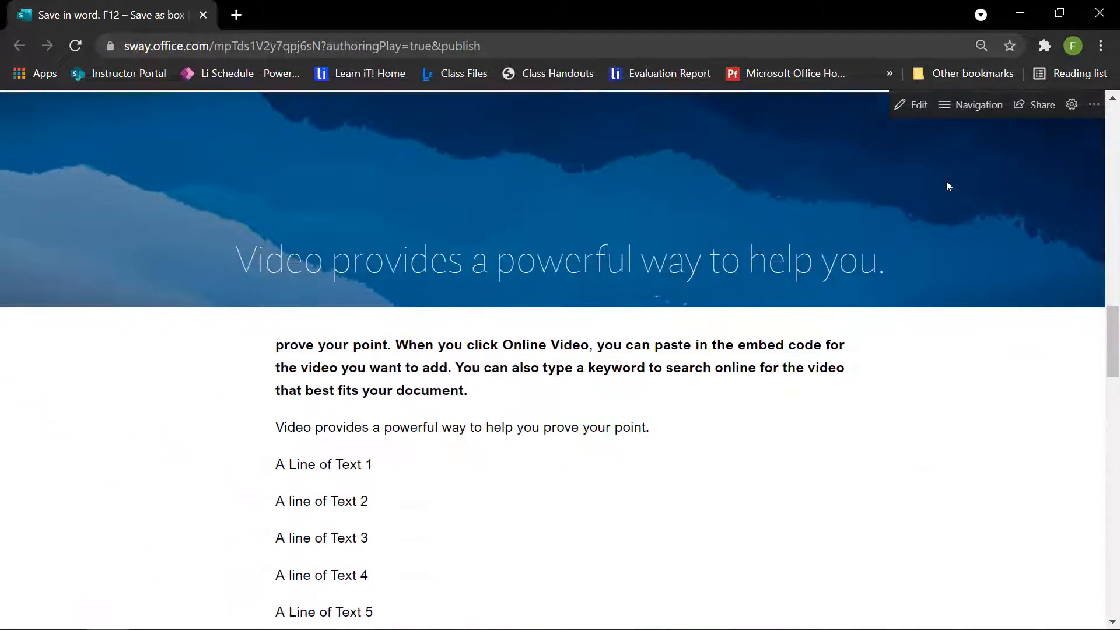
pyautogui.scroll(-11, 949, 186)
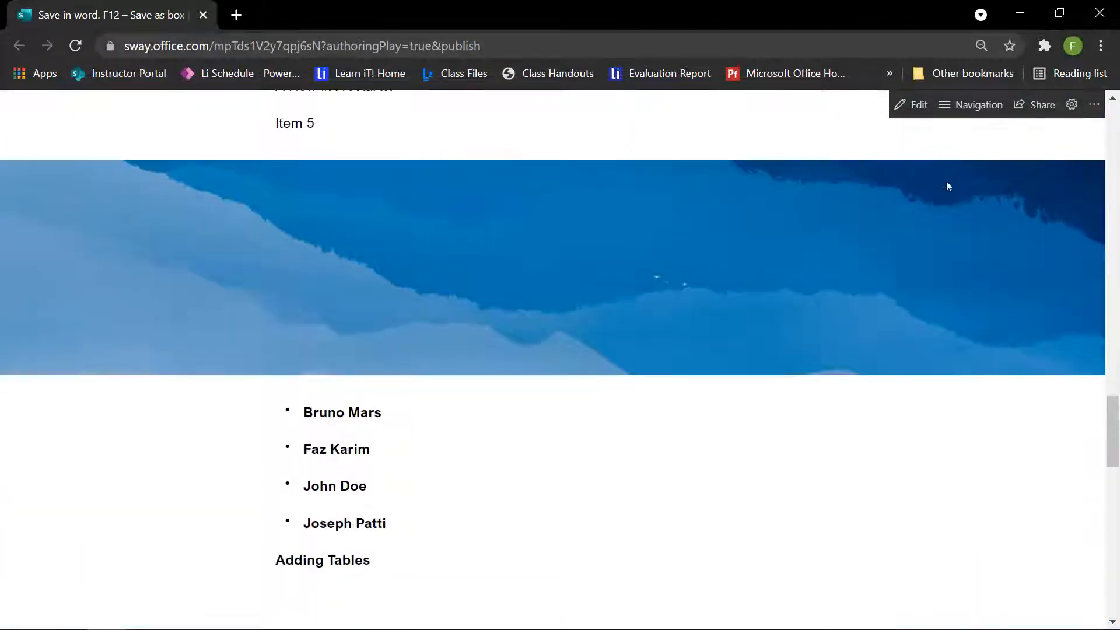
pyautogui.scroll(-12, 949, 186)
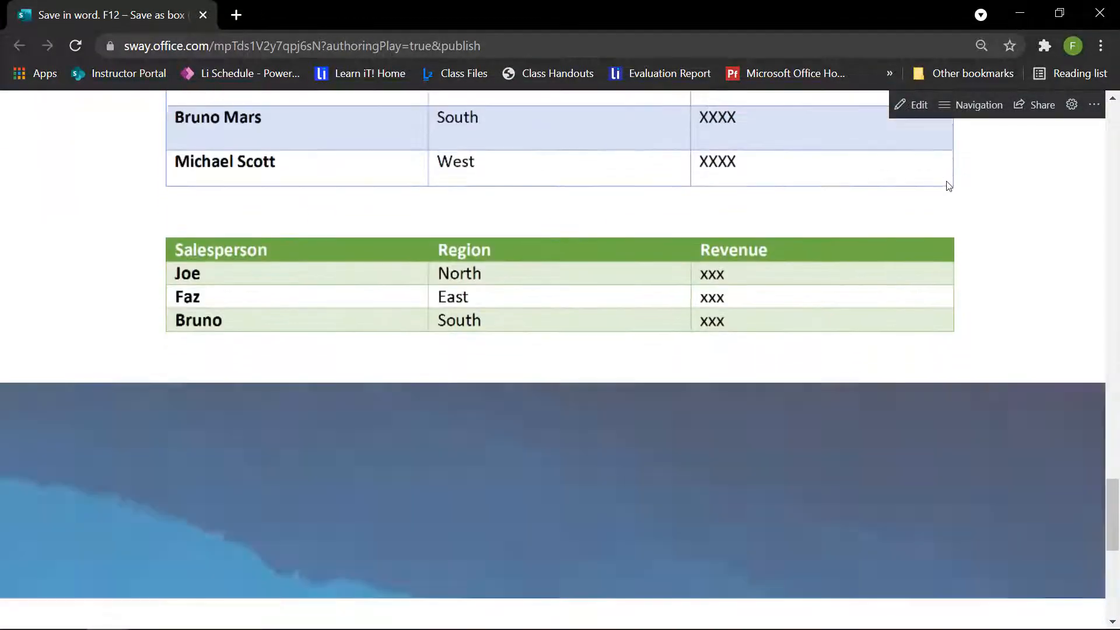
pyautogui.scroll(-2, 947, 185)
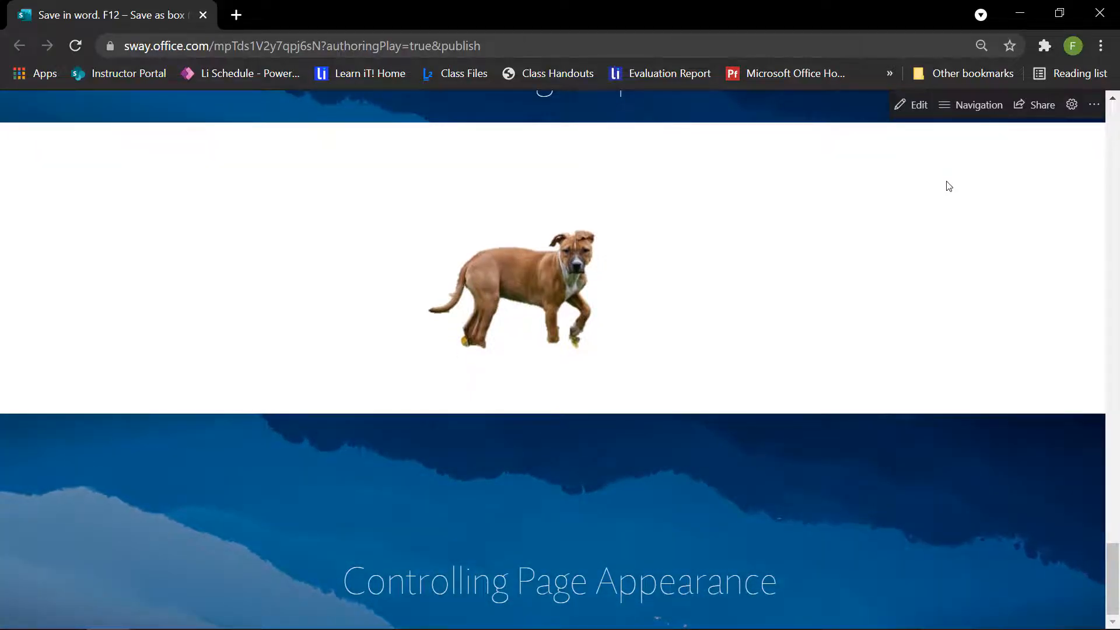
pyautogui.click(972, 117)
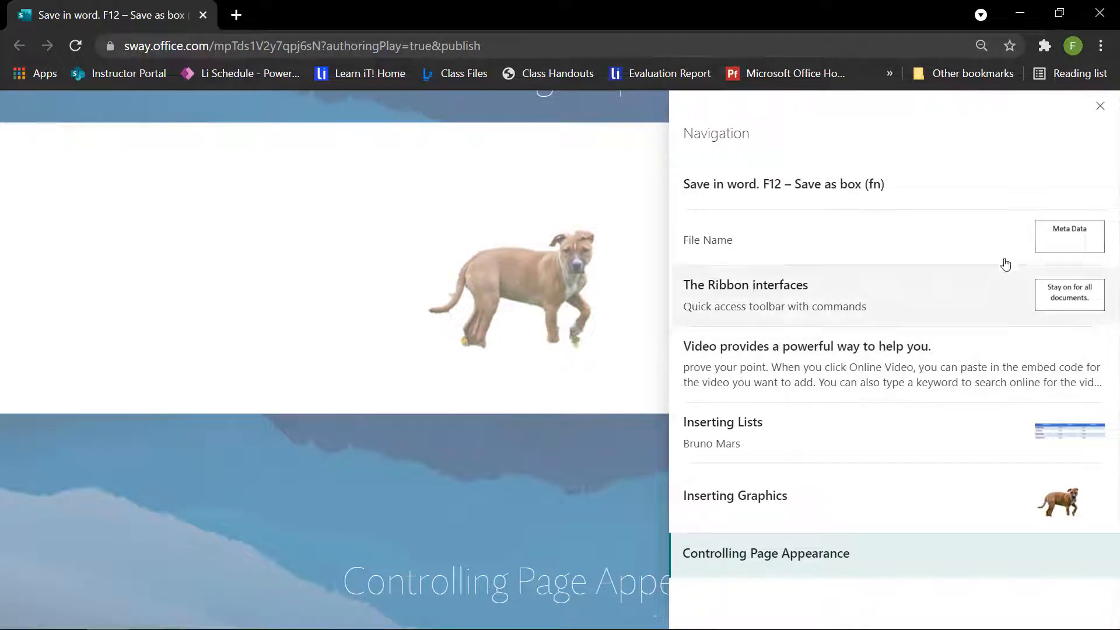
# Step: Check who the Sway is shared with, including the expanded additional sharing options
pyautogui.click(1101, 110)
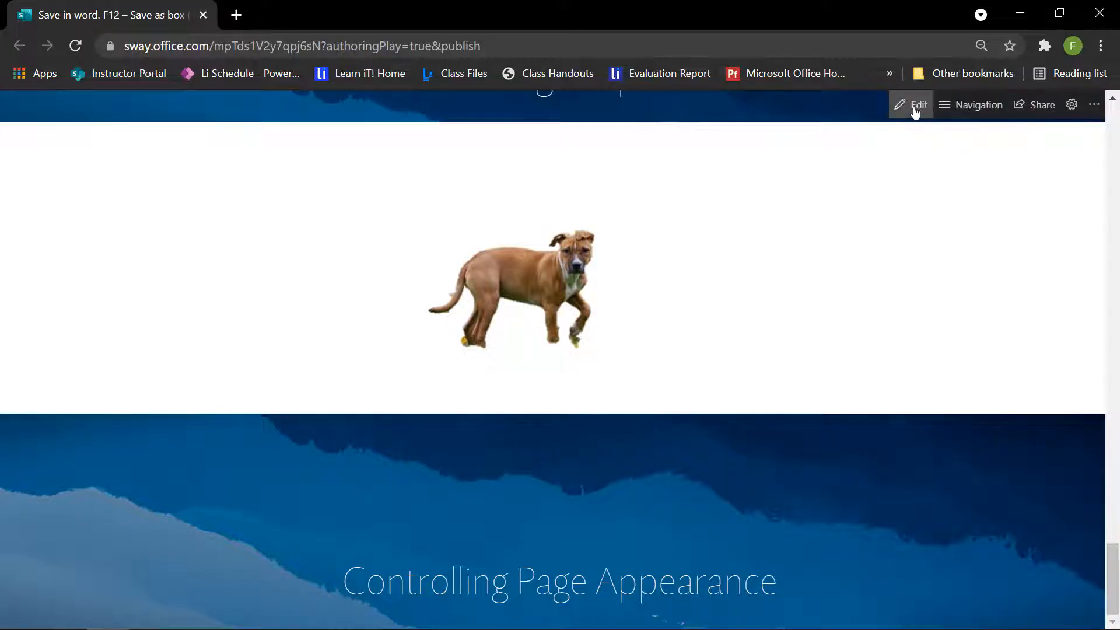
pyautogui.click(1035, 109)
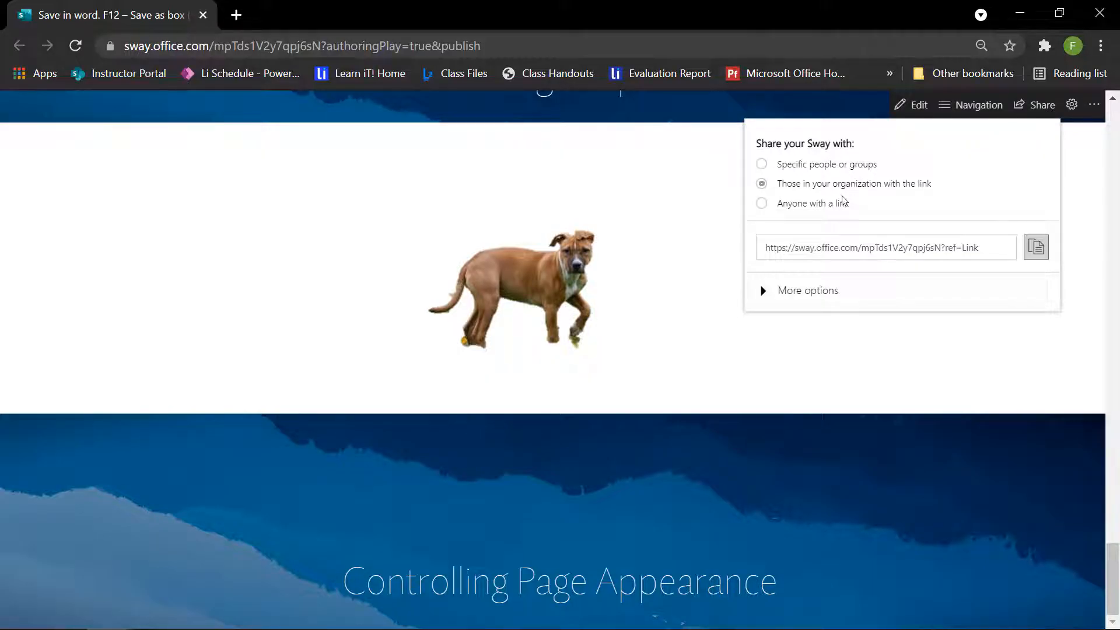
pyautogui.click(774, 292)
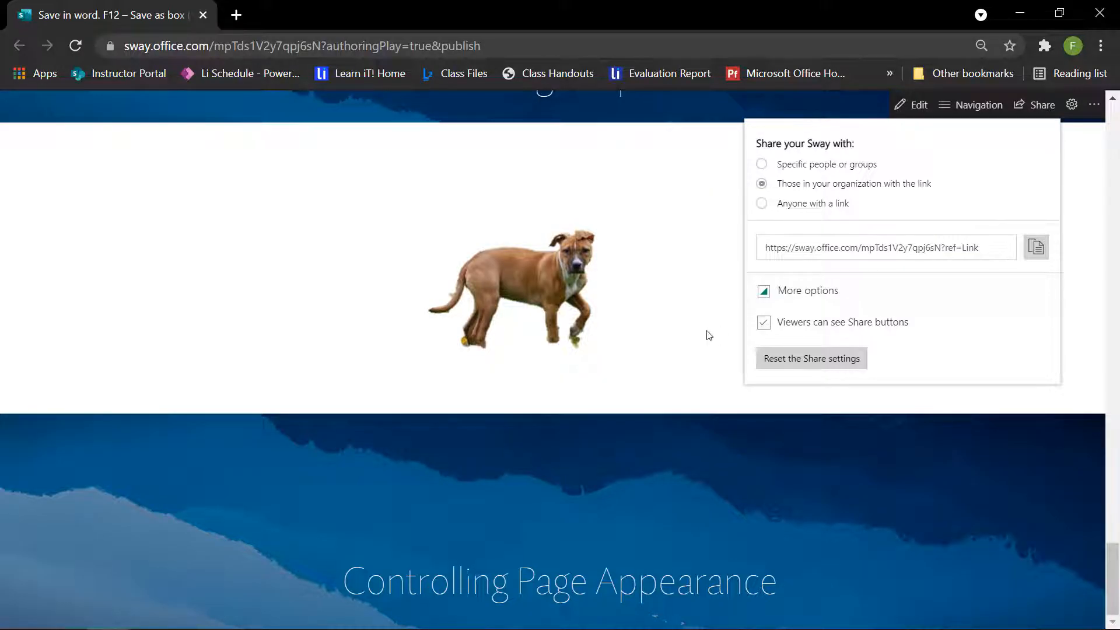
pyautogui.click(621, 394)
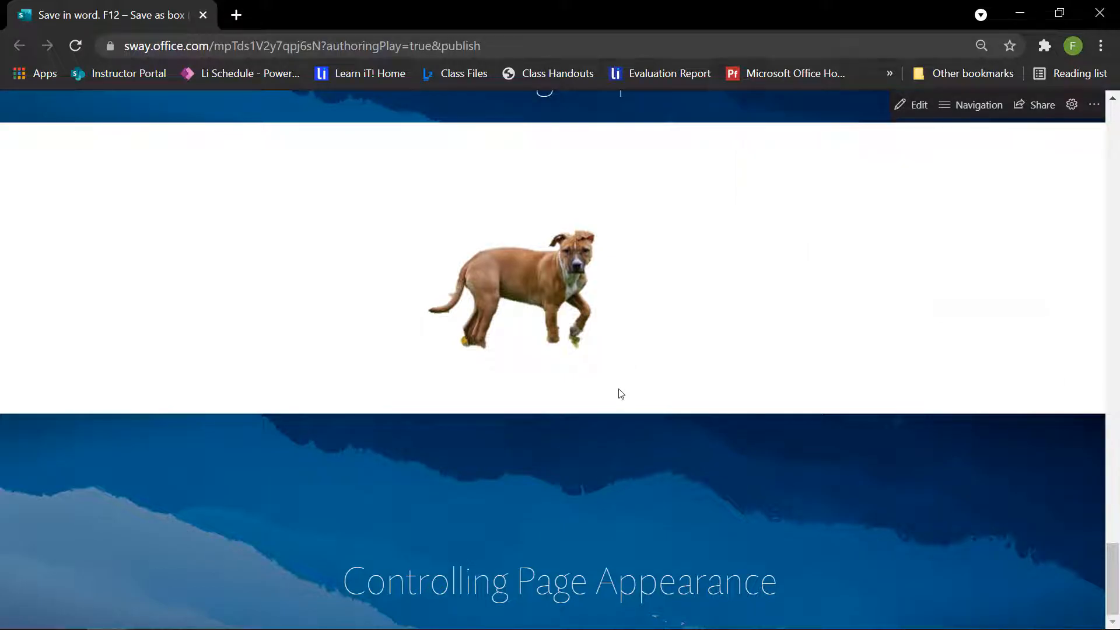
# Step: Scroll through the Sway page, then minimize Chrome and show Word's File page for Word Intro.docx
pyautogui.scroll(20, 621, 393)
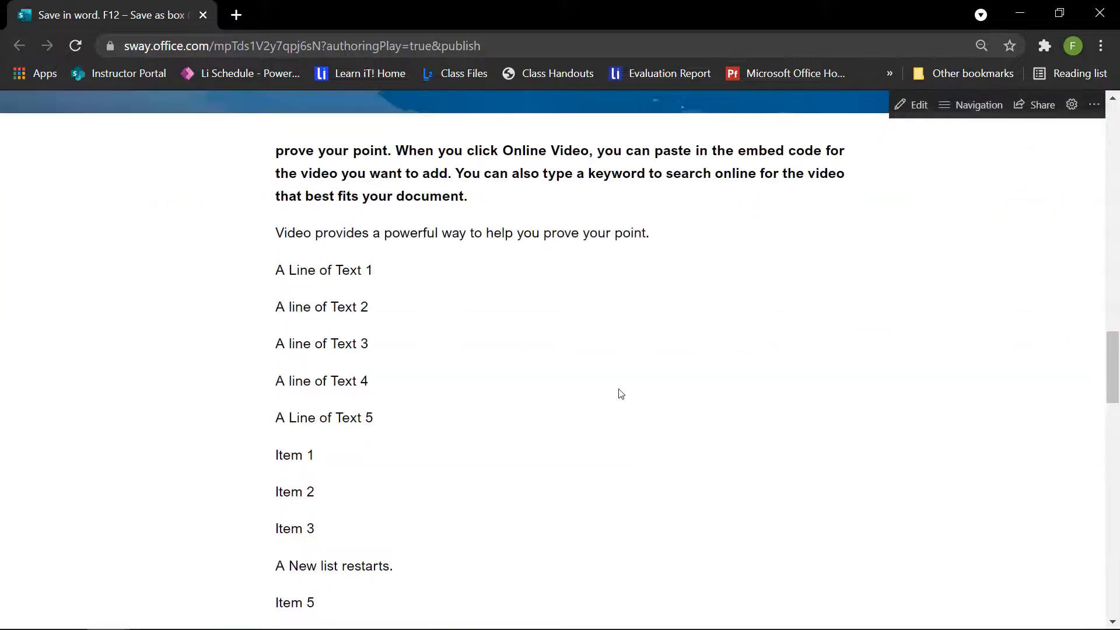
pyautogui.scroll(10, 619, 394)
pyautogui.scroll(-15, 619, 391)
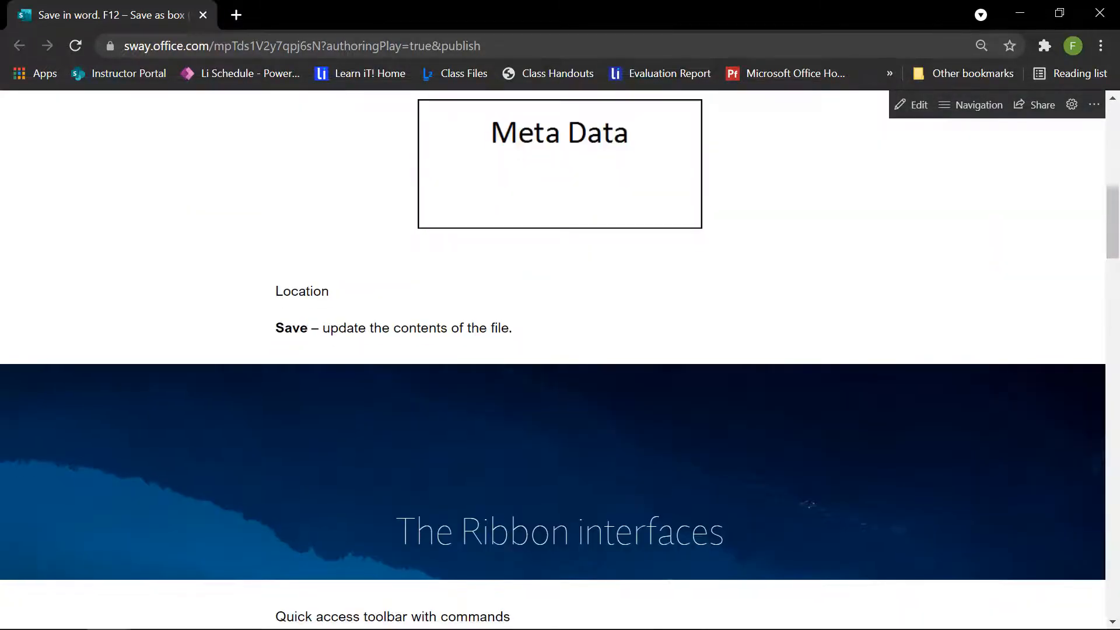
pyautogui.scroll(-15, 619, 389)
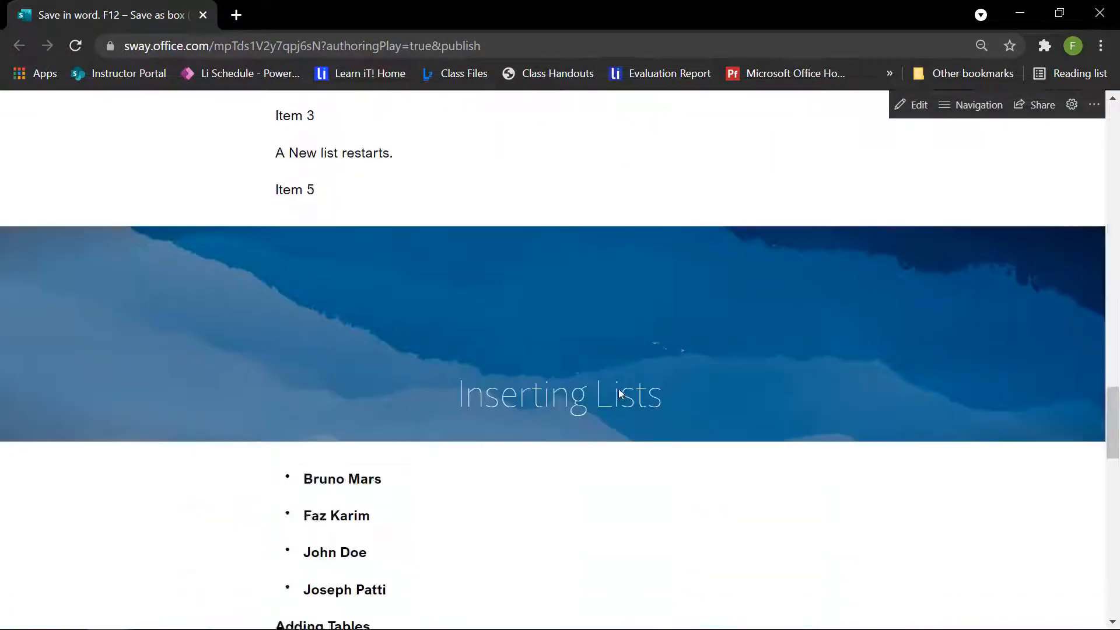
pyautogui.scroll(-20, 620, 393)
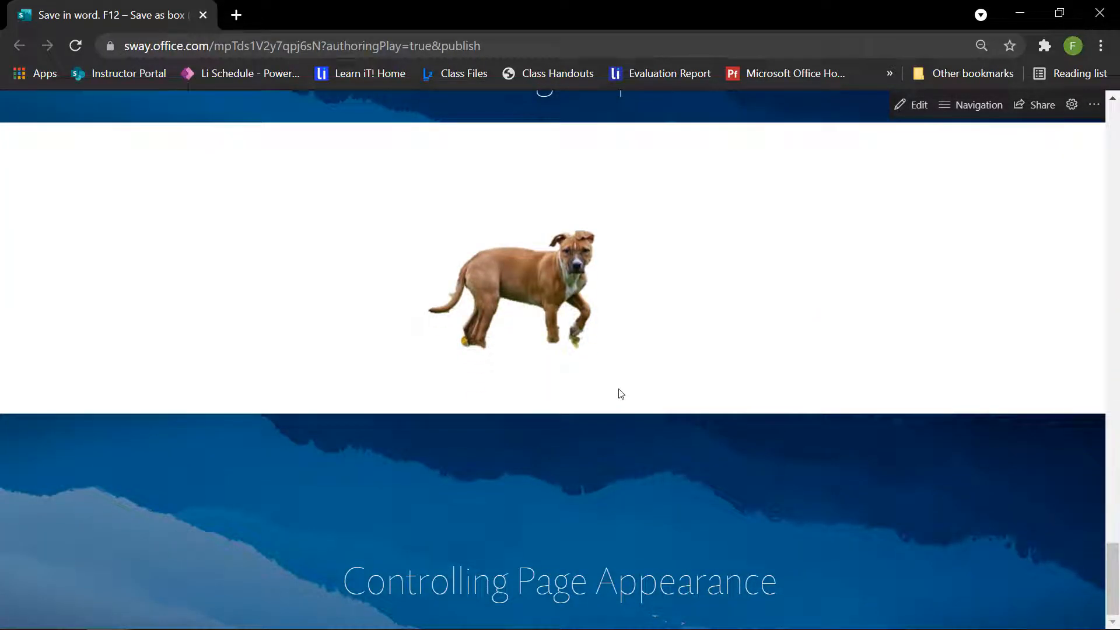
pyautogui.click(1020, 13)
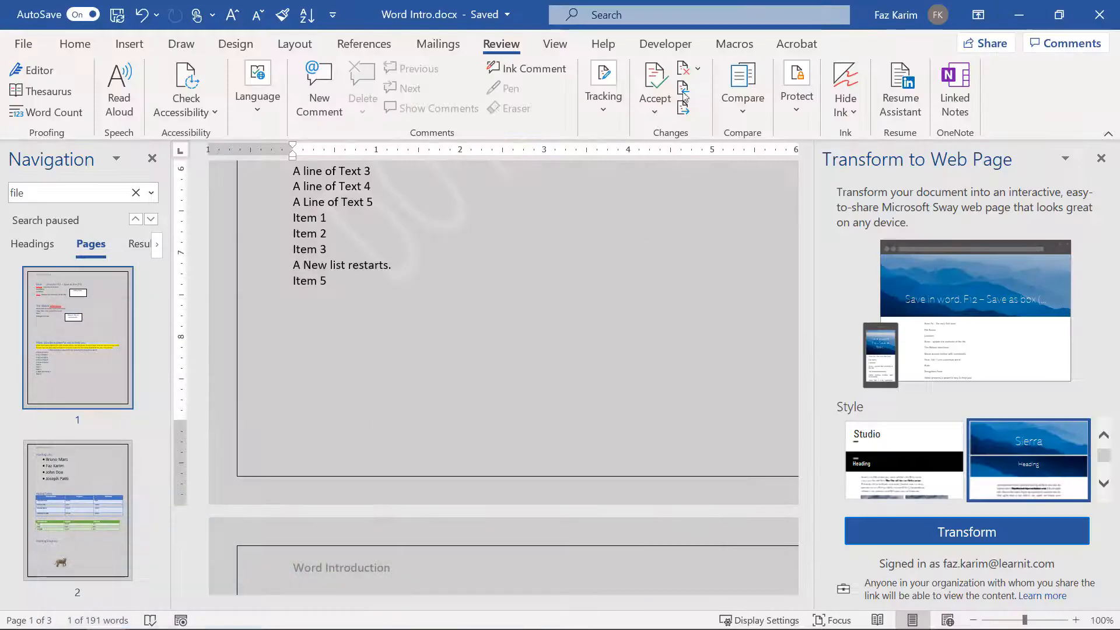
pyautogui.click(24, 44)
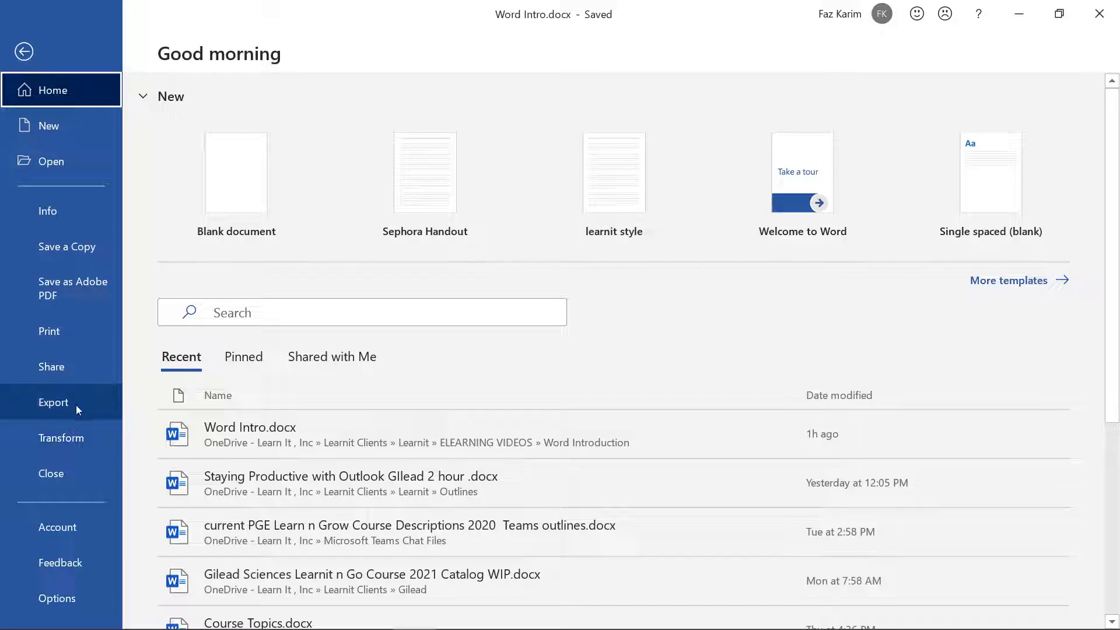